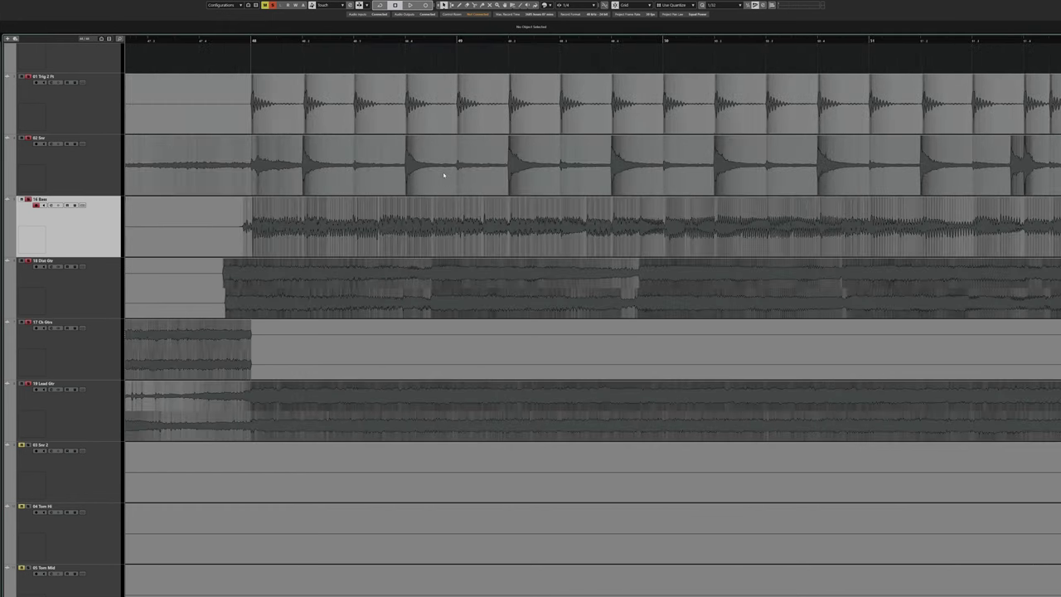
# Select the kick event on the Trig 2 Ft track and inspect its first hit against the bar line.
pyautogui.hscroll(4, 472, 171)
pyautogui.moveTo(250, 39); pyautogui.dragTo(247, 122)
pyautogui.click(209, 120)
pyautogui.hscroll(-3, 343, 125)
pyautogui.scroll(3, 474, 130)
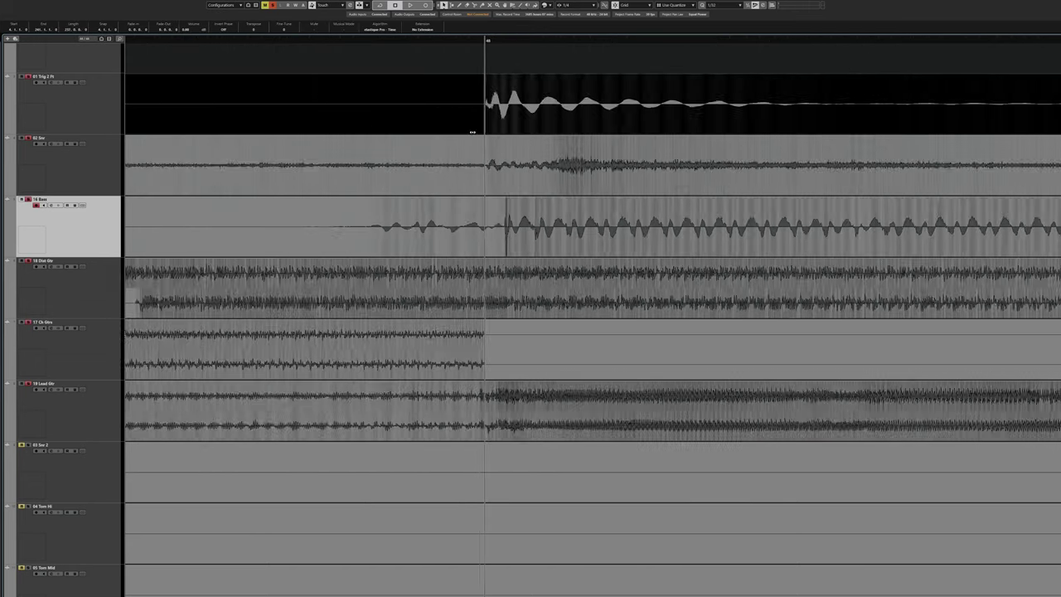
# Compare the opening kick hits with the snare and bass transients and the beat grid.
pyautogui.hscroll(5, 426, 125)
pyautogui.hscroll(-4, 418, 120)
pyautogui.scroll(-3, 315, 112)
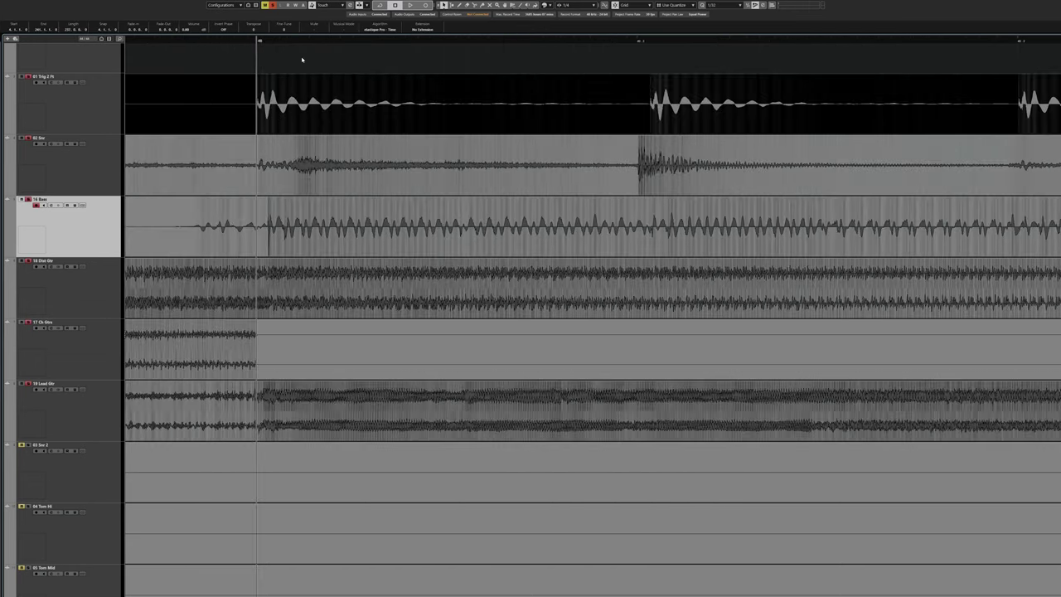
pyautogui.click(301, 59)
pyautogui.moveTo(300, 125)
pyautogui.mouseDown()
pyautogui.moveTo(351, 119)
pyautogui.moveTo(251, 111)
pyautogui.moveTo(293, 118)
pyautogui.mouseUp()
pyautogui.scroll(5, 262, 111)
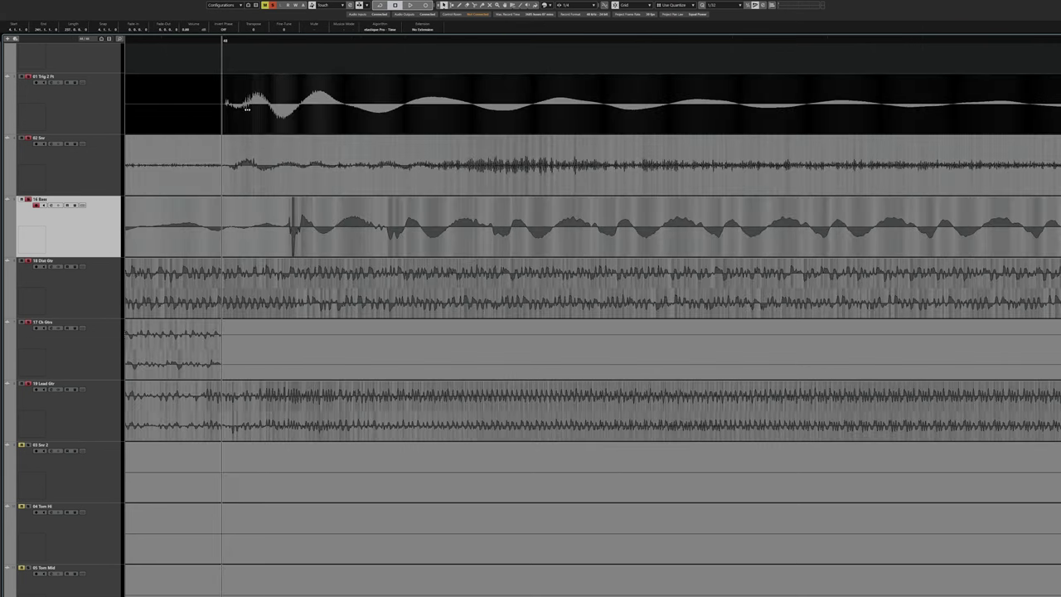
pyautogui.scroll(-5, 316, 115)
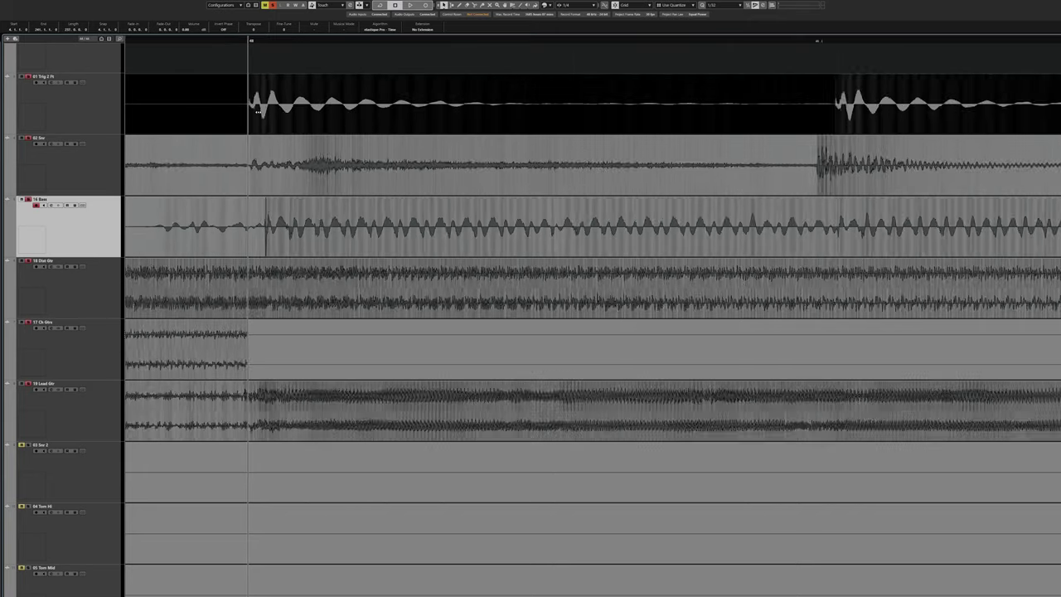
# Play back a short passage from the first kick hit.
pyautogui.press('space')
pyautogui.press('space')
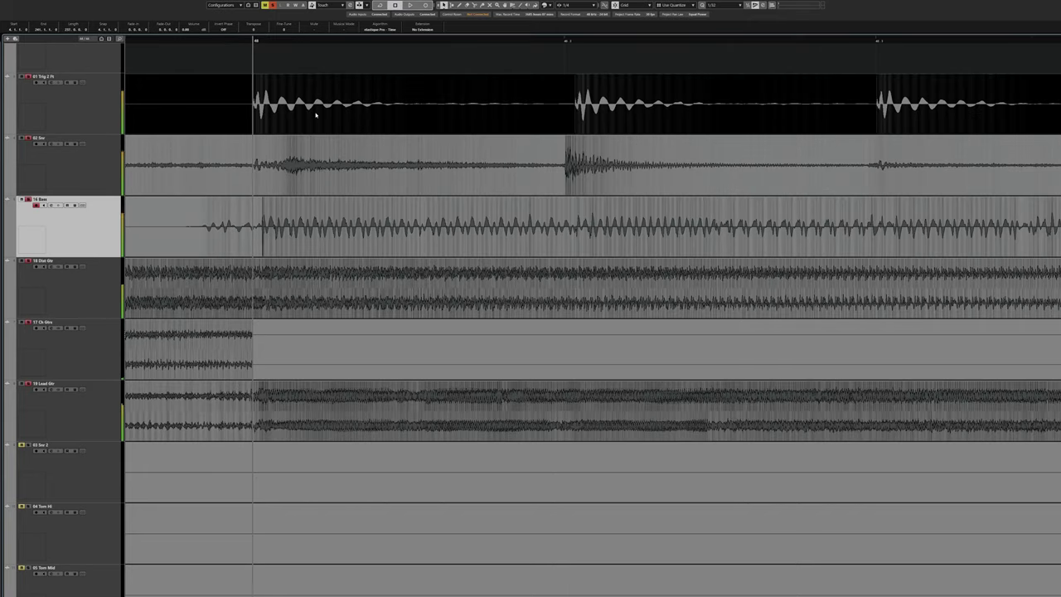
pyautogui.hscroll(2, 315, 114)
# Step the track selection from the snare down to the lead guitar and finish on the distorted guitar track.
pyautogui.click(87, 179)
pyautogui.press('Up')
pyautogui.press('Down')
pyautogui.press('Down')
pyautogui.press('Down')
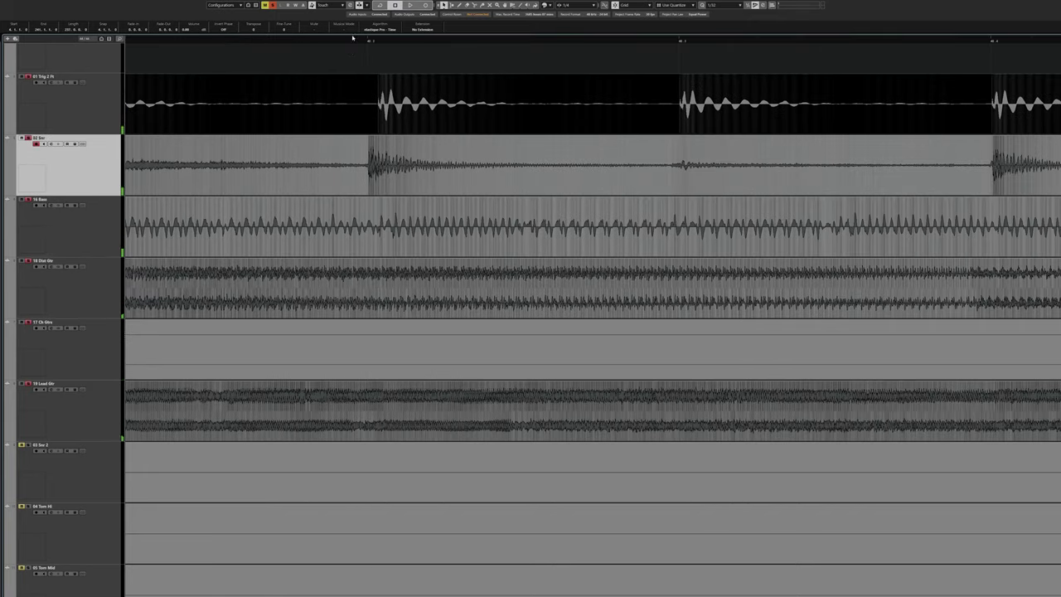
pyautogui.press('Down')
pyautogui.press('Down')
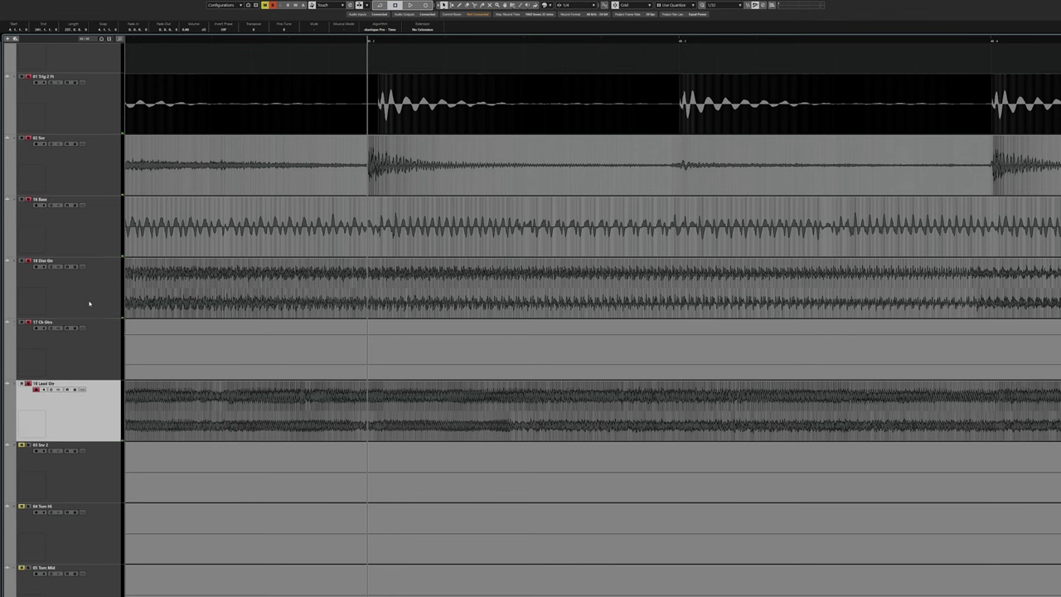
pyautogui.click(89, 303)
# Look over the remaining tracks in the lower part of the project and return to the drums and guitars.
pyautogui.hscroll(-3, 164, 180)
pyautogui.scroll(-2, 439, 224)
pyautogui.scroll(-8, 429, 333)
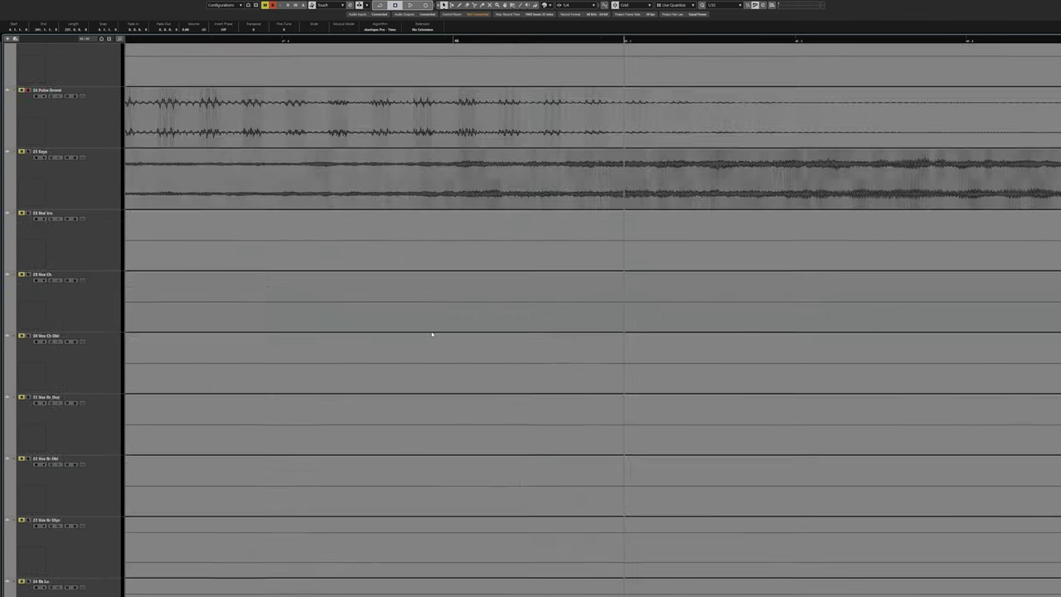
pyautogui.scroll(10, 429, 333)
pyautogui.scroll(-1, 428, 332)
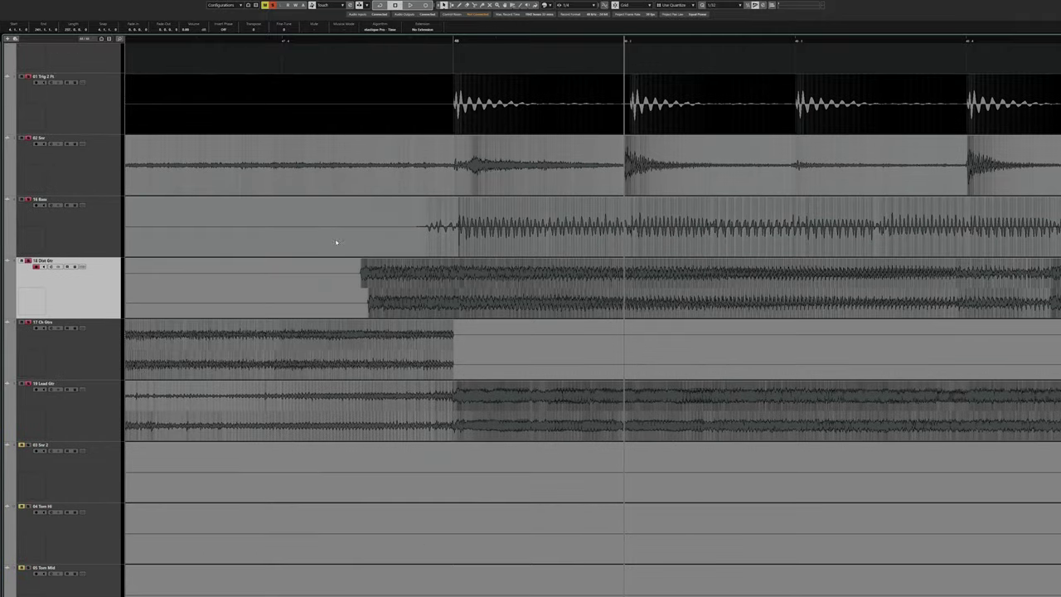
# Play back the section from the distorted guitar's early entry before the first kick hit.
pyautogui.hscroll(3, 290, 178)
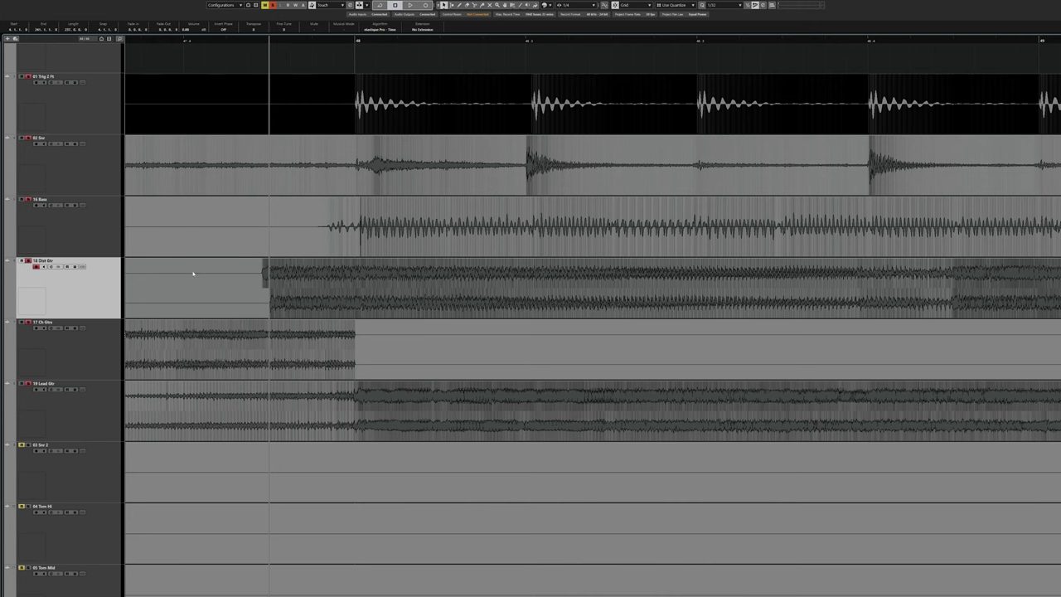
pyautogui.moveTo(269, 42); pyautogui.dragTo(272, 39)
pyautogui.hscroll(2, 346, 78)
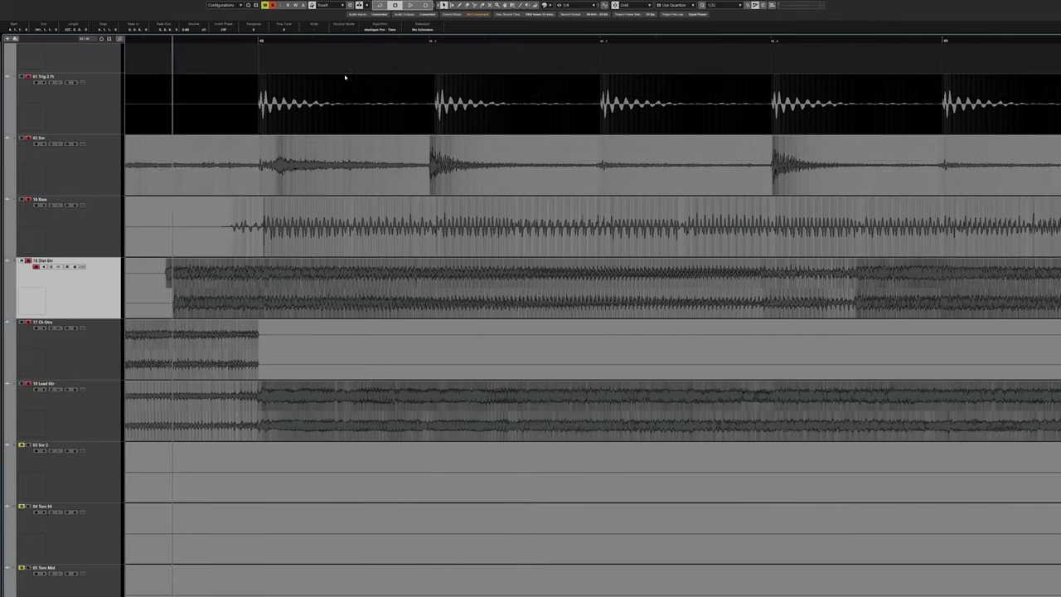
pyautogui.press('space')
pyautogui.hscroll(3, 320, 116)
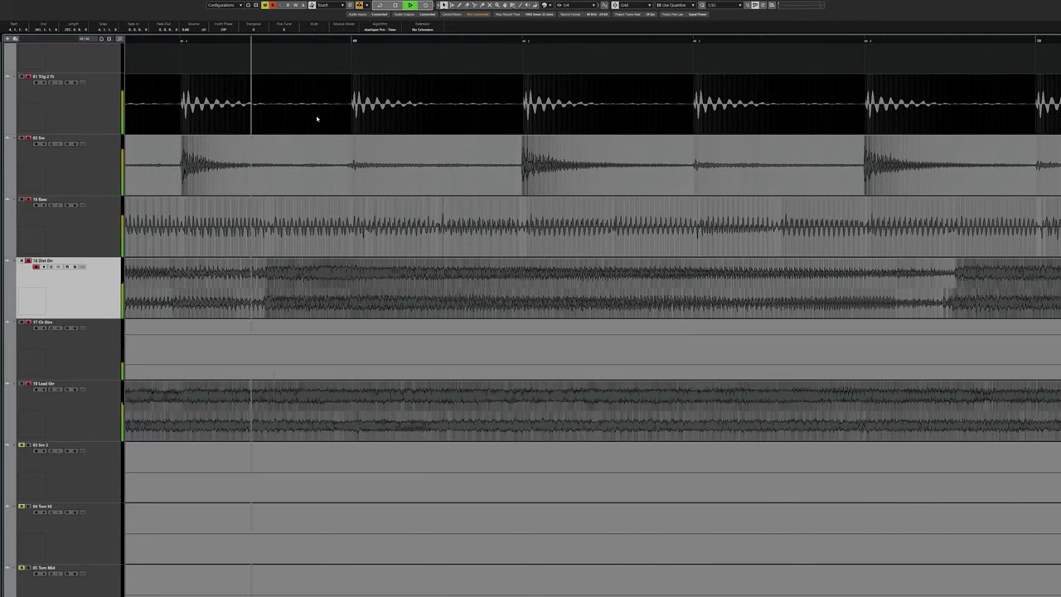
pyautogui.press('space')
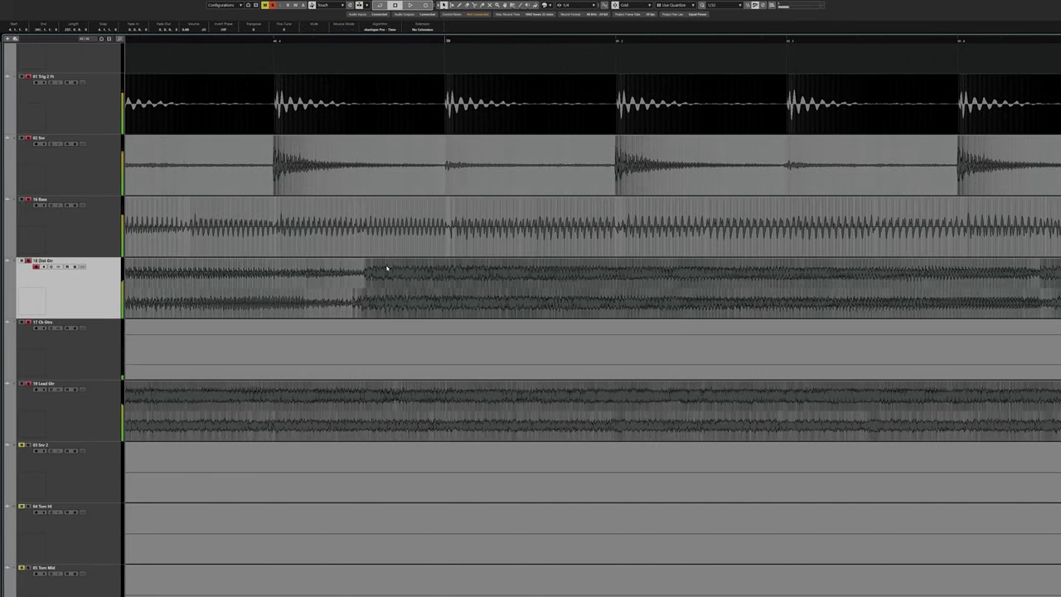
# Place the playhead on the beat just before the distorted guitar's early chord change and play from there.
pyautogui.moveTo(345, 41); pyautogui.dragTo(371, 45)
pyautogui.moveTo(254, 39); pyautogui.dragTo(231, 48)
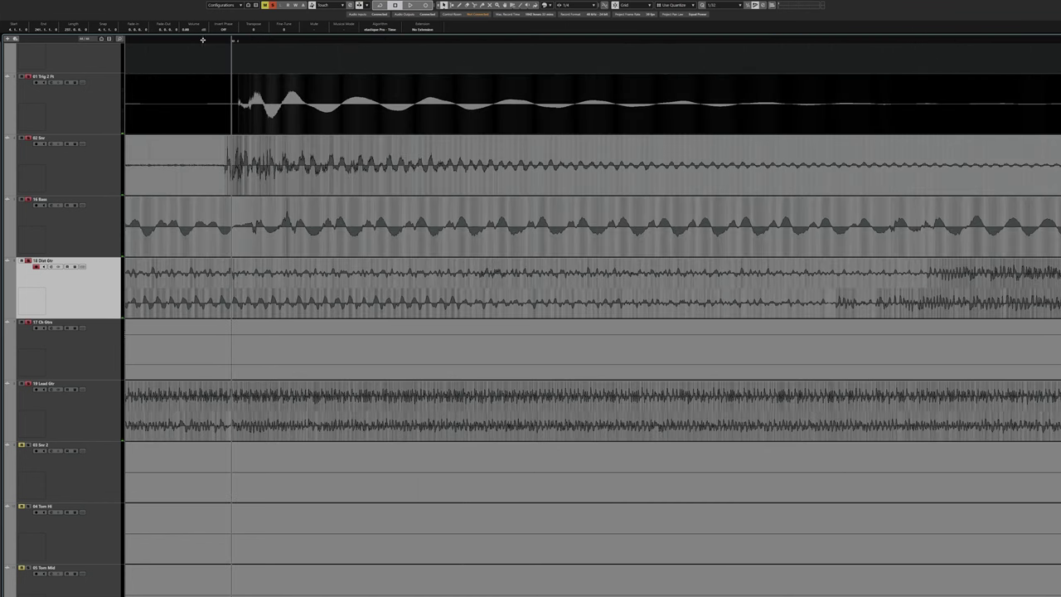
pyautogui.moveTo(229, 42)
pyautogui.mouseDown()
pyautogui.moveTo(220, 39)
pyautogui.moveTo(254, 43)
pyautogui.moveTo(224, 51)
pyautogui.moveTo(243, 48)
pyautogui.mouseUp()
pyautogui.hscroll(3, 324, 136)
pyautogui.hscroll(-2, 289, 82)
pyautogui.press('space')
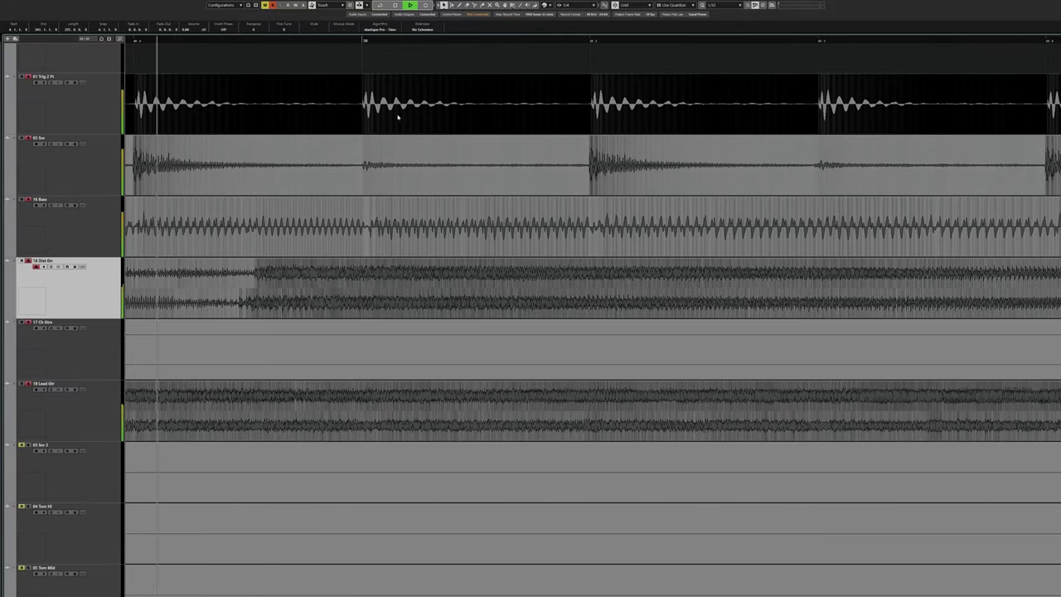
pyautogui.press('space')
# Inspect a kick and snare hit close up against the grid in bar 50 and play back the following bars.
pyautogui.click(363, 40)
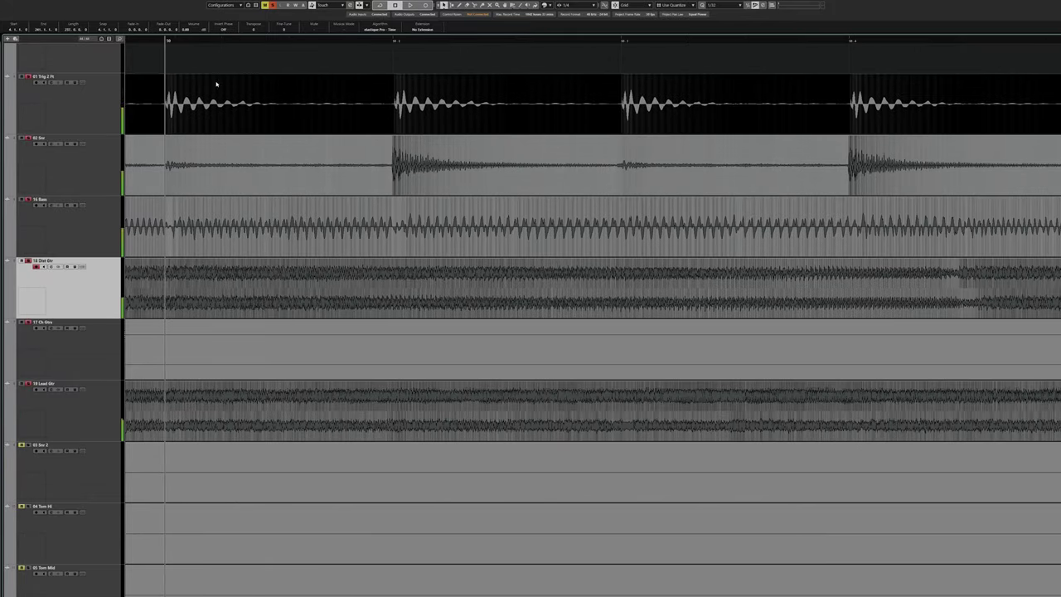
pyautogui.moveTo(406, 40); pyautogui.dragTo(309, 125)
pyautogui.scroll(2, 280, 101)
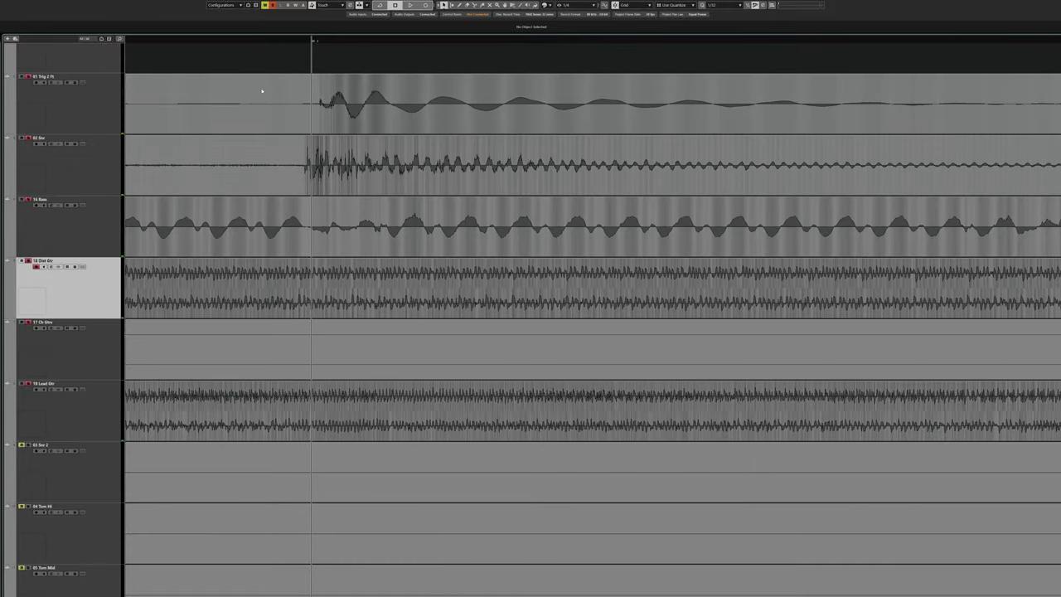
pyautogui.scroll(-4, 288, 87)
pyautogui.press('space')
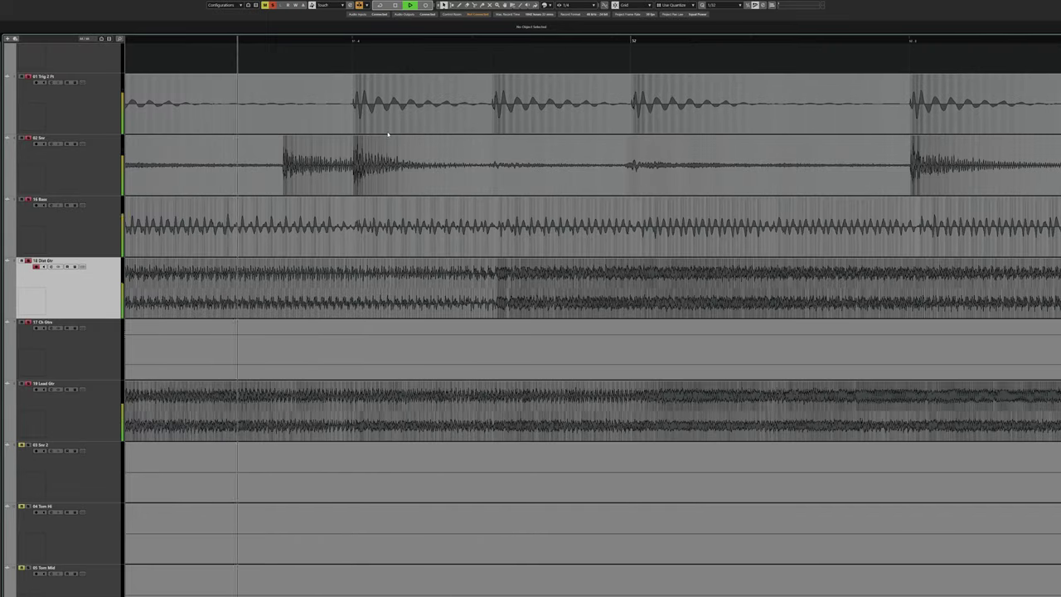
pyautogui.press('space')
# Examine the snare double hit in bar 51 and its position relative to the kick and the beat.
pyautogui.moveTo(283, 41); pyautogui.dragTo(351, 172)
pyautogui.moveTo(382, 41); pyautogui.dragTo(425, 174)
pyautogui.scroll(-3, 425, 175)
pyautogui.hscroll(-3, 376, 204)
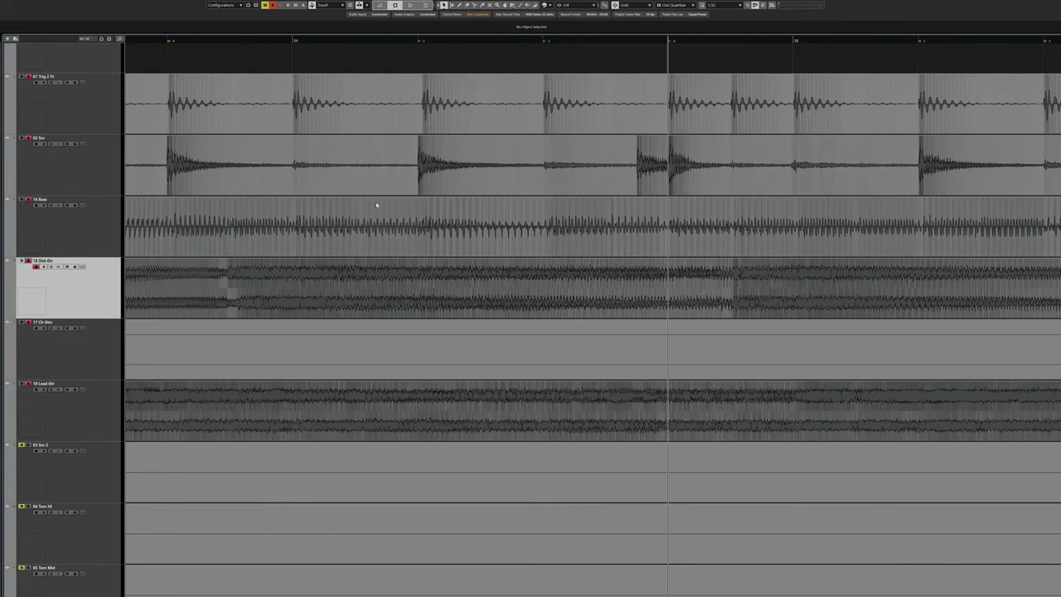
# Play back the passage from the start of bar 50.
pyautogui.click(187, 41)
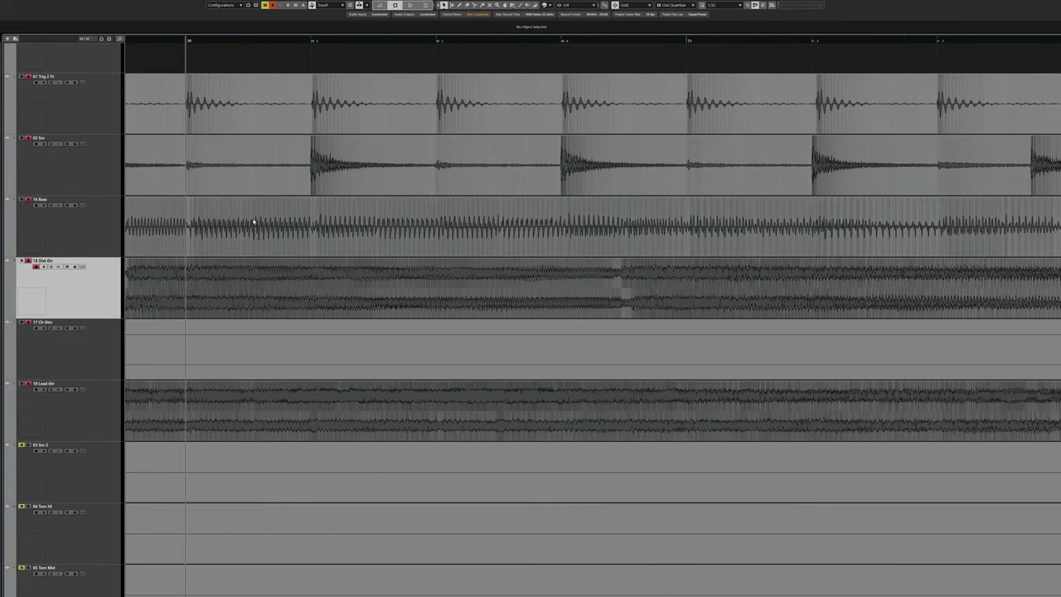
pyautogui.press('space')
pyautogui.press('space')
# Review where the distorted guitar chord changes fall against the beats through bar 59 and play back a passage.
pyautogui.click(312, 230)
pyautogui.hscroll(5, 423, 224)
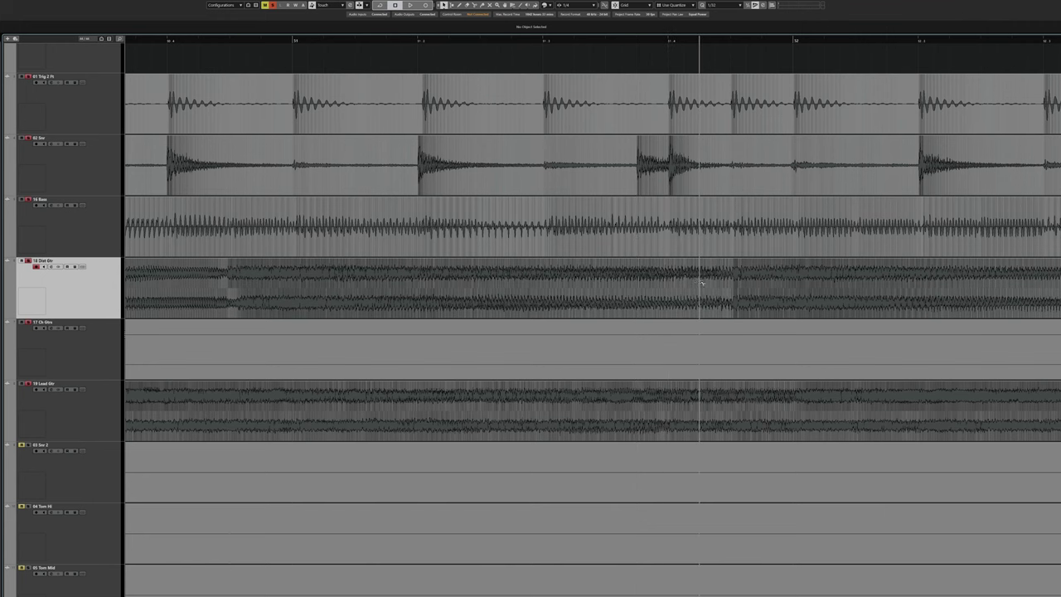
pyautogui.hscroll(7, 701, 284)
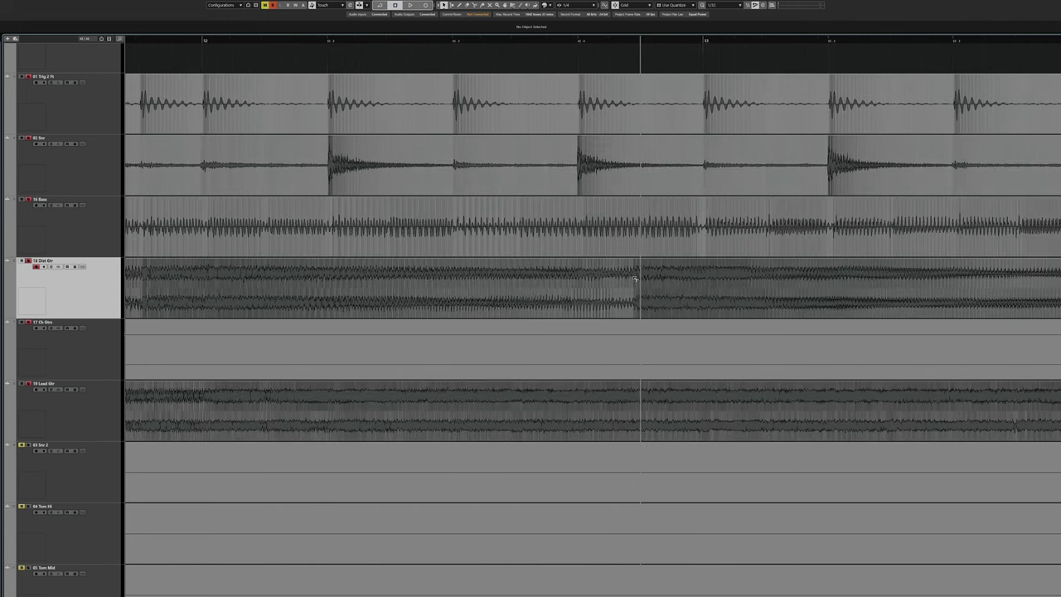
pyautogui.hscroll(6, 635, 279)
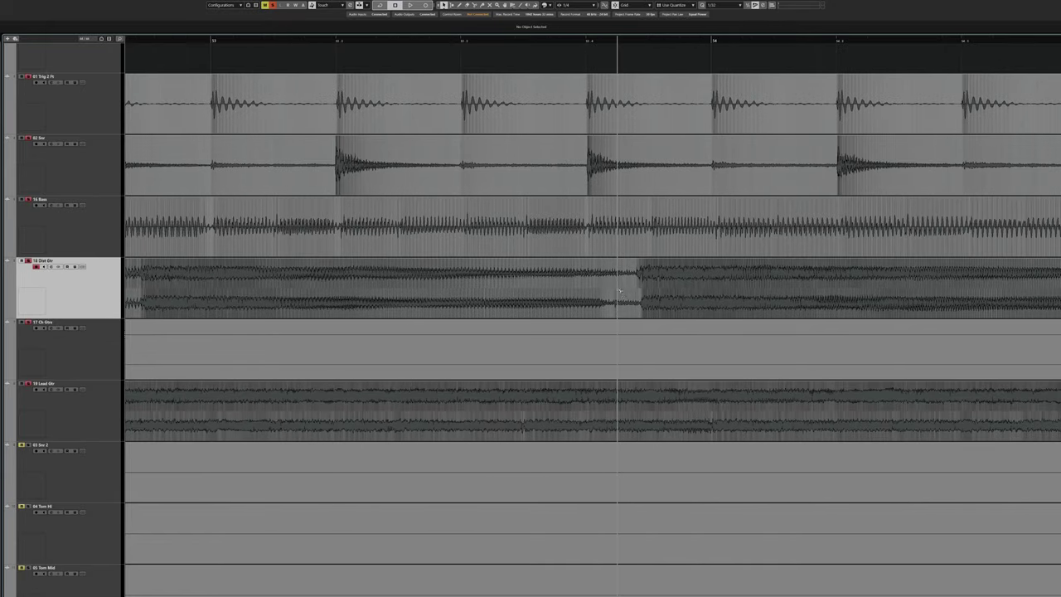
pyautogui.hscroll(20, 625, 286)
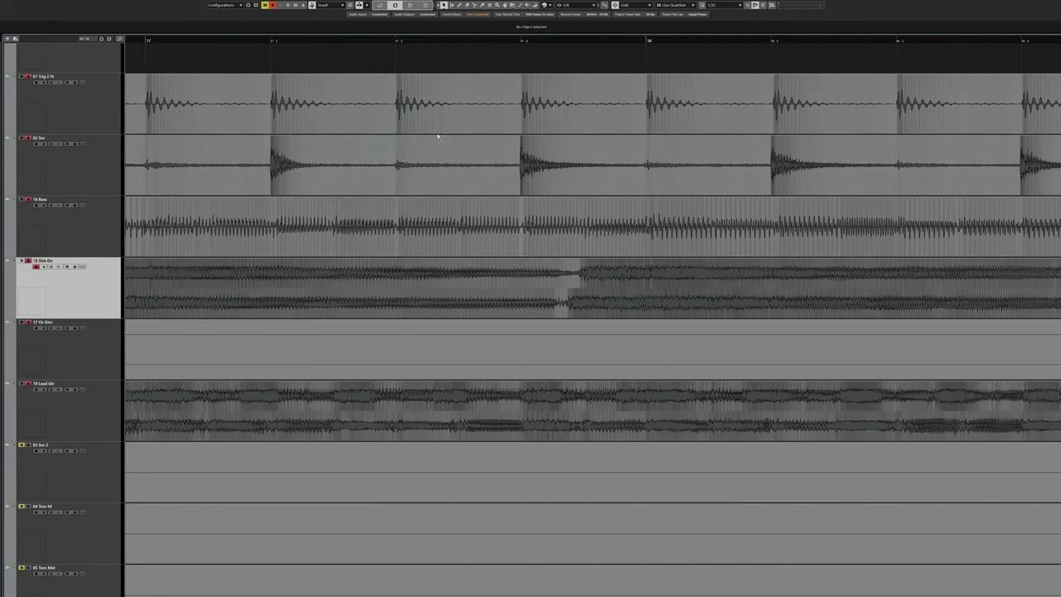
pyautogui.press('space')
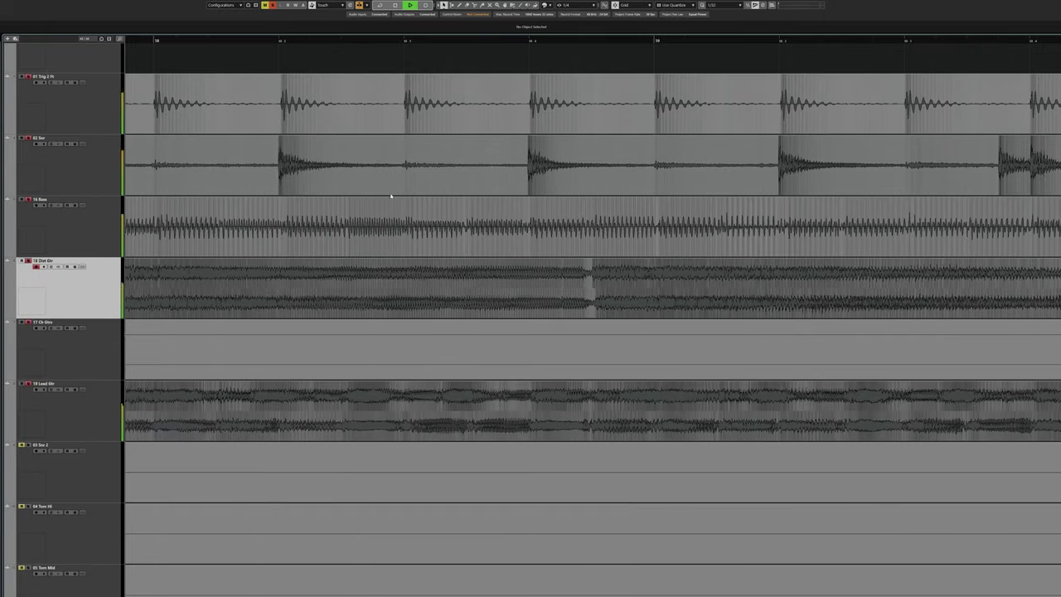
pyautogui.press('space')
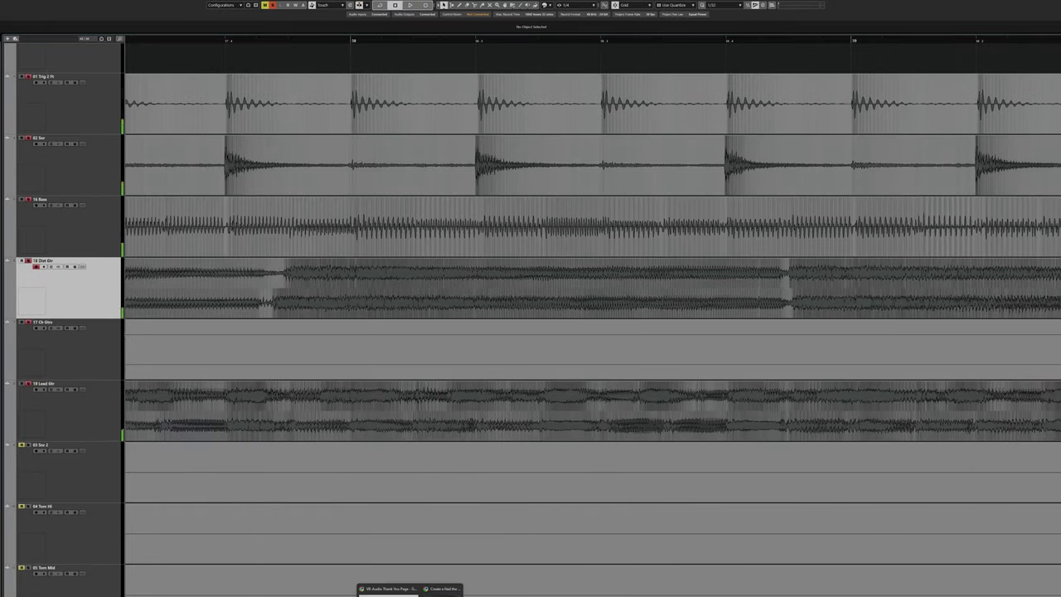
# Switch to the project containing the Click and DRUM MIDI tracks and play back its song.
pyautogui.hotkey('alt', 'Tab')
pyautogui.moveTo(199, 417); pyautogui.dragTo(260, 138)
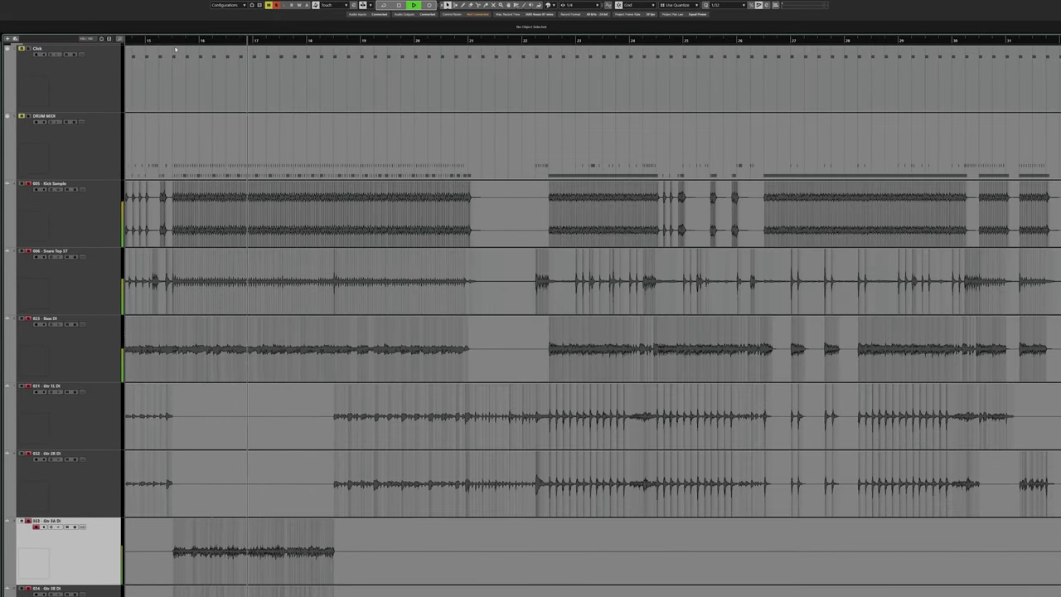
pyautogui.press('space')
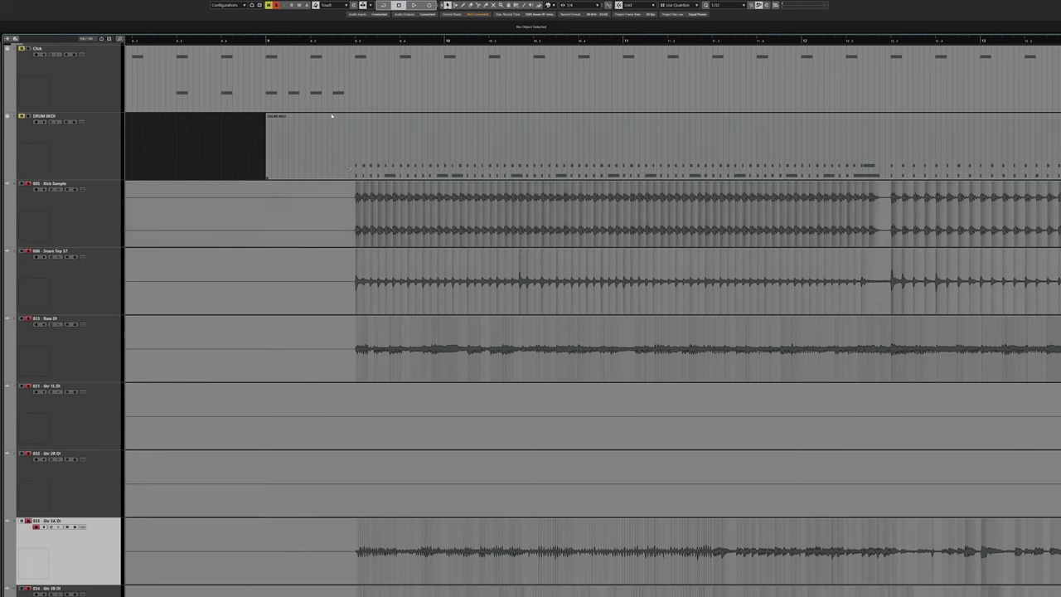
# Open the DRUM MIDI part in the drum editor.
pyautogui.scroll(4, 364, 187)
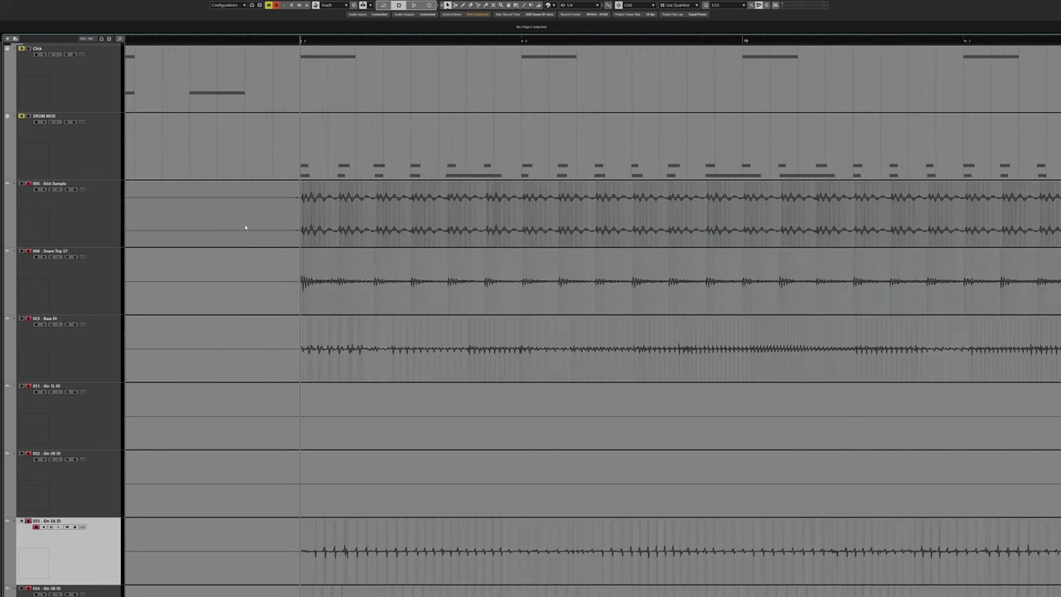
pyautogui.click(330, 171)
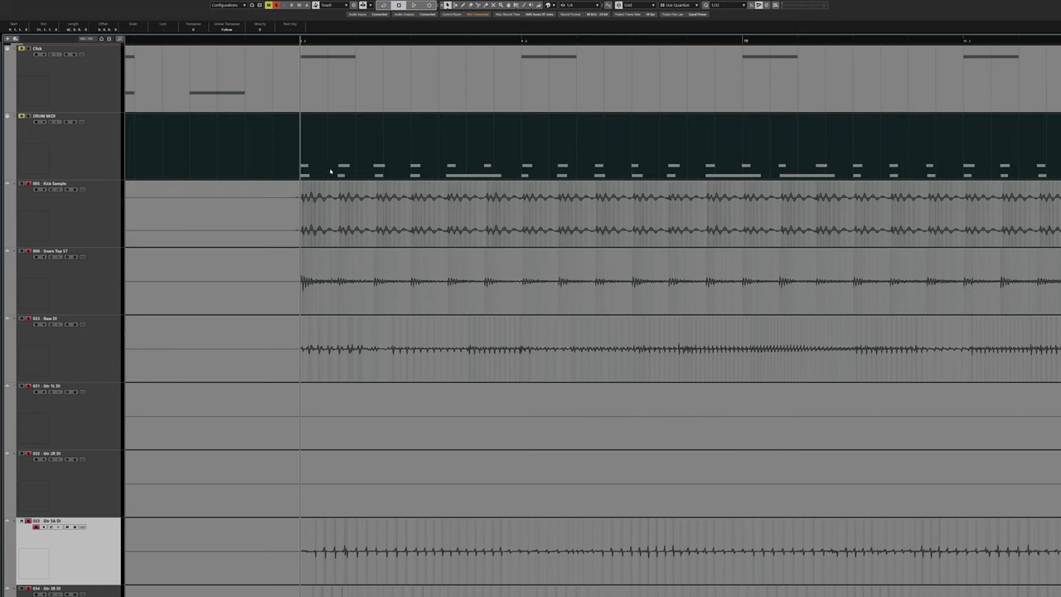
pyautogui.doubleClick(330, 171)
# Examine how the opening kick and snare notes of the drum pattern align with each other and the grid.
pyautogui.moveTo(213, 443); pyautogui.dragTo(376, 513)
pyautogui.hscroll(3, 371, 450)
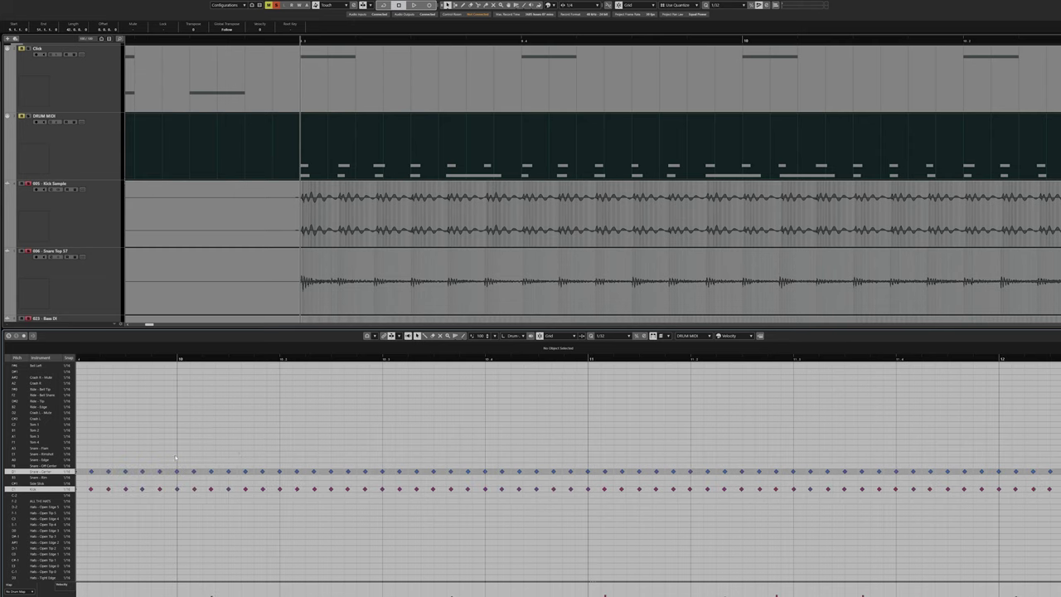
pyautogui.hscroll(-2, 208, 442)
pyautogui.moveTo(371, 462); pyautogui.dragTo(171, 522)
pyautogui.click(151, 447)
pyautogui.moveTo(151, 447); pyautogui.dragTo(362, 470)
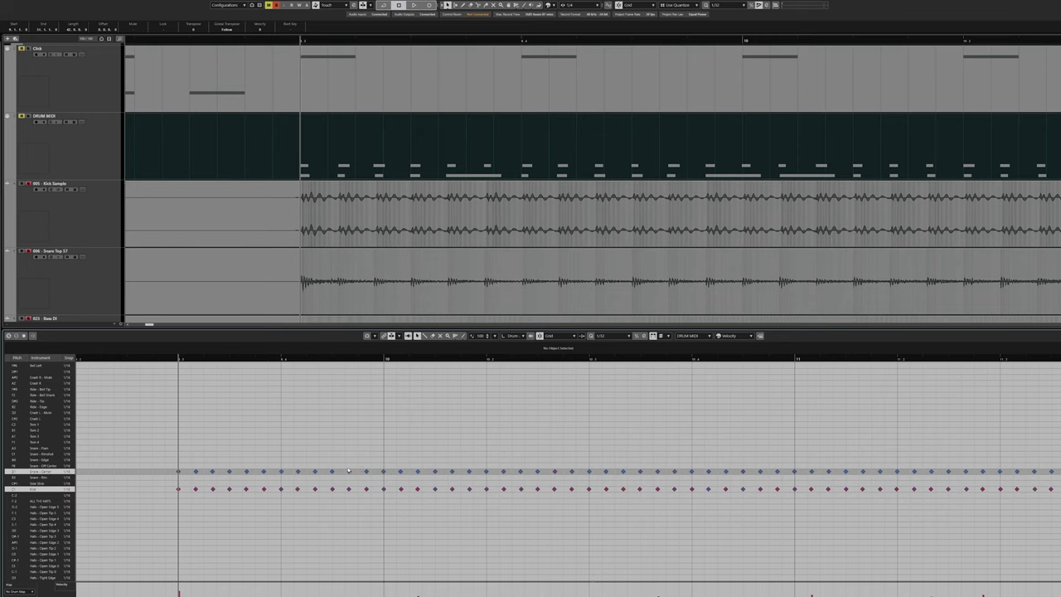
# Play back the kick and snare pattern from its first notes with the drum editor in view.
pyautogui.hscroll(-2, 326, 481)
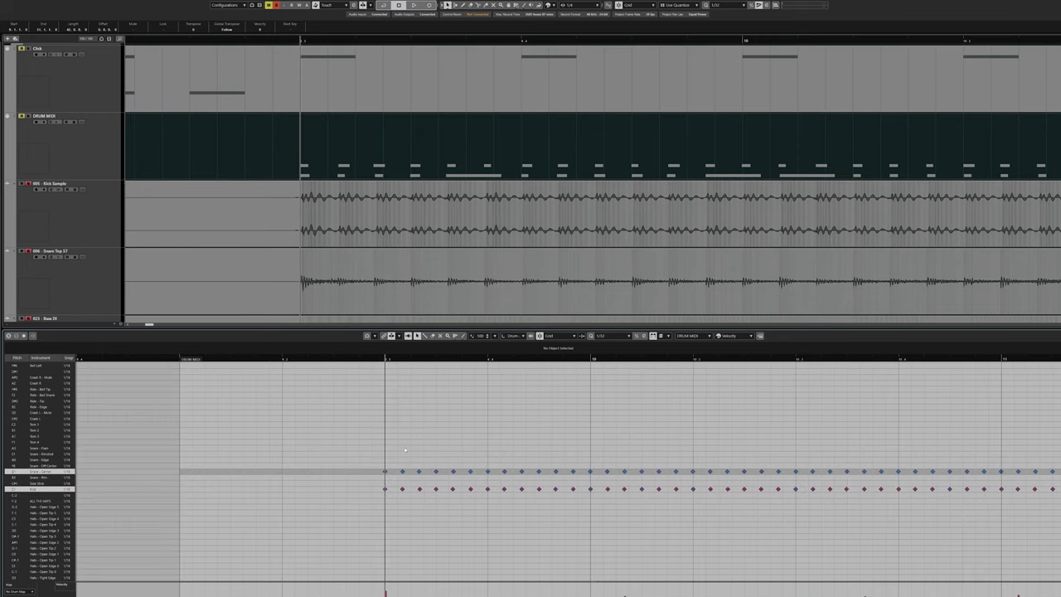
pyautogui.press('space')
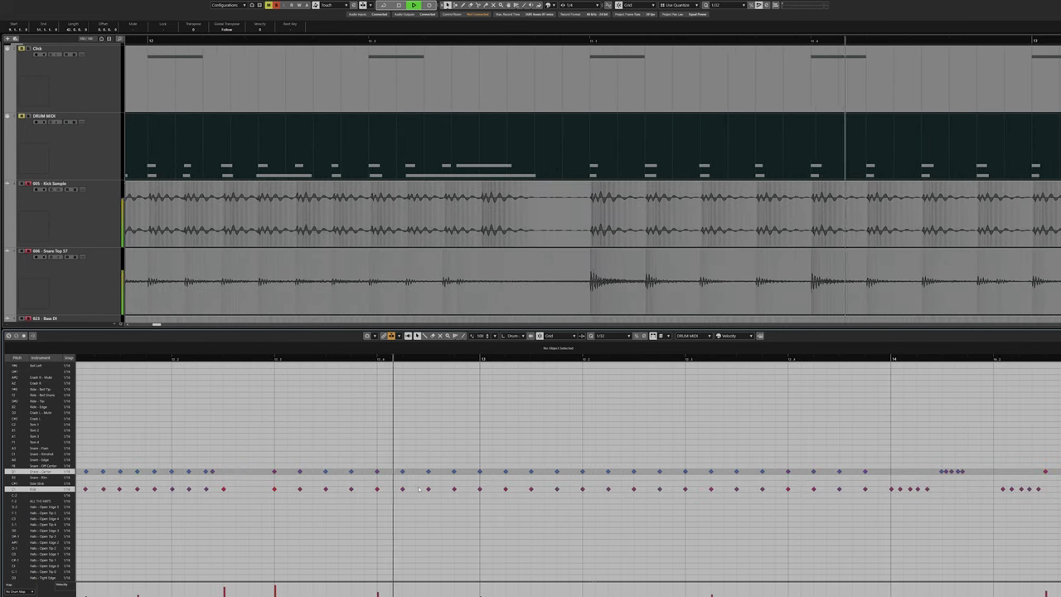
pyautogui.press('space')
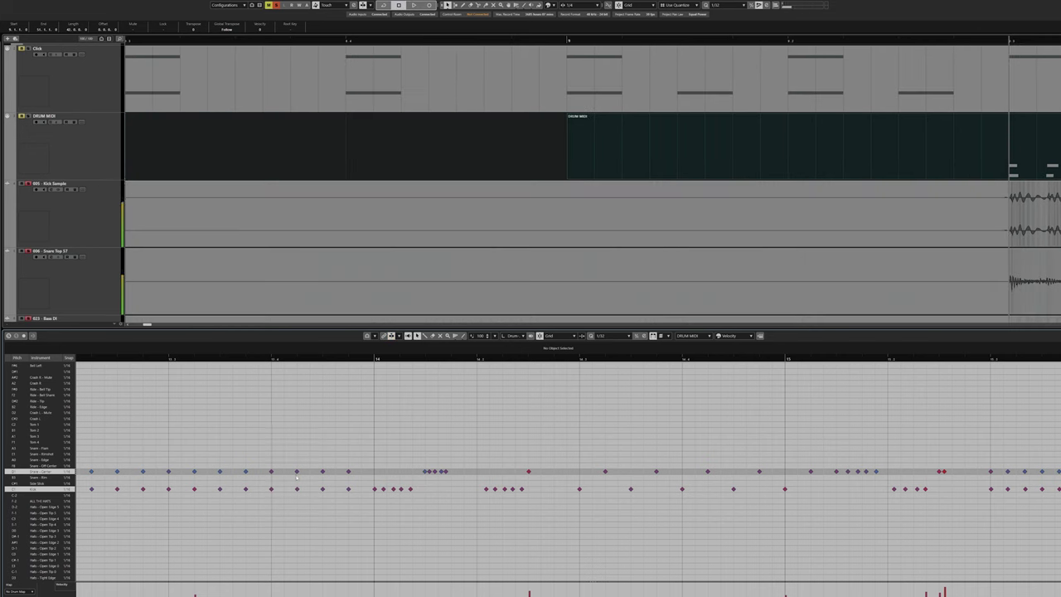
# Play back the opening kick and snare pattern and examine the drum editor notes leading up to bar 14.
pyautogui.press('space')
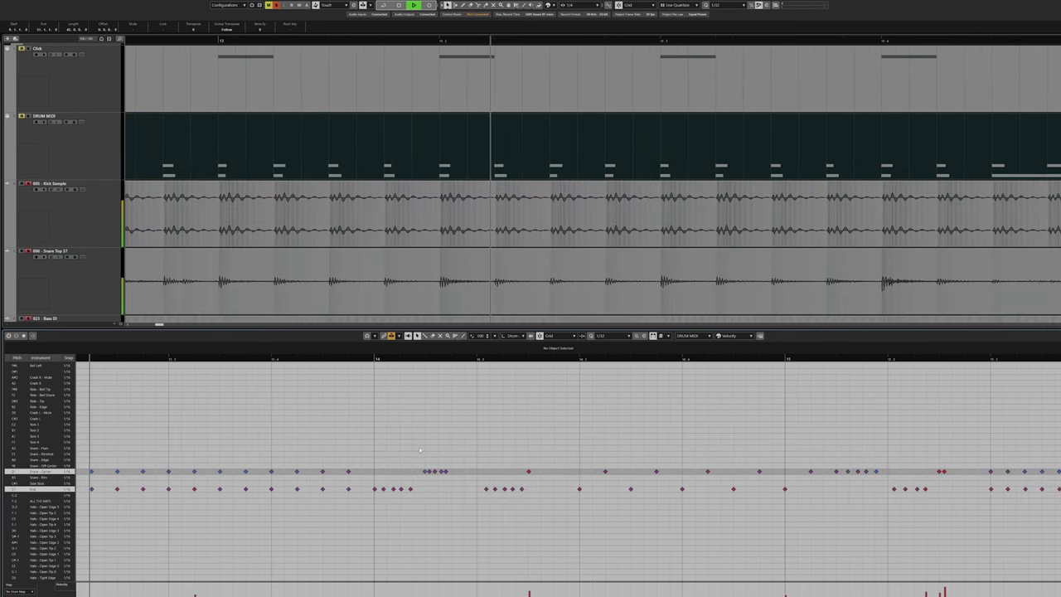
pyautogui.moveTo(227, 456); pyautogui.dragTo(328, 532)
pyautogui.scroll(4, 175, 457)
pyautogui.click(312, 458)
pyautogui.press('g')
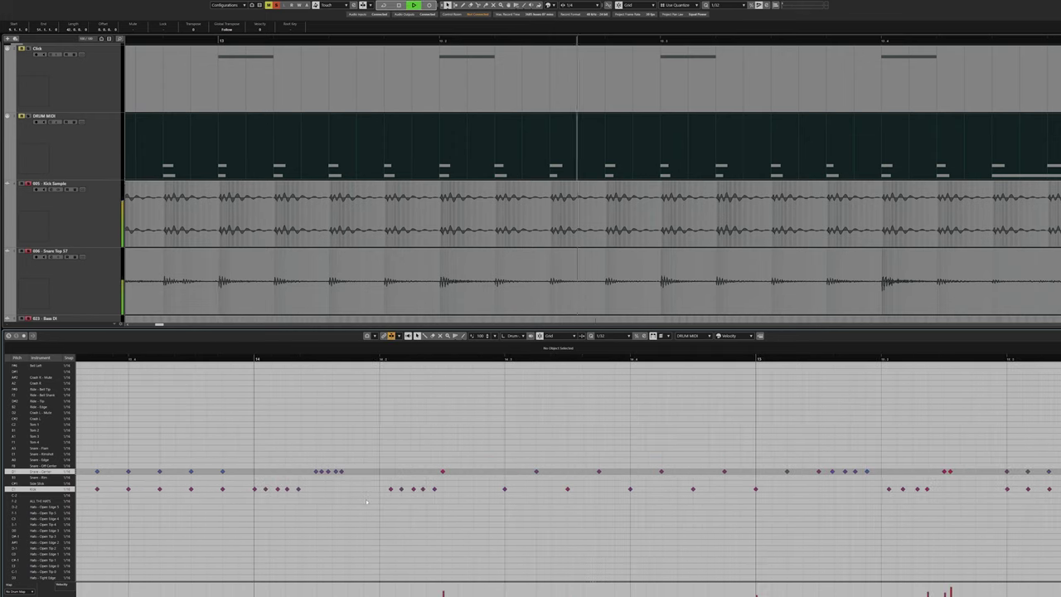
# Magnify the DRUM MIDI and drum audio tracks around bar 13 and play back their kick and snare hits.
pyautogui.scroll(5, 330, 218)
pyautogui.click(312, 41)
pyautogui.press('g')
pyautogui.press('space')
pyautogui.press('h')
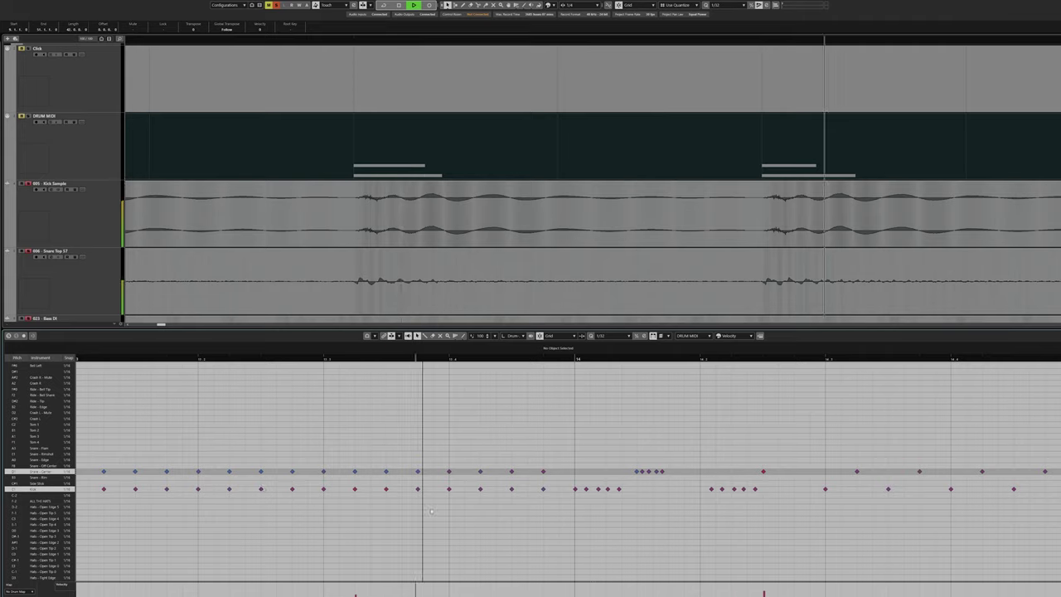
pyautogui.hscroll(5, 325, 515)
pyautogui.press('space')
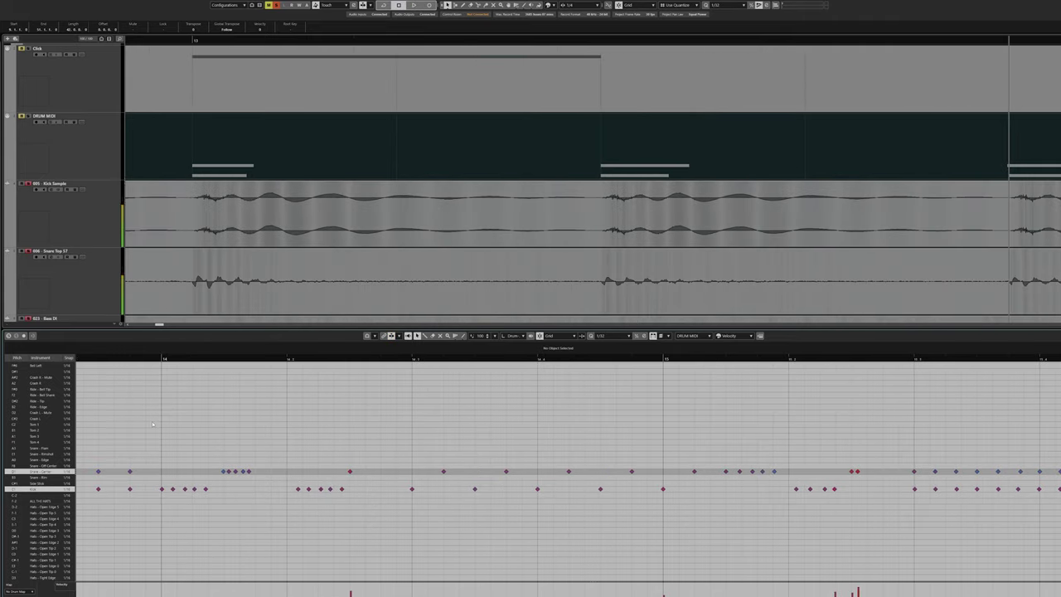
# Select the snare group and the kick group after the start of bar 14 in turn, and play back from that bar.
pyautogui.moveTo(153, 421); pyautogui.dragTo(286, 537)
pyautogui.moveTo(262, 451); pyautogui.dragTo(212, 479)
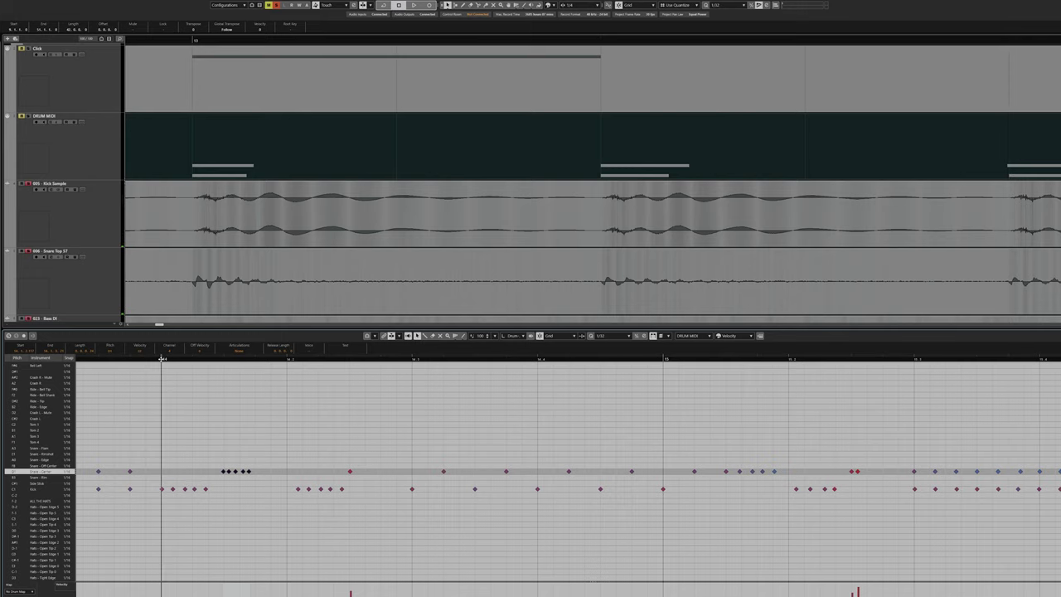
pyautogui.click(195, 498)
pyautogui.moveTo(221, 482); pyautogui.dragTo(139, 509)
pyautogui.click(177, 524)
pyautogui.press('space')
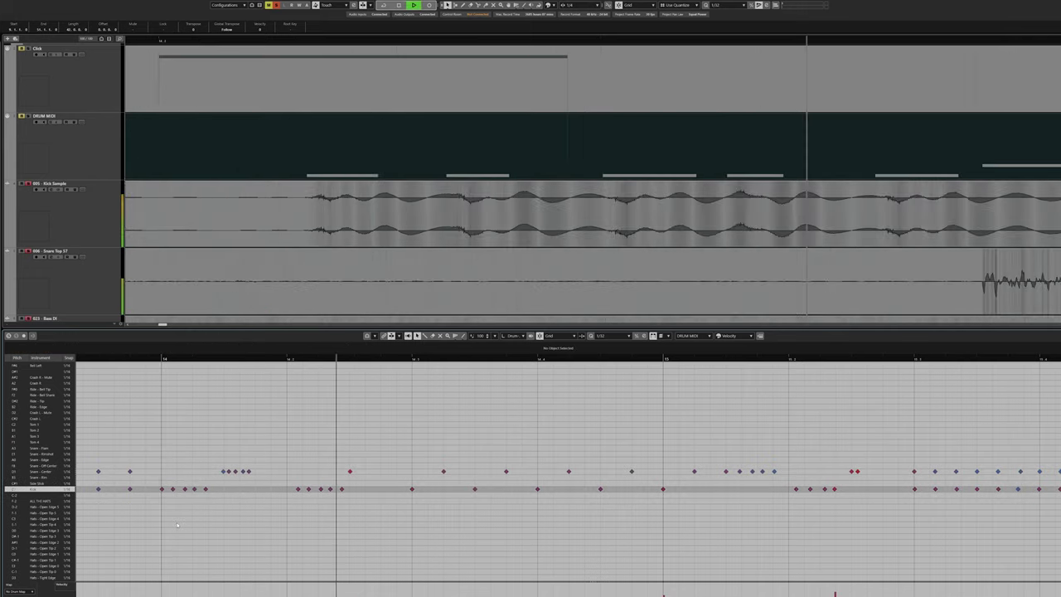
pyautogui.press('space')
# Examine the following kick and snare groups in the drum editor and play back from bar 15 and the sparser passage further on.
pyautogui.moveTo(287, 481); pyautogui.dragTo(343, 503)
pyautogui.hscroll(1, 338, 503)
pyautogui.hscroll(3, 338, 502)
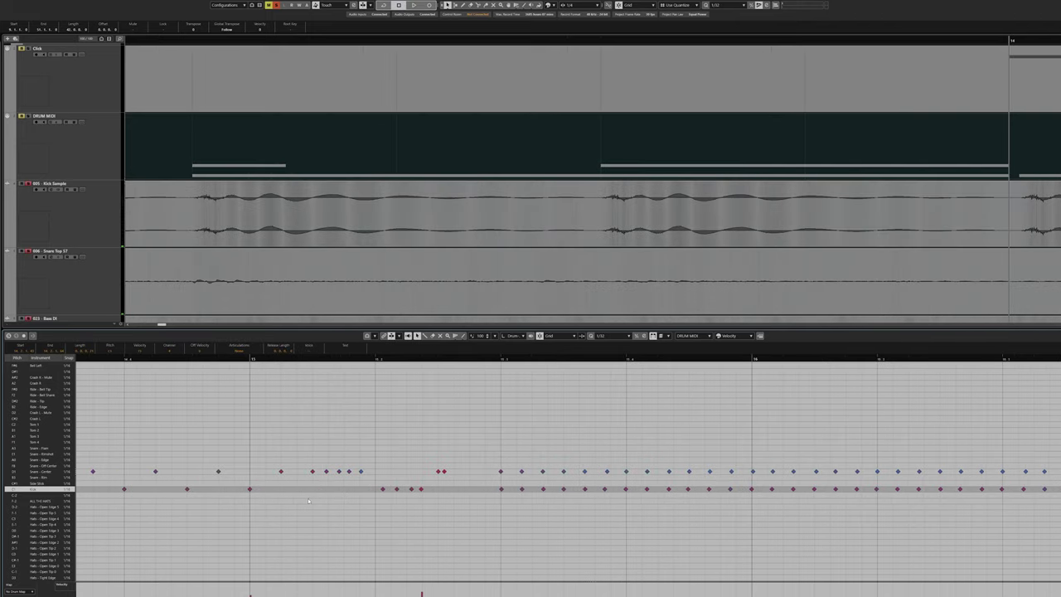
pyautogui.click(252, 360)
pyautogui.press('space')
pyautogui.click(339, 370)
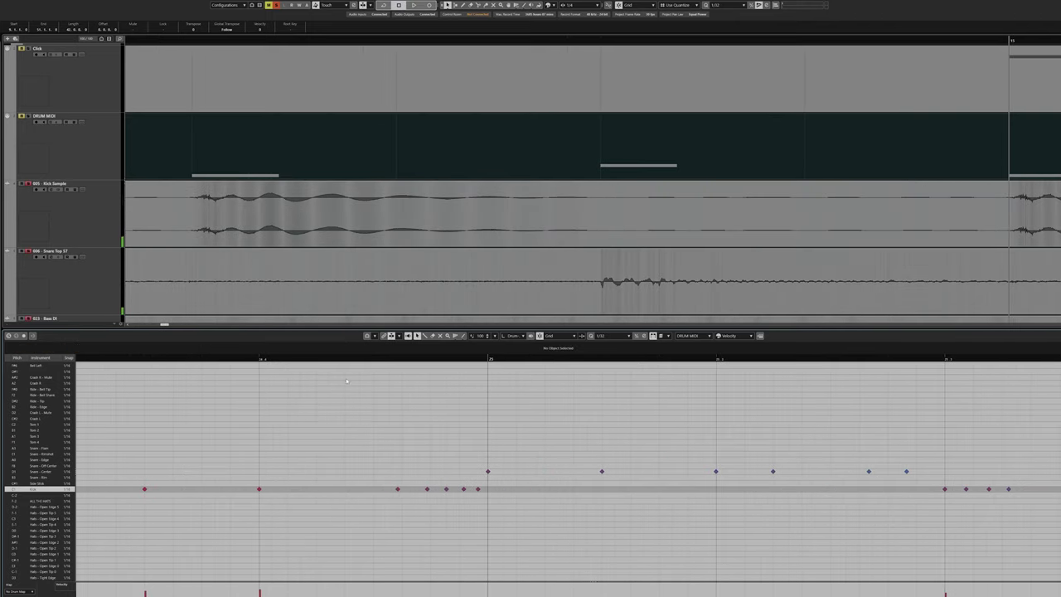
pyautogui.press('space')
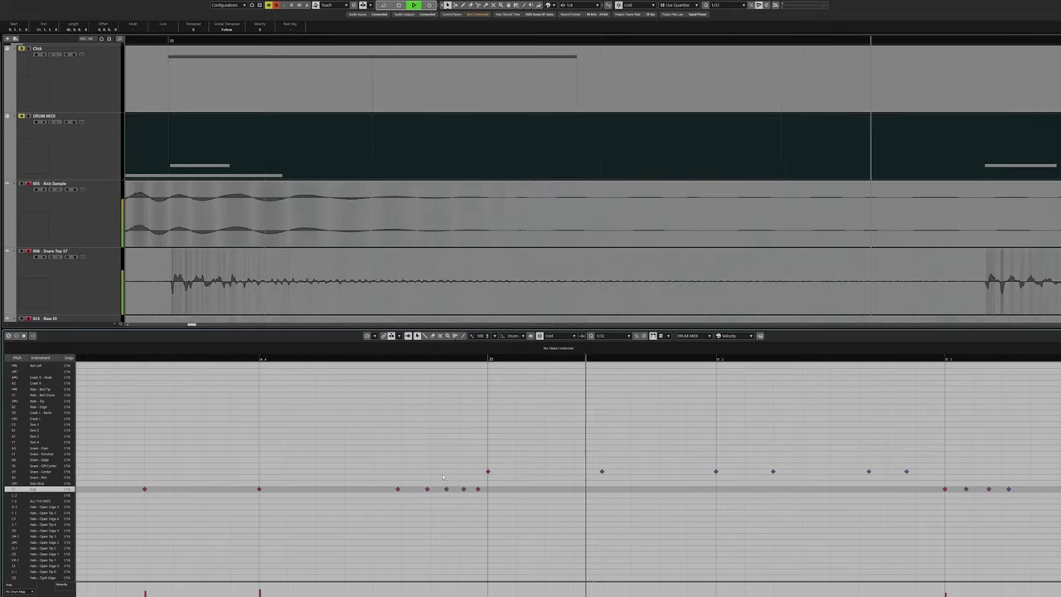
pyautogui.moveTo(488, 516); pyautogui.dragTo(380, 484)
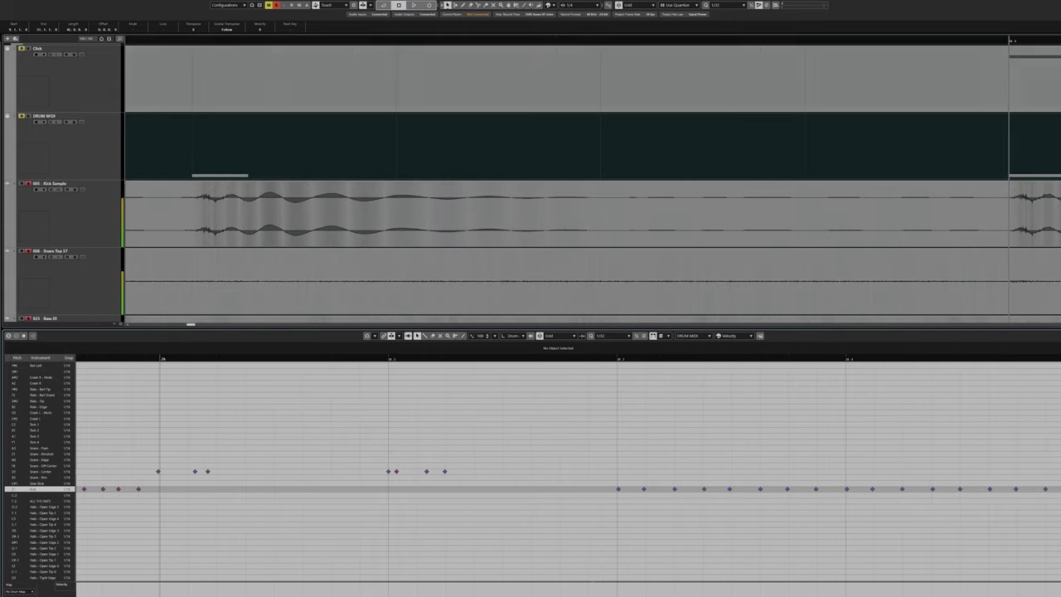
# Play back the song around bar 28 with the kick, snare, bass and guitar tracks in view.
pyautogui.hscroll(-10, 469, 318)
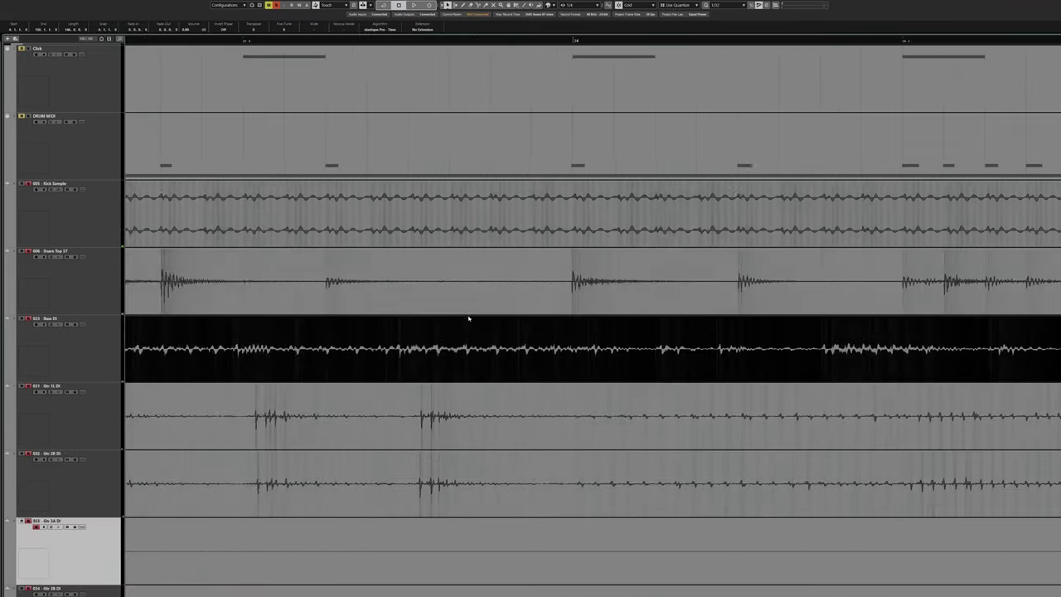
pyautogui.doubleClick(338, 39)
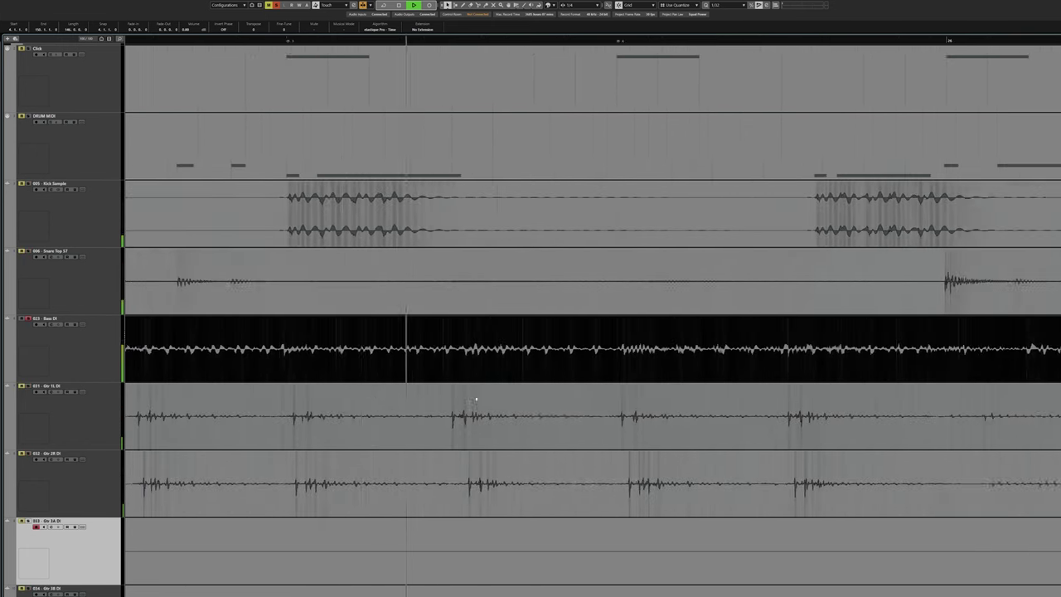
pyautogui.hscroll(6, 564, 408)
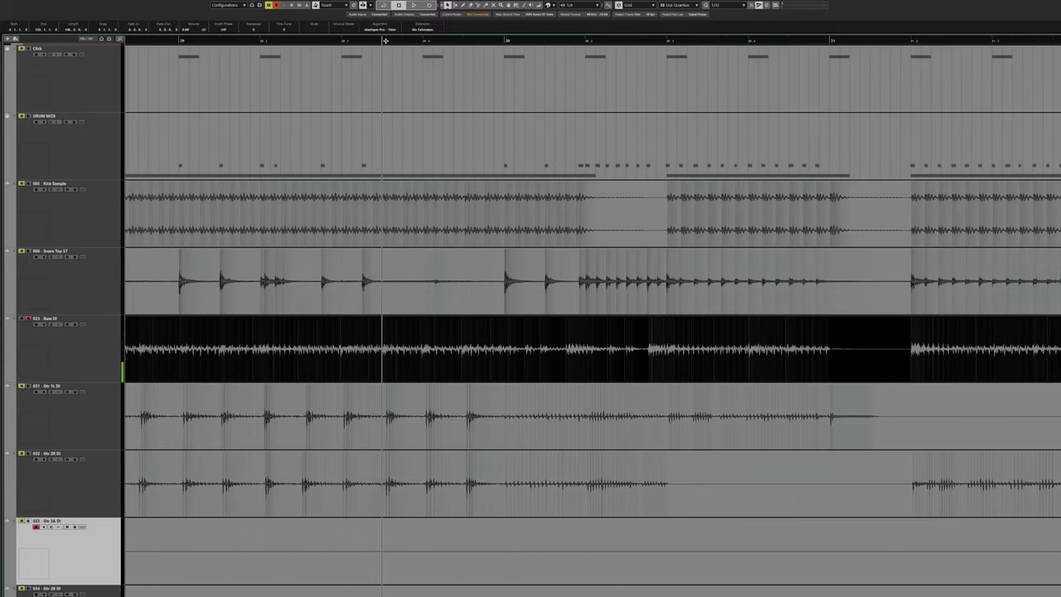
pyautogui.press('space')
pyautogui.press('space')
# Magnify the tracks around bar 30 and play back from the start of that bar.
pyautogui.press('h')
pyautogui.press('h')
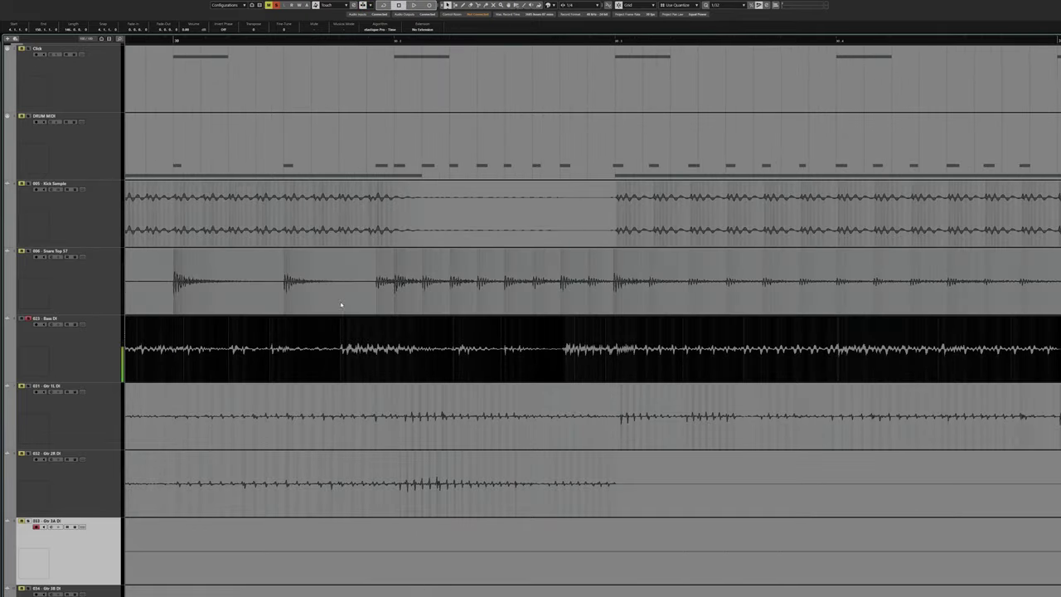
pyautogui.press('h')
pyautogui.press('h')
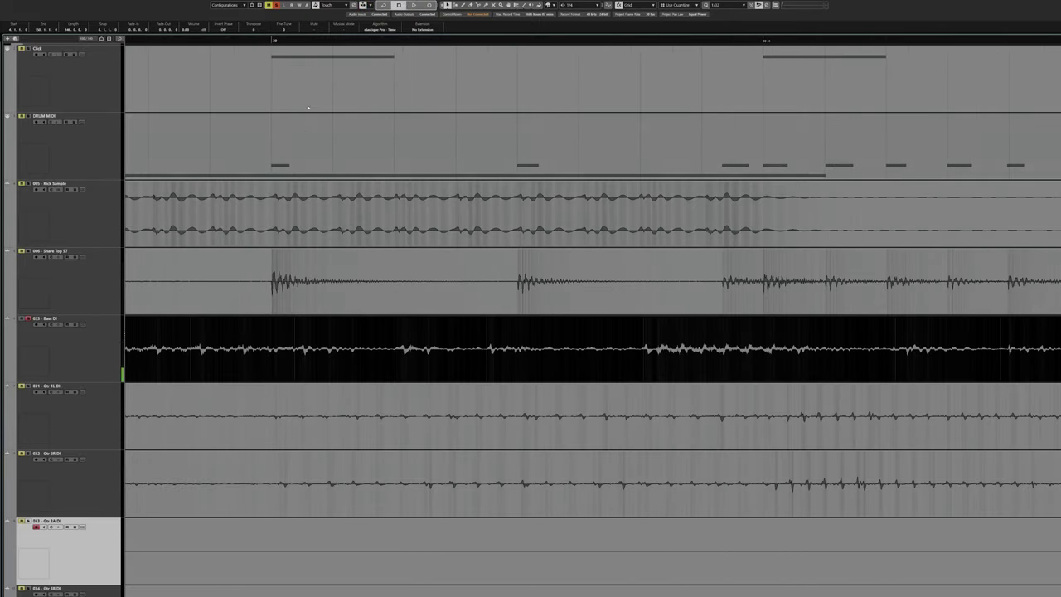
pyautogui.click(273, 42)
pyautogui.press('space')
pyautogui.press('space')
# Examine how the bass and guitar notes line up with the snare and kick hits from bar 30 to bar 31, moving the cursor between hits.
pyautogui.press('g')
pyautogui.hscroll(3, 549, 359)
pyautogui.click(365, 41)
pyautogui.click(532, 41)
pyautogui.click(617, 41)
pyautogui.hscroll(1, 606, 155)
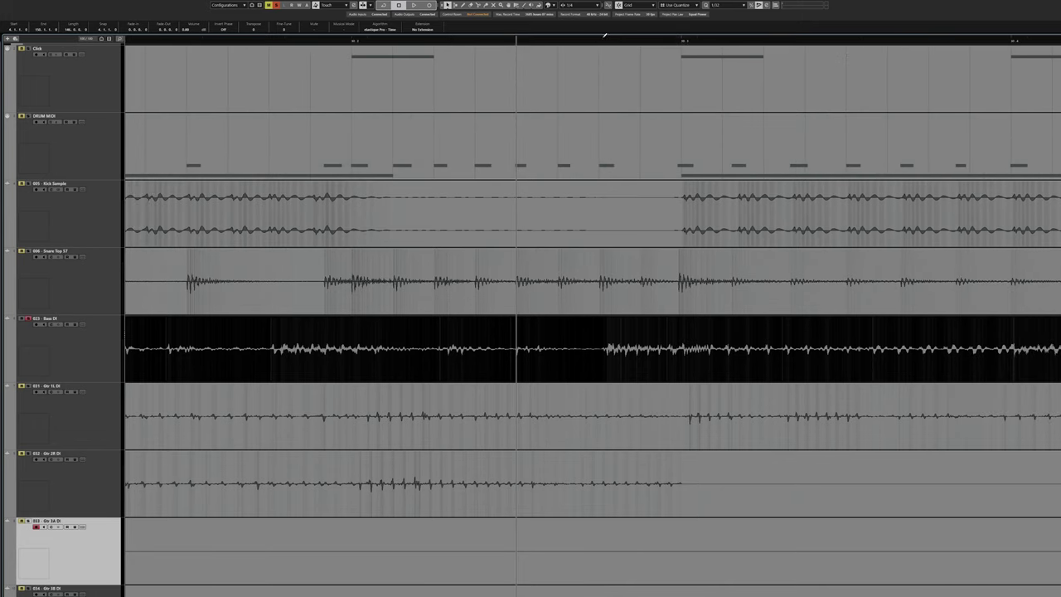
pyautogui.click(603, 41)
pyautogui.hscroll(2, 486, 205)
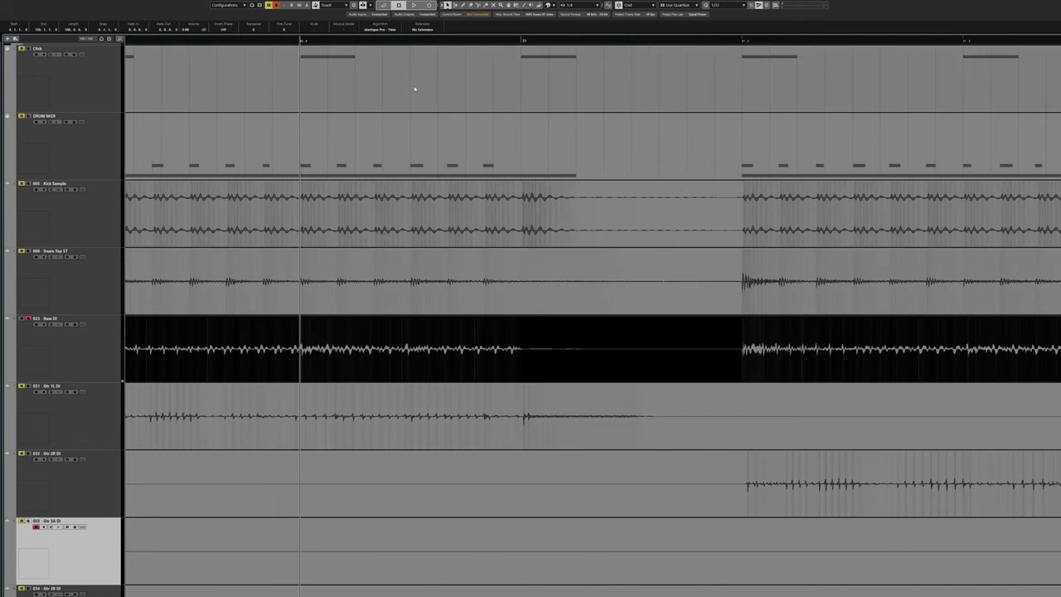
pyautogui.click(410, 39)
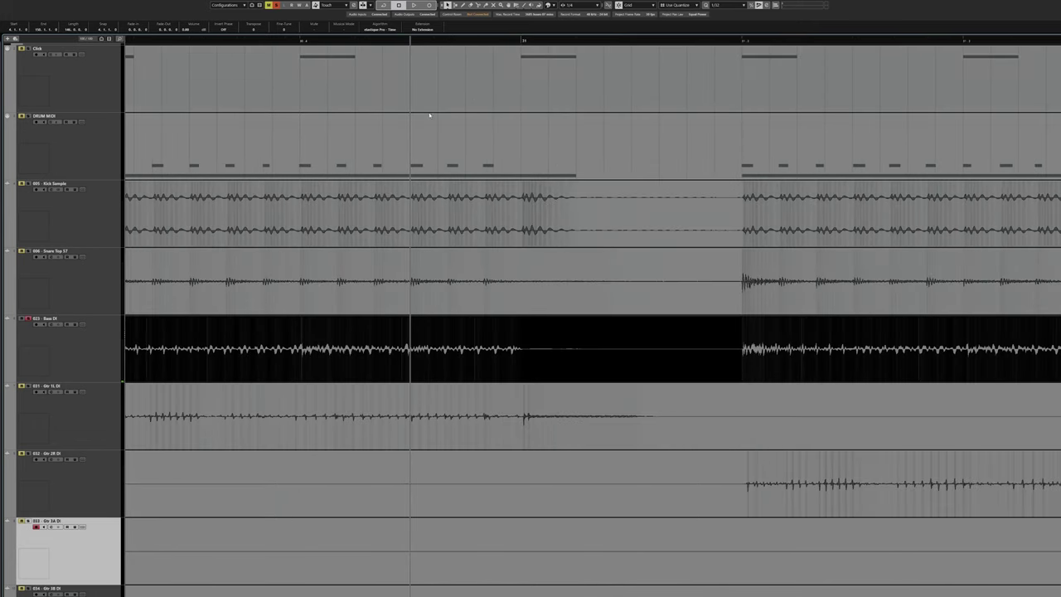
# Return to the song's opening riff at beat 9.3 and play back its first notes.
pyautogui.hscroll(-1, 670, 301)
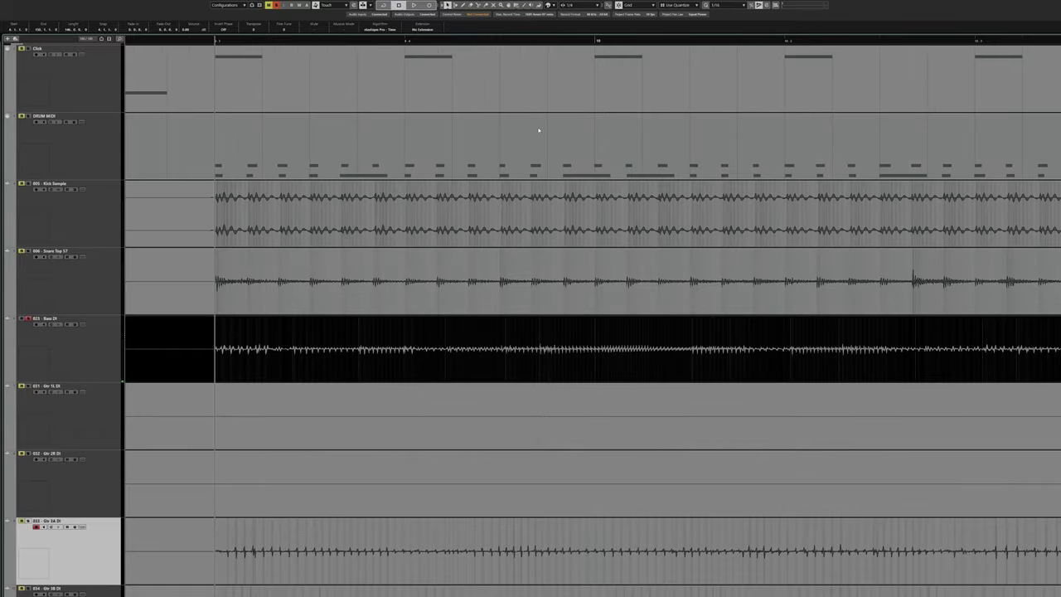
pyautogui.press('space')
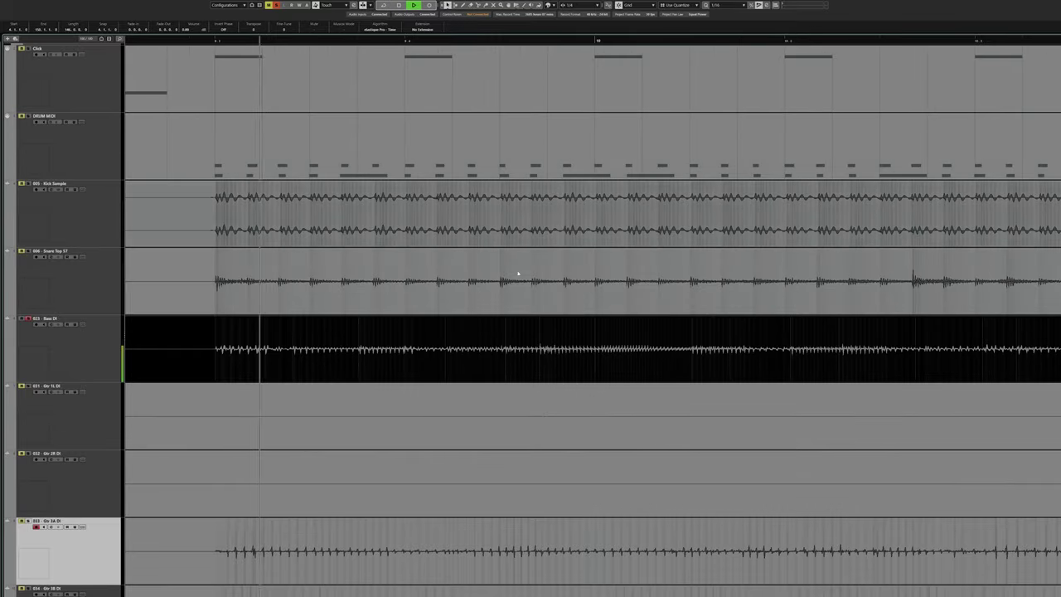
pyautogui.press('space')
pyautogui.hscroll(-12, 282, 108)
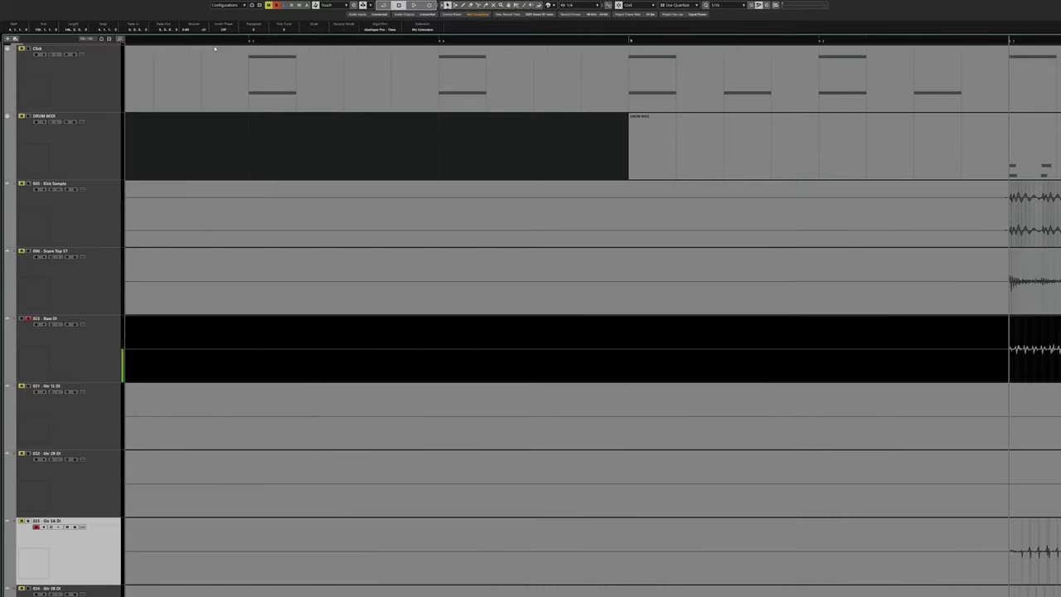
# Set a four-beat loop from beat 9.3 to 10.3 over the opening riff and play it back.
pyautogui.hscroll(7, 481, 151)
pyautogui.hscroll(-4, 539, 181)
pyautogui.hscroll(8, 497, 170)
pyautogui.moveTo(323, 40); pyautogui.dragTo(324, 34)
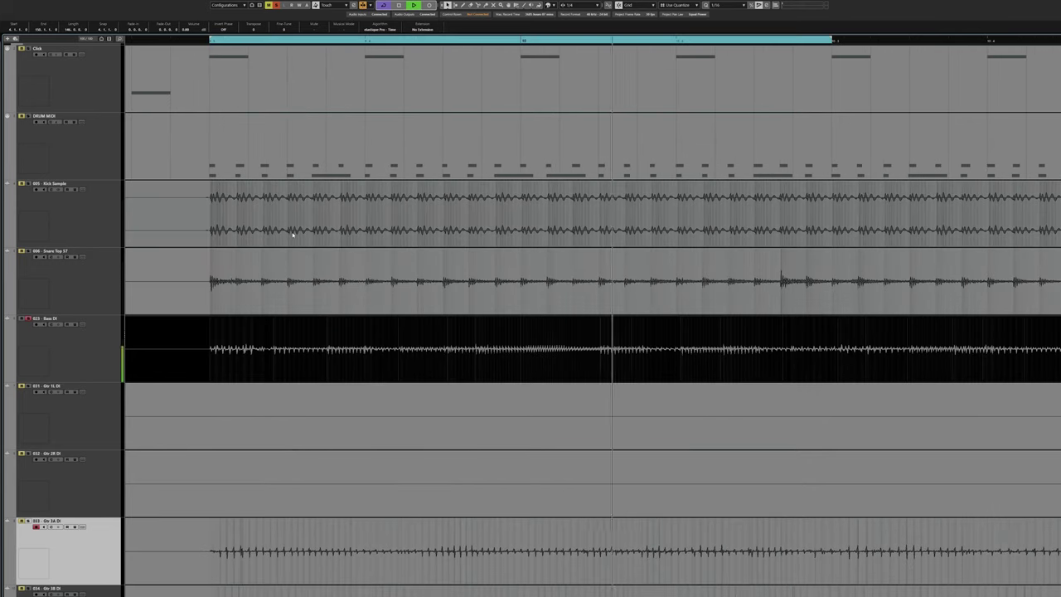
pyautogui.press('space')
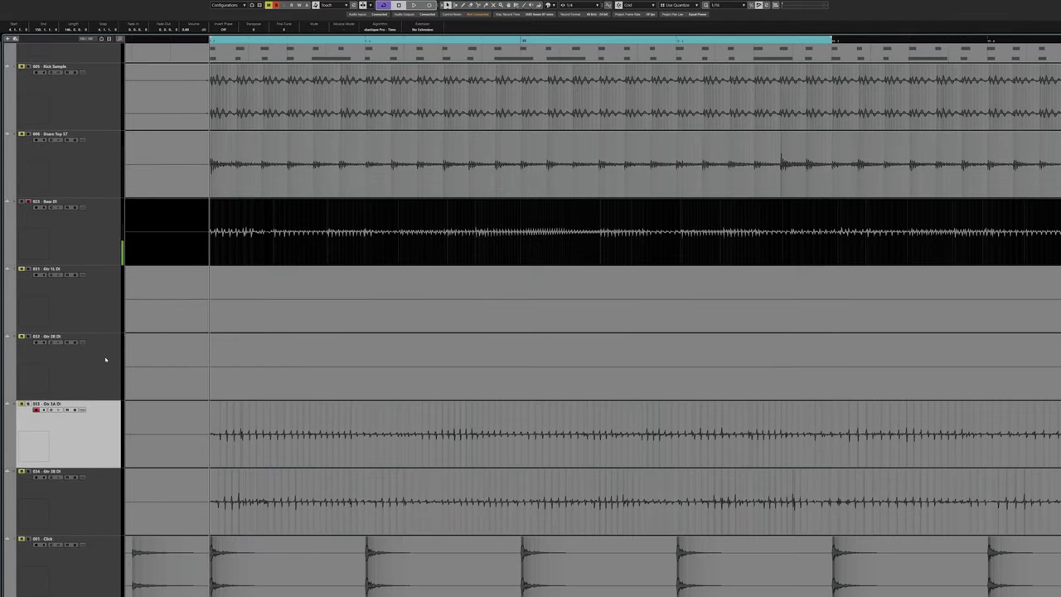
# Play back the passage from beat 14.3 through bar 15 with the Bass DI, Gtr 1L DI and Gtr 2R DI tracks soloed.
pyautogui.scroll(4, 417, 141)
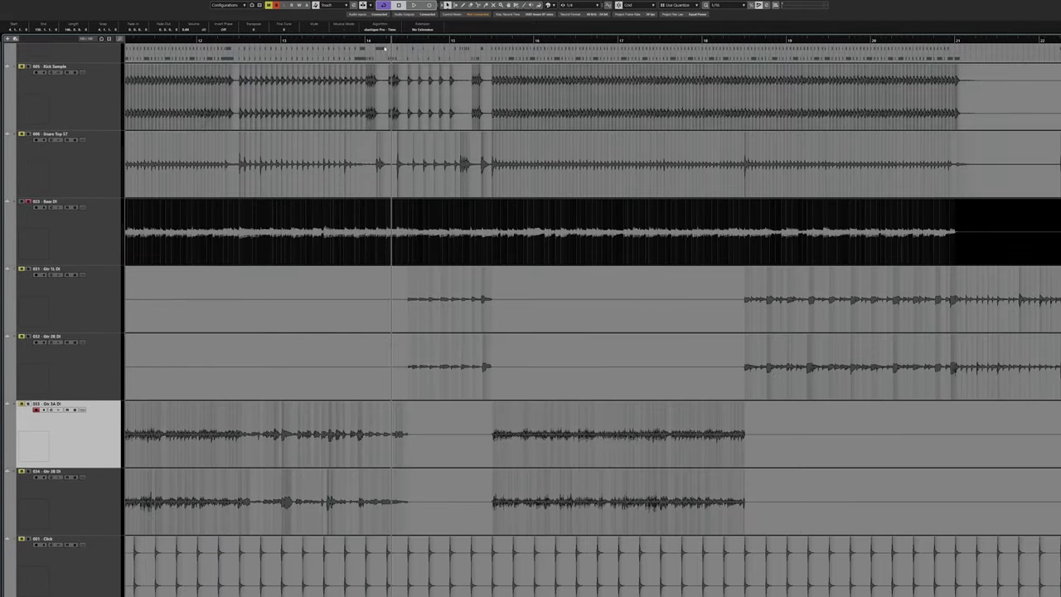
pyautogui.hscroll(5, 965, 307)
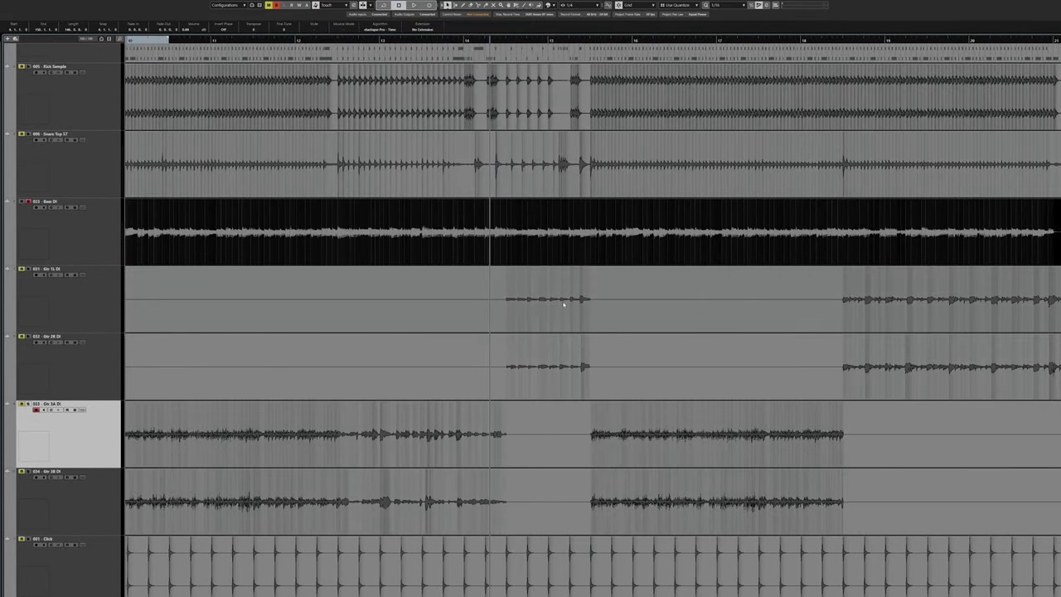
pyautogui.scroll(5, 562, 304)
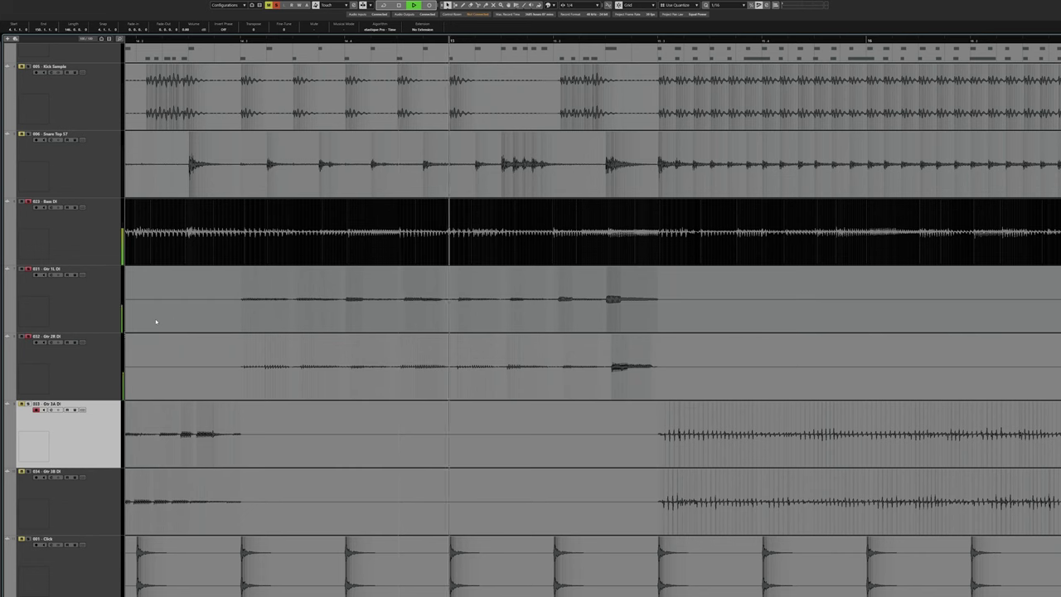
pyautogui.press('space')
pyautogui.press('space')
pyautogui.scroll(2, 275, 233)
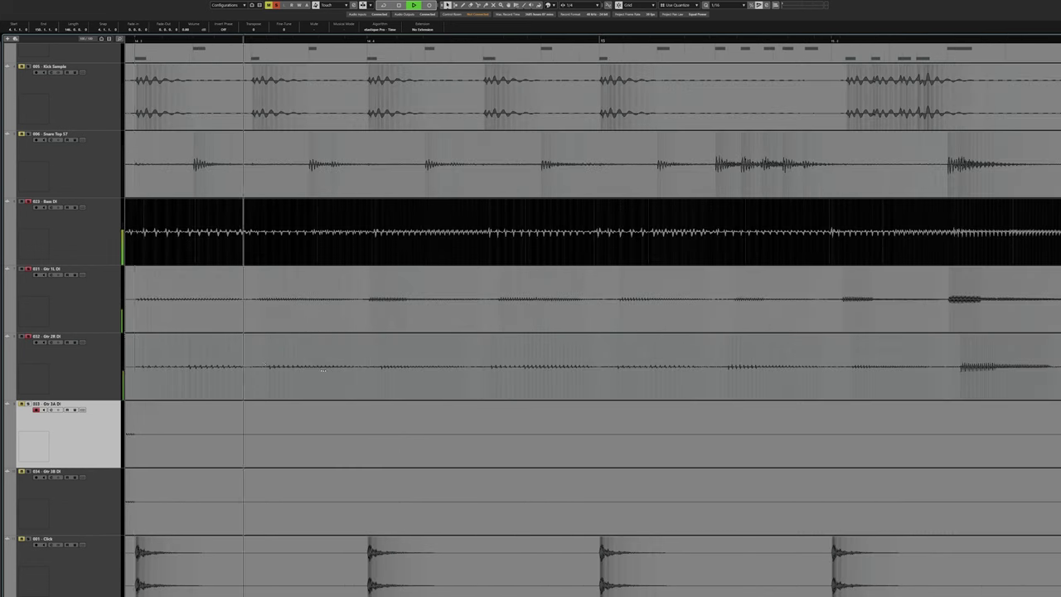
pyautogui.press('space')
# Examine how the first Gtr 1L DI and Gtr 2R DI notes from beat 14.3 to 14.4 align with the kick hits.
pyautogui.hscroll(-2, 248, 249)
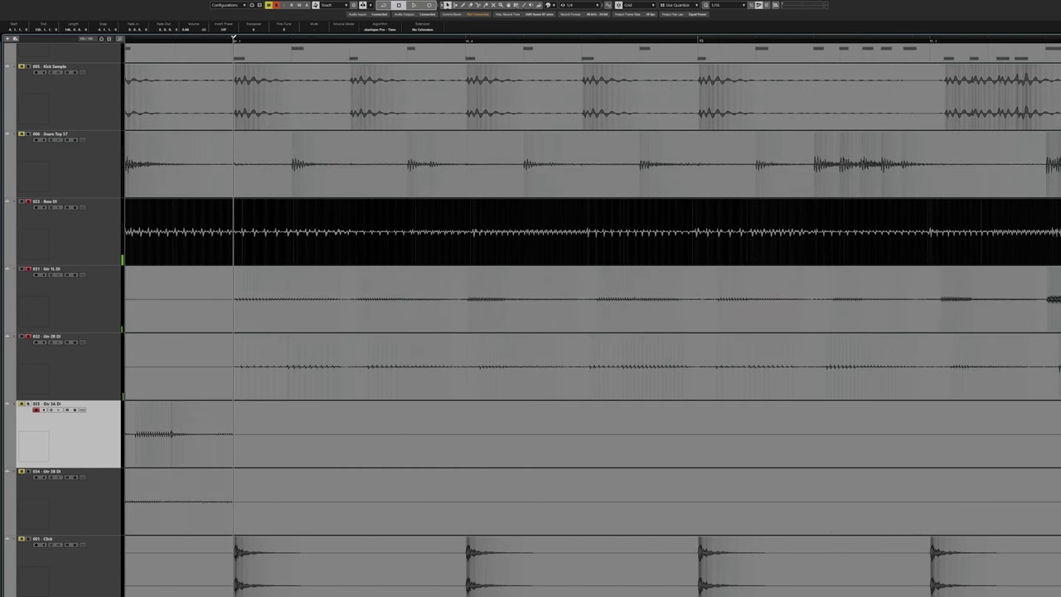
pyautogui.moveTo(236, 39)
pyautogui.mouseDown()
pyautogui.moveTo(235, 63)
pyautogui.moveTo(234, 52)
pyautogui.mouseUp()
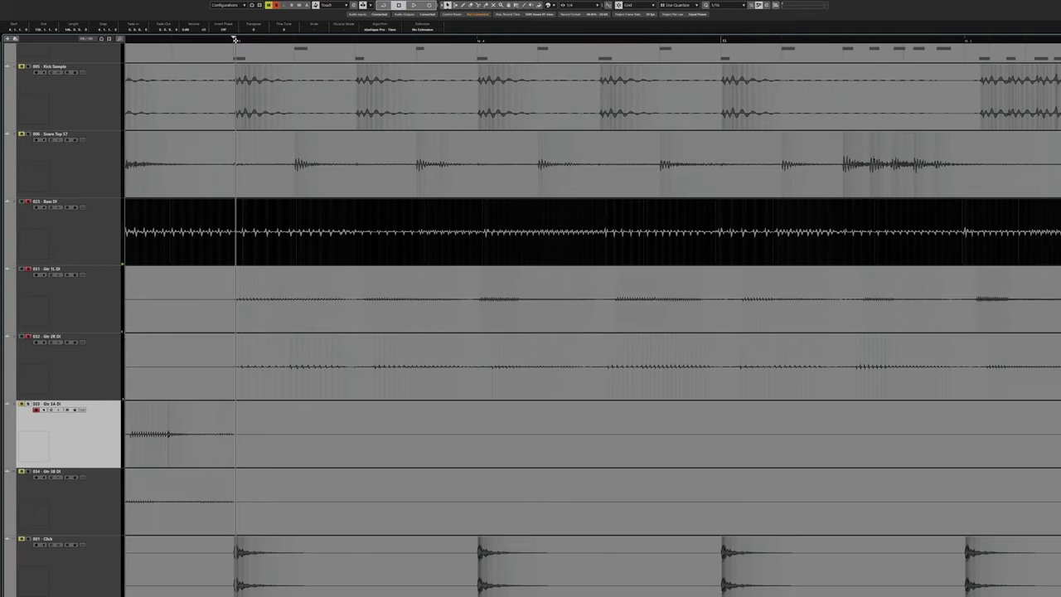
pyautogui.click(249, 310)
pyautogui.click(254, 370)
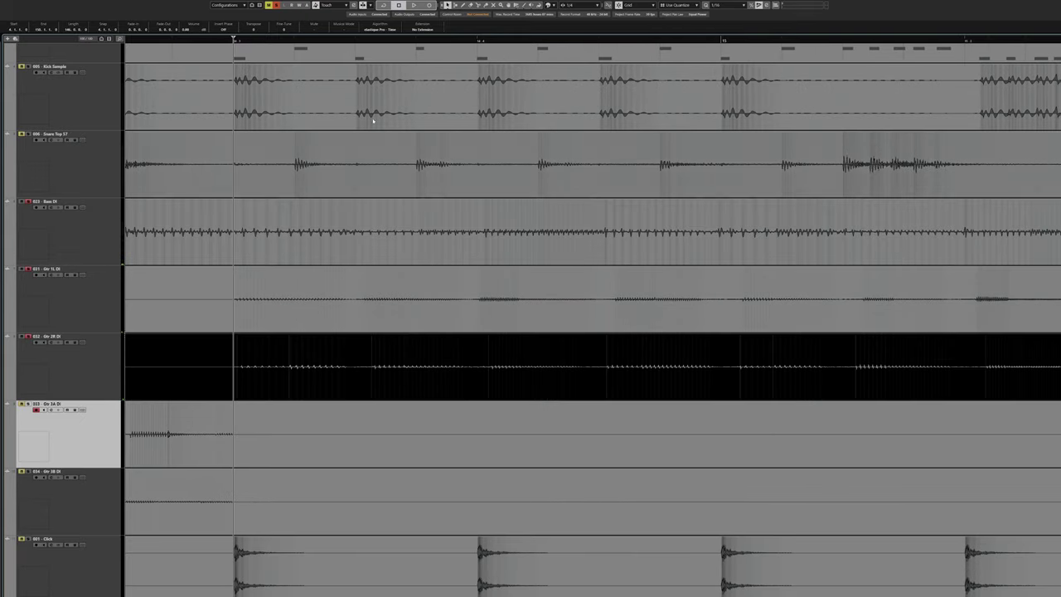
pyautogui.click(355, 42)
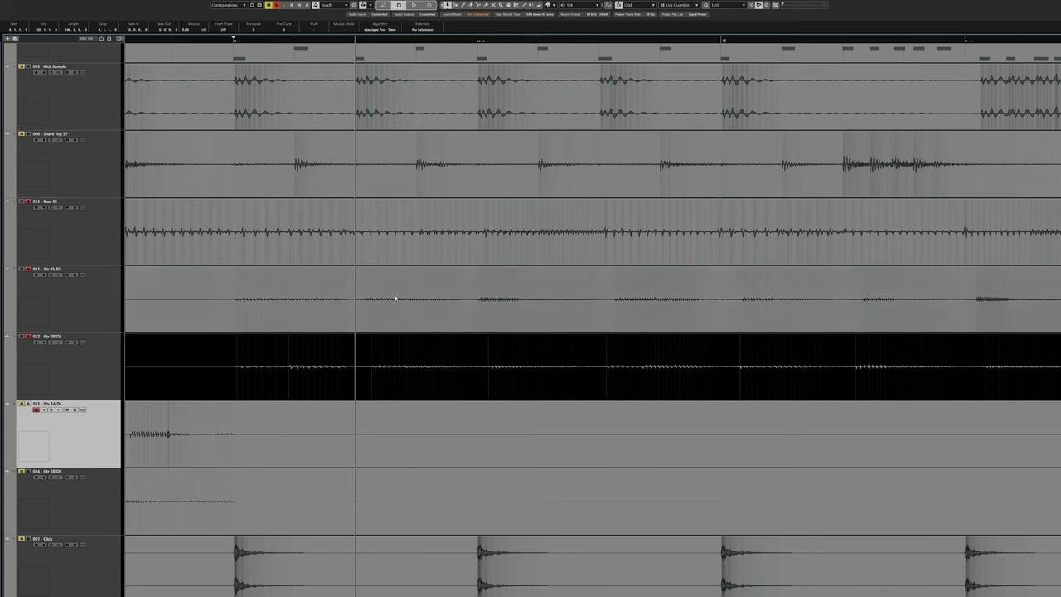
pyautogui.click(477, 40)
pyautogui.hscroll(1, 488, 261)
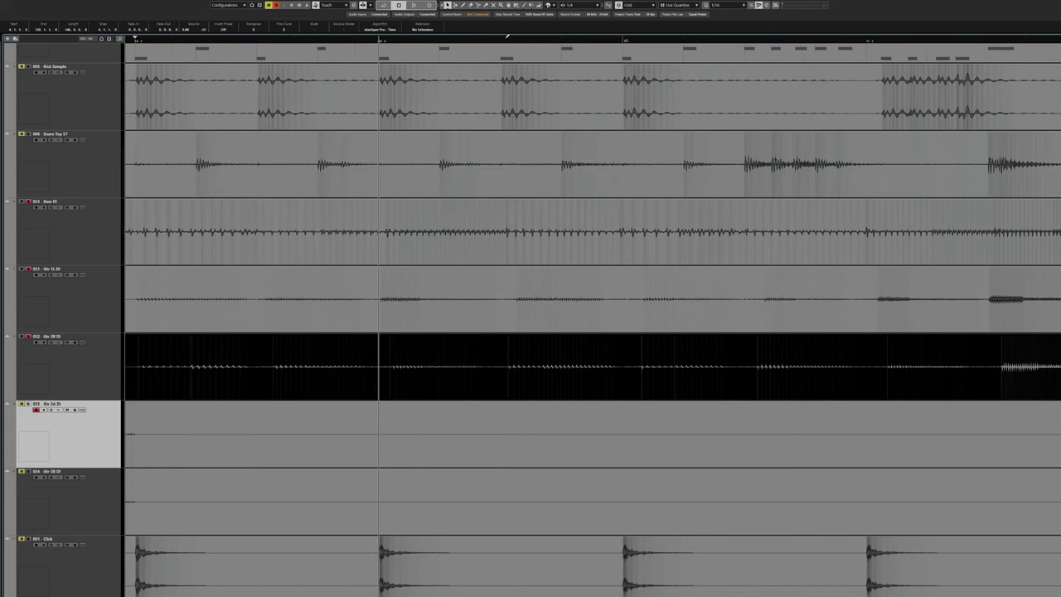
# Compare the Gtr 1L DI and Gtr 2R DI notes between beat 14.4 and bar 15 with the kick hits and grid.
pyautogui.click(502, 39)
pyautogui.hscroll(3, 440, 175)
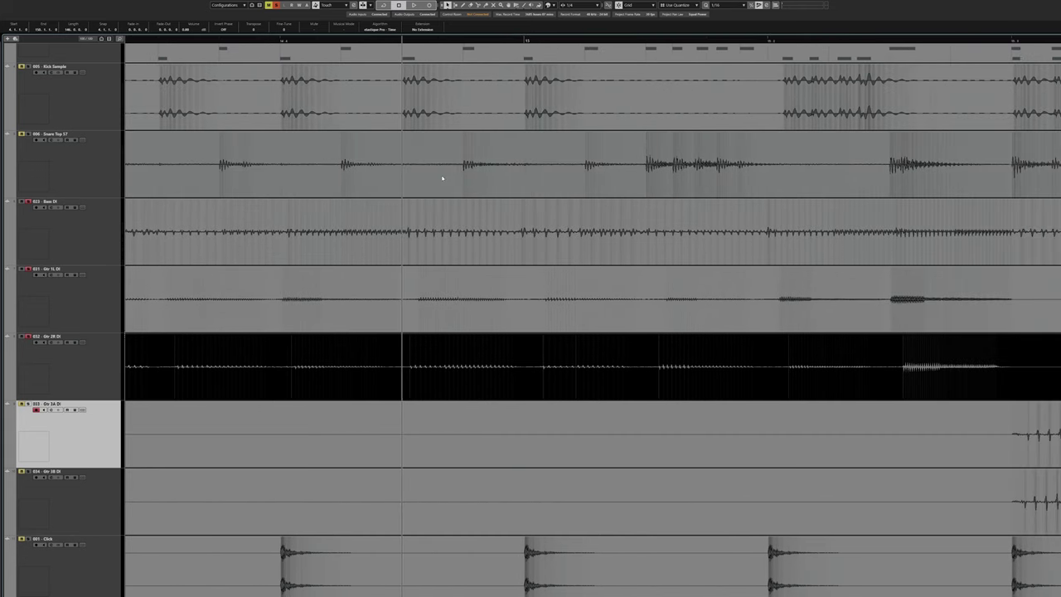
pyautogui.click(445, 307)
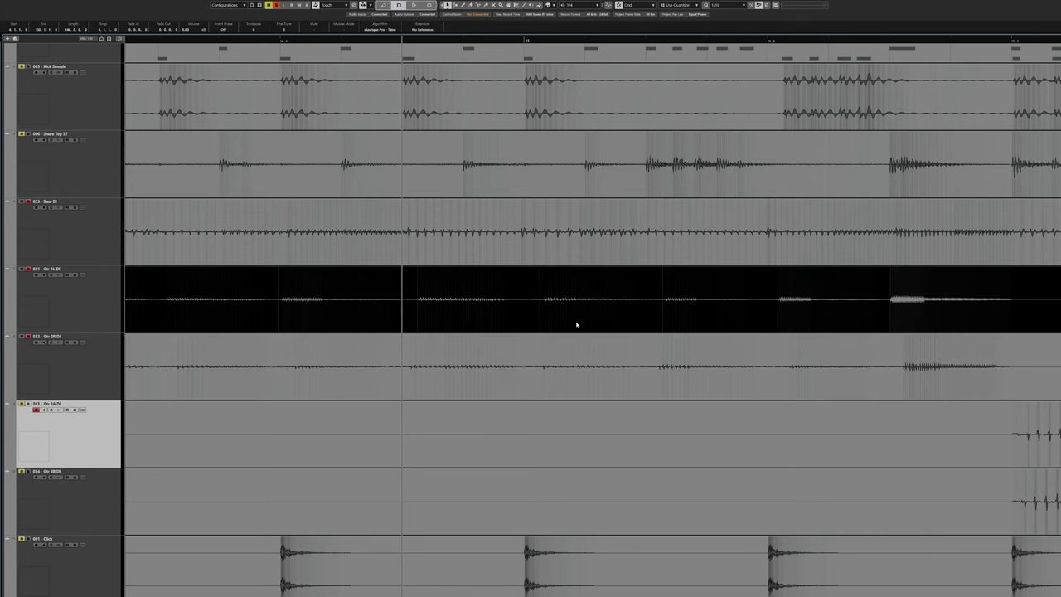
pyautogui.click(570, 372)
pyautogui.click(521, 39)
pyautogui.hscroll(2, 501, 253)
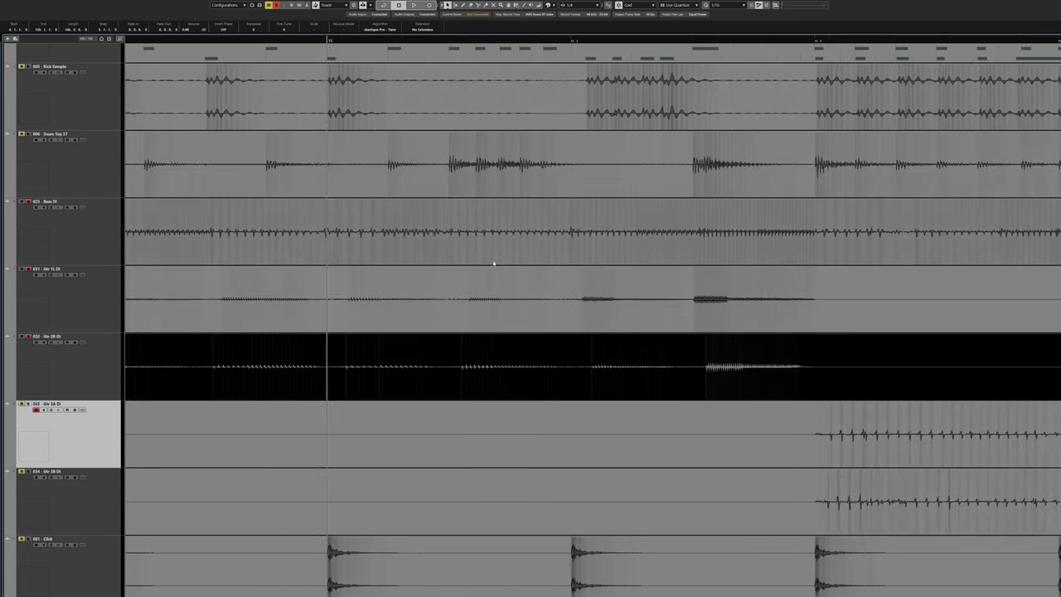
# Play back the section from bar 15 onward with the Bass DI and all four guitar DI tracks soloed, comparing their notes.
pyautogui.scroll(-2, 494, 261)
pyautogui.press('space')
pyautogui.hscroll(10, 536, 273)
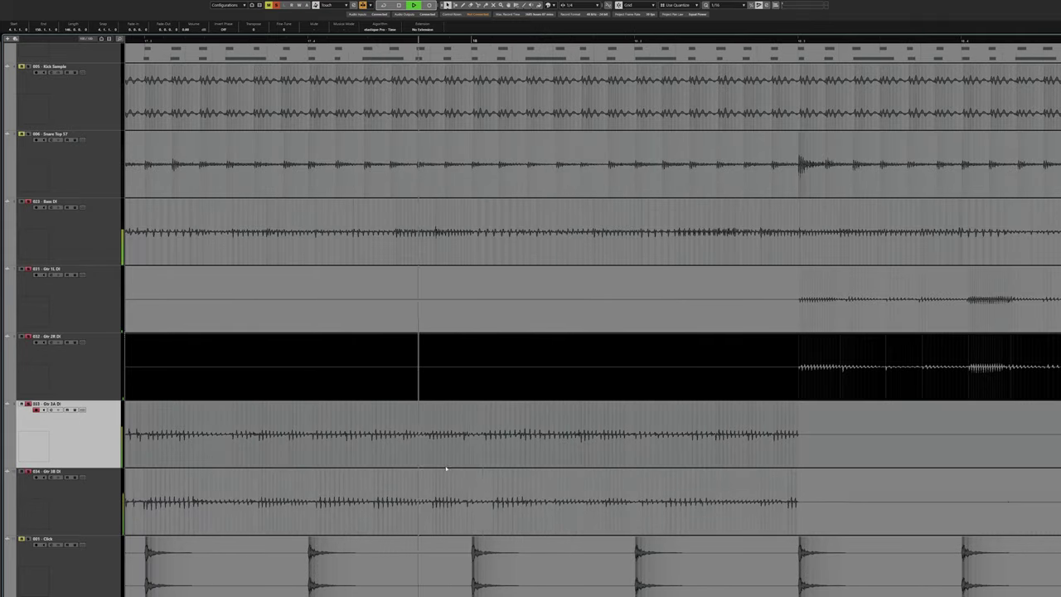
pyautogui.hscroll(-5, 343, 448)
pyautogui.scroll(-5, 542, 426)
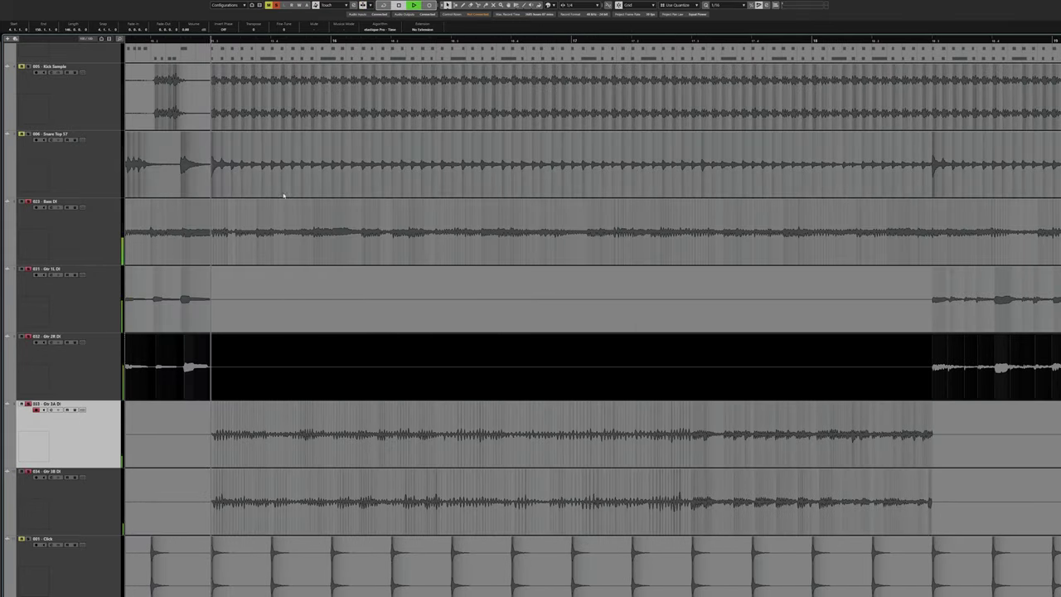
pyautogui.press('space')
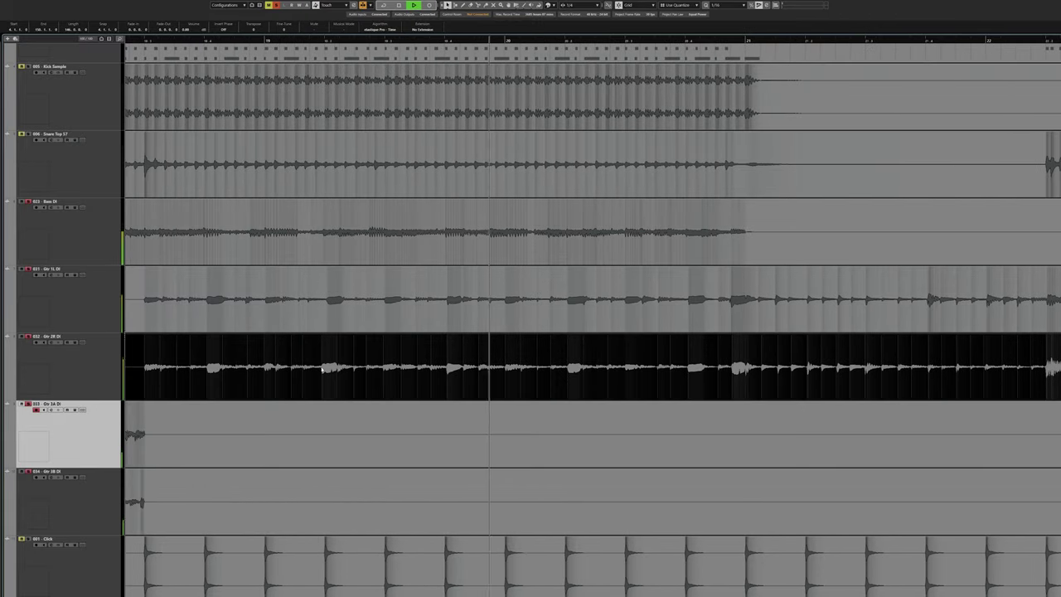
# Play back the drums from beat 23.4 and compare the programmed kick and snare notes in the drum editor with the grid.
pyautogui.scroll(5, 308, 351)
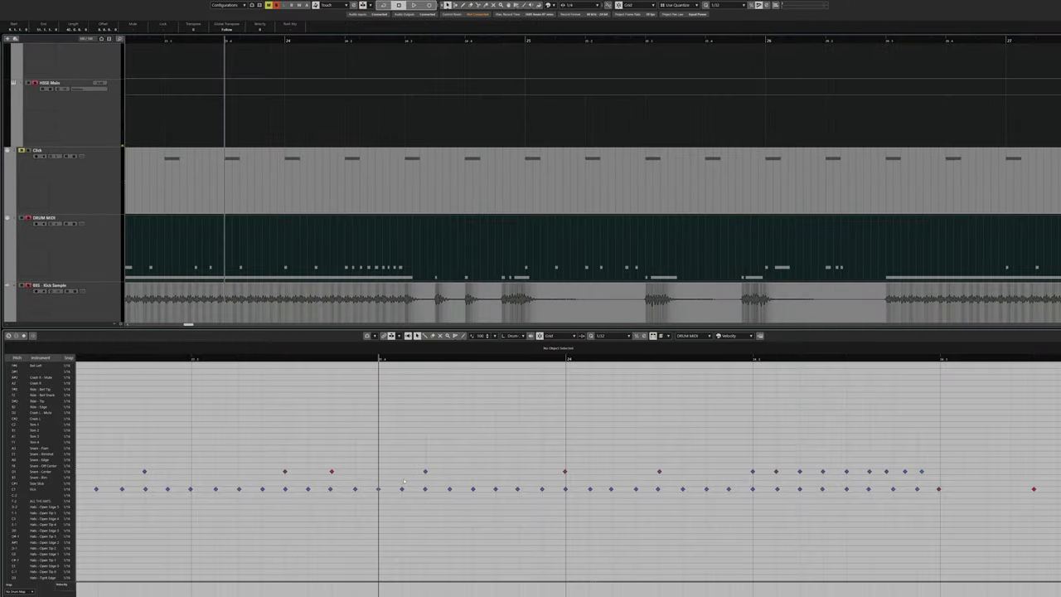
pyautogui.click(330, 491)
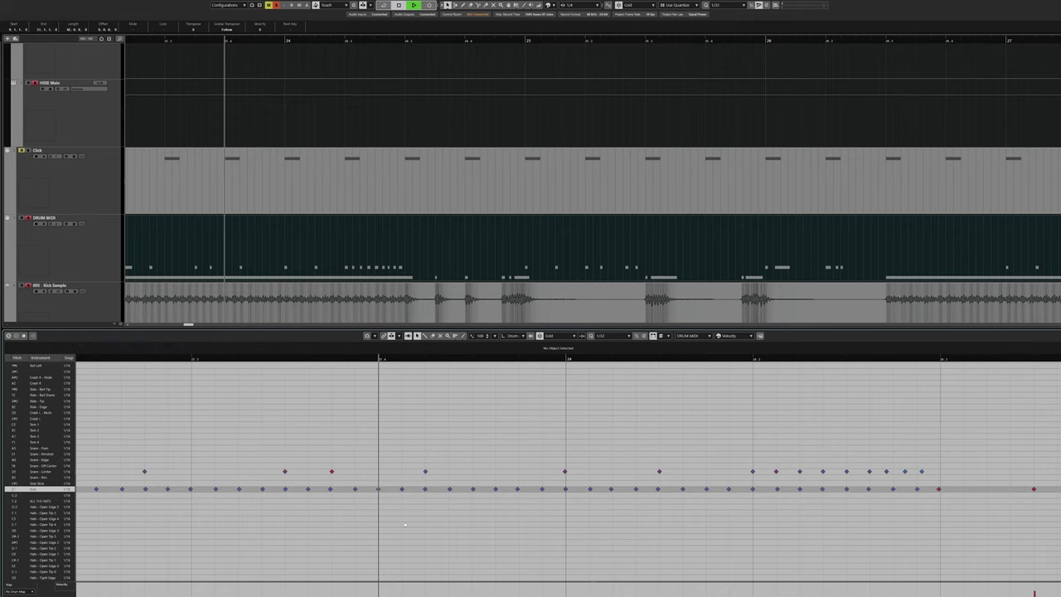
pyautogui.press('space')
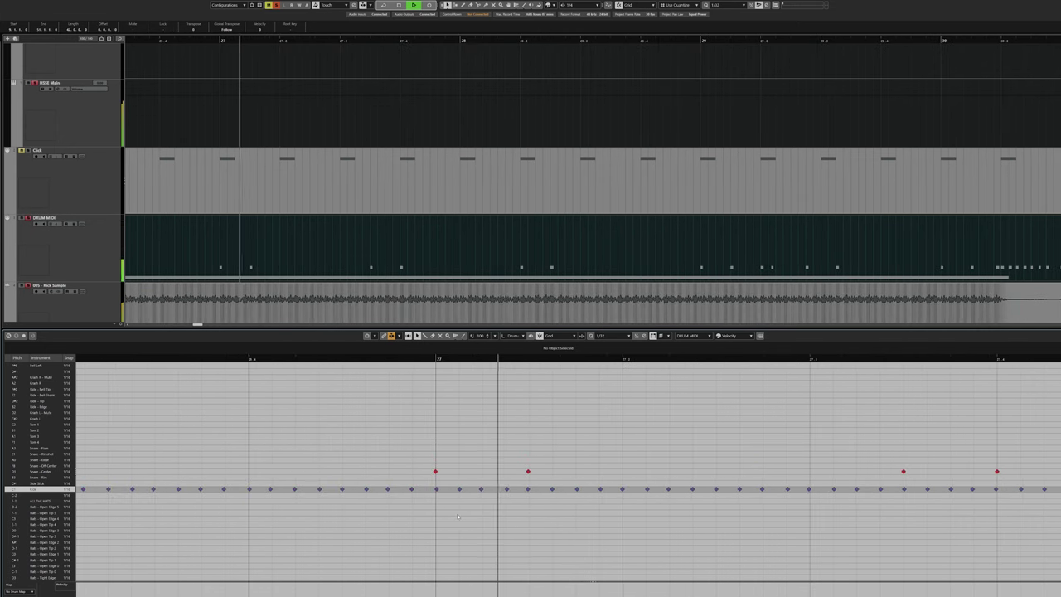
pyautogui.scroll(-3, 308, 288)
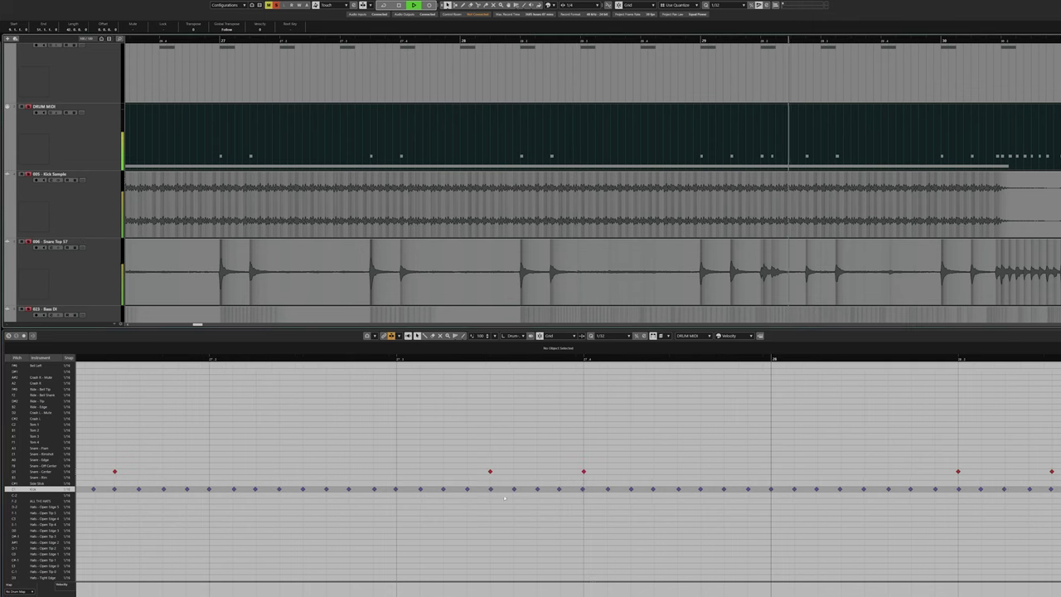
pyautogui.press('space')
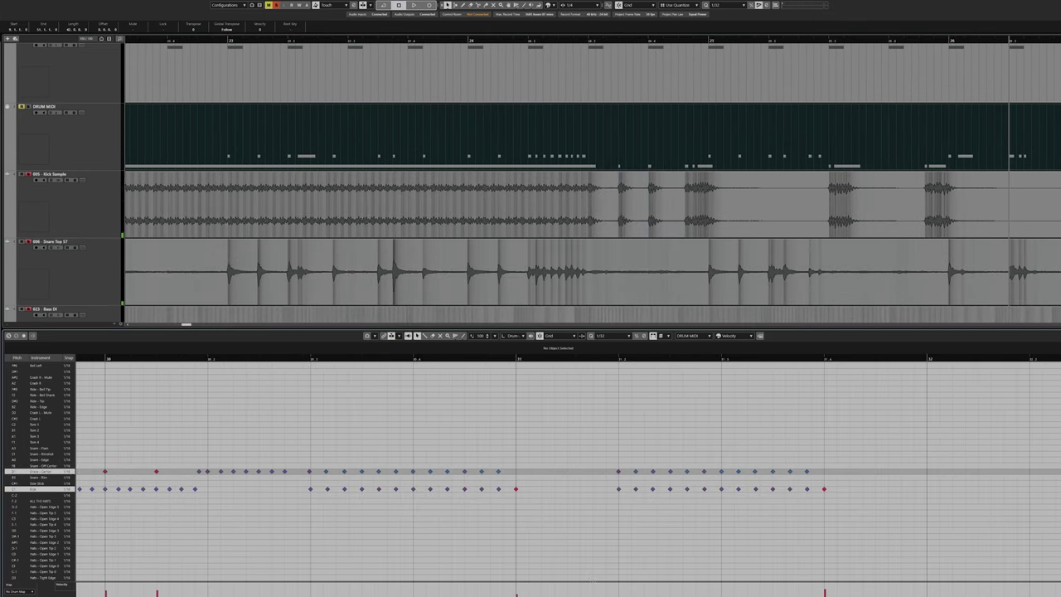
# Switch to TierMaker in the browser and place the first unranked album cover in the Some Feel tier.
pyautogui.hotkey('alt', 'Tab')
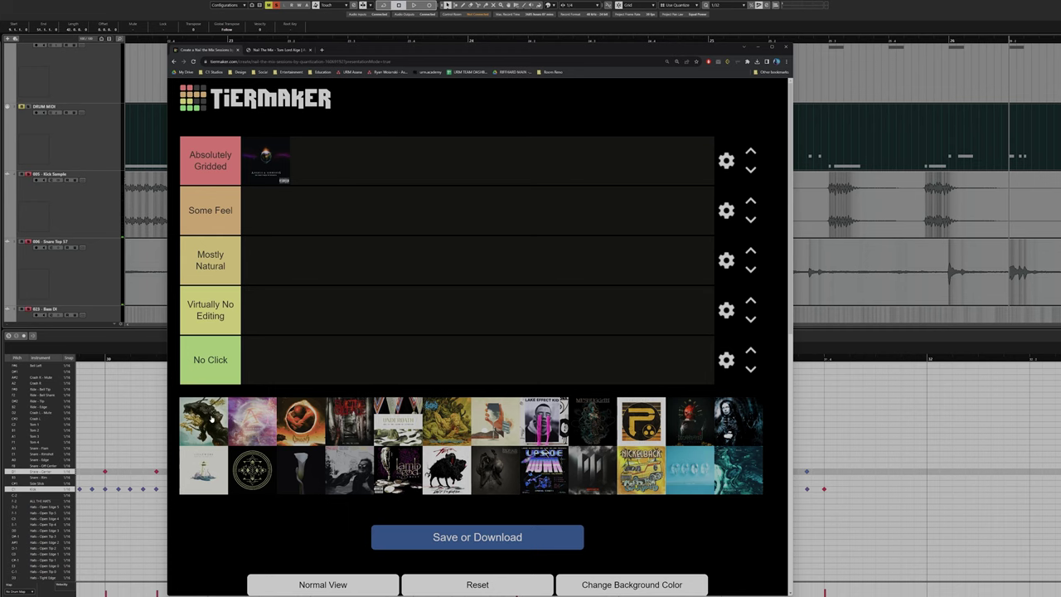
pyautogui.moveTo(213, 419); pyautogui.dragTo(269, 214)
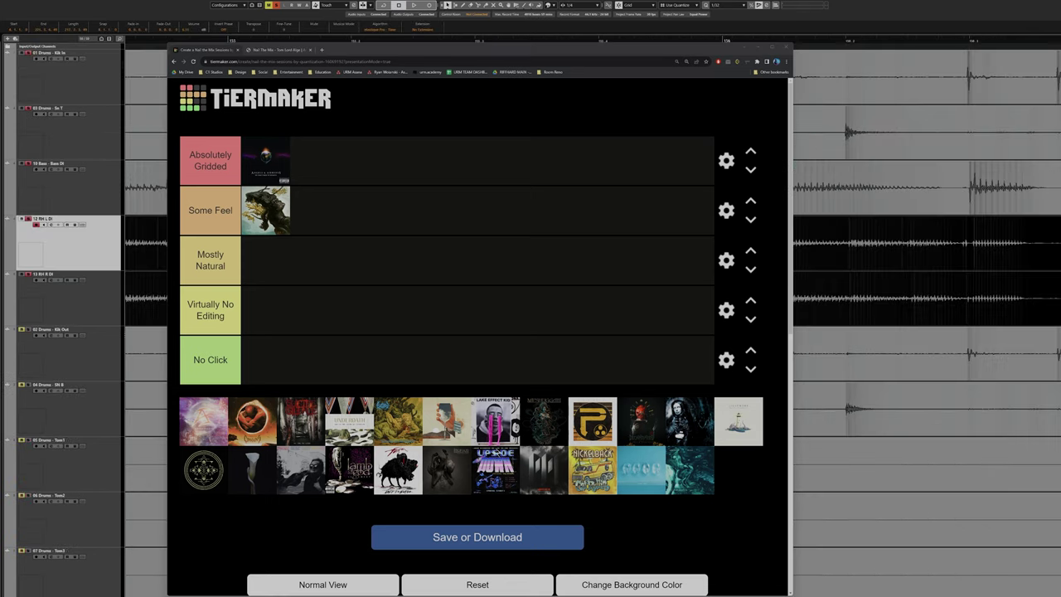
# Return to the Cubase project and play back the riff from about bar 15 with kick, snare, bass and guitar DIs soloed.
pyautogui.click(112, 12)
pyautogui.scroll(-10, 332, 170)
pyautogui.hscroll(-6, 365, 176)
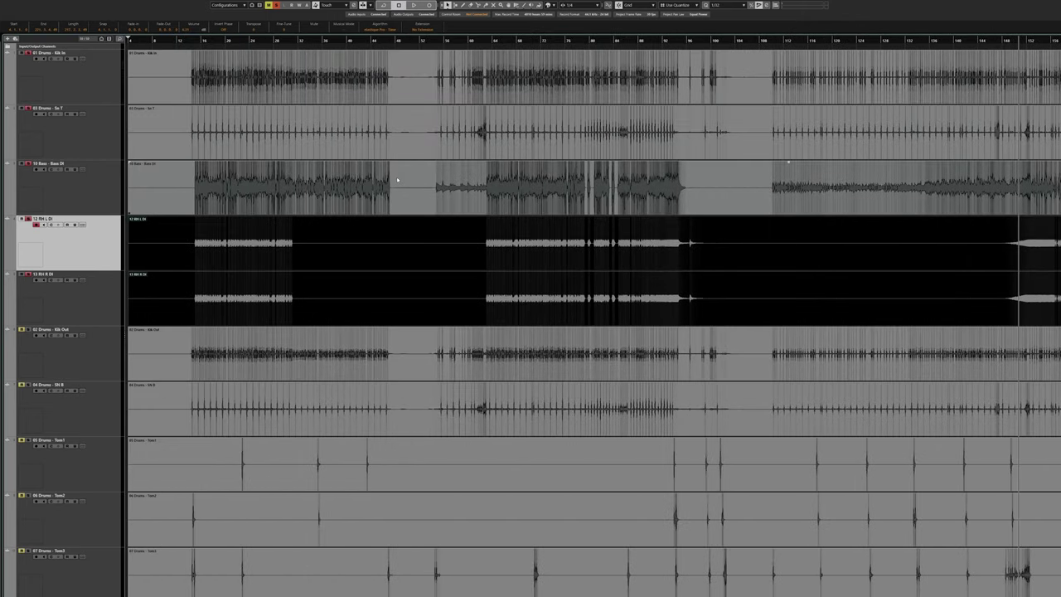
pyautogui.click(198, 39)
pyautogui.scroll(8, 239, 146)
pyautogui.press('space')
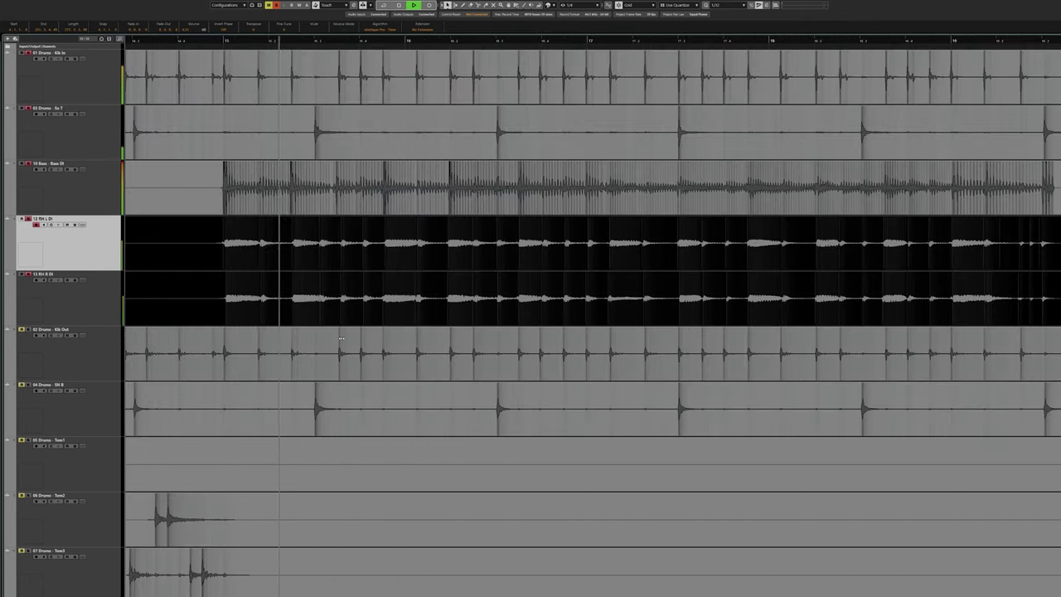
pyautogui.scroll(1, 352, 212)
pyautogui.scroll(2, 369, 204)
pyautogui.hscroll(3, 433, 184)
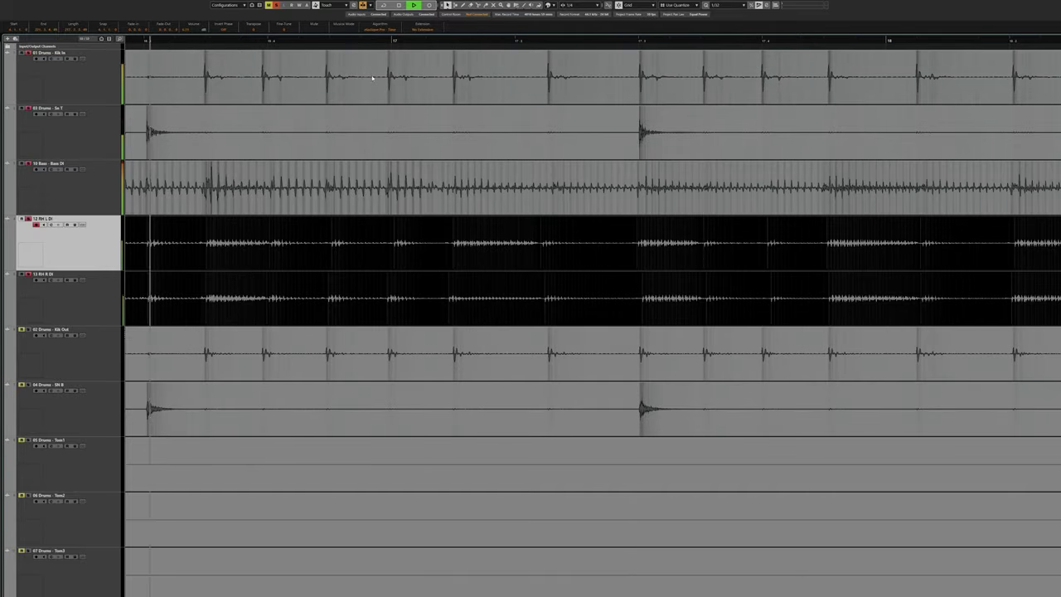
# Stop playback, select the Drums - Kik In event and examine its kick hit just before beat 15.3 against the grid.
pyautogui.click(372, 79)
pyautogui.hscroll(-1, 371, 145)
pyautogui.press('space')
pyautogui.hscroll(-1, 695, 150)
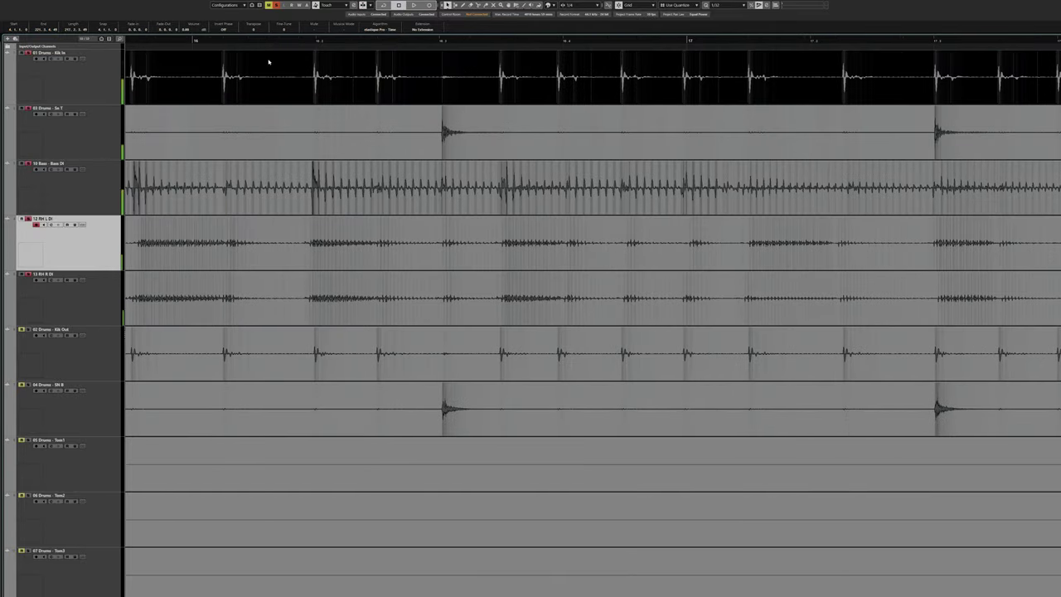
pyautogui.hscroll(-2, 269, 62)
pyautogui.hscroll(-4, 403, 83)
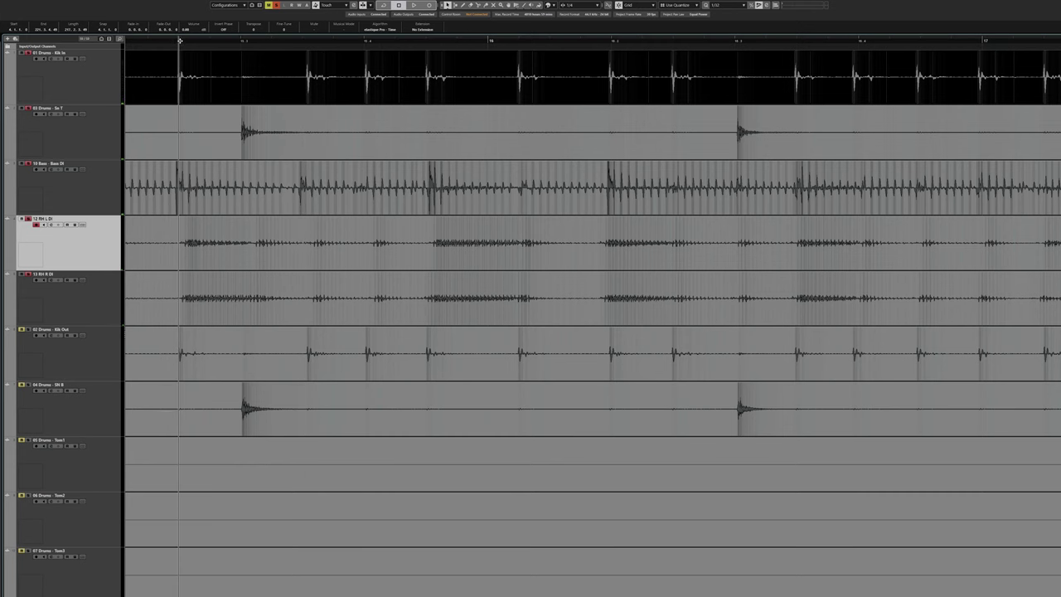
# Compare the Drums - Kik In hits between beats 16.2 and 17.4 with the beat grid.
pyautogui.hscroll(4, 419, 40)
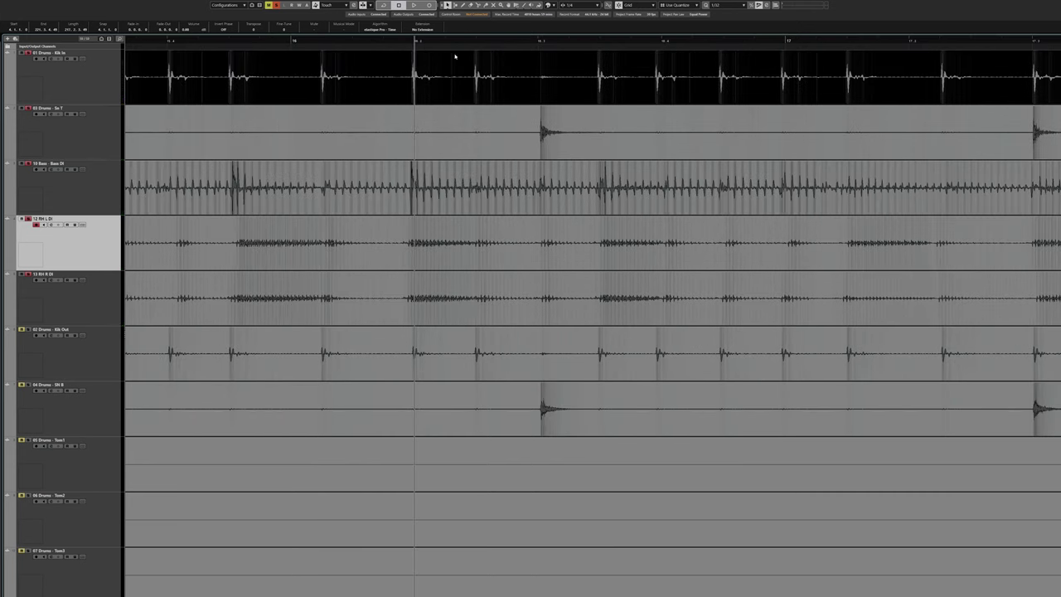
pyautogui.hscroll(4, 482, 47)
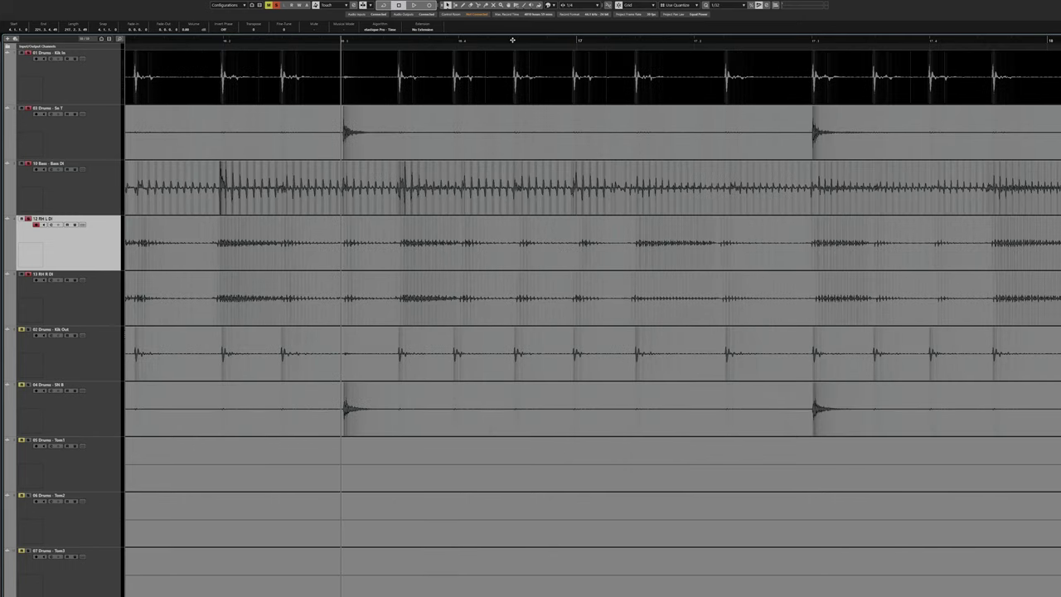
pyautogui.hscroll(4, 405, 78)
pyautogui.hscroll(2, 379, 39)
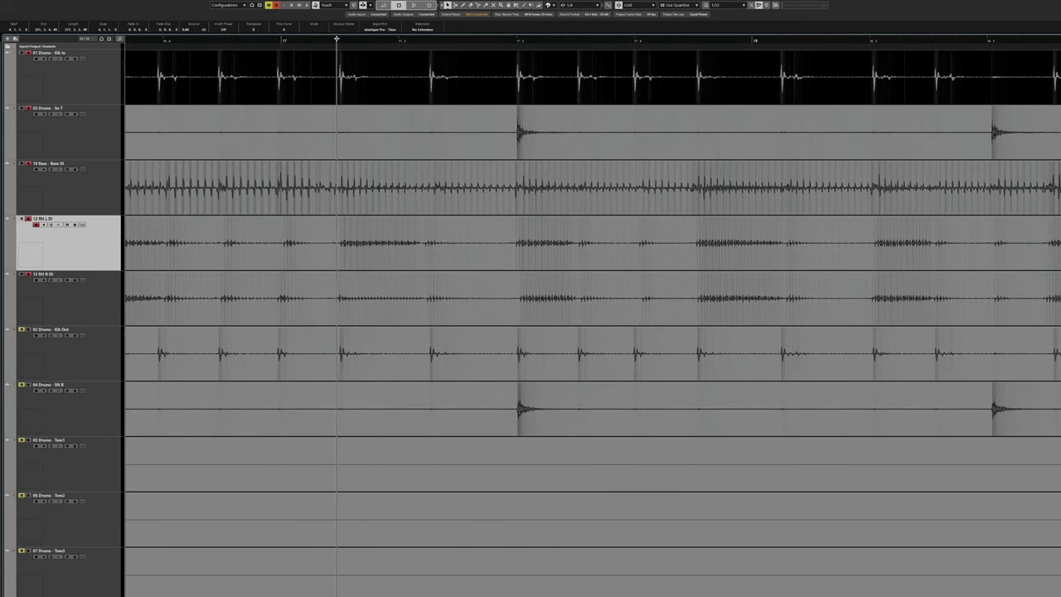
pyautogui.hscroll(2, 429, 38)
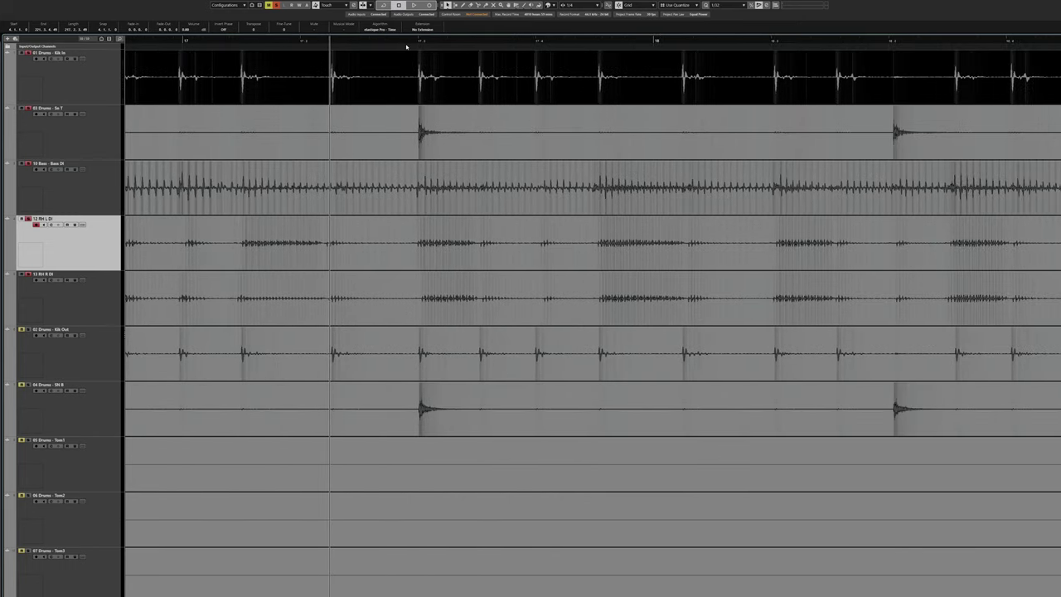
pyautogui.hscroll(2, 397, 71)
pyautogui.hscroll(10, 437, 41)
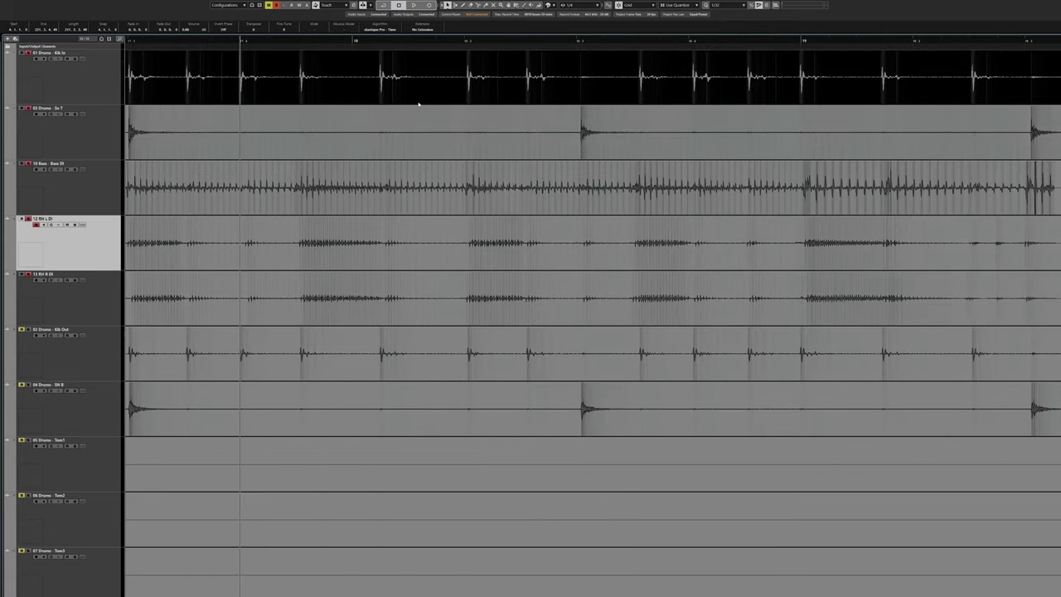
# Compare the Bass DI attacks with the kick and snare hits from beat 18.3 to 19.3.
pyautogui.keyDown('alt'); pyautogui.click(336, 57); pyautogui.keyUp('alt')
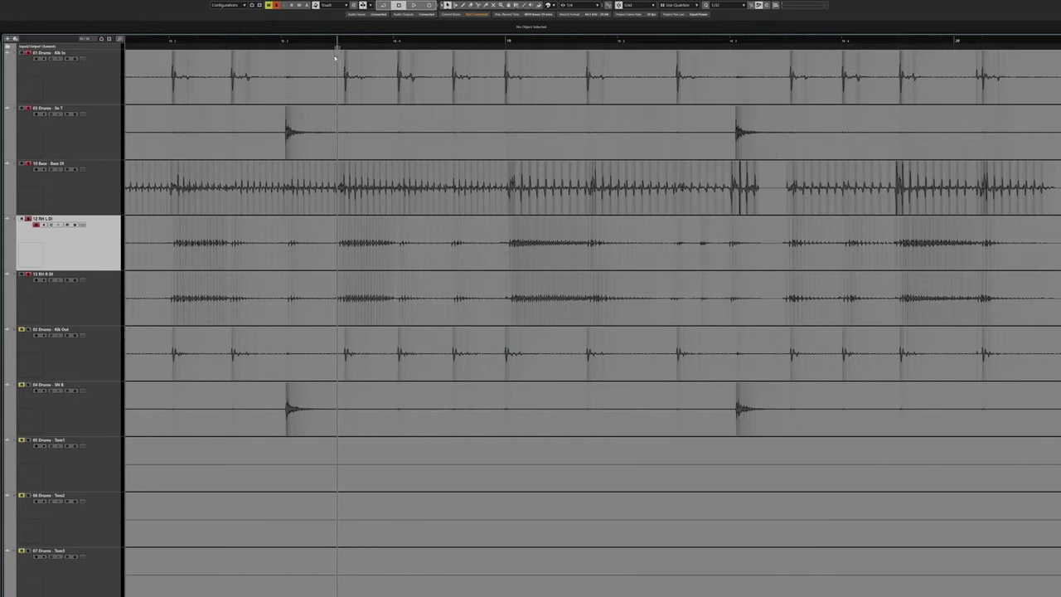
pyautogui.click(340, 99)
pyautogui.click(342, 194)
pyautogui.hscroll(4, 515, 217)
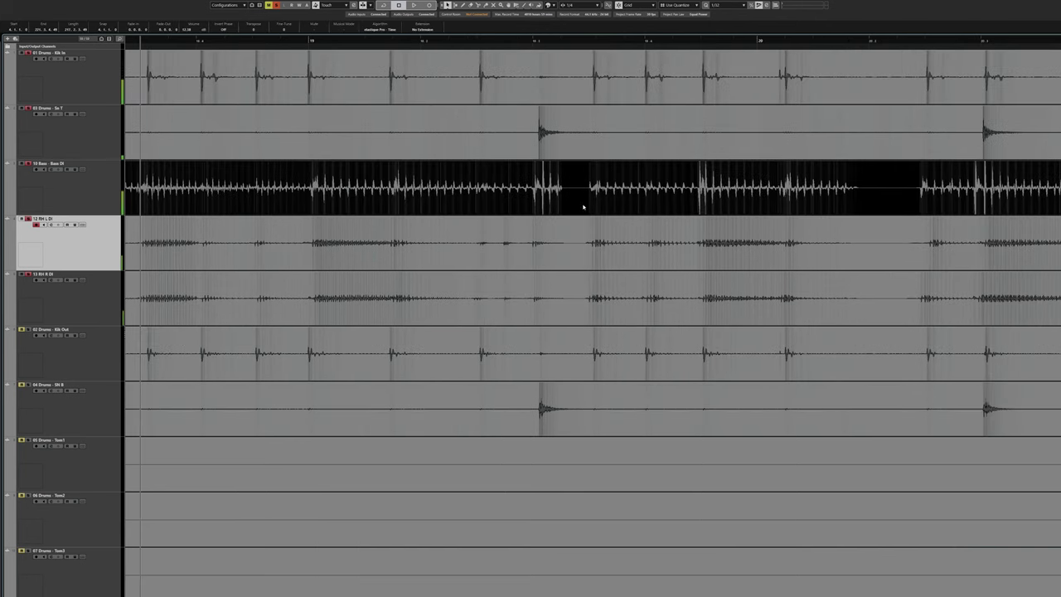
pyautogui.hscroll(4, 540, 266)
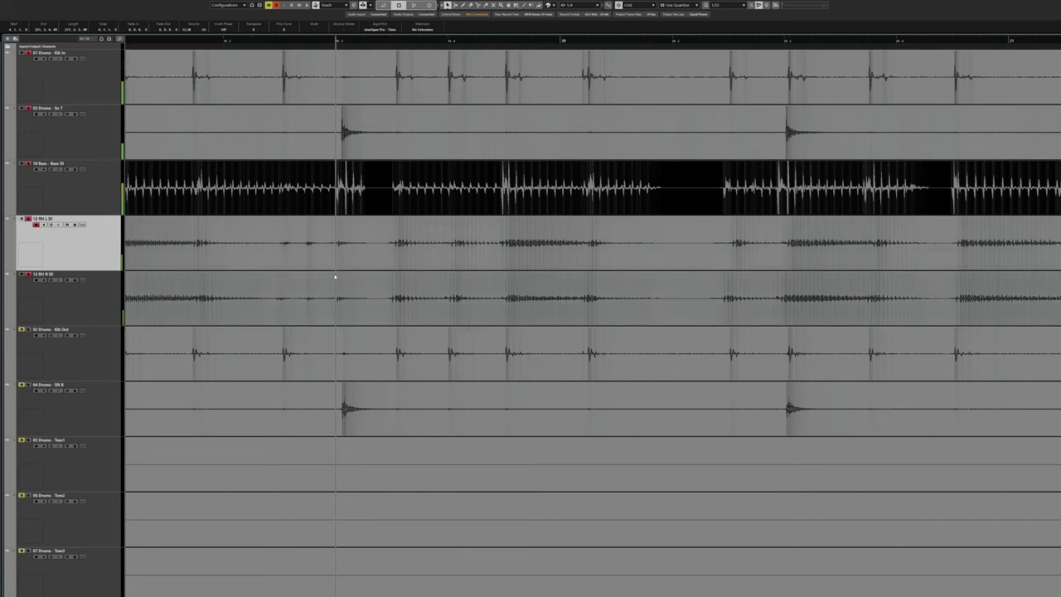
pyautogui.hscroll(2, 324, 207)
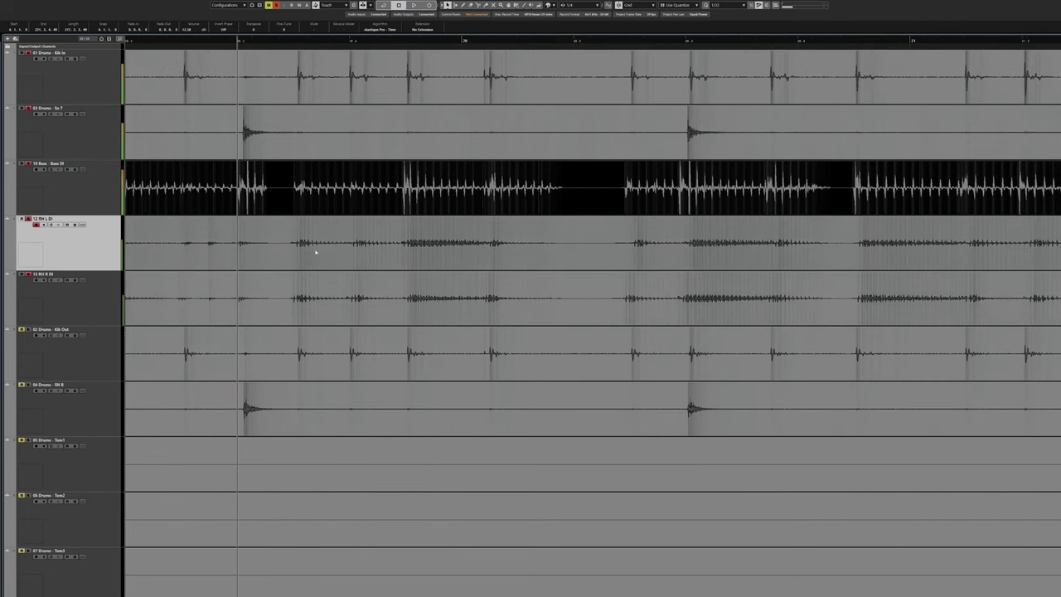
# Compare the RH L DI and RH R DI attacks between beats 19.3 and 19.4 with the kick hit.
pyautogui.scroll(3, 306, 295)
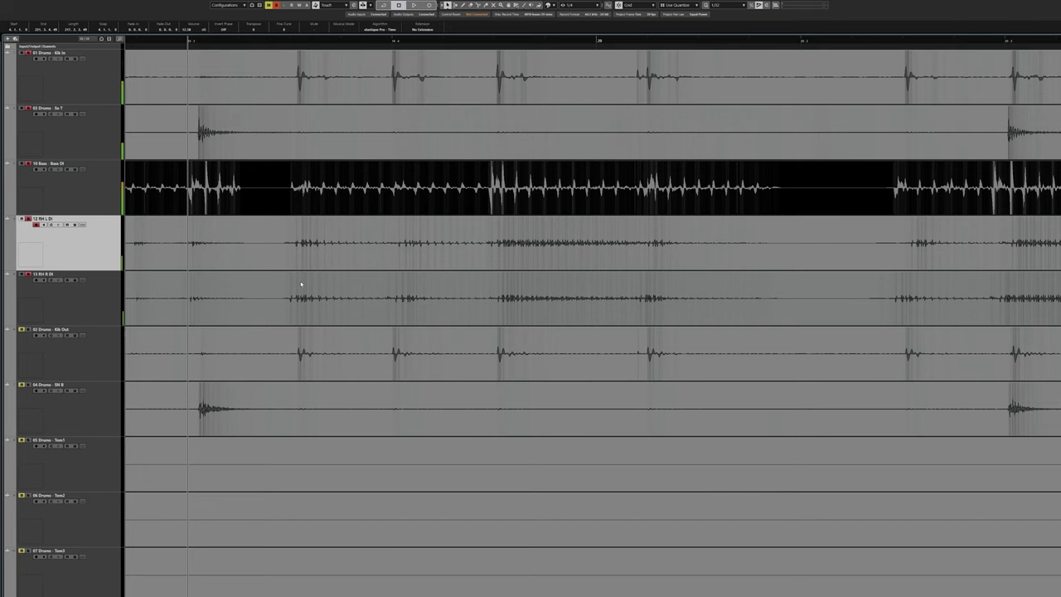
pyautogui.click(301, 284)
pyautogui.click(296, 246)
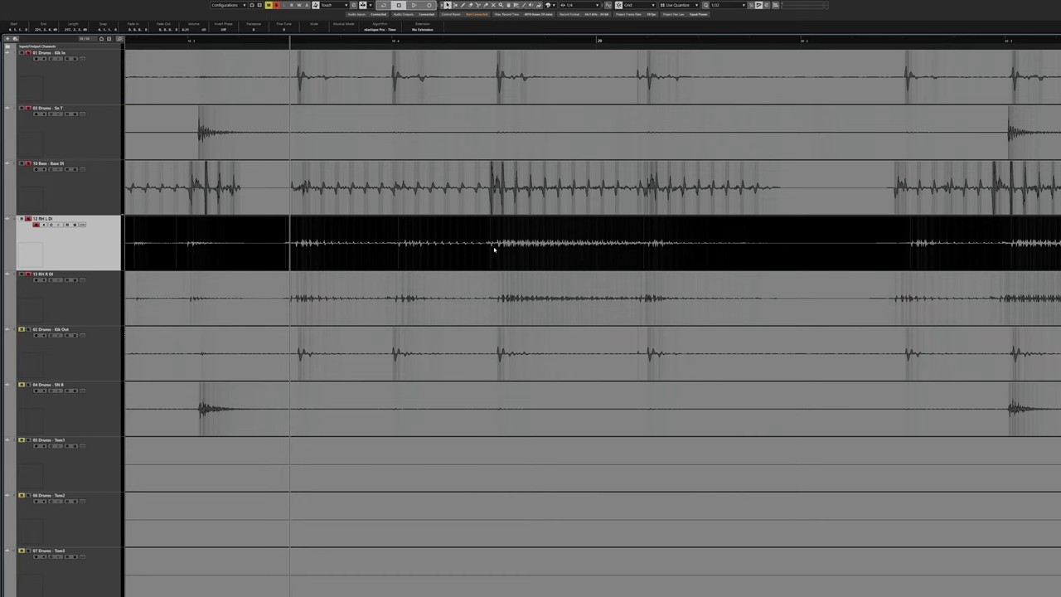
pyautogui.hscroll(2, 499, 283)
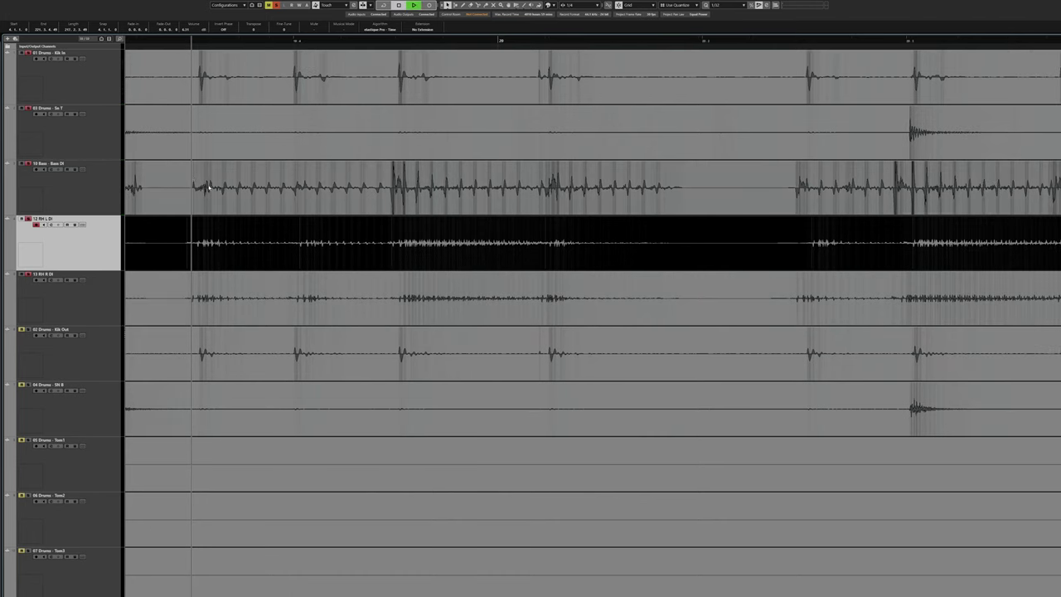
# Select the Bass DI event and play back the passage from between beats 19.3 and 19.4 through beat 20.4.
pyautogui.click(249, 204)
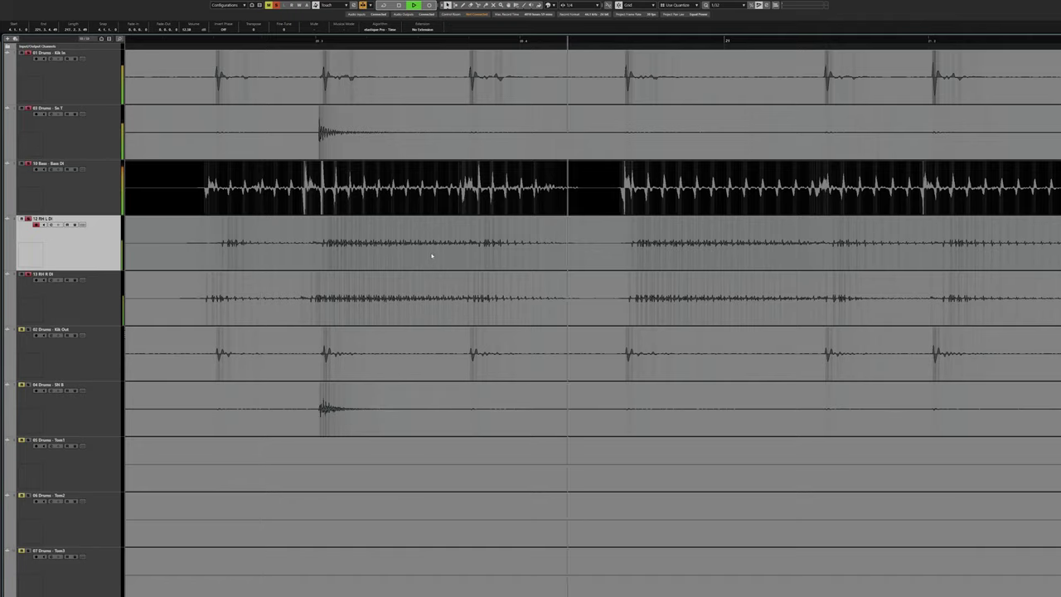
pyautogui.hscroll(2, 432, 257)
pyautogui.hscroll(-3, 439, 260)
pyautogui.press('space')
# Compare the RH L DI, RH R DI and Bass DI attacks between beats 20.2 and 20.3 with the kick hit.
pyautogui.click(294, 230)
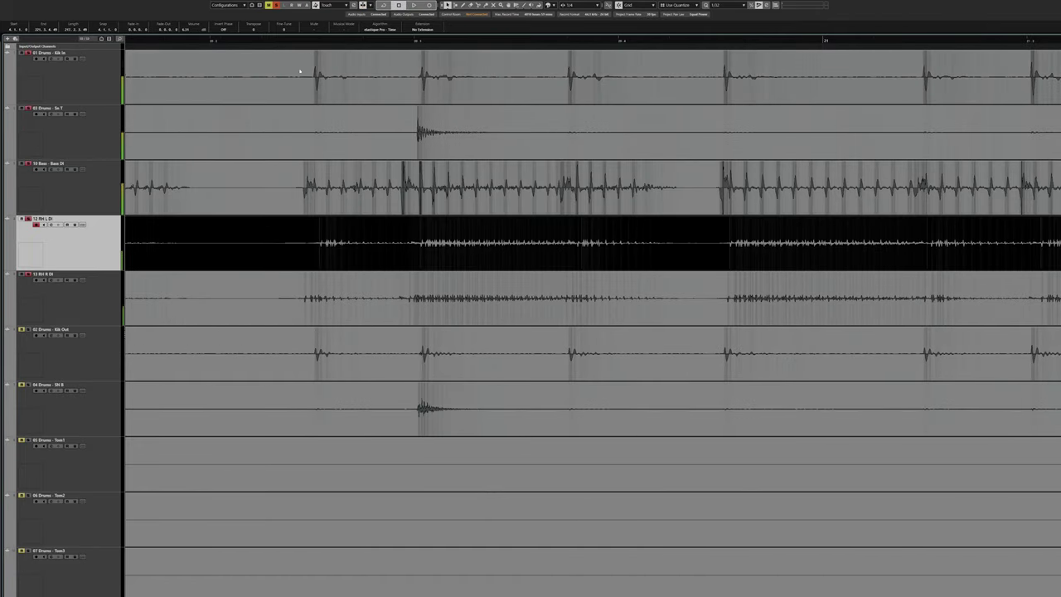
pyautogui.click(311, 41)
pyautogui.click(307, 308)
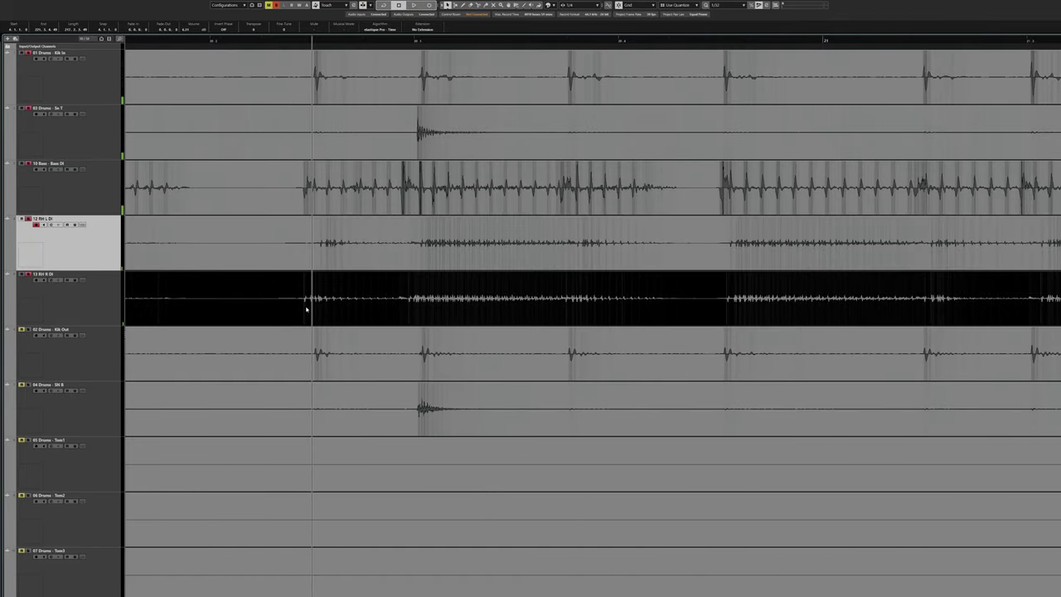
pyautogui.click(315, 188)
pyautogui.press('space')
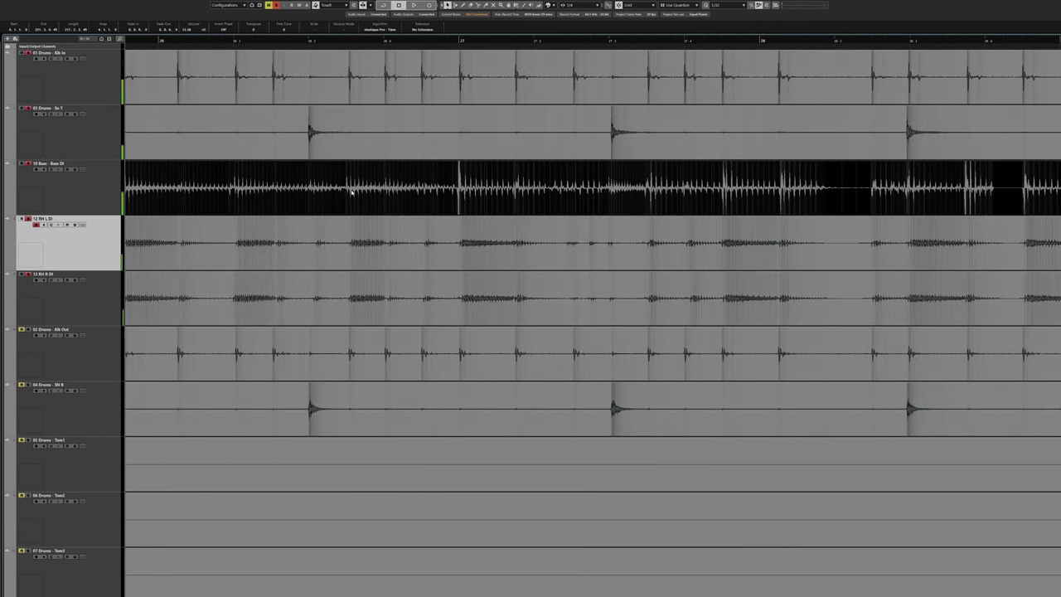
# Examine the Drums - Kik In hits around beat 26.2 against the grid and the bass and guitar notes.
pyautogui.hscroll(-3, 398, 200)
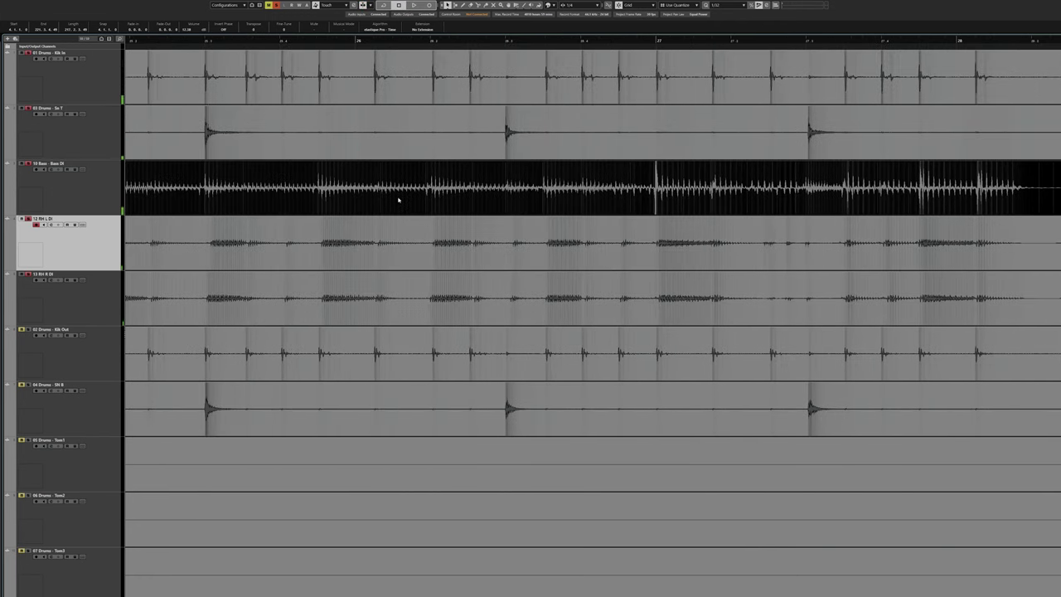
pyautogui.hscroll(-3, 338, 218)
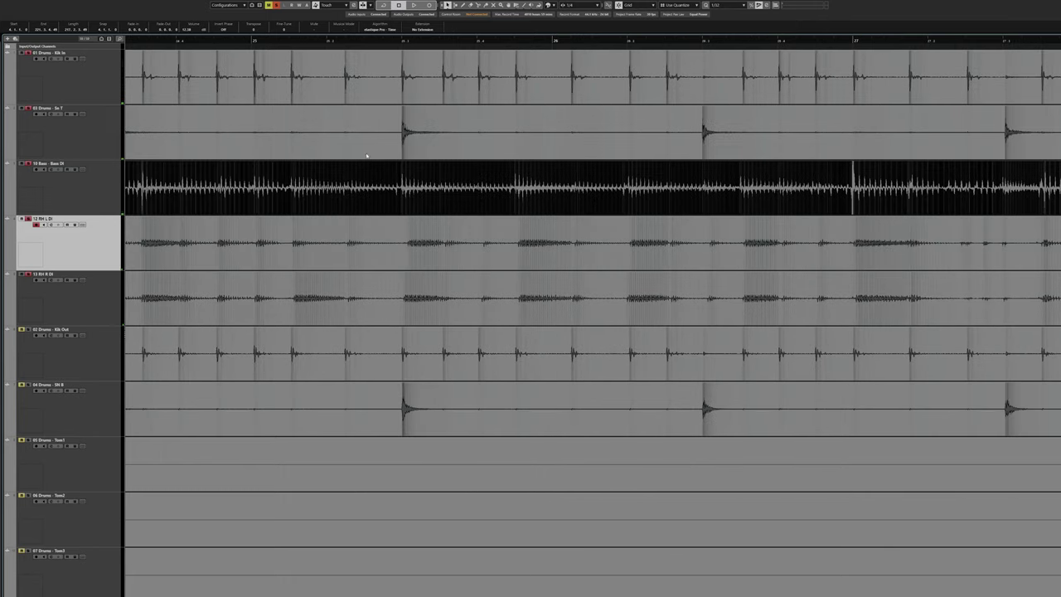
pyautogui.click(390, 116)
pyautogui.click(406, 90)
pyautogui.hscroll(3, 423, 123)
pyautogui.scroll(2, 396, 65)
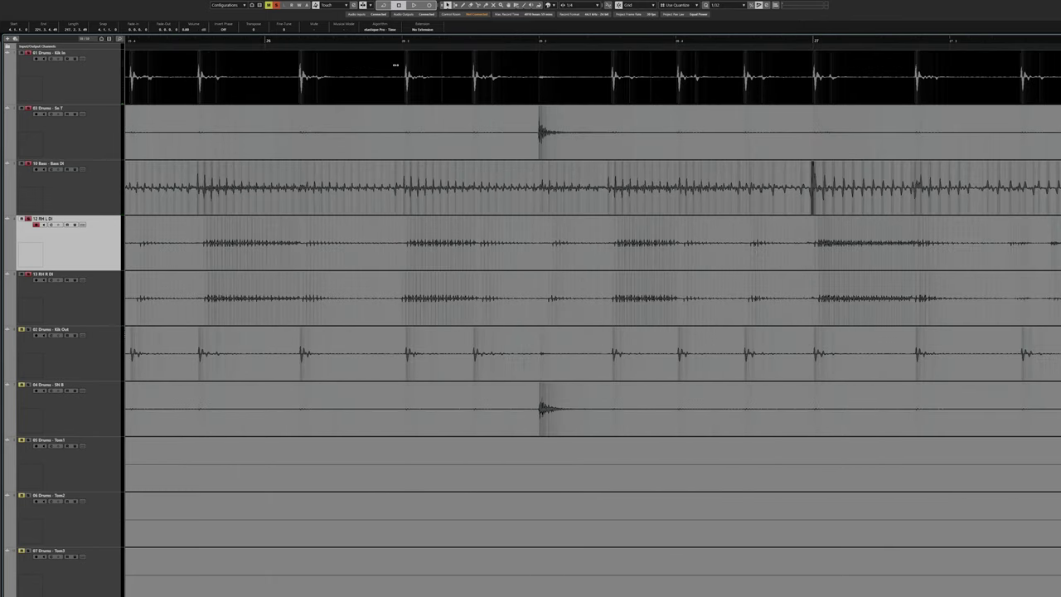
# Play back the passage from beat 26.2 with the kick, snare, bass and guitar DIs soloed.
pyautogui.click(401, 42)
pyautogui.press('space')
pyautogui.hscroll(3, 460, 118)
pyautogui.press('space')
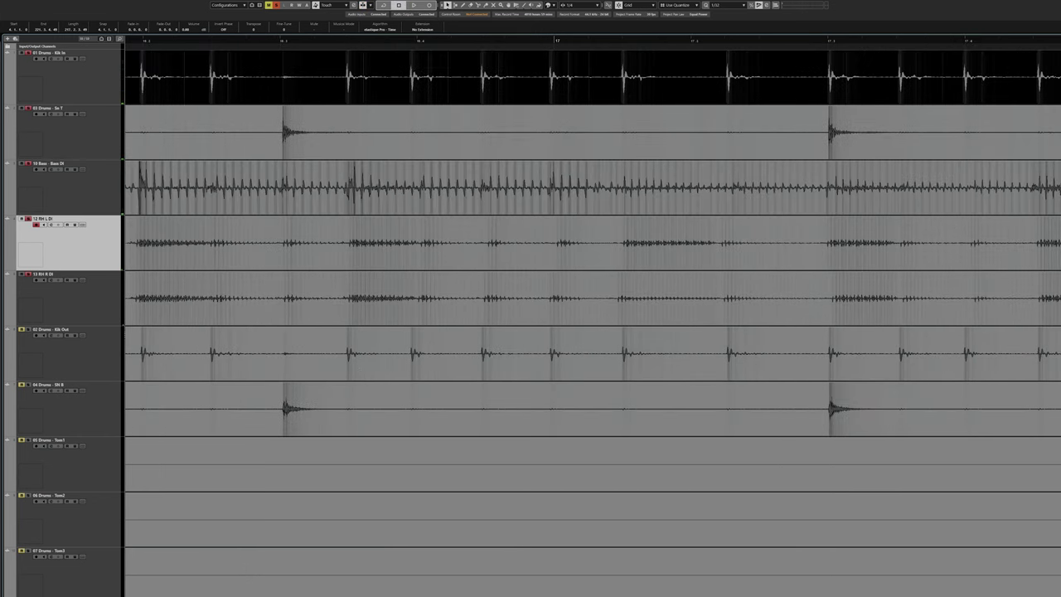
# Play back the soloed guitar solo on track 25 from bar 149 through bar 152.
pyautogui.click(410, 594)
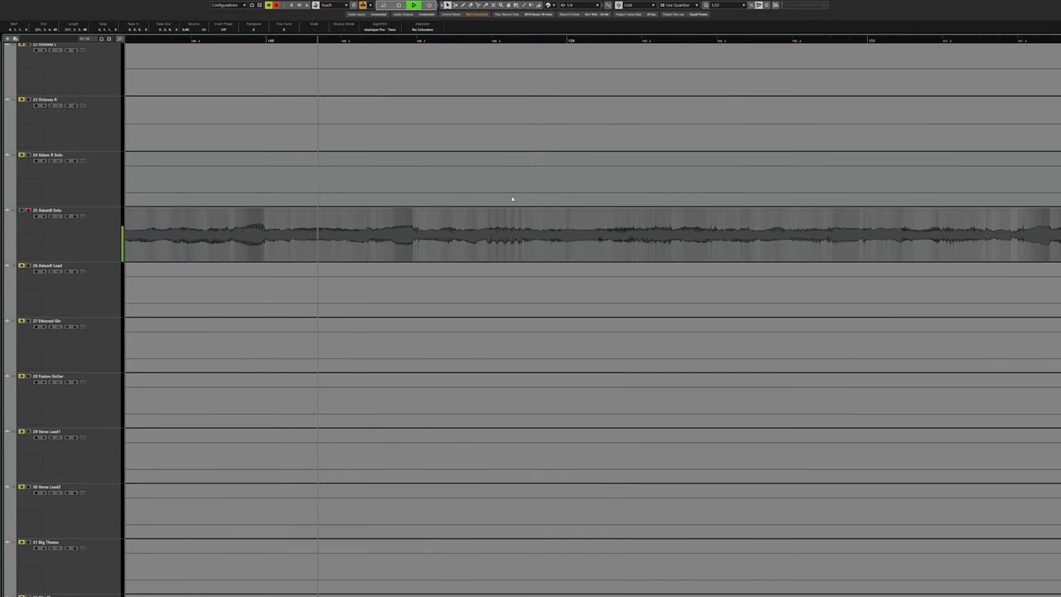
pyautogui.hscroll(3, 513, 199)
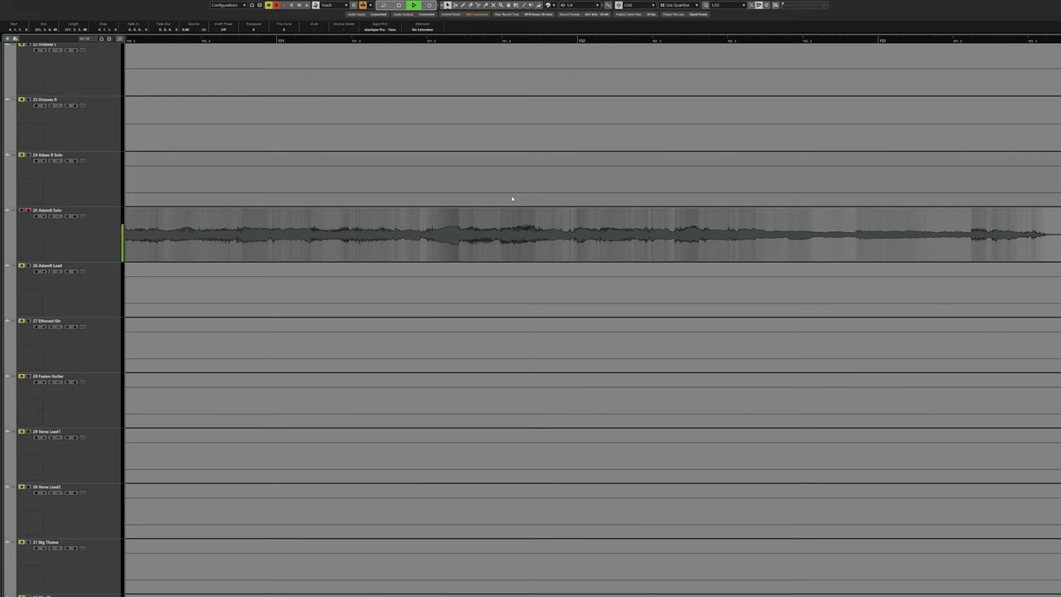
pyautogui.hscroll(3, 512, 199)
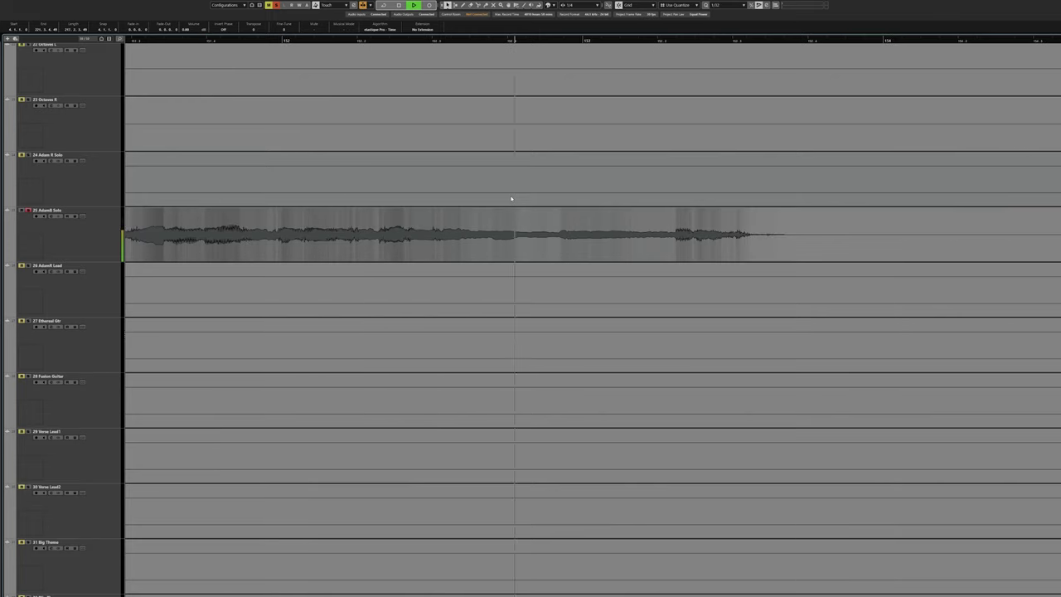
pyautogui.hscroll(3, 512, 199)
pyautogui.press('space')
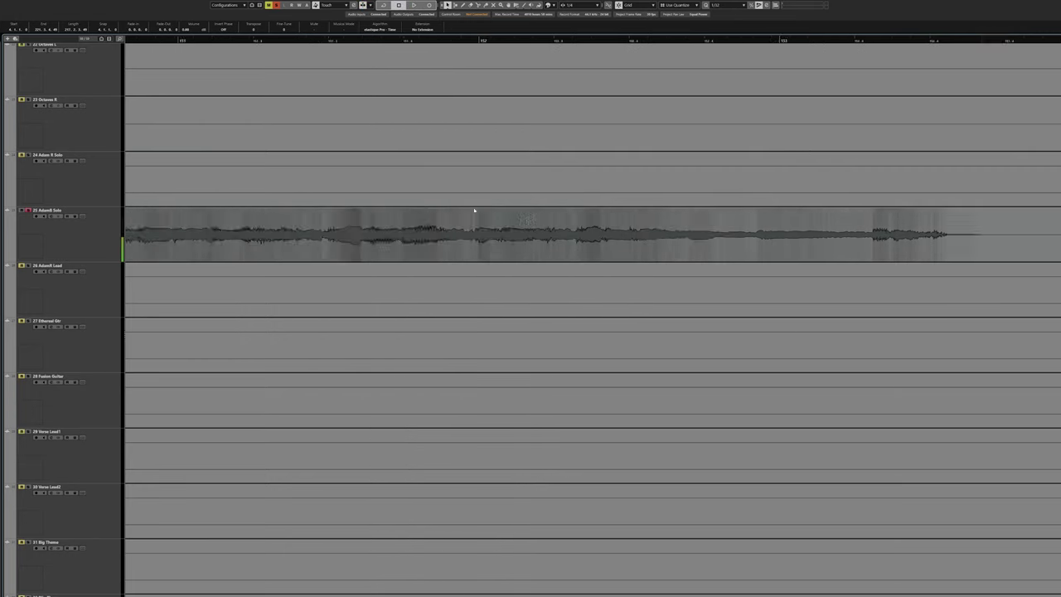
# Examine the guitar solo waveforms on tracks 24 and 25 between bars 118 and 153.
pyautogui.hscroll(-3, 545, 210)
pyautogui.scroll(-3, 440, 216)
pyautogui.hscroll(-7, 438, 216)
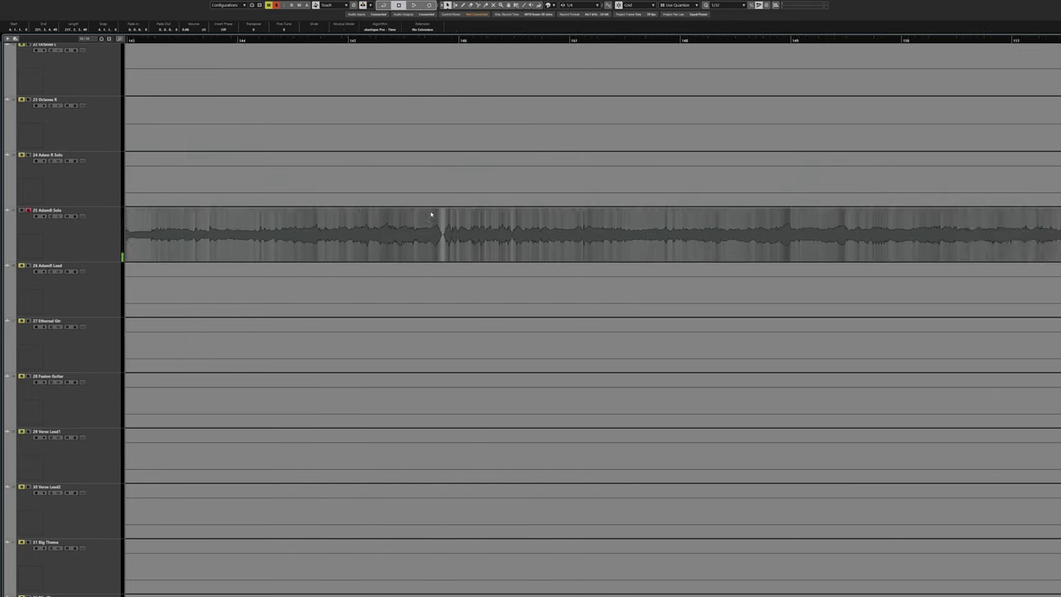
pyautogui.hscroll(-3, 410, 230)
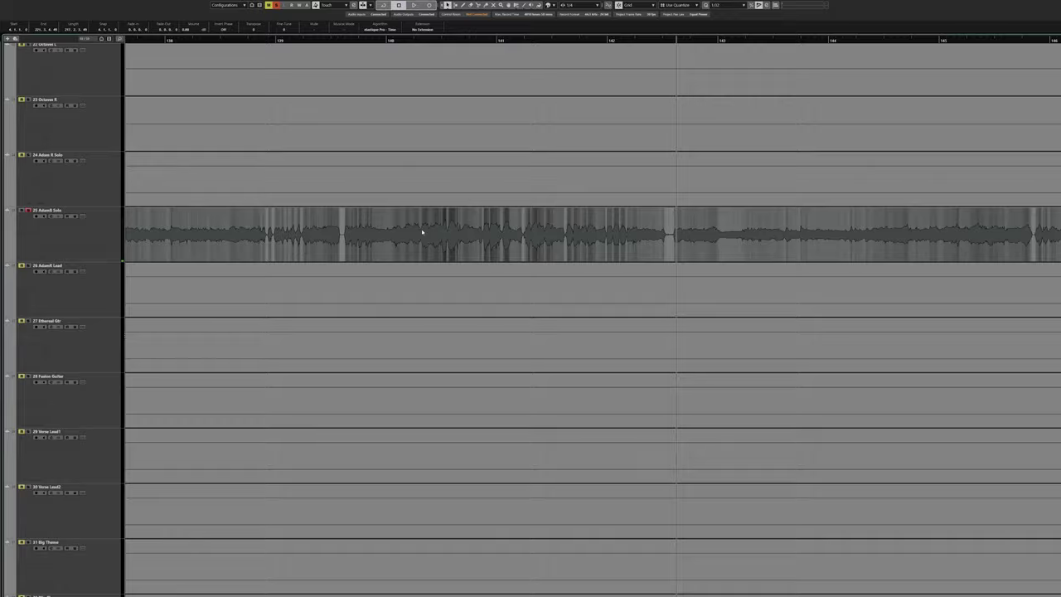
pyautogui.hscroll(-10, 588, 294)
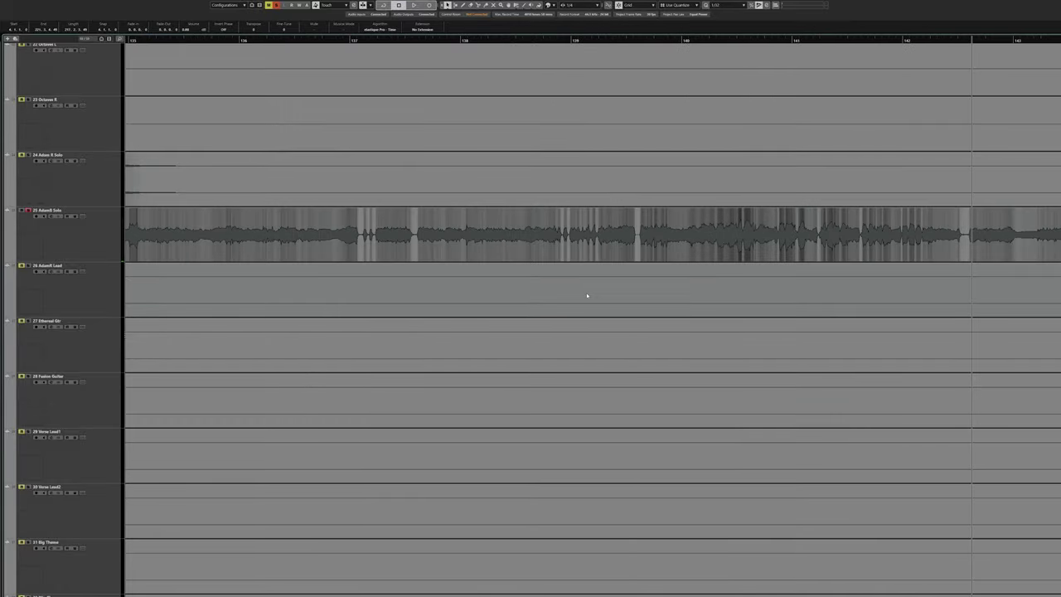
pyautogui.hscroll(-13, 436, 105)
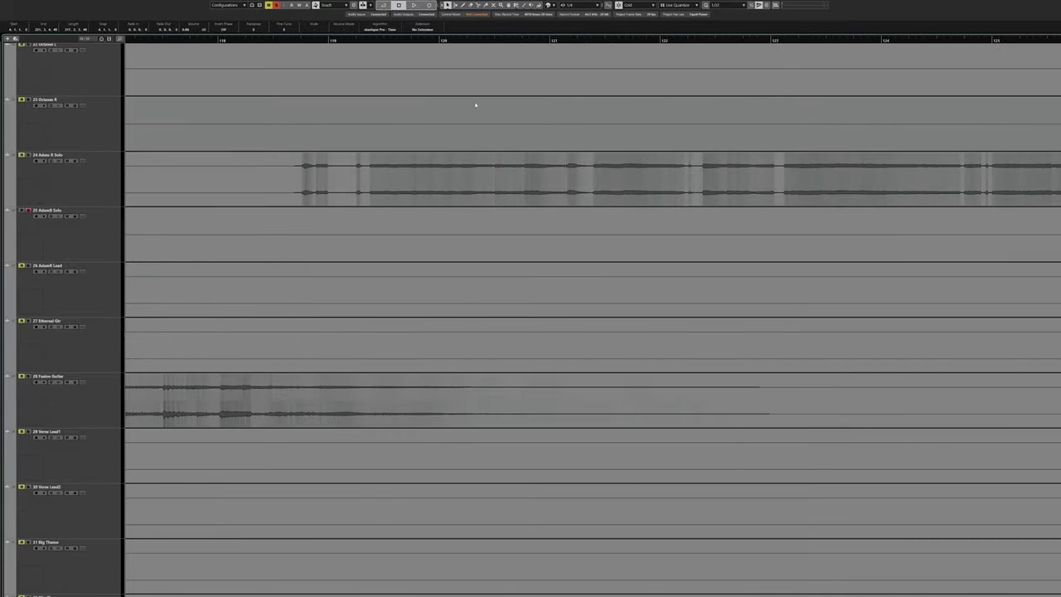
pyautogui.hscroll(13, 699, 171)
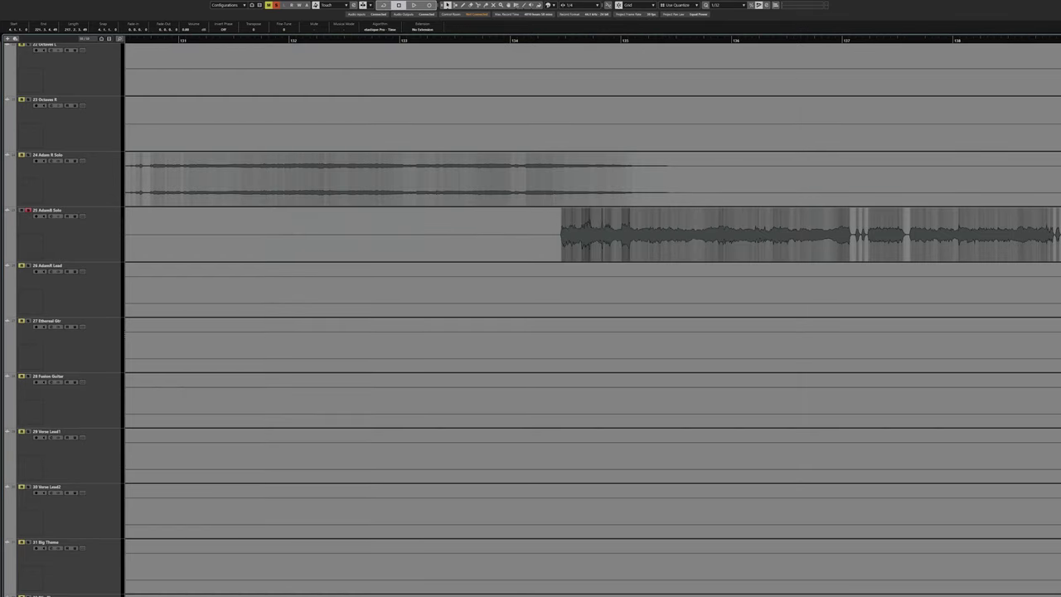
# Switch from the current project to the next song project, containing kick, snare, bass, GTR 1 and GTR 2 tracks.
pyautogui.click(1, 2)
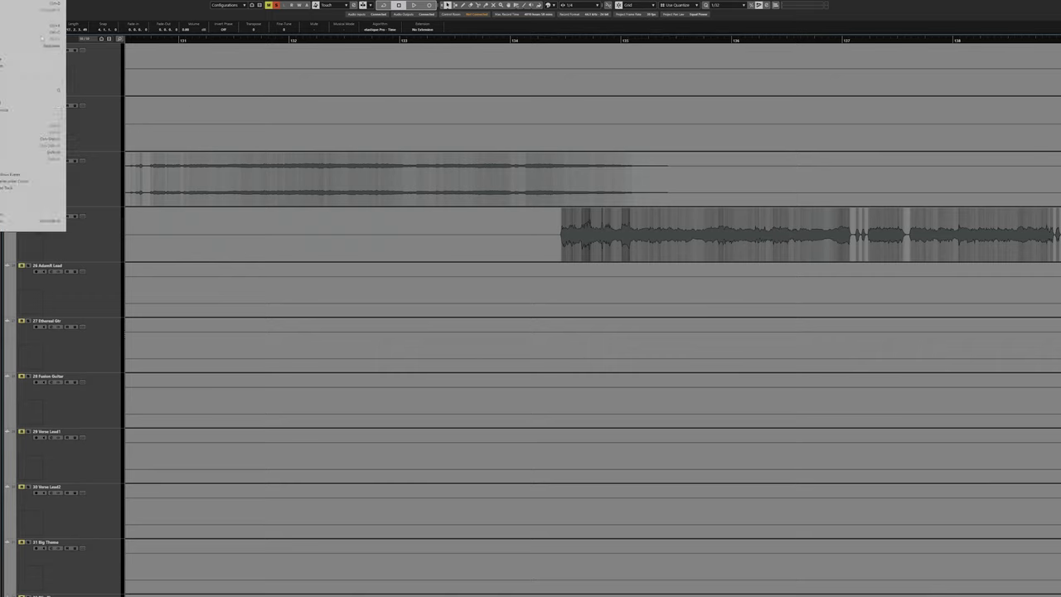
pyautogui.rightClick(424, 595)
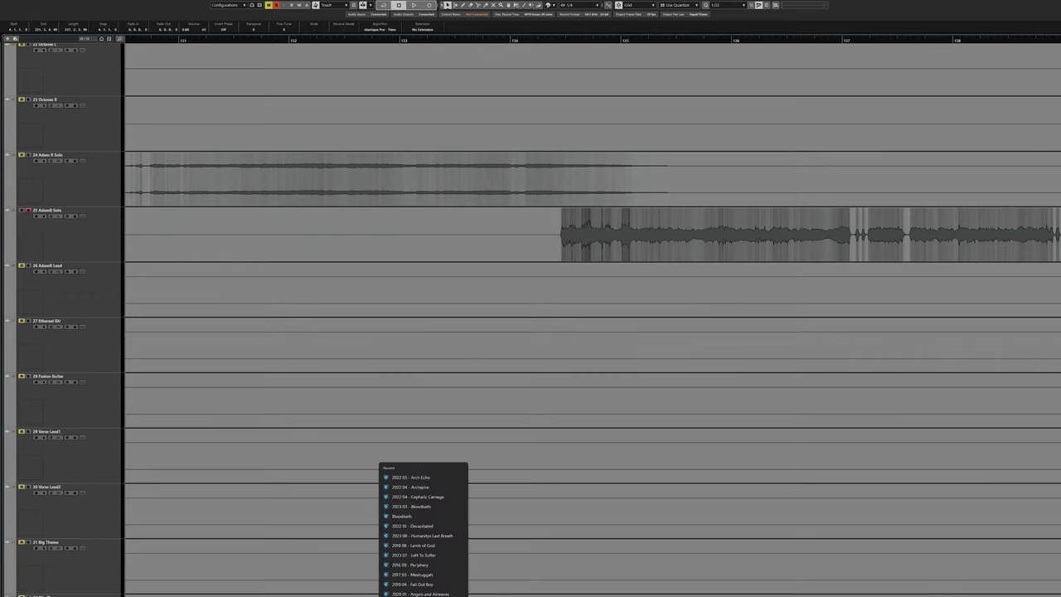
pyautogui.click(1, 2)
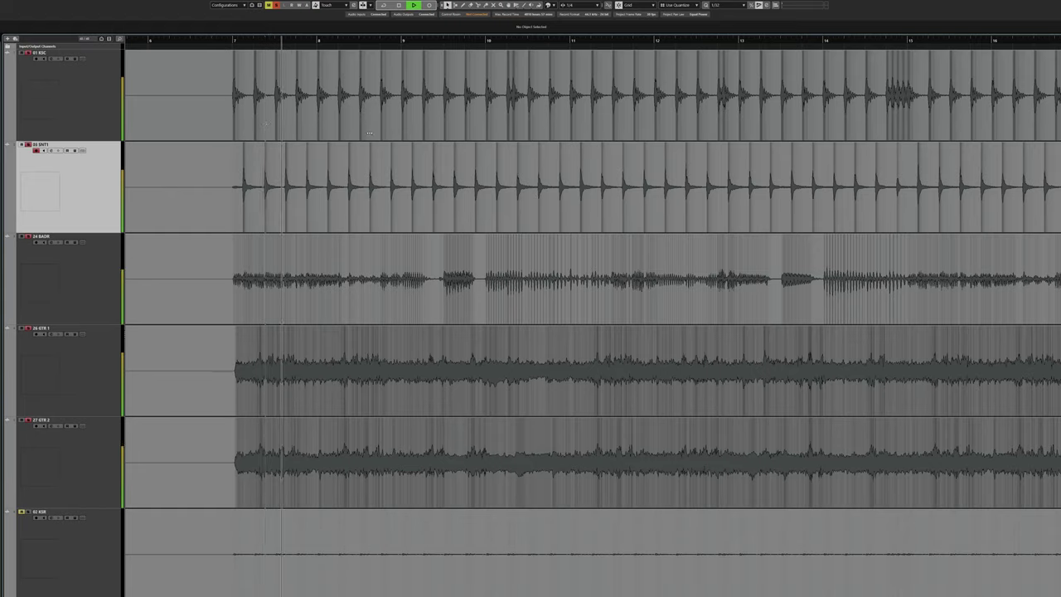
# Compare the kick hits at beats 7.4 and 8.2 and the offbeat snare hits that follow with the grid.
pyautogui.press('h')
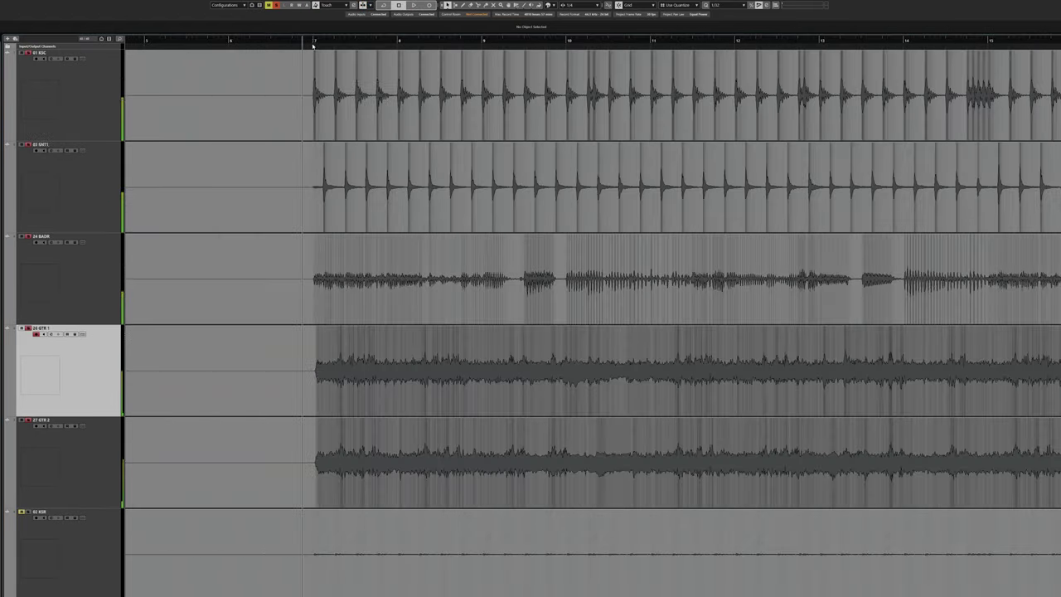
pyautogui.press('h')
pyautogui.press('h')
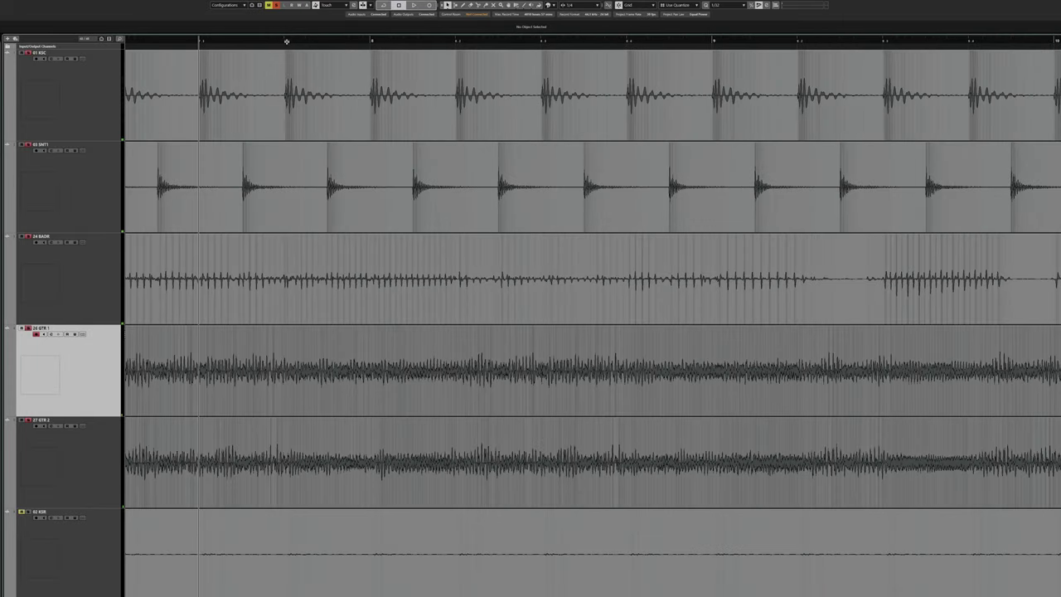
pyautogui.click(283, 40)
pyautogui.click(454, 39)
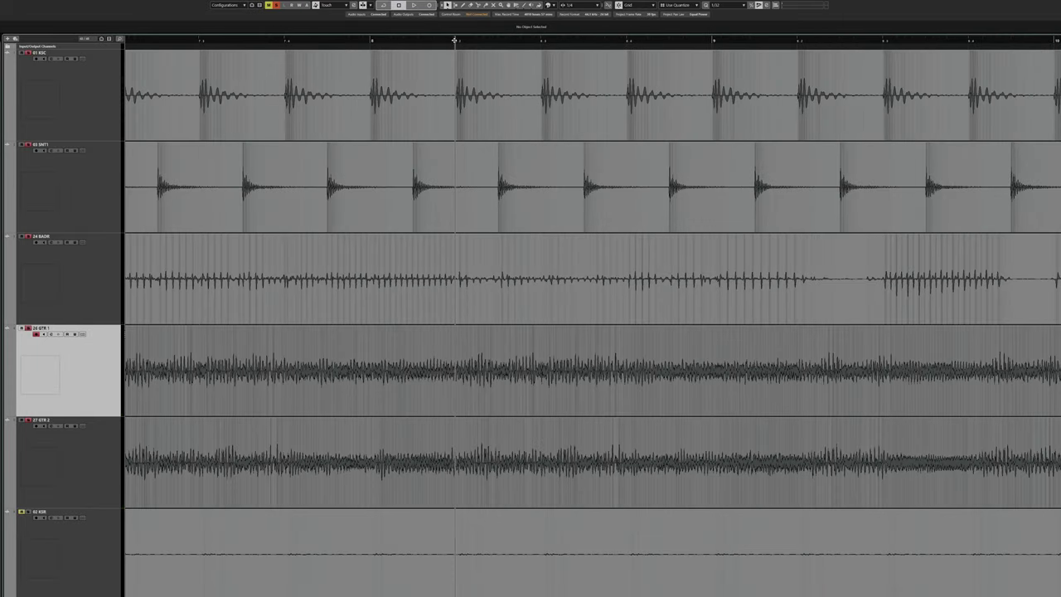
pyautogui.click(497, 40)
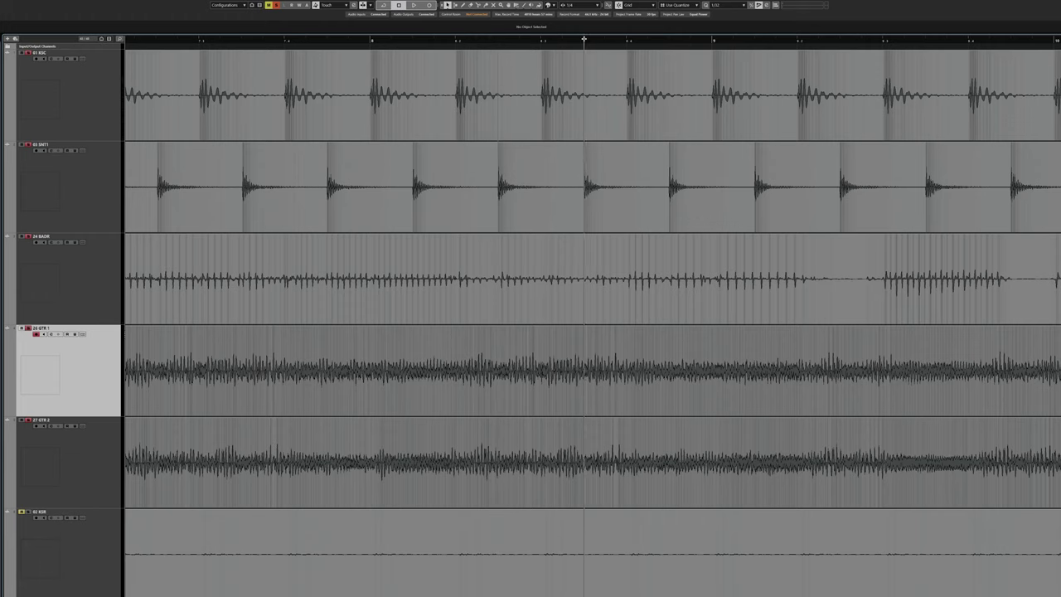
pyautogui.click(584, 39)
# Check the offbeat snare hits after beats 9.2 and 9.3 against the grid and play back the passage.
pyautogui.hscroll(5, 507, 95)
pyautogui.click(346, 40)
pyautogui.click(433, 40)
pyautogui.press('space')
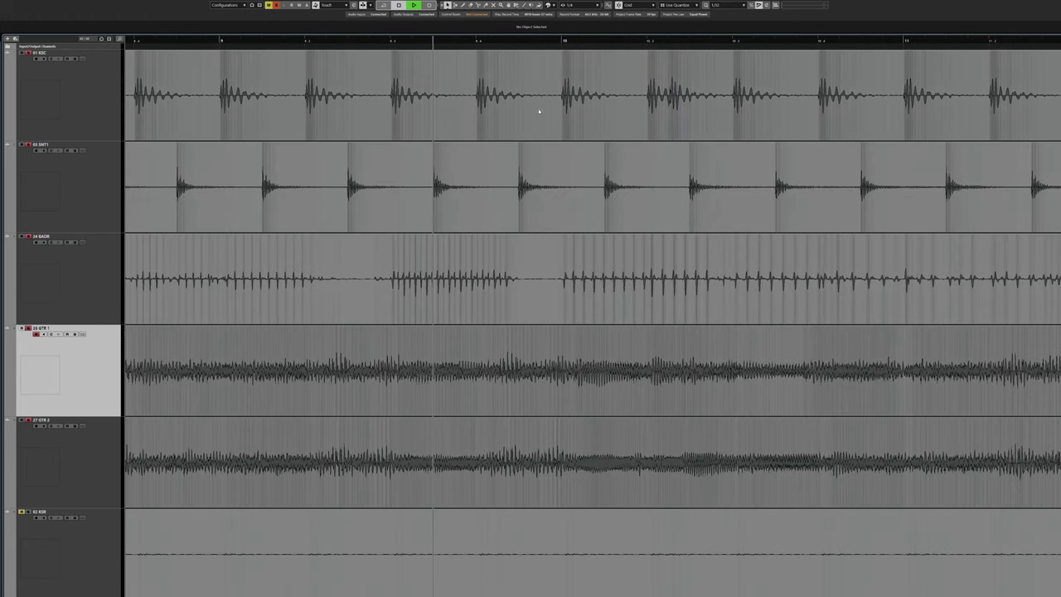
pyautogui.hscroll(5, 531, 109)
pyautogui.press('space')
# Play back the soloed kick, snare, bass and guitars from about bar 10 to bar 15, following the hits against the grid.
pyautogui.click(175, 40)
pyautogui.hscroll(1, 366, 68)
pyautogui.press('space')
pyautogui.hscroll(2, 370, 84)
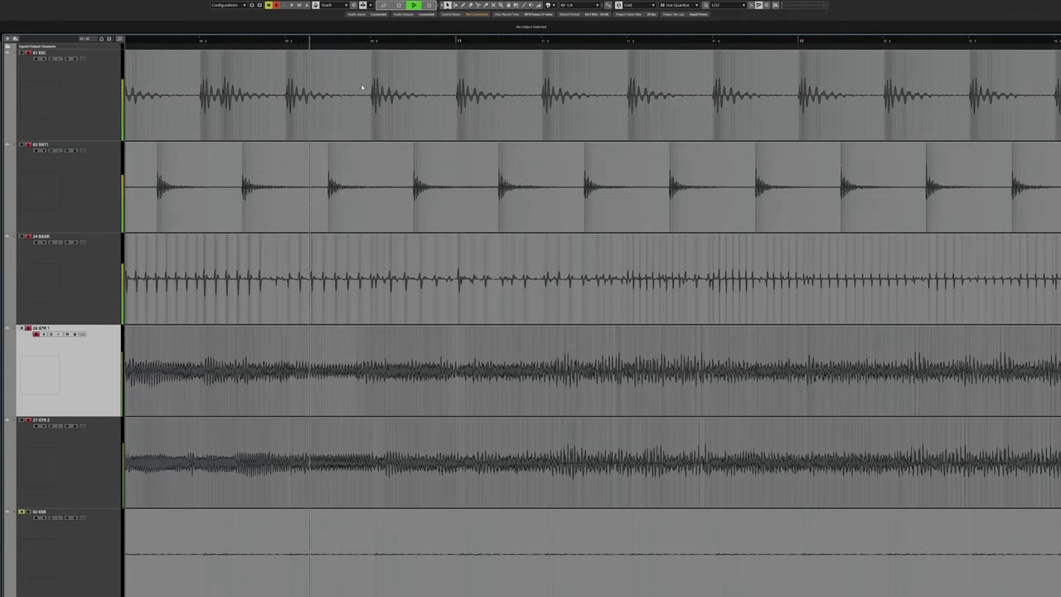
pyautogui.scroll(3, 592, 183)
pyautogui.hscroll(10, 514, 187)
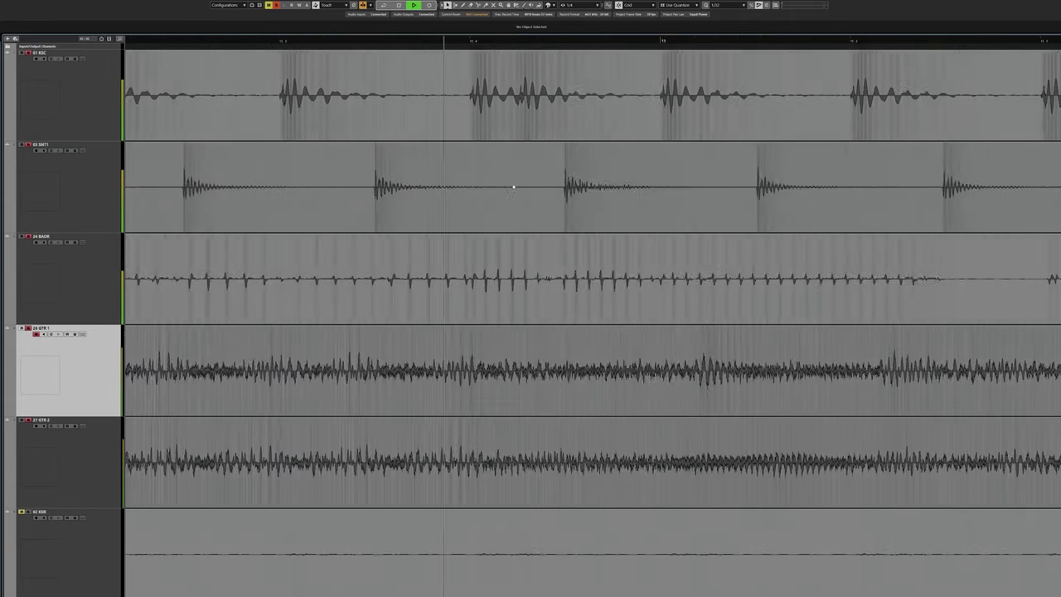
pyautogui.scroll(-4, 628, 221)
pyautogui.hscroll(3, 625, 223)
pyautogui.scroll(2, 616, 209)
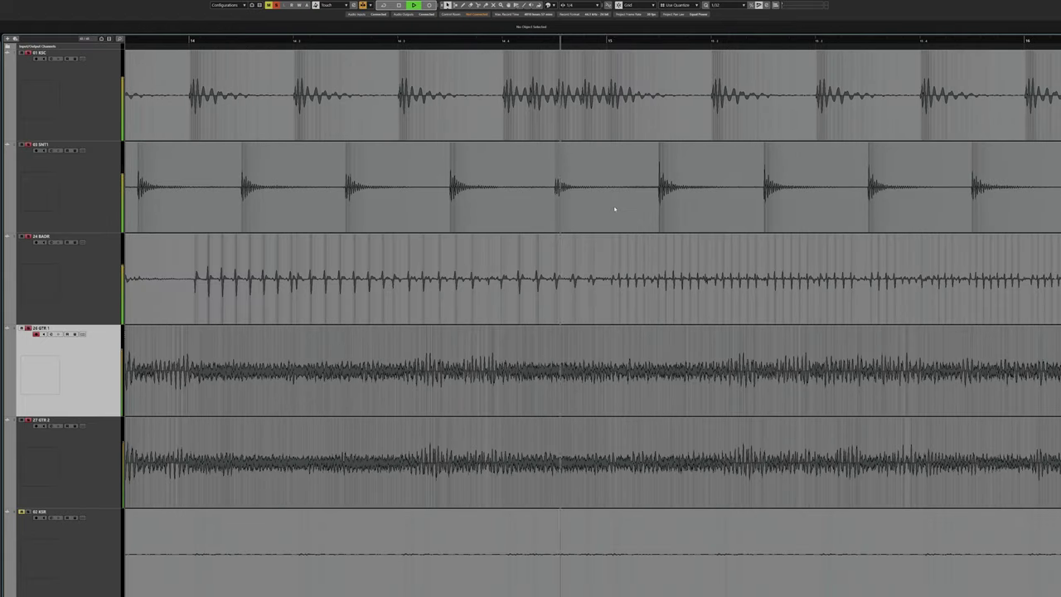
pyautogui.press('space')
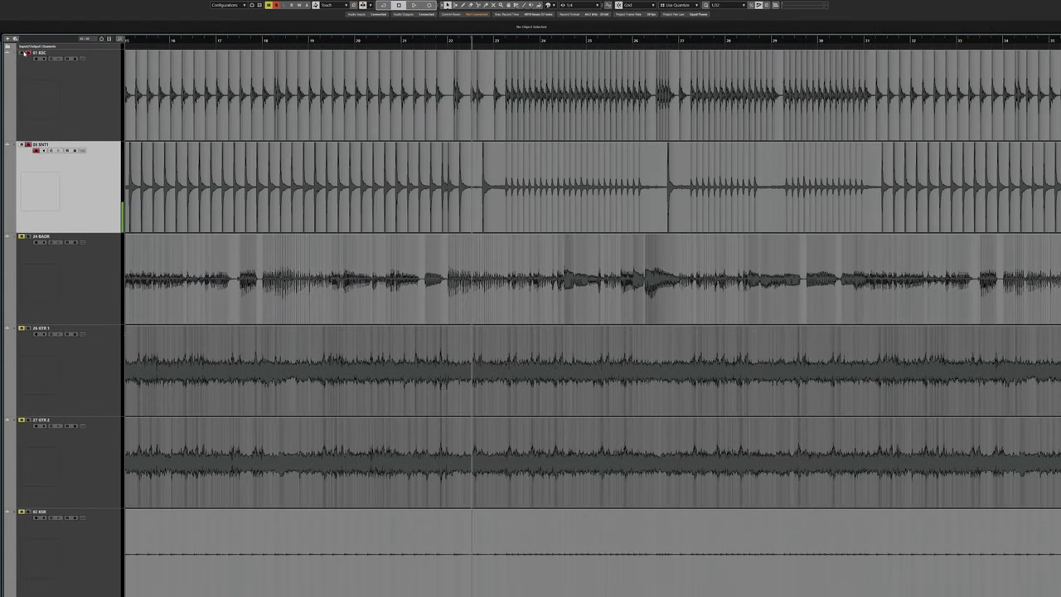
# Play back the passage around bars 13 and 14 with only the kick and snare soloed.
pyautogui.hscroll(-3, 195, 66)
pyautogui.click(228, 42)
pyautogui.scroll(4, 294, 75)
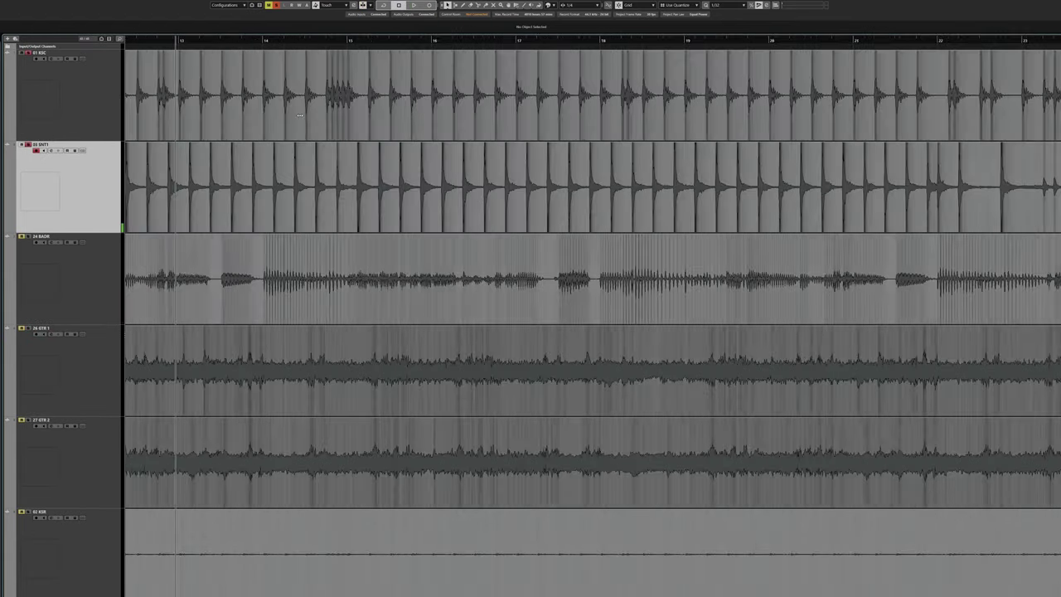
pyautogui.click(239, 42)
pyautogui.press('space')
pyautogui.press('space')
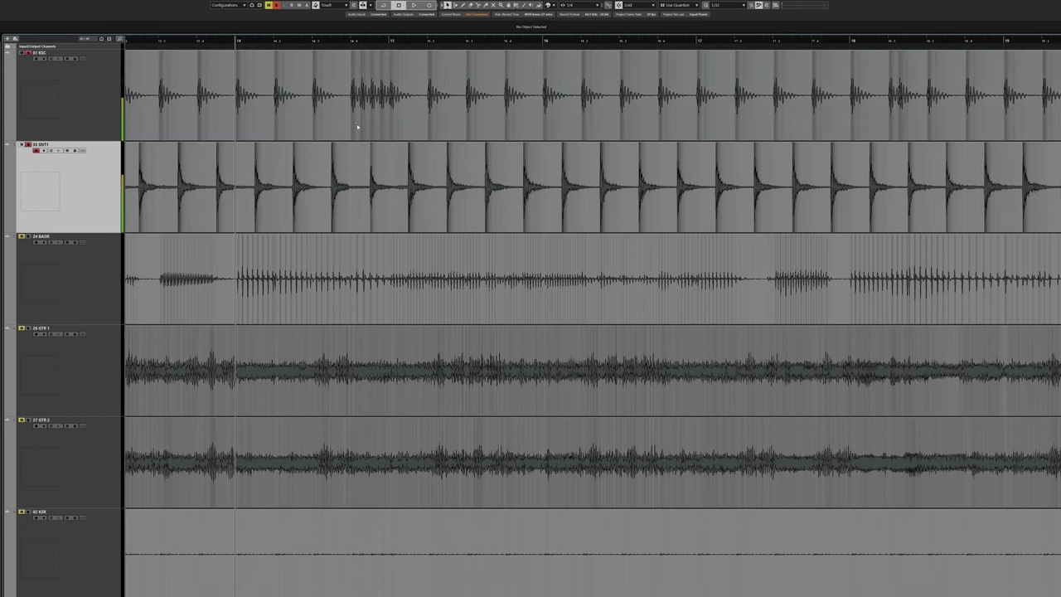
# Compare the kick and snare hits around bar 14 with each other and the grid.
pyautogui.click(267, 126)
pyautogui.click(270, 160)
pyautogui.click(286, 47)
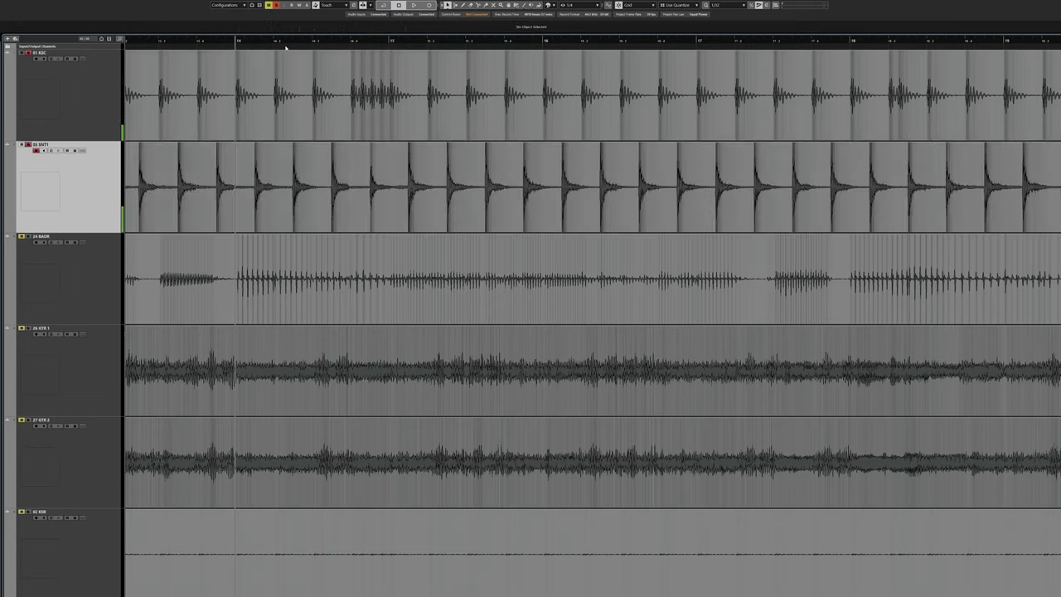
pyautogui.hscroll(-3, 277, 218)
pyautogui.hscroll(4, 398, 212)
pyautogui.scroll(-3, 402, 205)
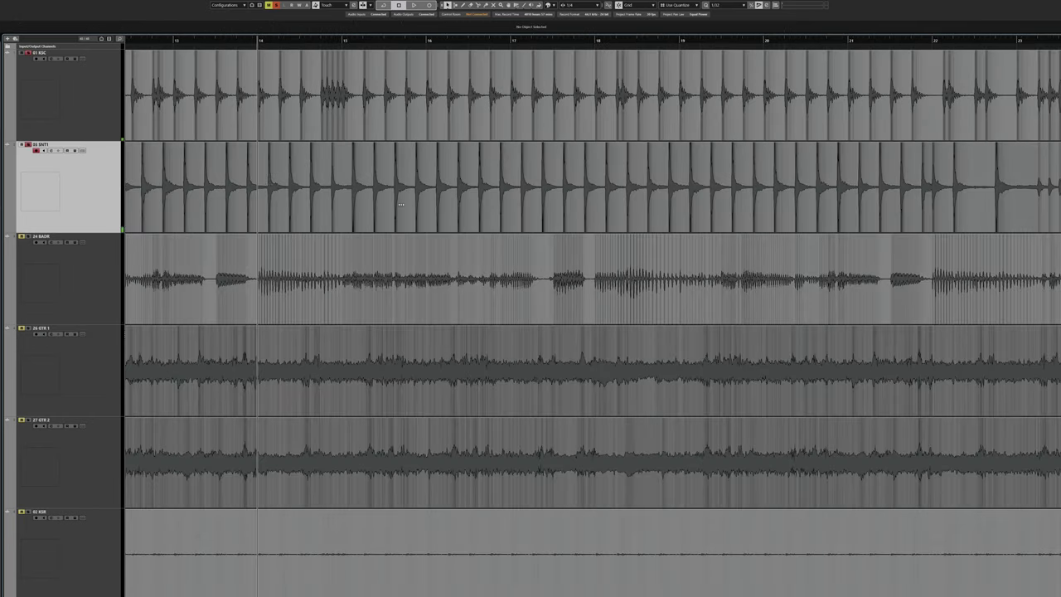
pyautogui.press('g')
pyautogui.press('g')
pyautogui.press('g')
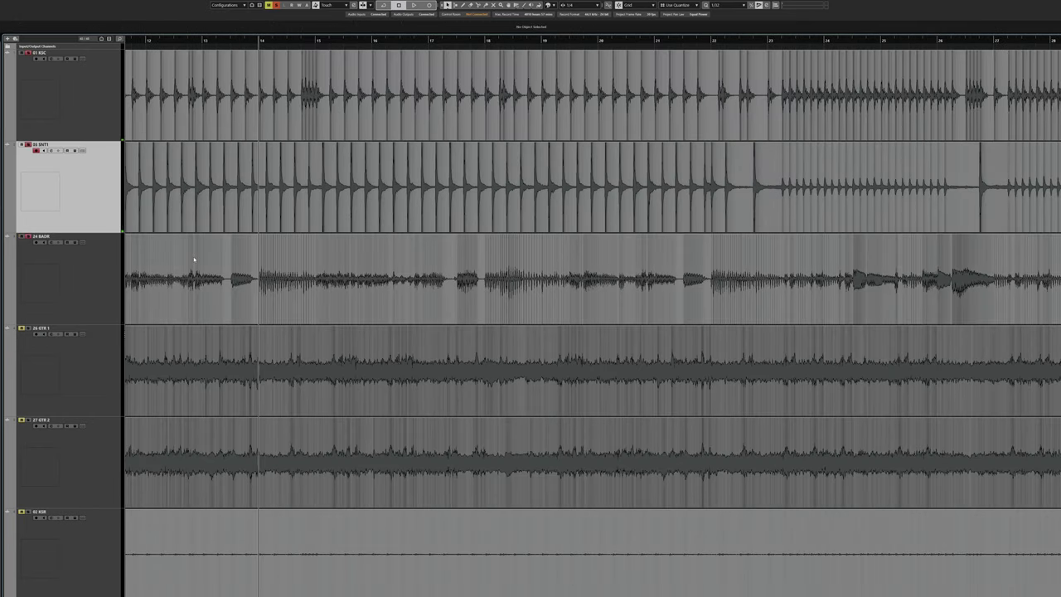
# Play back the passage around bar 18 with the bass soloed alongside the kick and snare.
pyautogui.scroll(3, 280, 274)
pyautogui.press('space')
pyautogui.press('h')
pyautogui.press('h')
pyautogui.press('h')
pyautogui.press('h')
pyautogui.press('h')
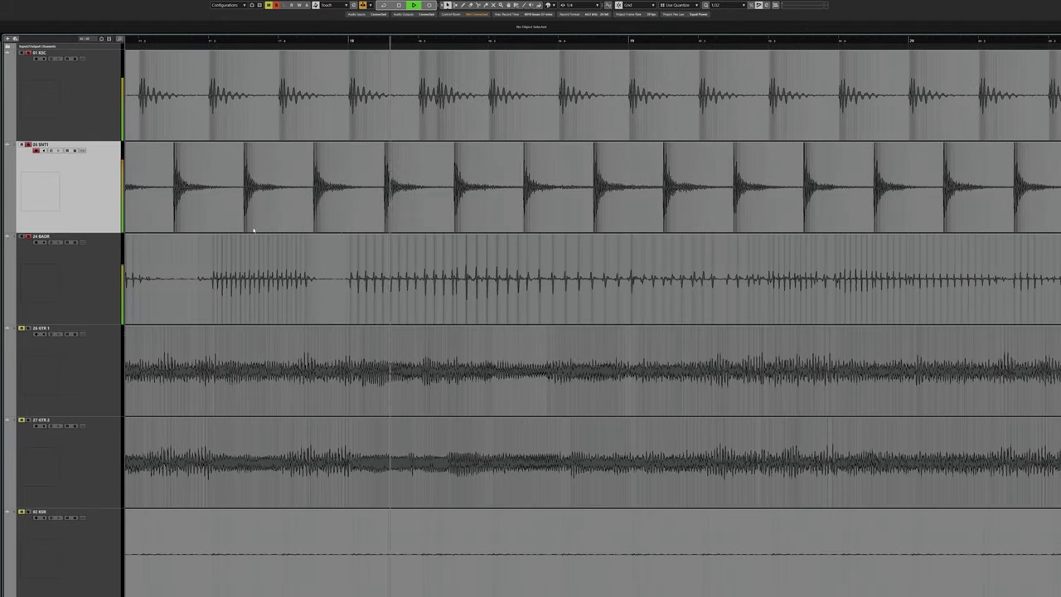
pyautogui.press('g')
pyautogui.press('g')
pyautogui.press('g')
pyautogui.press('space')
# Compare the bass notes and snare hits at beat 21.3 and the start of bar 22 with the grid.
pyautogui.click(433, 40)
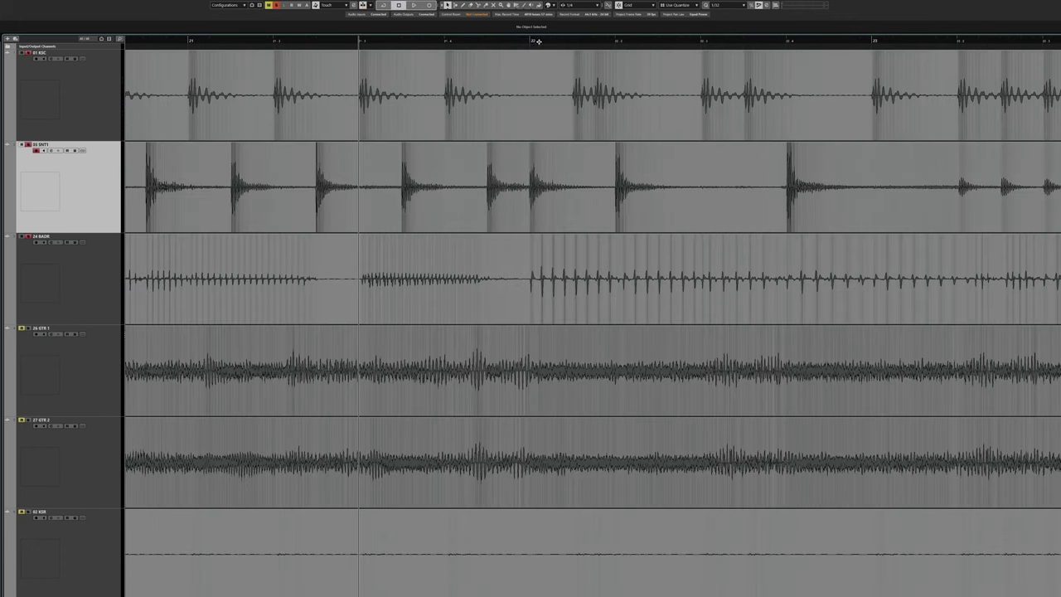
pyautogui.click(533, 41)
pyautogui.hscroll(3, 436, 295)
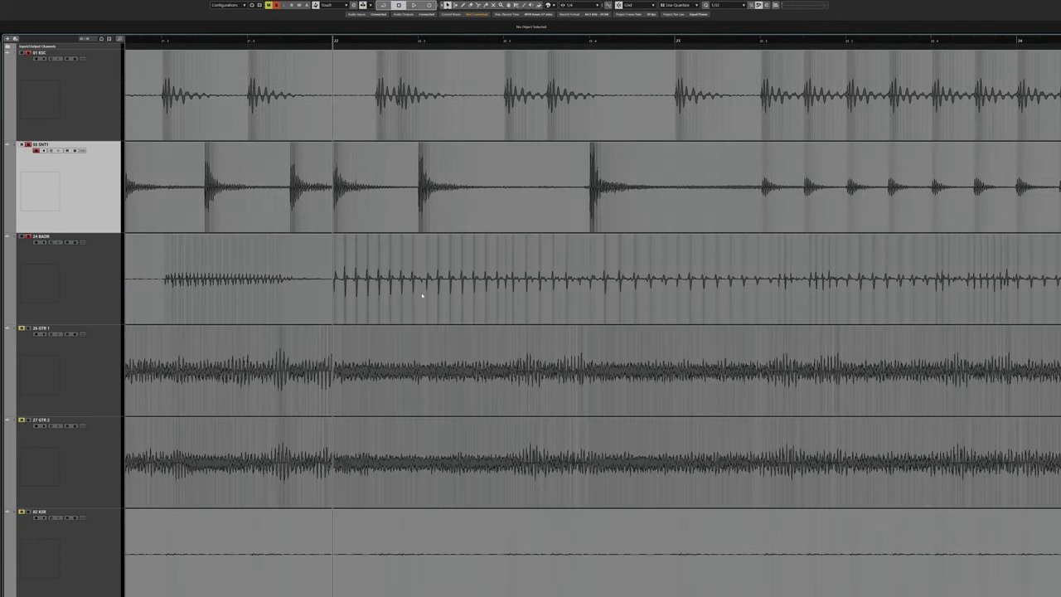
pyautogui.hscroll(2, 420, 296)
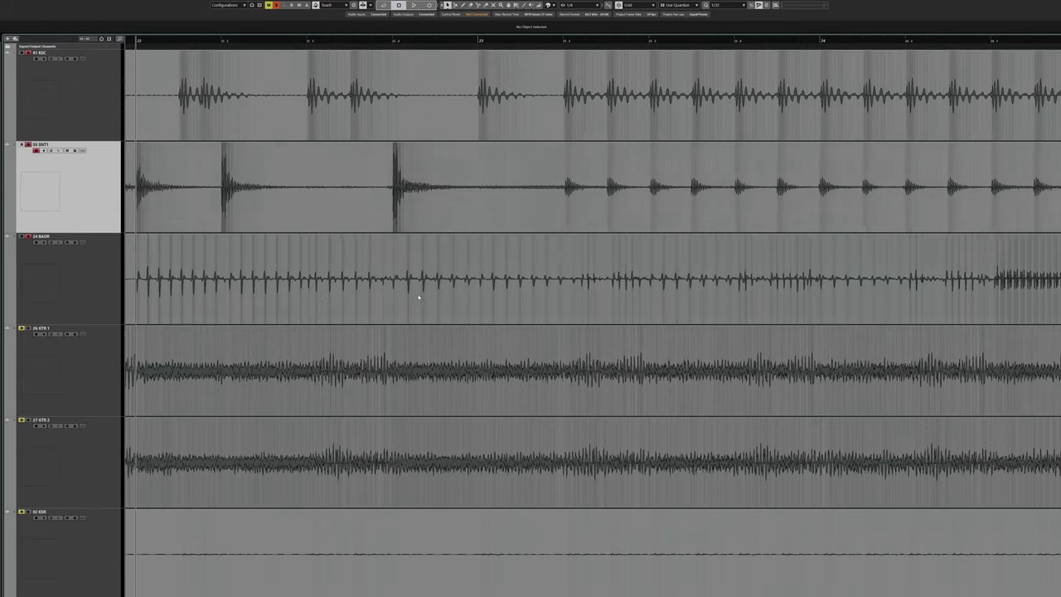
# Play back the kick, snare and bass from beat 23.2, where the fast drum pattern starts.
pyautogui.click(566, 41)
pyautogui.press('space')
pyautogui.hscroll(1, 519, 192)
pyautogui.hscroll(4, 519, 192)
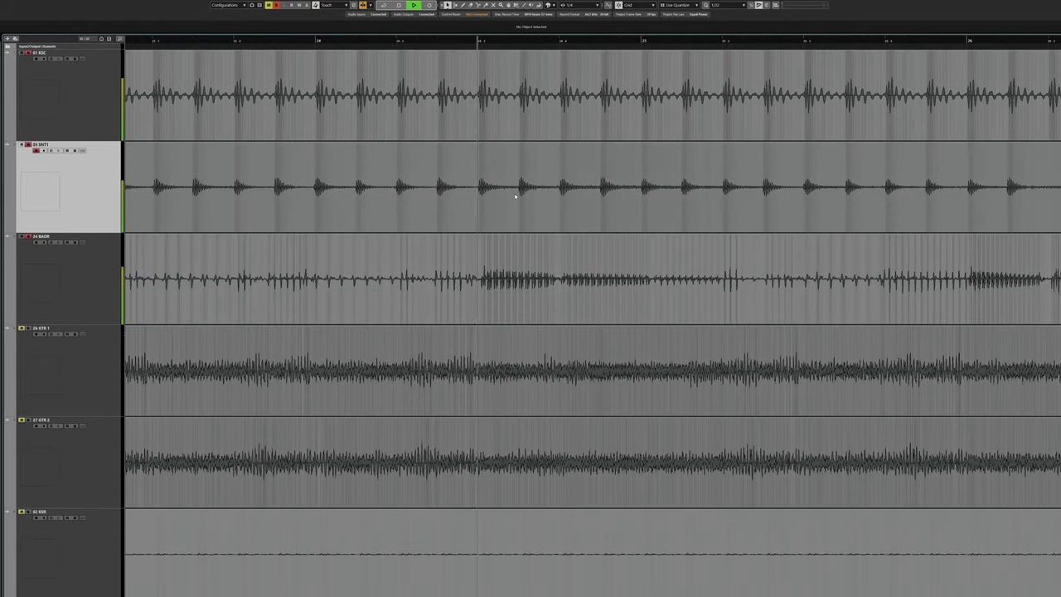
pyautogui.press('space')
# Examine the drum and bass hits around beat 24.4 and play back the passage toward bar 26.
pyautogui.click(548, 39)
pyautogui.hscroll(2, 506, 203)
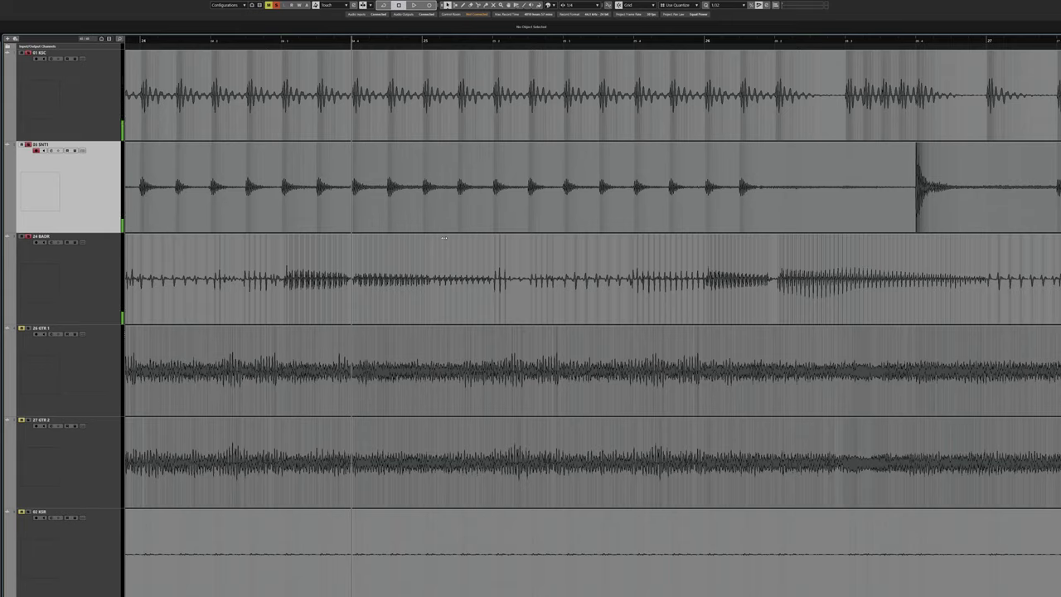
pyautogui.scroll(2, 444, 238)
pyautogui.click(440, 40)
pyautogui.press('space')
pyautogui.hscroll(4, 475, 267)
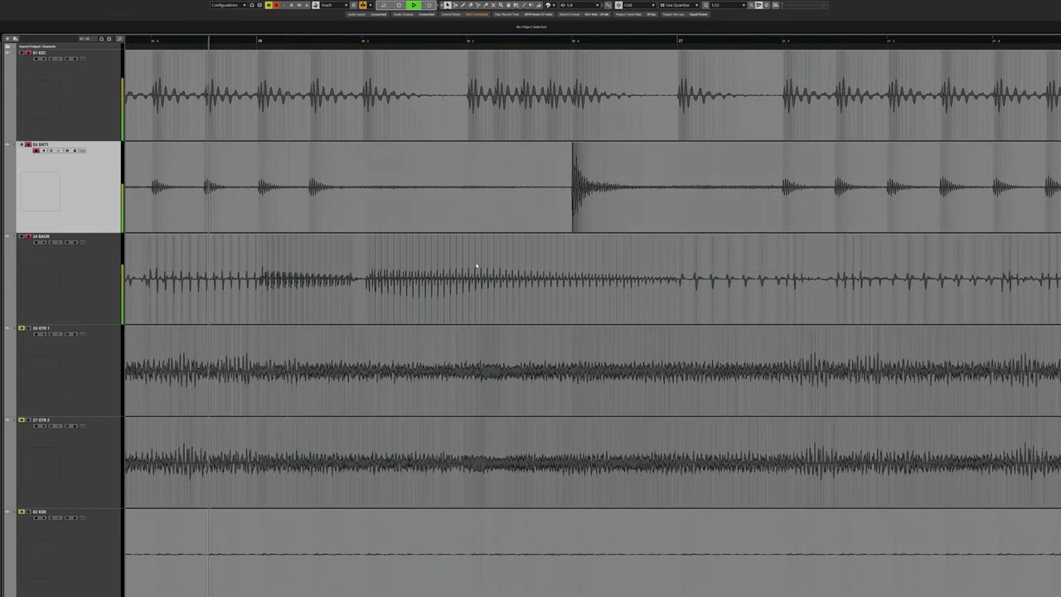
pyautogui.scroll(-2, 476, 266)
pyautogui.press('space')
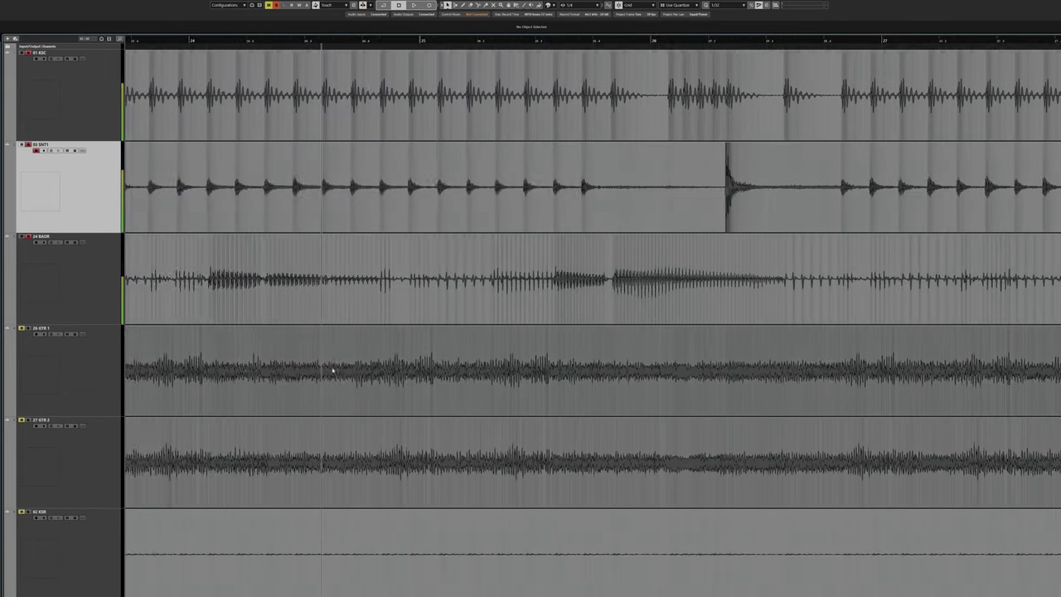
# Play back the fast kick passage around bar 104 with both guitars soloed alongside the kick, snare and bass.
pyautogui.hscroll(-1, 333, 369)
pyautogui.hscroll(-4, 497, 373)
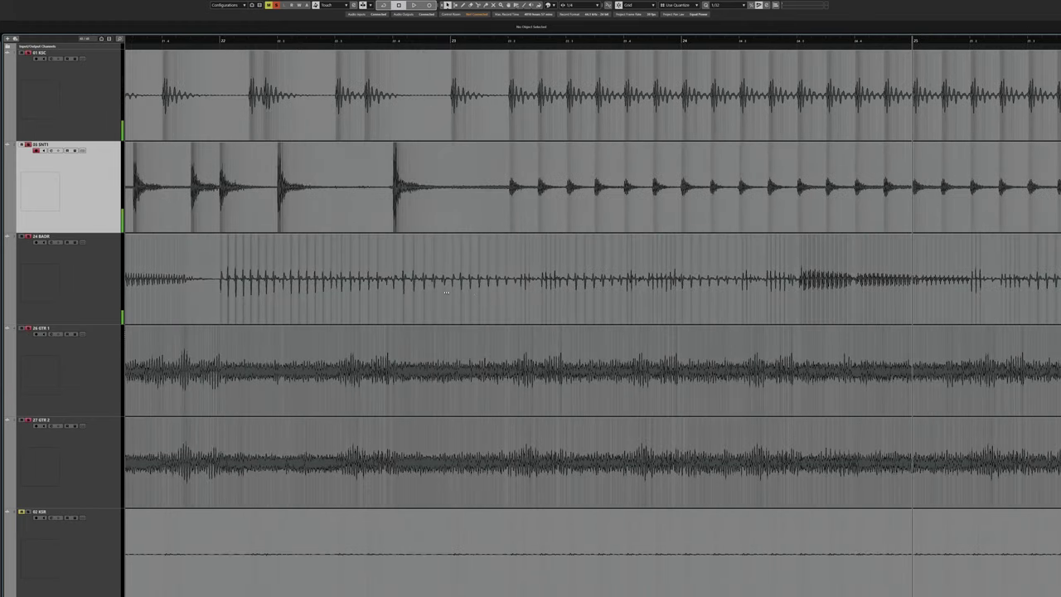
pyautogui.scroll(-4, 666, 348)
pyautogui.hscroll(-10, 525, 374)
pyautogui.hscroll(9, 666, 417)
pyautogui.hscroll(15, 666, 416)
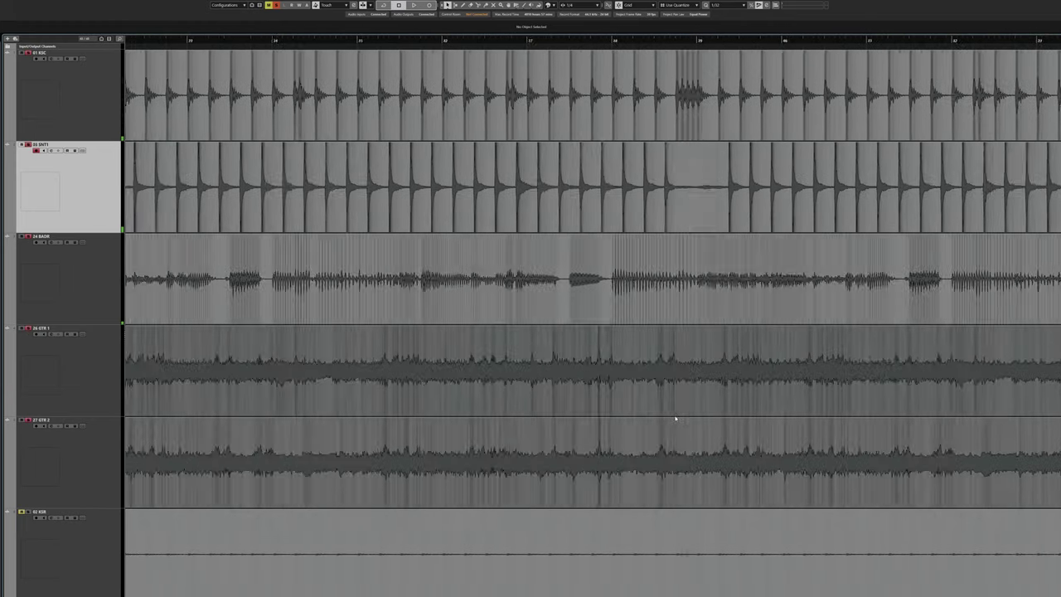
pyautogui.hscroll(10, 675, 425)
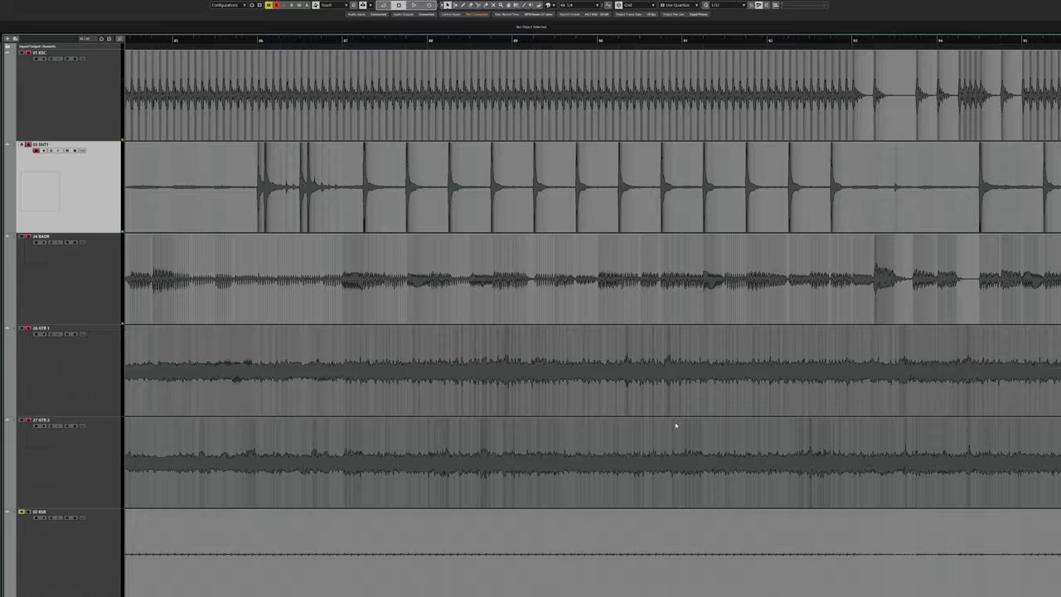
pyautogui.scroll(4, 257, 230)
pyautogui.click(239, 41)
pyautogui.press('space')
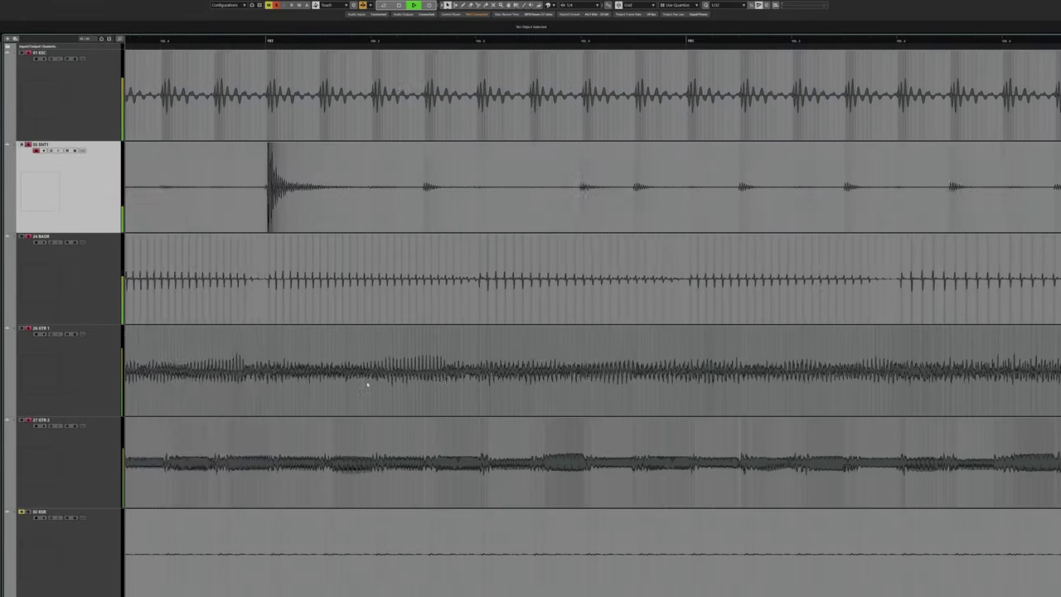
pyautogui.press('space')
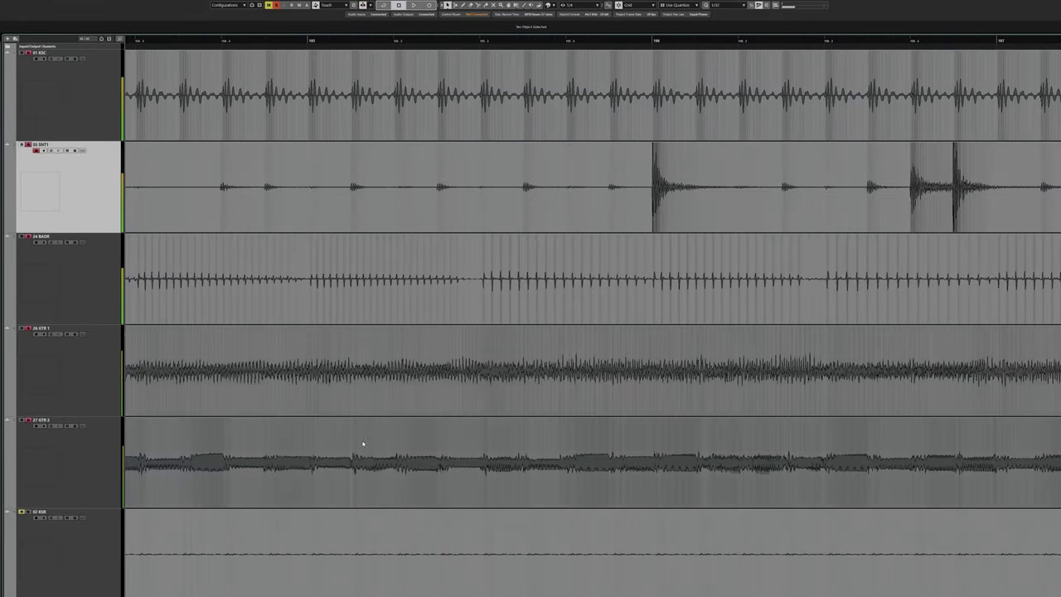
# Select the GTR 2 recording and examine how its notes line up with the kick from bar 103.
pyautogui.click(362, 446)
pyautogui.scroll(-3, 282, 445)
pyautogui.scroll(4, 187, 445)
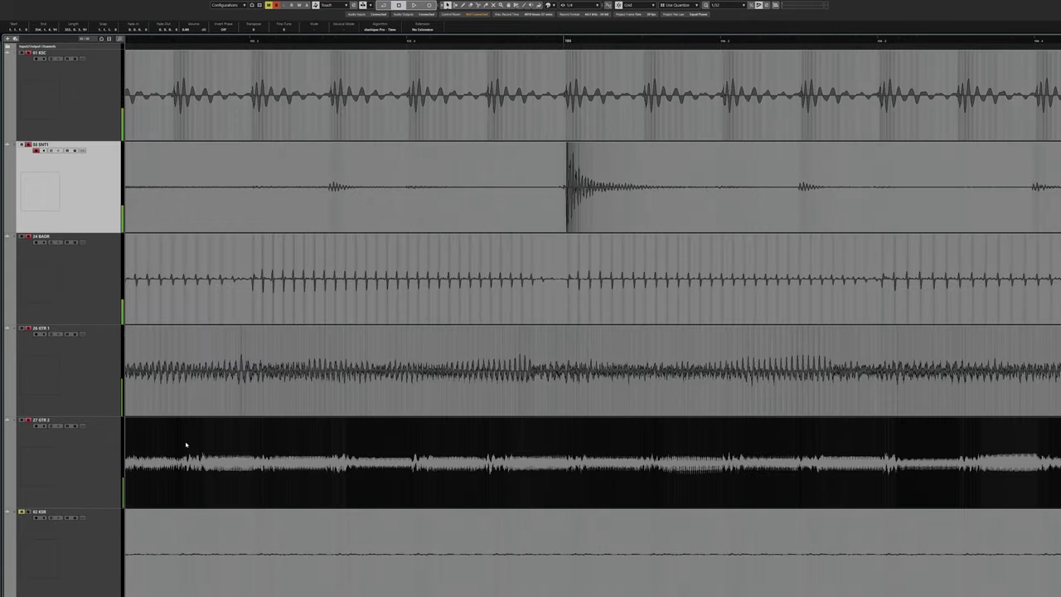
pyautogui.hscroll(-6, 282, 445)
pyautogui.hscroll(4, 398, 439)
pyautogui.hscroll(-1, 348, 451)
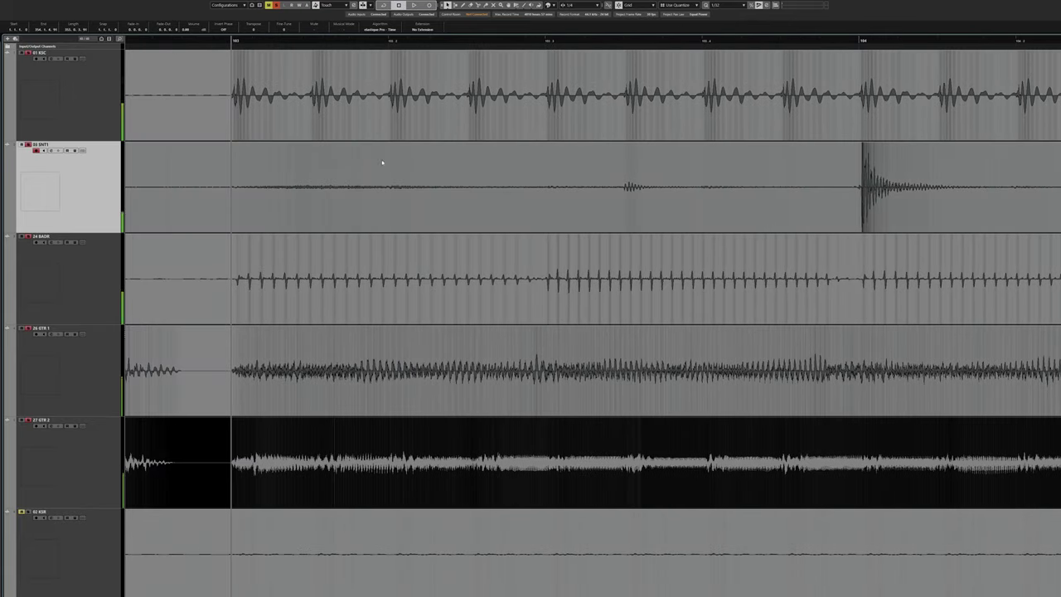
# Compare the kick, bass and guitar attacks between beat 104.3 and the second half of beat 105.3 with the playhead.
pyautogui.hscroll(5, 399, 458)
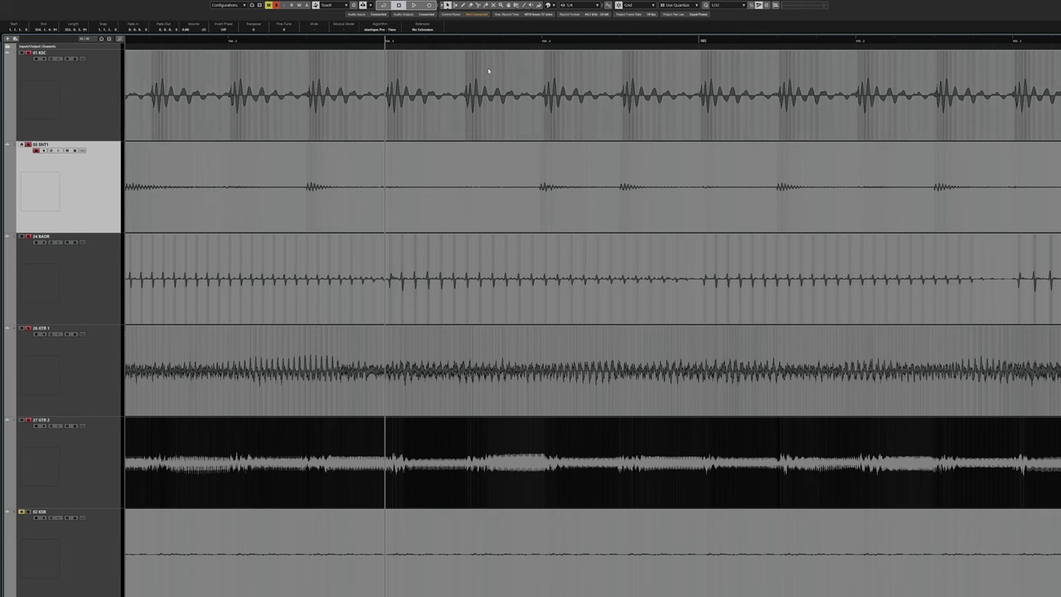
pyautogui.click(463, 40)
pyautogui.click(550, 39)
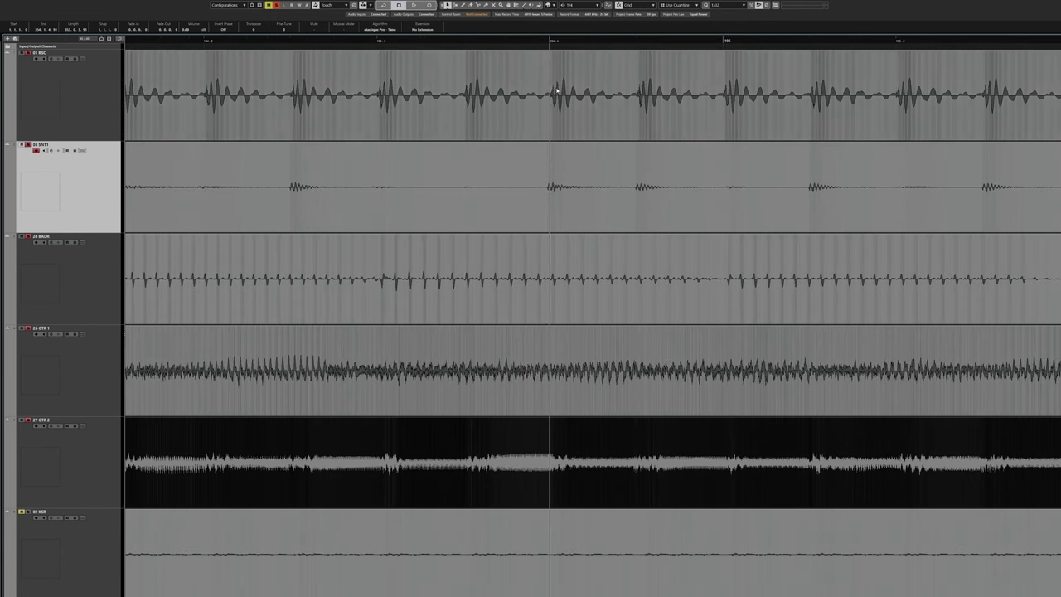
pyautogui.hscroll(2, 514, 150)
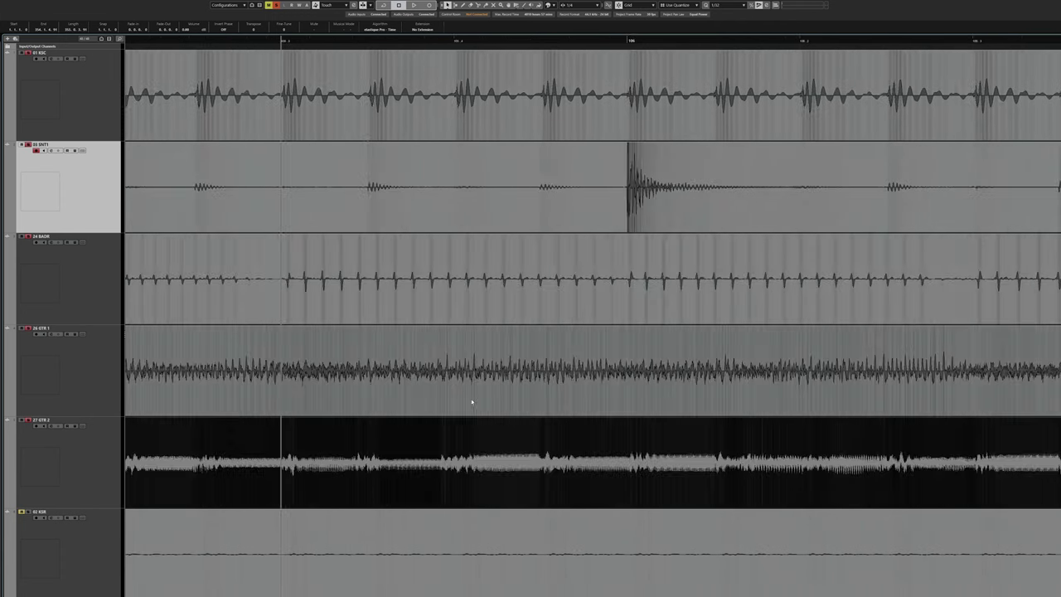
pyautogui.click(367, 40)
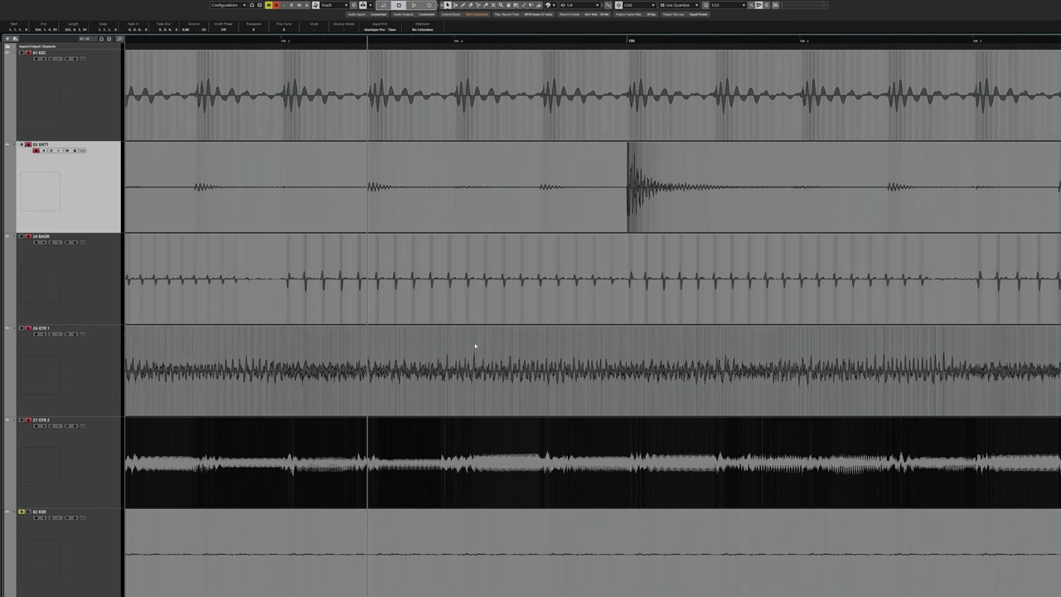
# Try shifting the GTR 2 recording slightly later against beat 105.4, and undo the shift.
pyautogui.hscroll(3, 368, 301)
pyautogui.click(253, 40)
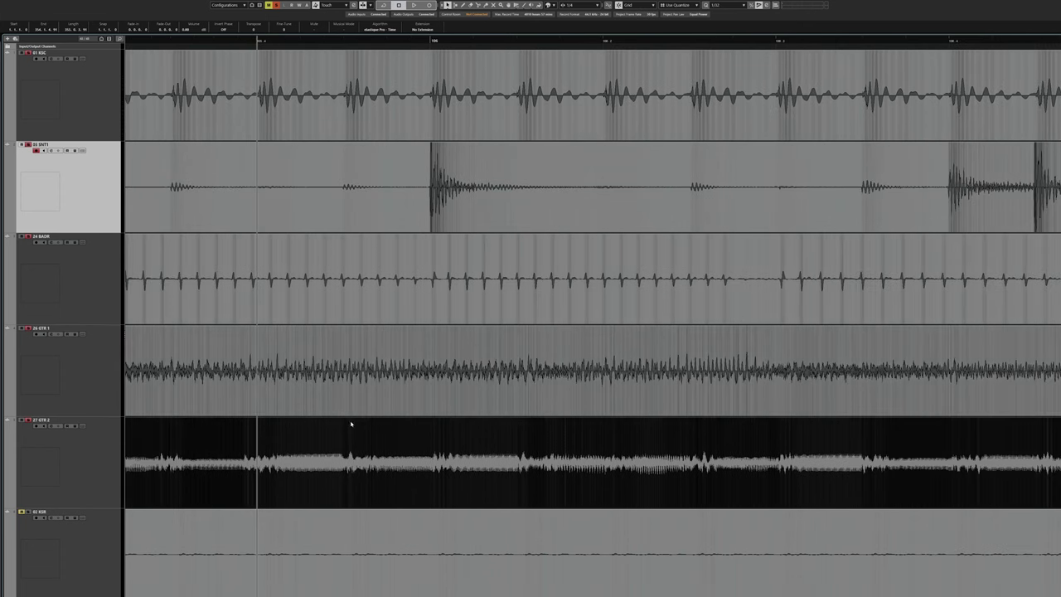
pyautogui.moveTo(254, 467); pyautogui.dragTo(289, 470)
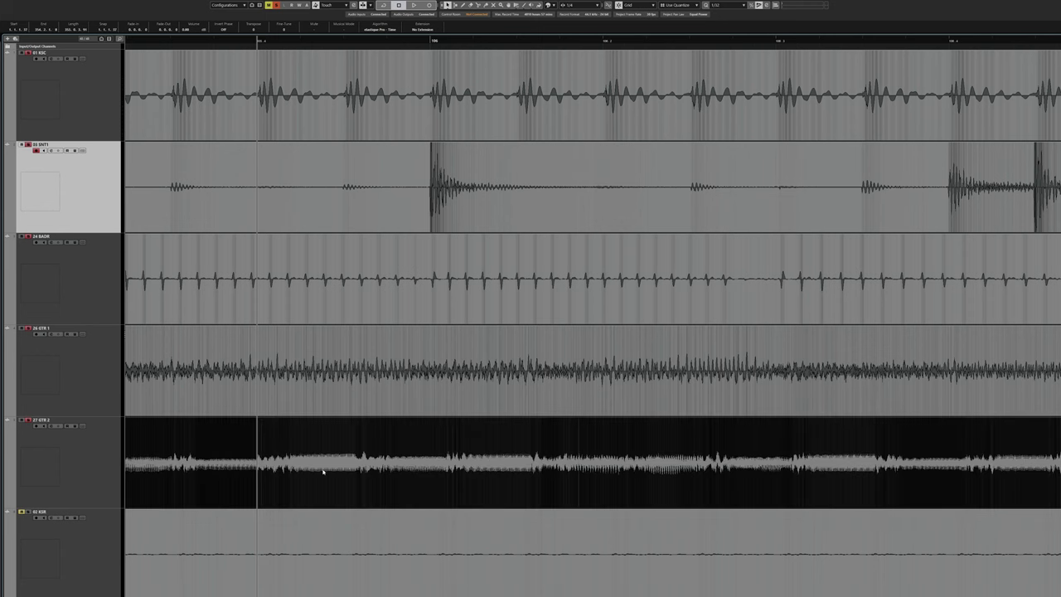
pyautogui.hotkey('ctrl', 'z')
# Play back the end of the section from just before the stop at bar 111.
pyautogui.press('space')
pyautogui.hscroll(1, 415, 423)
pyautogui.scroll(-4, 452, 406)
pyautogui.scroll(1, 491, 387)
pyautogui.press('g')
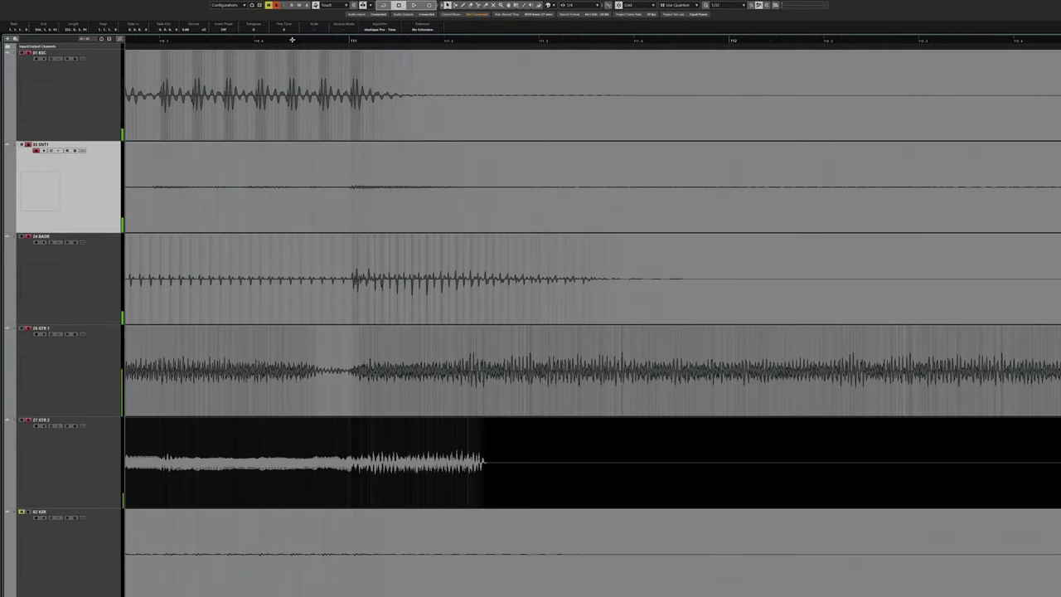
pyautogui.click(292, 40)
pyautogui.press('space')
pyautogui.press('space')
# Mute the kick and snare and play back the bass and guitars through the start of bar 111.
pyautogui.moveTo(28, 52); pyautogui.dragTo(29, 144)
pyautogui.press('space')
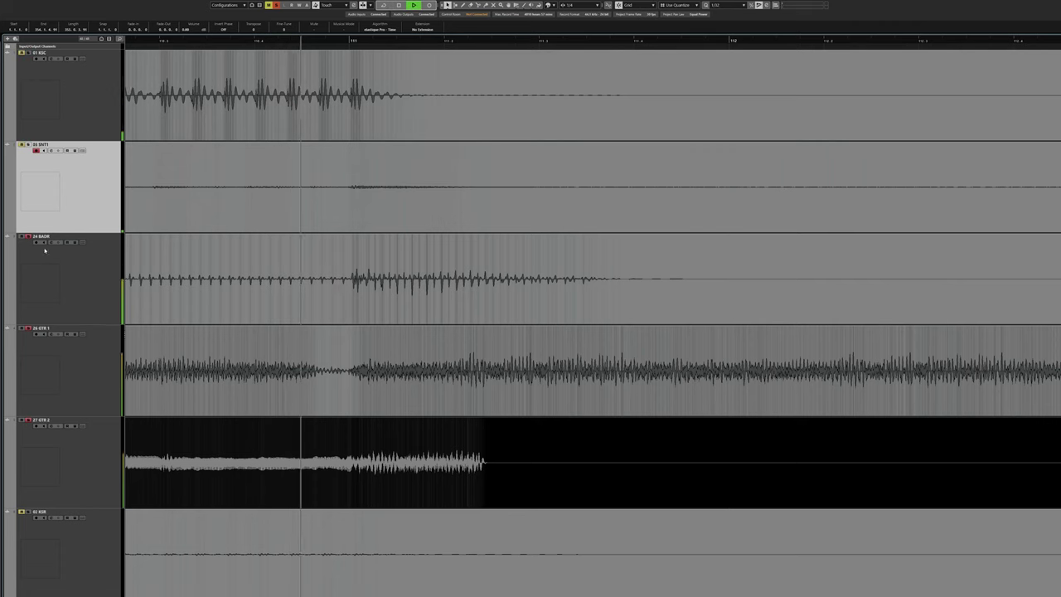
pyautogui.press('space')
pyautogui.press('space')
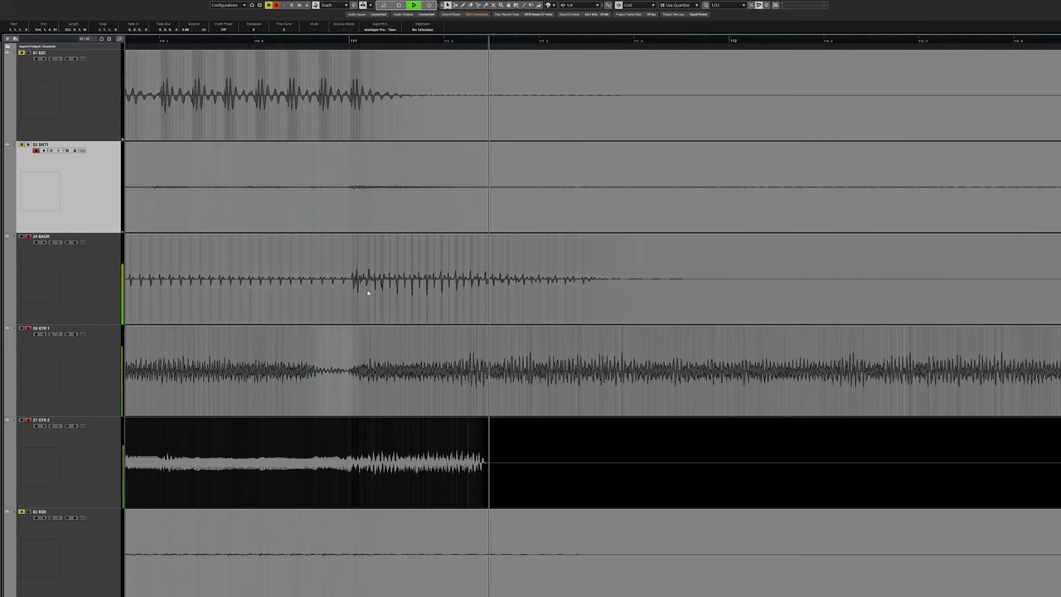
pyautogui.press('space')
# Survey the section after the stop at bar 111 and place the playhead near bar 119.
pyautogui.press('g')
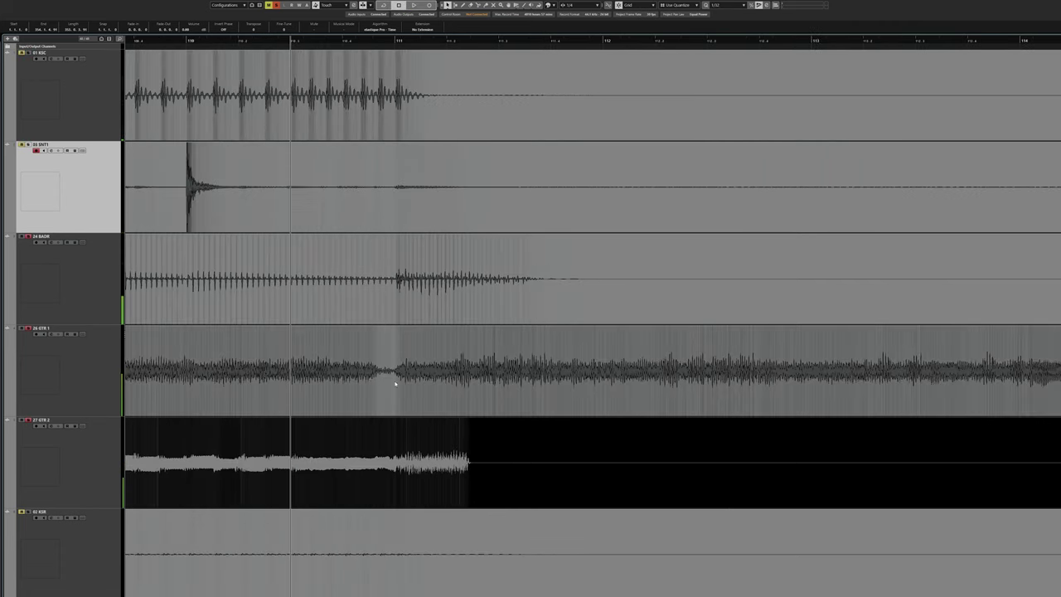
pyautogui.press('g')
pyautogui.press('g')
pyautogui.press('g')
pyautogui.press('g')
pyautogui.press('g')
pyautogui.press('g')
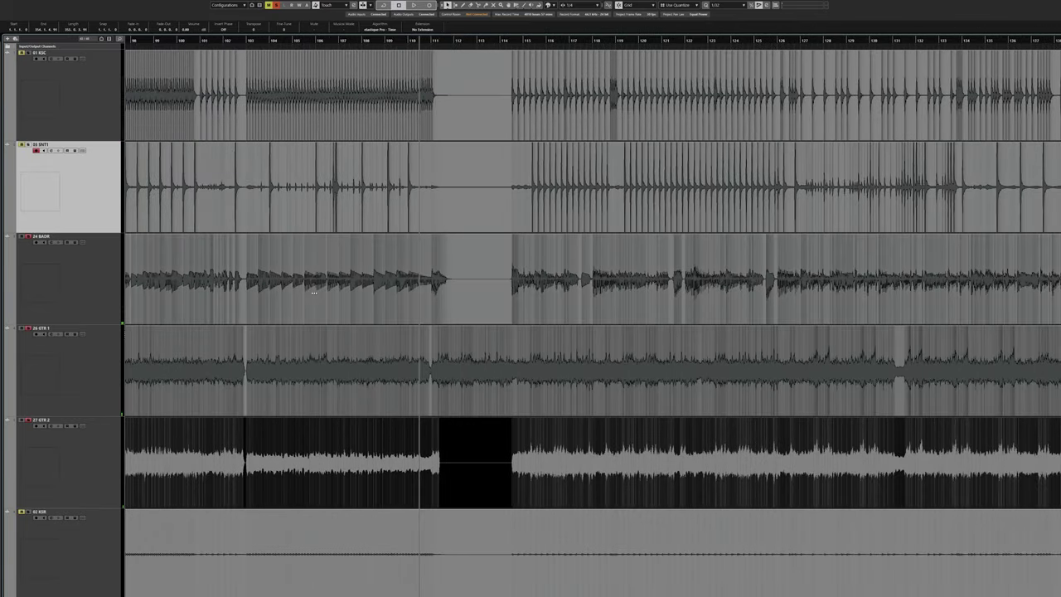
pyautogui.press('g')
pyautogui.click(442, 38)
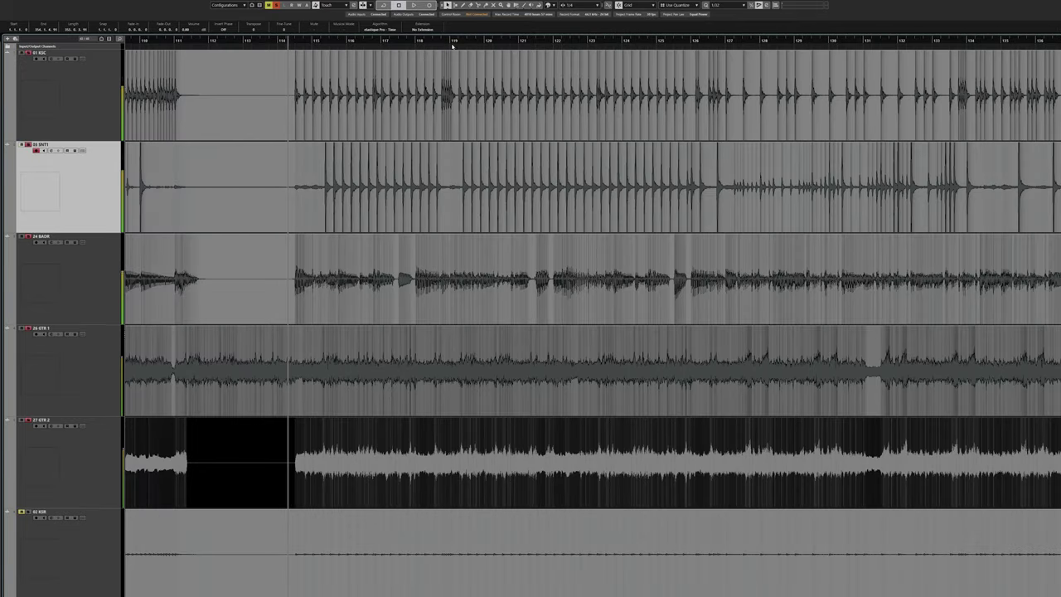
pyautogui.click(446, 41)
# Play back the kick, snare, bass and guitars together from bar 124.
pyautogui.hscroll(3, 256, 132)
pyautogui.scroll(4, 258, 128)
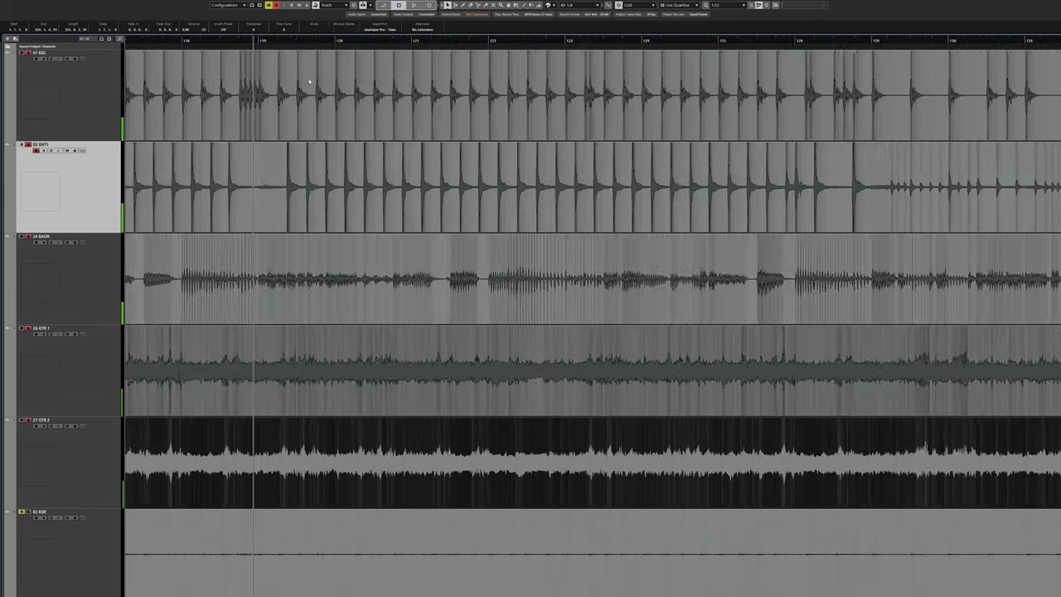
pyautogui.moveTo(309, 81); pyautogui.dragTo(249, 70)
pyautogui.click(233, 42)
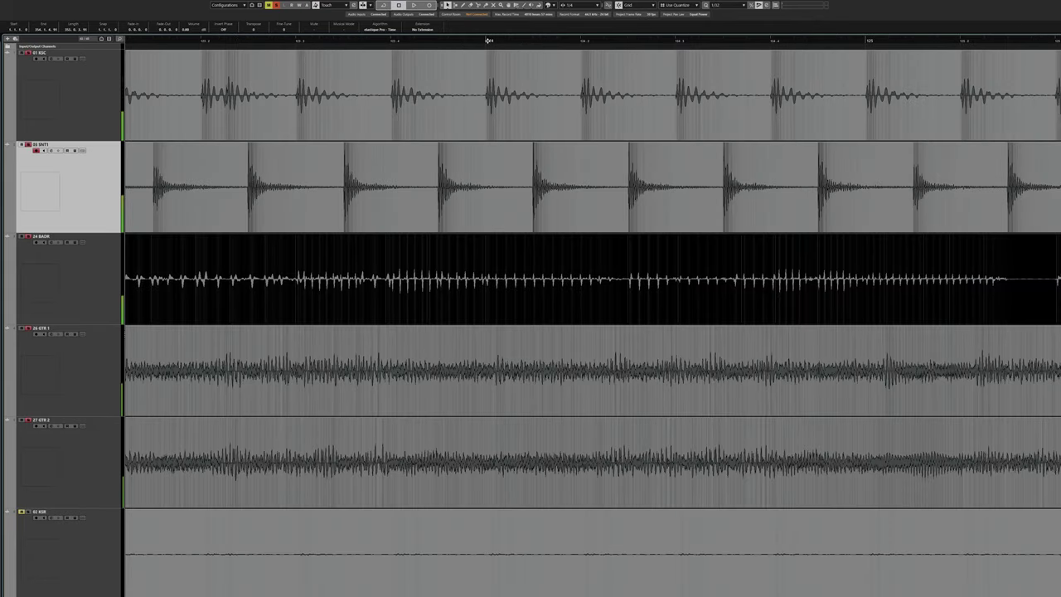
pyautogui.click(487, 40)
pyautogui.press('space')
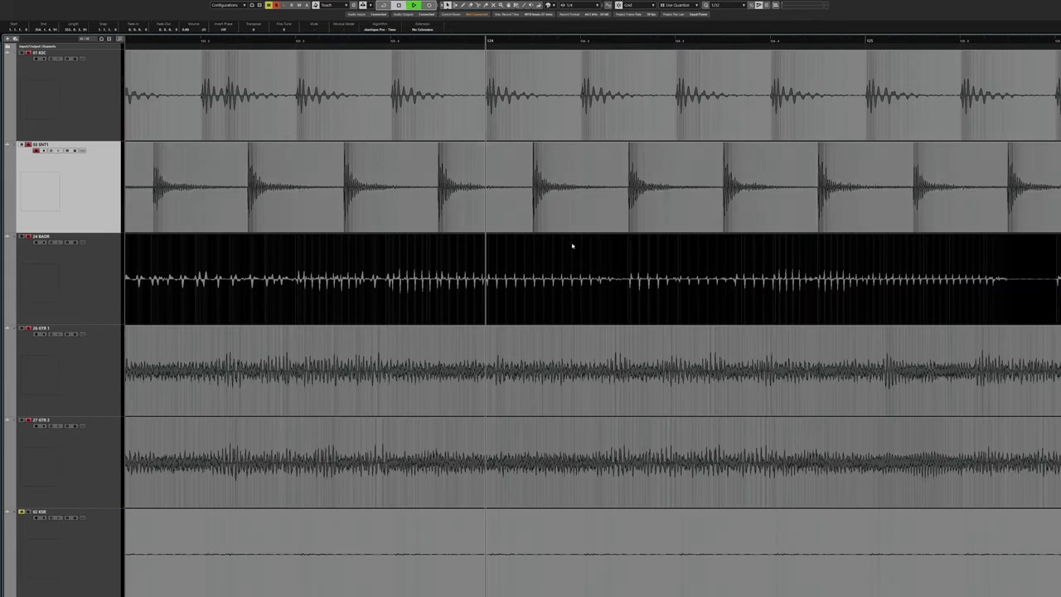
pyautogui.hscroll(3, 490, 334)
pyautogui.press('space')
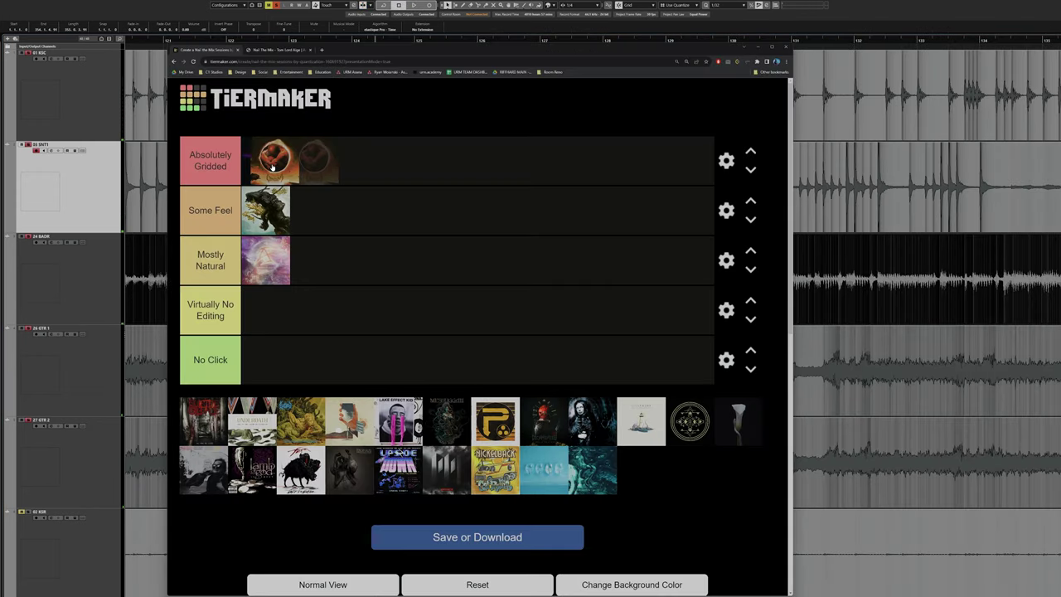
# Switch to TierMaker and place the red-orange album cover first in the Absolutely Gridded tier.
pyautogui.moveTo(319, 179)
pyautogui.mouseDown()
pyautogui.moveTo(265, 159)
pyautogui.moveTo(330, 184)
pyautogui.mouseUp()
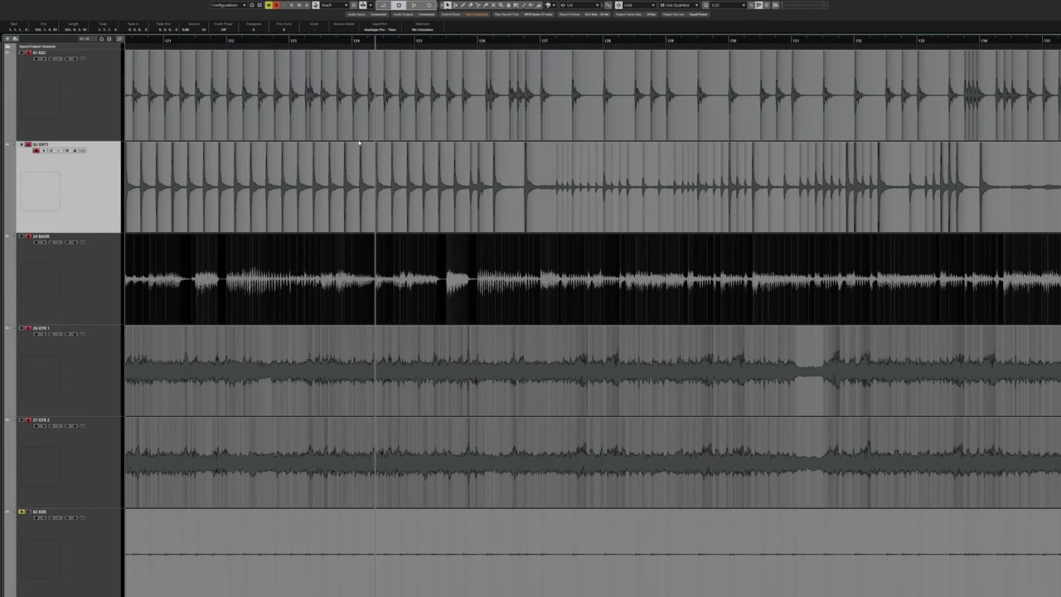
# Switch back to the project and examine the snare and bass hits around beat 124.3 against the grid.
pyautogui.press('h')
pyautogui.press('h')
pyautogui.press('h')
pyautogui.press('h')
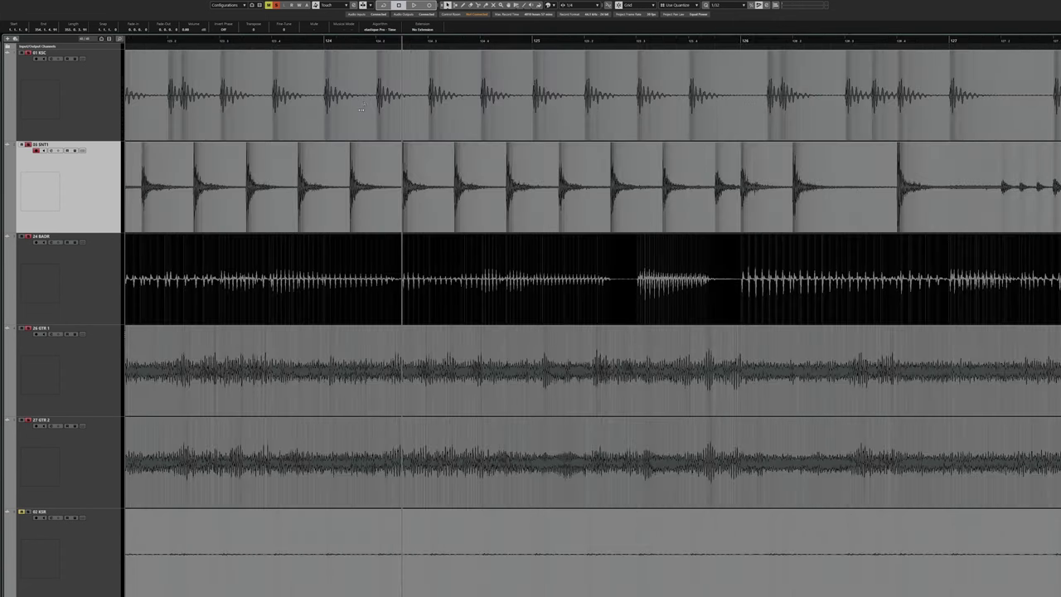
pyautogui.click(406, 39)
pyautogui.hscroll(1, 406, 144)
pyautogui.click(393, 40)
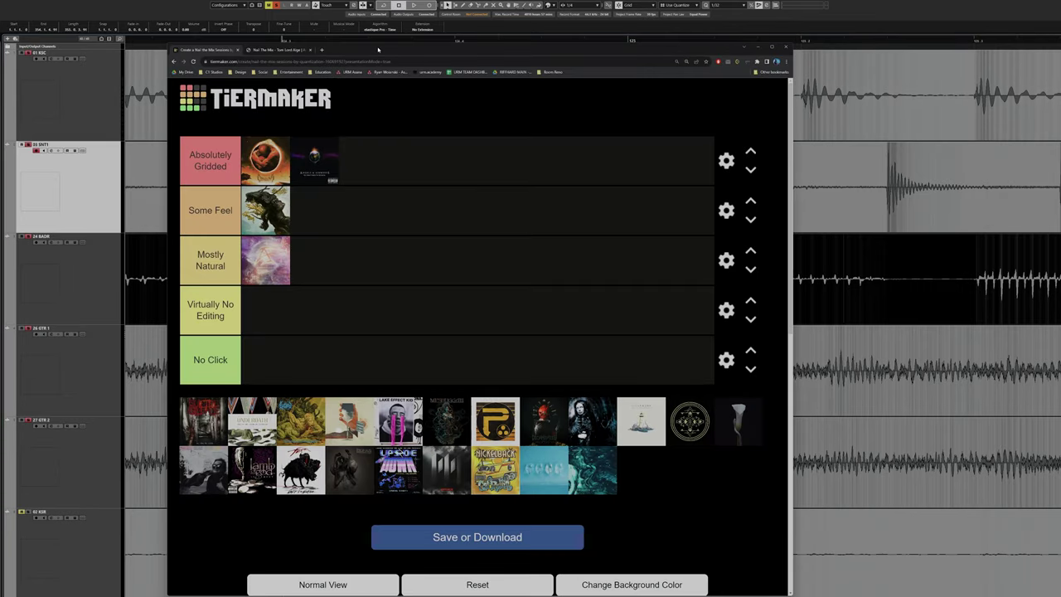
# Move the TierMaker window aside and examine the kick, bass and rhythm guitar starts from bar 3 in the next project.
pyautogui.moveTo(378, 49); pyautogui.dragTo(483, 53)
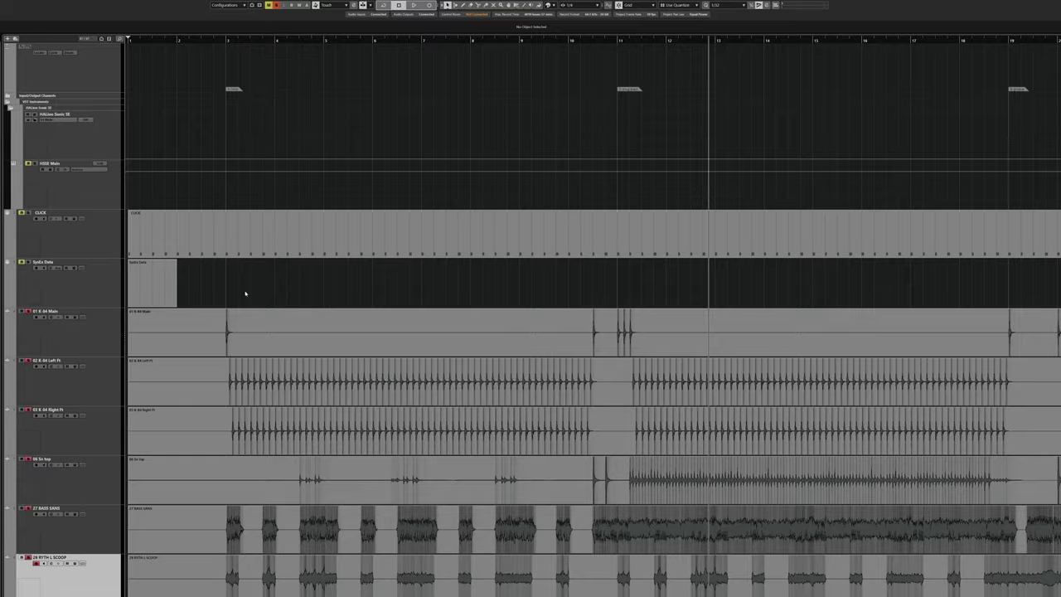
pyautogui.scroll(-3, 225, 284)
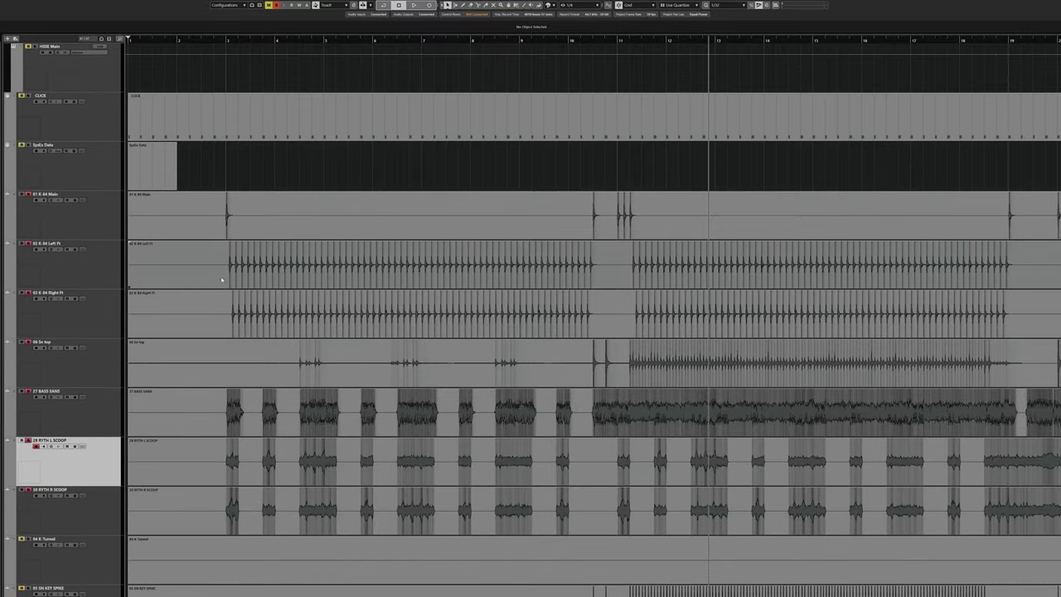
pyautogui.hotkey('shift', 'h')
pyautogui.scroll(5, 207, 282)
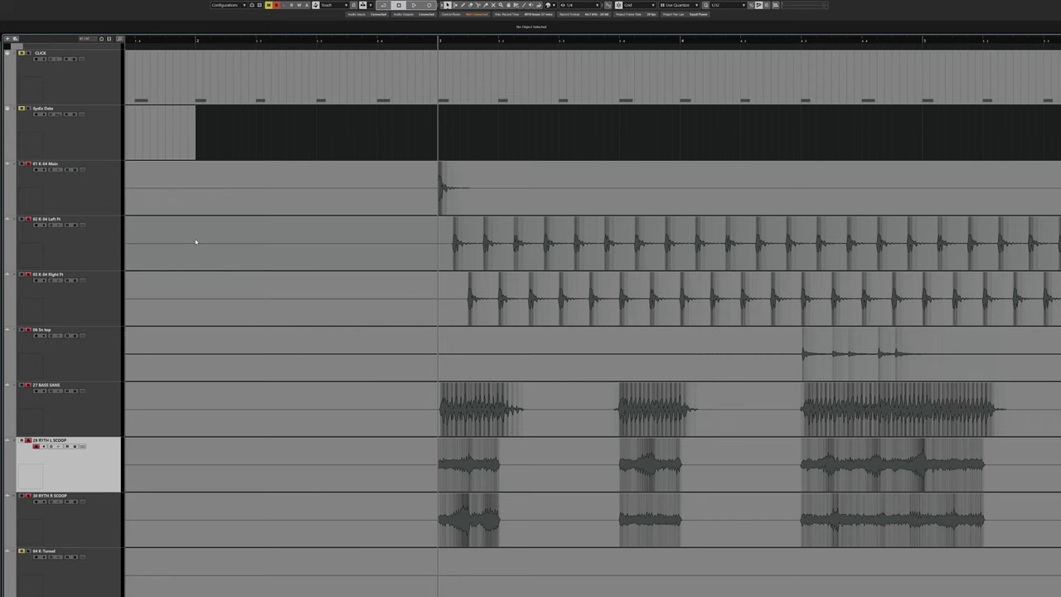
pyautogui.hscroll(3, 373, 237)
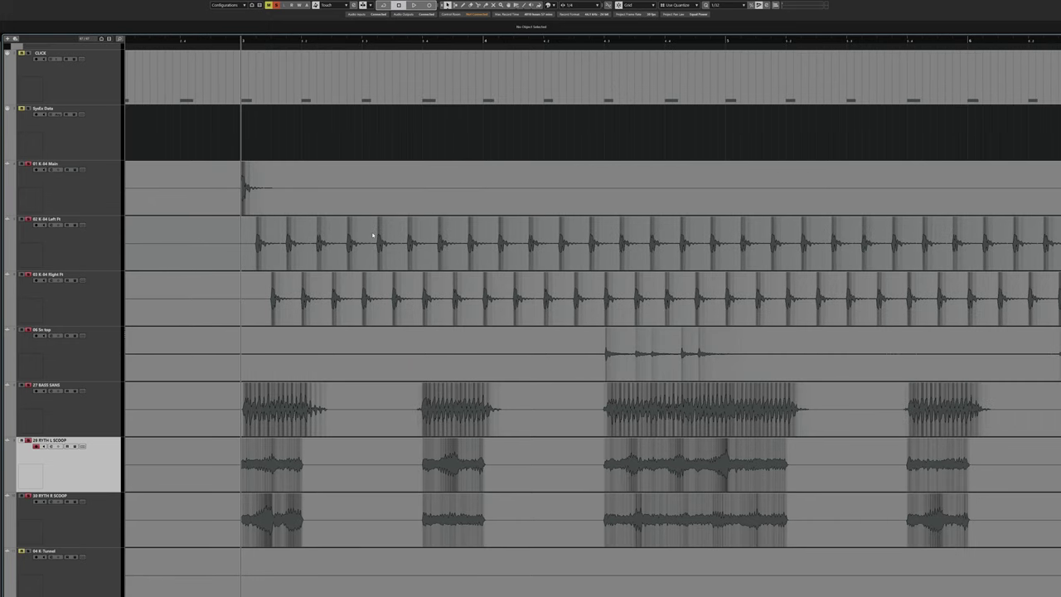
pyautogui.hscroll(-2, 398, 244)
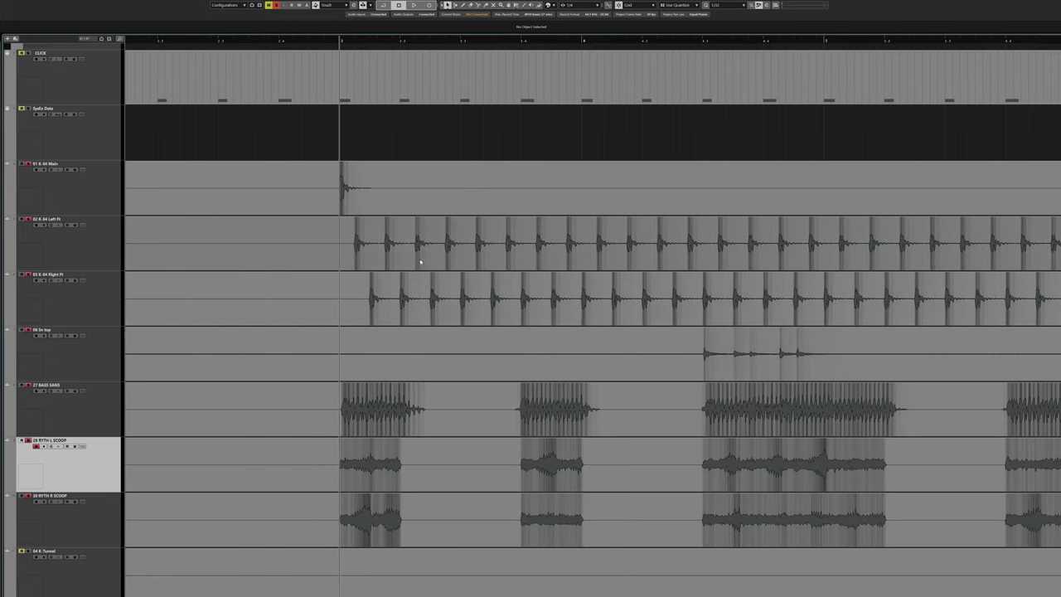
# Play back the main, left-foot and right-foot kick tracks from bar 3 with the snare, bass and guitars muted.
pyautogui.scroll(3, 422, 261)
pyautogui.click(147, 182)
pyautogui.scroll(-2, 27, 214)
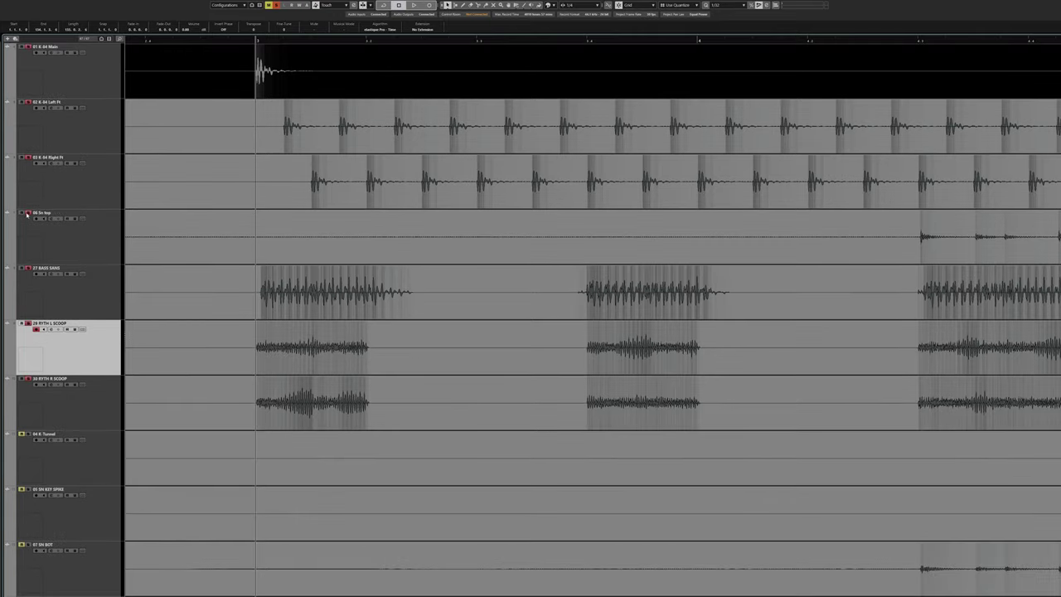
pyautogui.scroll(5, 386, 326)
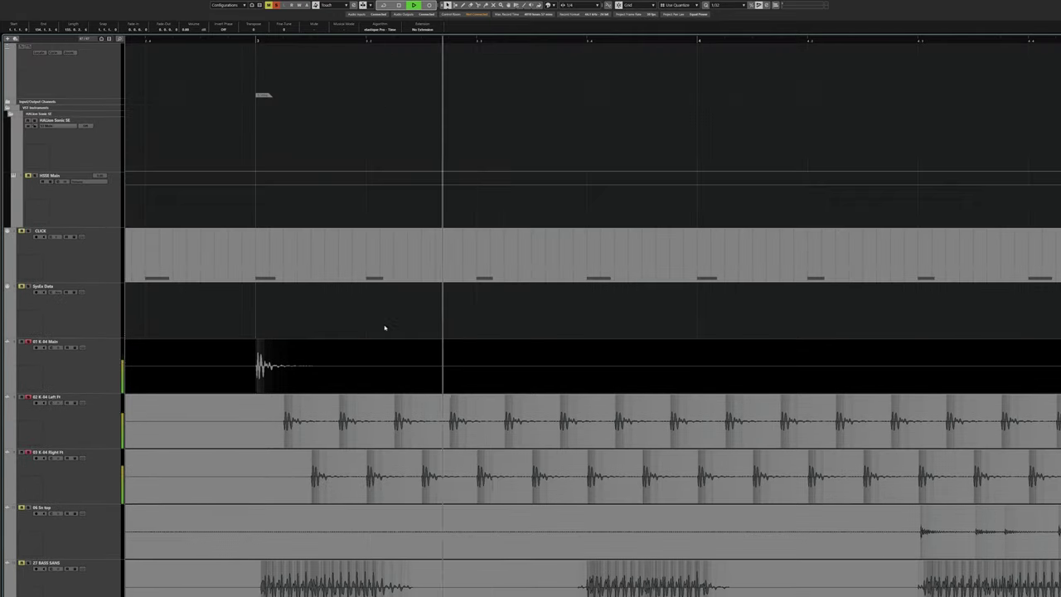
# Compare the left-foot and right-foot kick tracks, selecting the right-foot track and the left-foot track in turn.
pyautogui.scroll(-4, 386, 326)
pyautogui.click(82, 201)
pyautogui.click(84, 244)
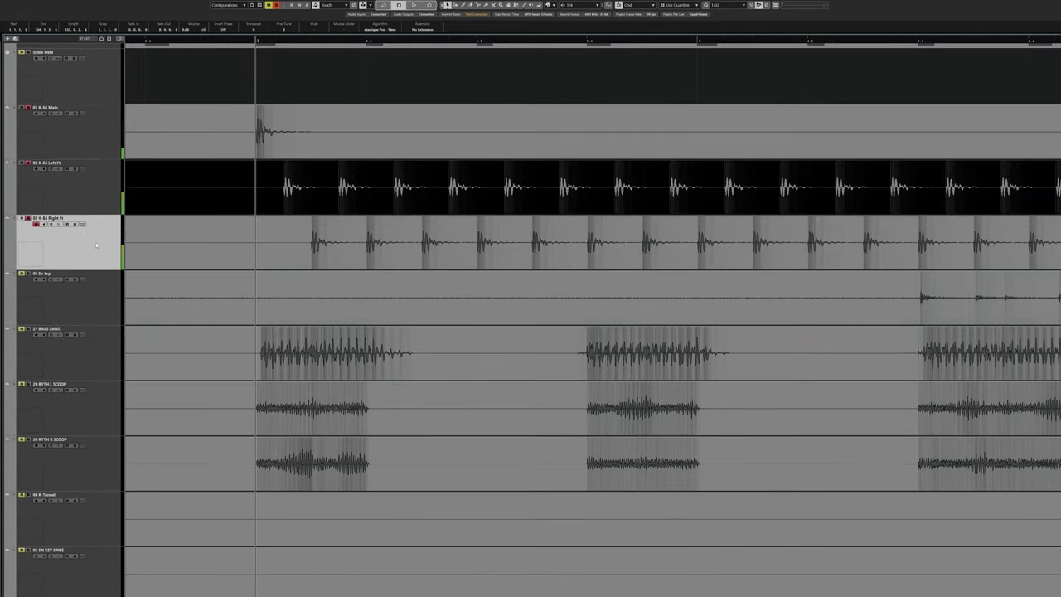
pyautogui.press('Up')
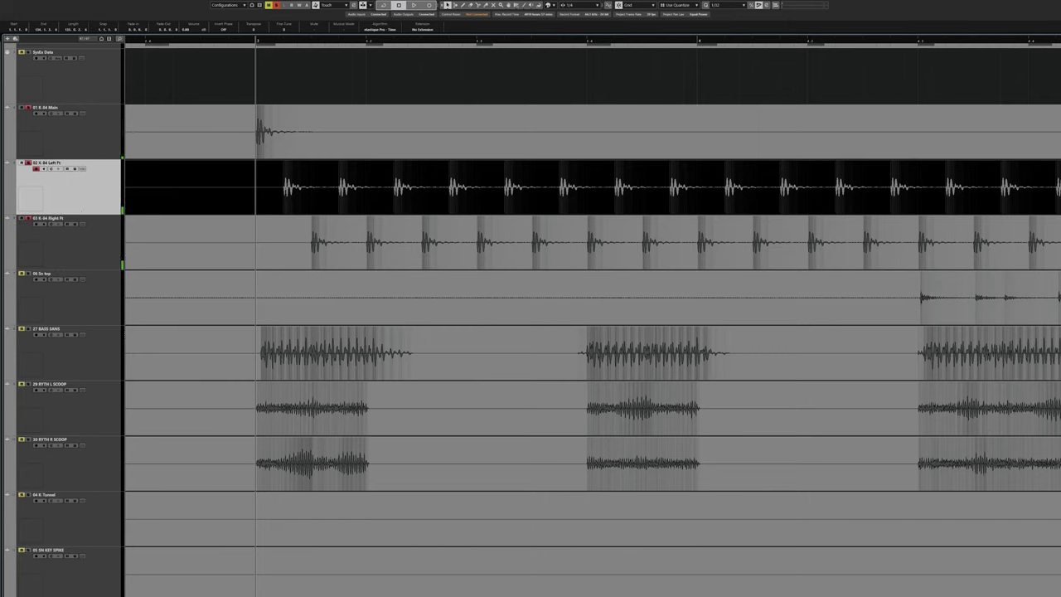
# Select the right-foot kick track and check the left-foot and right-foot kick hits after bar 3 against the grid.
pyautogui.click(54, 224)
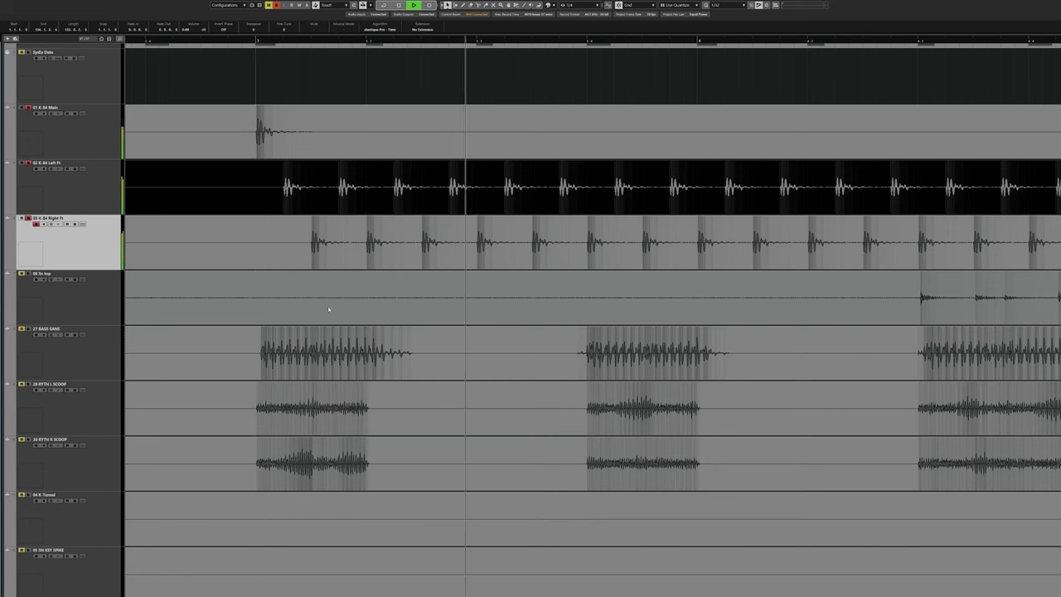
pyautogui.press('space')
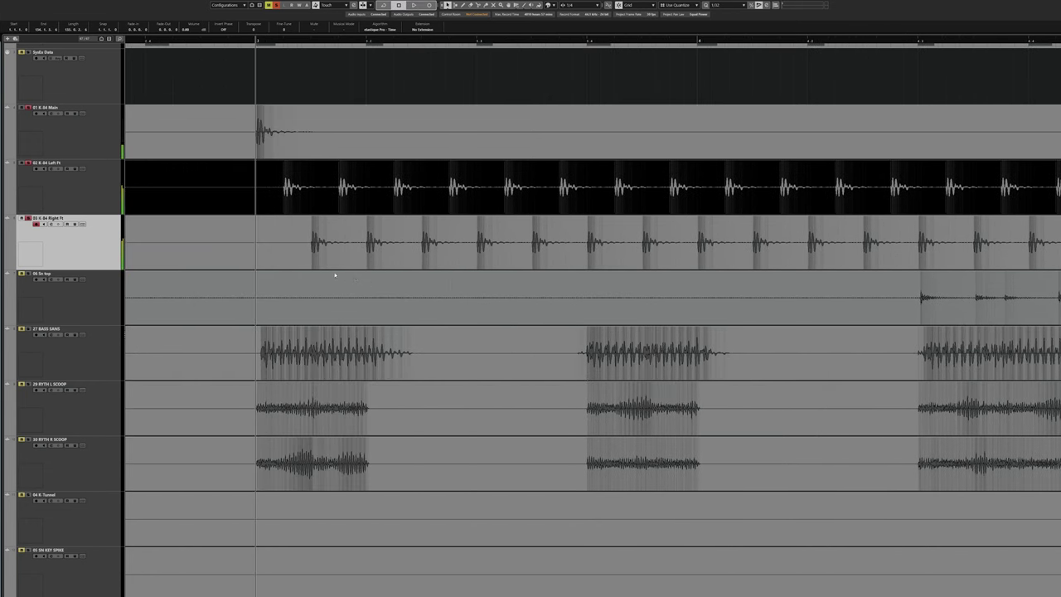
pyautogui.press('h')
pyautogui.press('h')
pyautogui.press('h')
pyautogui.click(424, 41)
pyautogui.hscroll(2, 423, 50)
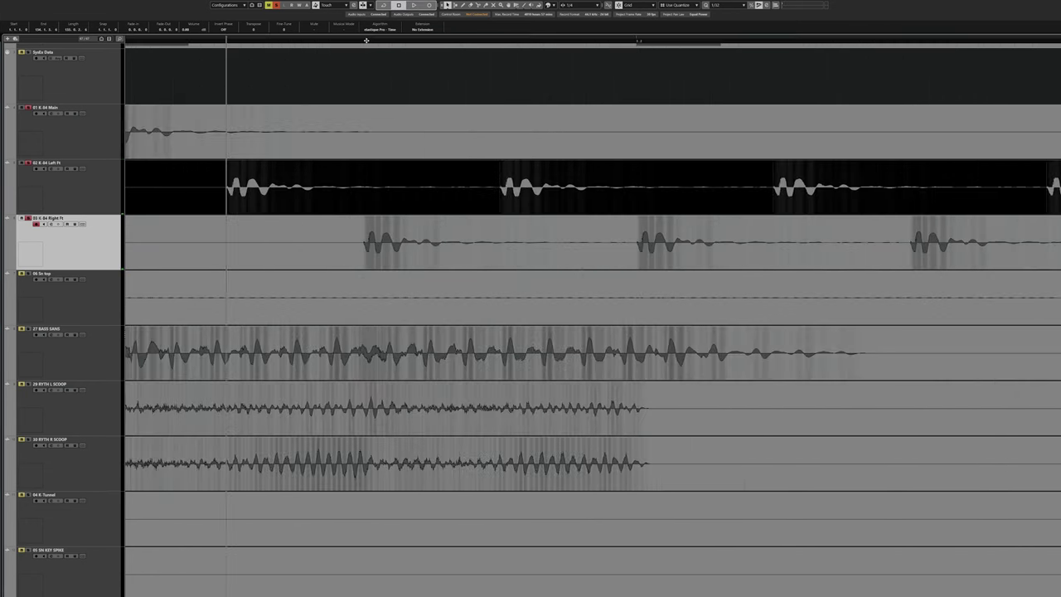
pyautogui.click(364, 40)
pyautogui.click(505, 41)
pyautogui.hscroll(2, 442, 60)
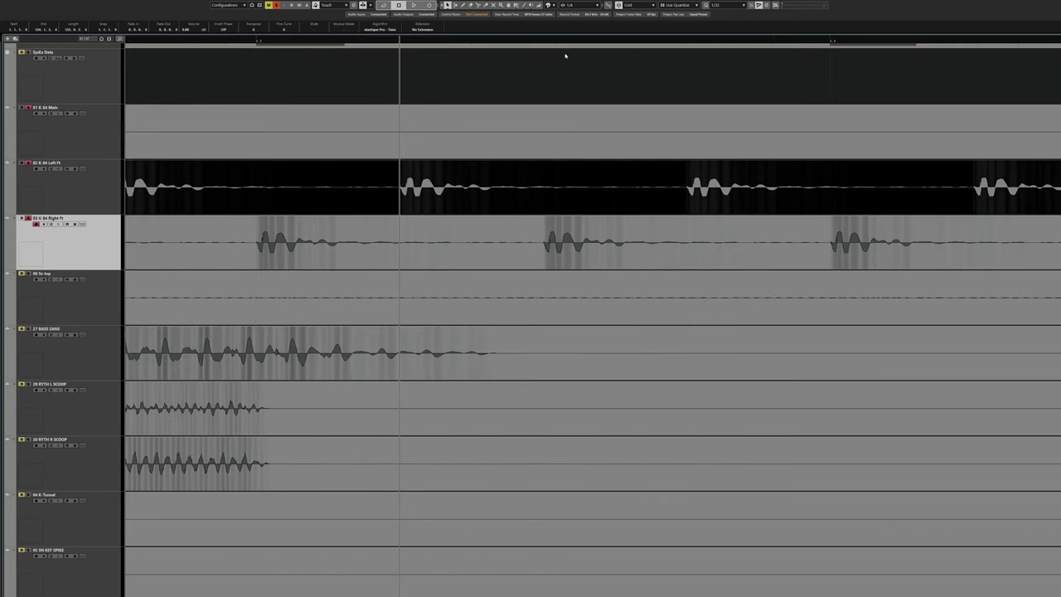
pyautogui.press('g')
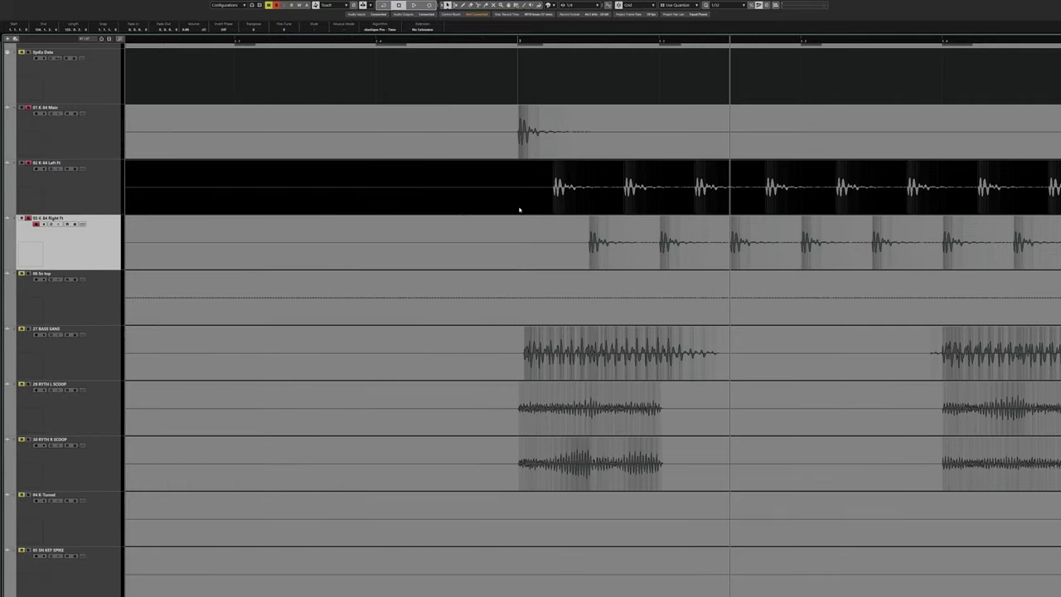
# Deselect the left-foot kick event and compare the kicks from bar 3 with the first snare hits at beat 4.3.
pyautogui.moveTo(354, 76); pyautogui.dragTo(333, 254)
pyautogui.click(337, 92)
pyautogui.hscroll(-3, 427, 143)
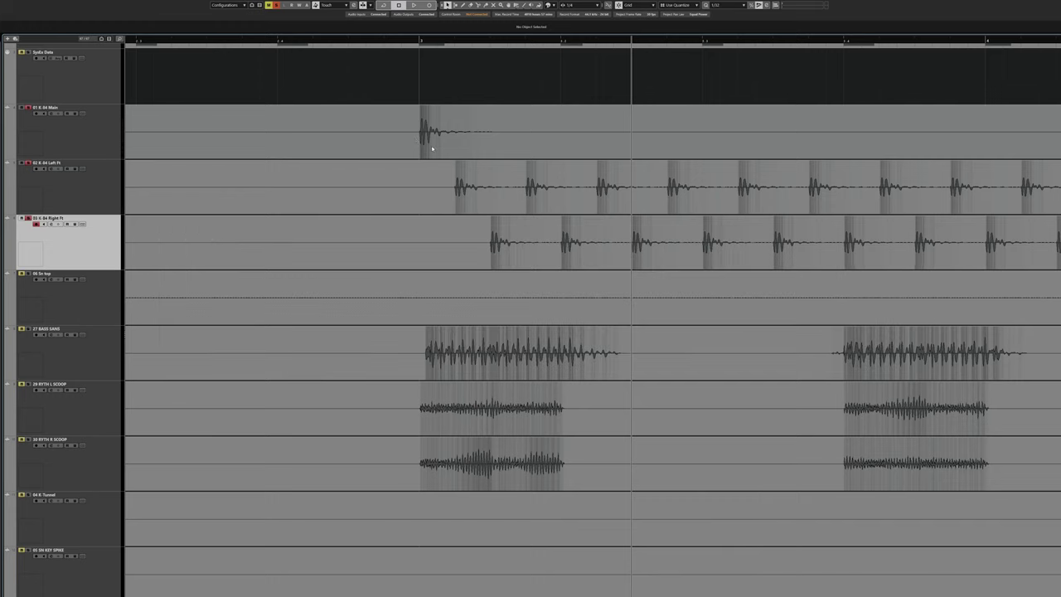
pyautogui.click(421, 39)
pyautogui.press('space')
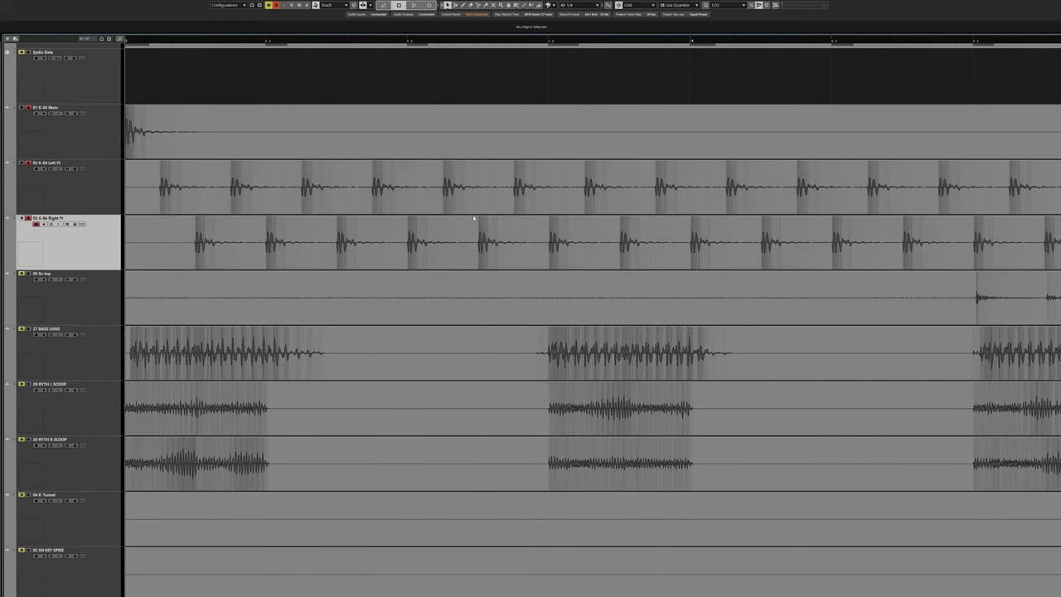
pyautogui.hscroll(4, 497, 216)
pyautogui.click(485, 39)
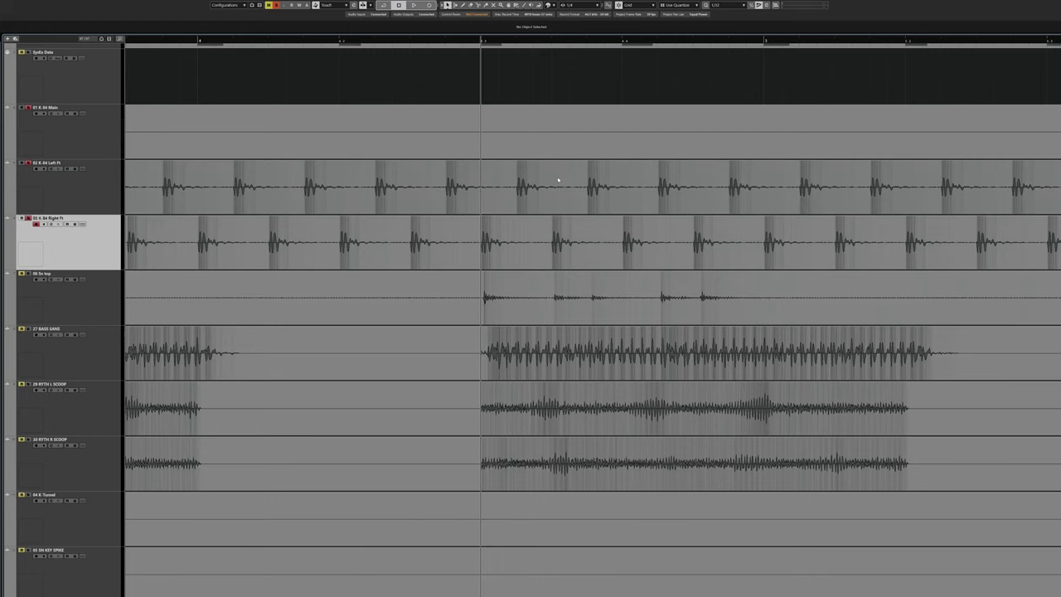
pyautogui.hscroll(-4, 524, 400)
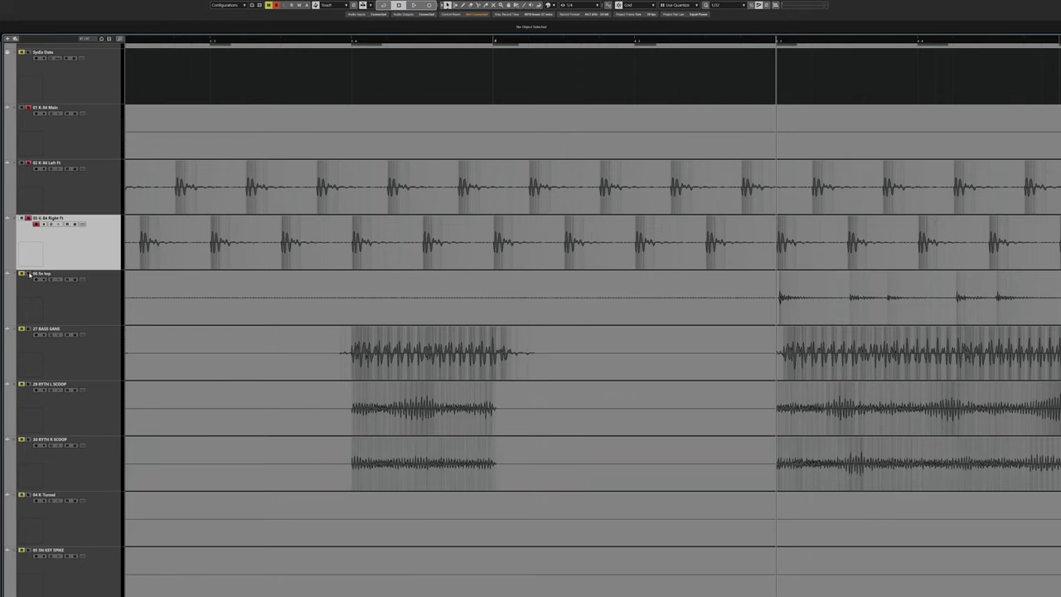
# Solo the snare top track together with the kick tracks and play back the section from bar 3 onward.
pyautogui.hscroll(7, 720, 309)
pyautogui.click(348, 301)
pyautogui.scroll(-6, 796, 311)
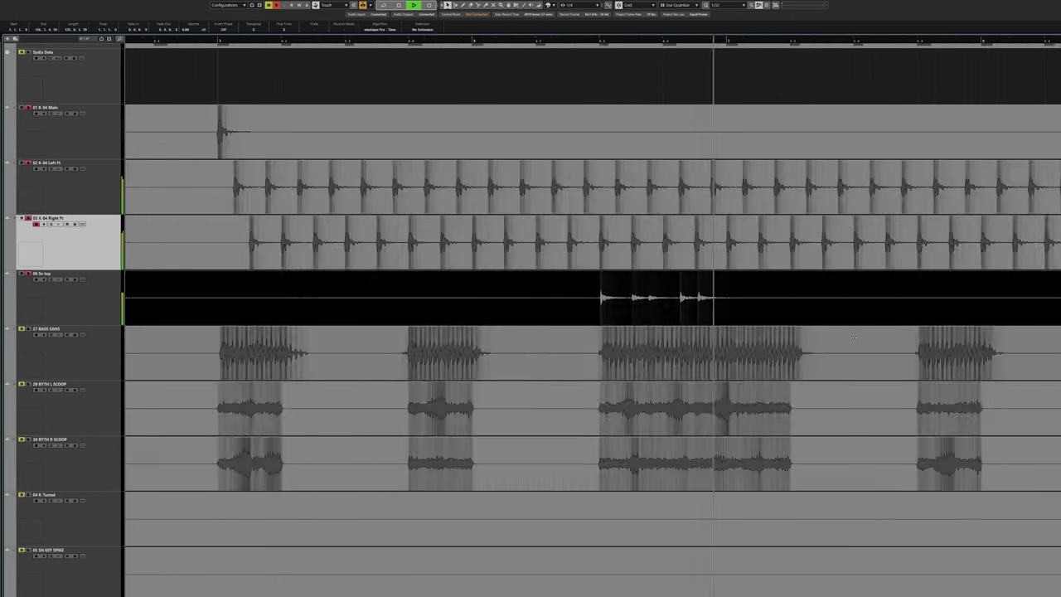
pyautogui.scroll(4, 489, 303)
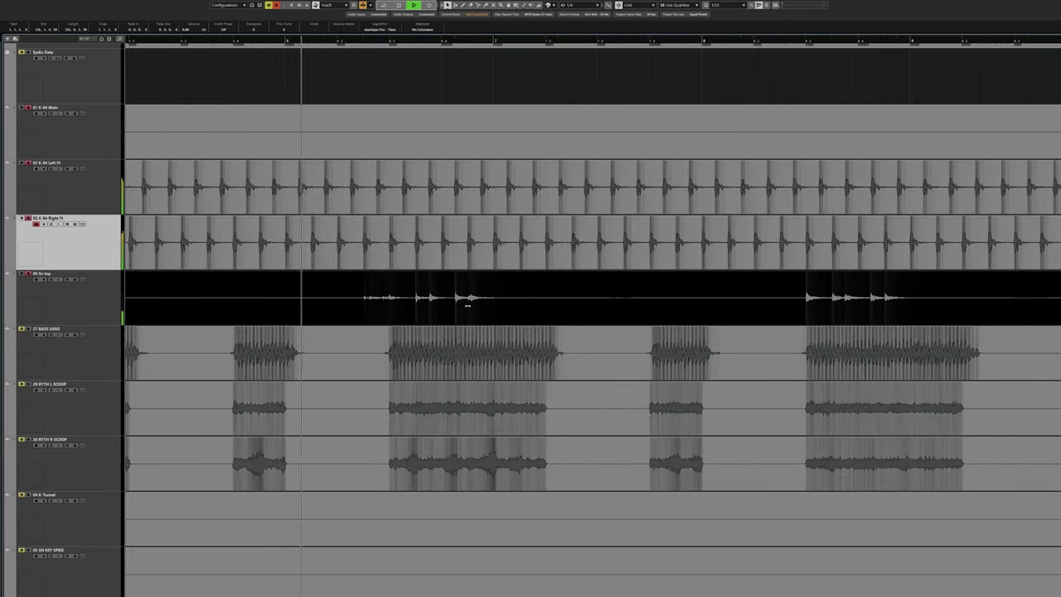
pyautogui.hscroll(1, 352, 310)
pyautogui.hscroll(4, 331, 305)
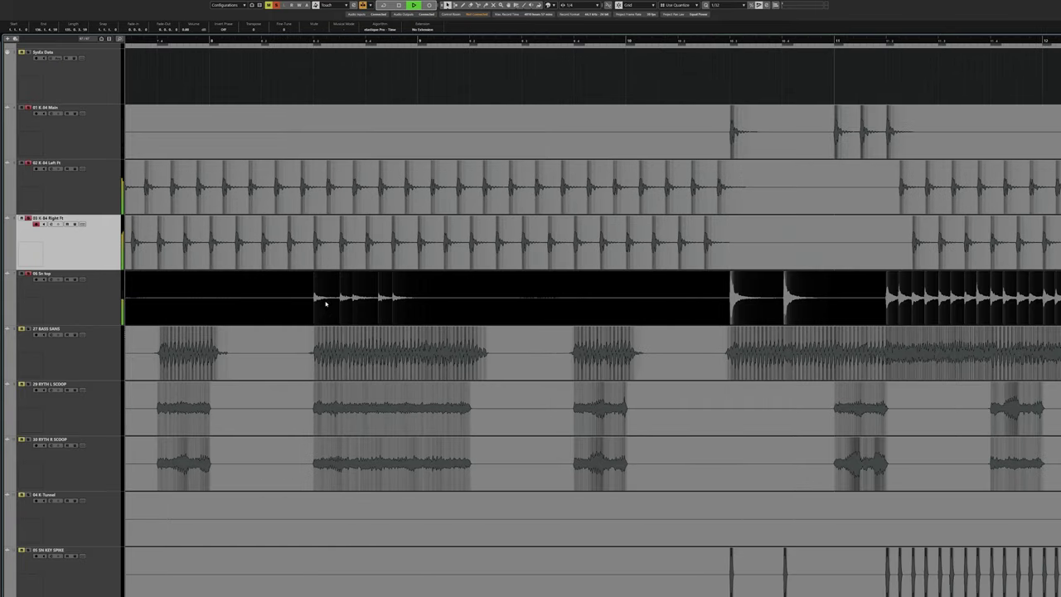
# Solo only the snare top track and play back its hits from around beat 10.3 into bar 11.
pyautogui.keyDown('ctrl'); pyautogui.click(28, 274); pyautogui.keyUp('ctrl')
pyautogui.press('space')
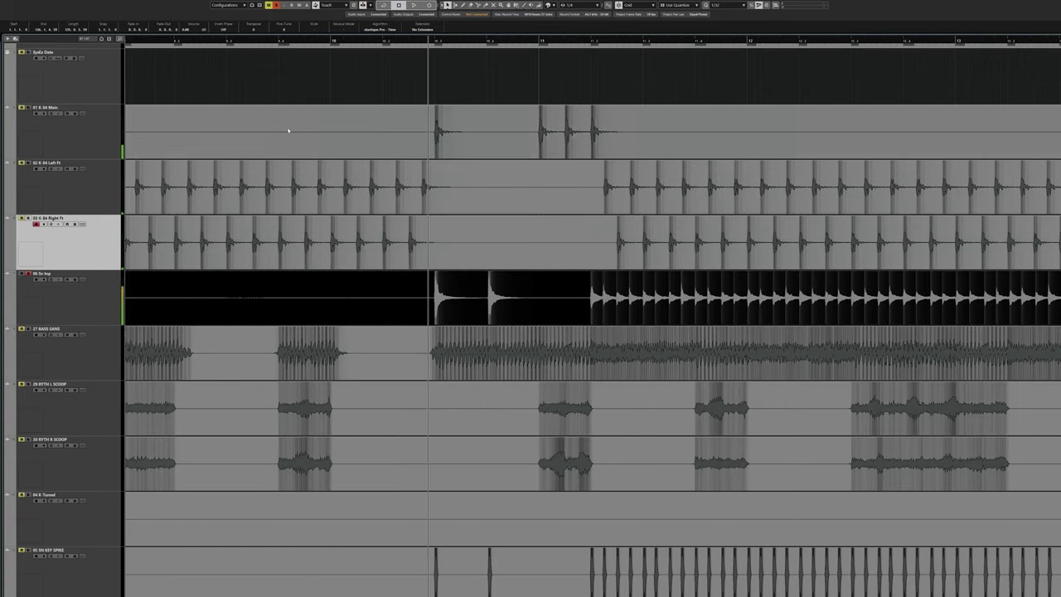
pyautogui.hscroll(-3, 408, 208)
pyautogui.hscroll(2, 445, 229)
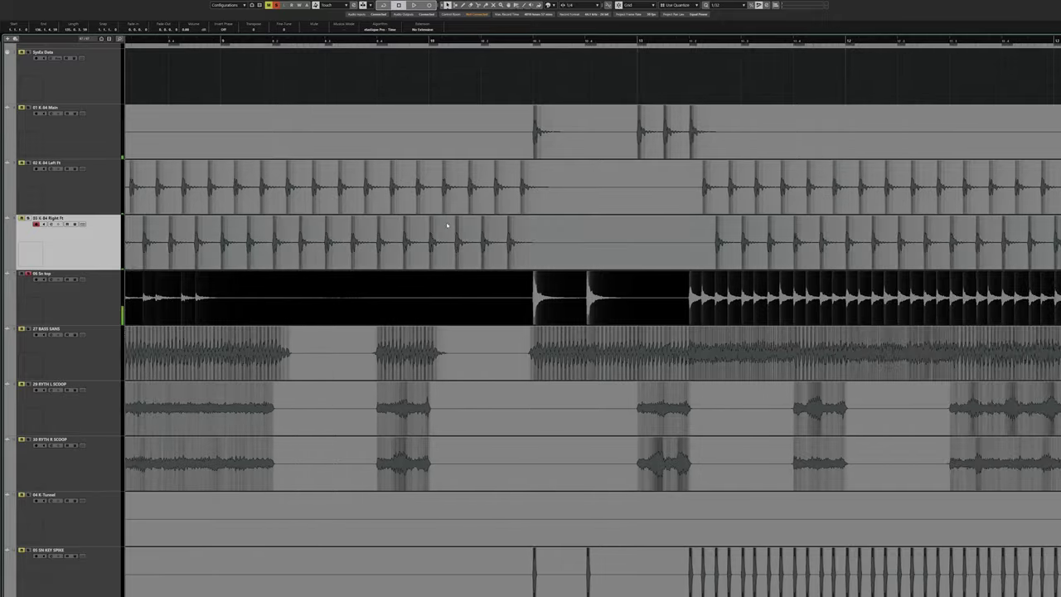
pyautogui.moveTo(586, 41); pyautogui.dragTo(533, 297)
pyautogui.hscroll(4, 533, 298)
pyautogui.scroll(-1, 671, 317)
pyautogui.press('space')
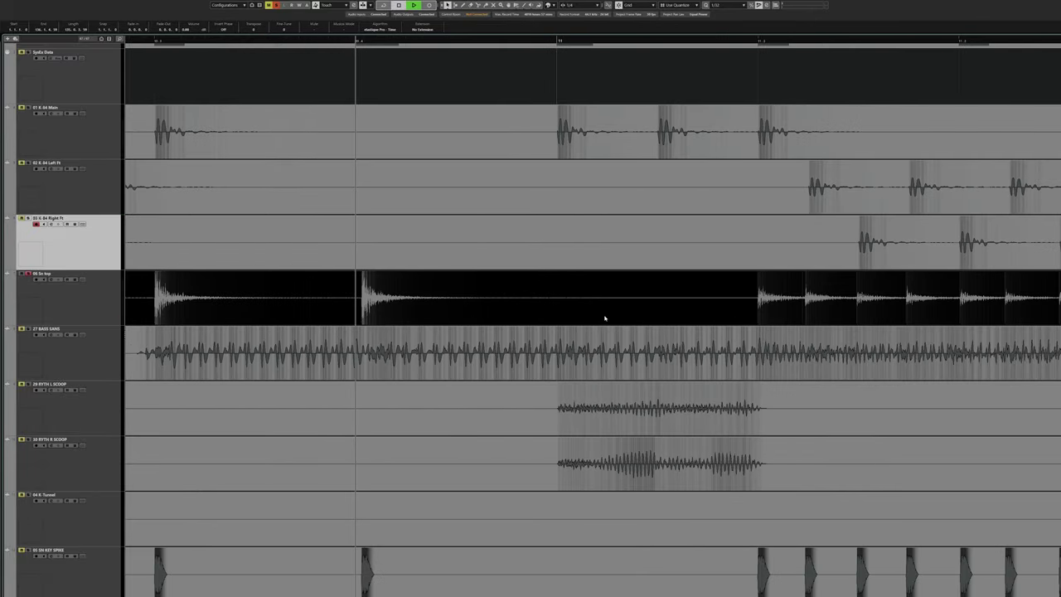
pyautogui.hscroll(5, 601, 318)
pyautogui.press('space')
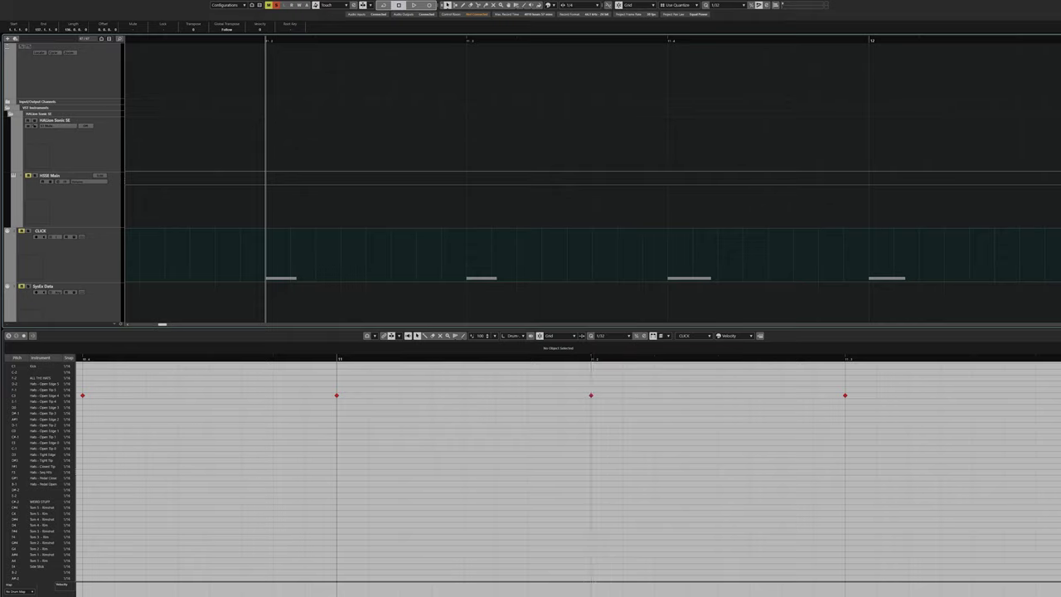
# Close the drum editor and play back the soloed snare roll from beat 11.2.
pyautogui.press('Return')
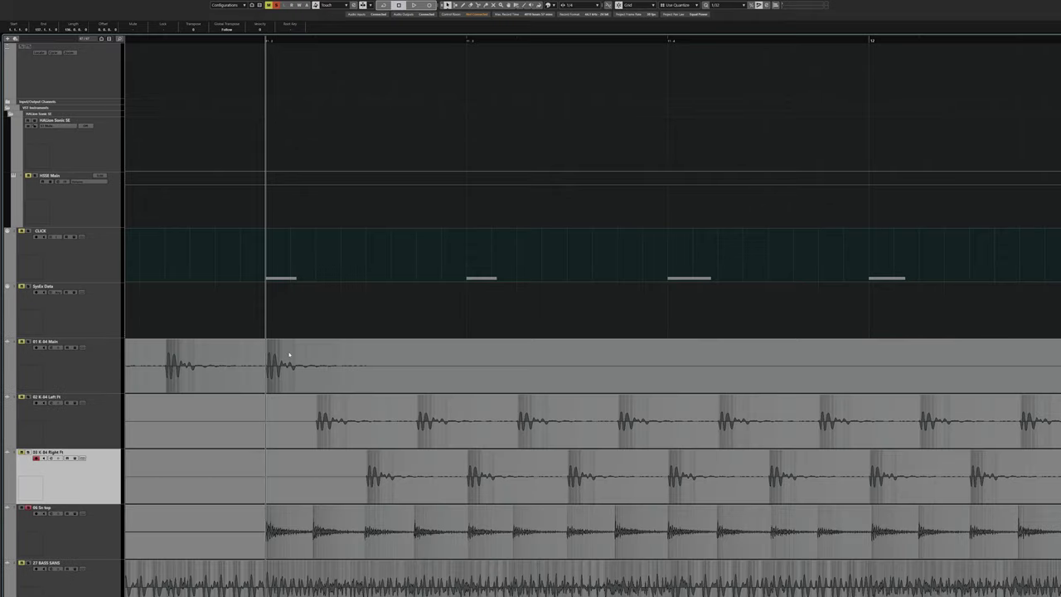
pyautogui.scroll(-20, 286, 357)
pyautogui.scroll(16, 332, 331)
pyautogui.press('space')
pyautogui.scroll(4, 346, 318)
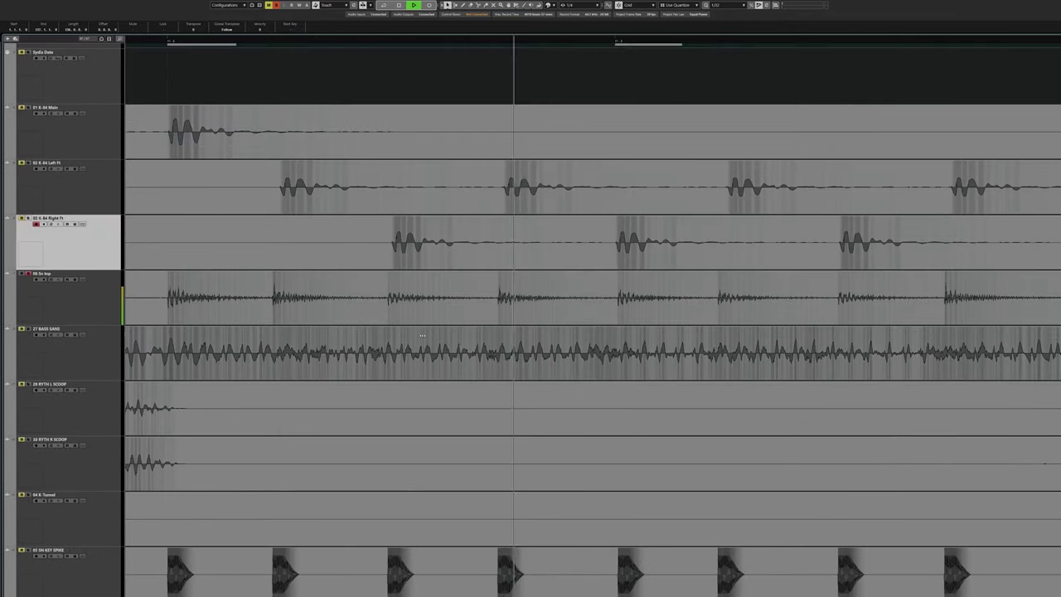
pyautogui.hscroll(17, 694, 372)
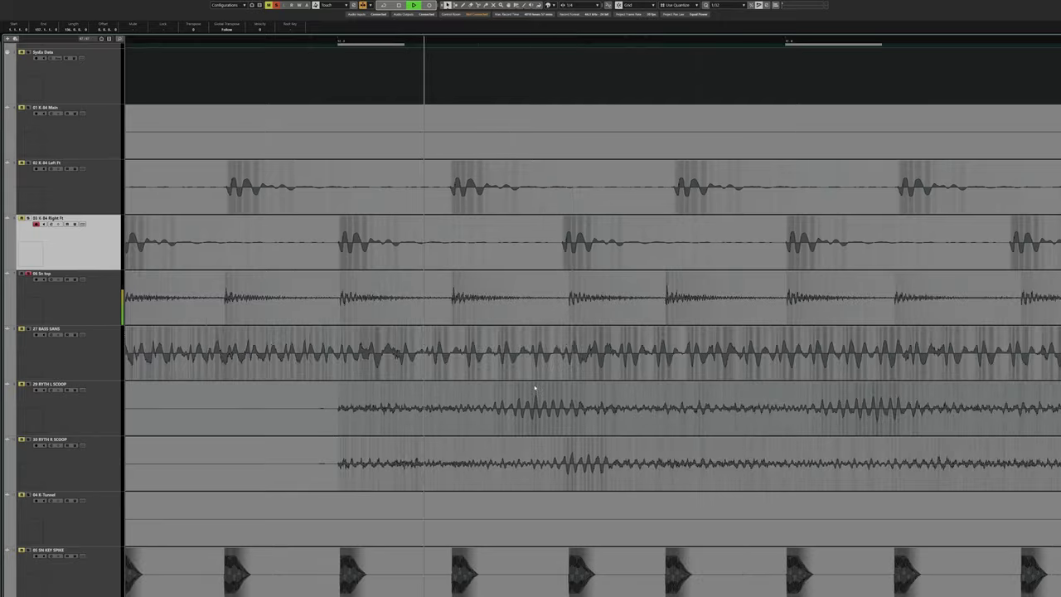
pyautogui.press('space')
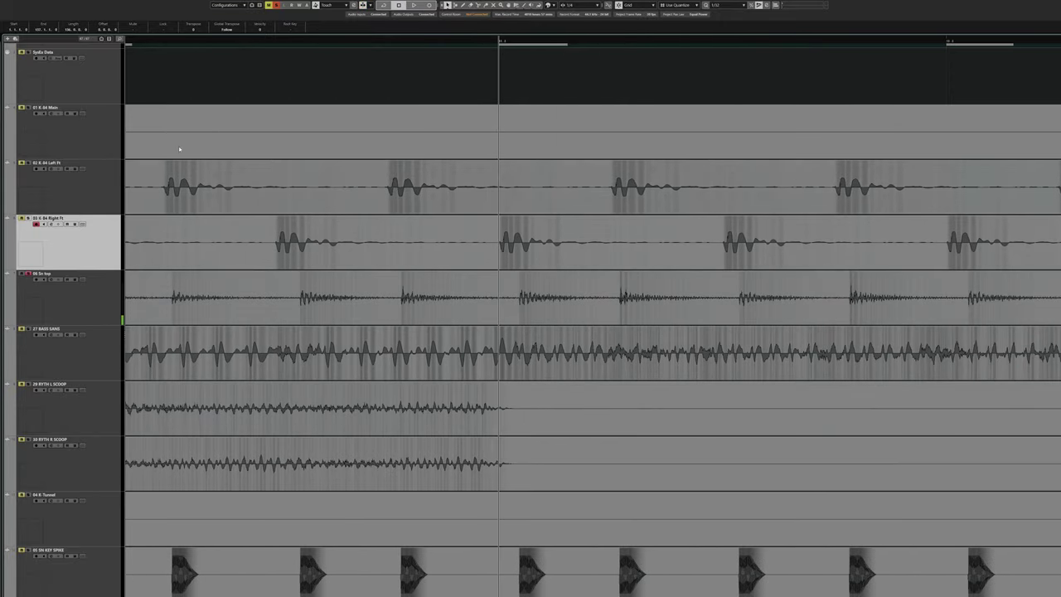
# Place the cursor at successive kick hits and compare the snare roll's timing with the kicks and the grid.
pyautogui.click(161, 41)
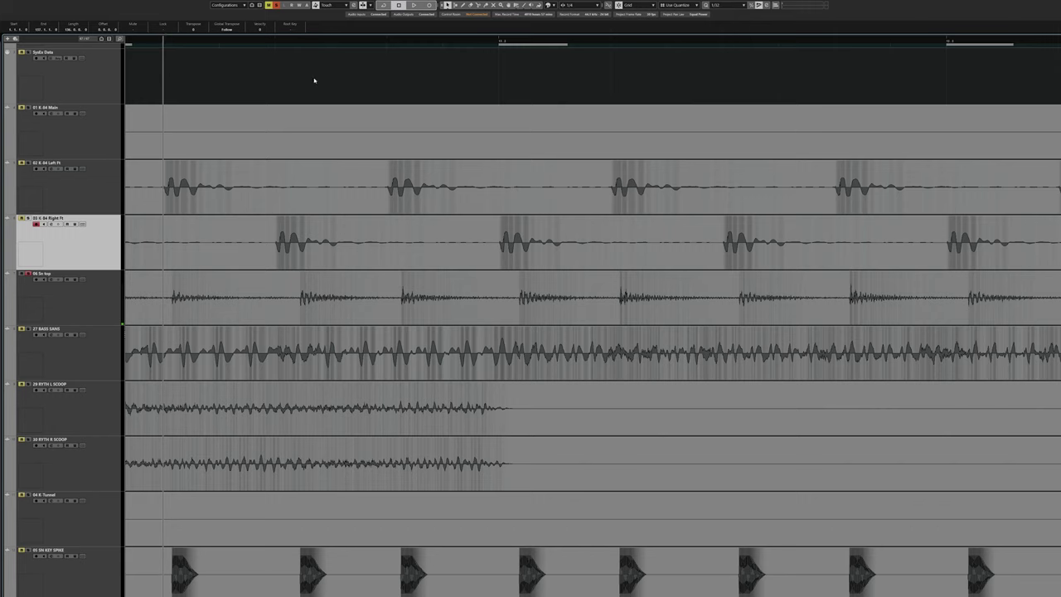
pyautogui.click(274, 41)
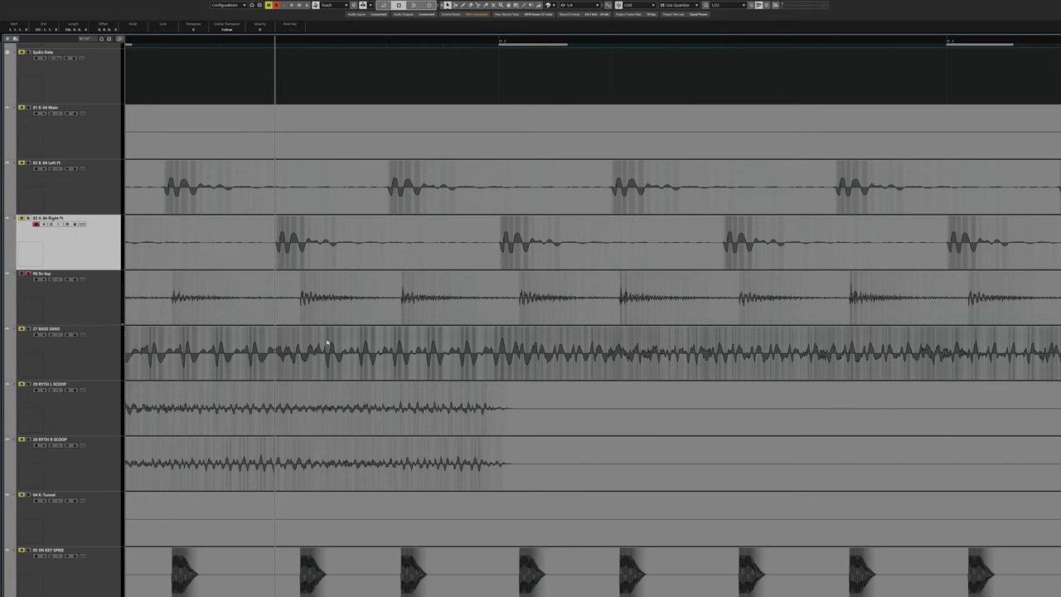
pyautogui.click(381, 41)
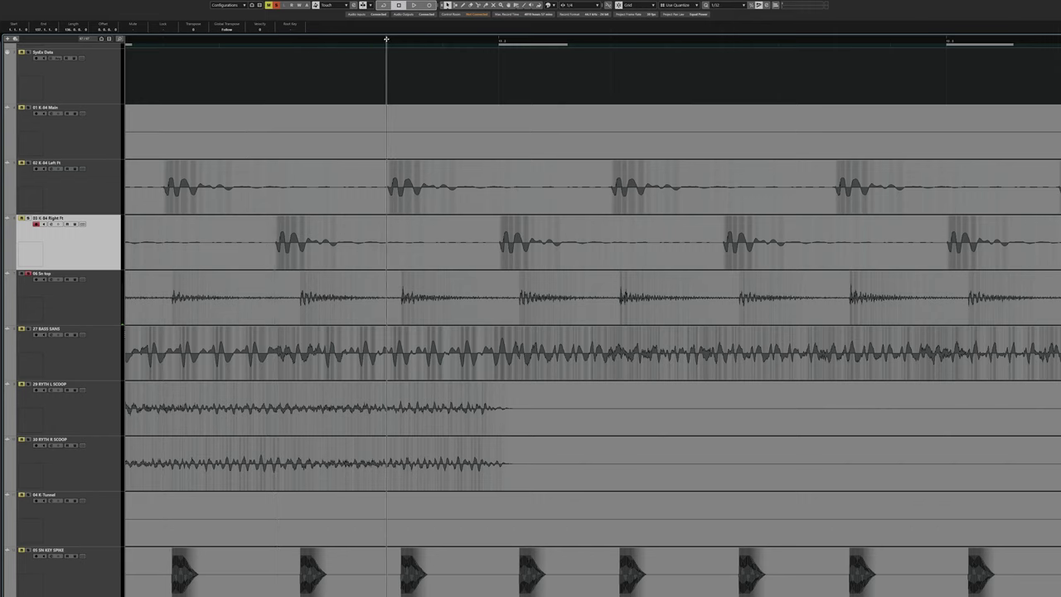
pyautogui.click(498, 41)
pyautogui.click(514, 41)
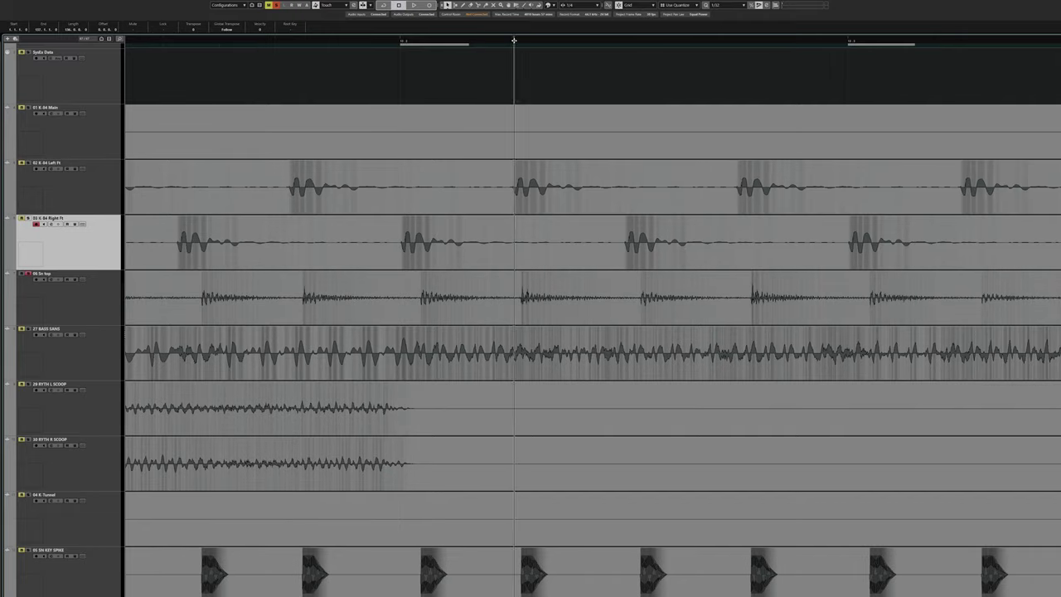
pyautogui.hscroll(15, 496, 328)
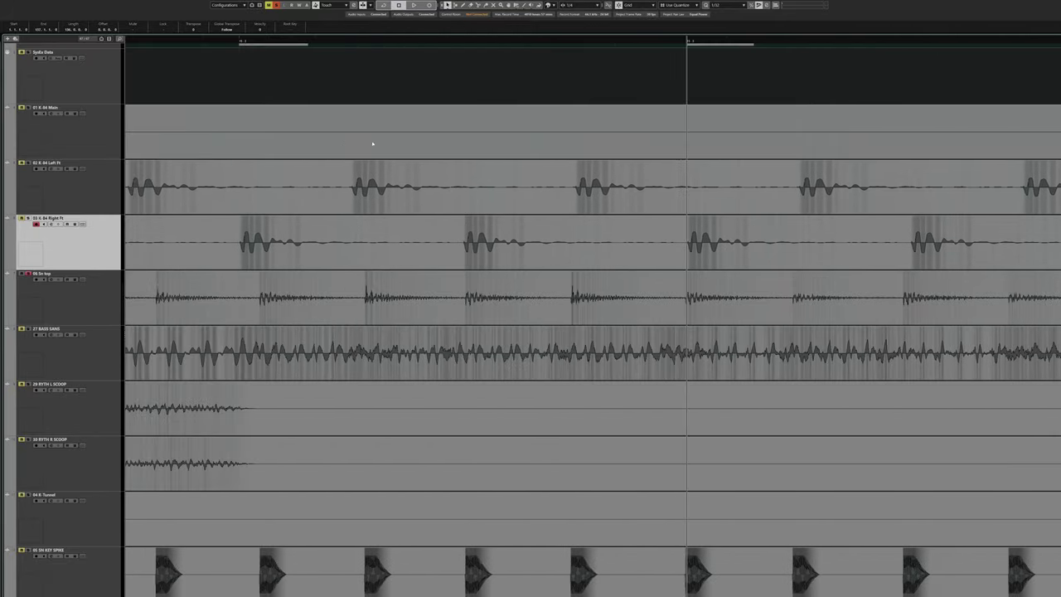
# Solo the bass and both rhythm guitars with the snare and play them back from bar 11.
pyautogui.scroll(-4, 315, 299)
pyautogui.hscroll(-12, 483, 377)
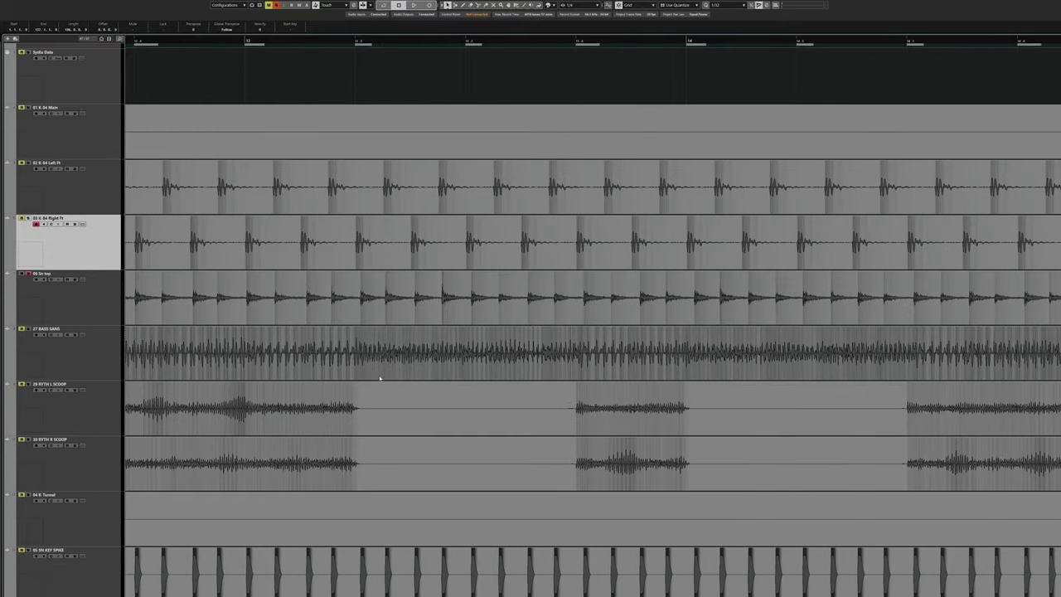
pyautogui.click(284, 40)
pyautogui.press('space')
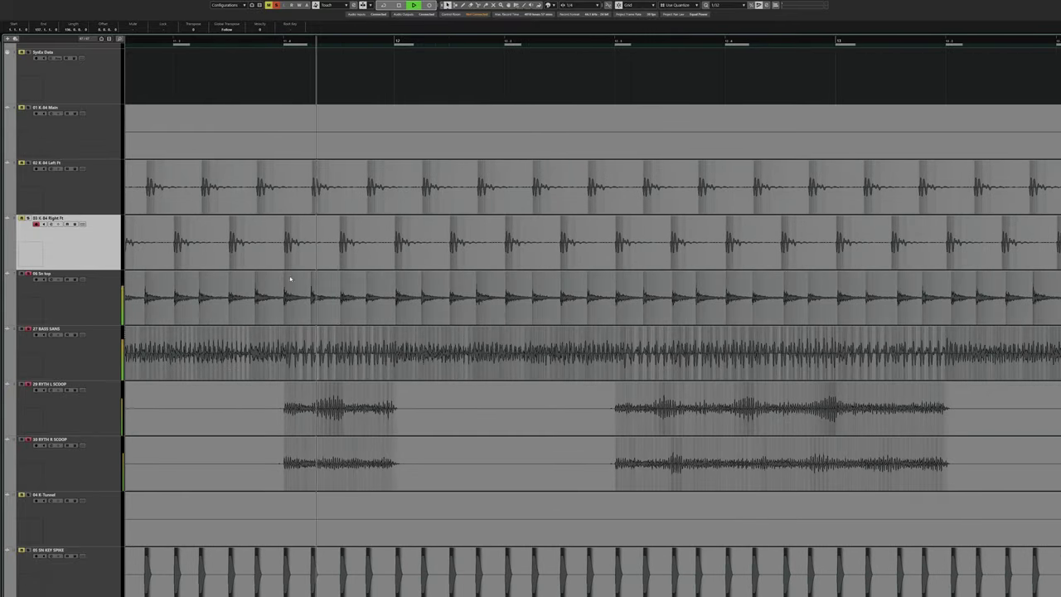
pyautogui.hscroll(3, 370, 367)
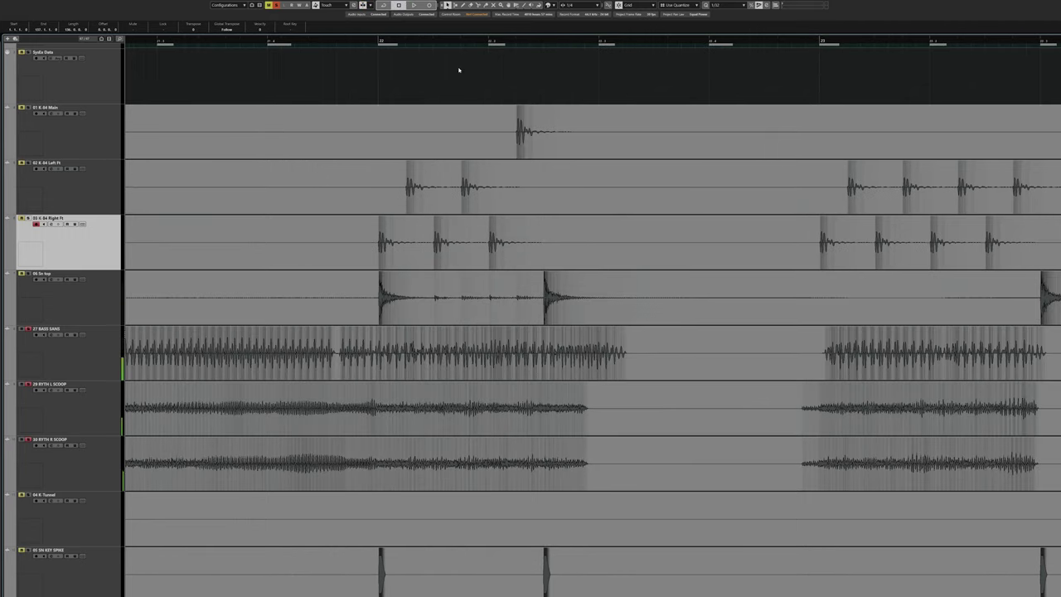
# Play back the soloed bass and rhythm guitars from just before bar 22, without the snare.
pyautogui.click(350, 41)
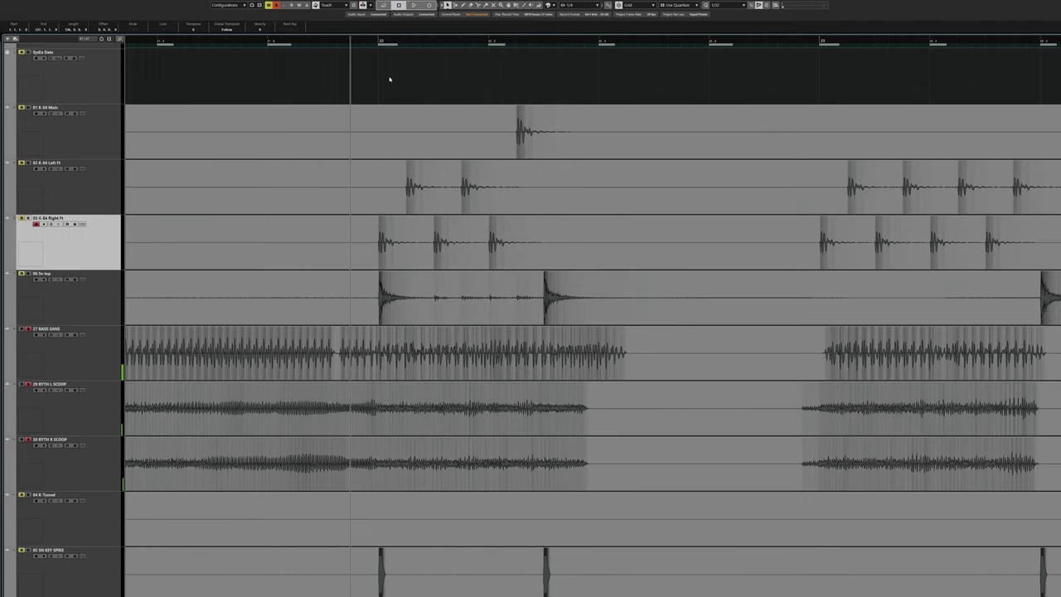
pyautogui.press('space')
pyautogui.press('space')
pyautogui.press('space')
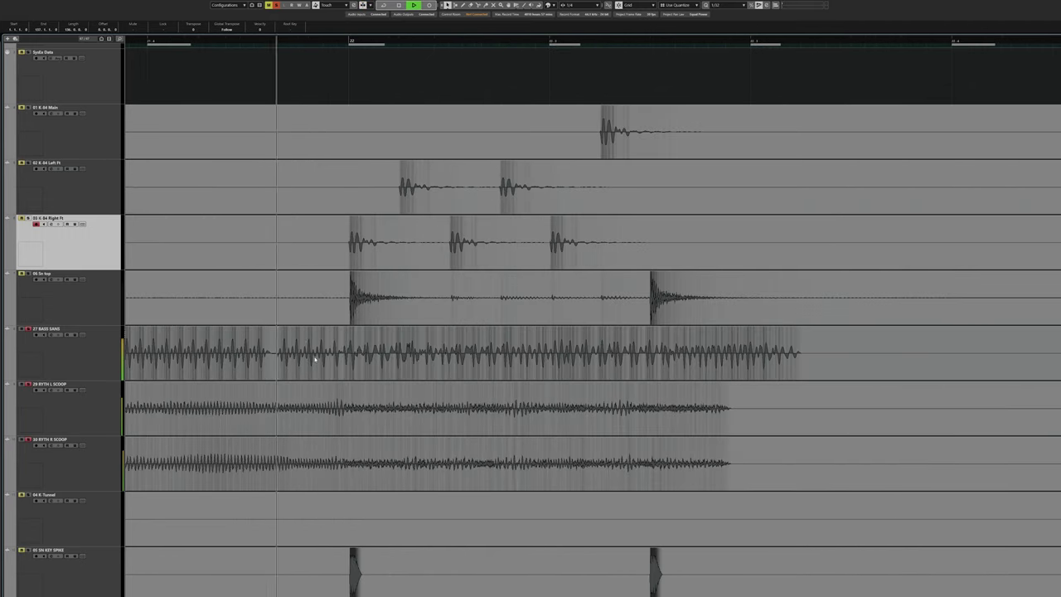
pyautogui.hscroll(4, 405, 395)
pyautogui.press('space')
# Examine the bass and rhythm guitar starts against the kicks, snare and grid in bars 23 to 25 and past bar 35.
pyautogui.hscroll(3, 539, 398)
pyautogui.click(465, 37)
pyautogui.hscroll(3, 478, 377)
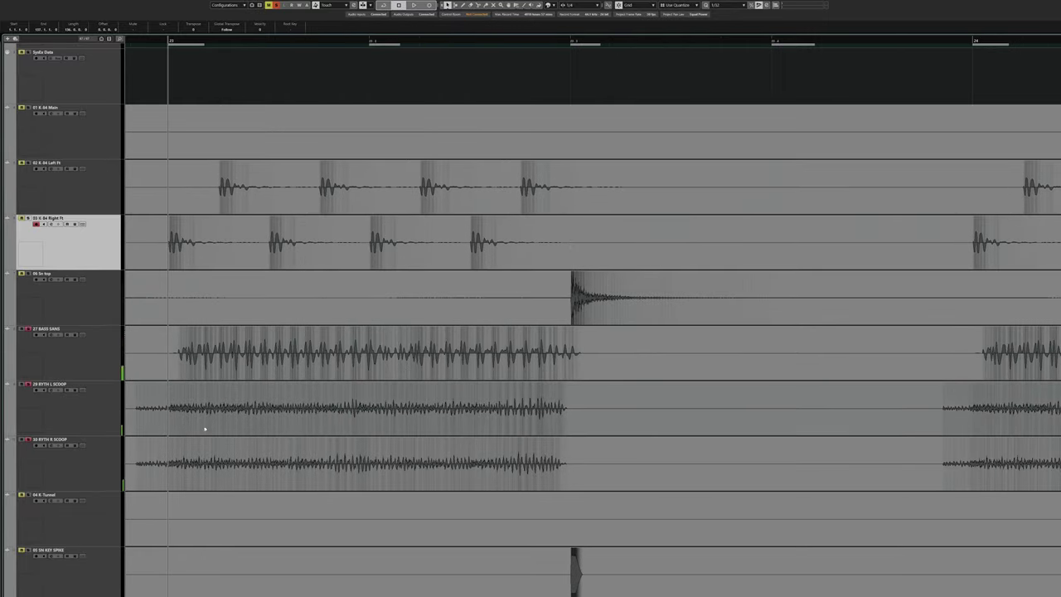
pyautogui.hscroll(1, 689, 426)
pyautogui.hscroll(2, 802, 459)
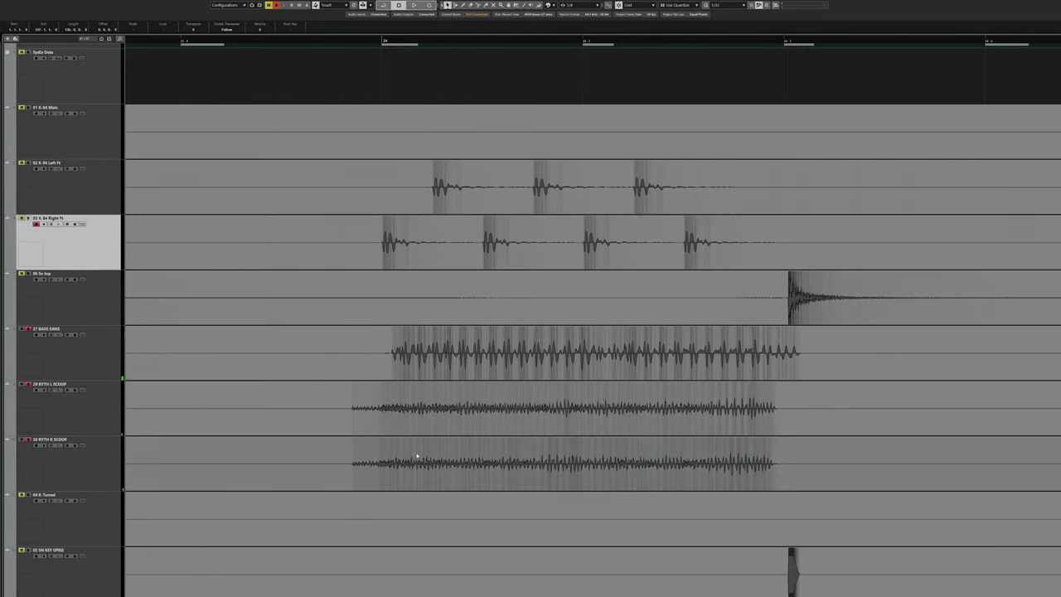
pyautogui.hscroll(6, 499, 436)
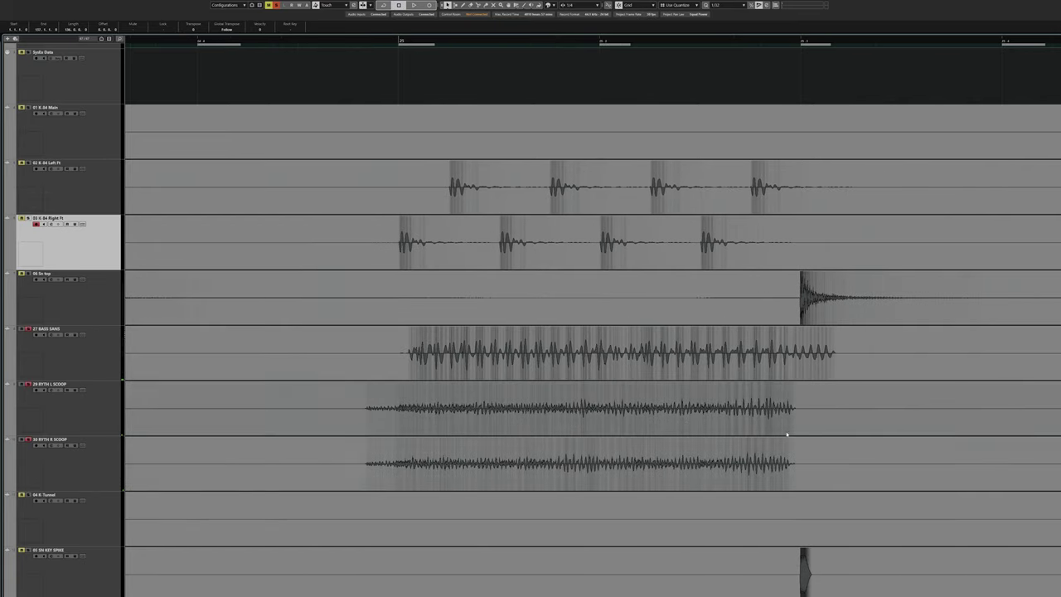
pyautogui.scroll(-4, 638, 458)
pyautogui.hscroll(15, 632, 459)
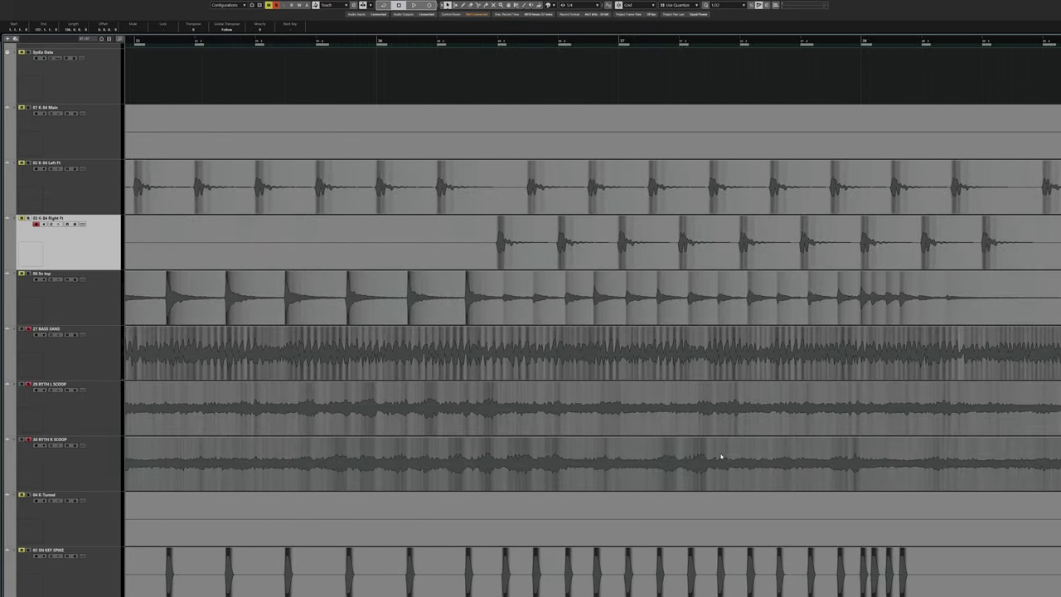
pyautogui.hscroll(8, 712, 456)
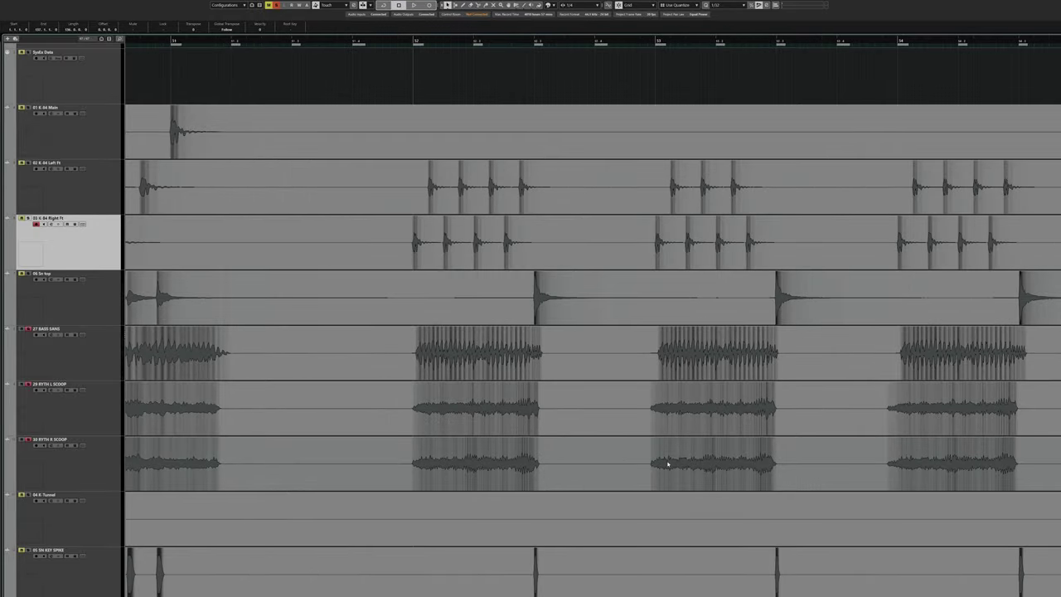
# Play back the rhythm guitars without the bass, and then the bass soloed on its own, over the same riff.
pyautogui.hscroll(1, 668, 457)
pyautogui.click(28, 330)
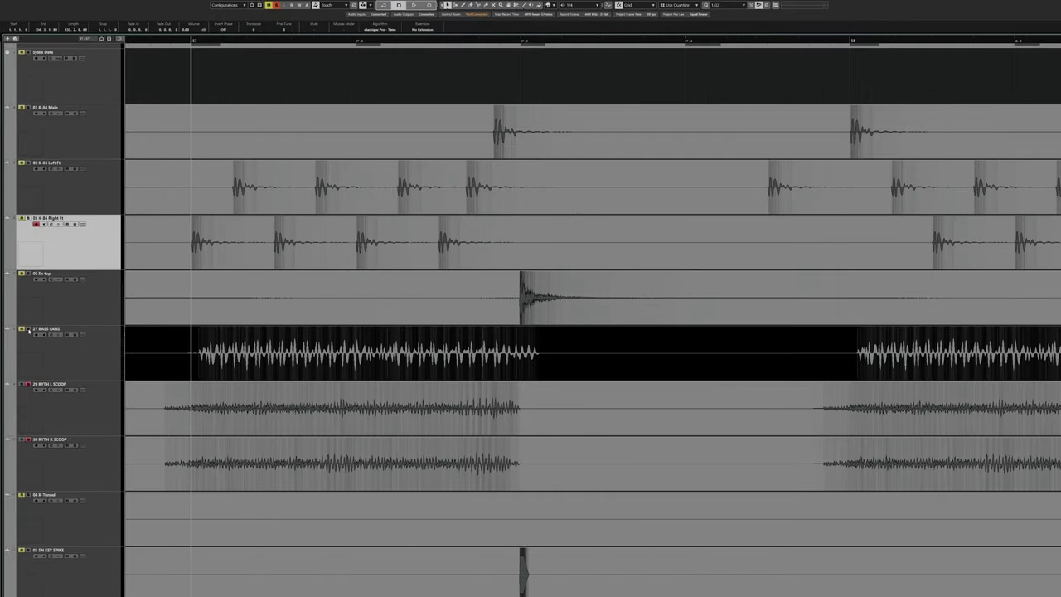
pyautogui.press('space')
pyautogui.press('space')
pyautogui.scroll(2, 240, 443)
pyautogui.press('space')
pyautogui.scroll(-4, 222, 442)
pyautogui.scroll(1, 207, 432)
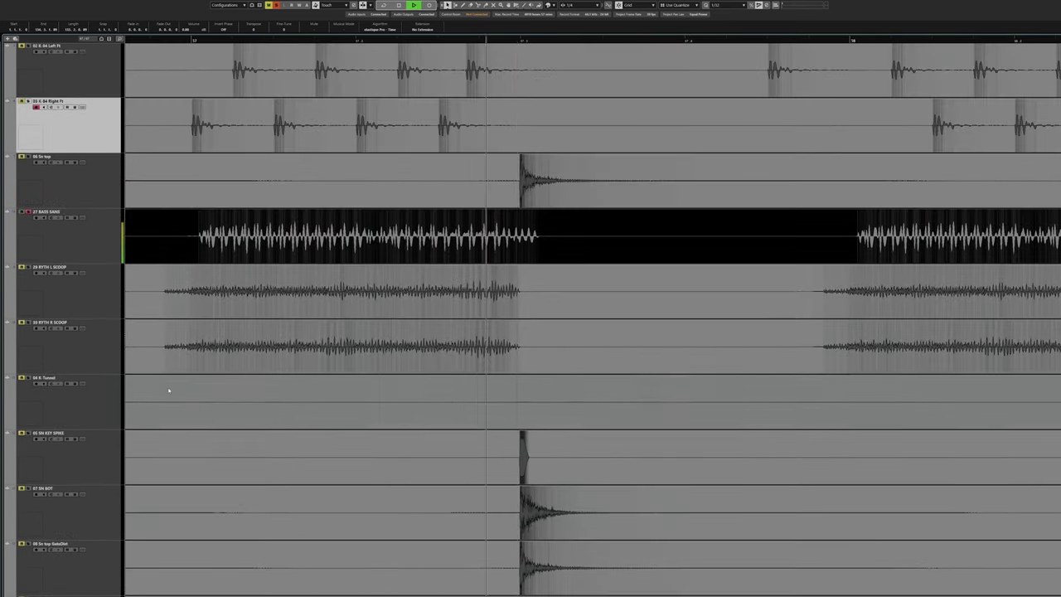
pyautogui.press('space')
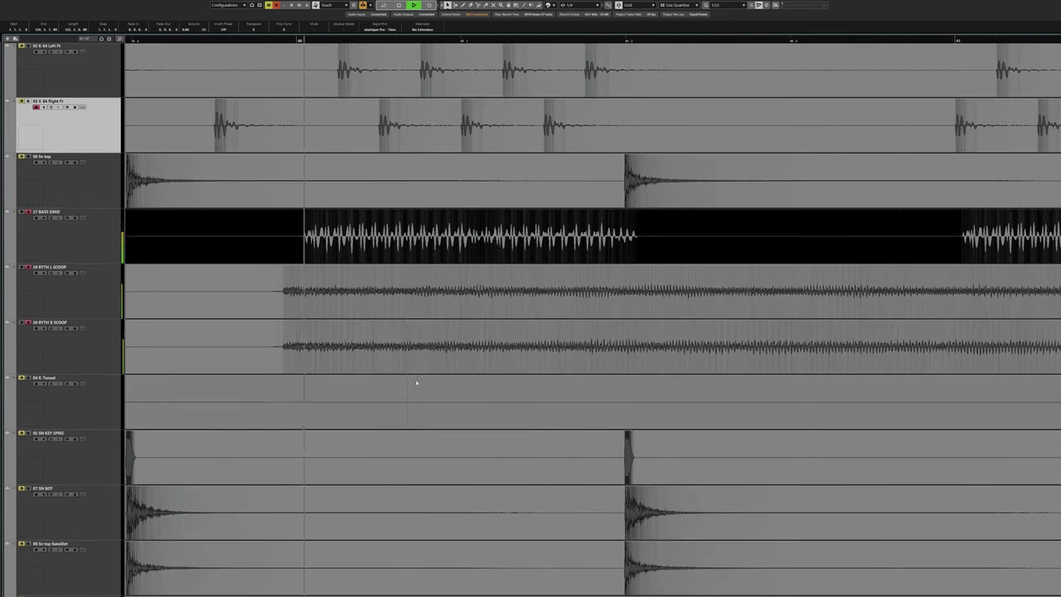
# Play back the soloed bass and both rhythm guitars together through the held guitar notes from bar 60.
pyautogui.press('g')
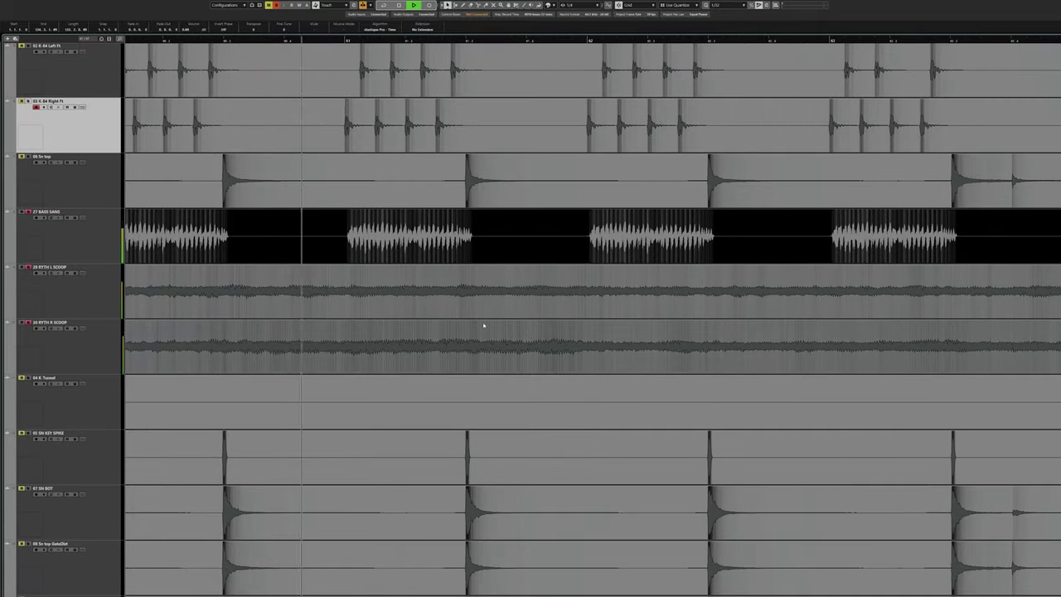
pyautogui.press('g')
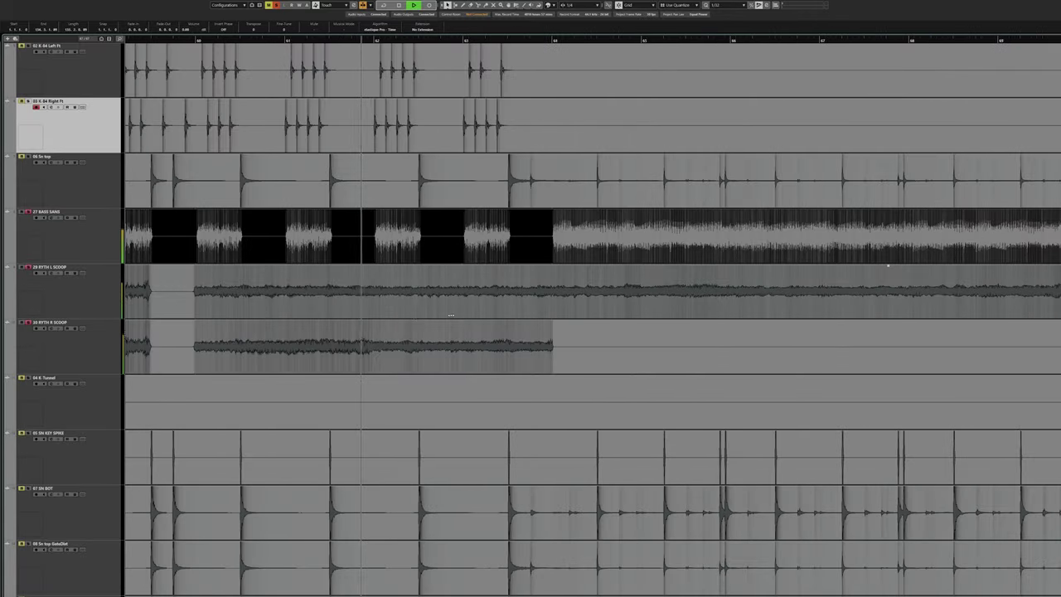
pyautogui.scroll(4, 390, 305)
pyautogui.press('h')
pyautogui.press('space')
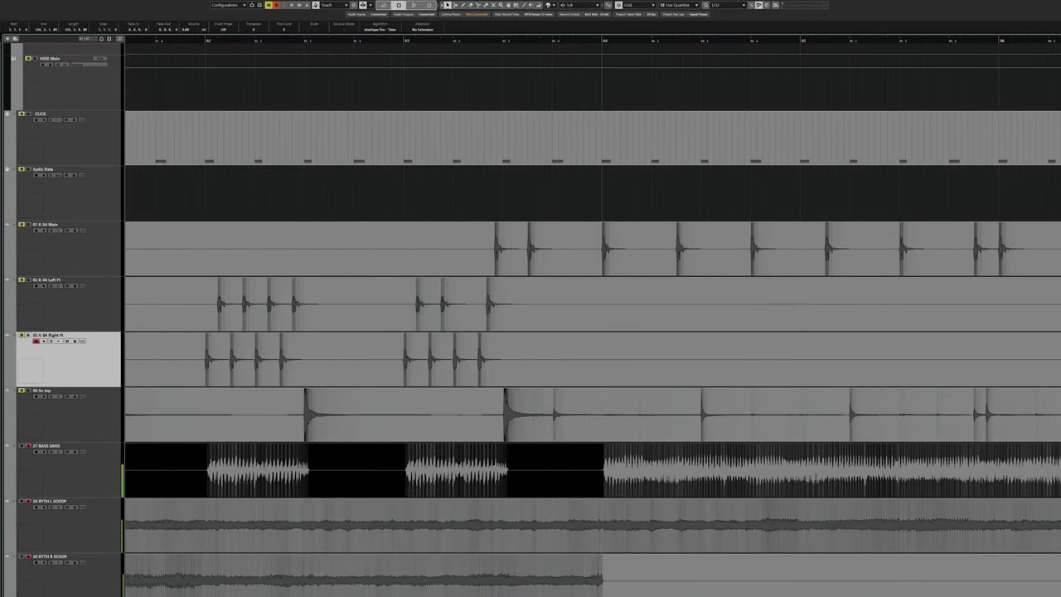
# Switch to the other song's project and play back its drums, bass DI and guitar DIs from bar 11.
pyautogui.hotkey('alt', 'Tab')
pyautogui.moveTo(381, 207); pyautogui.dragTo(431, 208)
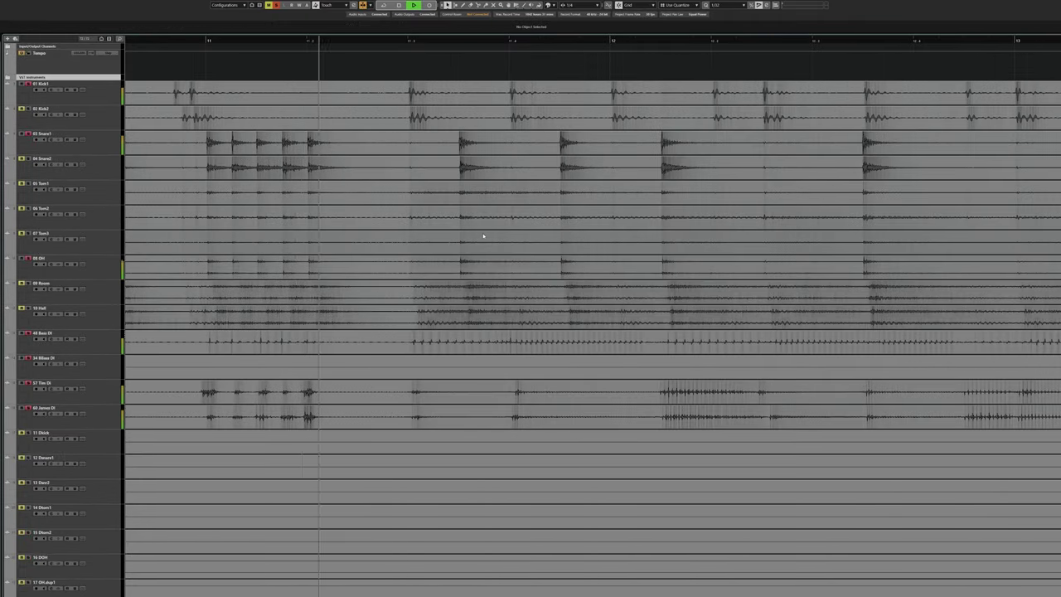
pyautogui.moveTo(509, 40); pyautogui.dragTo(403, 134)
pyautogui.press('space')
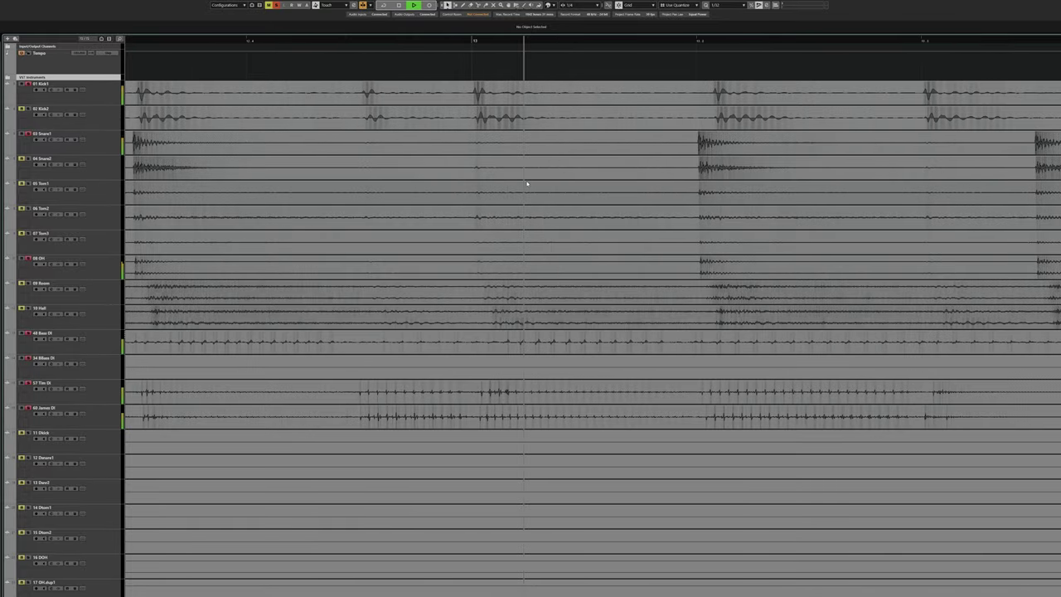
# Select the Snare1 event and both kick events and compare their hits with the grid at bar 13, beat 2.
pyautogui.click(597, 41)
pyautogui.press('h')
pyautogui.press('h')
pyautogui.press('h')
pyautogui.click(433, 150)
pyautogui.press('g')
pyautogui.press('g')
pyautogui.press('g')
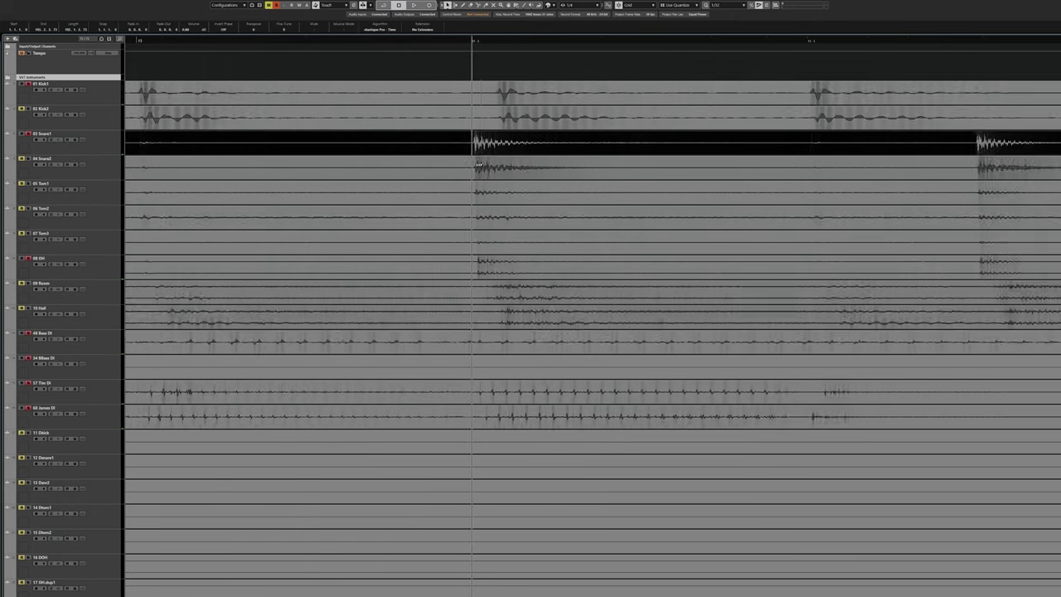
pyautogui.moveTo(520, 61); pyautogui.dragTo(490, 151)
pyautogui.press('space')
pyautogui.press('space')
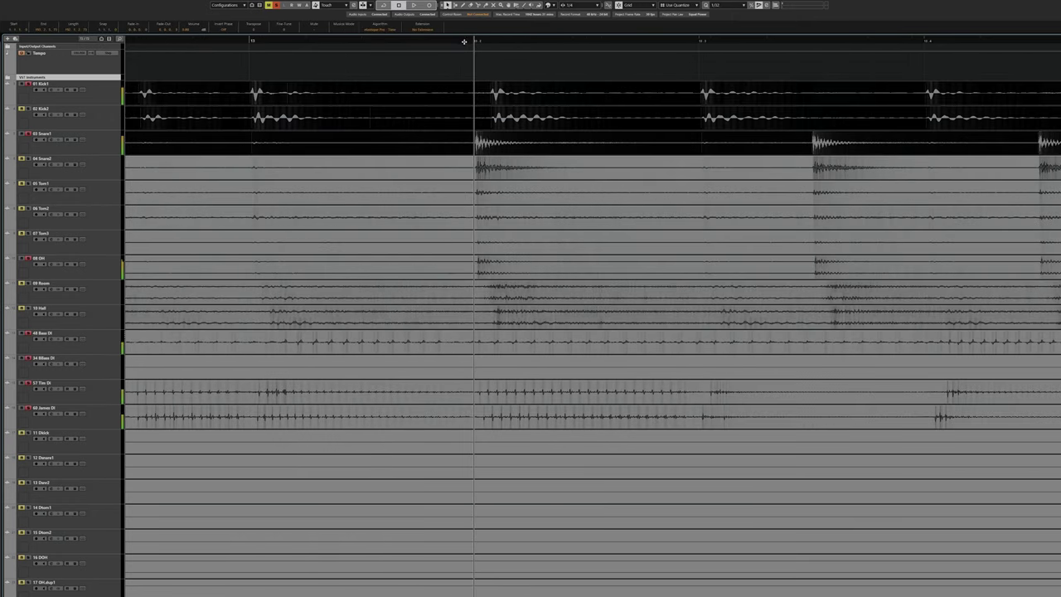
# Place the cursor at successive beats and off-beats from bar 13, beat 3 into bar 14 to check kick and snare timing.
pyautogui.hscroll(3, 500, 120)
pyautogui.click(416, 48)
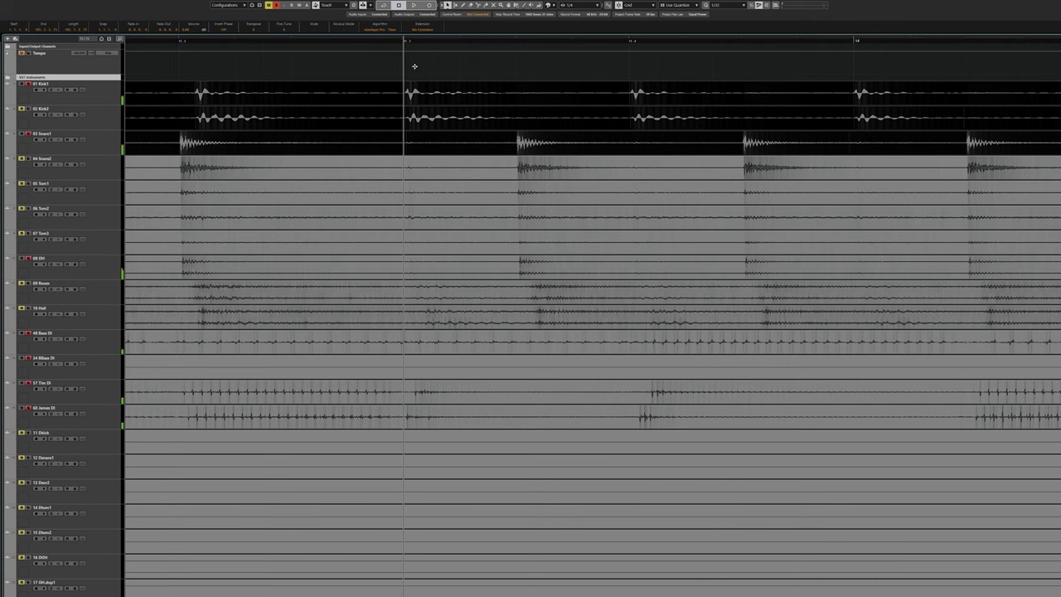
pyautogui.click(514, 45)
pyautogui.hscroll(2, 481, 41)
pyautogui.click(433, 41)
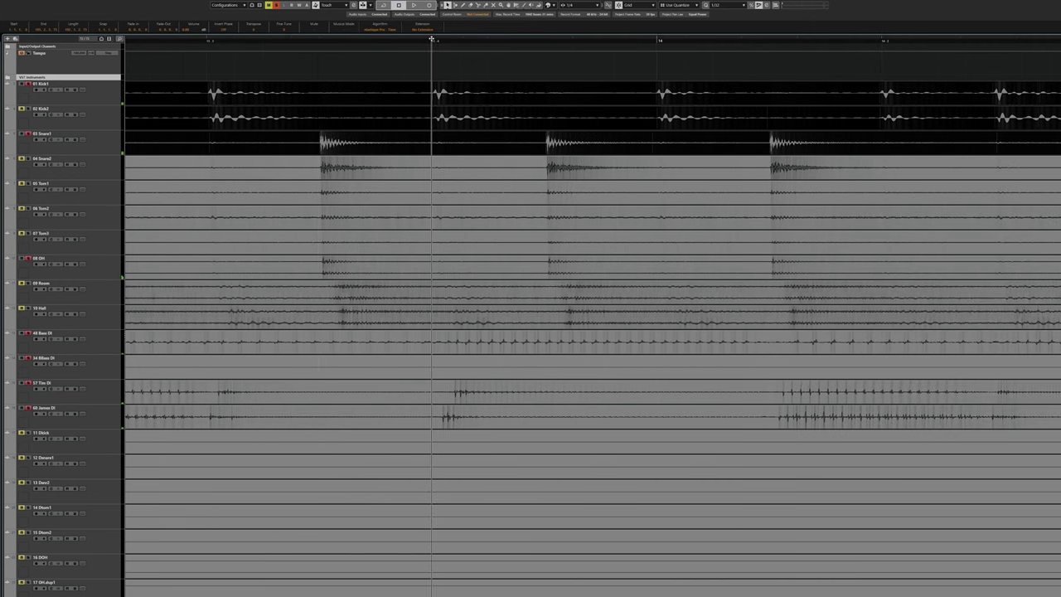
pyautogui.click(546, 41)
pyautogui.hscroll(2, 458, 37)
pyautogui.click(460, 41)
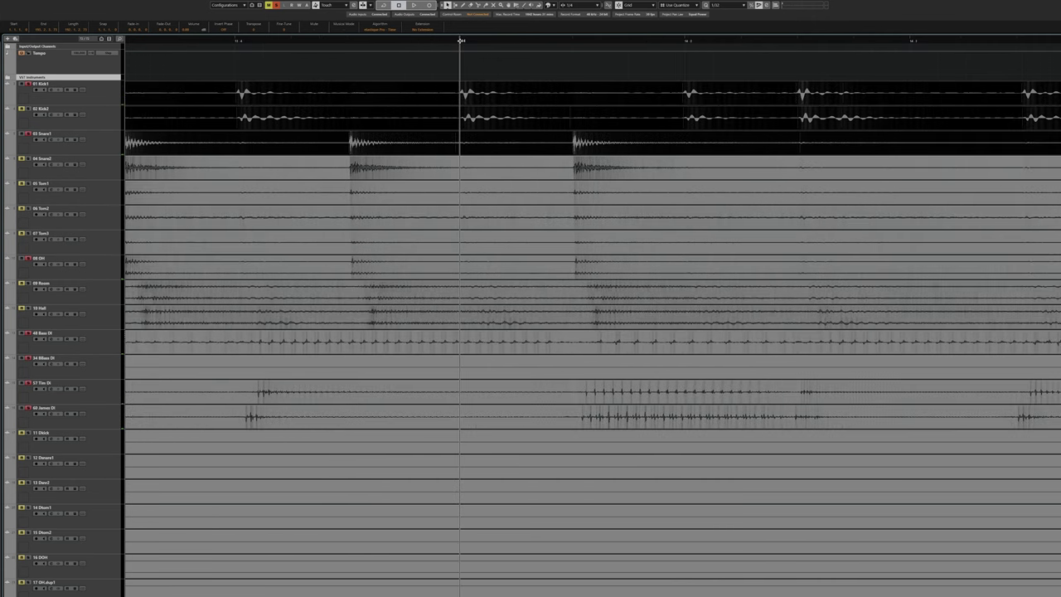
pyautogui.click(377, 41)
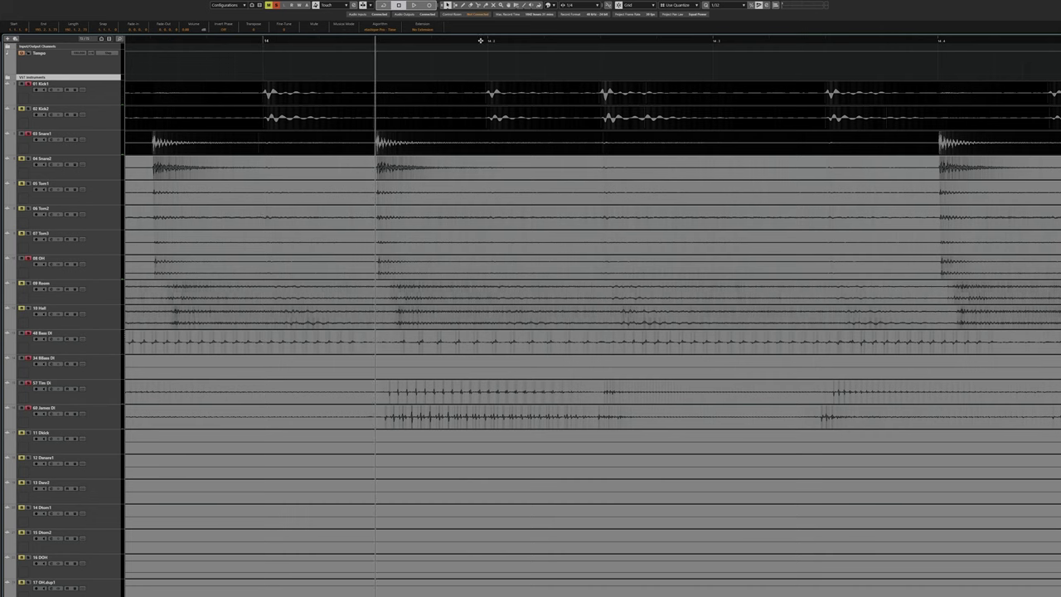
# Check the remaining kick and snare hits of bar 14 against the grid, up to the double snare hit in bar 15.
pyautogui.click(306, 40)
pyautogui.moveTo(520, 39); pyautogui.dragTo(542, 41)
pyautogui.hscroll(3, 543, 40)
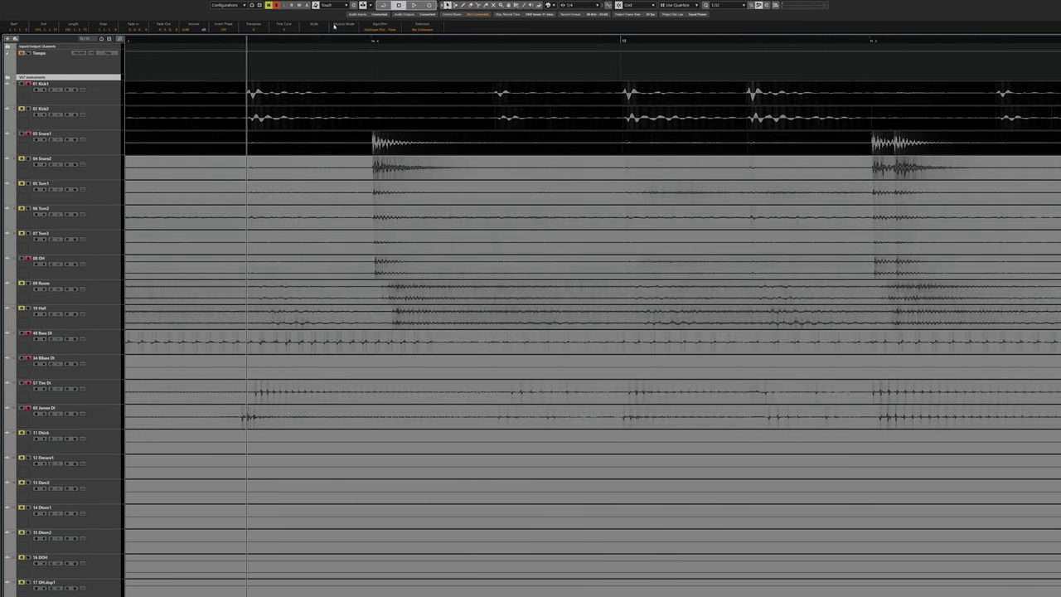
pyautogui.scroll(2, 535, 101)
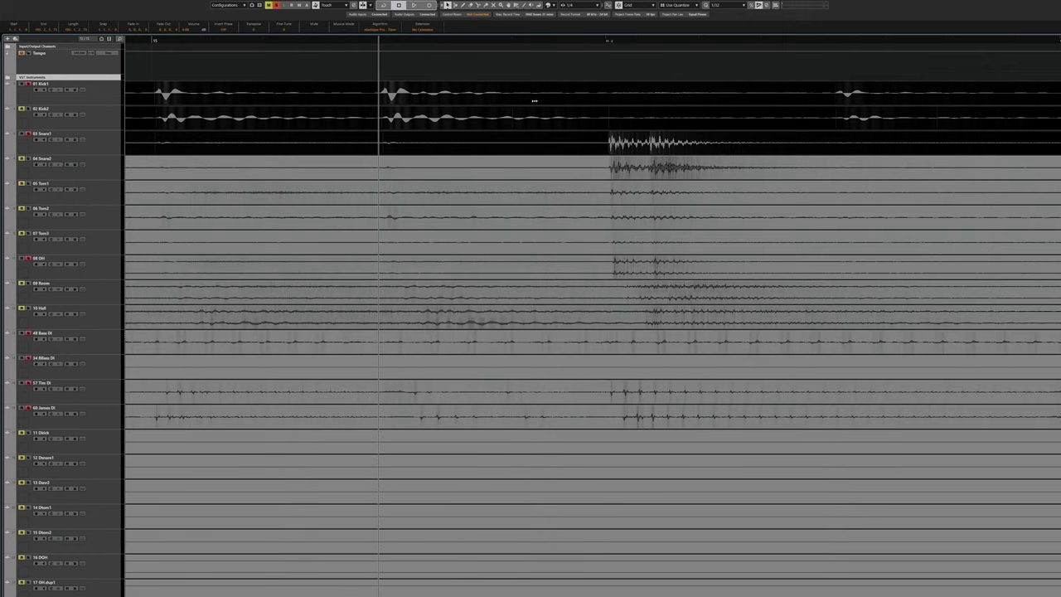
pyautogui.scroll(2, 512, 101)
pyautogui.scroll(-3, 470, 101)
pyautogui.click(575, 39)
pyautogui.hscroll(3, 530, 75)
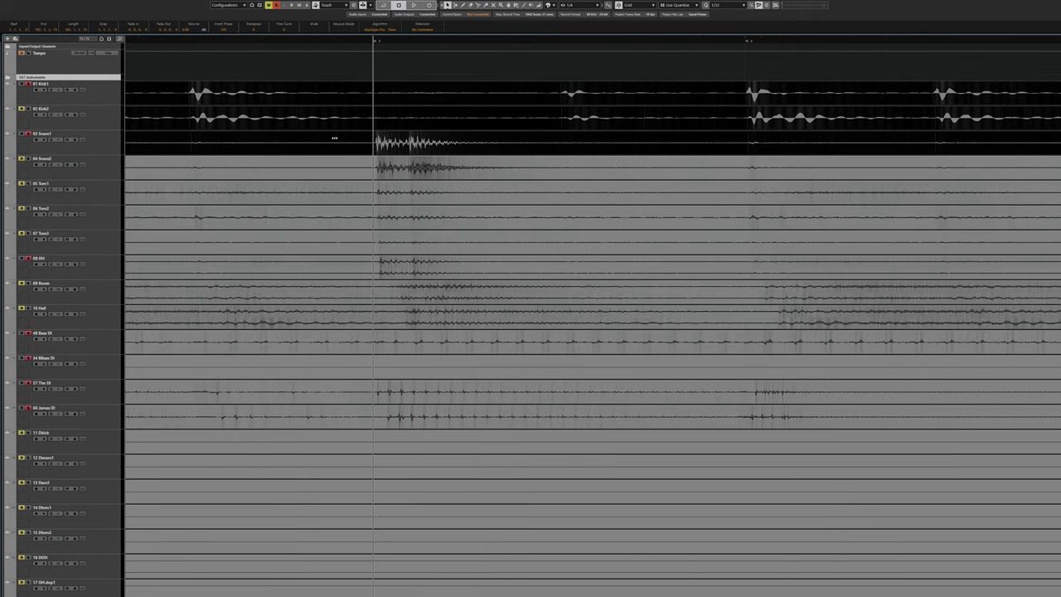
# Play back the double snare hit at bar 15, beat 2 and inspect its timing up close.
pyautogui.scroll(3, 391, 170)
pyautogui.press('space')
pyautogui.press('space')
pyautogui.scroll(-3, 423, 168)
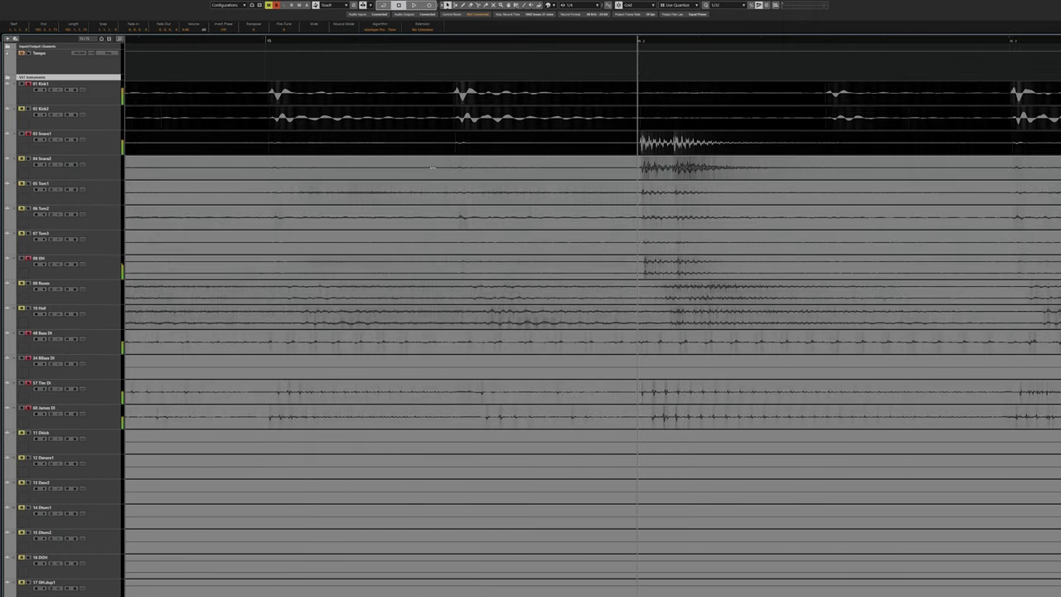
pyautogui.hscroll(3, 431, 168)
pyautogui.scroll(1, 347, 145)
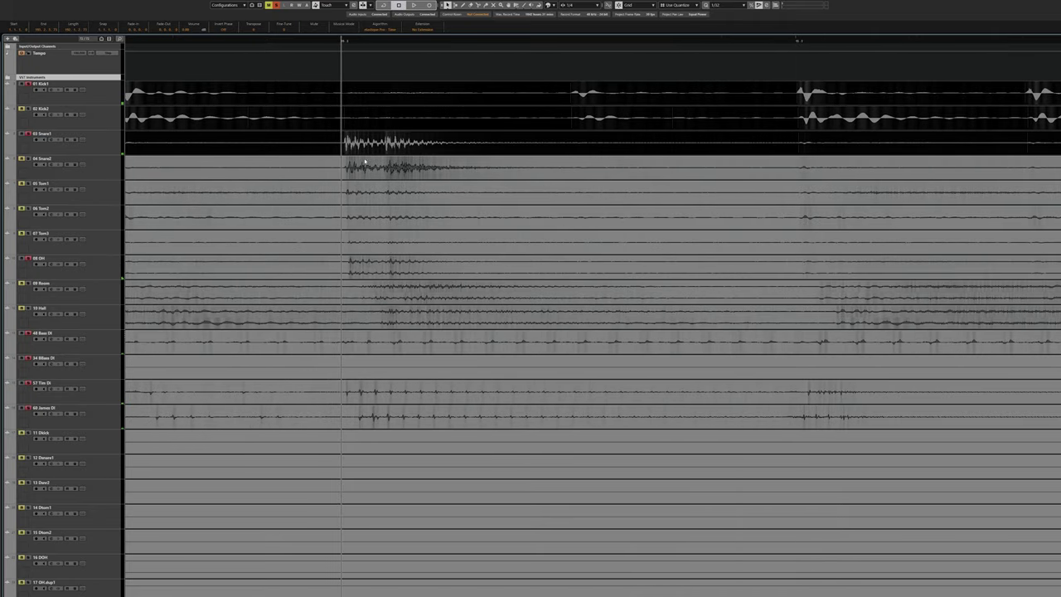
pyautogui.moveTo(377, 39); pyautogui.dragTo(351, 40)
pyautogui.press('space')
pyautogui.press('space')
# Survey the arrangement through to the song's end, and play back both drum kits together around bar 126.
pyautogui.scroll(-3, 497, 232)
pyautogui.hscroll(10, 538, 199)
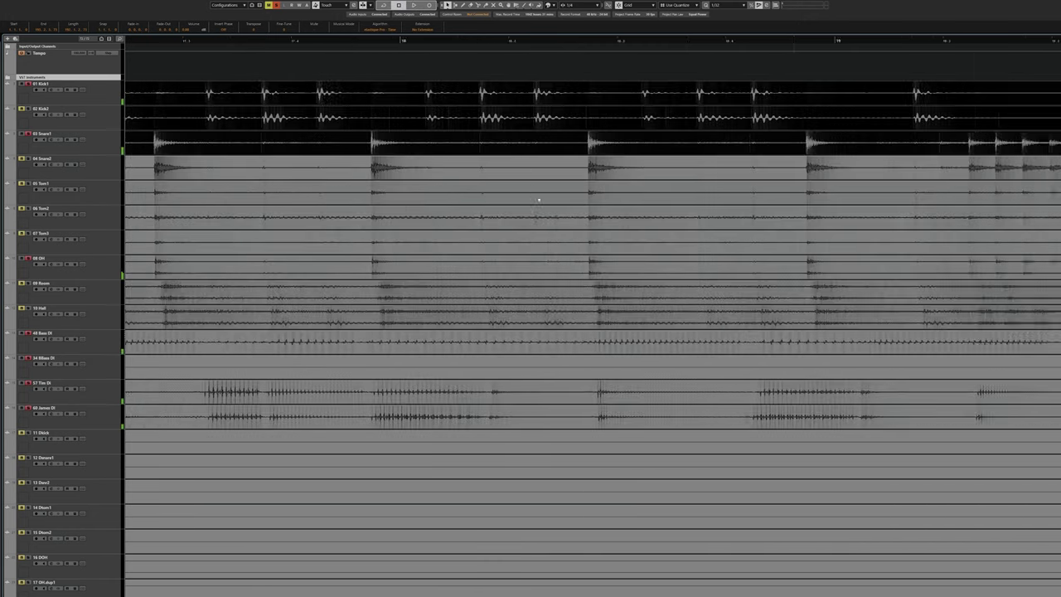
pyautogui.scroll(-4, 614, 222)
pyautogui.hscroll(15, 639, 230)
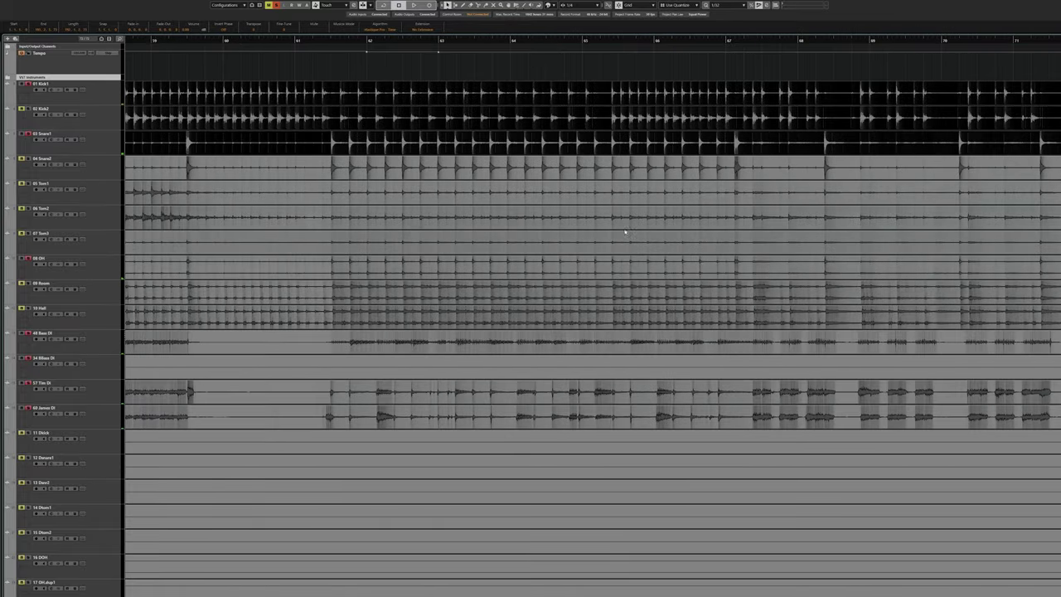
pyautogui.hscroll(10, 651, 239)
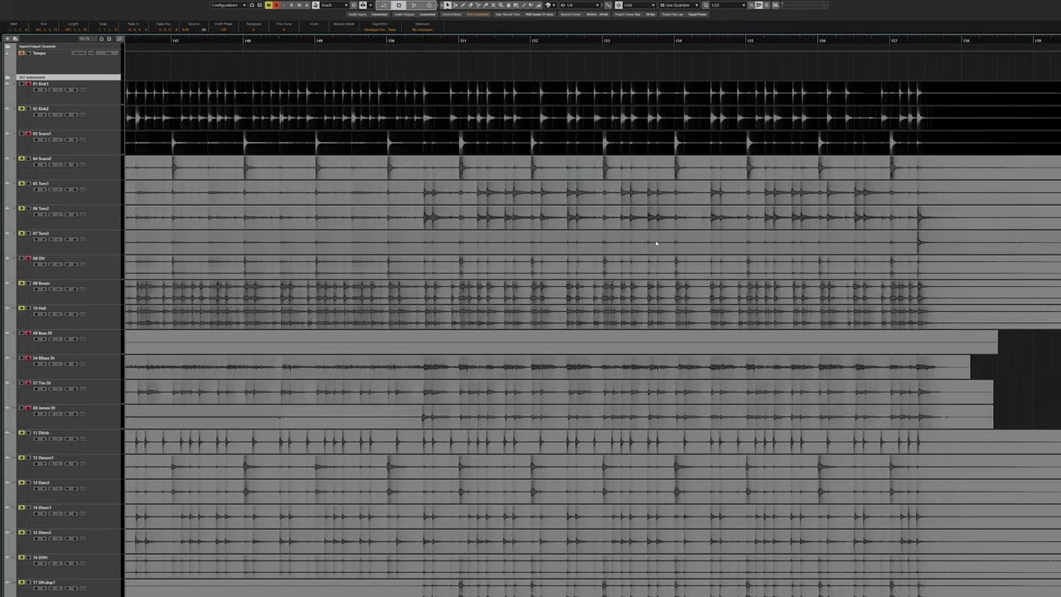
pyautogui.hscroll(-4, 638, 240)
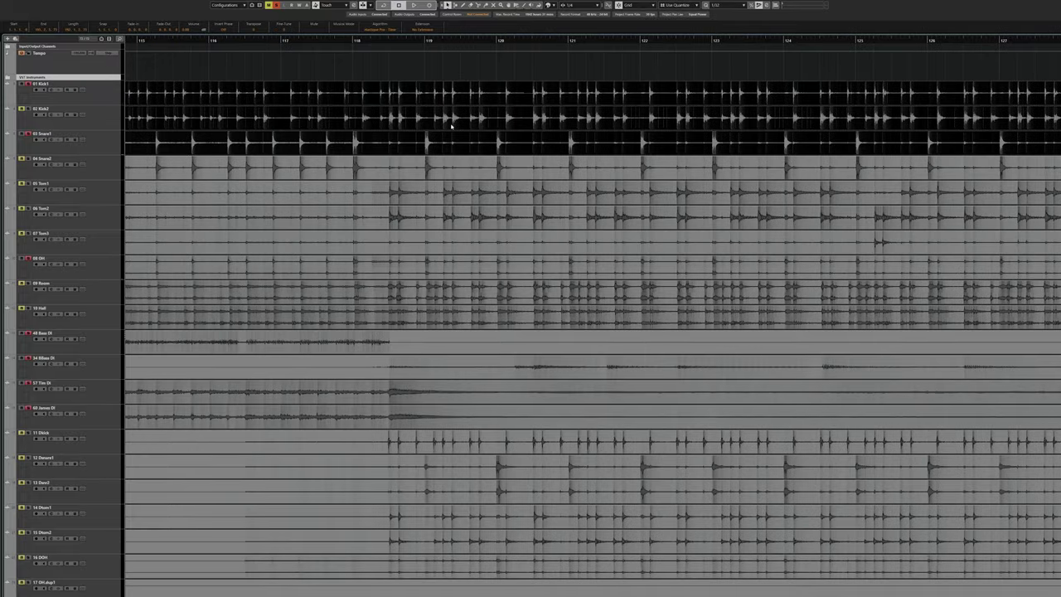
pyautogui.press('h')
pyautogui.press('h')
pyautogui.press('h')
pyautogui.press('space')
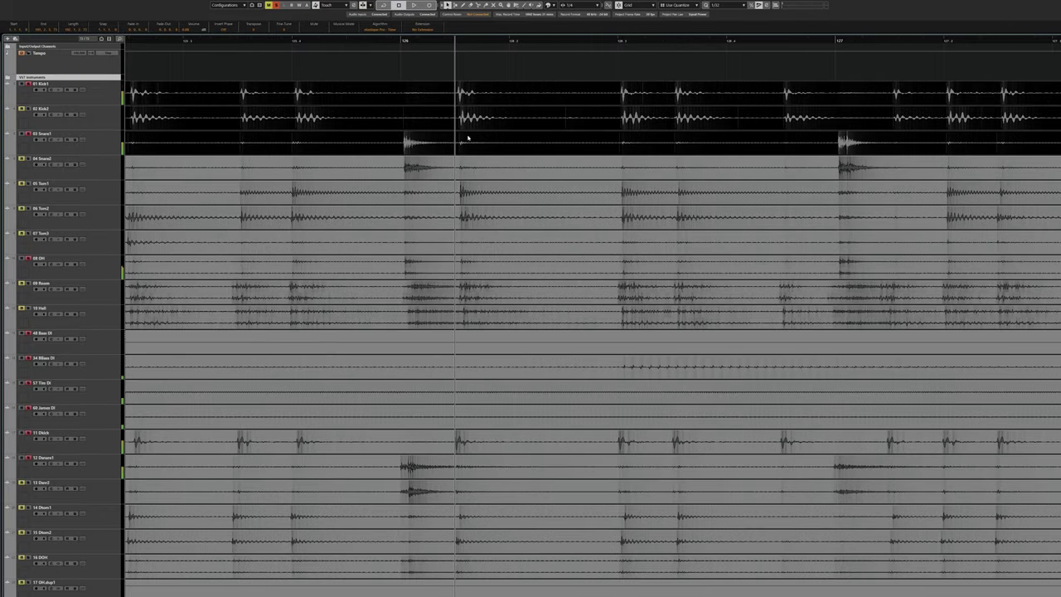
# Go through the snare, tom, overhead, room and bass events around bar 126 and back to the second kit's entry at bar 118.
pyautogui.click(470, 172)
pyautogui.click(462, 196)
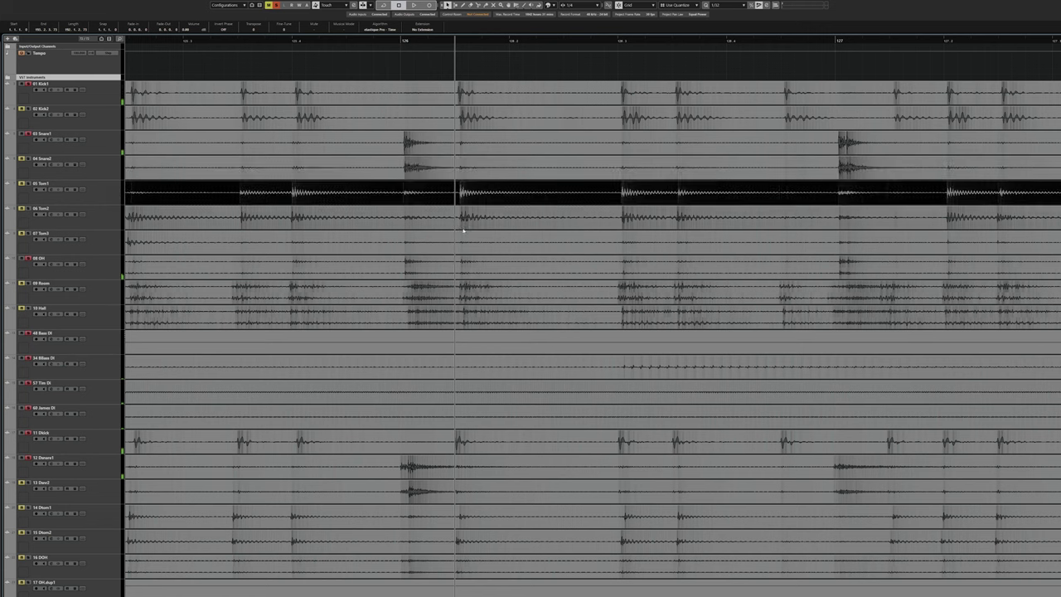
pyautogui.click(450, 220)
pyautogui.click(435, 243)
pyautogui.click(414, 270)
pyautogui.click(402, 291)
pyautogui.click(311, 345)
pyautogui.hscroll(-7, 298, 353)
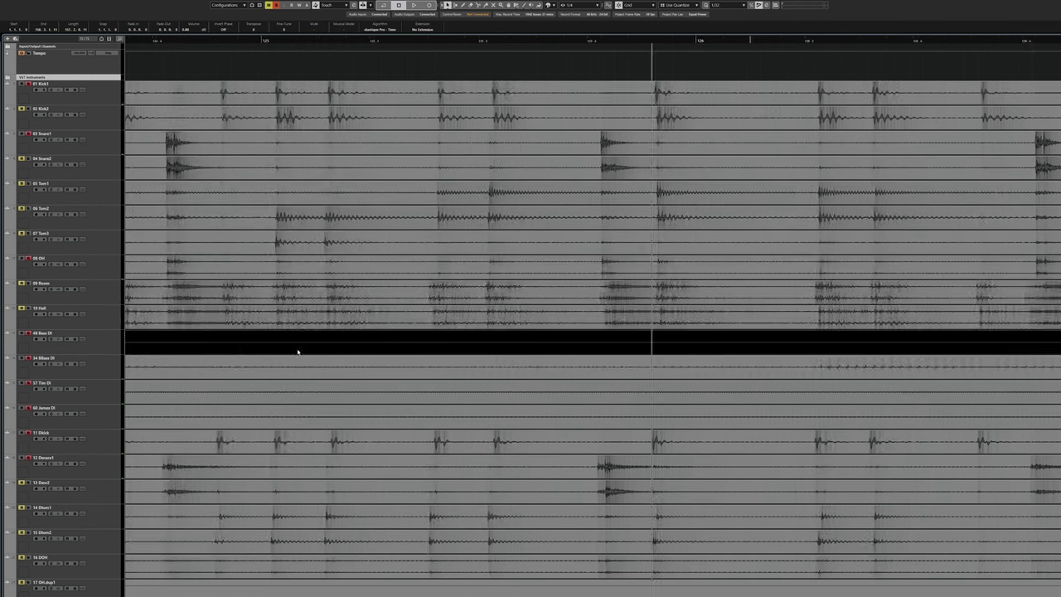
pyautogui.scroll(-2, 497, 348)
pyautogui.hscroll(-5, 522, 346)
pyautogui.scroll(-6, 428, 353)
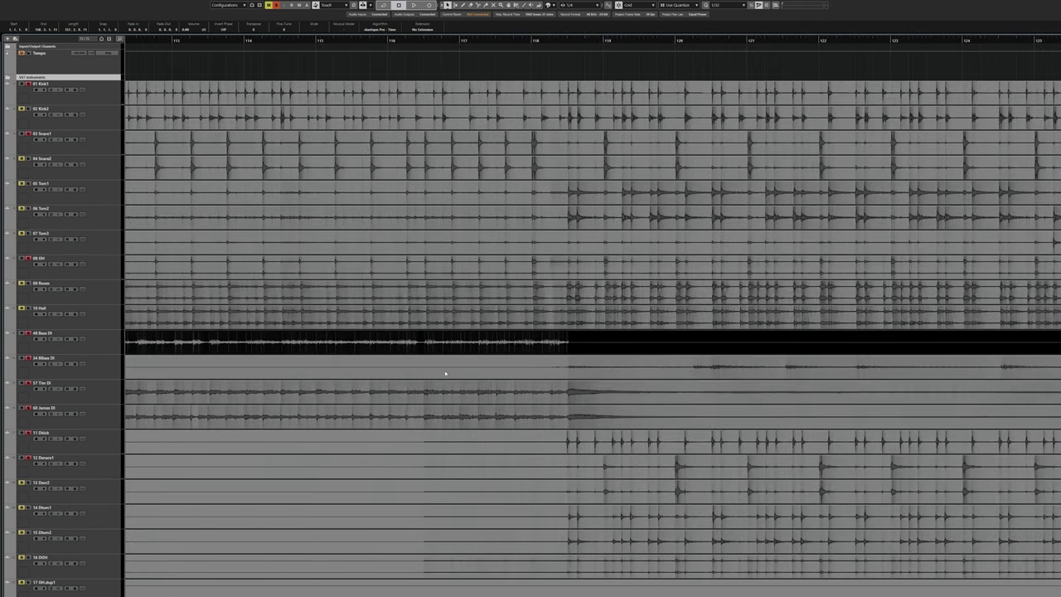
# Return to bar 11 with enlarged tracks and play back the bass DI together with the guitar DIs and drums.
pyautogui.click(444, 373)
pyautogui.scroll(-10, 628, 363)
pyautogui.moveTo(316, 357)
pyautogui.mouseDown()
pyautogui.moveTo(315, 329)
pyautogui.moveTo(316, 346)
pyautogui.mouseUp()
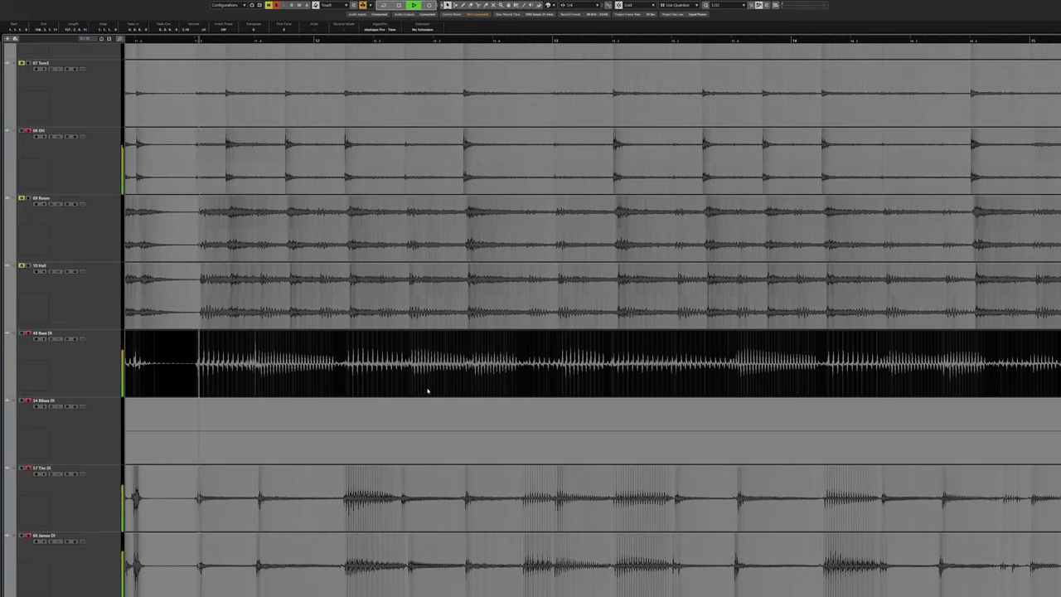
pyautogui.press('space')
# Place the cursor at successive note starts from bar 11, beat 3 to bar 13 to compare bass and guitar timing.
pyautogui.click(195, 40)
pyautogui.click(257, 41)
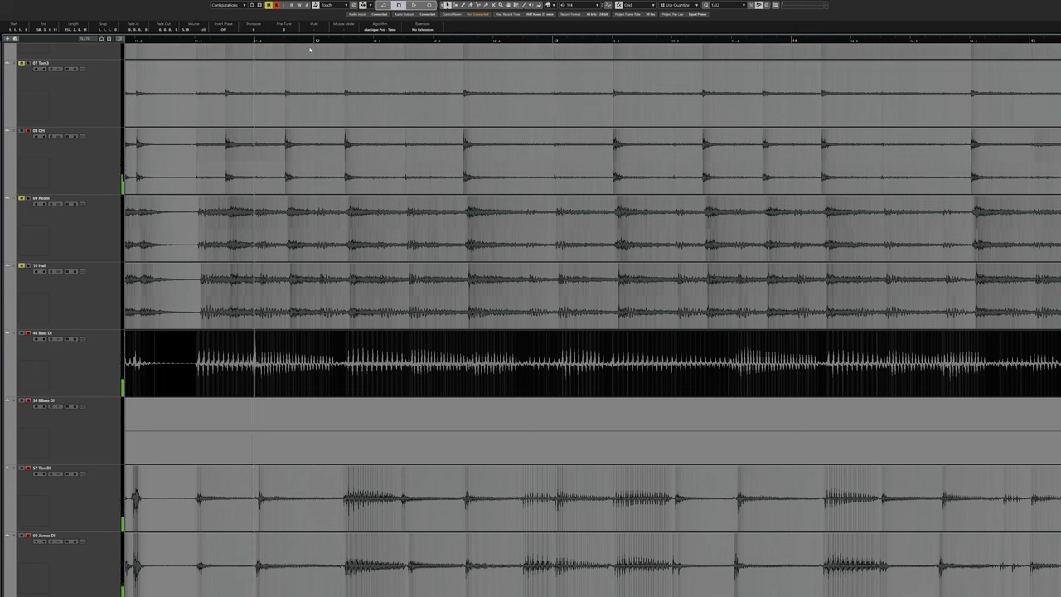
pyautogui.click(345, 41)
pyautogui.click(404, 40)
pyautogui.hscroll(4, 348, 40)
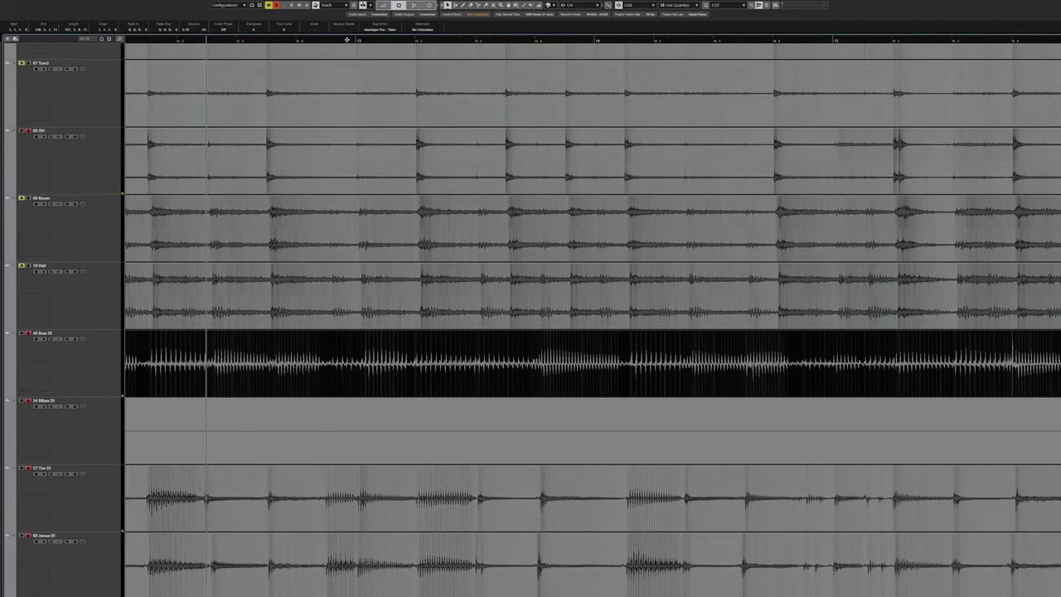
pyautogui.click(237, 40)
pyautogui.click(359, 41)
pyautogui.hscroll(2, 417, 93)
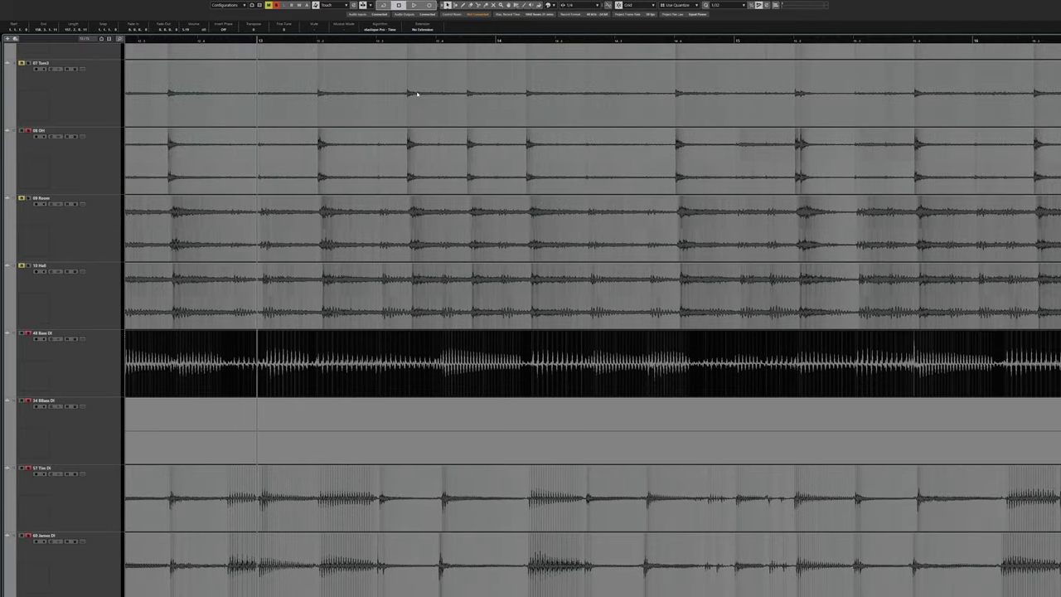
# Play back the bass and guitar DIs with the drums from bar 13, beat 4 and examine their alignment through bar 14.
pyautogui.click(317, 40)
pyautogui.hscroll(4, 467, 128)
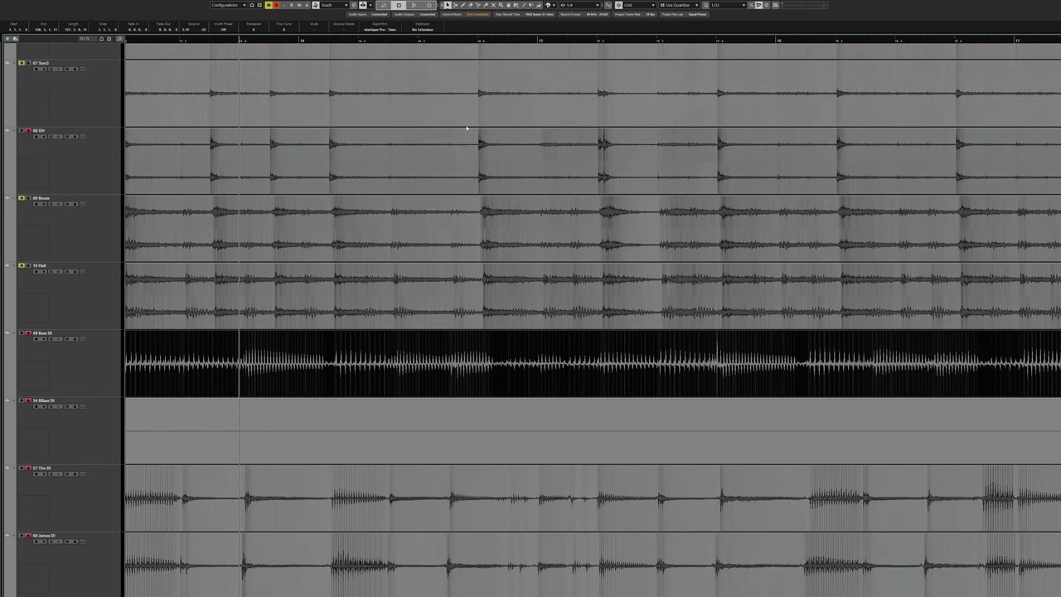
pyautogui.hscroll(2, 436, 135)
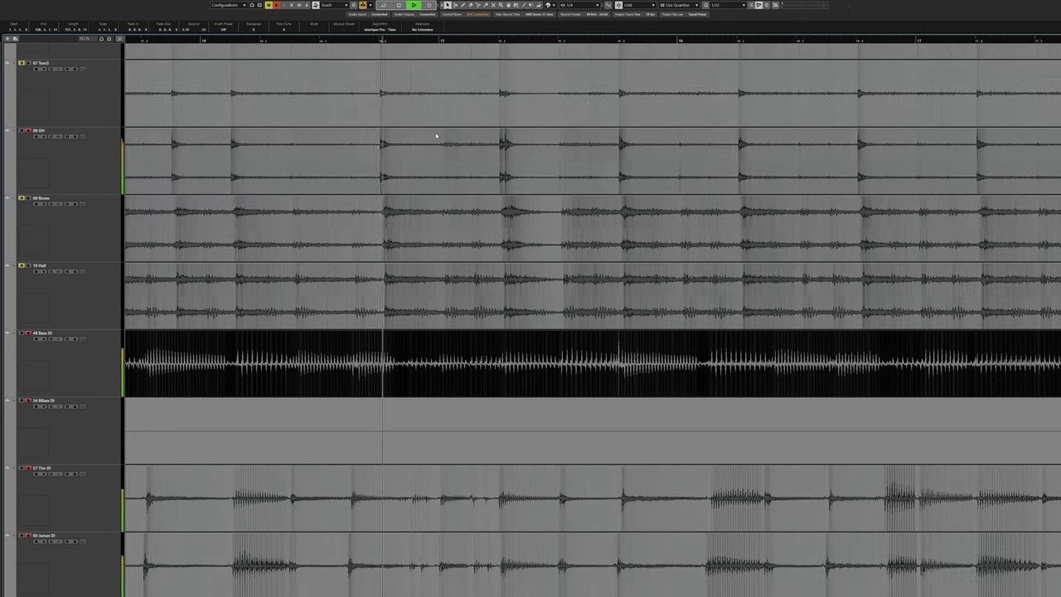
pyautogui.press('space')
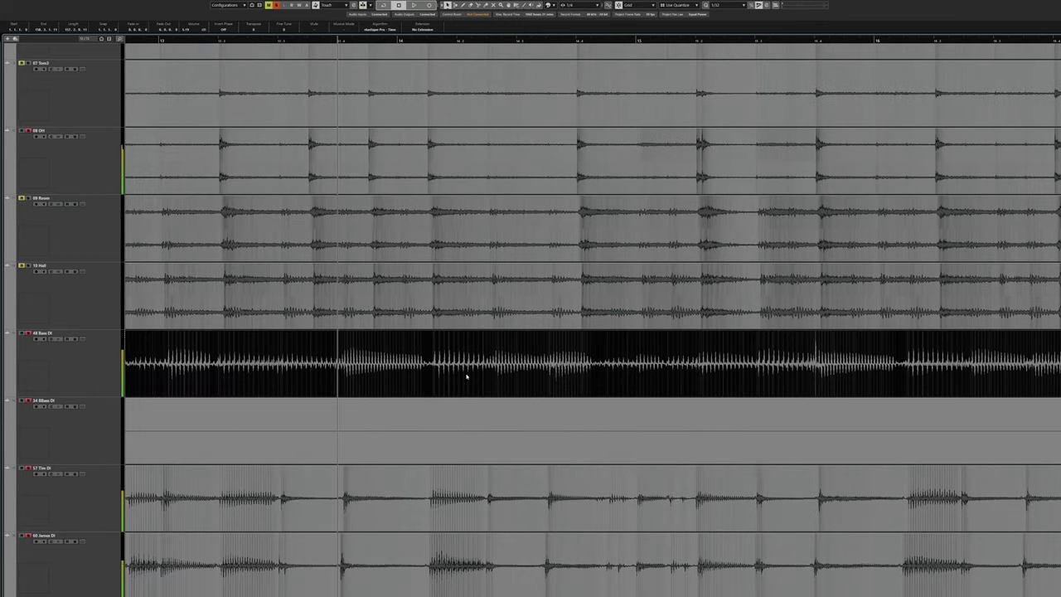
pyautogui.hscroll(4, 294, 520)
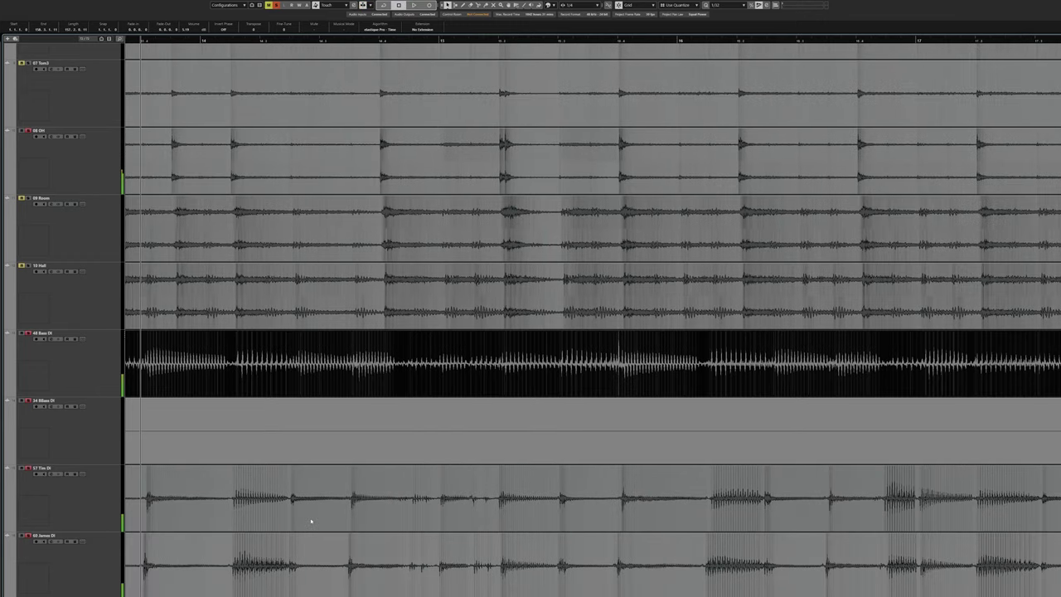
# Play back the drums, bass and guitar DIs around bar 14 and pick out the two guitar DI tracks for comparison.
pyautogui.click(306, 519)
pyautogui.press('space')
pyautogui.hscroll(2, 290, 530)
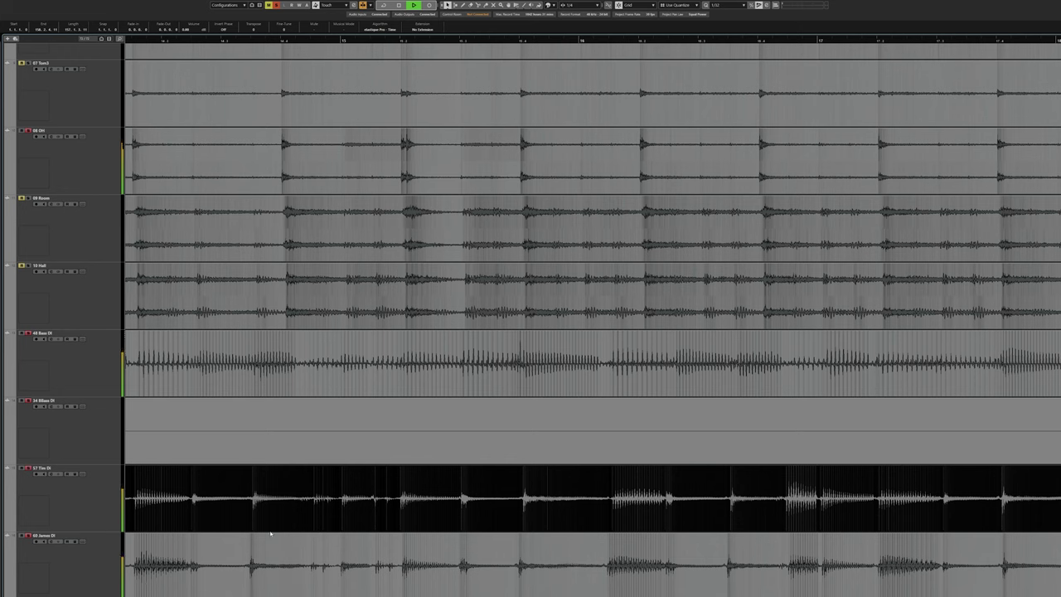
pyautogui.press('space')
pyautogui.click(102, 507)
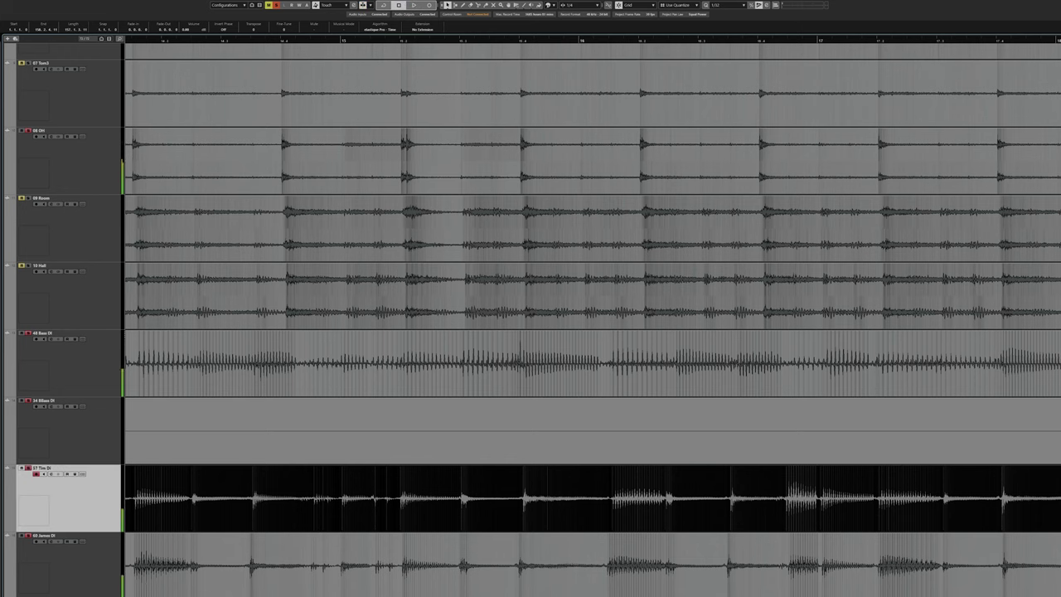
pyautogui.click(101, 572)
# Continue playback from bar 14 to bar 17 and compare the two guitar DIs with the bass and drums.
pyautogui.press('space')
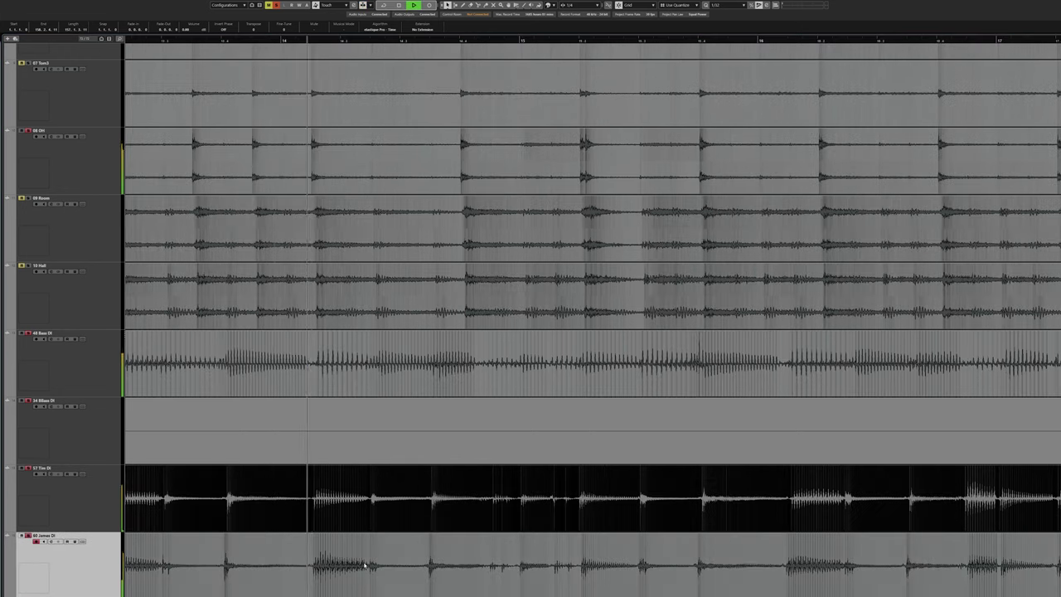
pyautogui.hscroll(2, 361, 565)
pyautogui.hscroll(3, 324, 508)
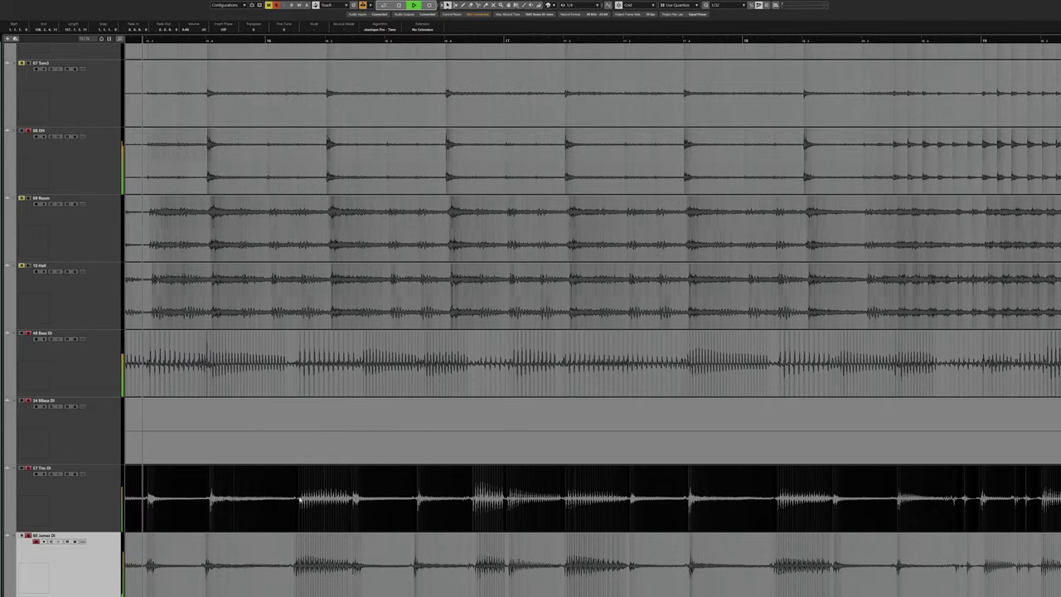
pyautogui.hscroll(2, 454, 506)
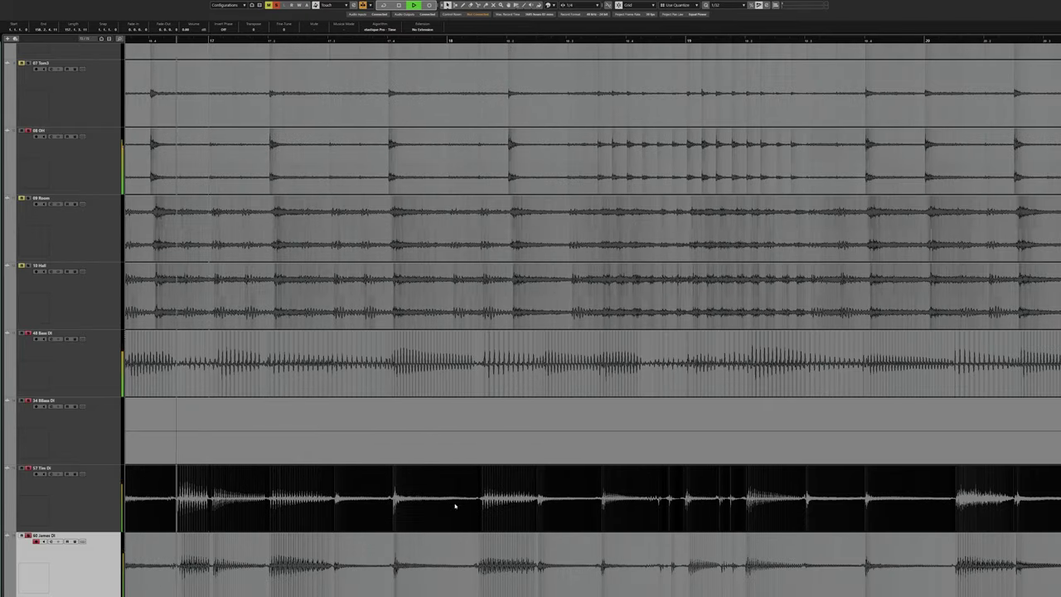
pyautogui.press('space')
# Switch to TierMaker and place the Underoath cover in the Mostly Natural tier, directly after the purple cover.
pyautogui.moveTo(410, 595)
pyautogui.click(444, 590)
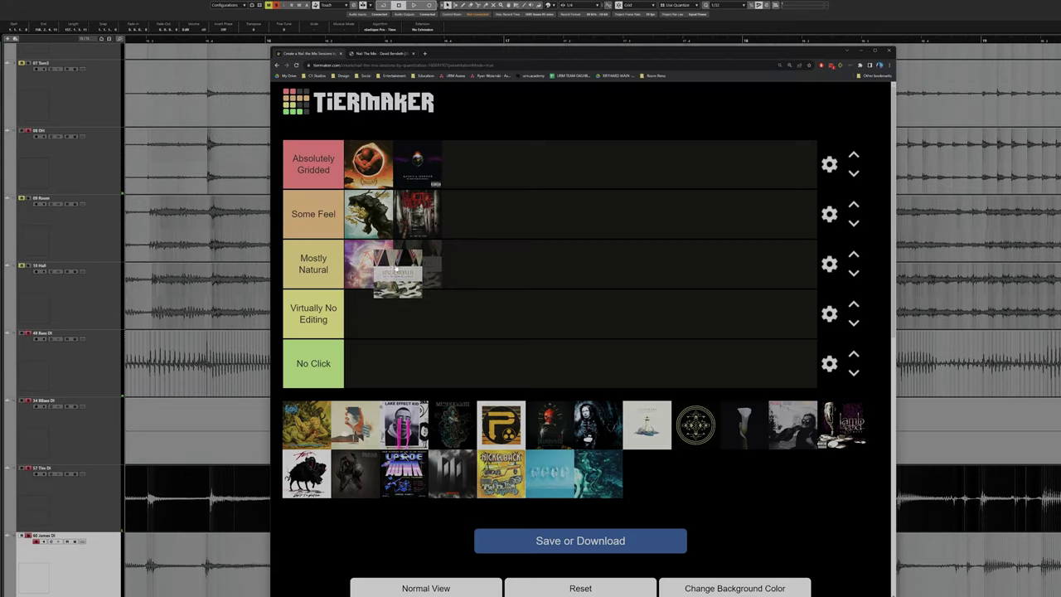
pyautogui.moveTo(400, 270); pyautogui.dragTo(368, 257)
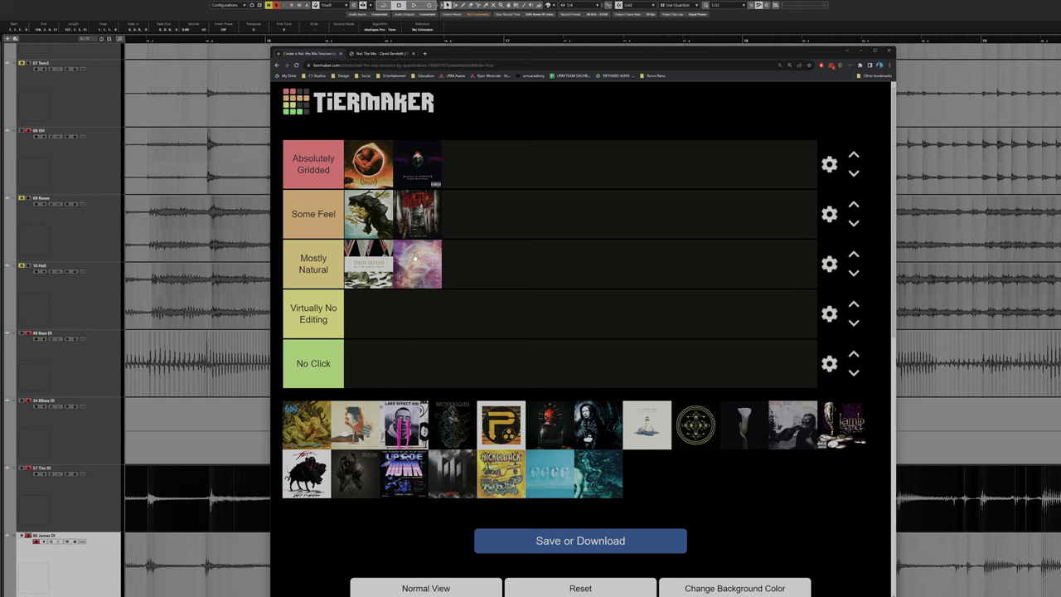
pyautogui.moveTo(414, 258); pyautogui.dragTo(394, 262)
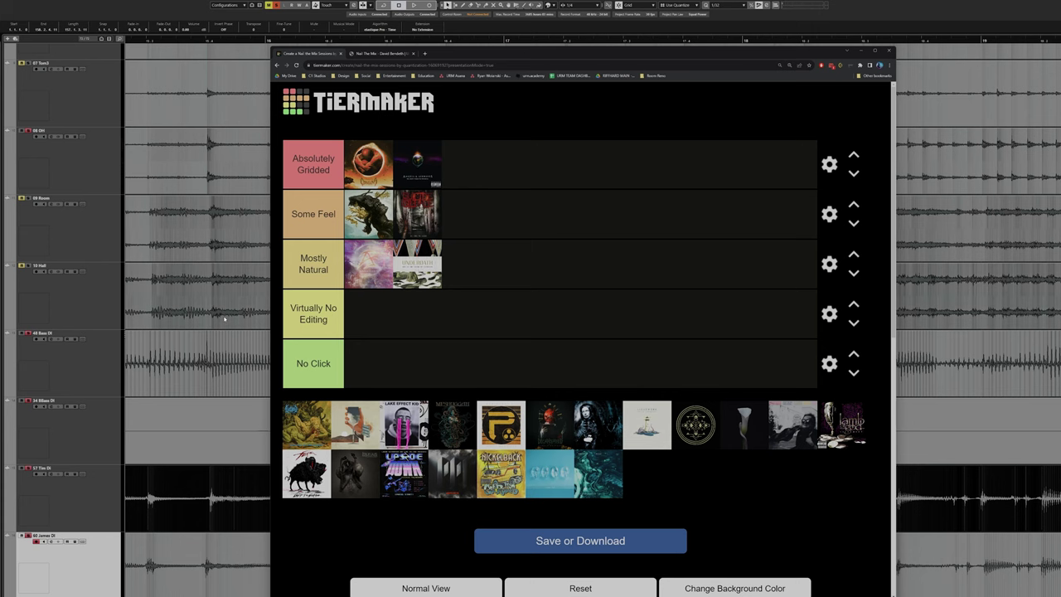
# Switch to the next song project and play back kick, snare, bass and guitar DIs from bar 21 into bar 22.
pyautogui.scroll(10, 187, 229)
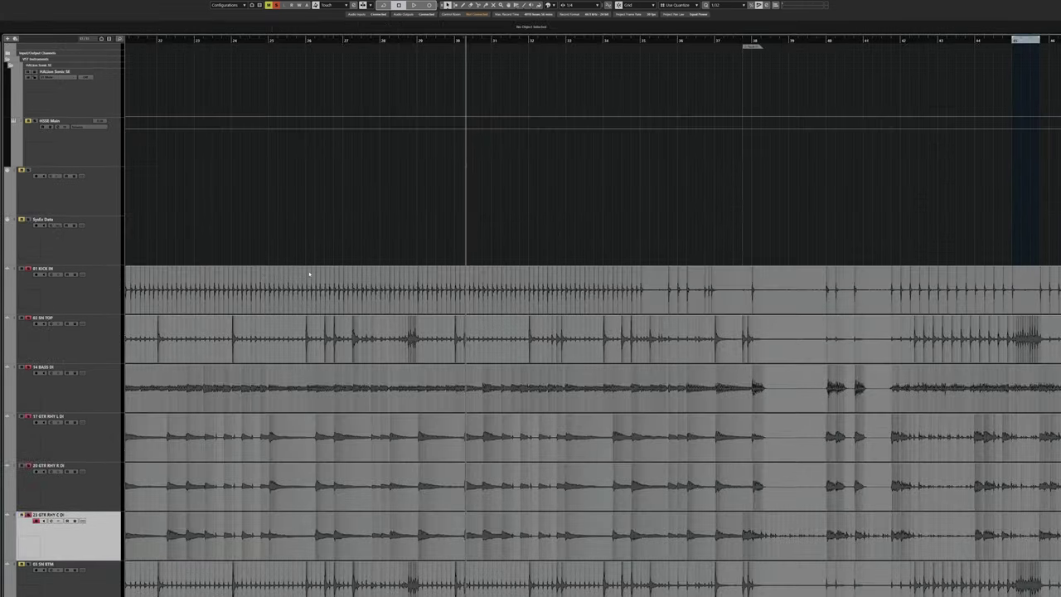
pyautogui.scroll(-2, 223, 135)
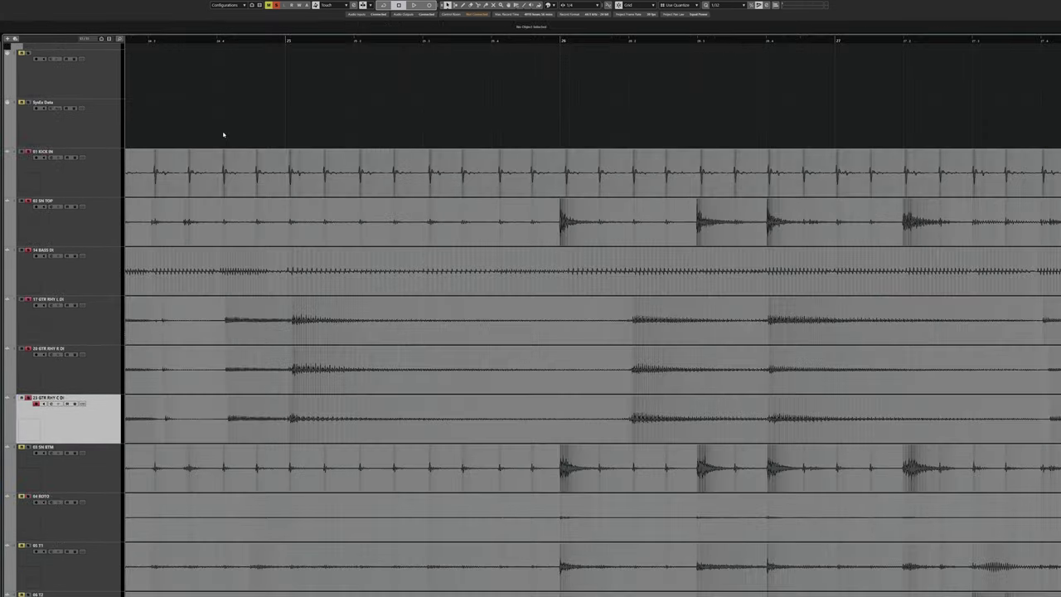
pyautogui.click(150, 45)
pyautogui.hscroll(-12, 296, 138)
pyautogui.click(319, 143)
pyautogui.hscroll(-1, 498, 184)
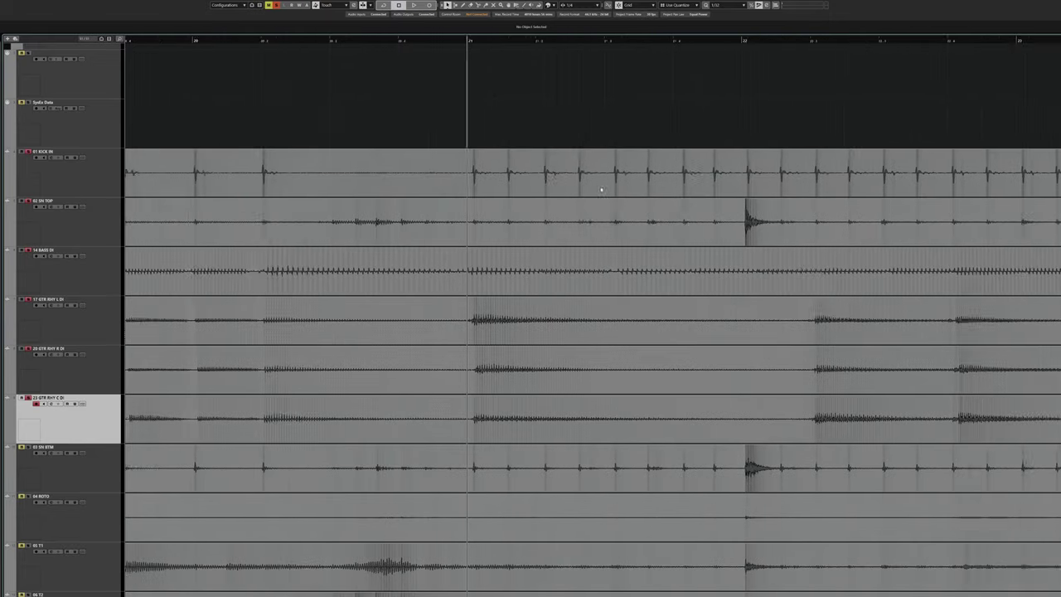
pyautogui.hscroll(2, 498, 182)
pyautogui.press('space')
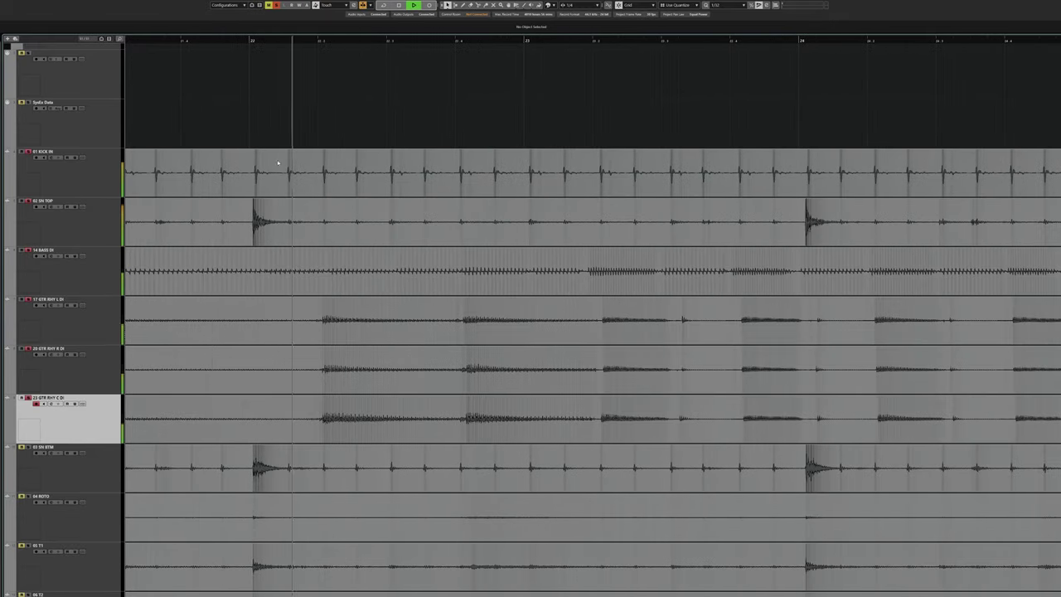
pyautogui.press('space')
# Place the cursor at successive points from bar 22, beat 3 to bar 23, beat 2 to compare kick and guitar timing.
pyautogui.moveTo(317, 42); pyautogui.dragTo(369, 39)
pyautogui.press('space')
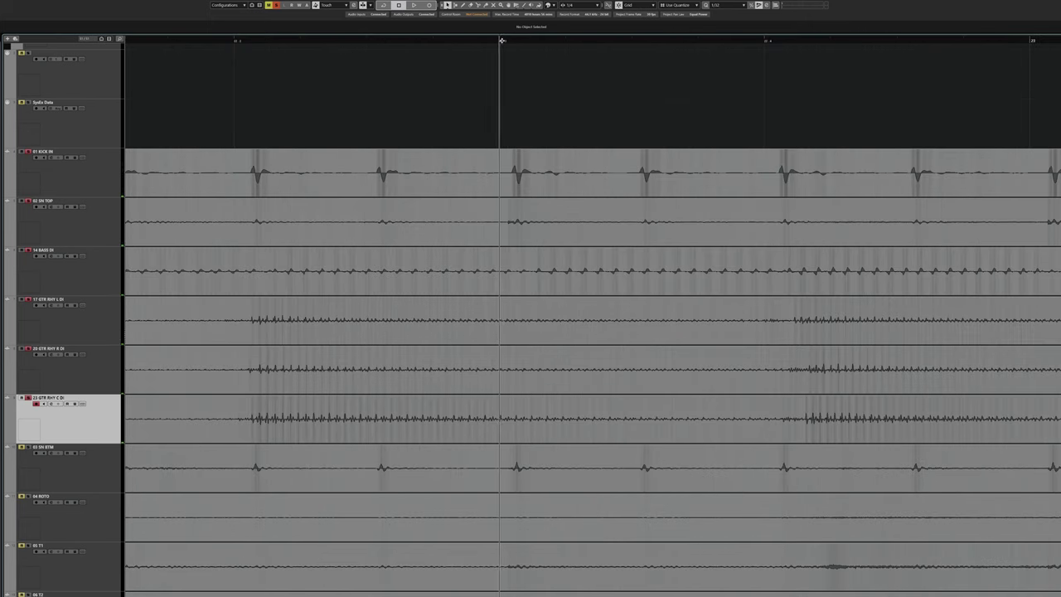
pyautogui.hscroll(3, 431, 131)
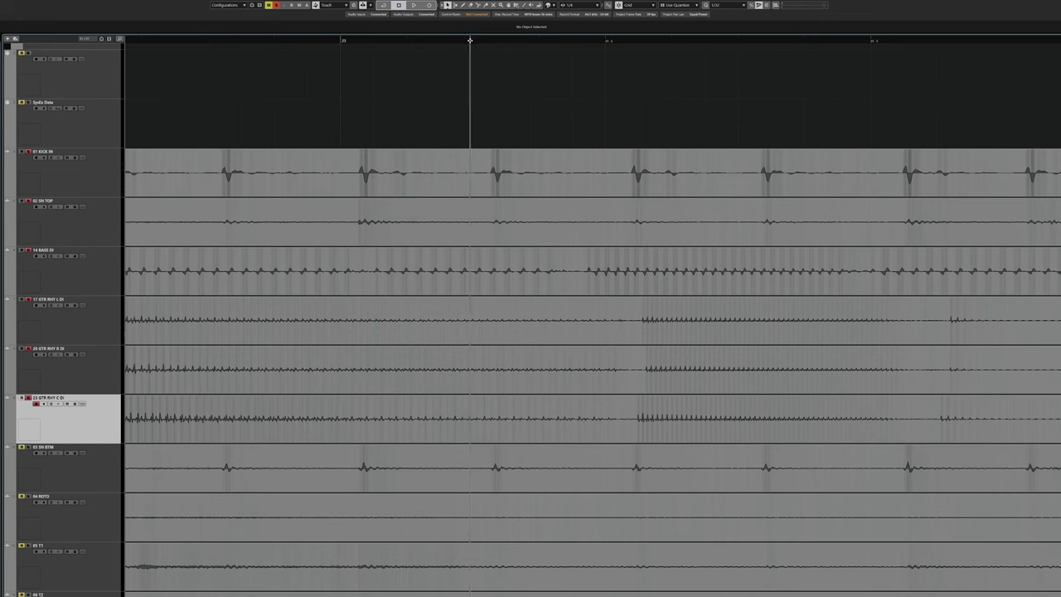
pyautogui.click(307, 39)
pyautogui.click(449, 39)
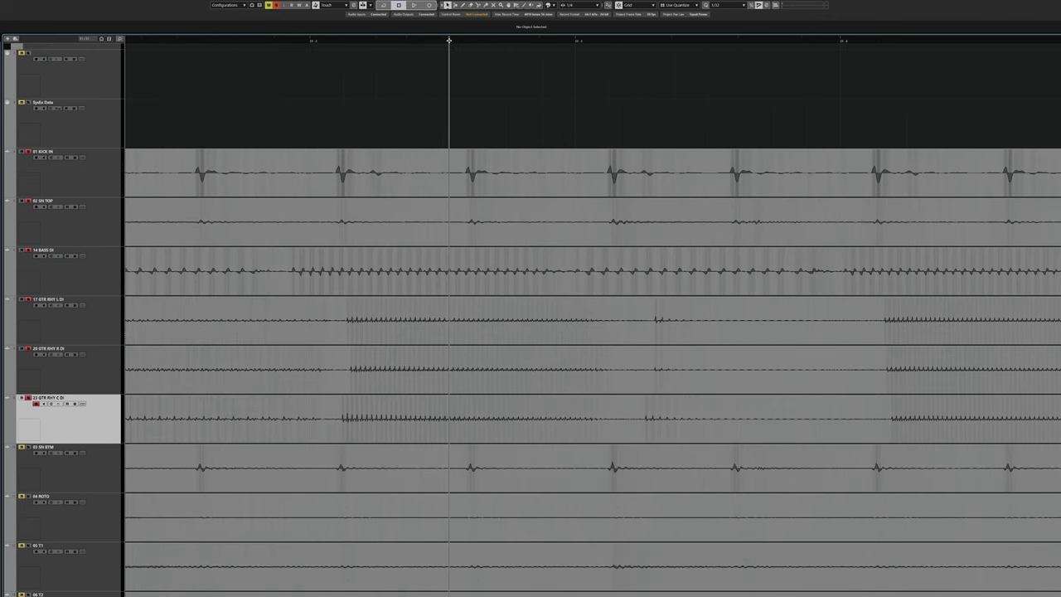
# Play back the kick, snare, bass and rhythm guitar DIs from bar 23 towards bar 26.
pyautogui.press('g')
pyautogui.press('g')
pyautogui.press('space')
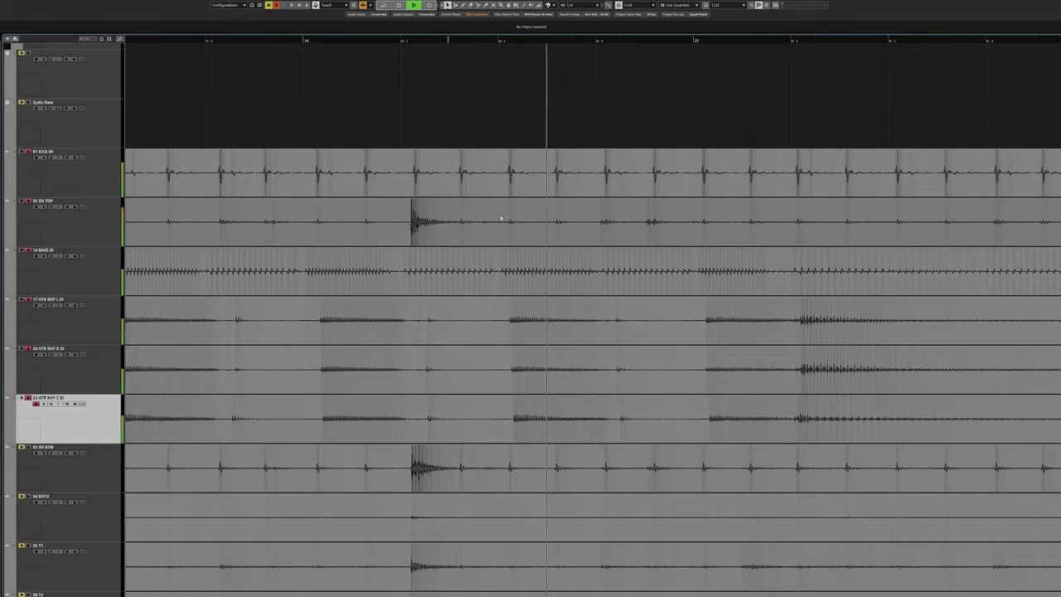
pyautogui.press('space')
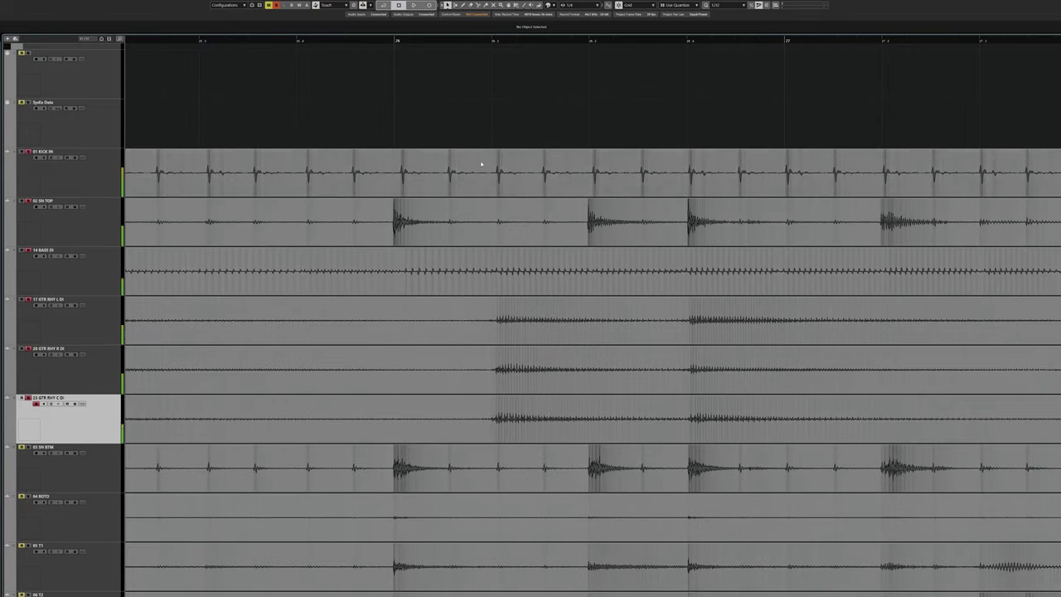
pyautogui.press('space')
pyautogui.press('space')
# Place the cursor at bar 26 and compare the snare hit with the kick and the grid line.
pyautogui.click(395, 40)
pyautogui.keyDown('ctrl'); pyautogui.scroll(3, 472, 160); pyautogui.keyUp('ctrl')
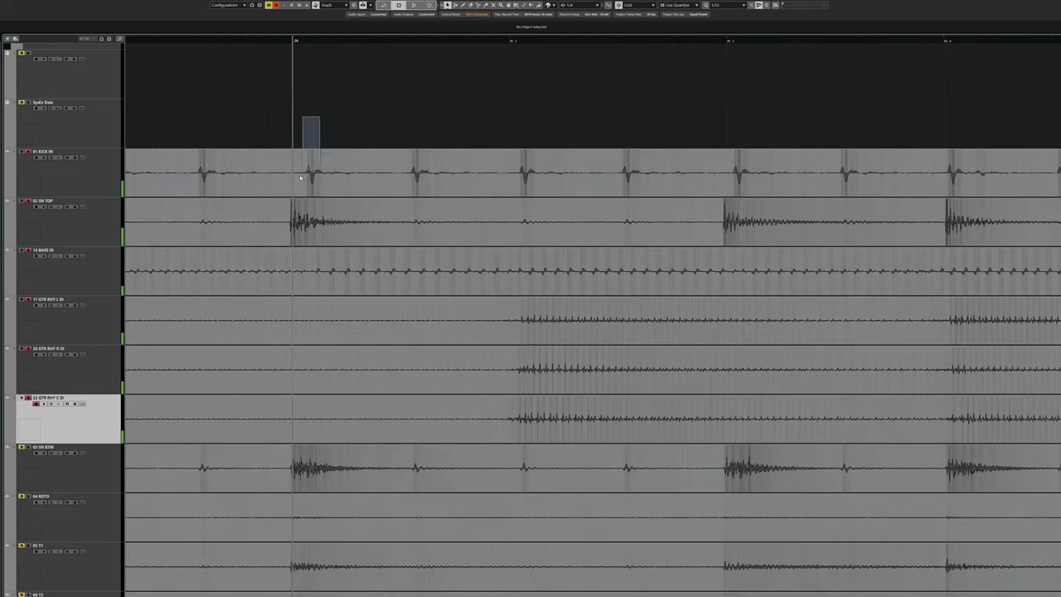
pyautogui.press('space')
pyautogui.keyDown('ctrl'); pyautogui.scroll(-3, 611, 208); pyautogui.keyUp('ctrl')
# Play back the drums with the bass and rhythm guitar DIs from bar 26 through bar 29.
pyautogui.press('space')
pyautogui.press('space')
pyautogui.hscroll(2, 578, 187)
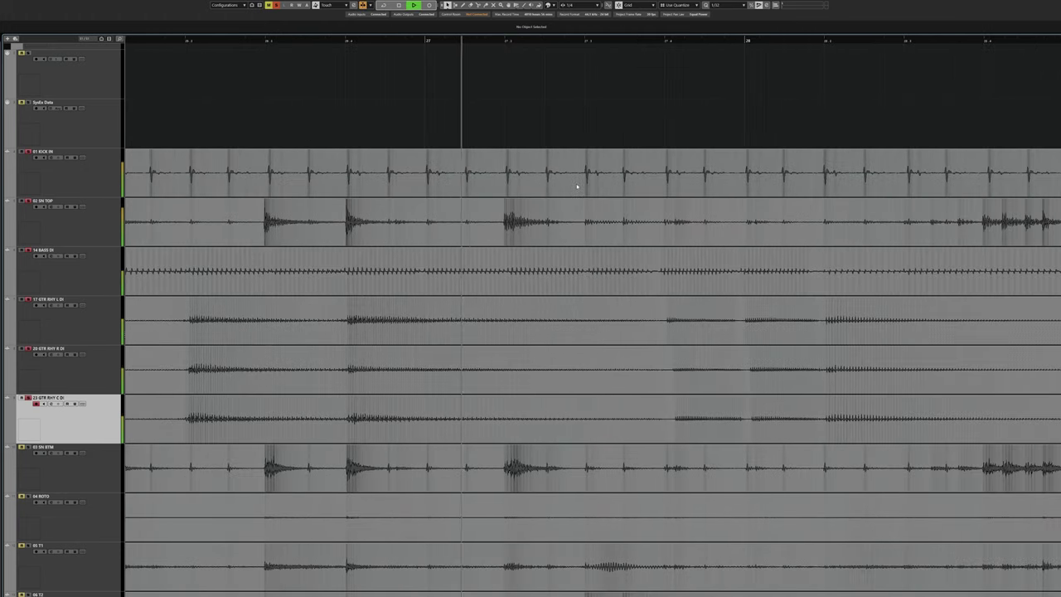
pyautogui.hscroll(3, 577, 186)
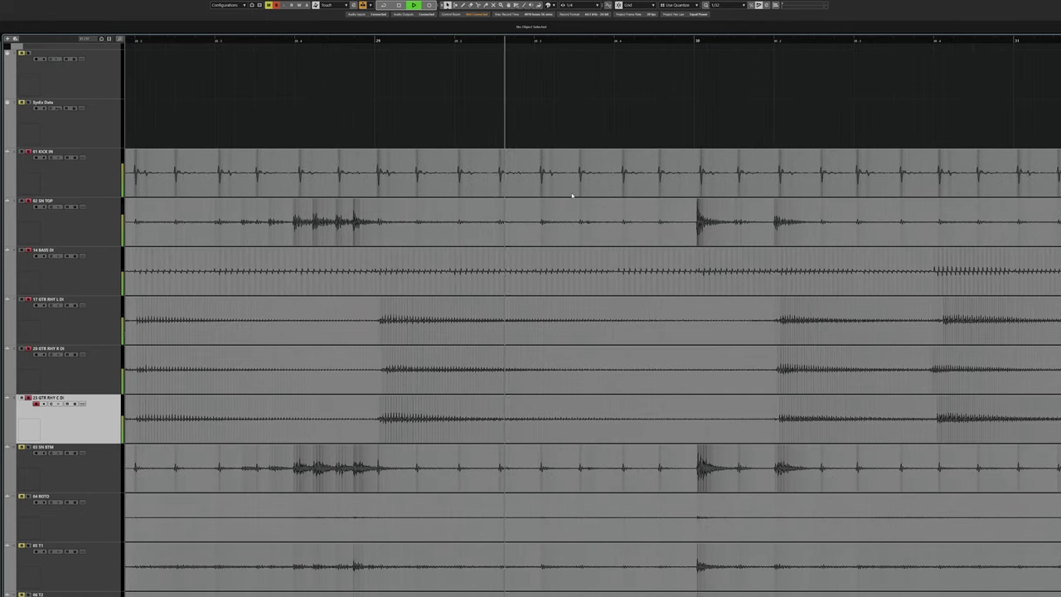
pyautogui.press('space')
# Examine the snare fill at bar 28, beat 4 against the kick and play the song on to bar 32.
pyautogui.keyDown('ctrl'); pyautogui.scroll(1, 329, 238); pyautogui.keyUp('ctrl')
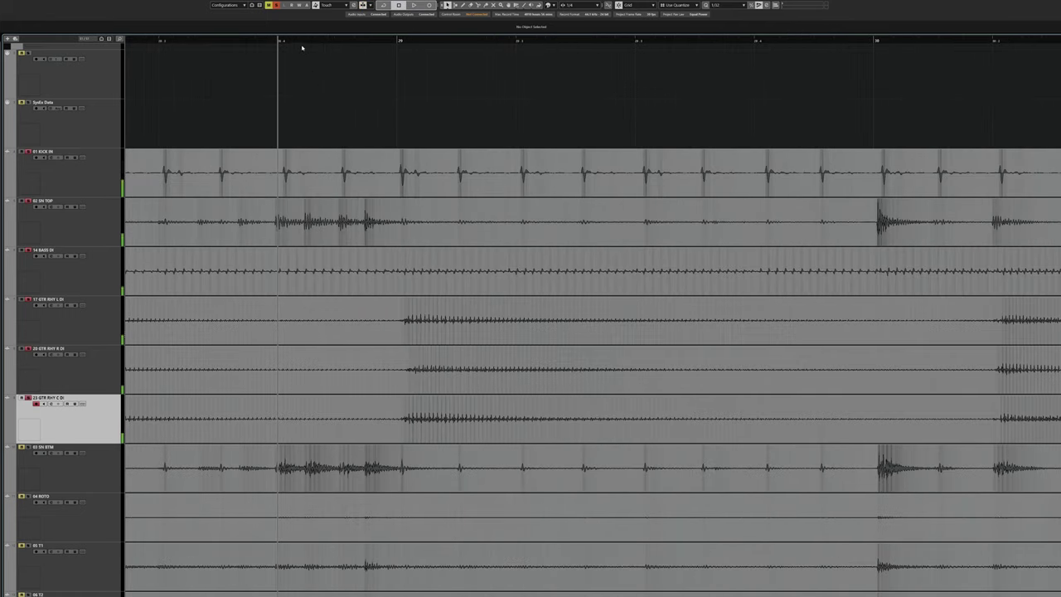
pyautogui.keyDown('ctrl'); pyautogui.scroll(1, 302, 47); pyautogui.keyUp('ctrl')
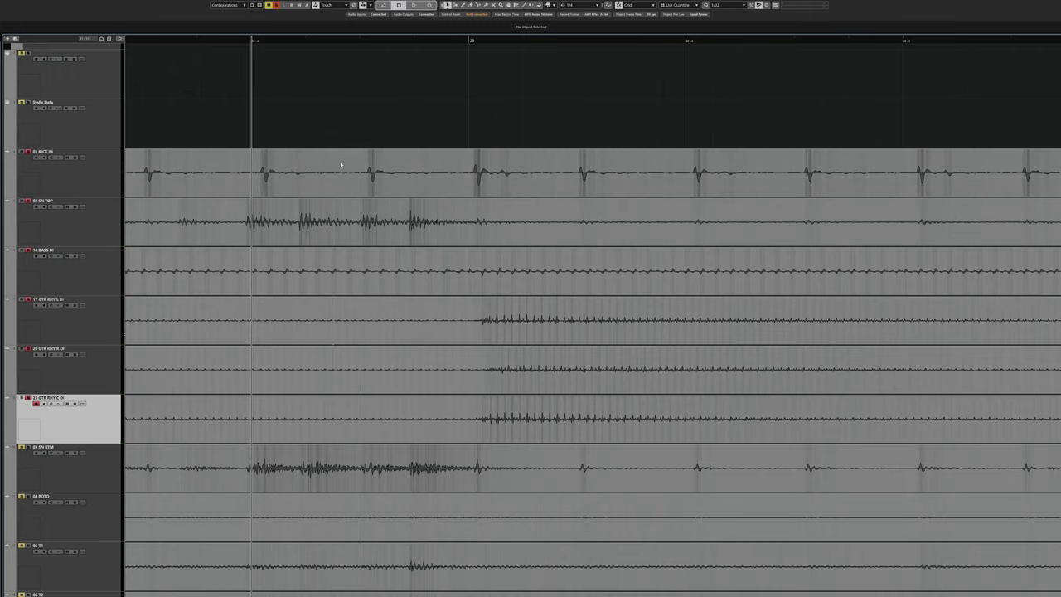
pyautogui.press('space')
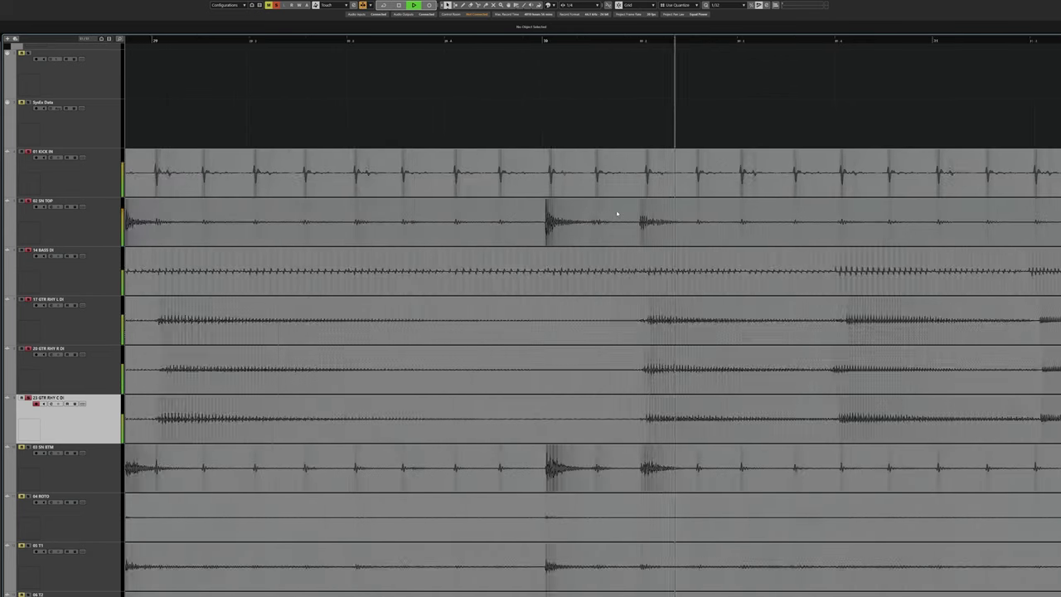
pyautogui.press('space')
# Examine the snare, kick and guitar hits in bars 32 to 34 and play back into bar 35.
pyautogui.hscroll(3, 543, 190)
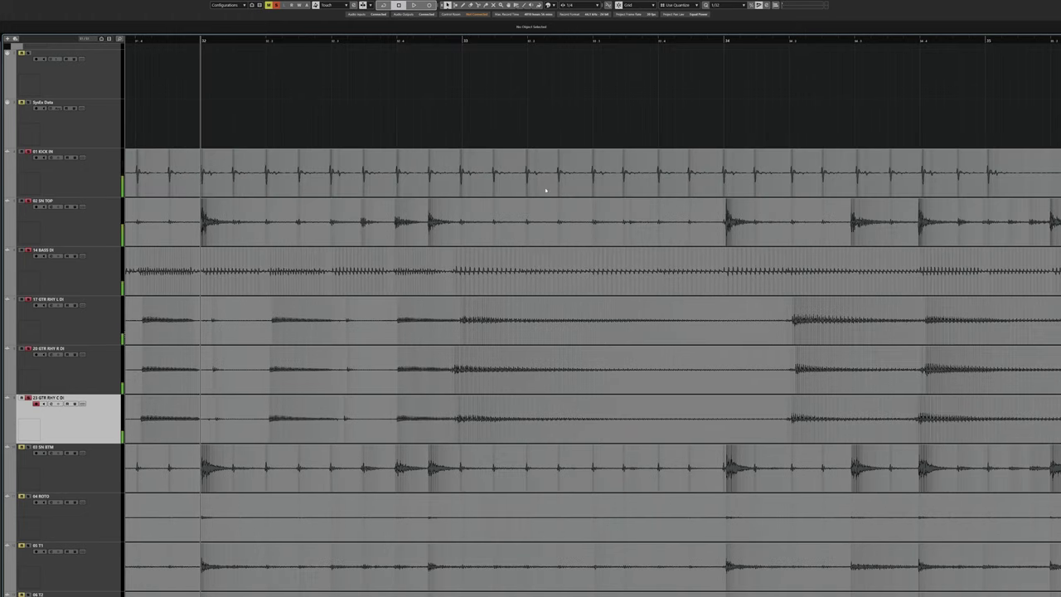
pyautogui.scroll(4, 448, 188)
pyautogui.scroll(-3, 427, 188)
pyautogui.hscroll(4, 415, 186)
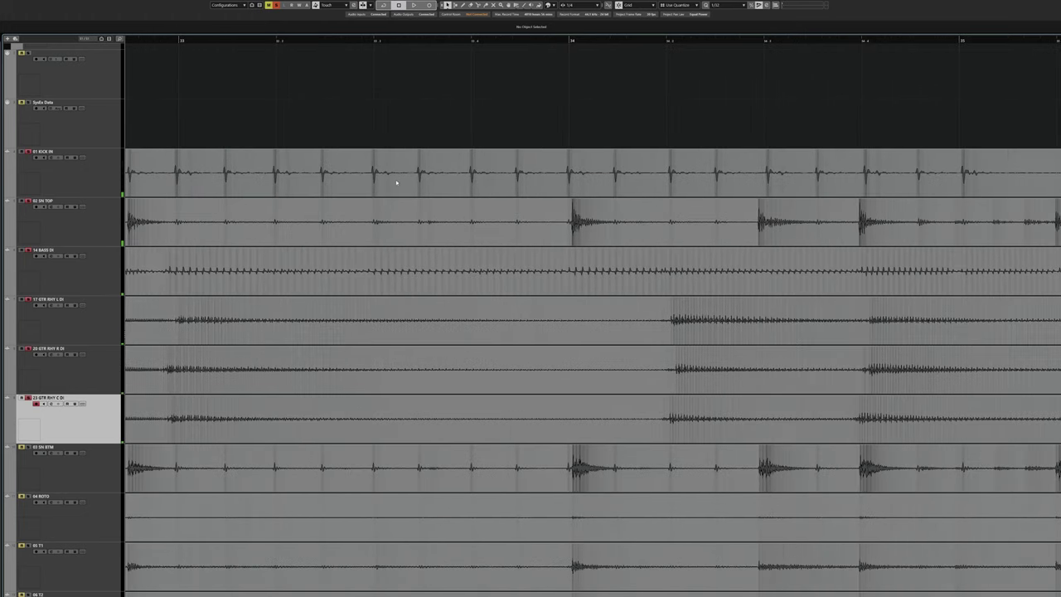
pyautogui.press('space')
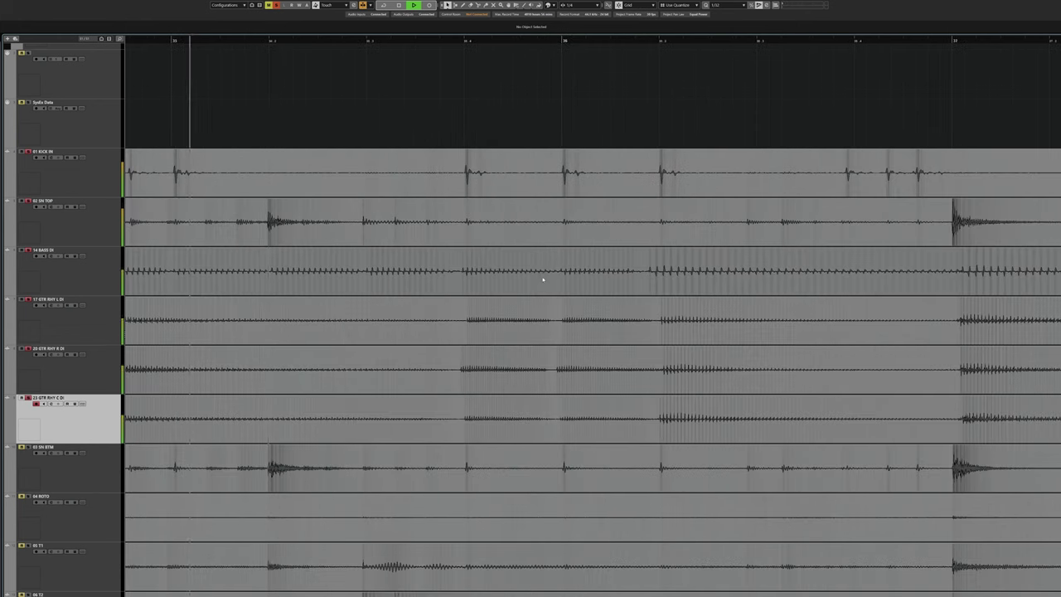
pyautogui.press('space')
# Place the cursor at bar 35, beat 4 and compare the kick hit with the bass and guitar DI note starts.
pyautogui.click(465, 332)
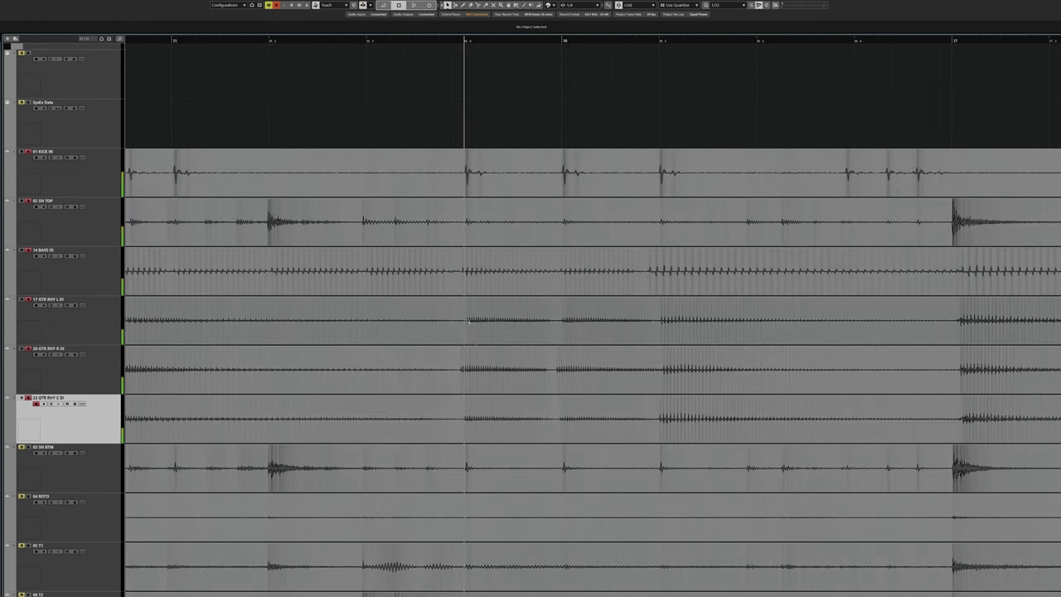
pyautogui.press('space')
pyautogui.press('space')
pyautogui.press('space')
pyautogui.press('space')
pyautogui.press('space')
pyautogui.click(415, 379)
pyautogui.click(465, 272)
pyautogui.hotkey('alt', 'n')
pyautogui.hotkey('alt', 'n')
pyautogui.hotkey('alt', 'n')
pyautogui.hotkey('alt', 'n')
pyautogui.hotkey('alt', 'n')
pyautogui.hotkey('alt', 'n')
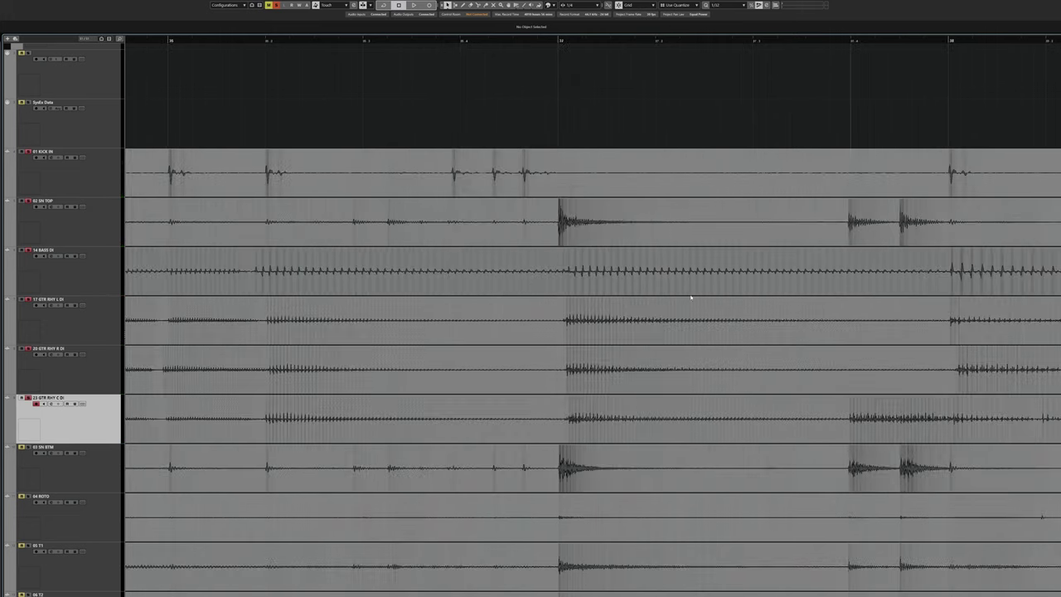
# Play back the break from bar 37, beat 4 to bar 44, following the kick, snare, bass and guitar DIs.
pyautogui.hscroll(2, 507, 349)
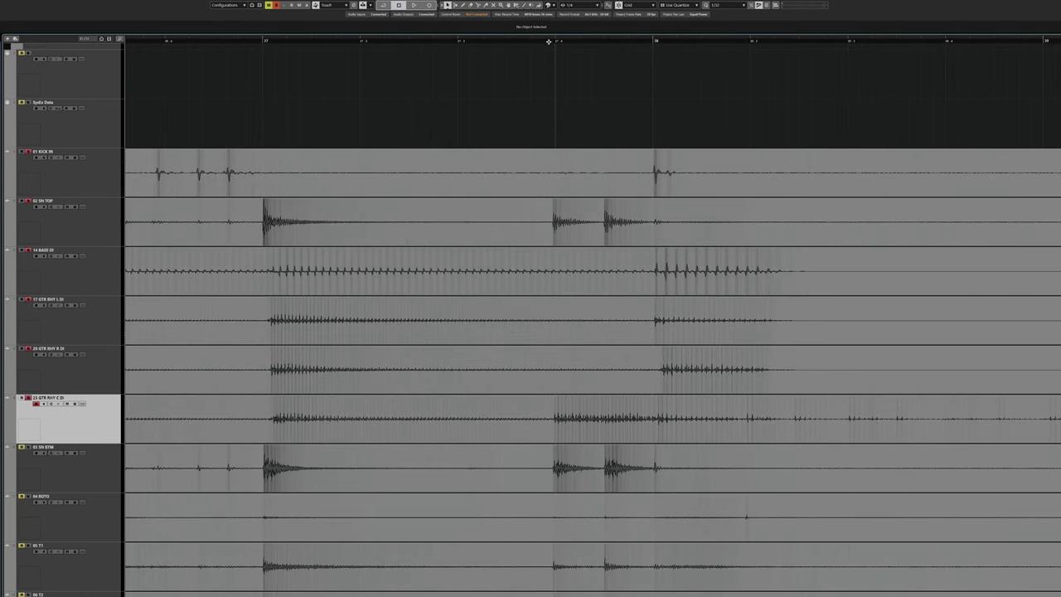
pyautogui.hscroll(2, 551, 262)
pyautogui.hscroll(4, 561, 280)
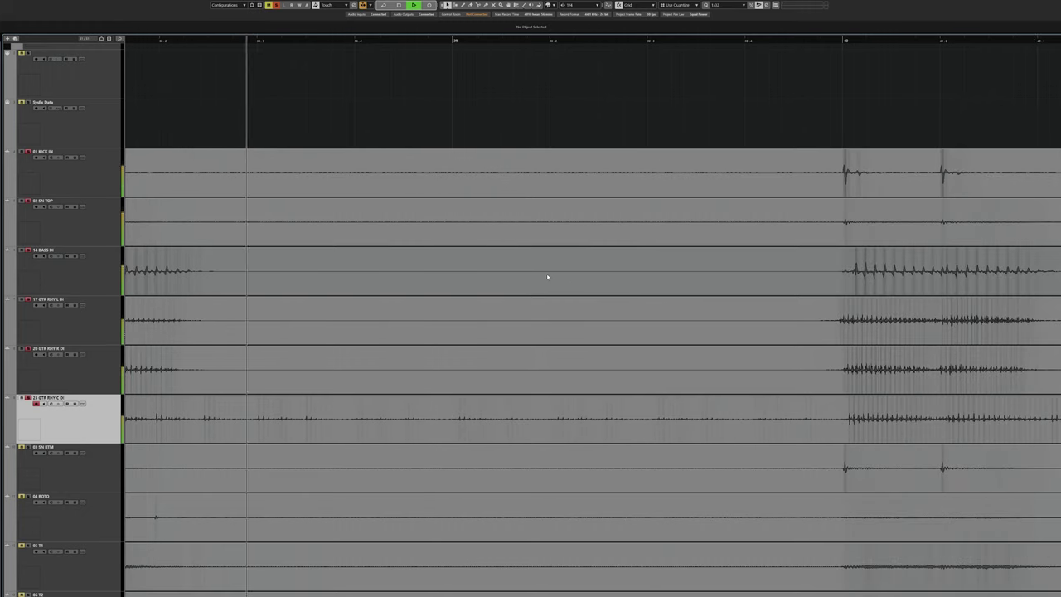
pyautogui.hscroll(3, 547, 277)
pyautogui.hscroll(5, 548, 275)
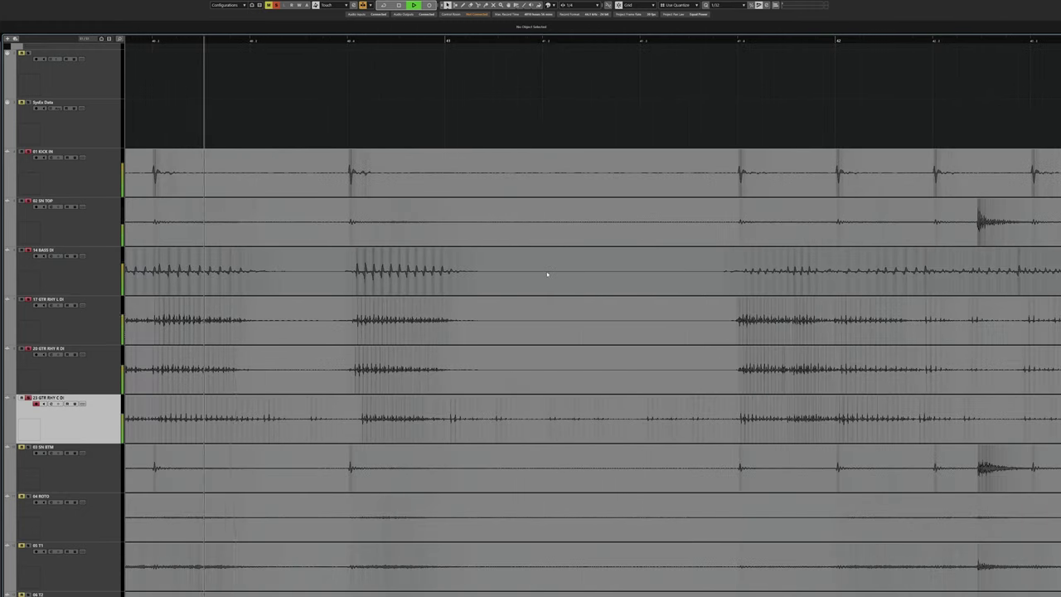
pyautogui.hscroll(5, 547, 275)
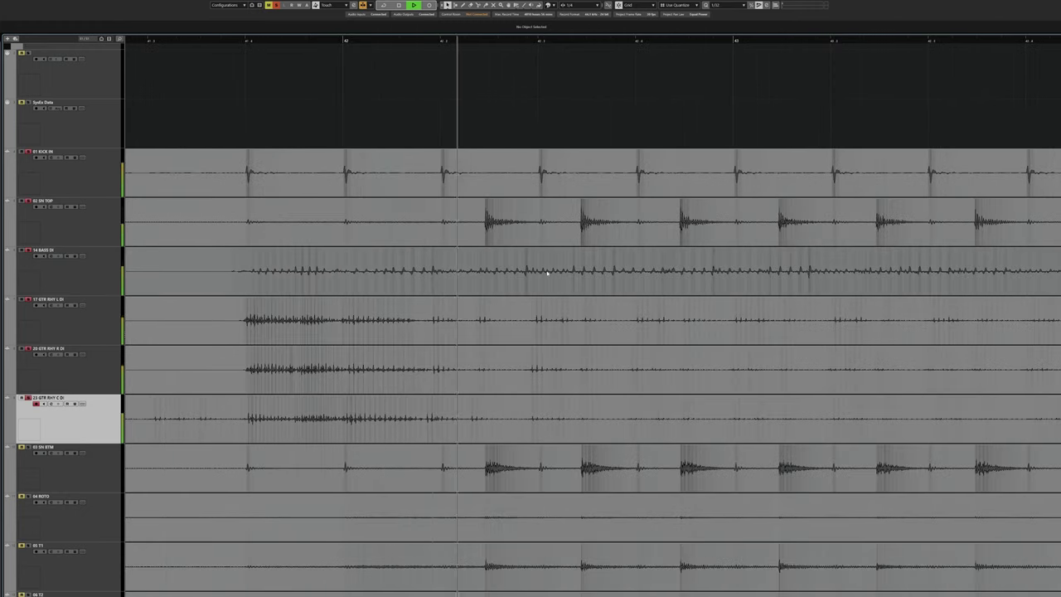
pyautogui.hscroll(5, 548, 273)
pyautogui.hscroll(5, 548, 273)
pyautogui.press('space')
# Go back from bar 44 to bar 42 and examine the kick and snare hits up close against the grid.
pyautogui.hscroll(-3, 547, 274)
pyautogui.click(385, 39)
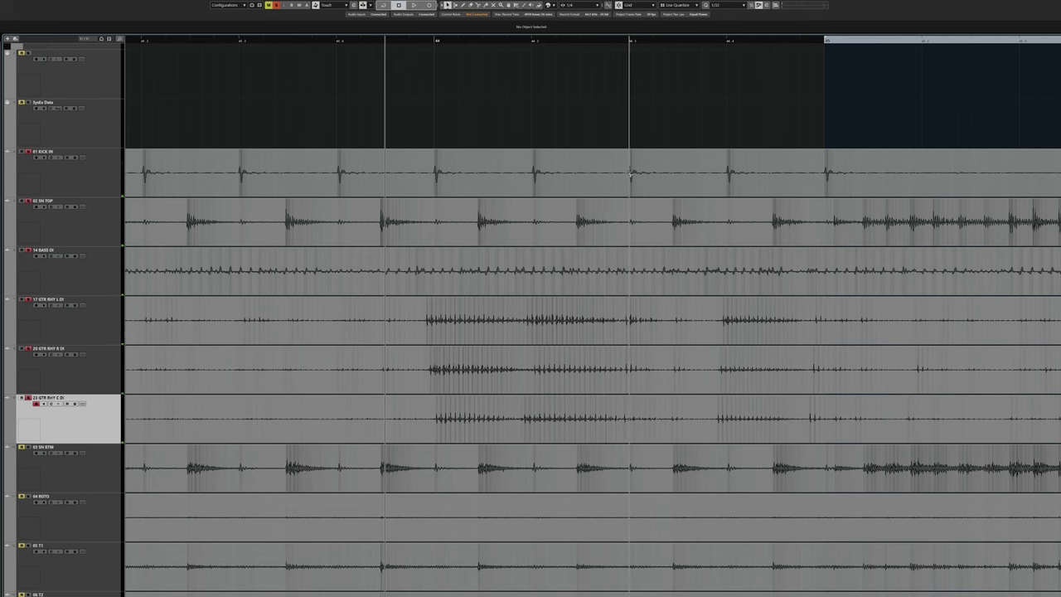
pyautogui.hscroll(-3, 389, 174)
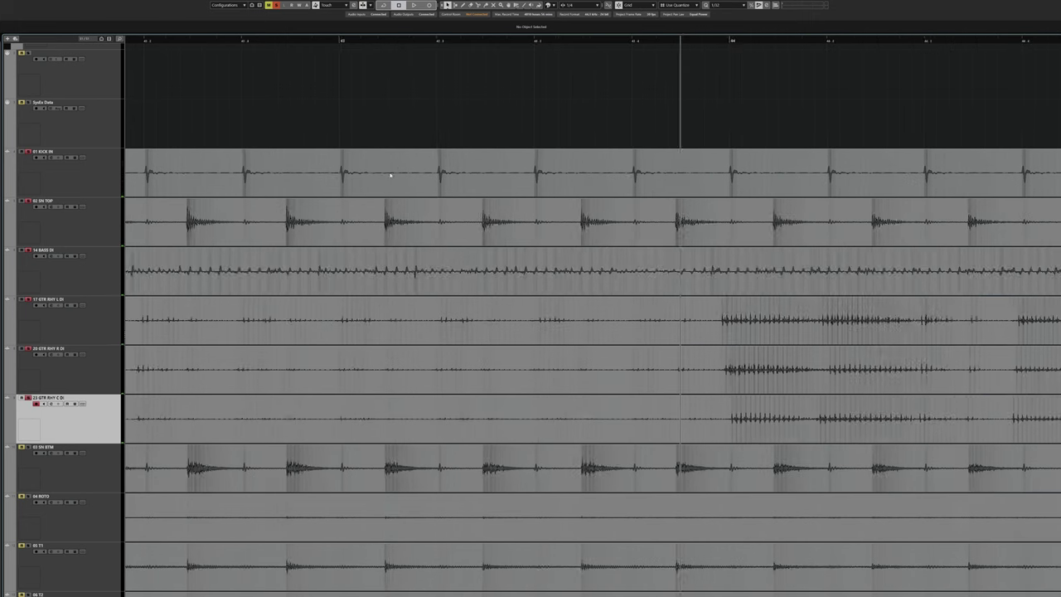
pyautogui.hscroll(-4, 390, 174)
pyautogui.moveTo(346, 41); pyautogui.dragTo(510, 184)
pyautogui.hscroll(5, 784, 187)
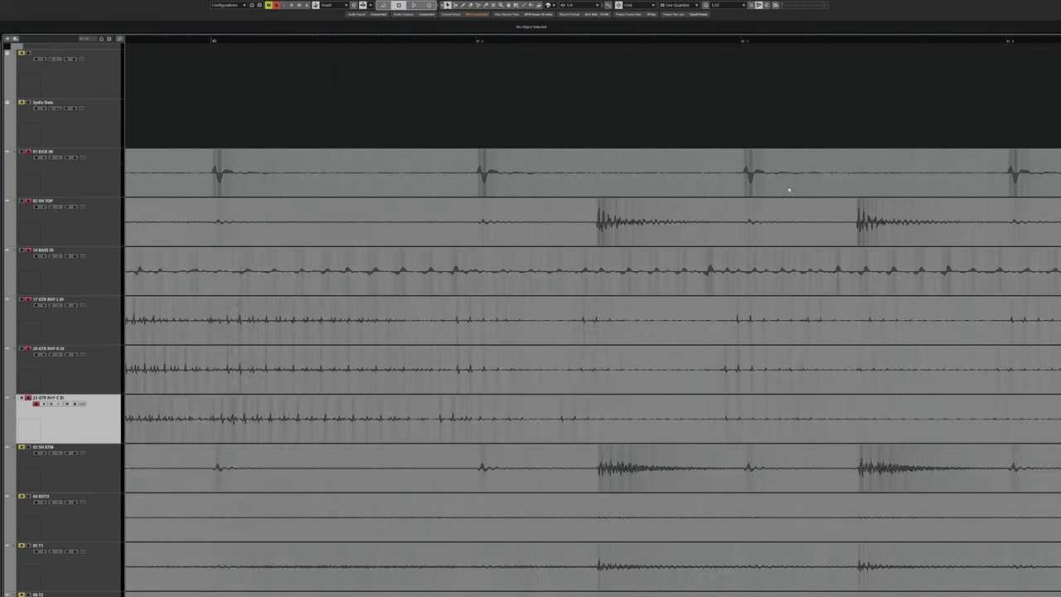
# Examine the kick, snare, bass and guitar DI hits from bar 42 to bar 48 against the grid.
pyautogui.hscroll(3, 605, 178)
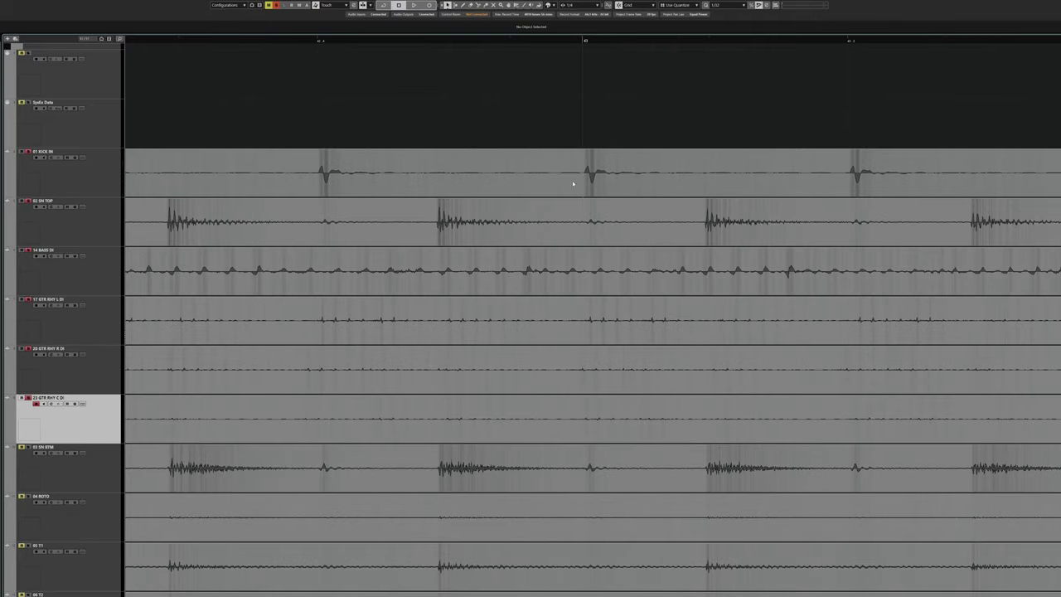
pyautogui.hscroll(2, 687, 183)
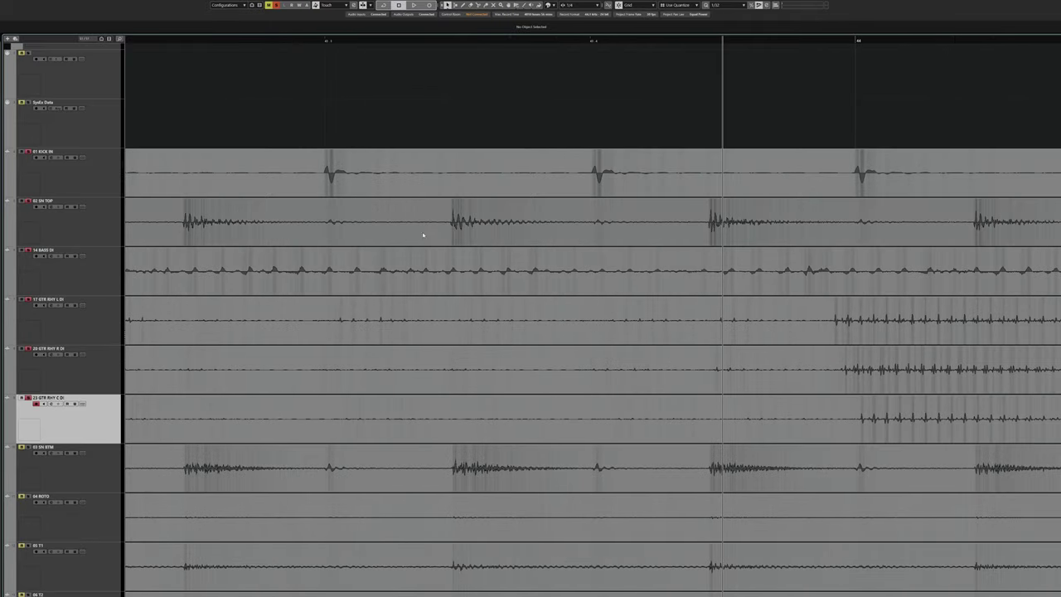
pyautogui.hscroll(10, 657, 226)
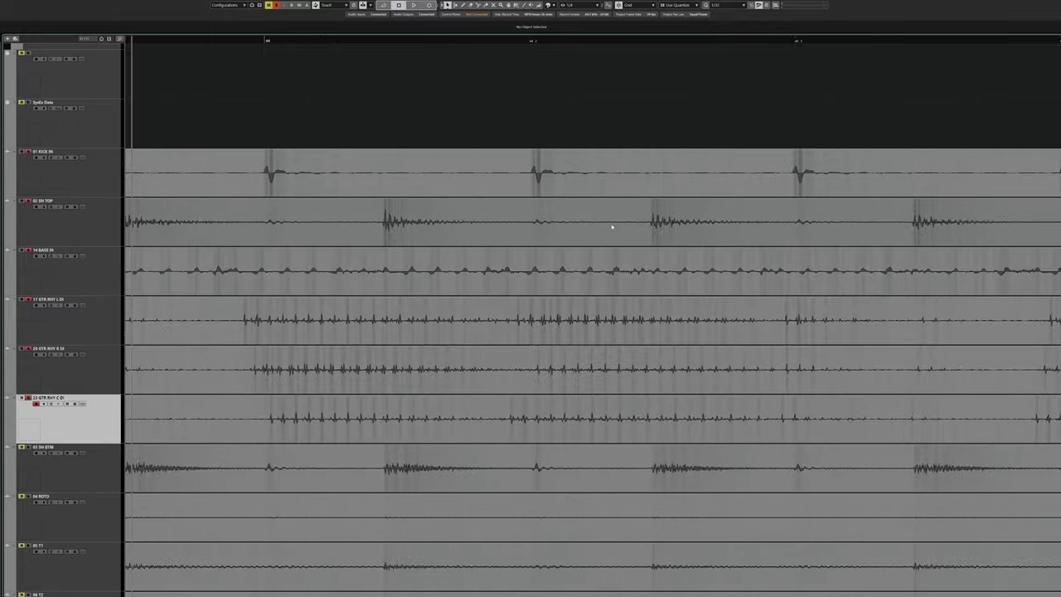
pyautogui.scroll(-3, 607, 215)
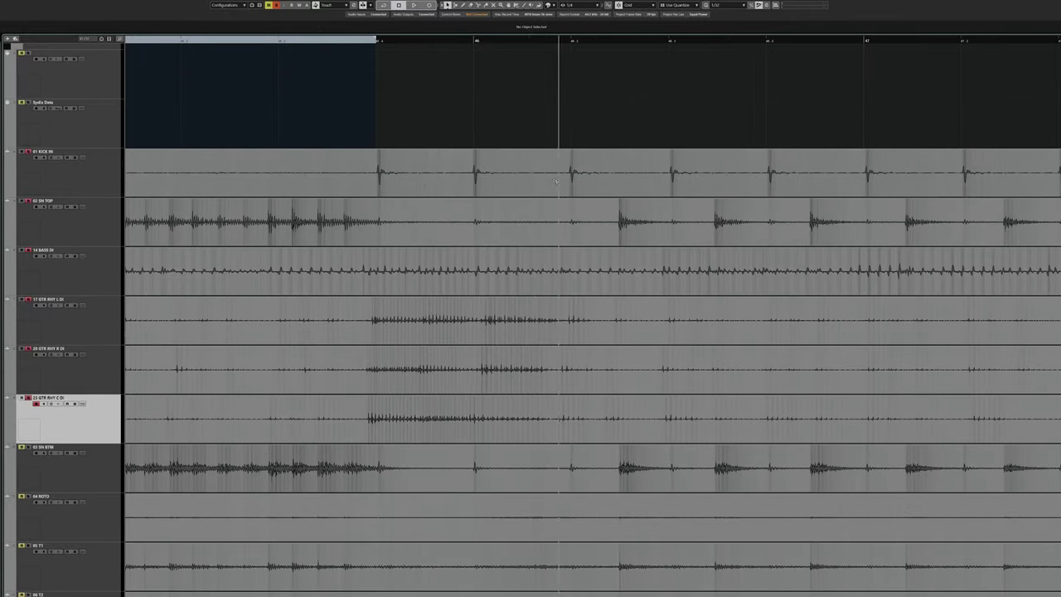
pyautogui.scroll(2, 617, 187)
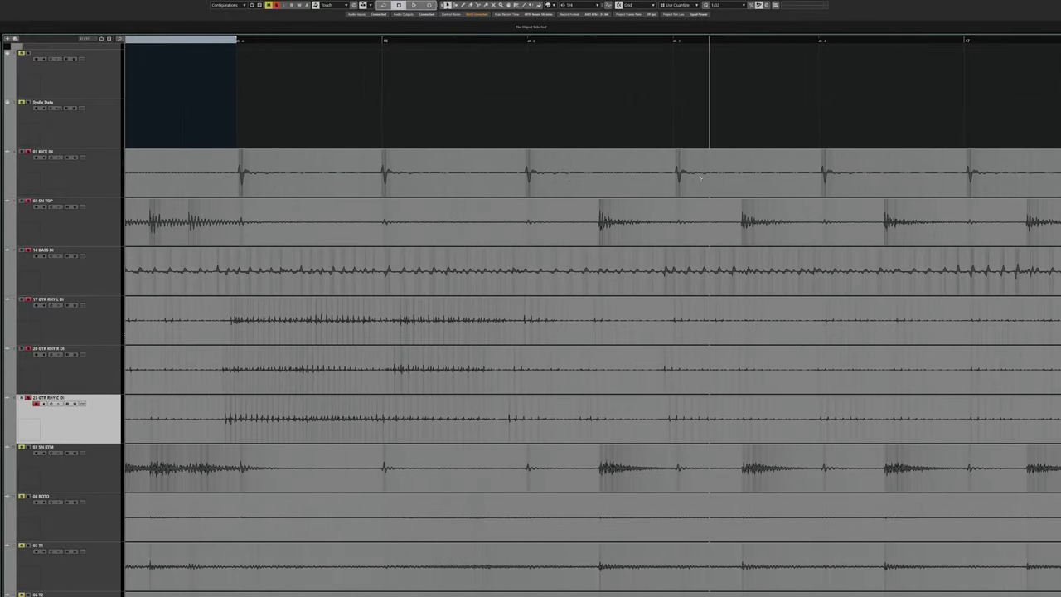
pyautogui.hscroll(5, 592, 174)
pyautogui.hscroll(9, 630, 186)
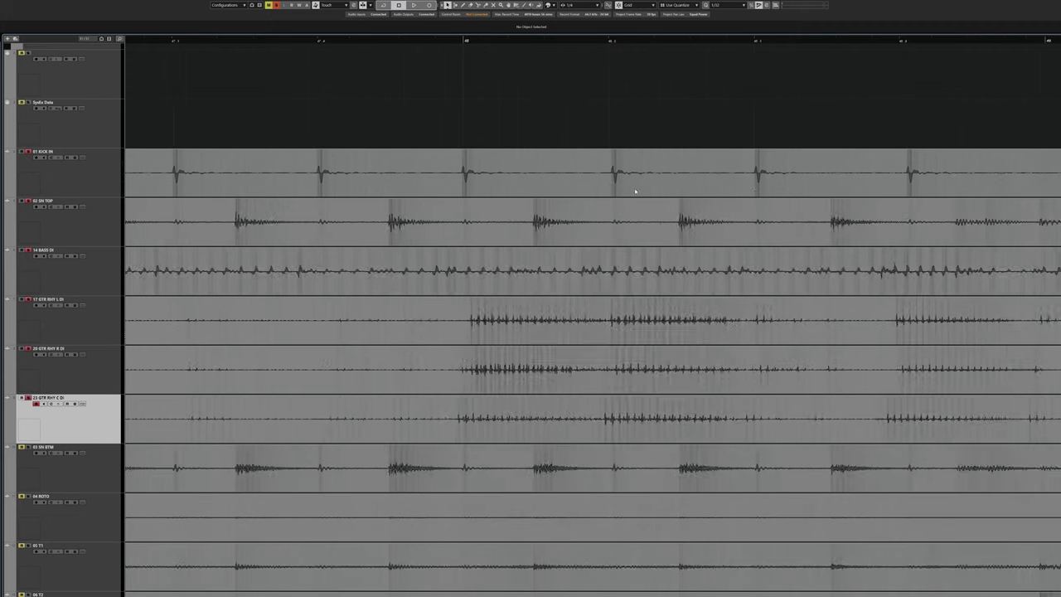
# Play back the drum fill from bar 48, beat 4, and again from bar 49 with the left locator set there.
pyautogui.click(268, 40)
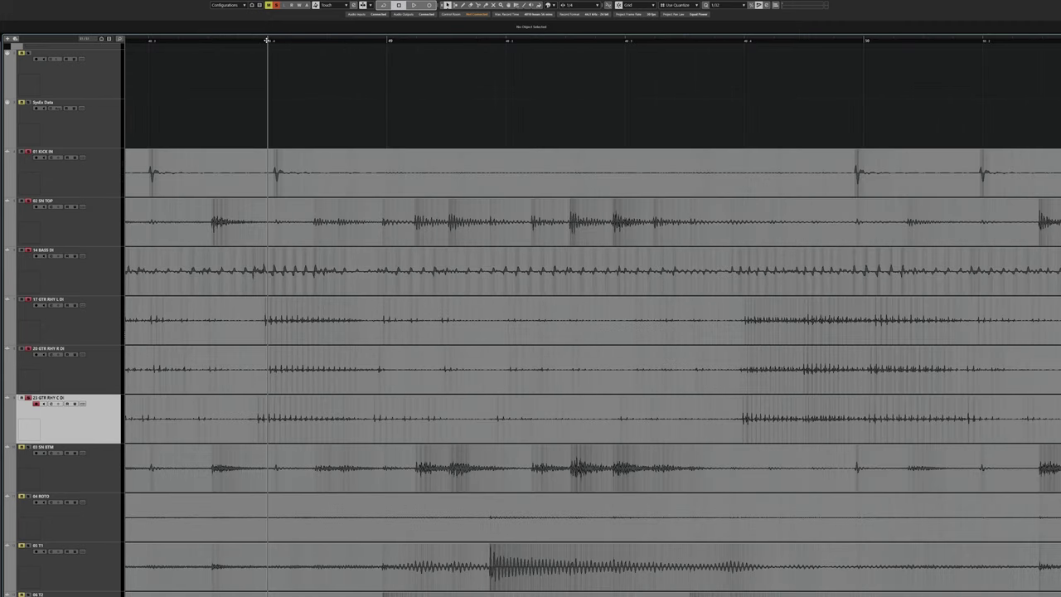
pyautogui.press('space')
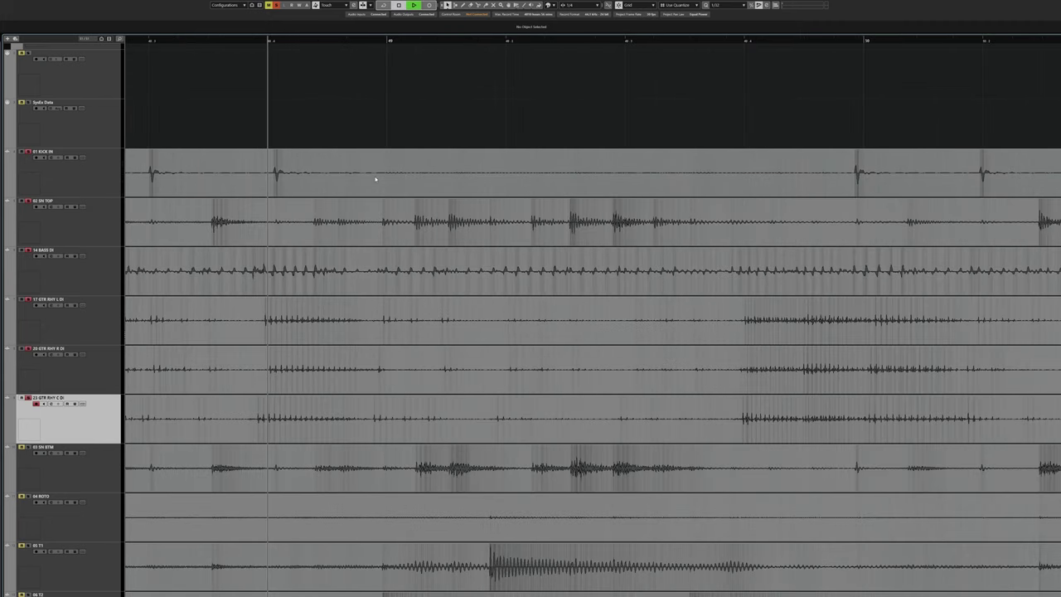
pyautogui.press('space')
pyautogui.keyDown('ctrl'); pyautogui.click(387, 39); pyautogui.keyUp('ctrl')
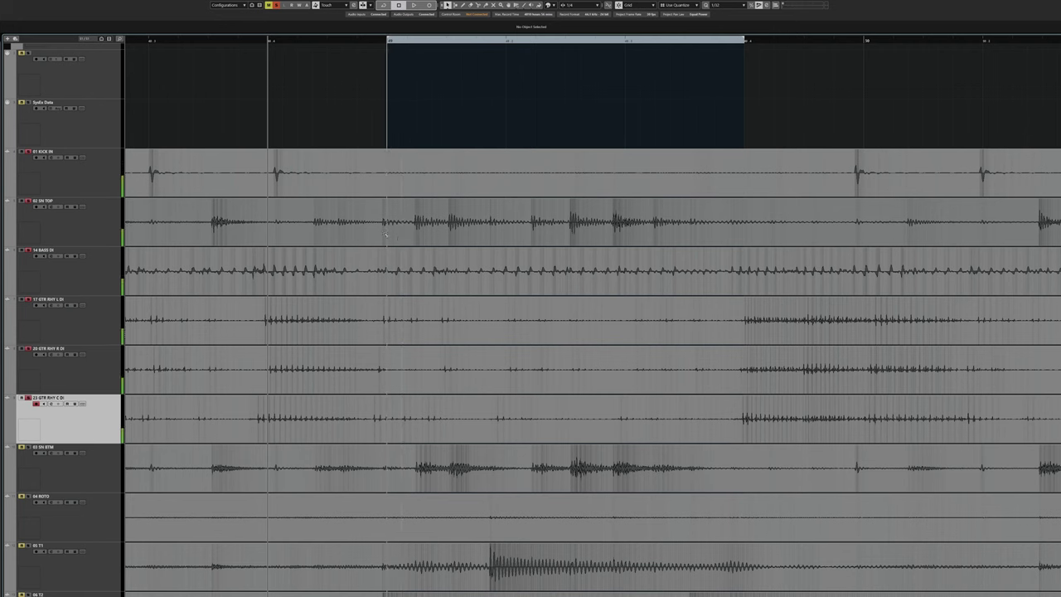
pyautogui.press('space')
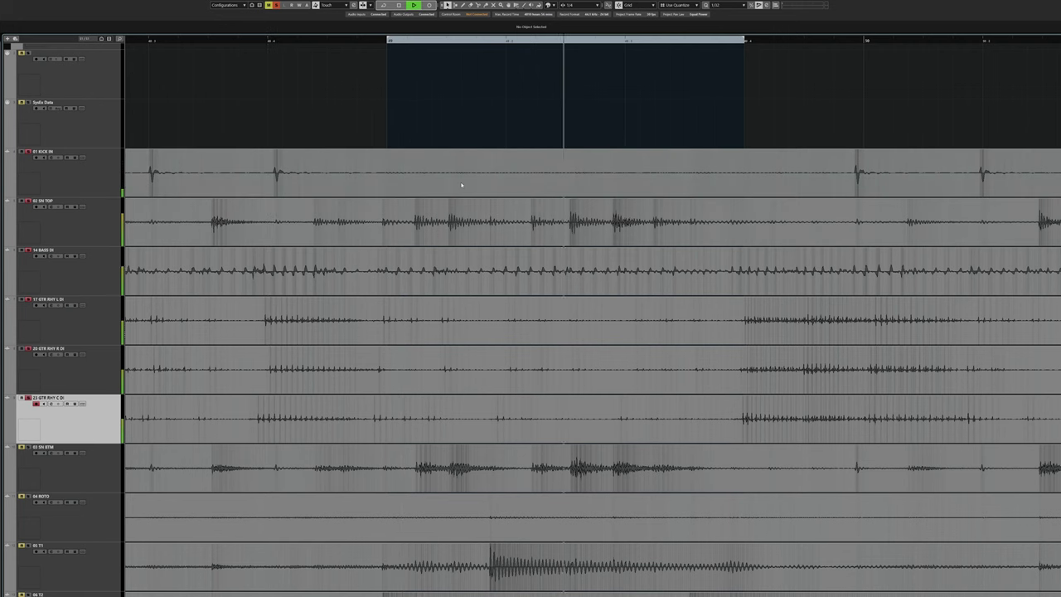
pyautogui.press('space')
# Solo the snare top and kick in tracks and audition the drums at bar 50 and near bar 210.
pyautogui.click(475, 223)
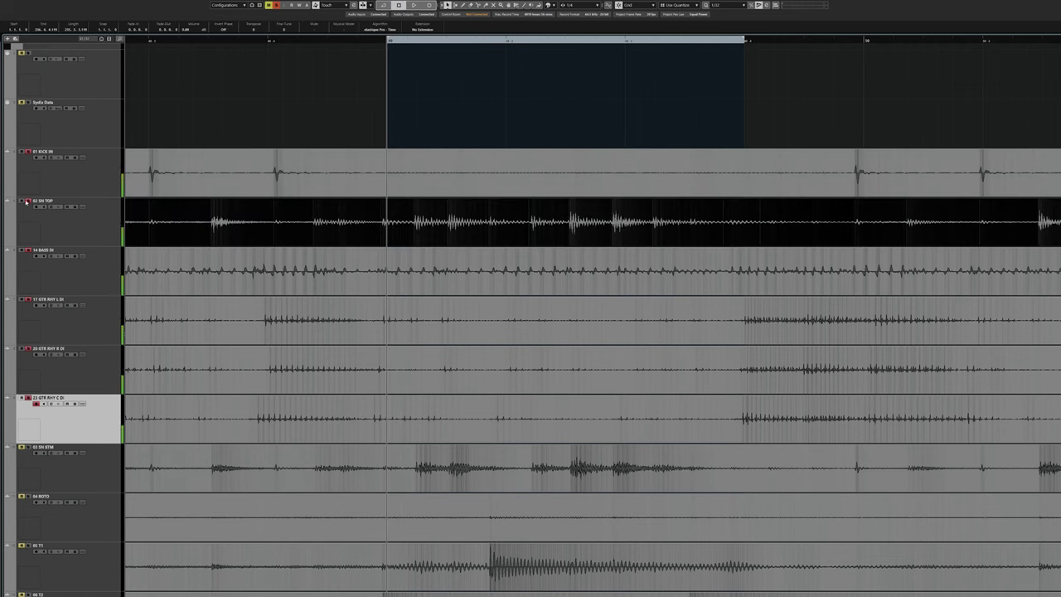
pyautogui.press('space')
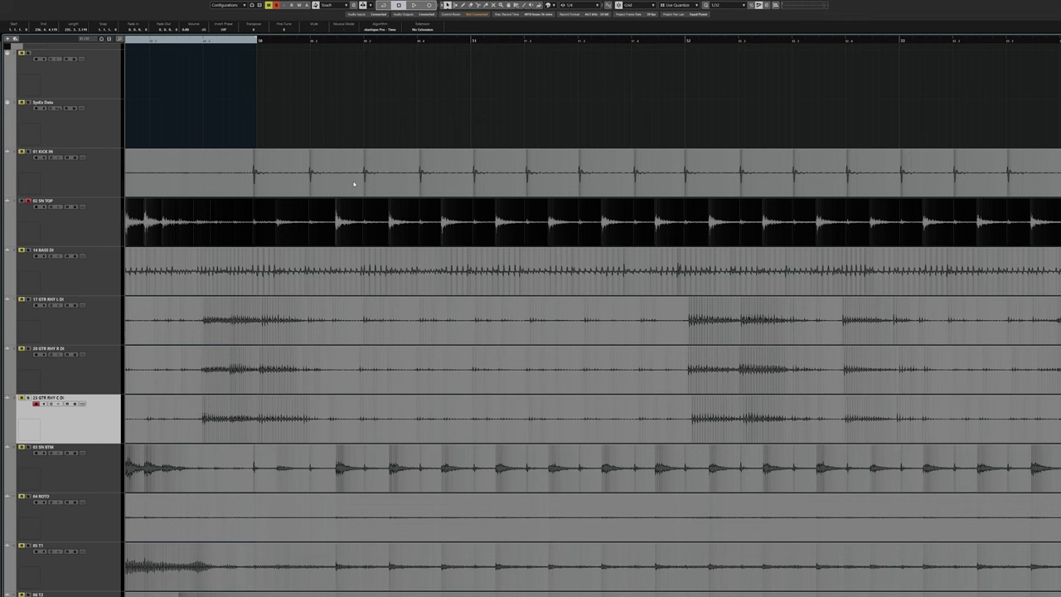
pyautogui.click(29, 152)
pyautogui.moveTo(258, 39); pyautogui.dragTo(492, 175)
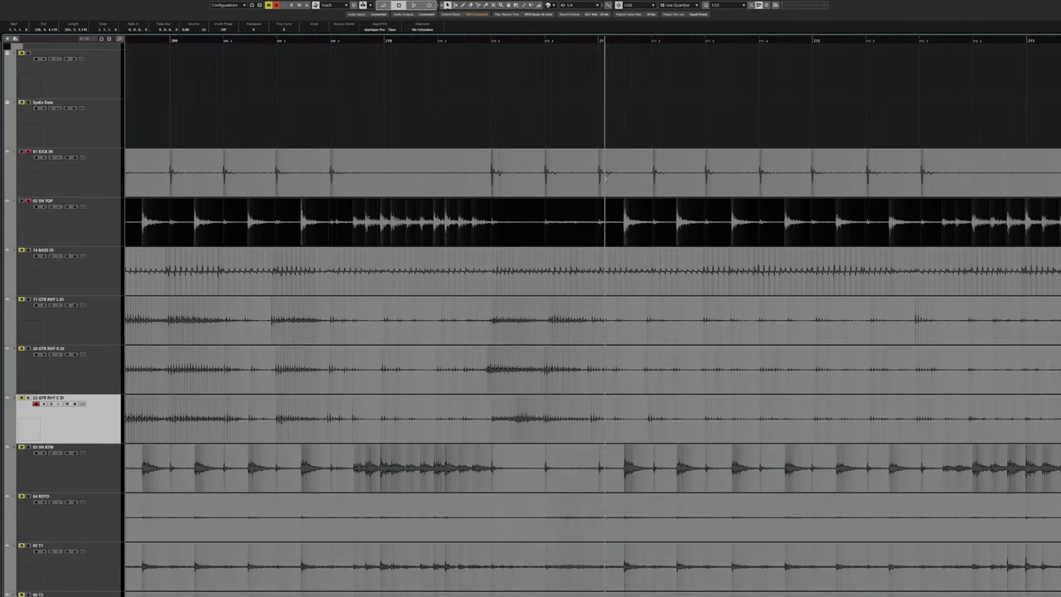
pyautogui.click(224, 47)
pyautogui.press('space')
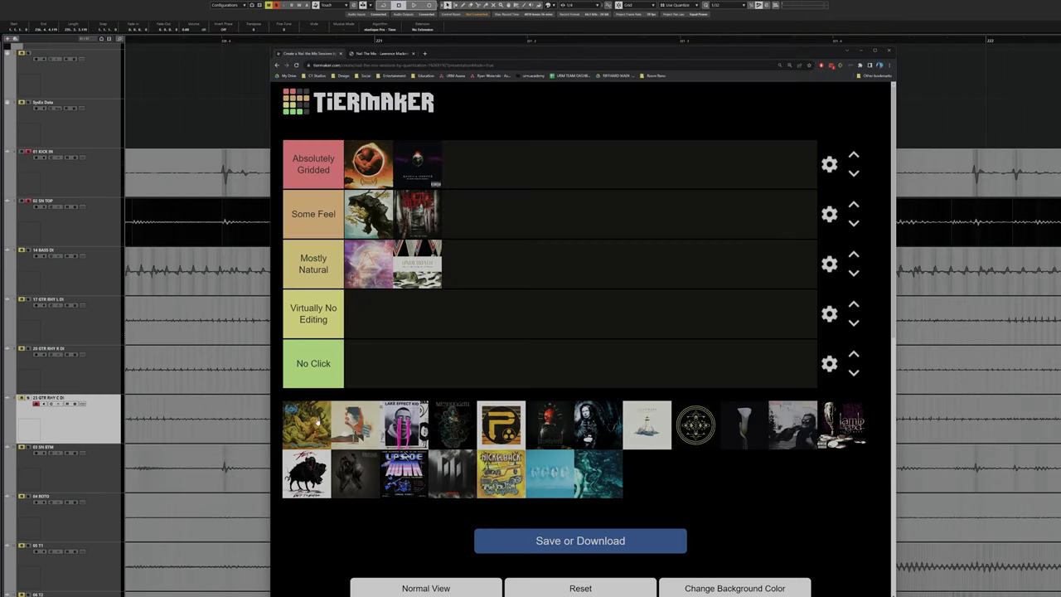
# Try the yellow-green album cover in the Mostly Natural tier on TierMaker.
pyautogui.moveTo(318, 421); pyautogui.dragTo(487, 265)
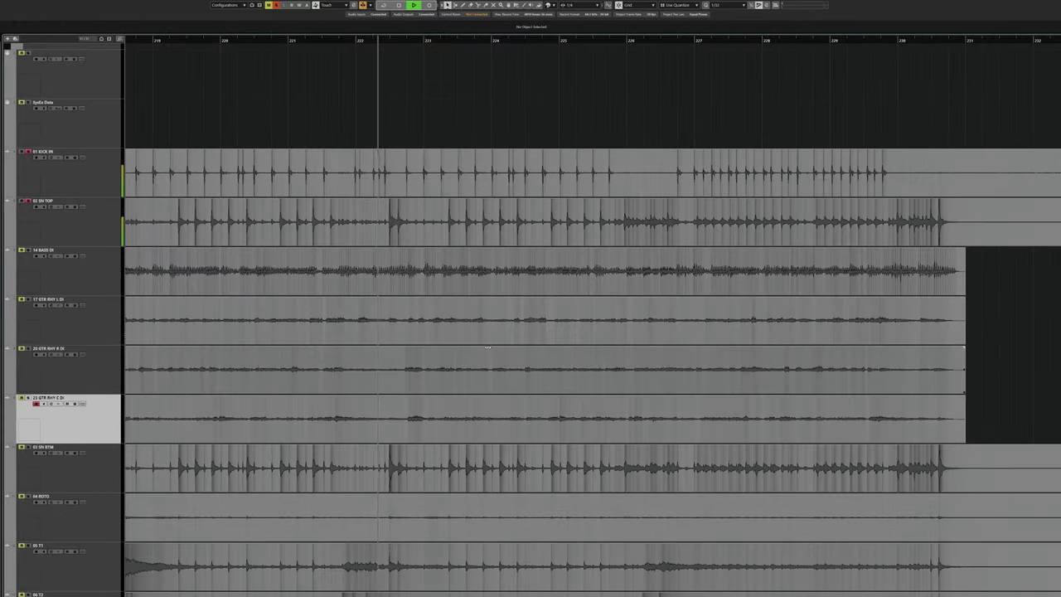
# Play back the soloed kick and snare from about bar 223 and examine the fill at bar 226 against the grid.
pyautogui.click(436, 40)
pyautogui.press('space')
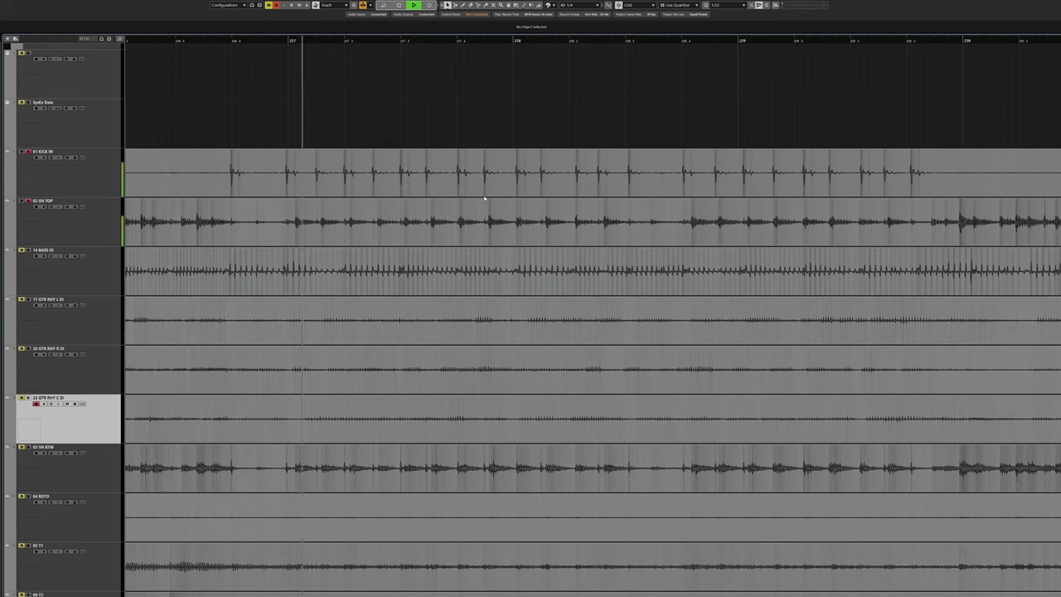
pyautogui.press('space')
pyautogui.keyDown('ctrl'); pyautogui.scroll(4, 512, 211); pyautogui.keyUp('ctrl')
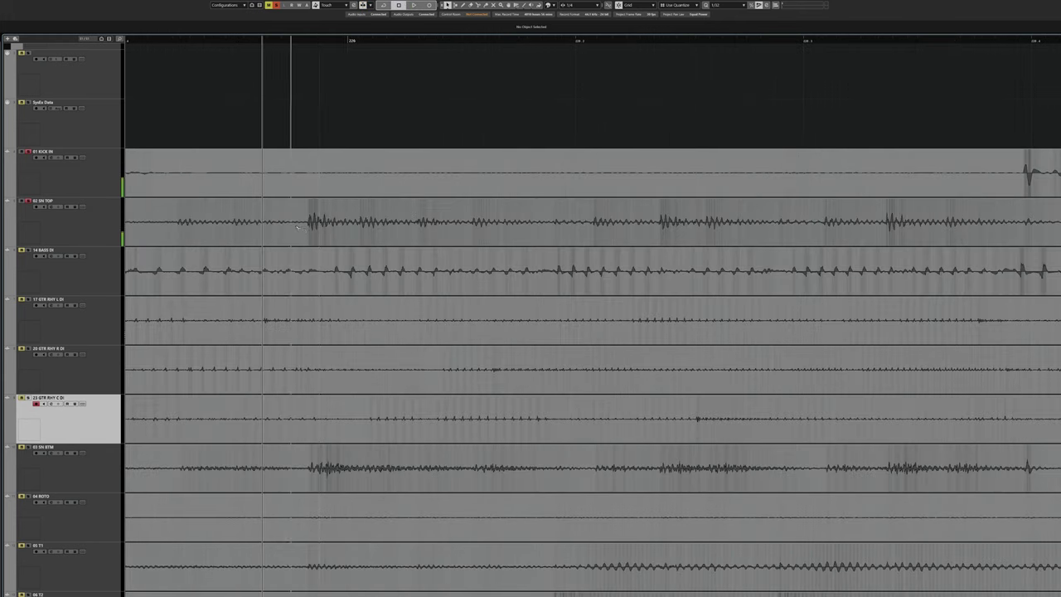
pyautogui.scroll(-3, 497, 220)
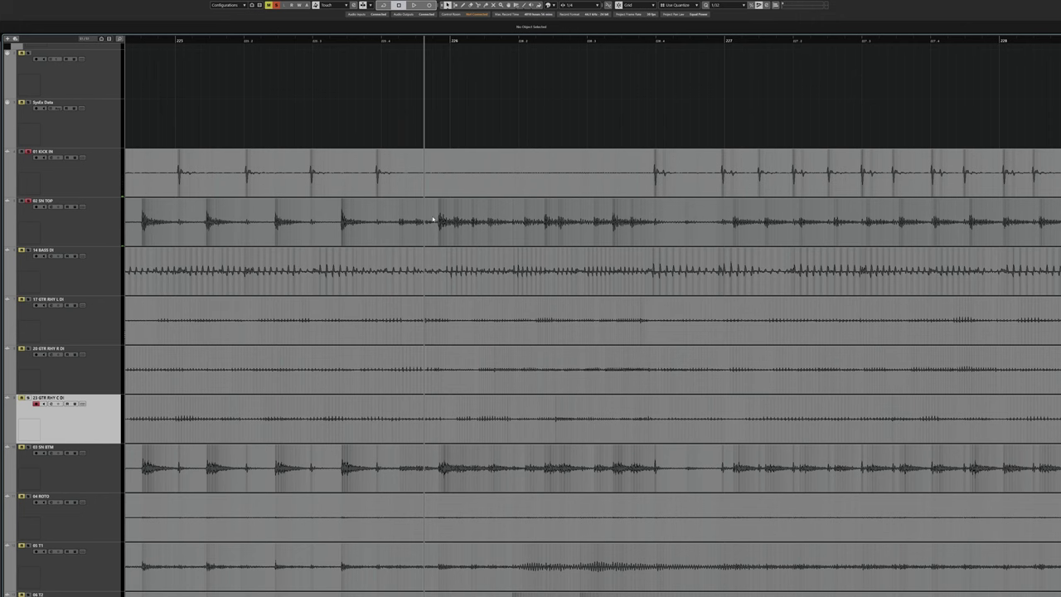
pyautogui.hscroll(4, 521, 217)
# Switch to TierMaker, place the yellow-green album cover in the Virtually No Editing tier and bring up the Nail The Mix page.
pyautogui.hotkey('alt', 'Tab')
pyautogui.moveTo(473, 284); pyautogui.dragTo(410, 322)
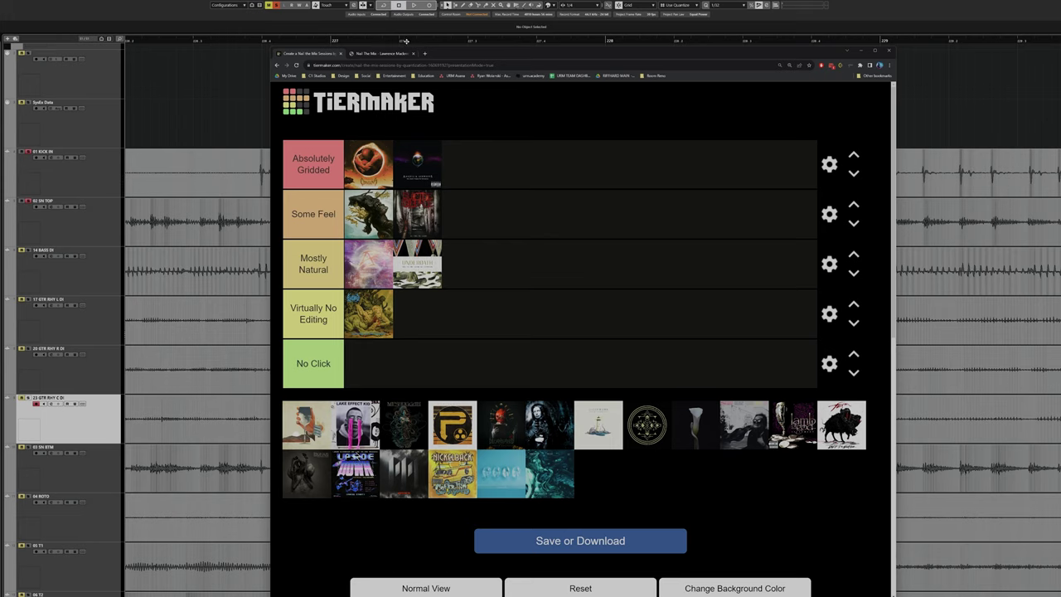
pyautogui.click(383, 53)
pyautogui.click(495, 157)
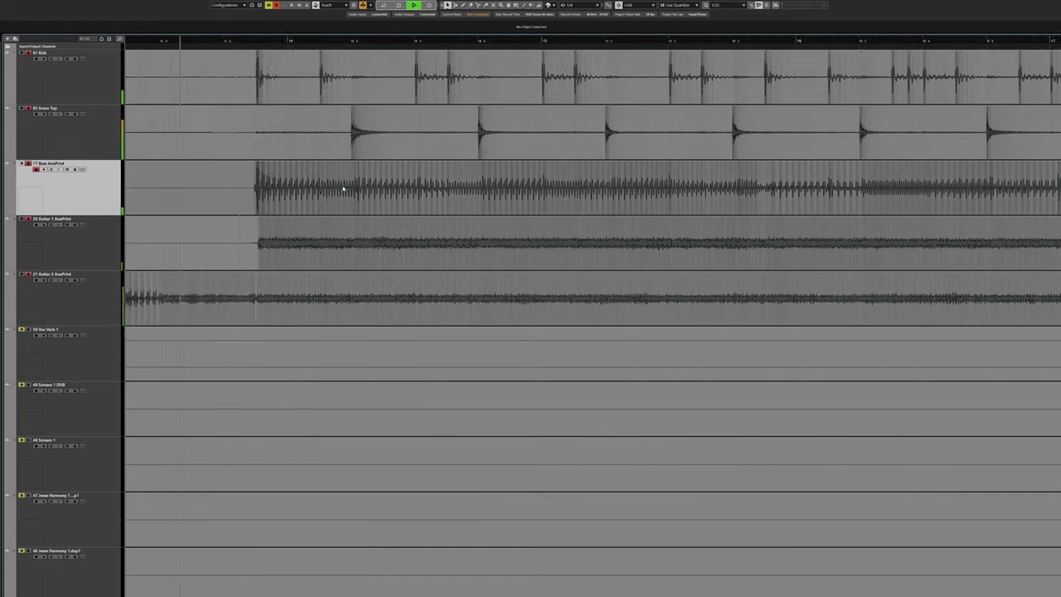
# Play back the next song's full-band entry around bar 14, following the kick, snare, bass and guitars.
pyautogui.scroll(-2, 343, 187)
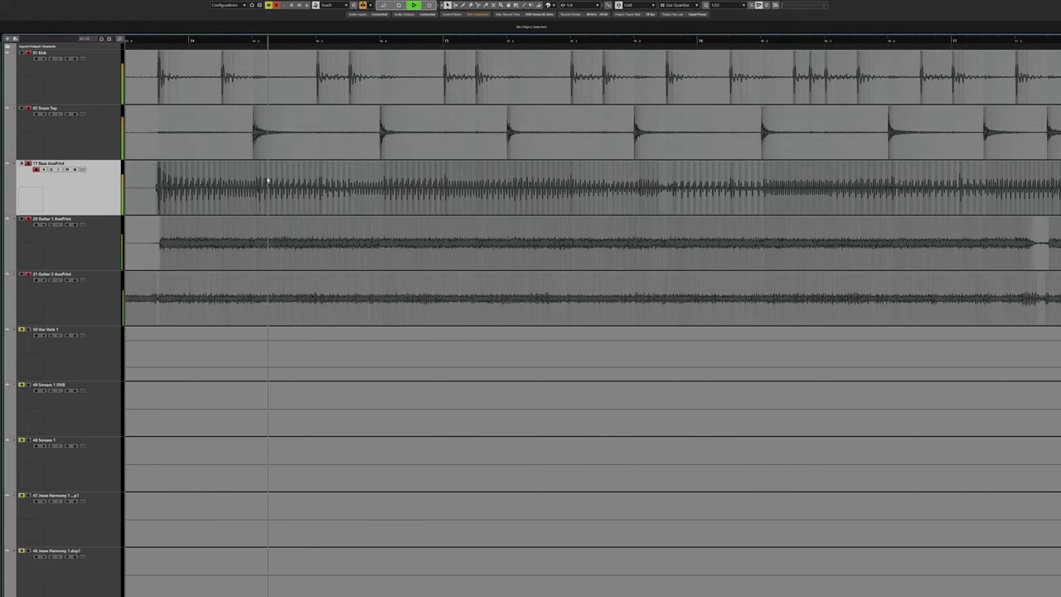
pyautogui.scroll(3, 327, 184)
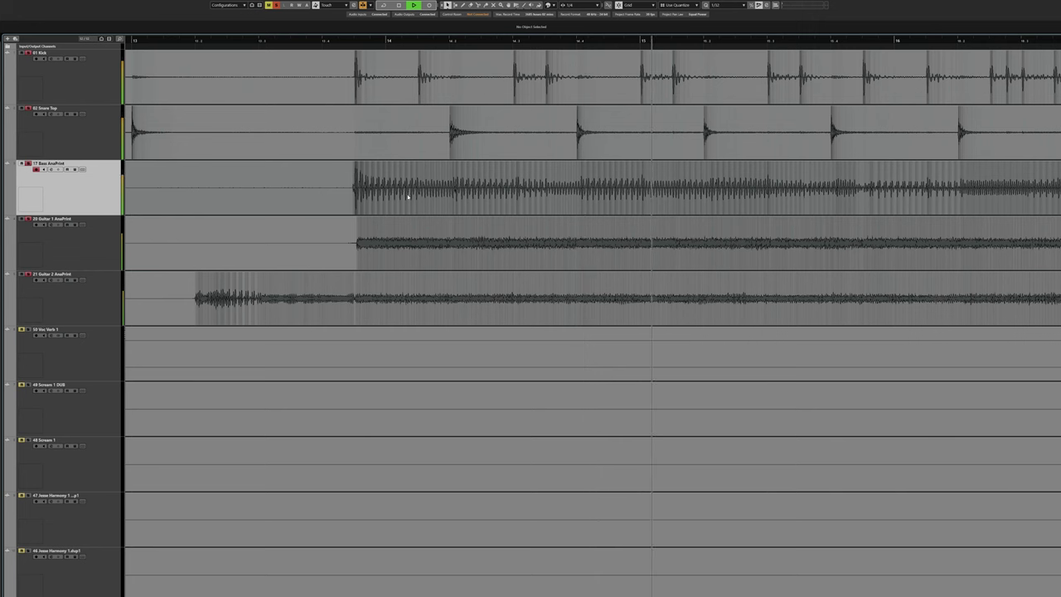
pyautogui.press('space')
# Select the kick event and check its hits between bars 14 and 16 with the cursor placed at individual hits.
pyautogui.click(369, 72)
pyautogui.moveTo(502, 39); pyautogui.dragTo(544, 40)
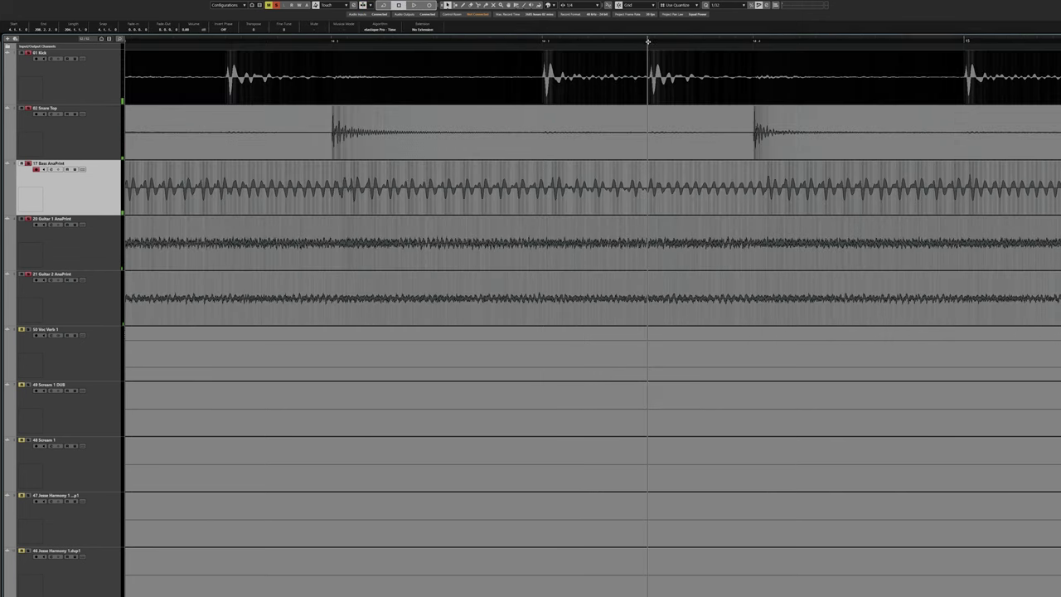
pyautogui.hscroll(3, 442, 124)
pyautogui.click(457, 41)
pyautogui.hscroll(20, 531, 142)
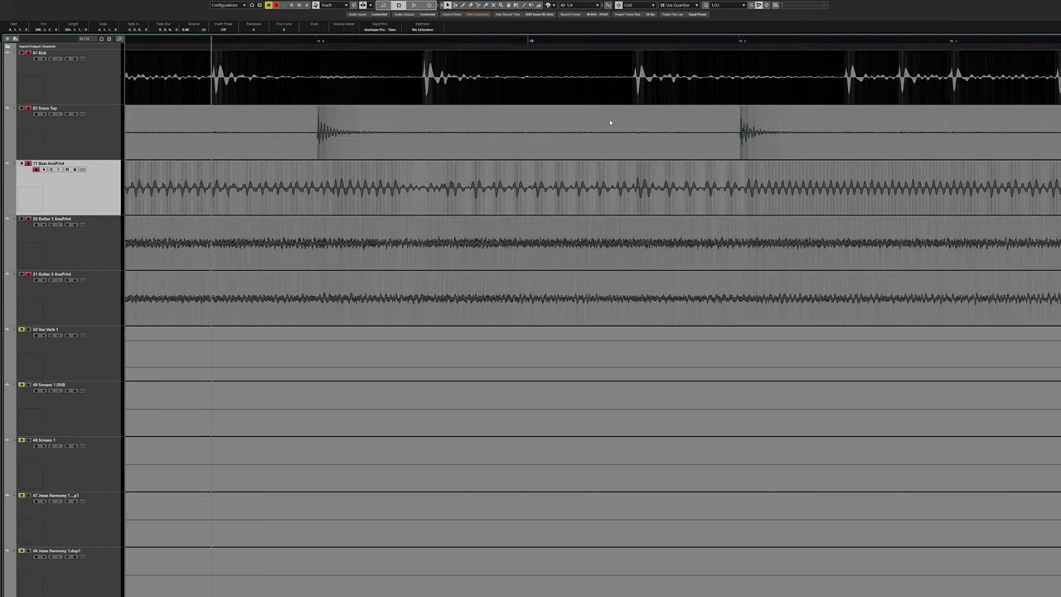
# Compare the snare fill hits in bar 21 with the cursor and examine the kick and snare on to bar 25.
pyautogui.scroll(-3, 673, 178)
pyautogui.hscroll(15, 685, 197)
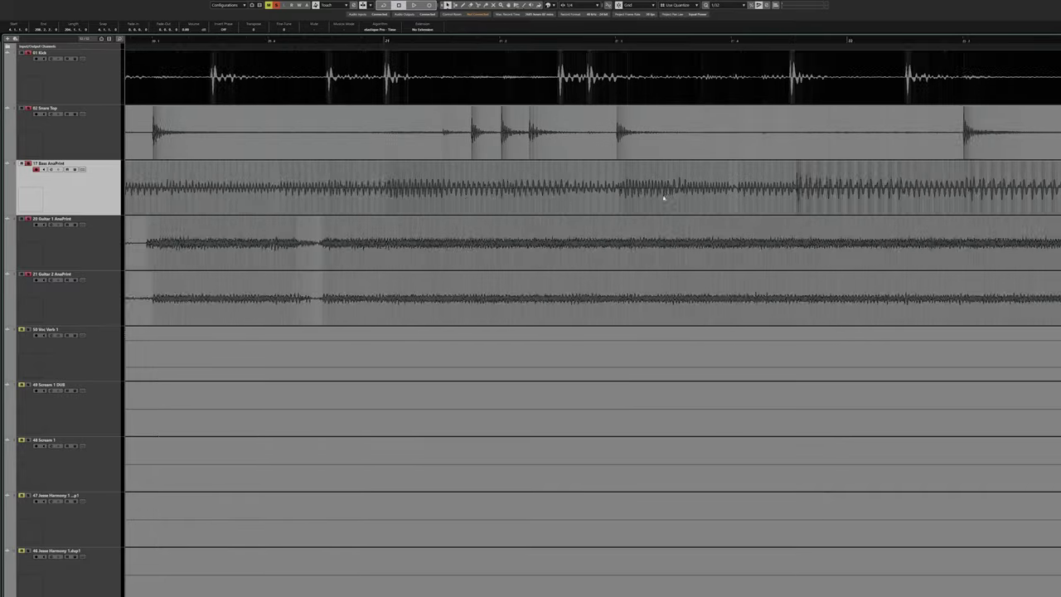
pyautogui.moveTo(500, 98); pyautogui.dragTo(514, 150)
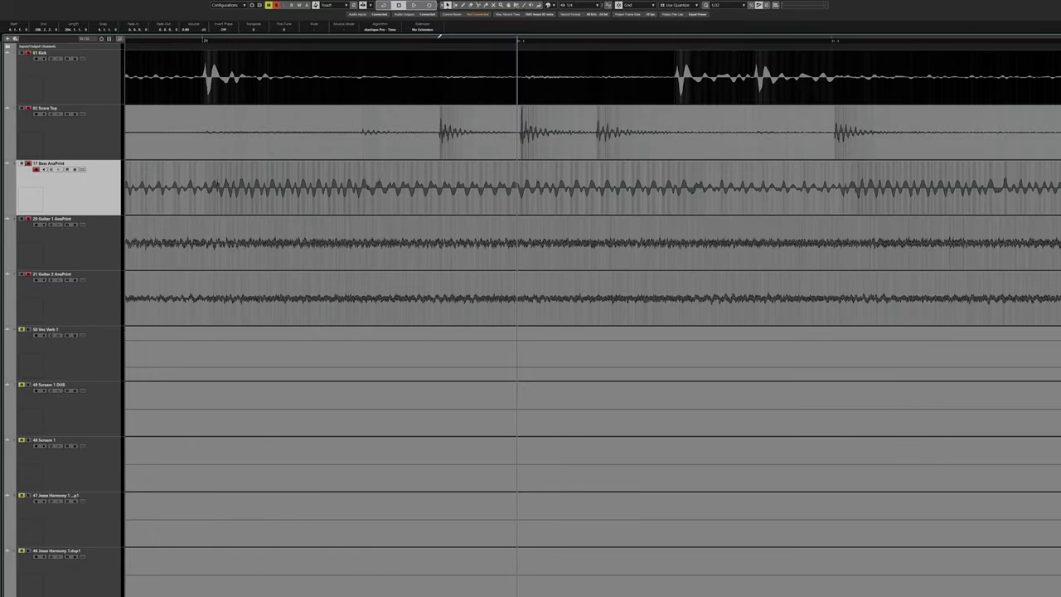
pyautogui.click(439, 41)
pyautogui.click(595, 41)
pyautogui.scroll(-3, 721, 219)
pyautogui.hscroll(5, 721, 218)
pyautogui.scroll(-6, 721, 218)
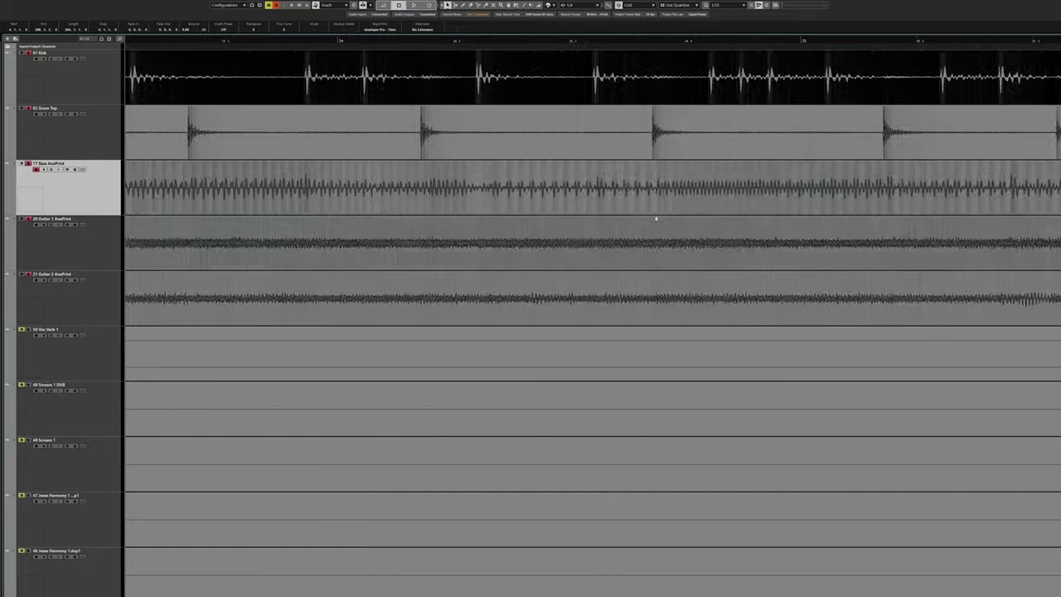
# Return to the bass entry at bar 14, select the bass event and play back the section with the guitars.
pyautogui.hscroll(-5, 531, 242)
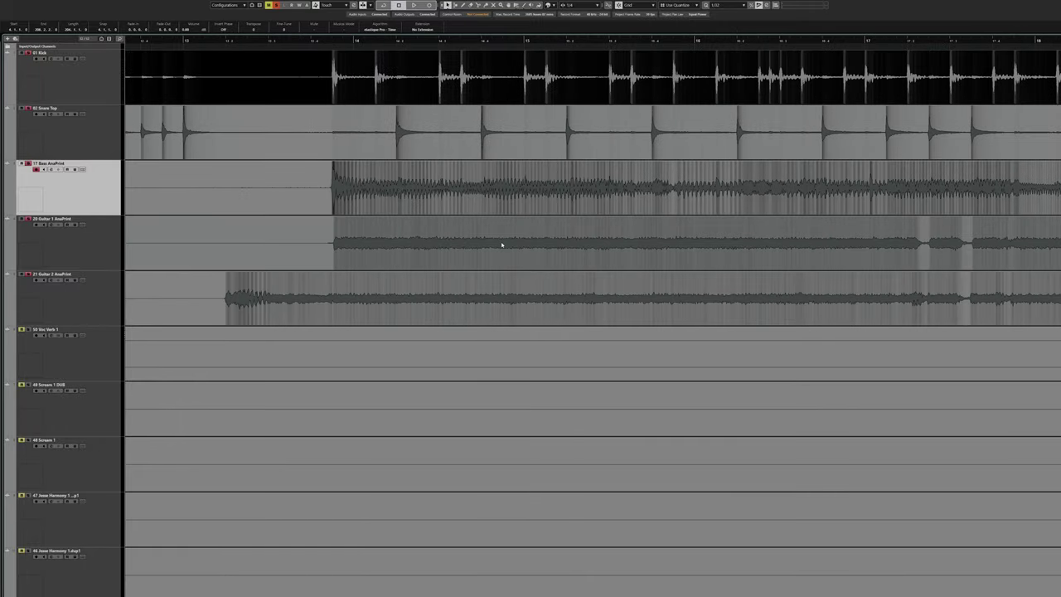
pyautogui.click(336, 187)
pyautogui.scroll(5, 365, 199)
pyautogui.press('space')
pyautogui.scroll(-3, 510, 251)
pyautogui.scroll(-2, 581, 274)
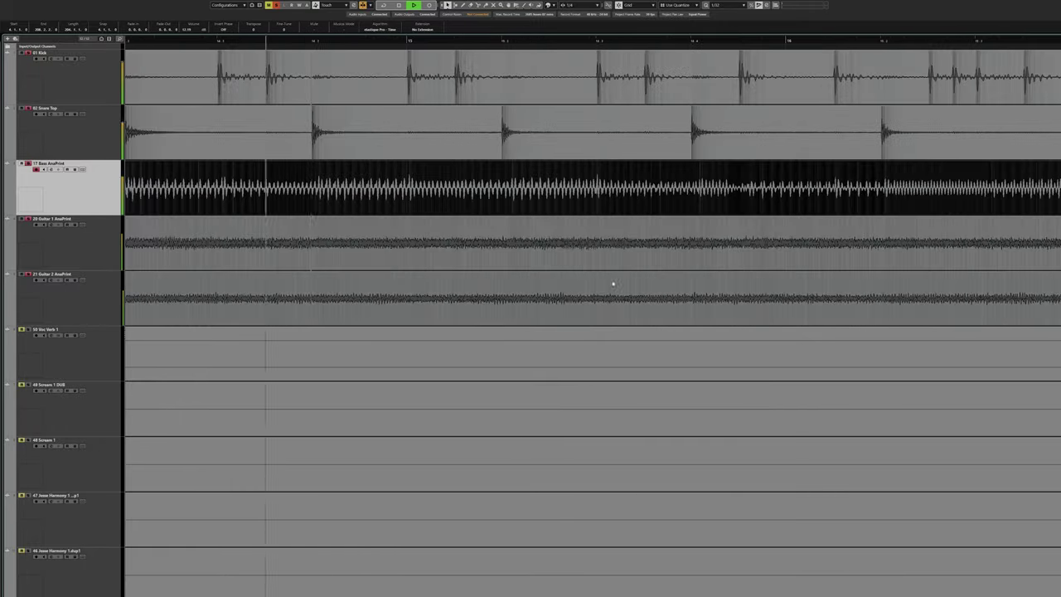
pyautogui.scroll(-3, 561, 279)
pyautogui.press('space')
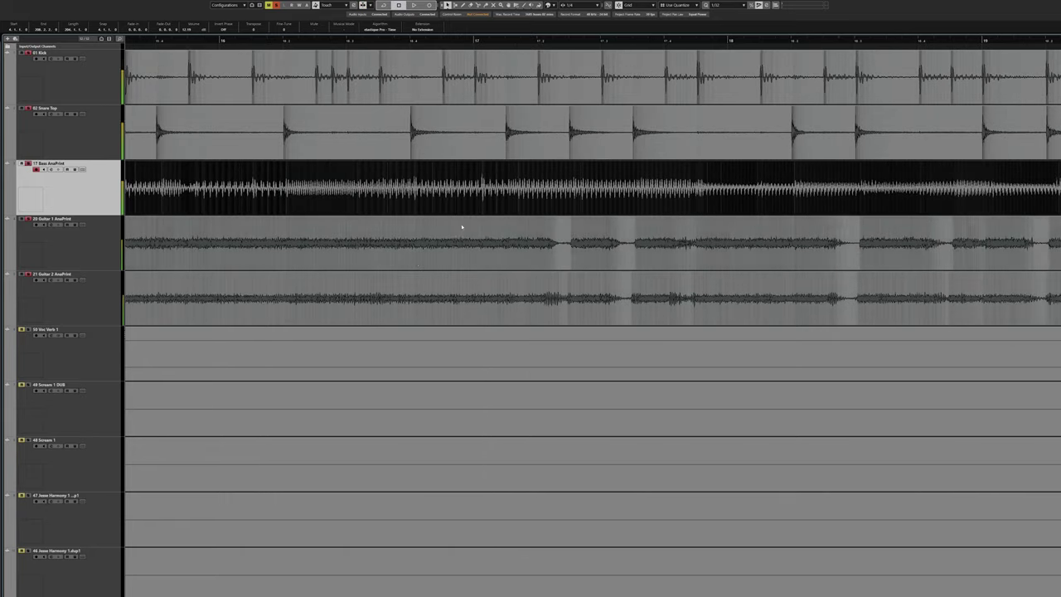
# Play back from bar 17 and check the stop-start section at bars 91 to 99 and the sustained notes near bar 155.
pyautogui.hscroll(3, 429, 274)
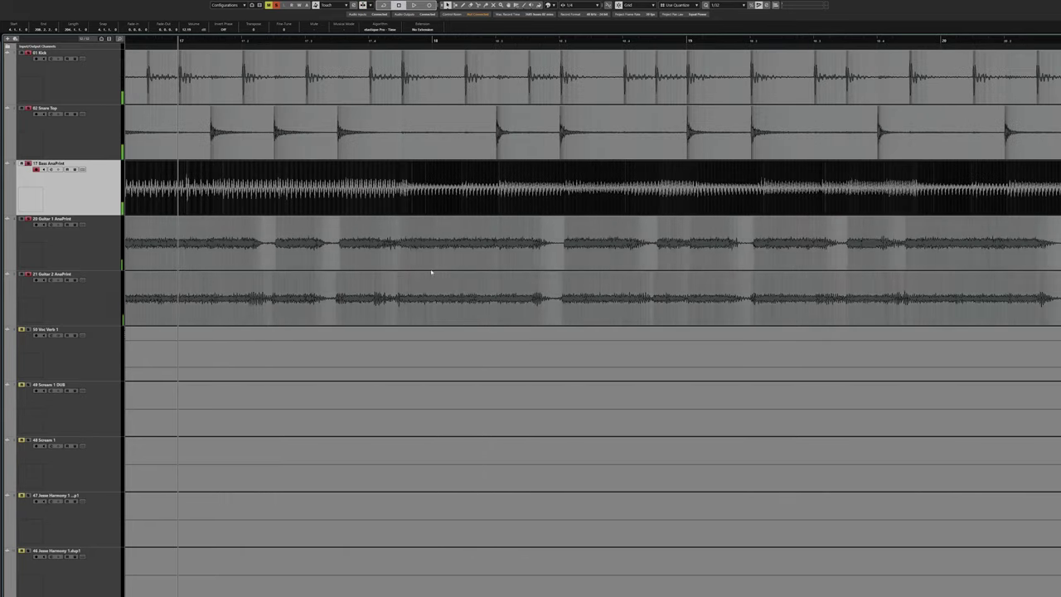
pyautogui.press('space')
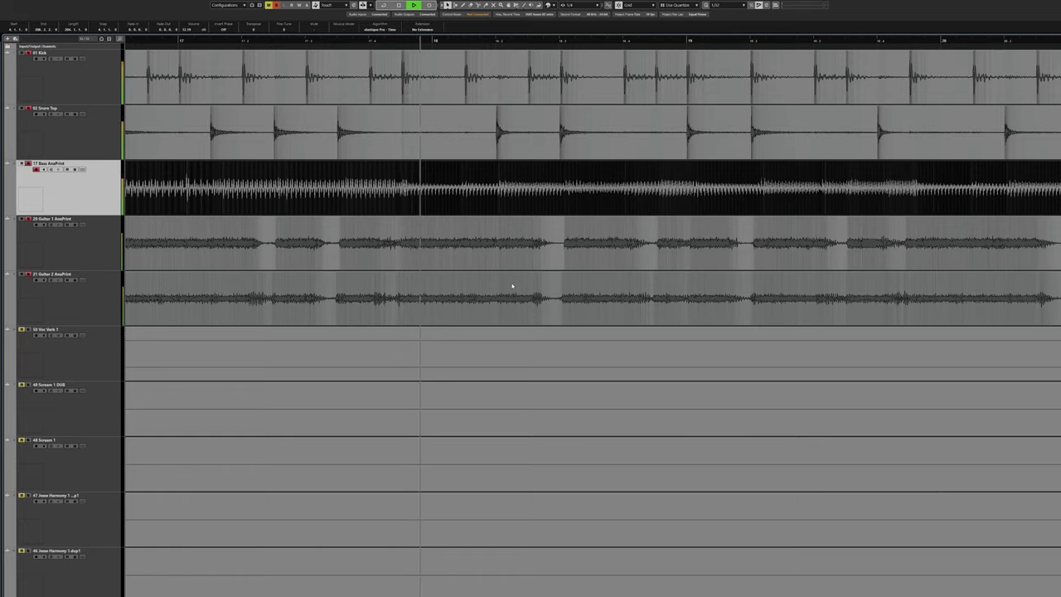
pyautogui.hscroll(3, 512, 286)
pyautogui.hscroll(3, 512, 286)
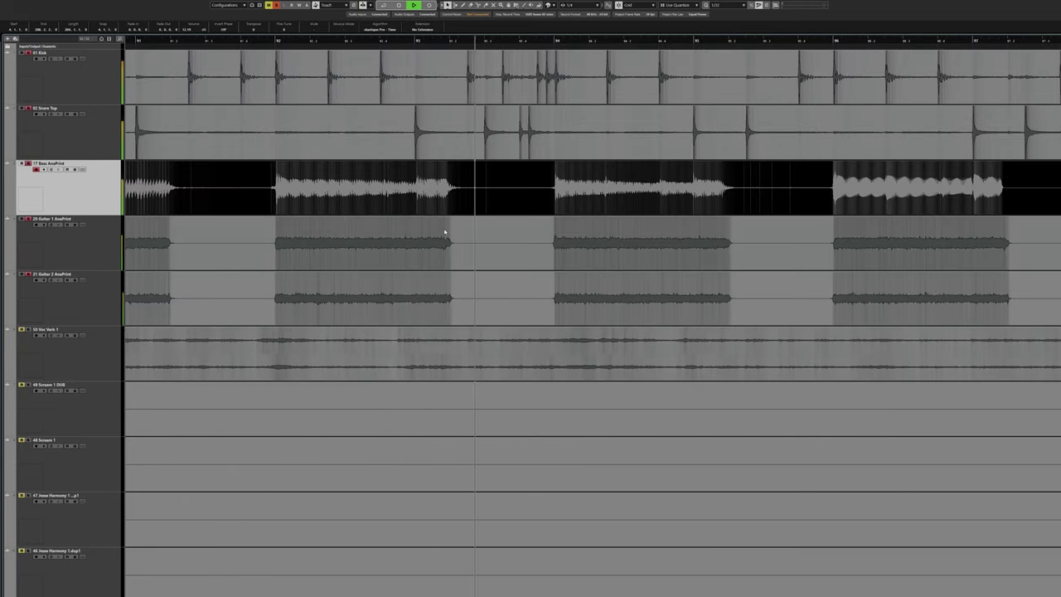
pyautogui.hscroll(2, 444, 232)
pyautogui.hscroll(2, 524, 250)
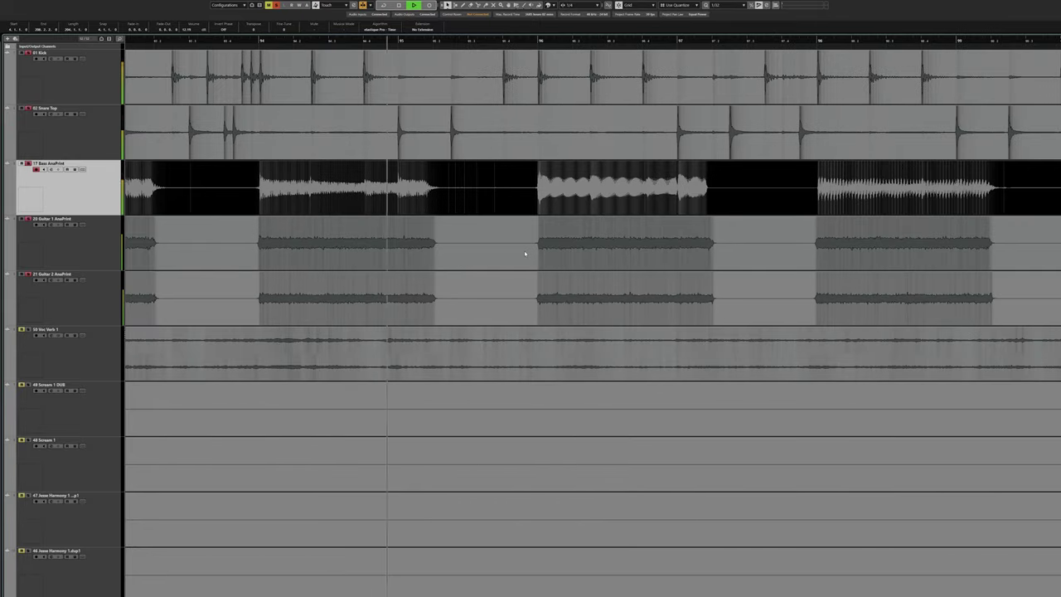
pyautogui.hscroll(4, 524, 250)
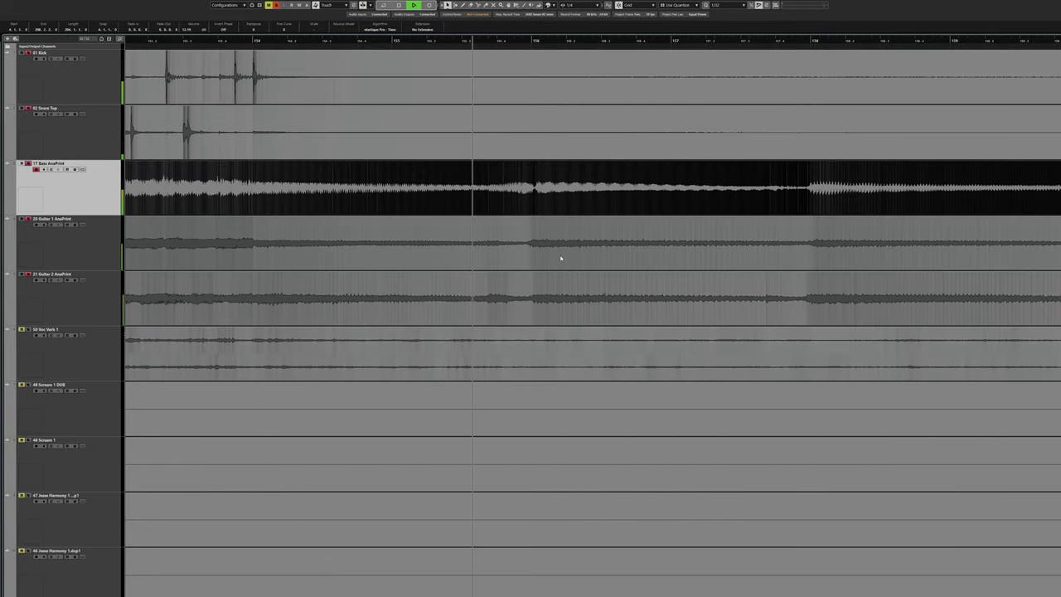
pyautogui.press('space')
# Place the cursor at bar 156 and examine the sustained bass and guitar note changes up to bar 164.
pyautogui.moveTo(532, 41); pyautogui.dragTo(523, 53)
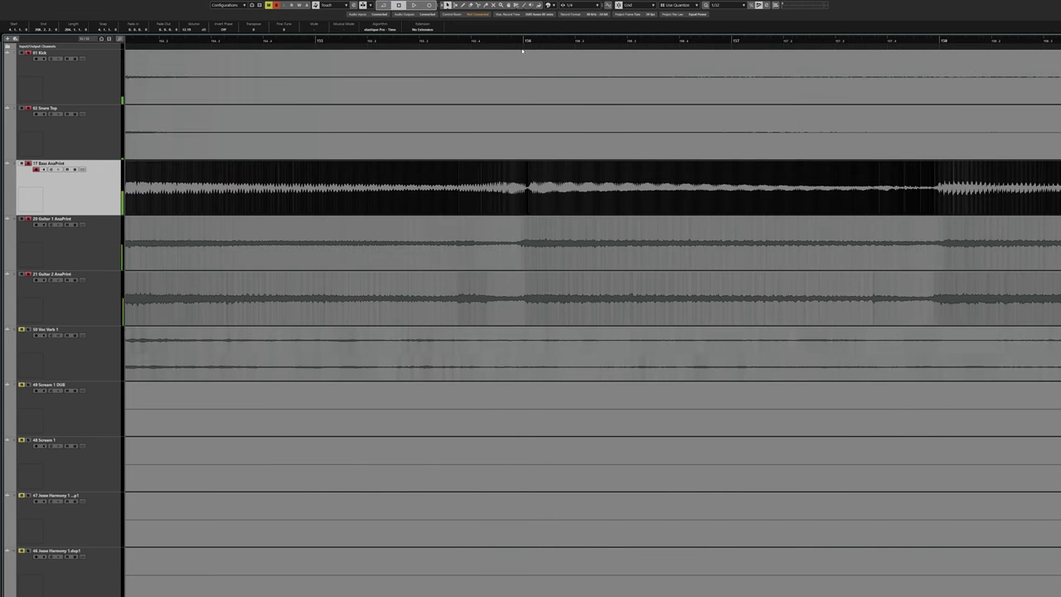
pyautogui.scroll(-4, 678, 264)
pyautogui.hscroll(4, 808, 307)
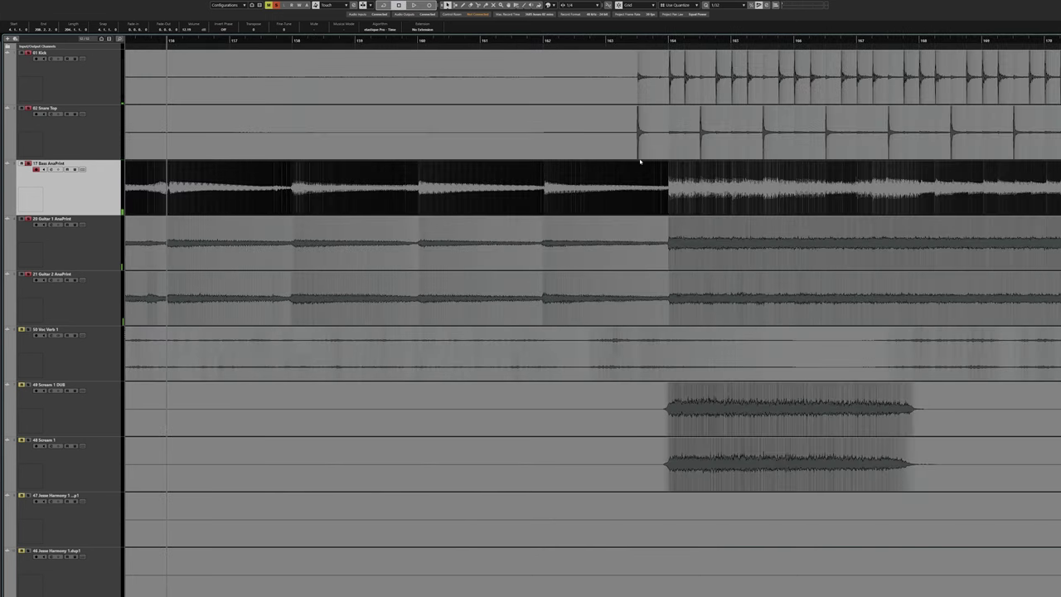
# Play back the full-band entry at bar 164 and examine the kick, bass and guitar starts up close.
pyautogui.click(661, 48)
pyautogui.press('space')
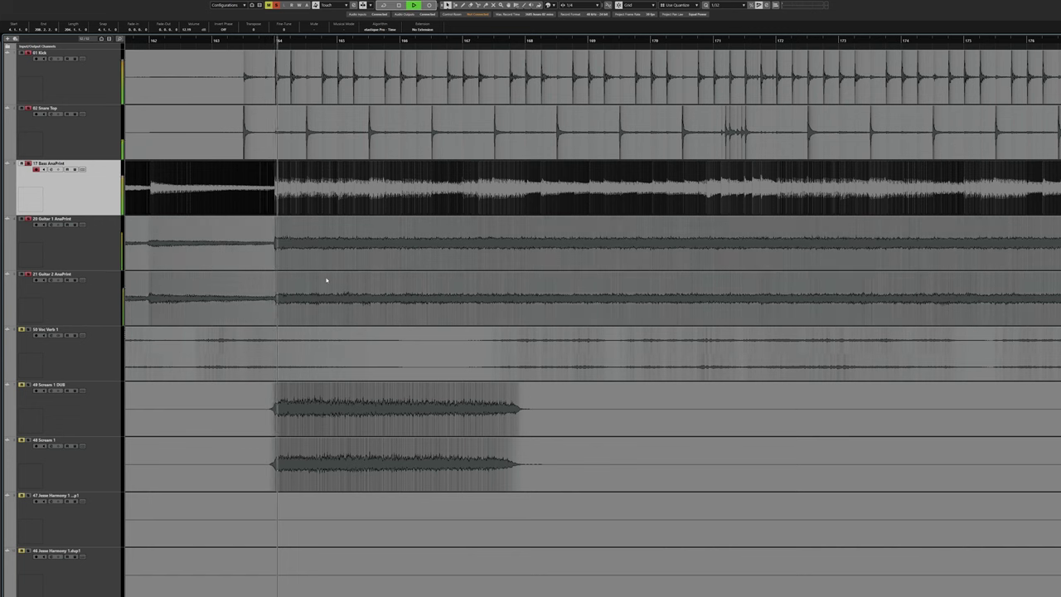
pyautogui.scroll(6, 278, 273)
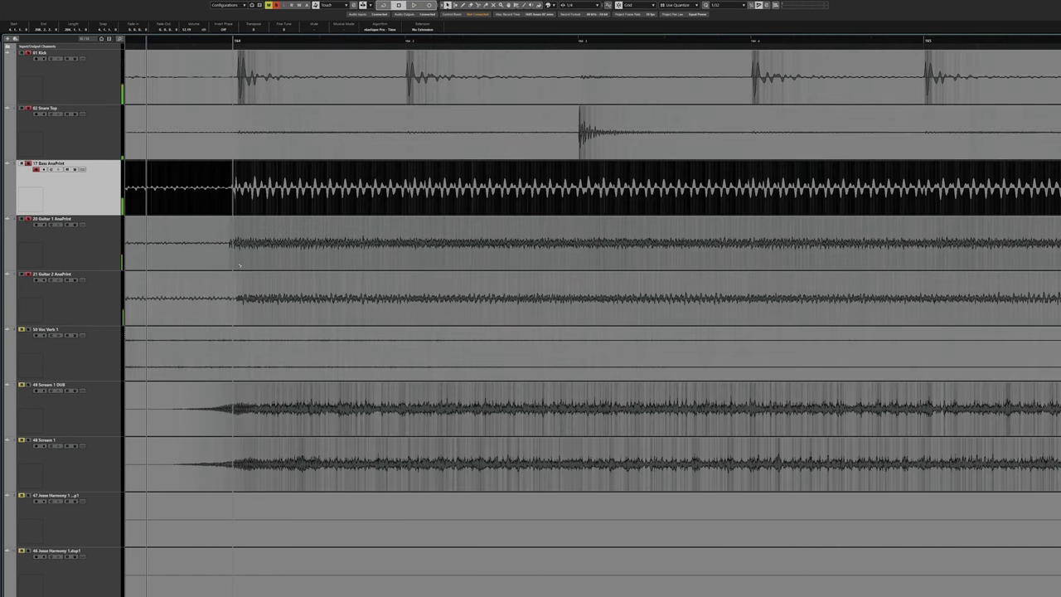
# Play the section where the Scream tracks enter and examine how kick, snare, bass and guitars line up with the grid.
pyautogui.press('space')
pyautogui.scroll(-4, 320, 286)
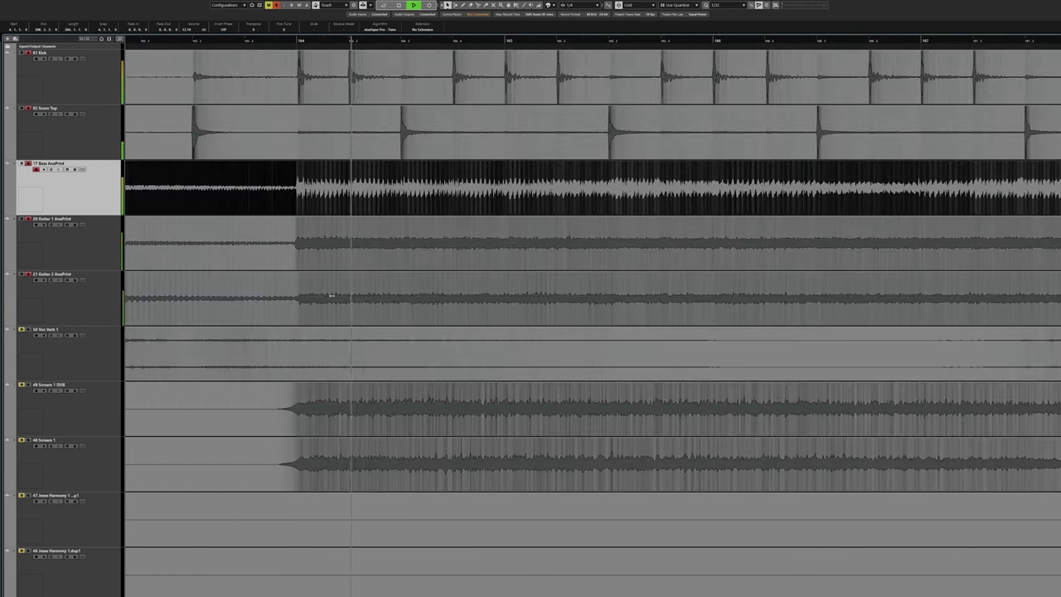
pyautogui.scroll(4, 448, 236)
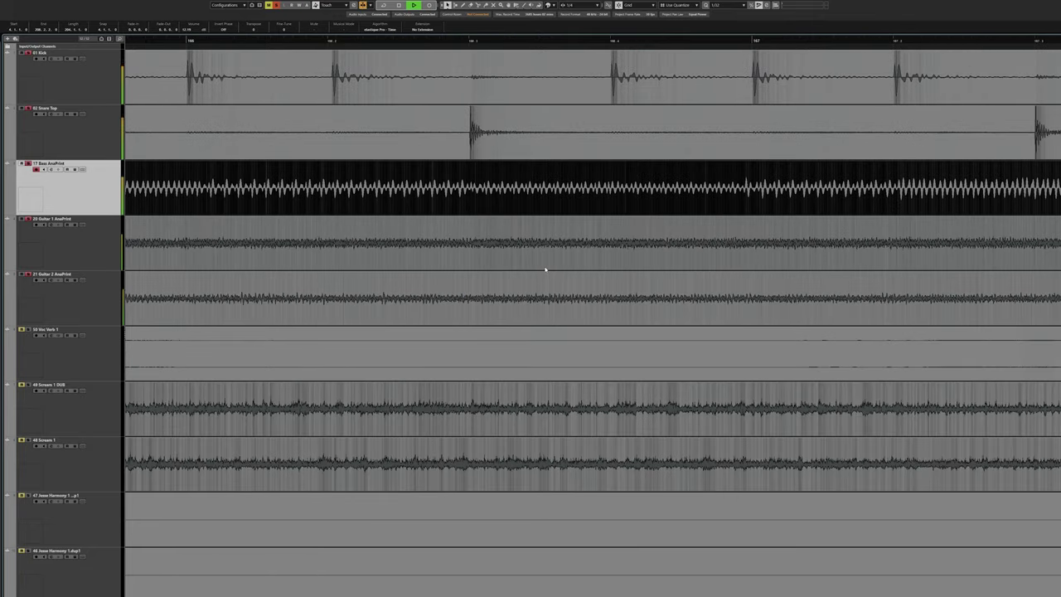
pyautogui.scroll(-4, 547, 268)
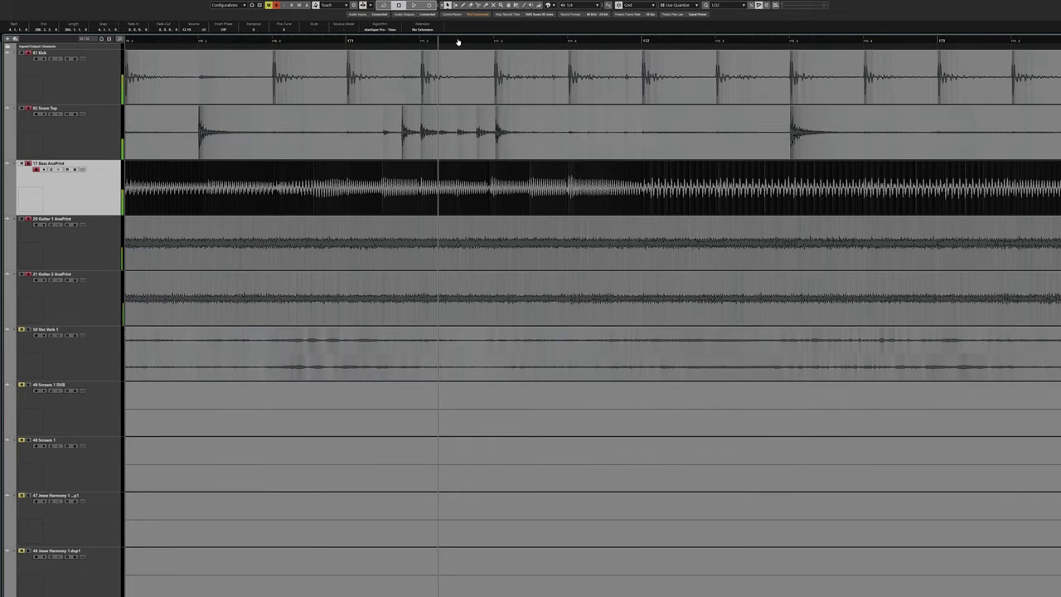
pyautogui.click(456, 39)
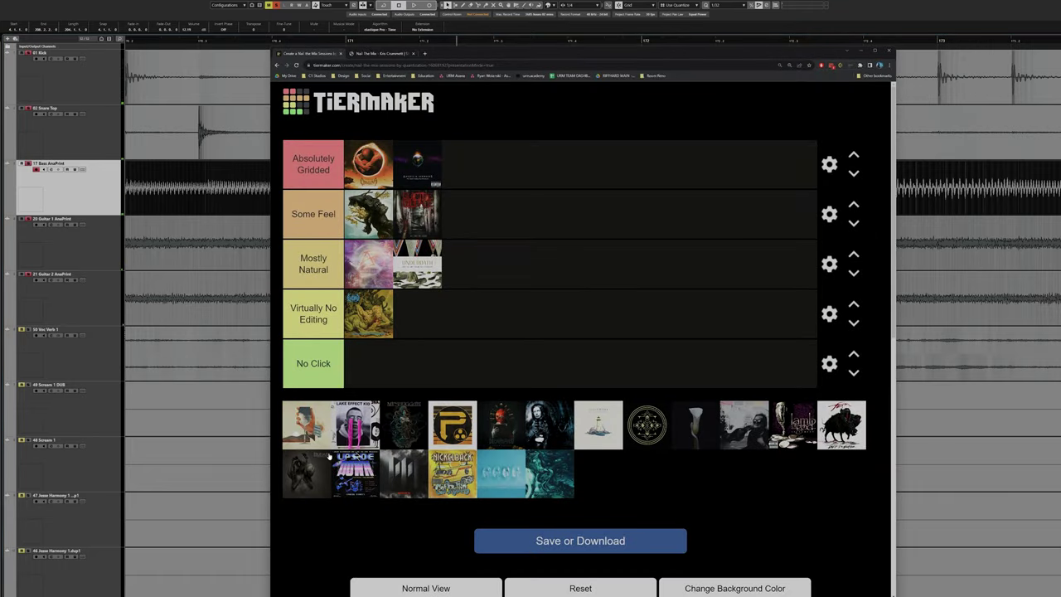
# Place the first unranked cover second in the Absolutely Gridded tier on TierMaker, then return to the audio workstation.
pyautogui.moveTo(324, 439); pyautogui.dragTo(413, 178)
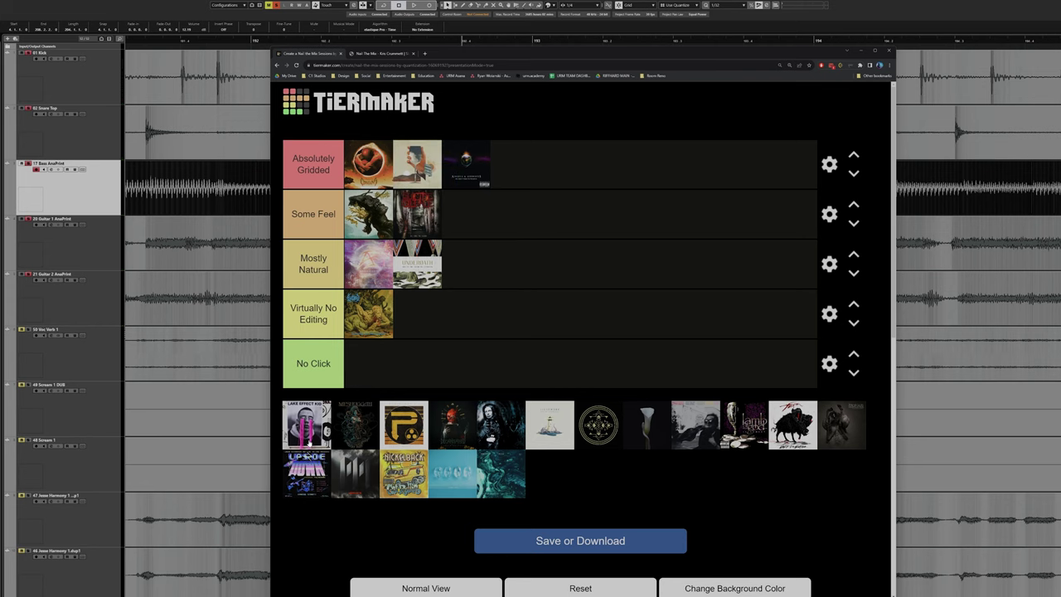
pyautogui.click(410, 53)
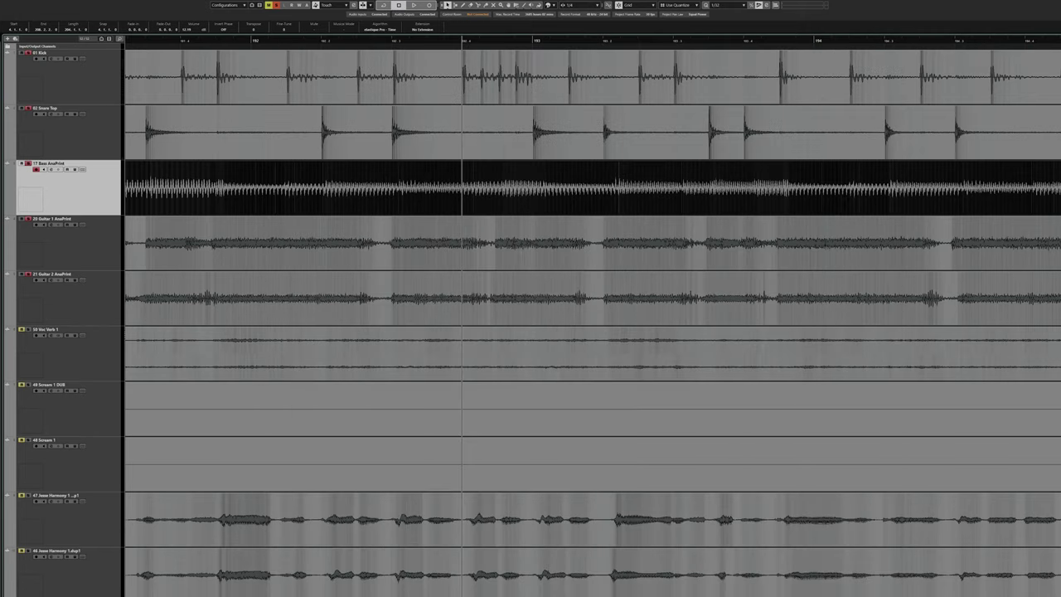
pyautogui.click(2, 1)
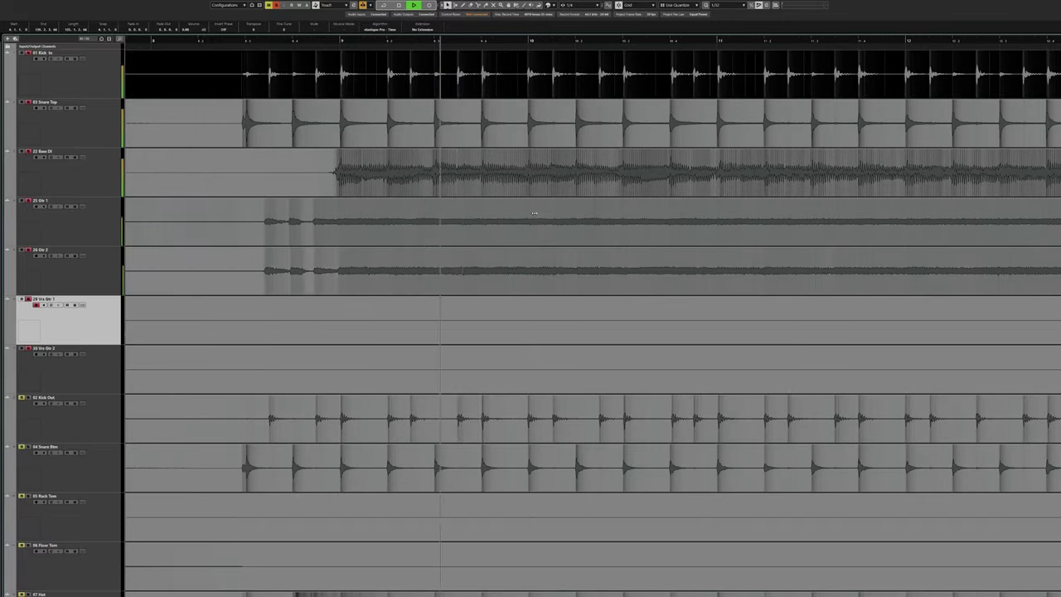
# Play from the intro through the verse up to about bar 34, comparing kick, snare and bass hits with the beat lines.
pyautogui.scroll(-4, 537, 215)
pyautogui.hscroll(9, 528, 215)
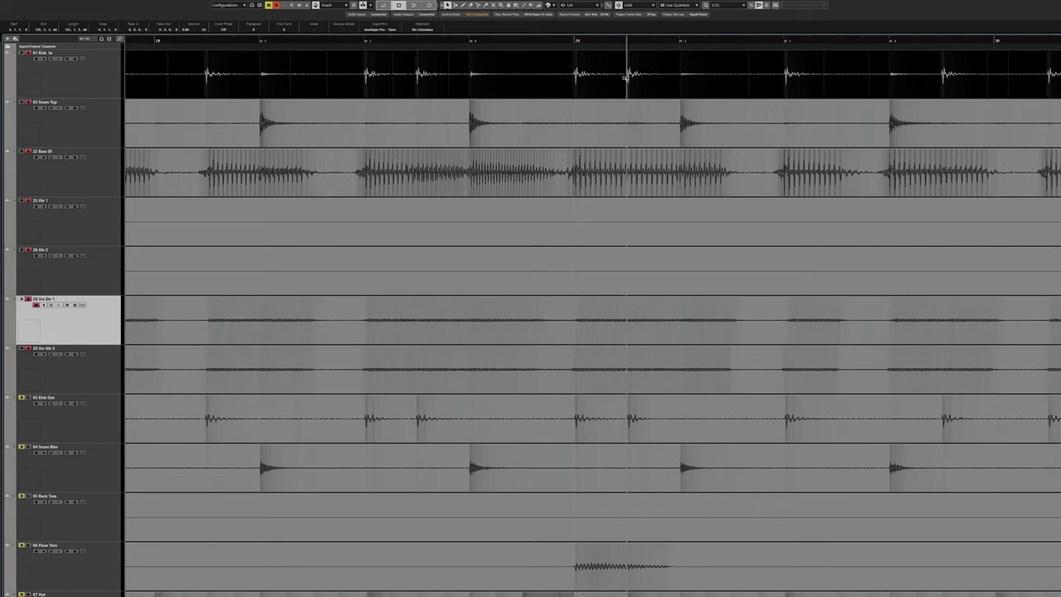
pyautogui.hscroll(7, 660, 98)
pyautogui.press('space')
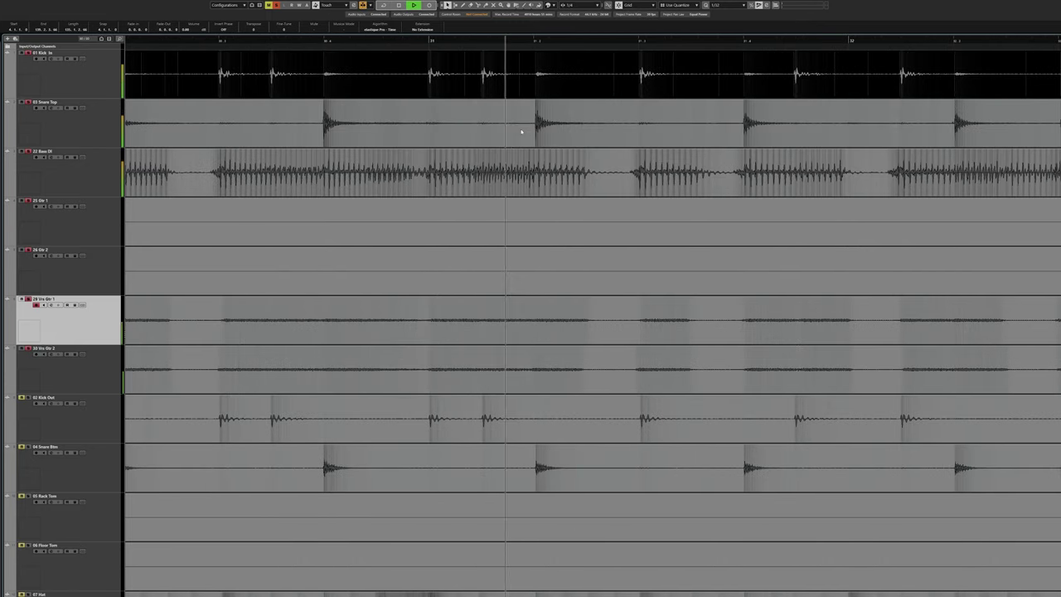
pyautogui.hscroll(4, 522, 131)
pyautogui.hscroll(4, 521, 131)
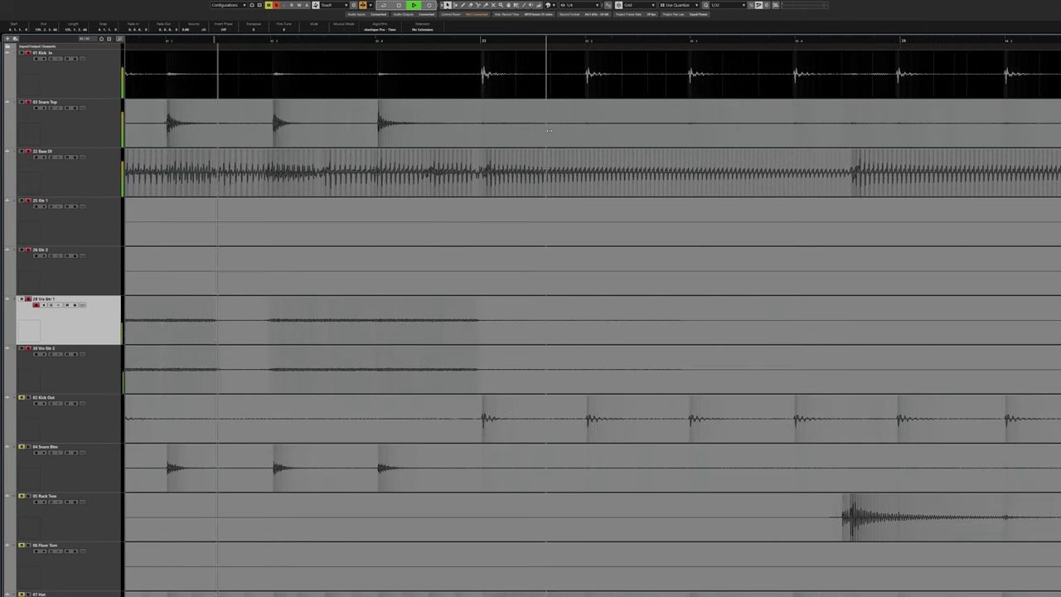
pyautogui.scroll(-4, 561, 134)
pyautogui.press('h')
pyautogui.press('h')
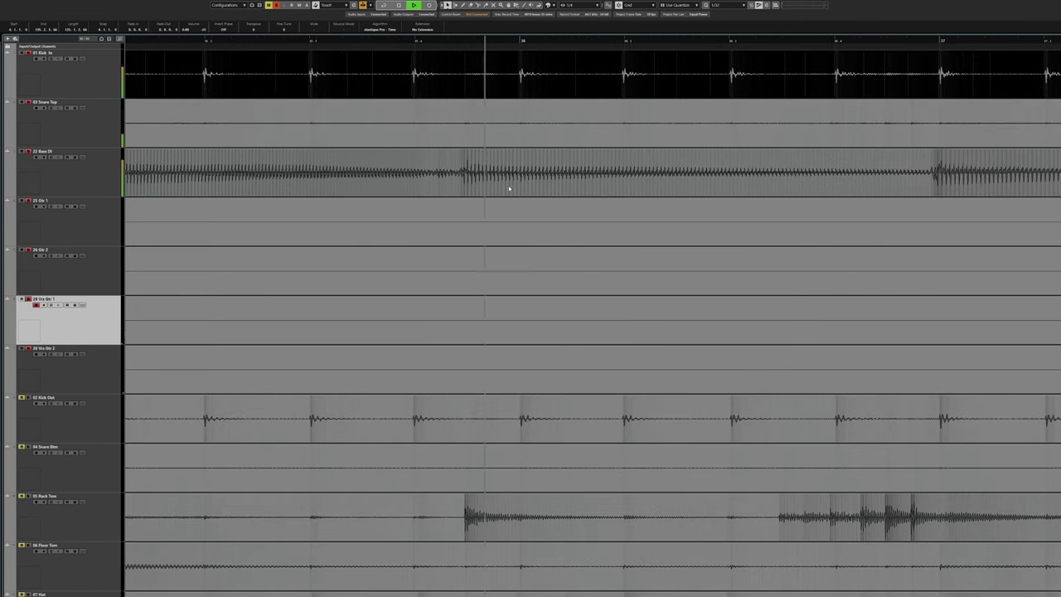
# Inspect the kick, bass and tom hits from the sustained bass part up to the guitar entry, and place the playback cursor at bar 41.
pyautogui.hscroll(5, 507, 187)
pyautogui.press('space')
pyautogui.hscroll(12, 538, 183)
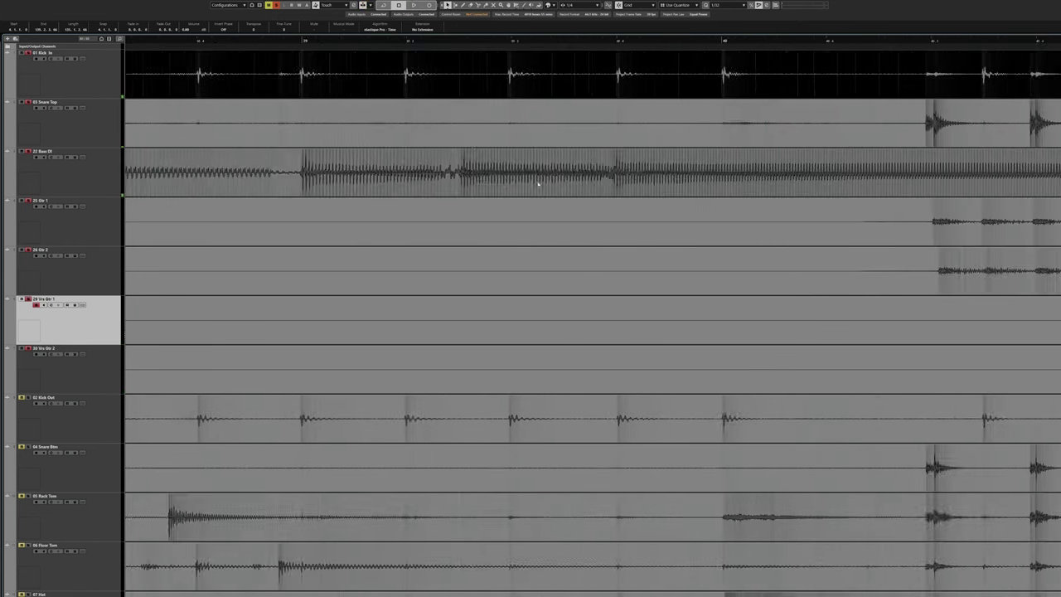
pyautogui.keyDown('alt'); pyautogui.click(420, 175); pyautogui.keyUp('alt')
pyautogui.hscroll(4, 515, 173)
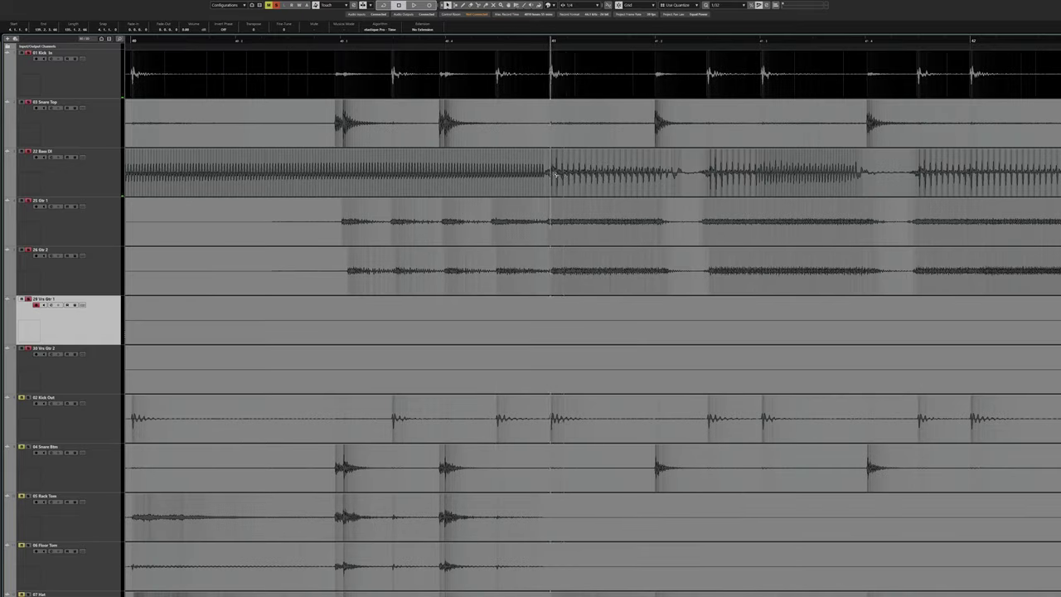
# Play from bar 41 and examine the timing of both guitars against drums and bass, selecting the Gtr 1 event.
pyautogui.press('space')
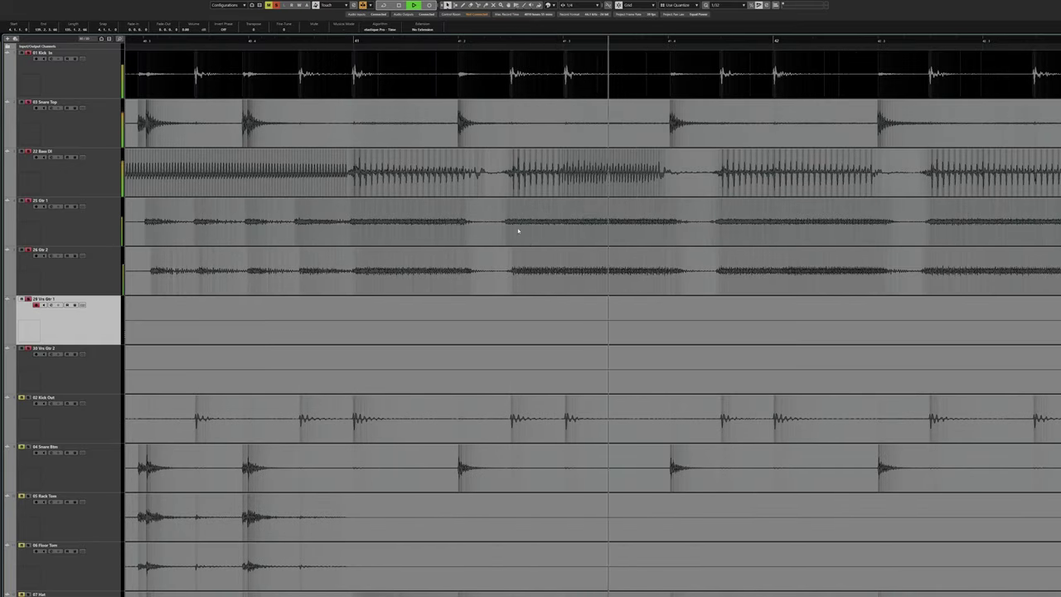
pyautogui.hscroll(2, 488, 245)
pyautogui.hscroll(2, 486, 240)
pyautogui.press('space')
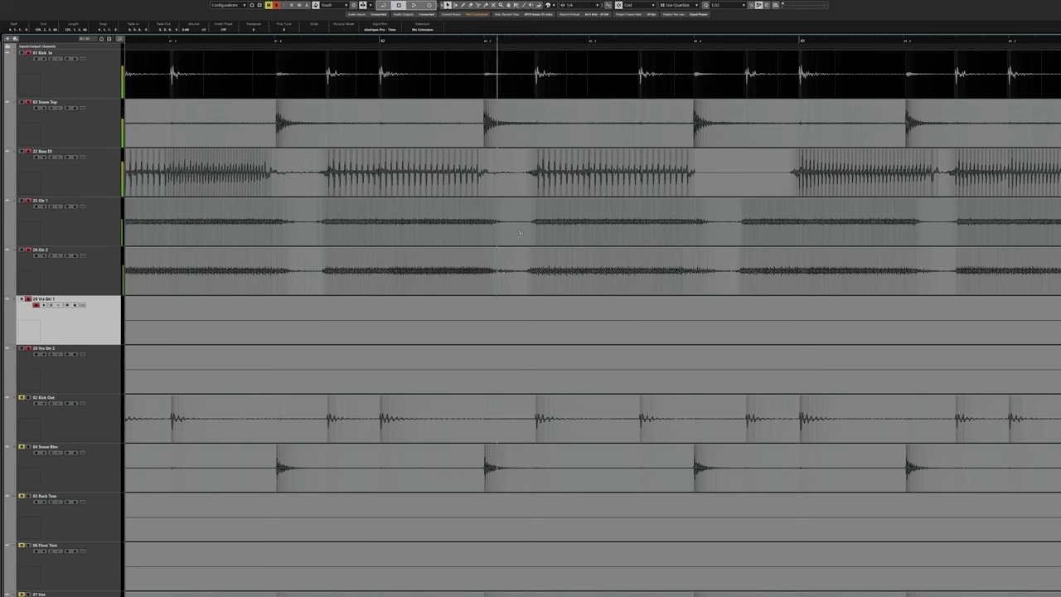
pyautogui.hscroll(-3, 526, 240)
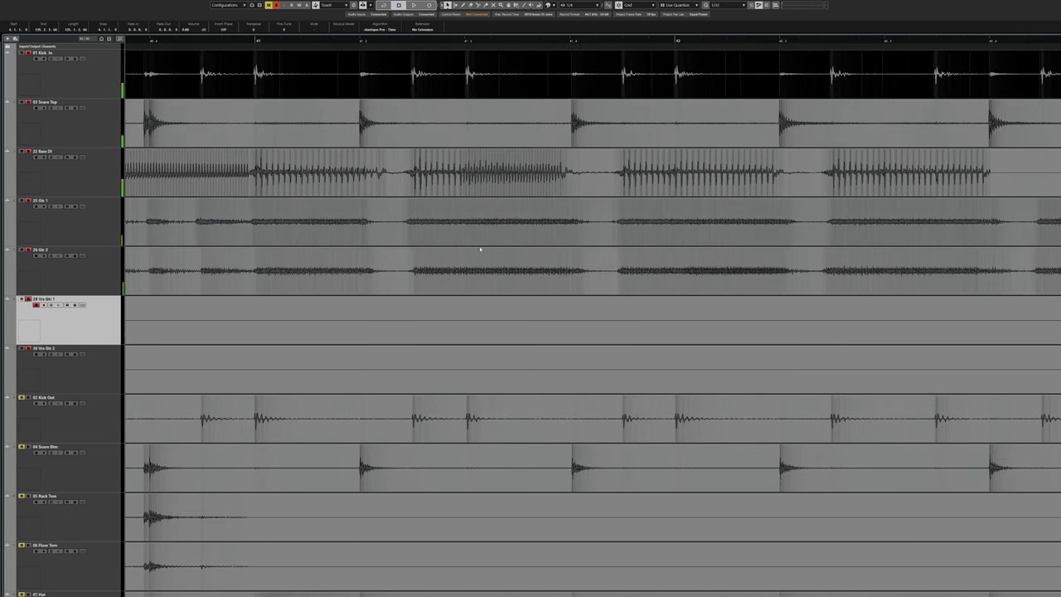
pyautogui.moveTo(444, 239); pyautogui.dragTo(421, 229)
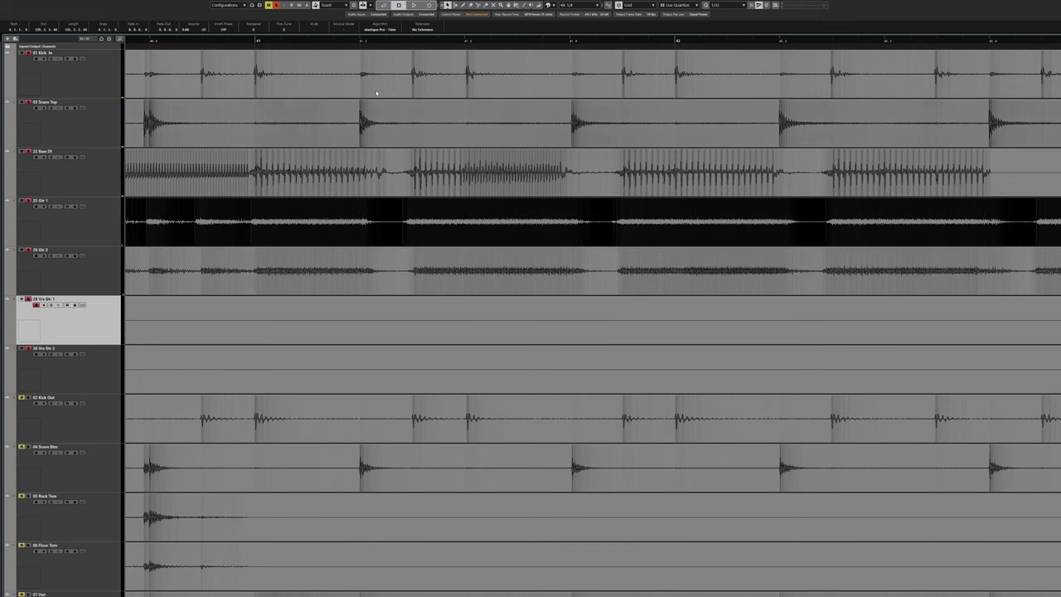
pyautogui.press('space')
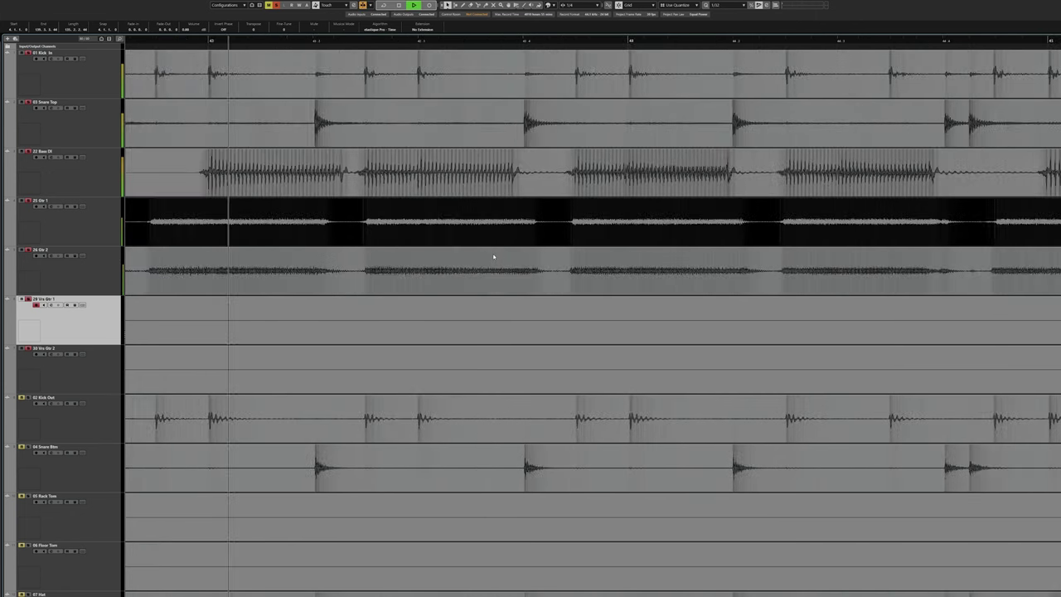
# Move playback ahead to about bar 60 and examine how the layered guitar tracks sit against the drums and bass.
pyautogui.scroll(-5, 572, 274)
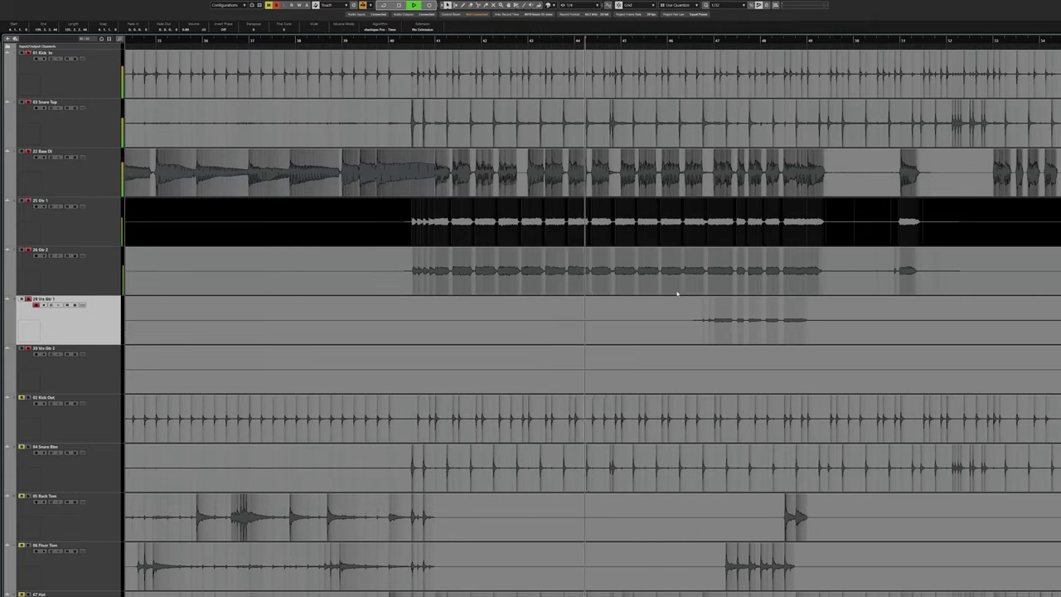
pyautogui.hscroll(5, 670, 294)
pyautogui.click(656, 41)
pyautogui.scroll(4, 659, 249)
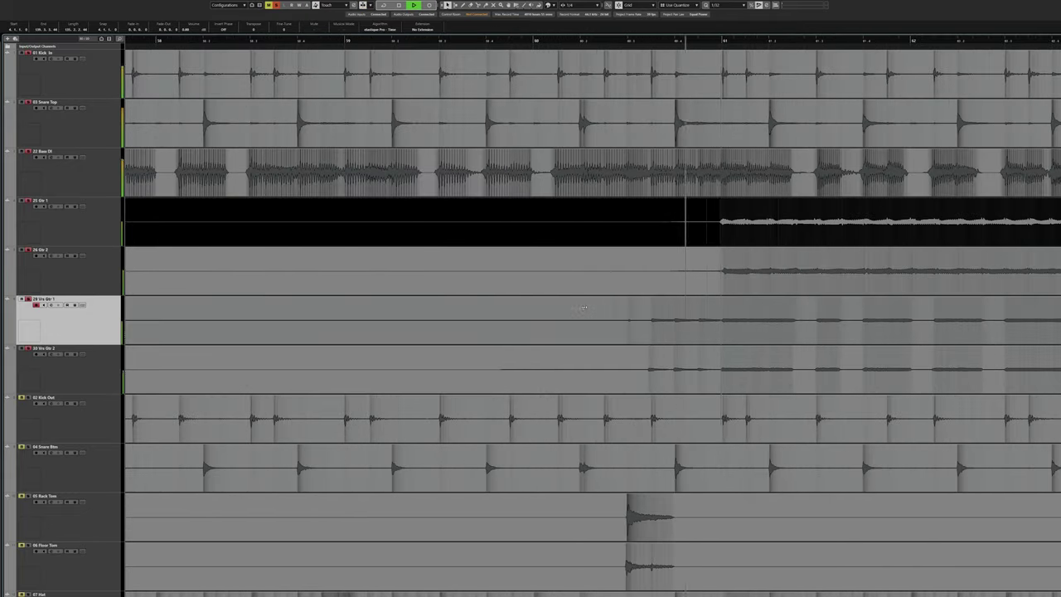
pyautogui.hscroll(4, 582, 307)
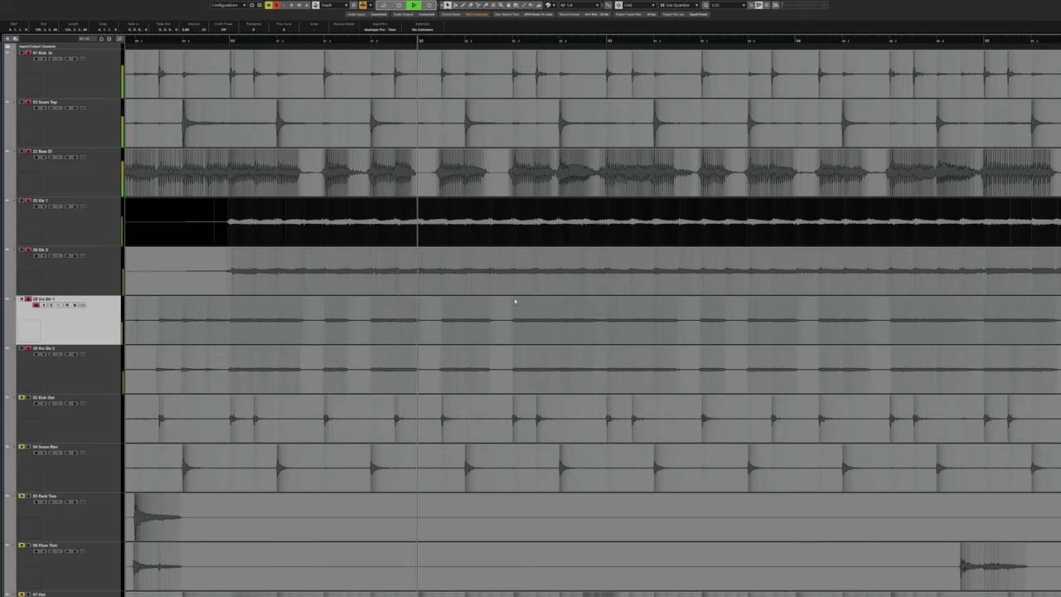
pyautogui.press('h')
pyautogui.press('h')
pyautogui.press('g')
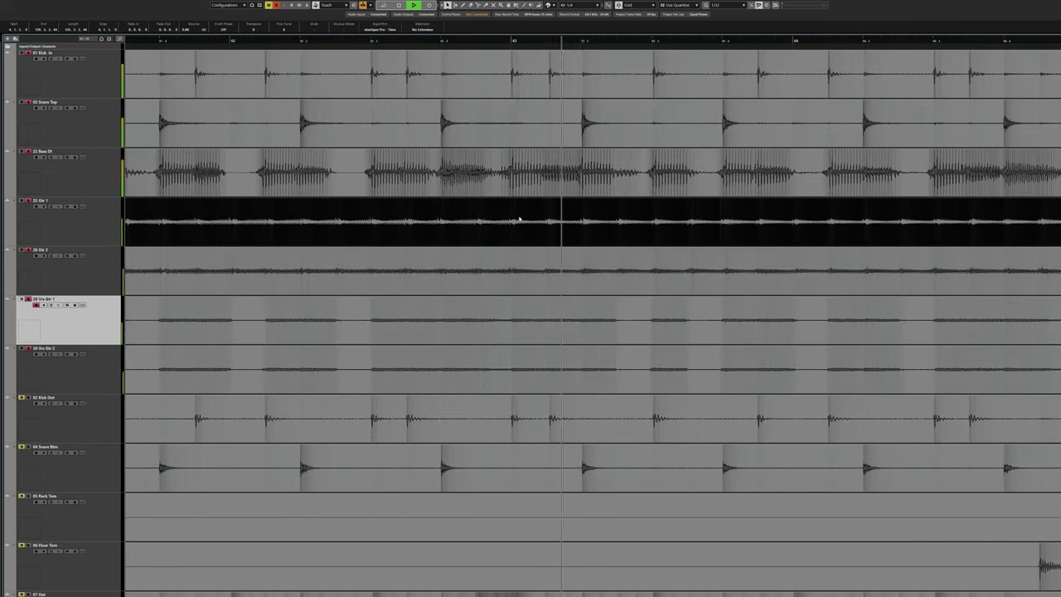
# Examine the drum fills and final hits near the end of the song, around bars 128 to 132, against the grid.
pyautogui.press('g')
pyautogui.press('g')
pyautogui.press('g')
pyautogui.press('g')
pyautogui.press('g')
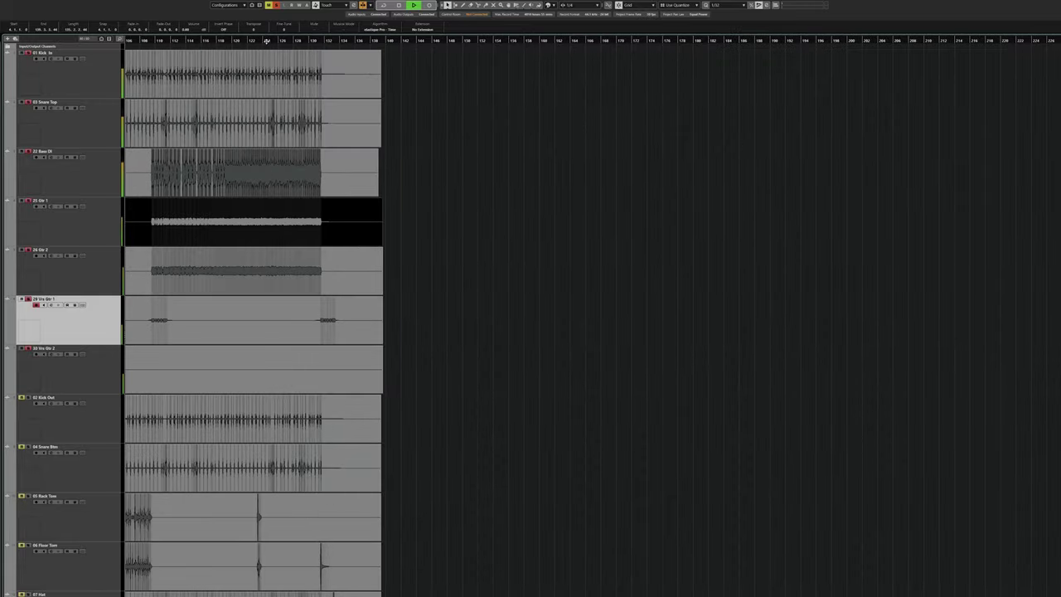
pyautogui.moveTo(266, 41); pyautogui.dragTo(481, 128)
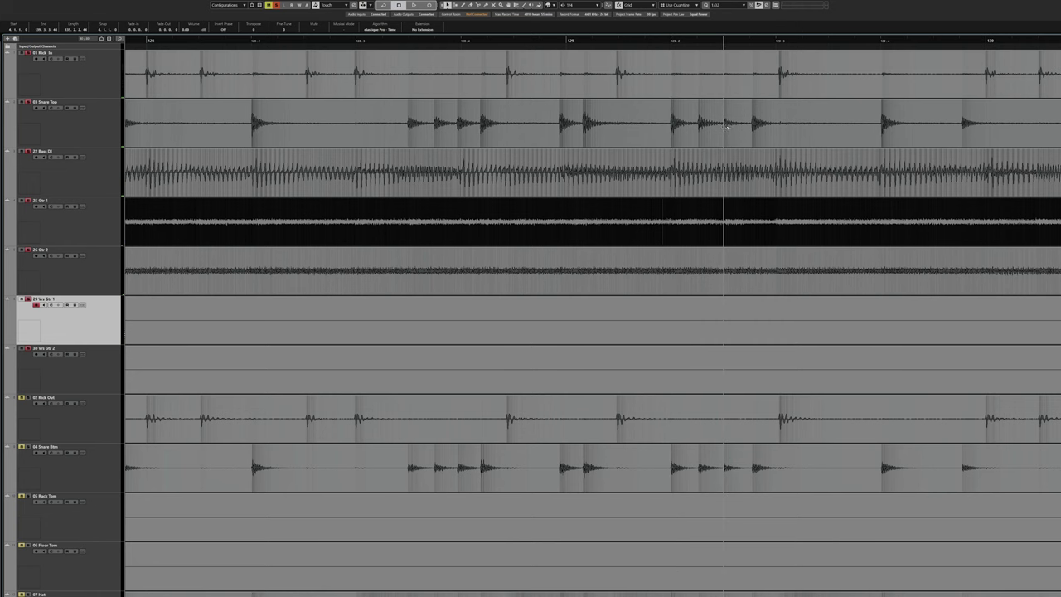
pyautogui.hscroll(6, 664, 111)
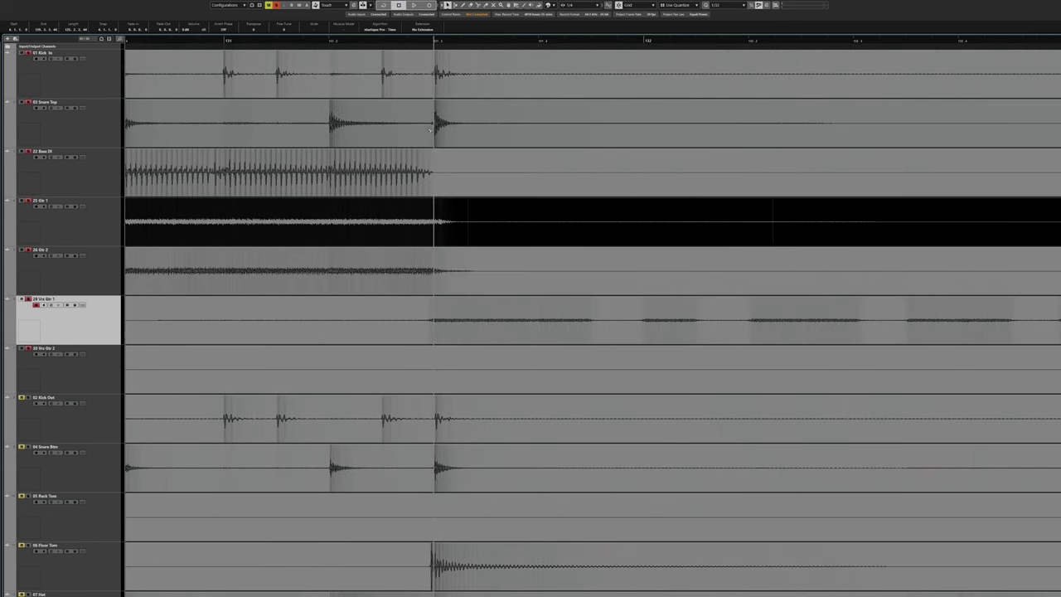
pyautogui.press('g')
pyautogui.press('g')
pyautogui.press('g')
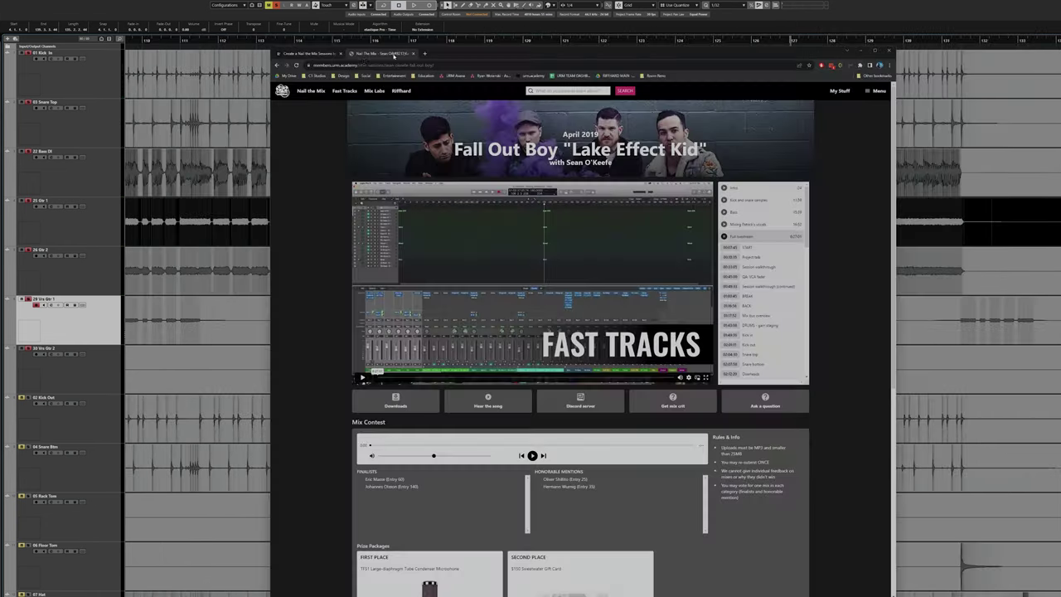
# Place the Lake Effect Kid cover last in the Some Feel tier on TierMaker, then switch back to the audio workstation for another session.
pyautogui.click(311, 54)
pyautogui.moveTo(302, 444); pyautogui.dragTo(466, 215)
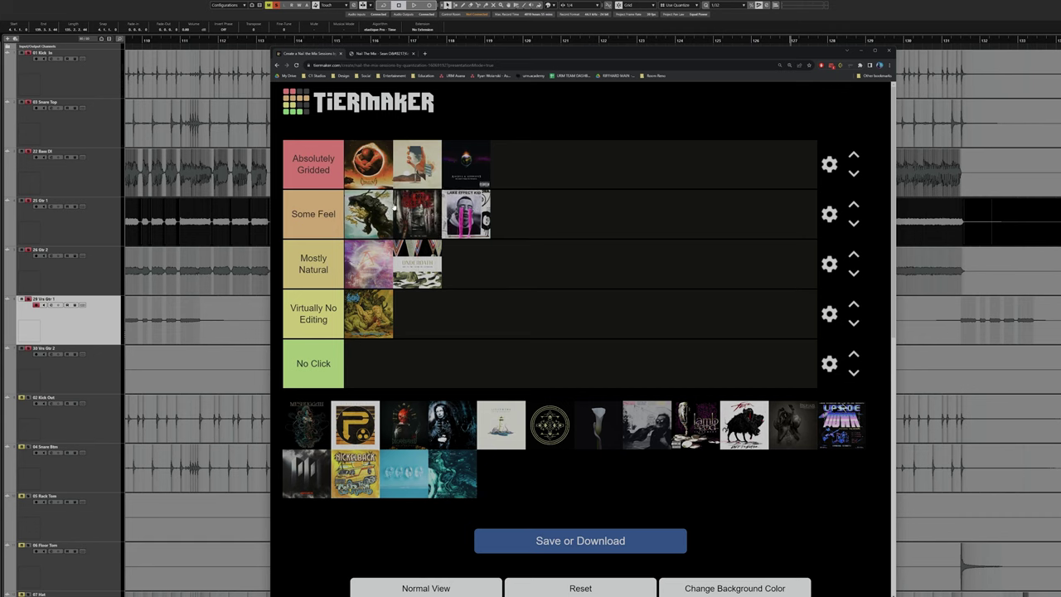
pyautogui.click(164, 13)
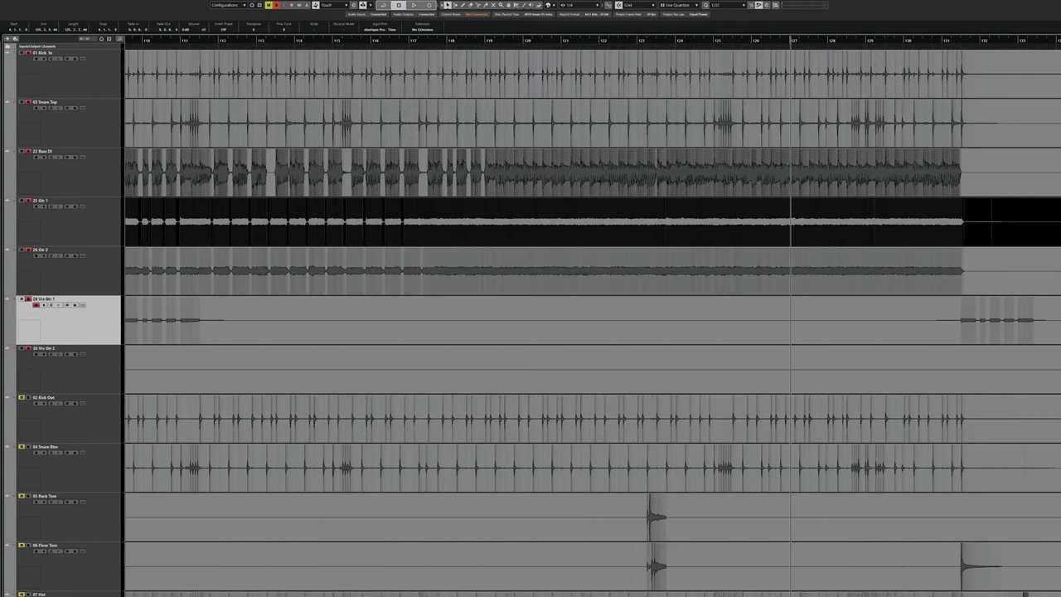
pyautogui.click(1, 1)
pyautogui.click(2, 17)
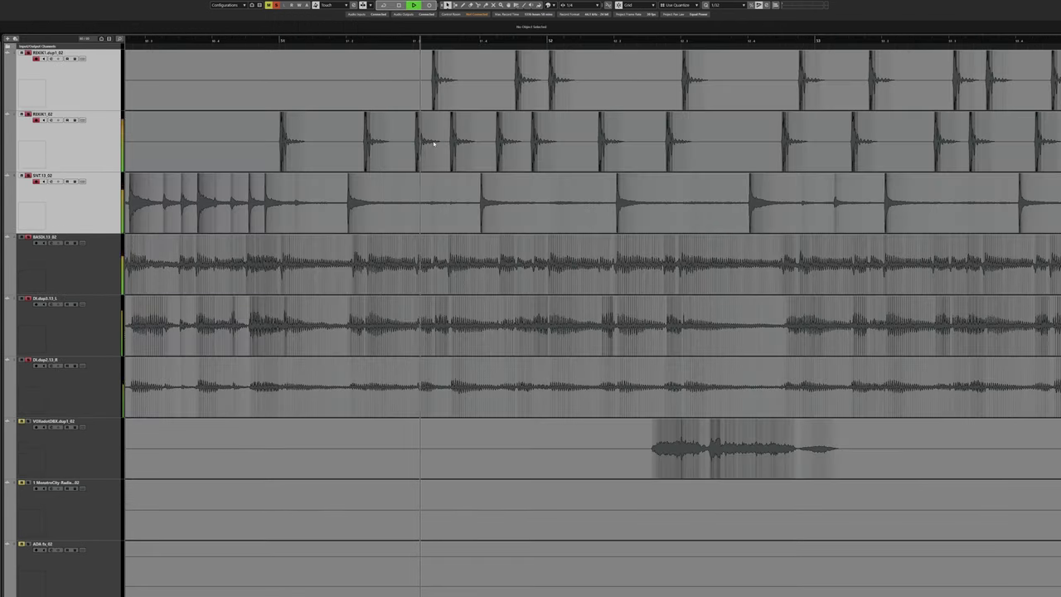
# Play and inspect bars 31 to 36, comparing the two kick tracks with the snare, bass and DI guitars for timing.
pyautogui.press('space')
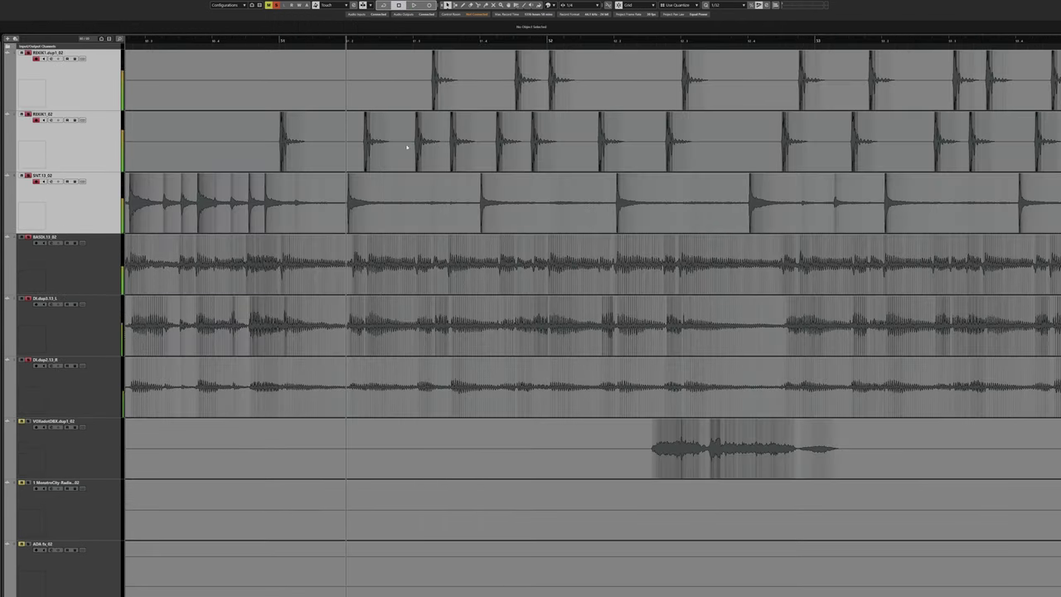
pyautogui.scroll(3, 408, 147)
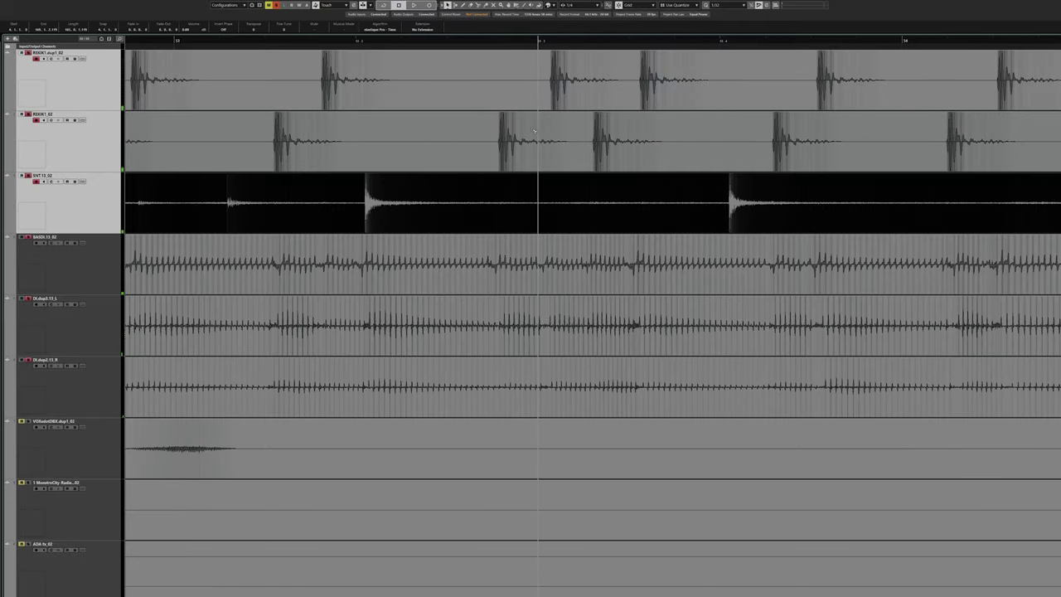
pyautogui.hscroll(3, 407, 129)
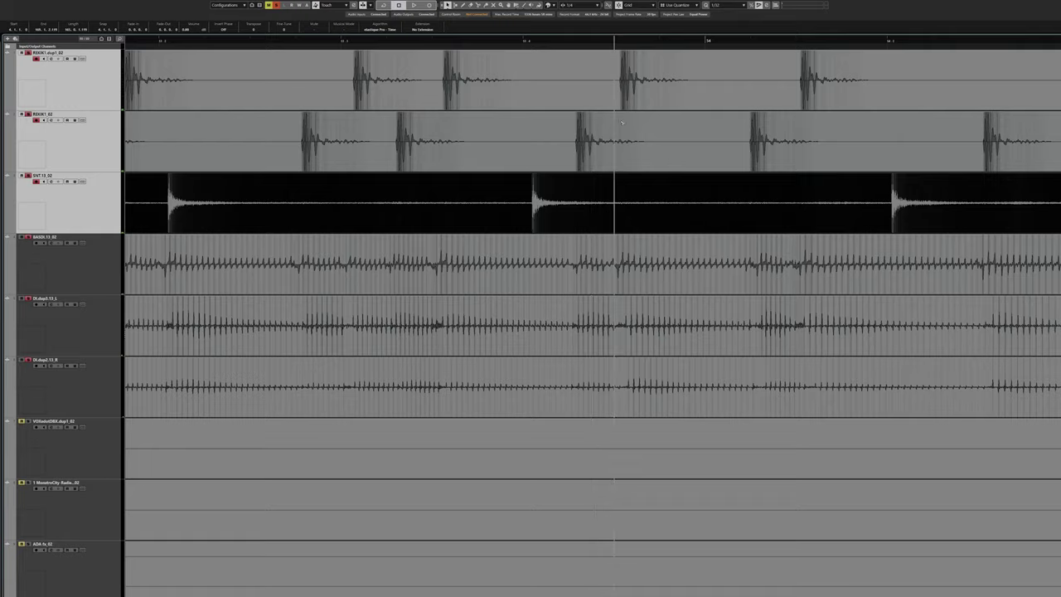
pyautogui.hscroll(2, 605, 125)
pyautogui.scroll(-5, 603, 126)
pyautogui.hscroll(-3, 396, 121)
pyautogui.press('space')
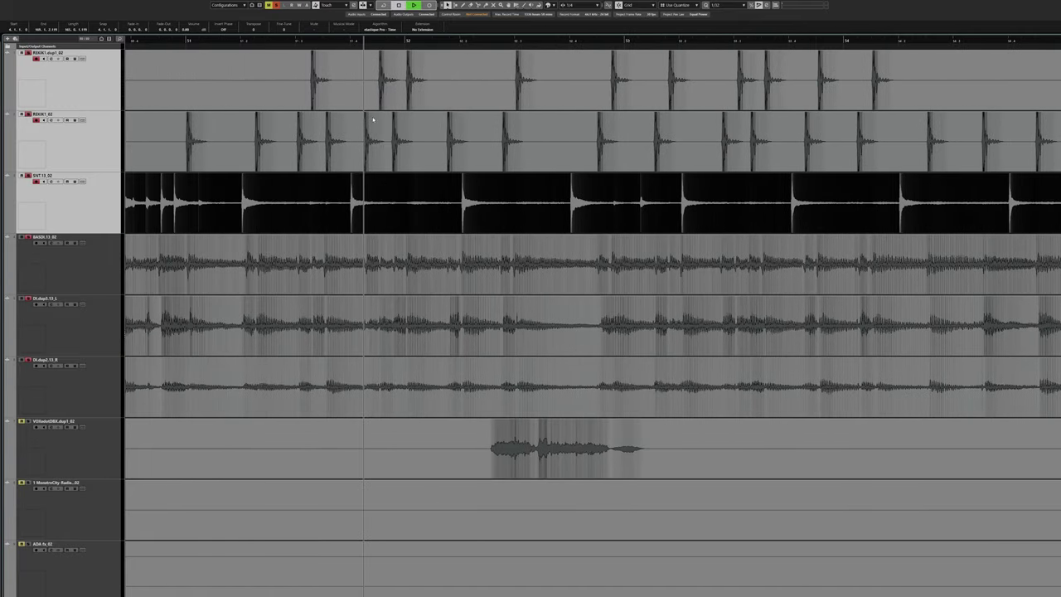
pyautogui.hscroll(3, 454, 146)
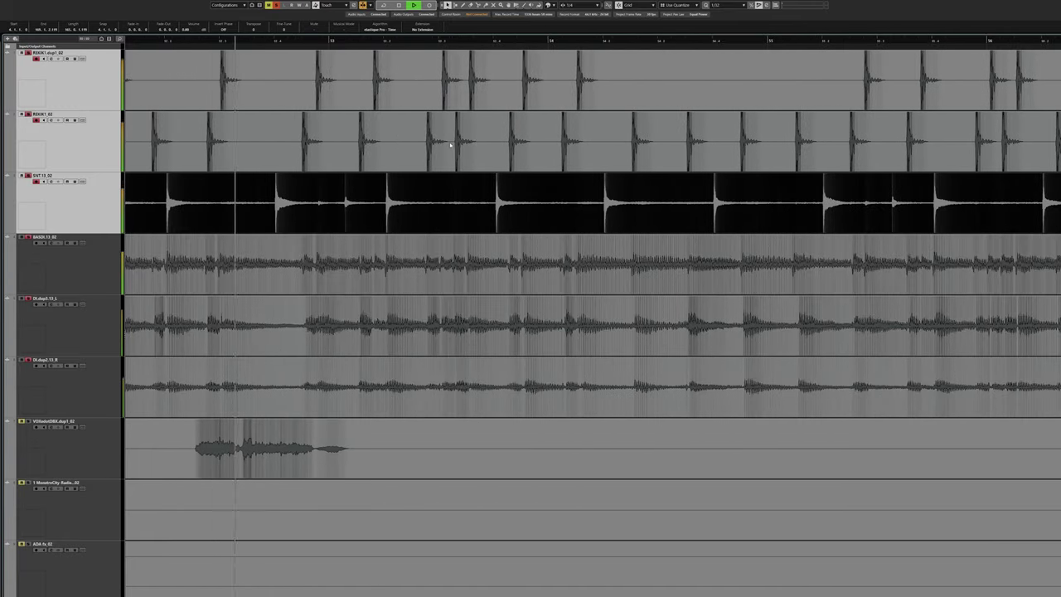
pyautogui.press('space')
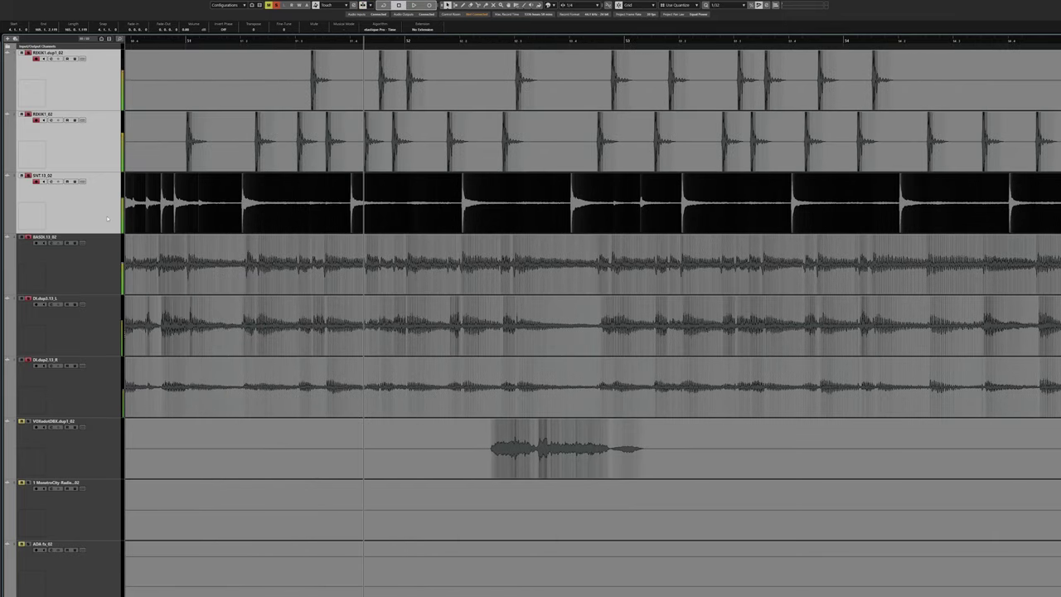
# Select the snare track alone and play bars 37 to 39, checking the kicks and snare fill against the bass and DI guitars.
pyautogui.click(90, 205)
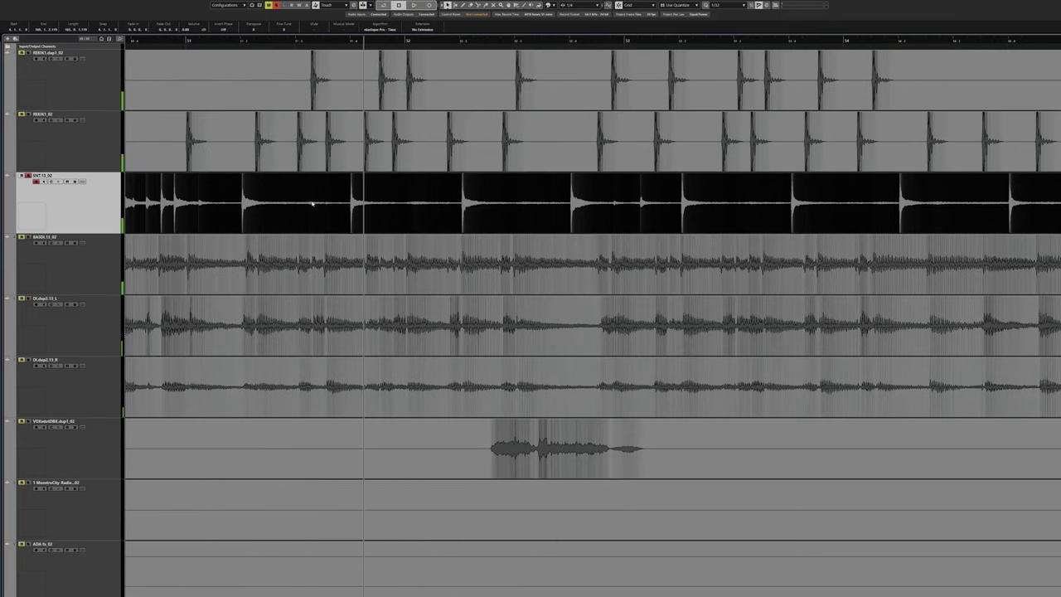
pyautogui.press('space')
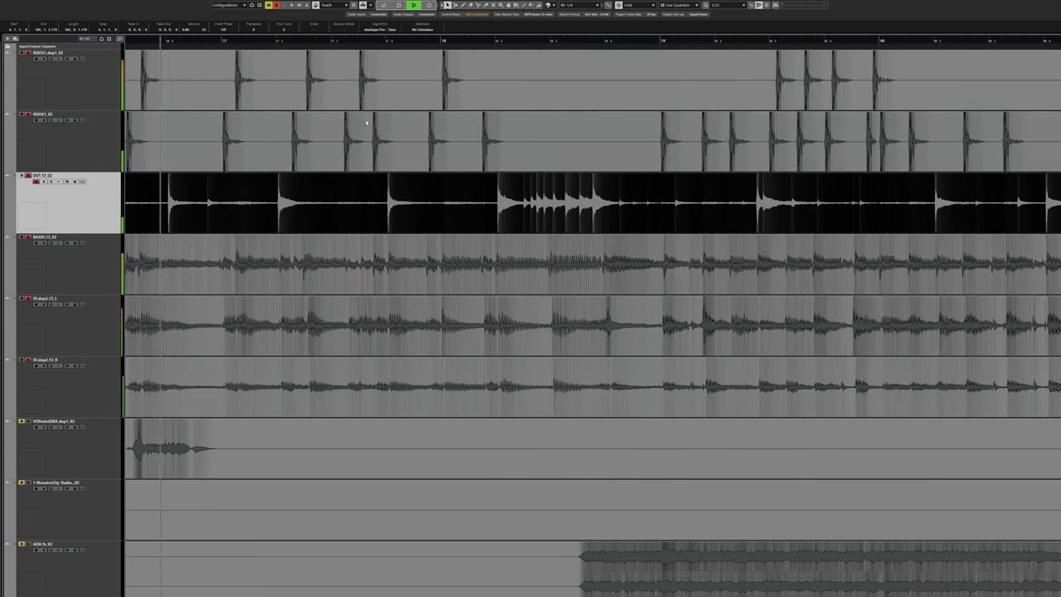
pyautogui.press('h')
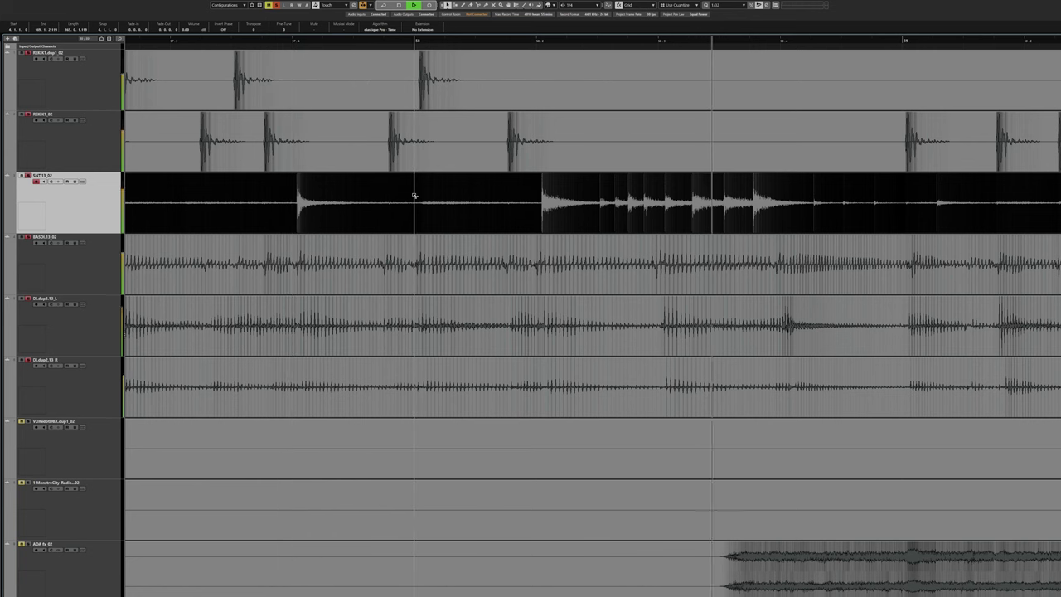
pyautogui.press('g')
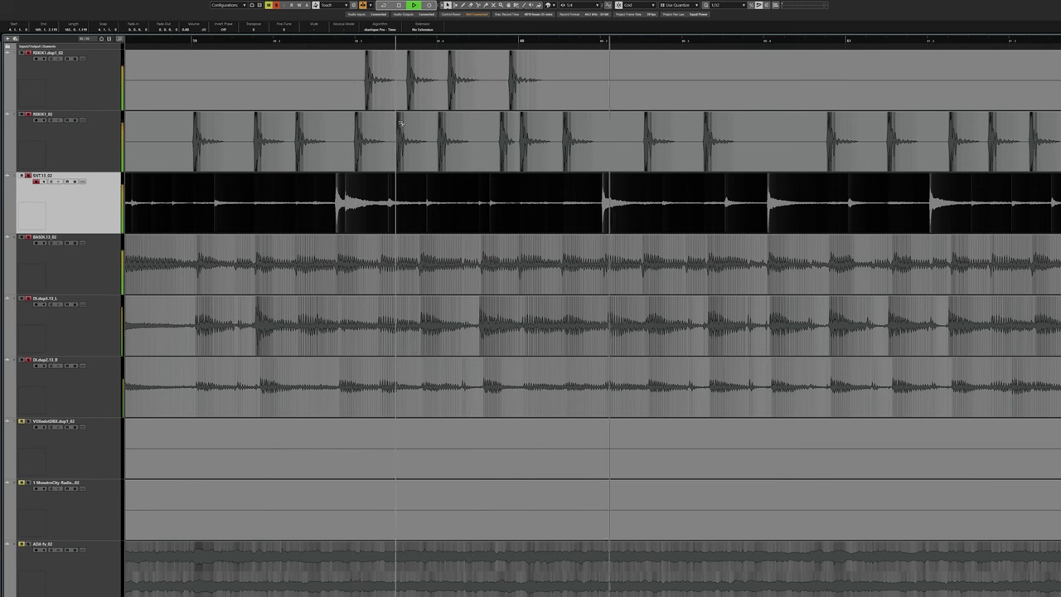
pyautogui.press('space')
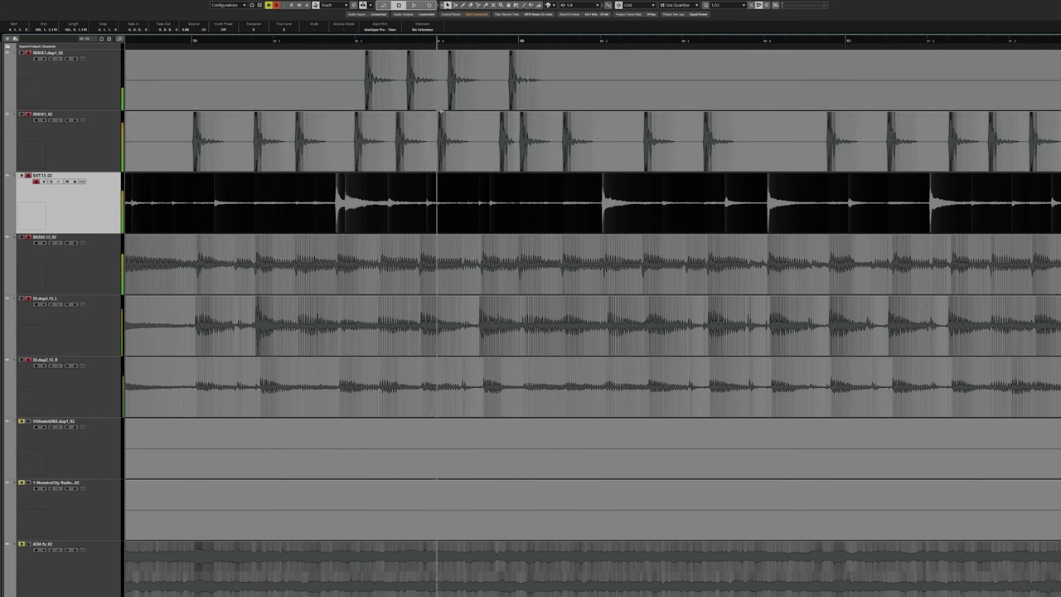
# Examine the individual hits of both kick tracks against the beat lines from bar 39 into bar 40.
pyautogui.press('h')
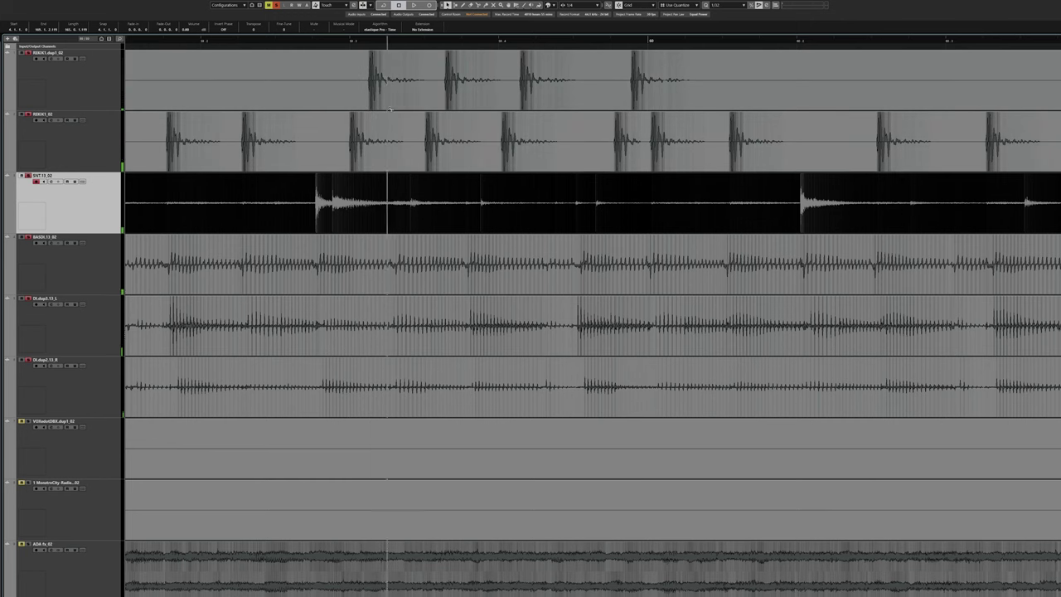
pyautogui.press('h')
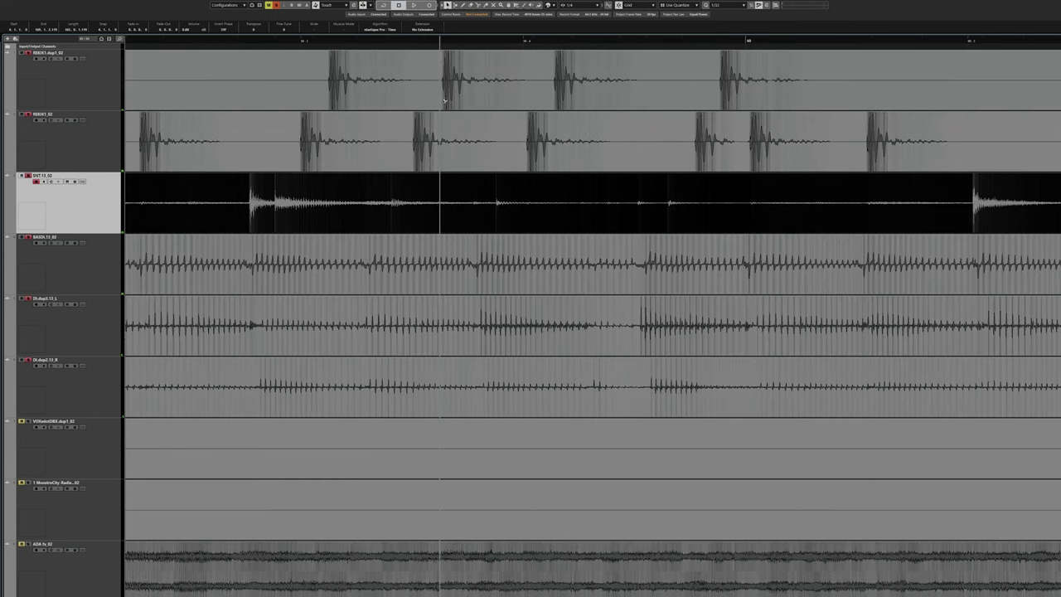
pyautogui.hscroll(3, 531, 133)
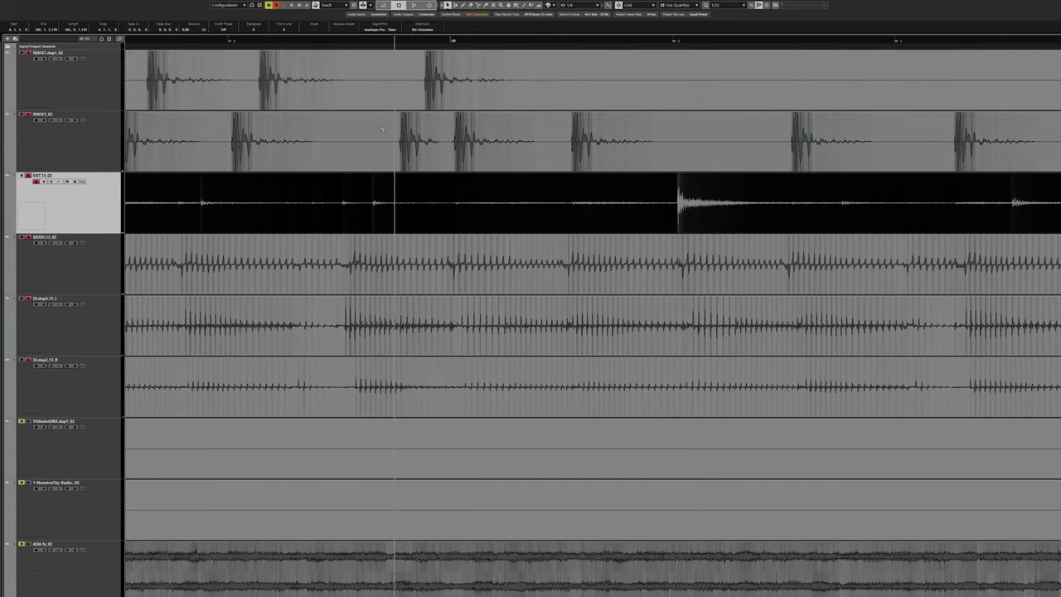
pyautogui.hscroll(2, 357, 135)
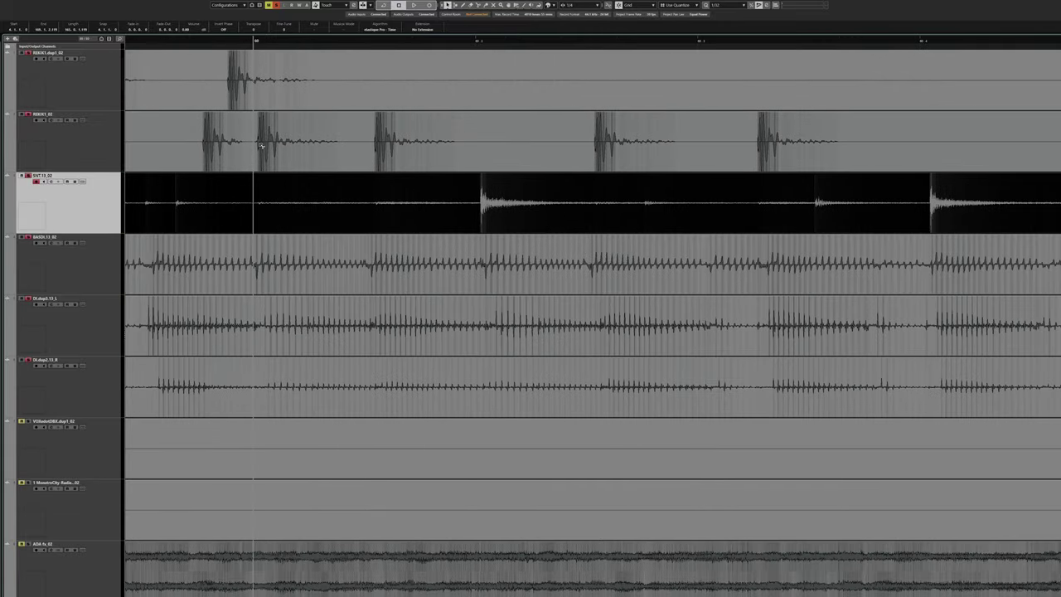
pyautogui.hscroll(1, 381, 149)
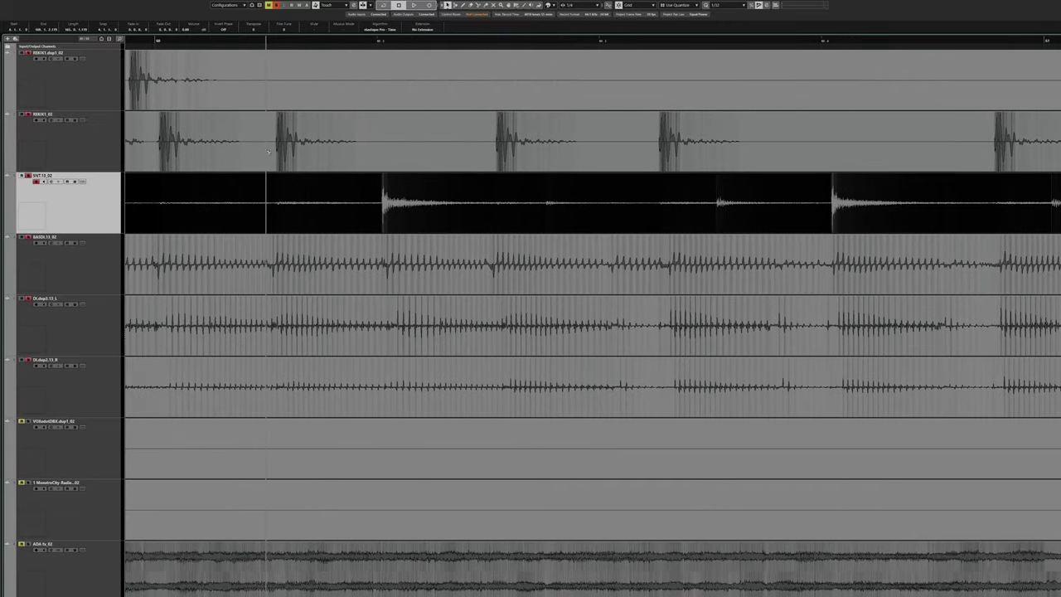
pyautogui.press('space')
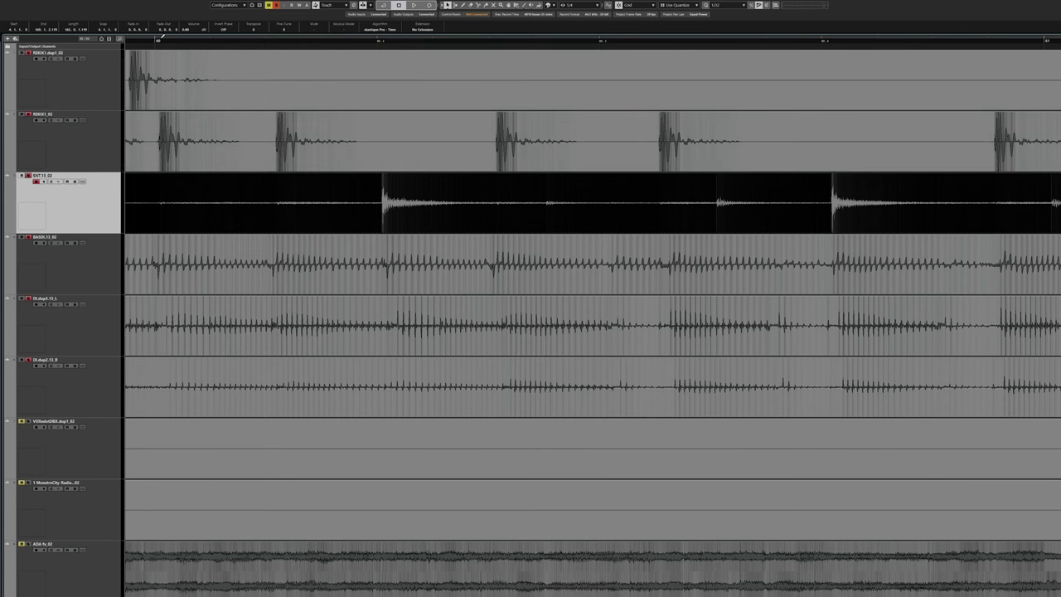
# Move playback to bar 40 and compare the kick, snare, bass and guitar timing across bars 40 to 42.
pyautogui.click(231, 41)
pyautogui.press('space')
pyautogui.scroll(-2, 286, 175)
pyautogui.press('space')
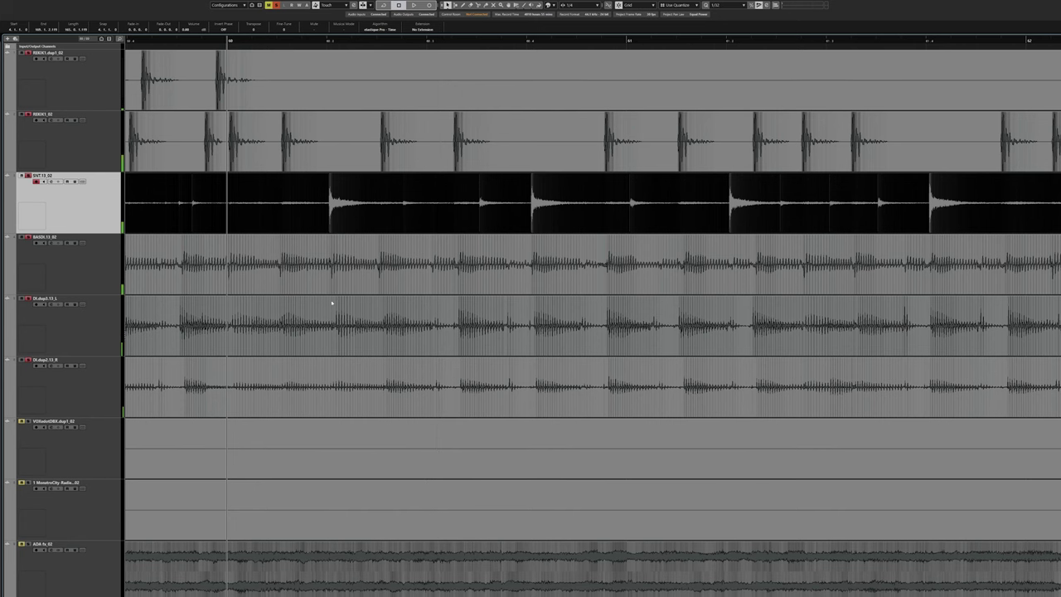
pyautogui.hscroll(-2, 287, 296)
pyautogui.hscroll(3, 288, 292)
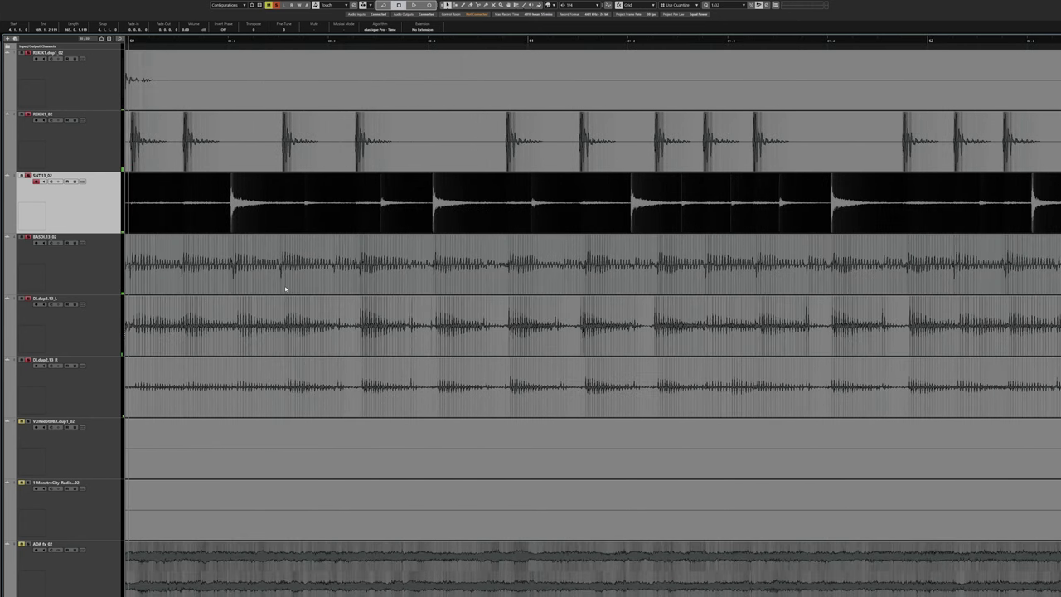
pyautogui.hscroll(1, 406, 301)
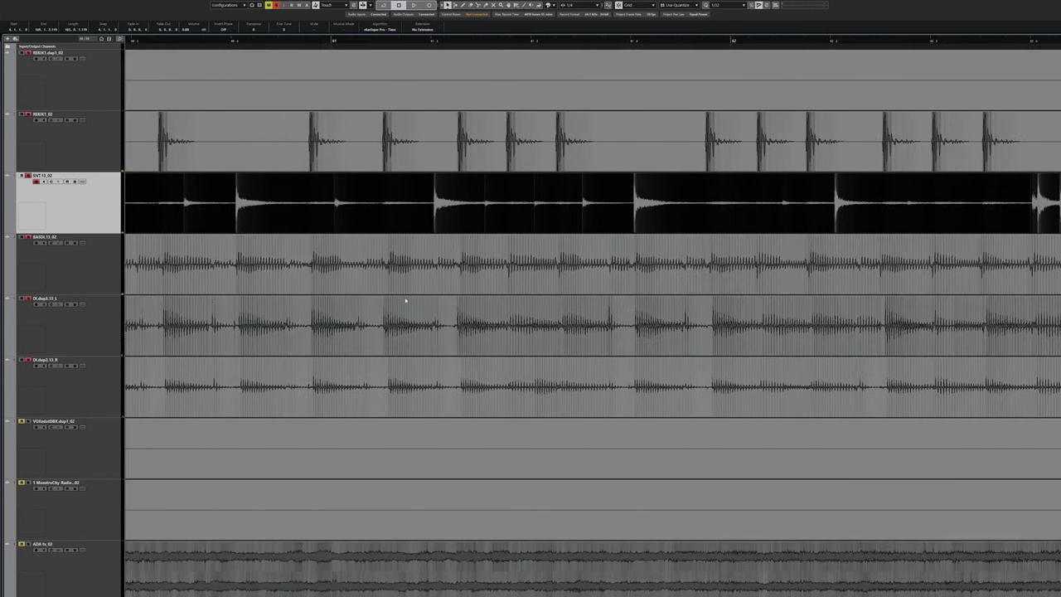
pyautogui.hscroll(-4, 405, 301)
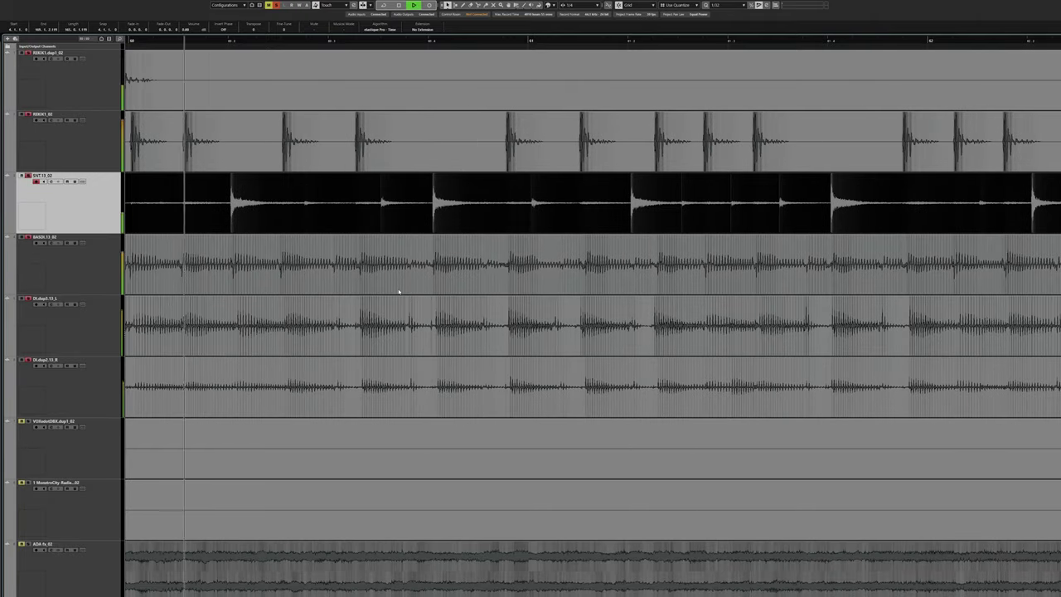
# Follow playback from bar 41 onward, inspecting the kick pattern and snare fills for timing.
pyautogui.scroll(3, 400, 294)
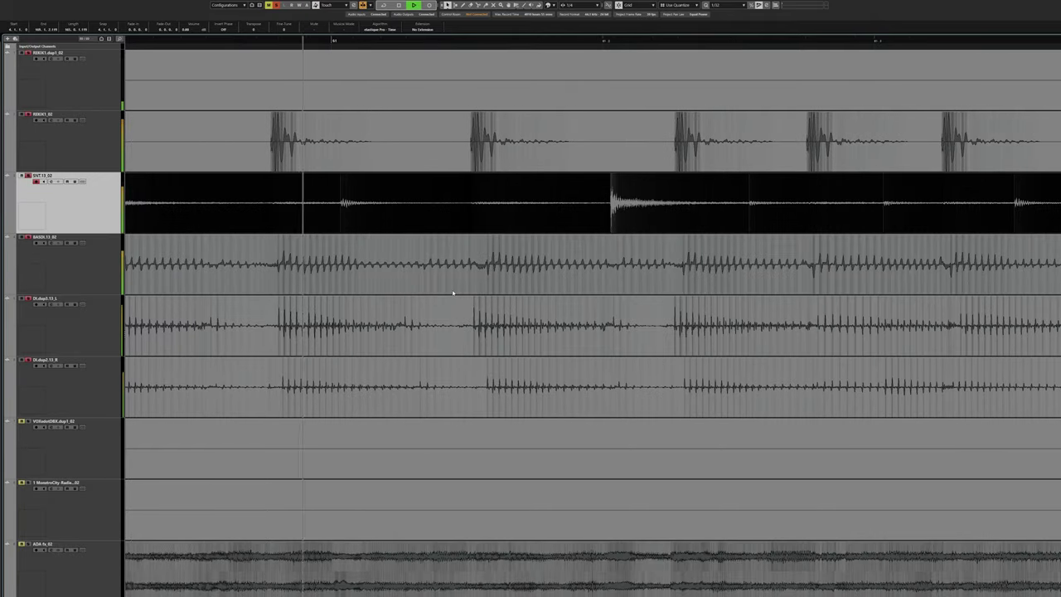
pyautogui.scroll(-4, 458, 293)
pyautogui.hscroll(5, 453, 293)
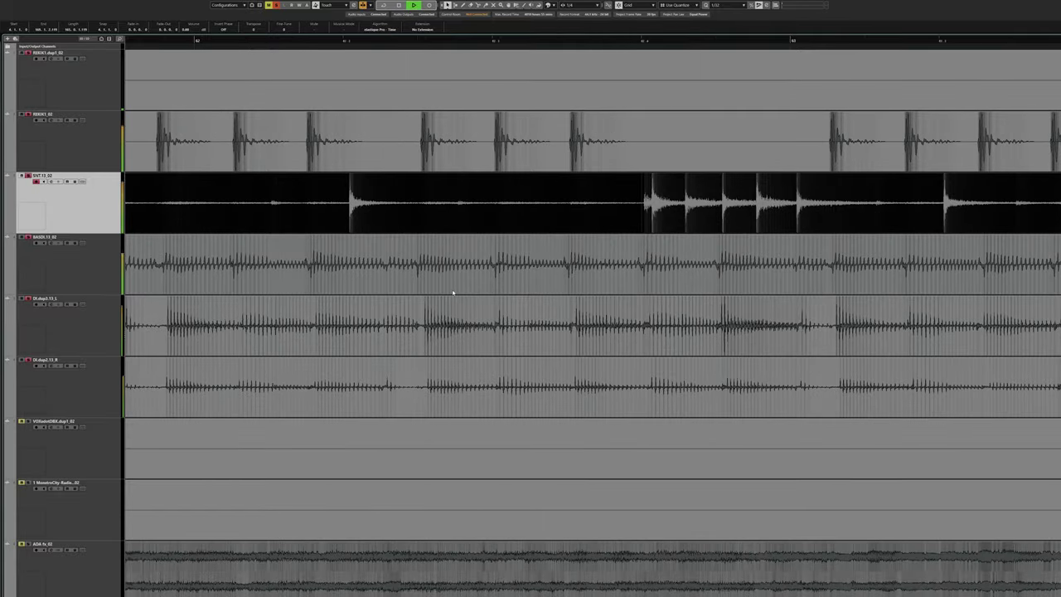
pyautogui.press('space')
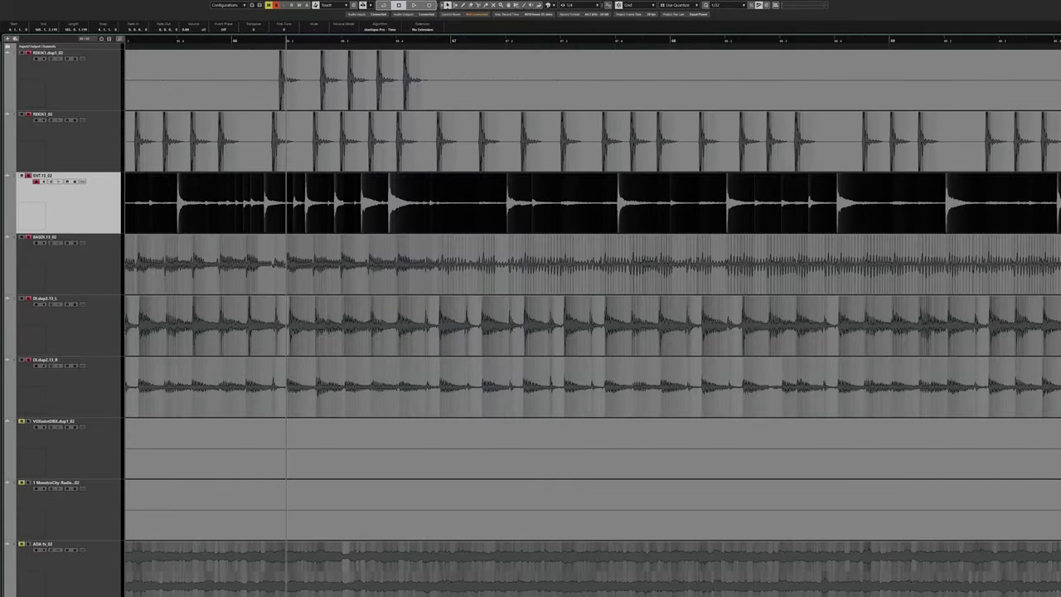
# Switch to TierMaker and place the Meshuggah cover first in the Virtually No Editing tier.
pyautogui.click(410, 596)
pyautogui.click(405, 591)
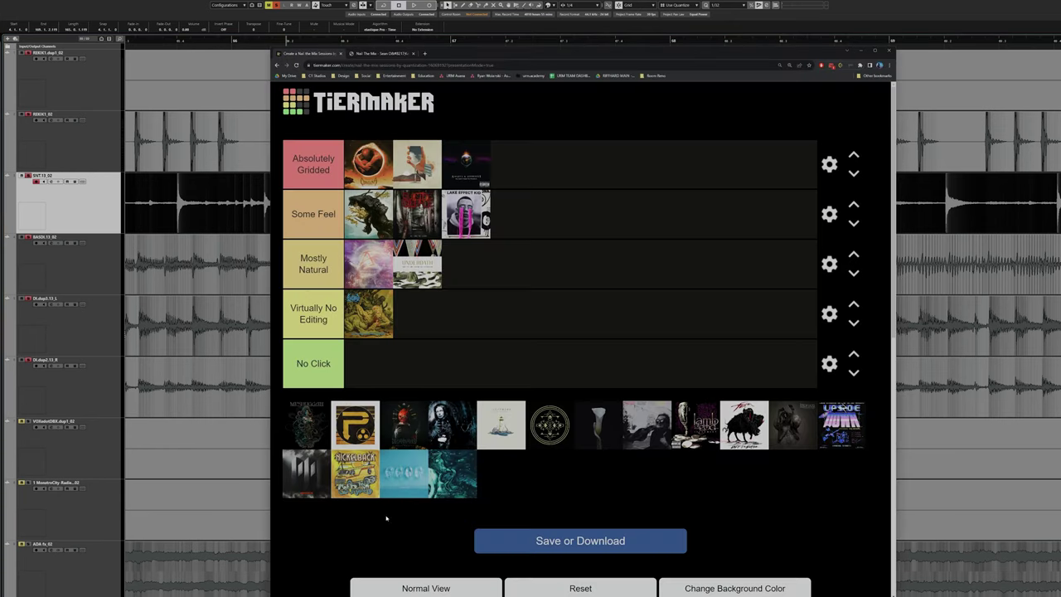
pyautogui.moveTo(313, 416); pyautogui.dragTo(453, 317)
pyautogui.moveTo(371, 310)
pyautogui.mouseDown()
pyautogui.moveTo(427, 314)
pyautogui.moveTo(371, 310)
pyautogui.mouseUp()
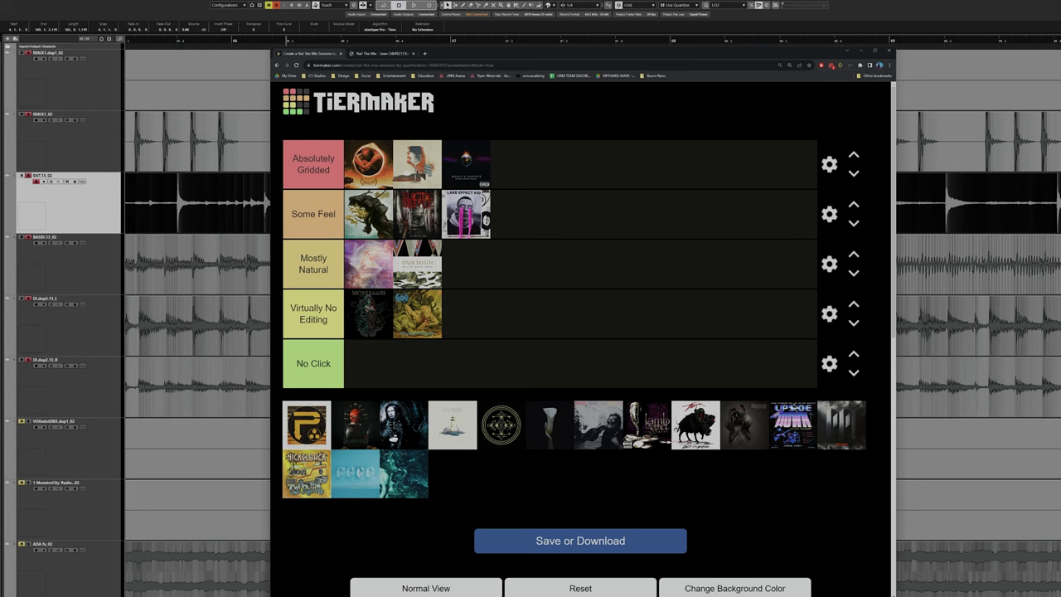
# Check the Periphery "Prayer Position" session page, then return to the audio workstation and open the next project from the Nail The Mix folder.
pyautogui.click(410, 596)
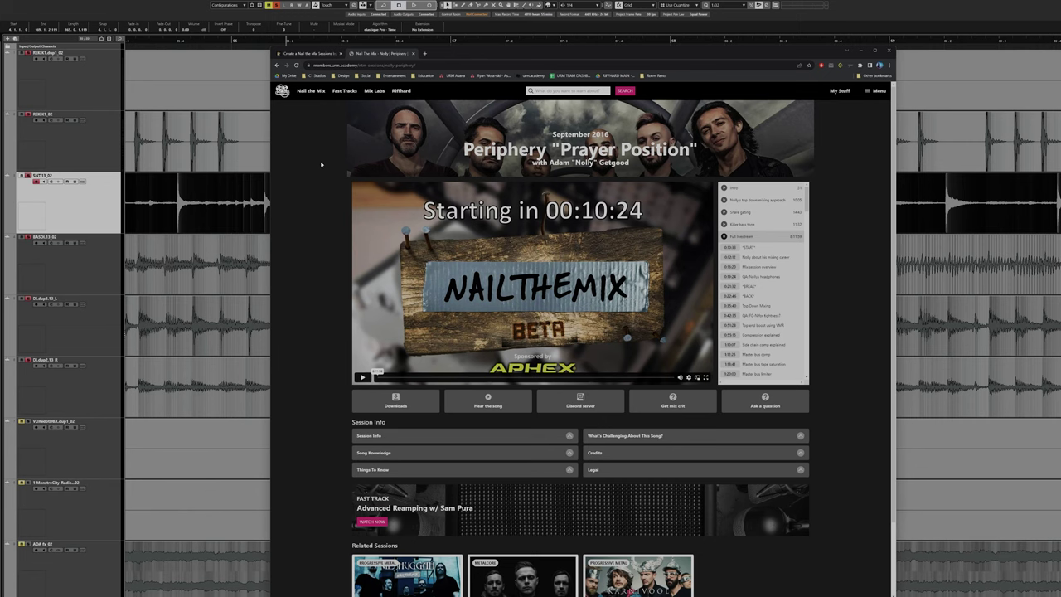
pyautogui.click(305, 54)
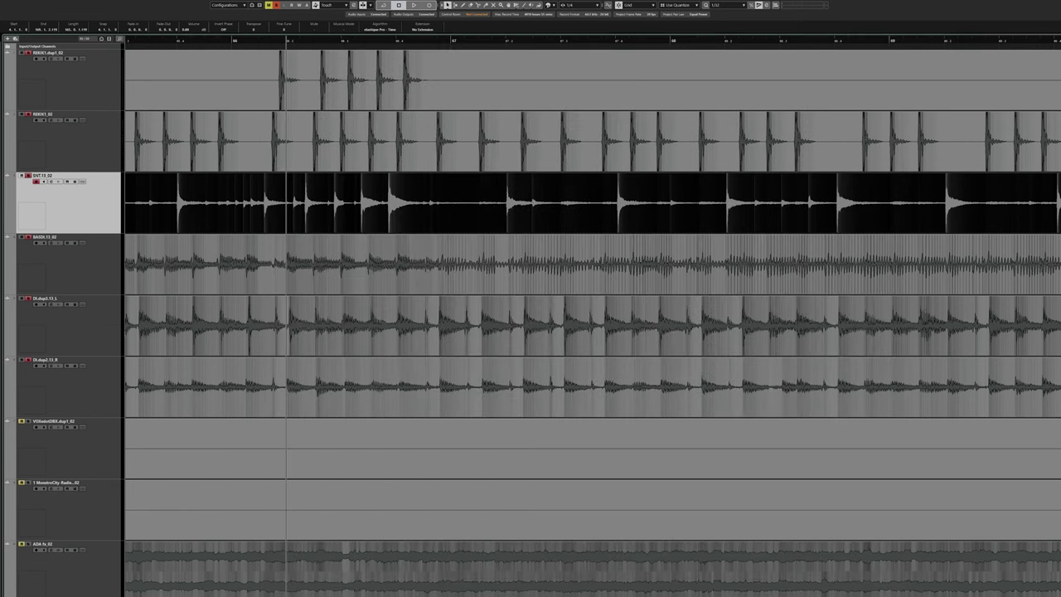
pyautogui.click(0, 0)
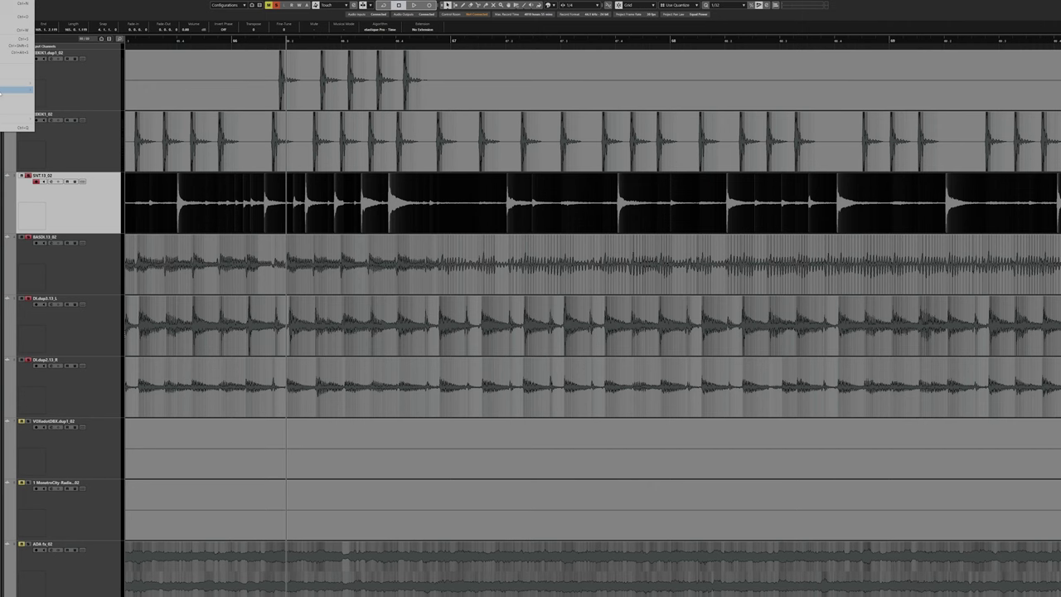
pyautogui.click(17, 17)
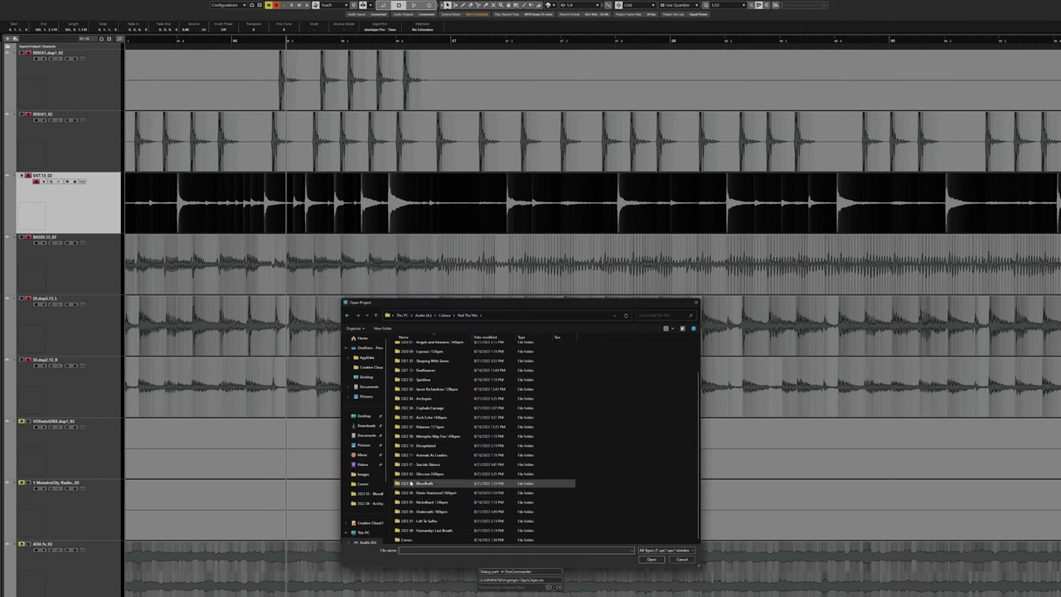
pyautogui.scroll(5, 419, 479)
pyautogui.scroll(-5, 415, 464)
pyautogui.scroll(1, 409, 512)
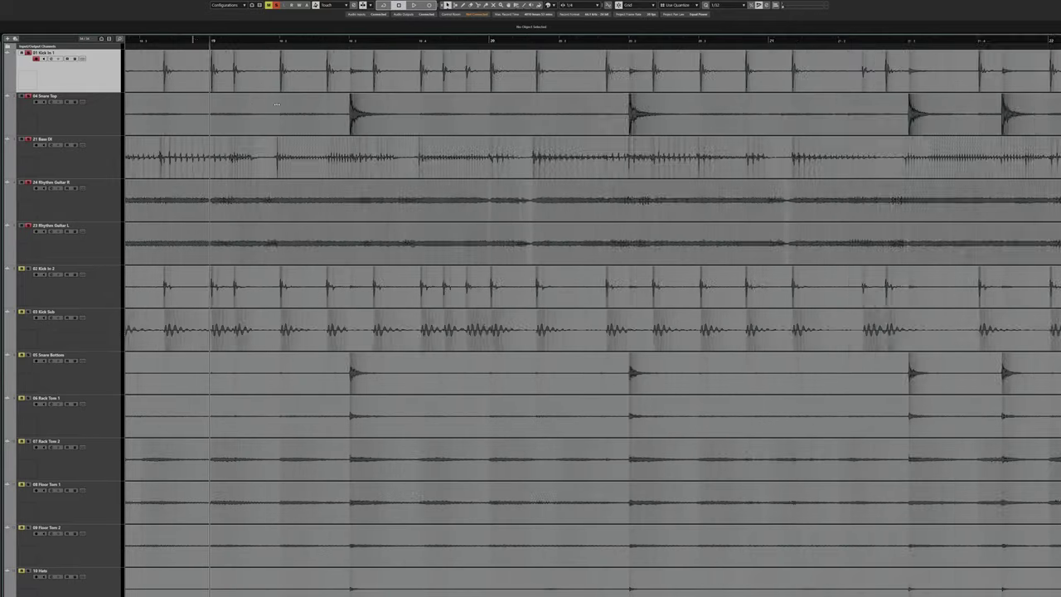
# Play bars 19 to 20 of the new session and inspect the kick, snare, bass DI and rhythm guitars.
pyautogui.scroll(3, 224, 74)
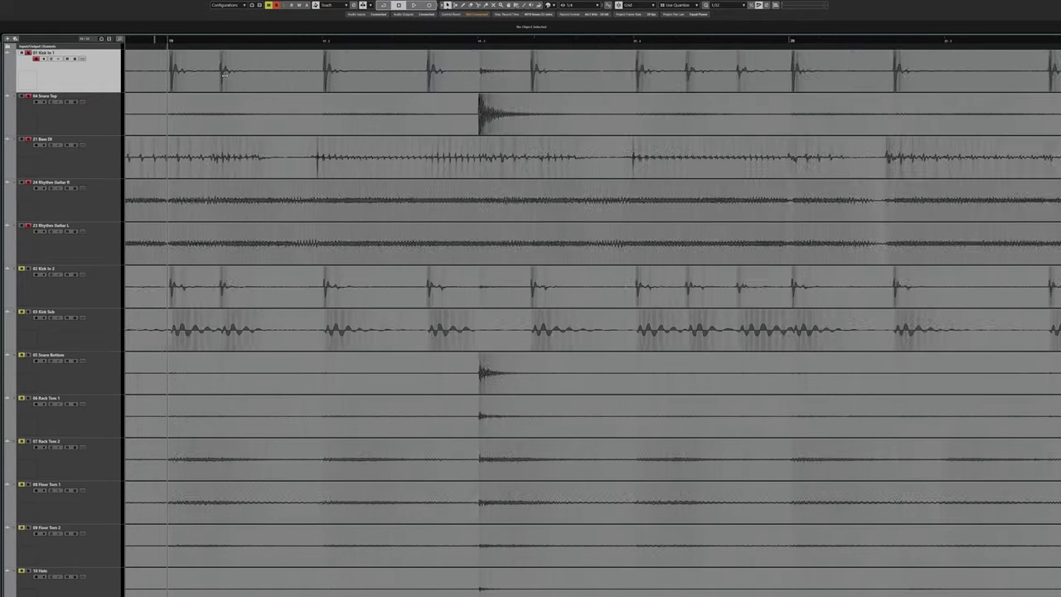
pyautogui.scroll(-2, 224, 76)
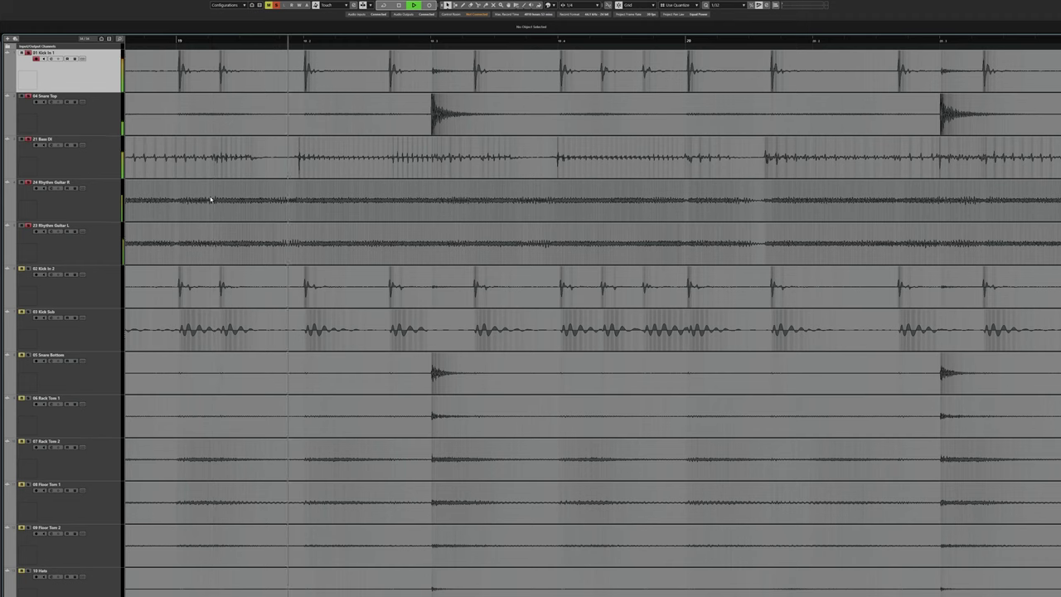
pyautogui.scroll(-1, 340, 199)
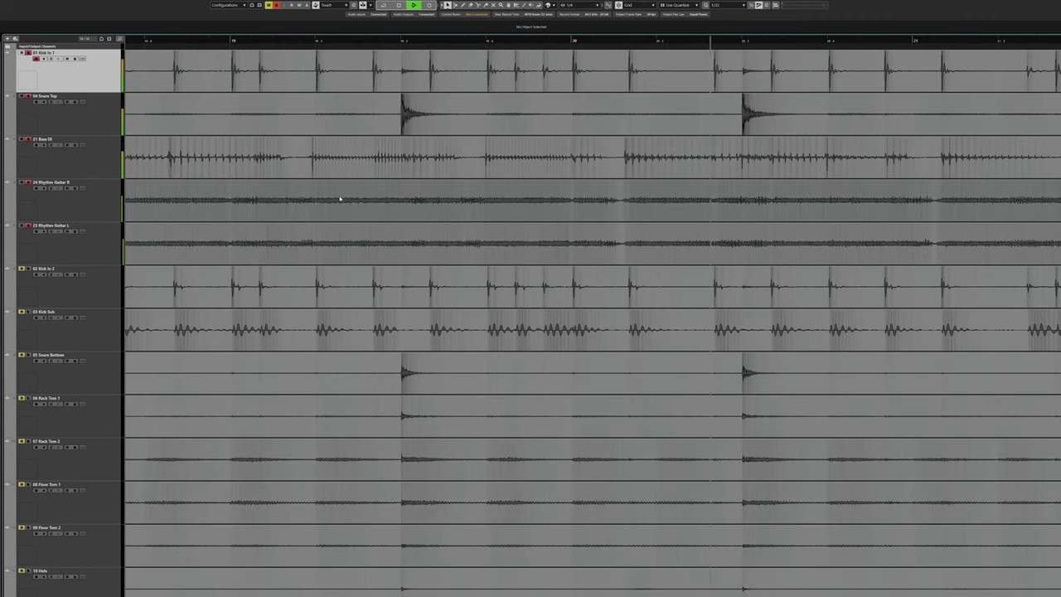
pyautogui.press('space')
# Set the quantize grid value to 1/16 Triplet.
pyautogui.click(749, 5)
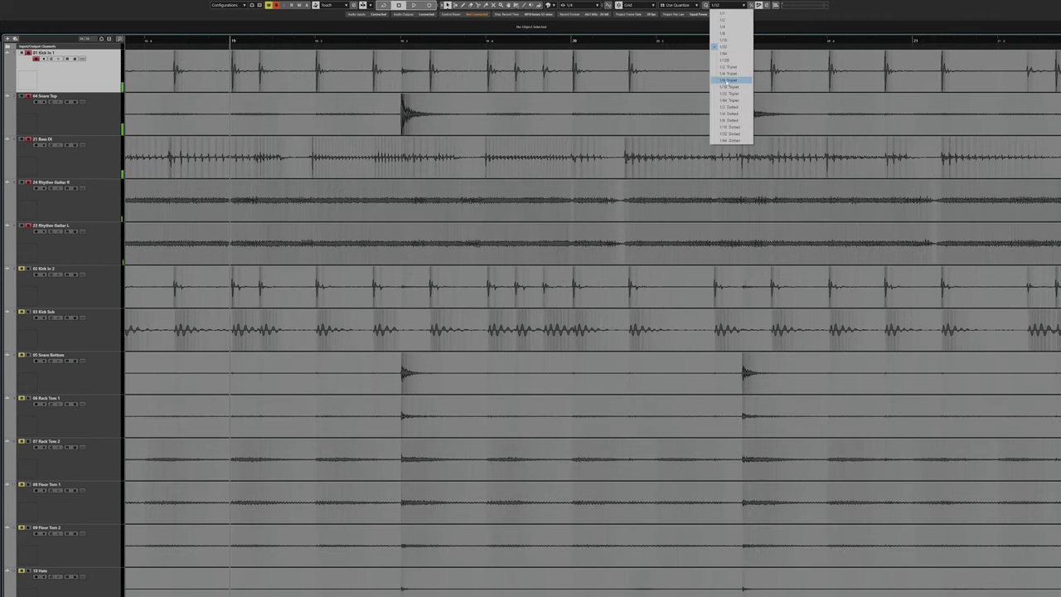
pyautogui.click(729, 80)
pyautogui.click(723, 5)
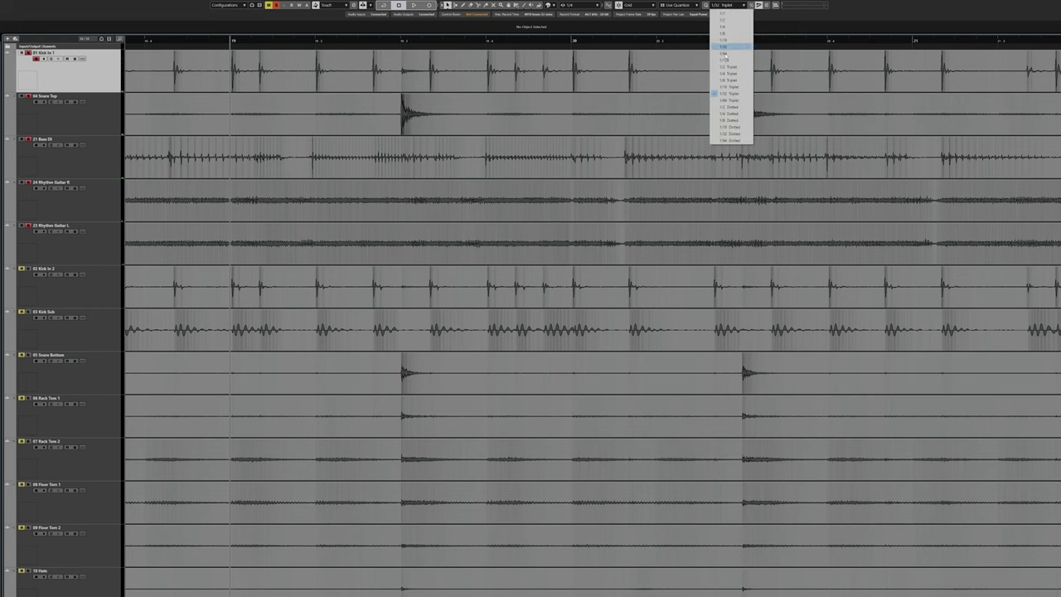
pyautogui.click(729, 86)
# Check the kick and snare hits from bar 19 through the middle of bar 20 against the triplet grid.
pyautogui.scroll(1, 290, 83)
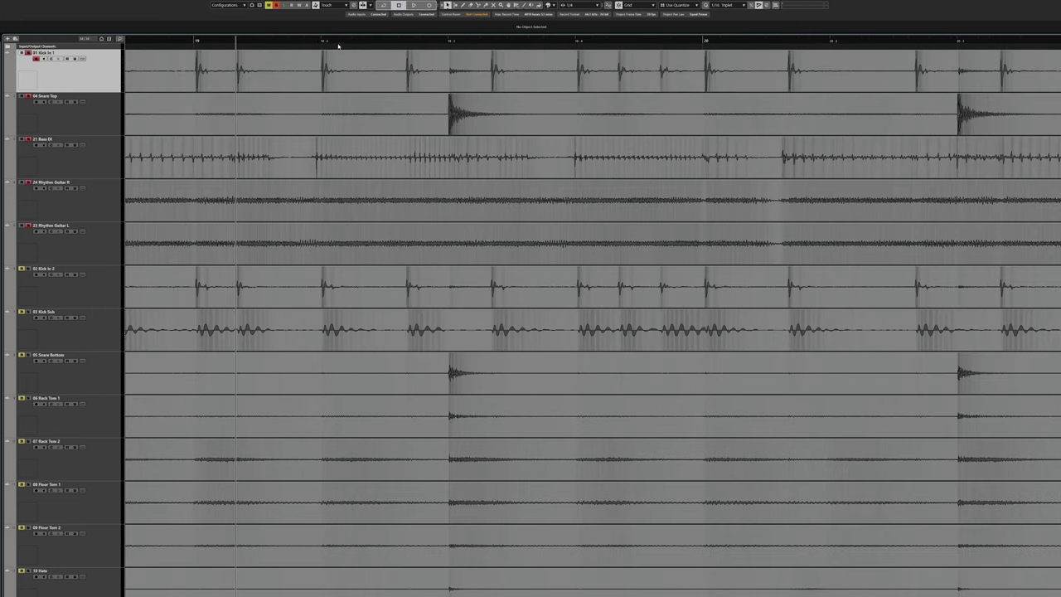
pyautogui.hscroll(4, 406, 40)
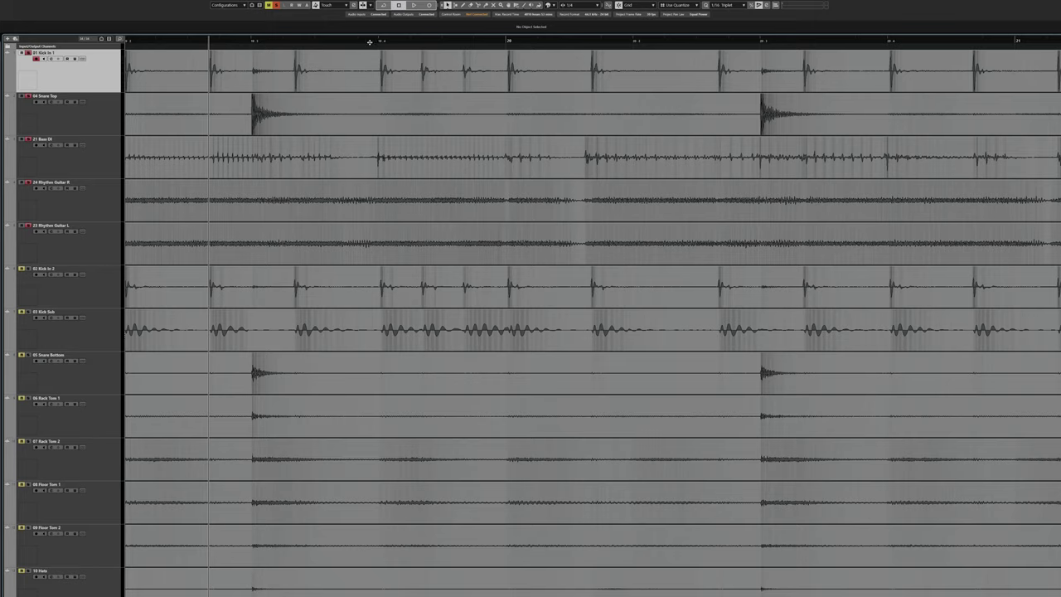
pyautogui.scroll(1, 399, 47)
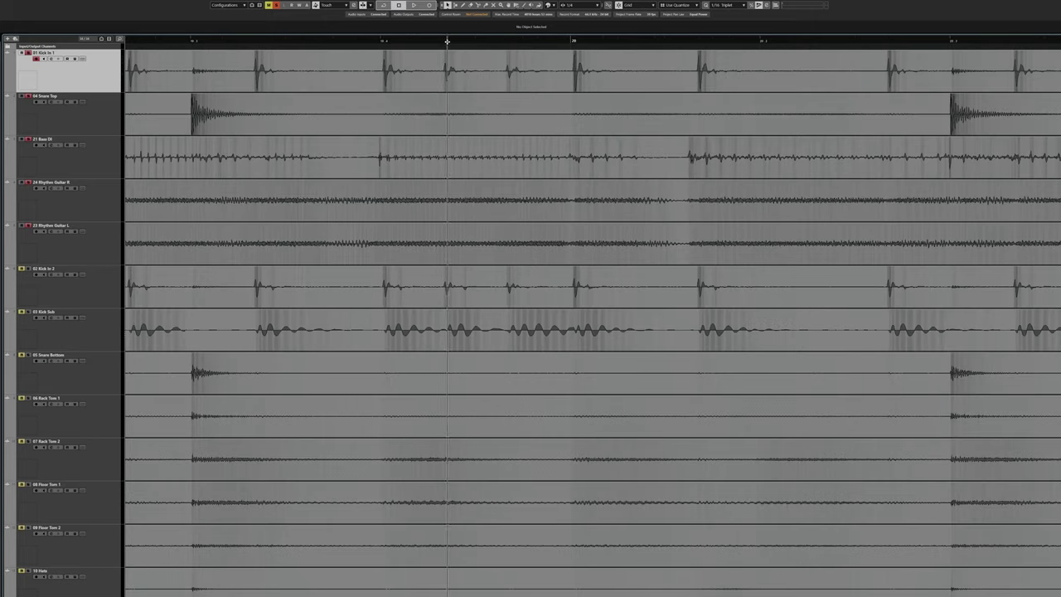
pyautogui.hscroll(4, 447, 40)
pyautogui.hscroll(4, 328, 48)
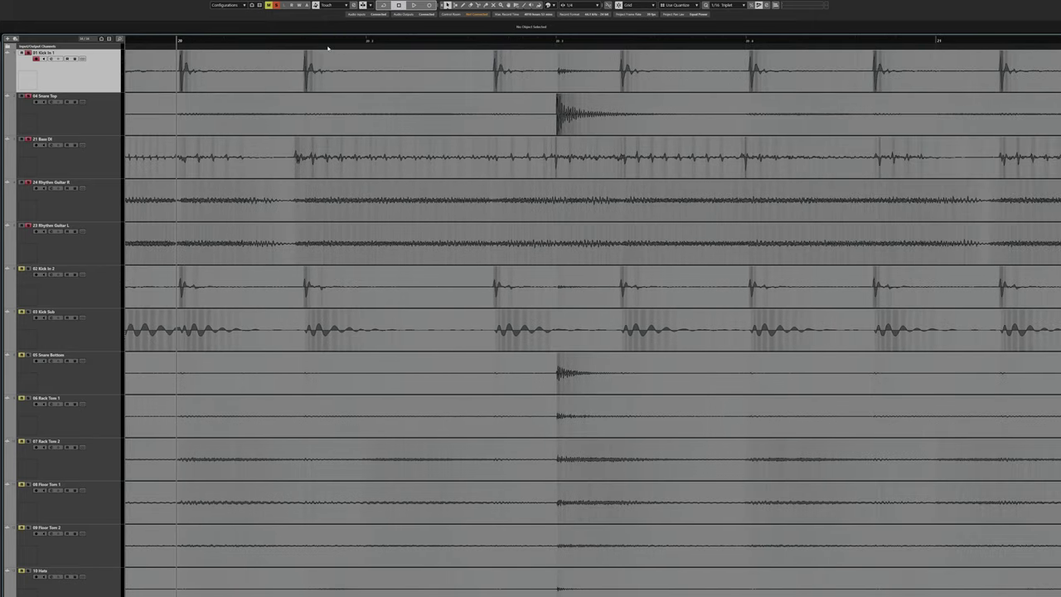
pyautogui.click(304, 40)
pyautogui.click(492, 42)
pyautogui.hscroll(2, 453, 75)
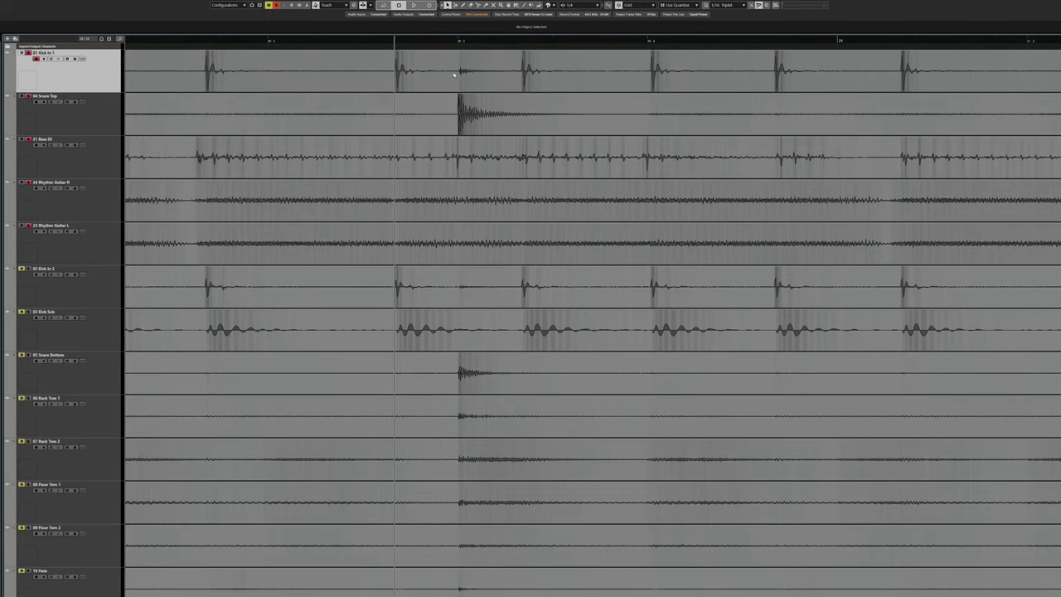
# Compare the kick hits from beat 3 of bar 20 through bar 21 with the nearest grid positions.
pyautogui.hscroll(4, 368, 47)
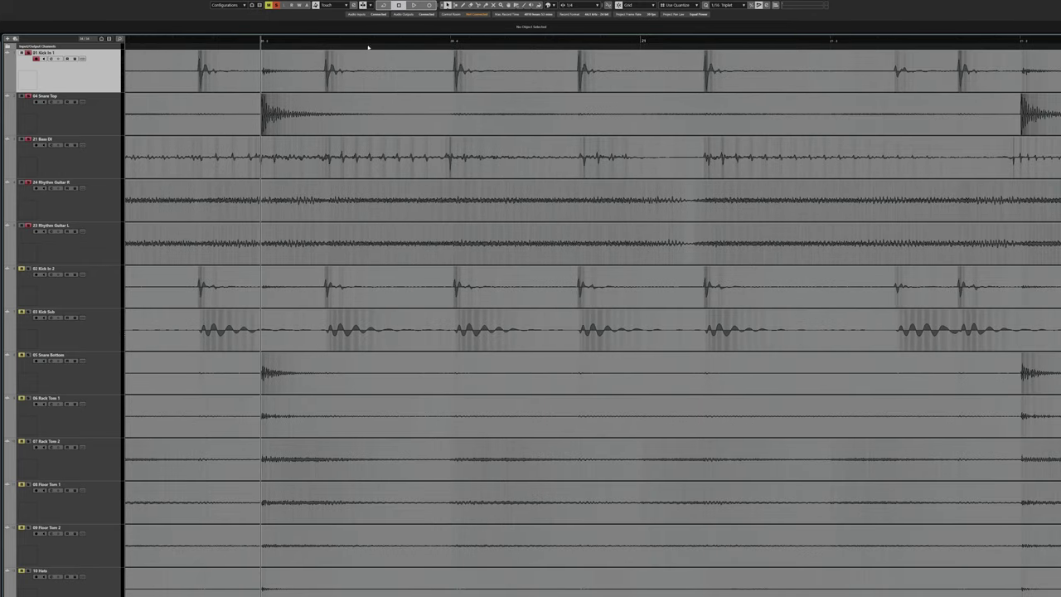
pyautogui.click(322, 41)
pyautogui.hscroll(4, 479, 102)
pyautogui.click(254, 42)
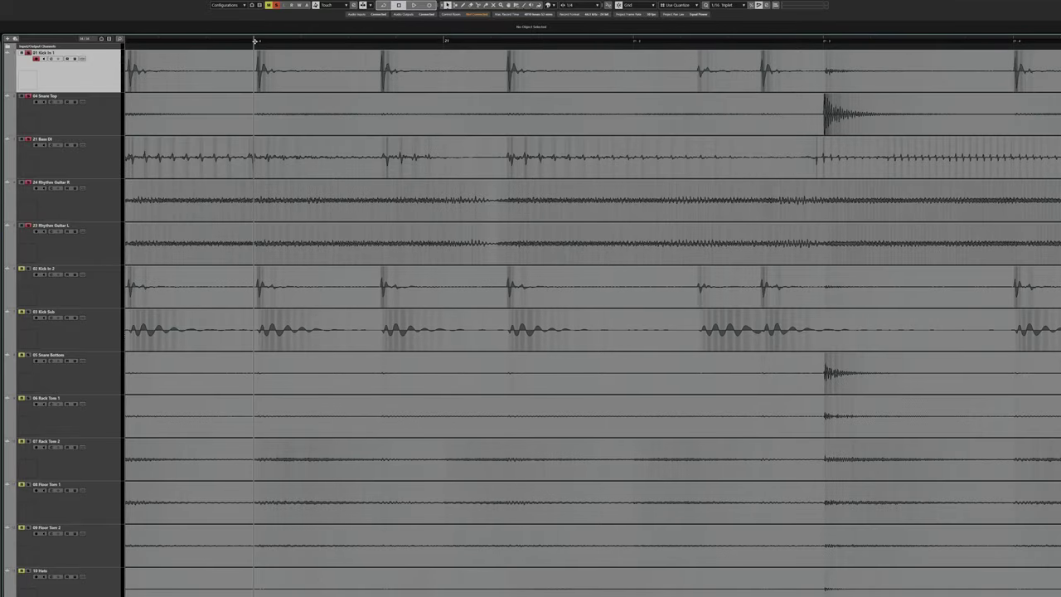
pyautogui.hscroll(2, 309, 64)
pyautogui.click(282, 41)
pyautogui.hscroll(8, 346, 93)
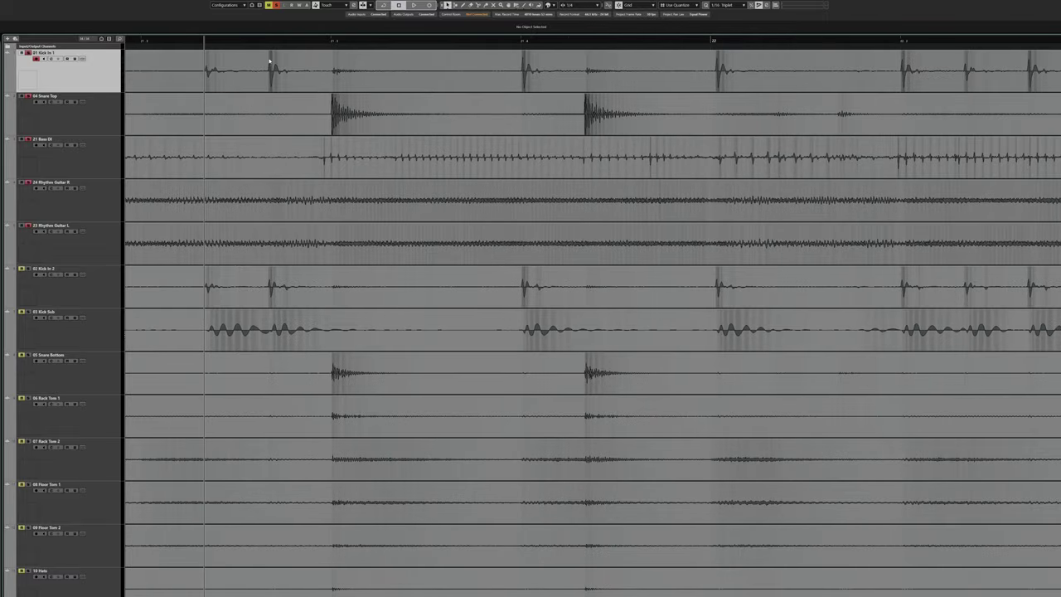
# Play bars 22 to 23 to hear the kick, snare, bass DI and rhythm guitars together.
pyautogui.hscroll(6, 393, 107)
pyautogui.hscroll(10, 365, 107)
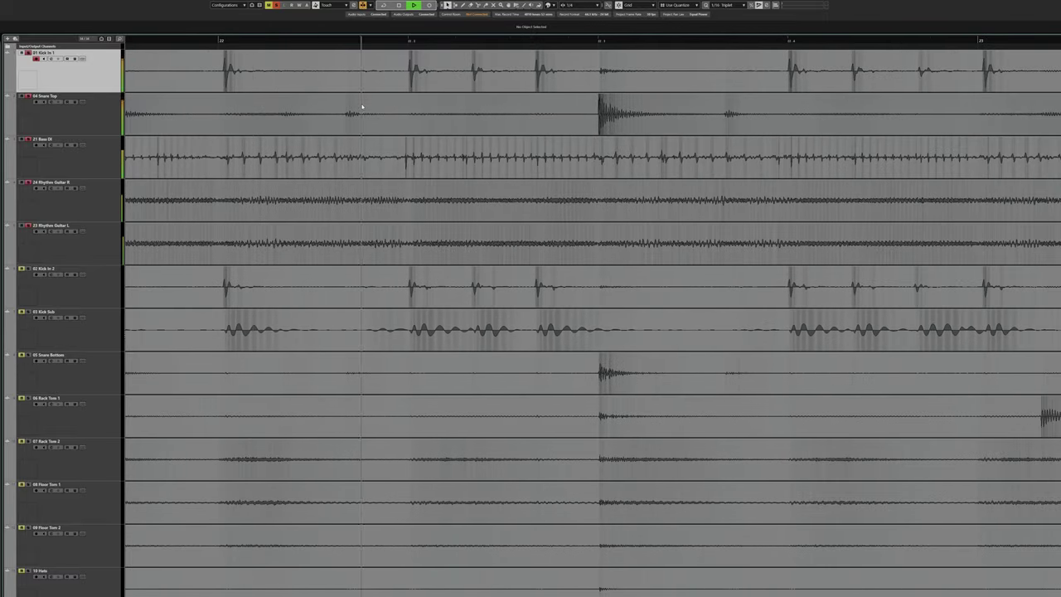
pyautogui.scroll(-3, 358, 104)
pyautogui.hscroll(4, 357, 105)
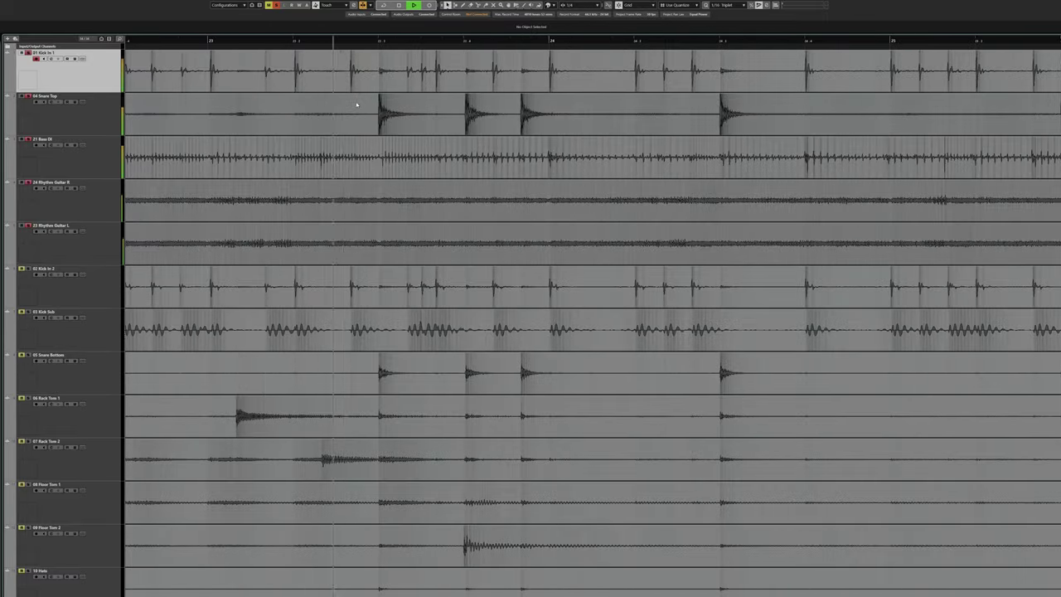
pyautogui.hscroll(3, 357, 104)
pyautogui.press('space')
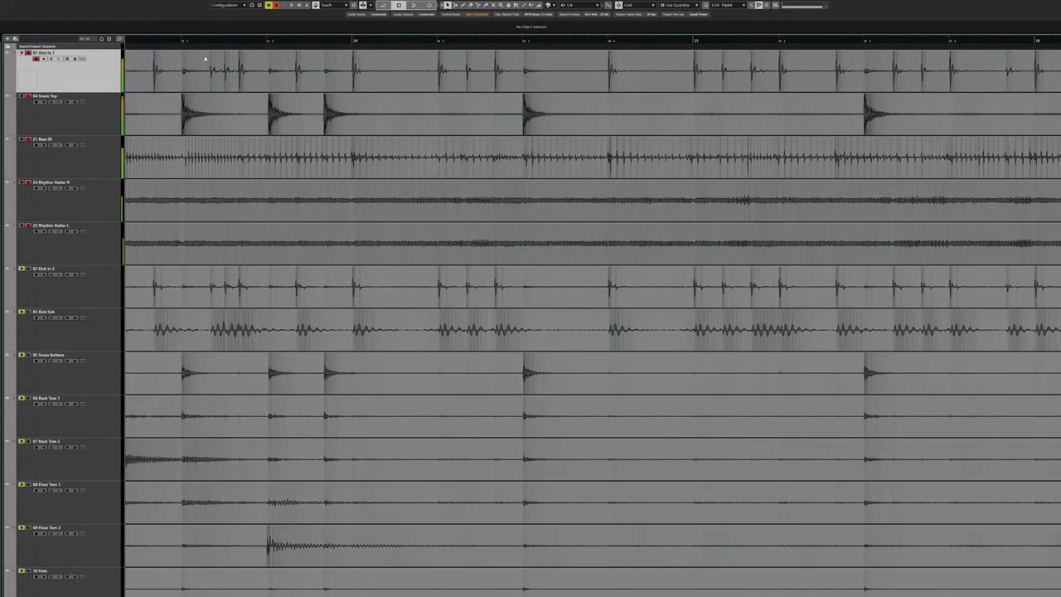
# Check the fast three-hit kick cluster after beat 3 of bar 23 against the grid.
pyautogui.scroll(3, 207, 58)
pyautogui.click(221, 40)
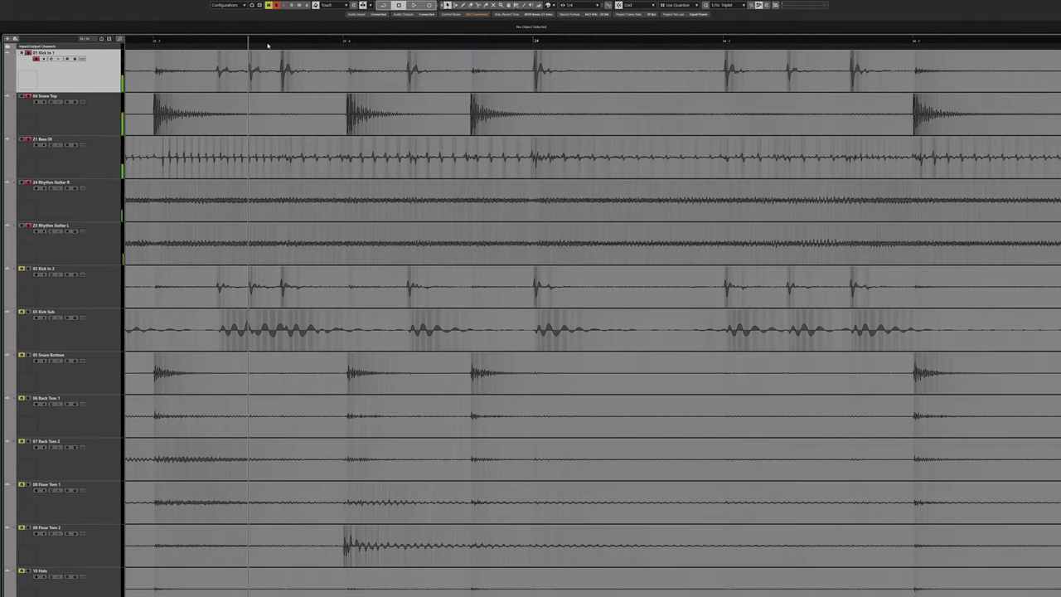
pyautogui.click(282, 42)
pyautogui.click(221, 42)
# Return to bar 20, select the bass DI recording and play that passage through to the end of the bar.
pyautogui.scroll(-1, 240, 83)
pyautogui.hscroll(-3, 331, 248)
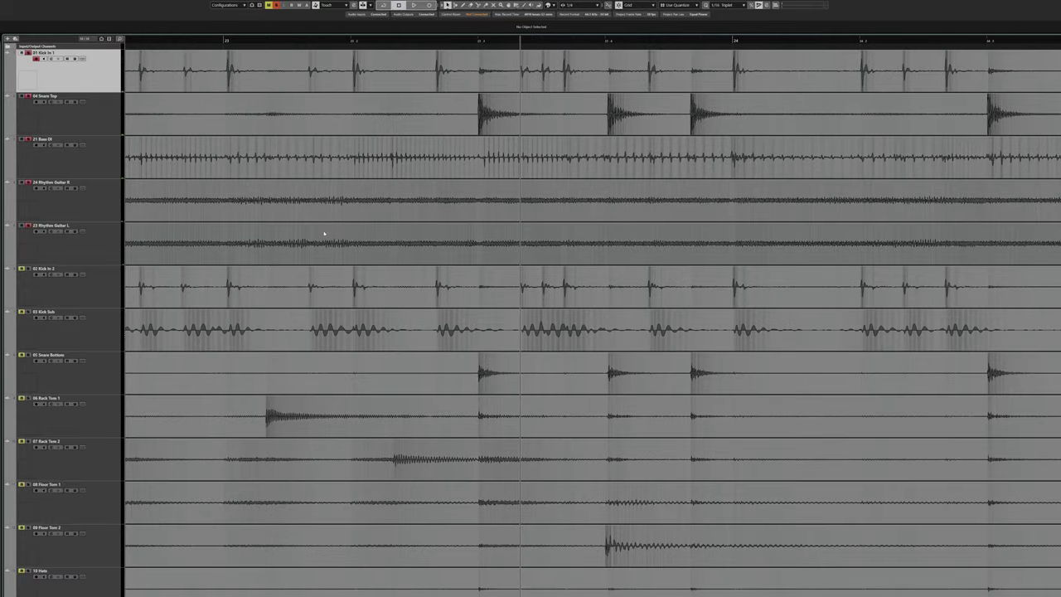
pyautogui.hscroll(-5, 332, 231)
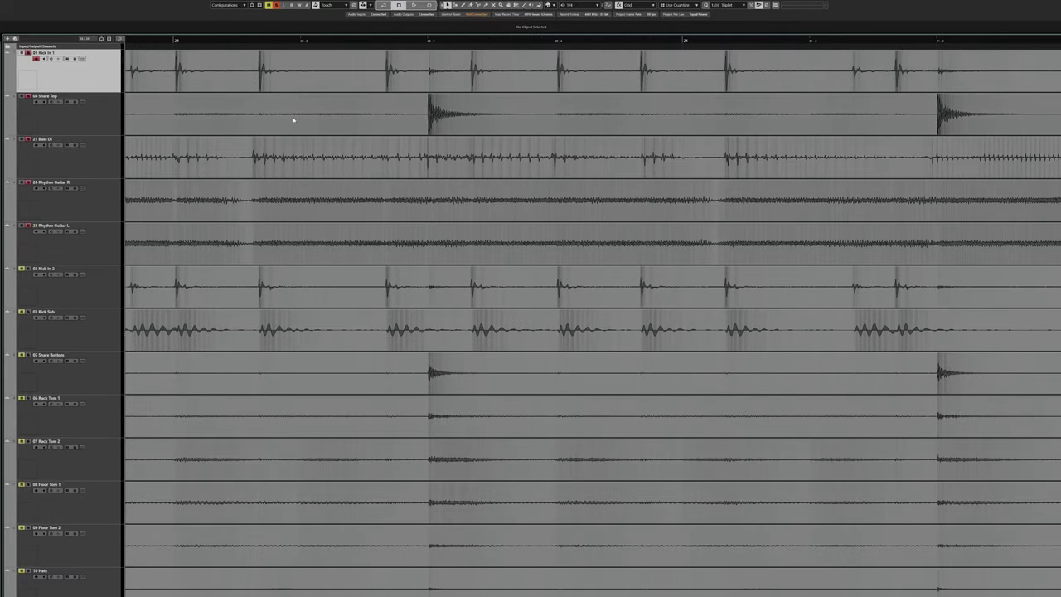
pyautogui.click(259, 43)
pyautogui.click(236, 155)
pyautogui.press('space')
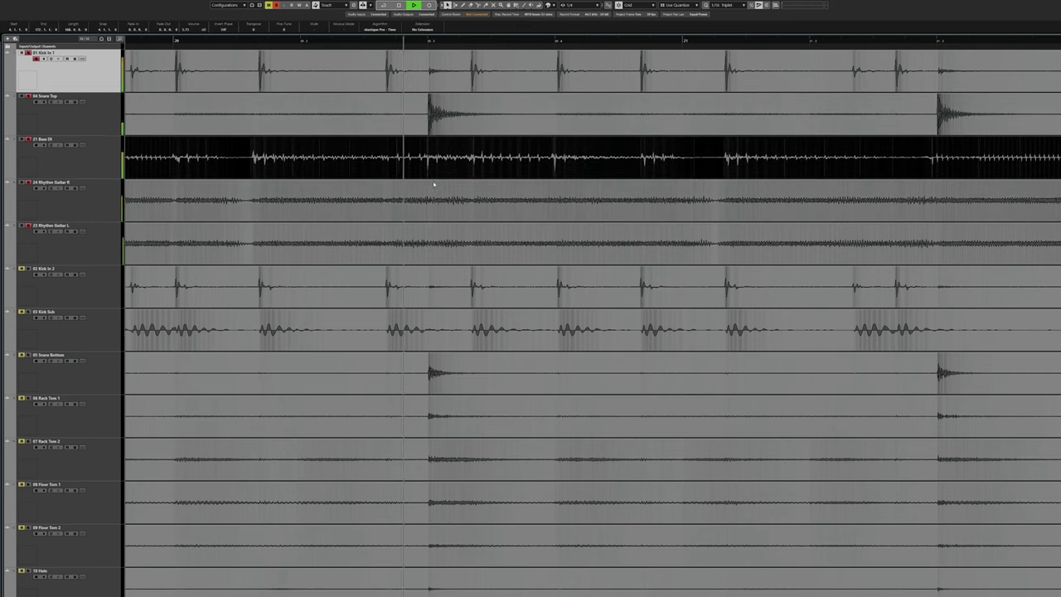
pyautogui.hscroll(1, 460, 185)
pyautogui.press('space')
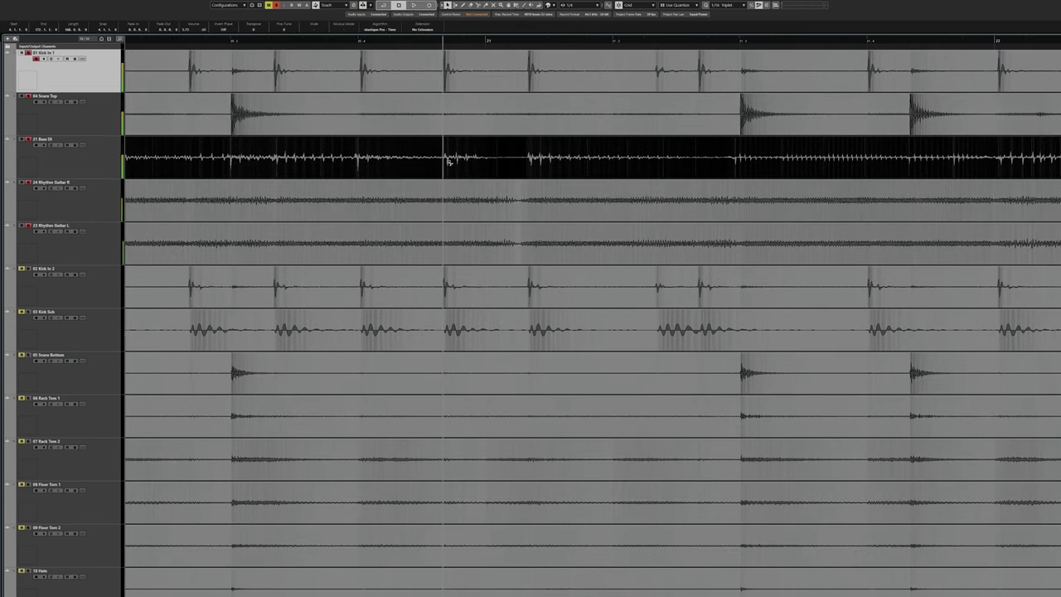
# Compare the bass DI note attacks with the grid and drum hits from bar 20 to bar 22.
pyautogui.click(359, 163)
pyautogui.click(443, 163)
pyautogui.click(524, 159)
pyautogui.hscroll(3, 531, 164)
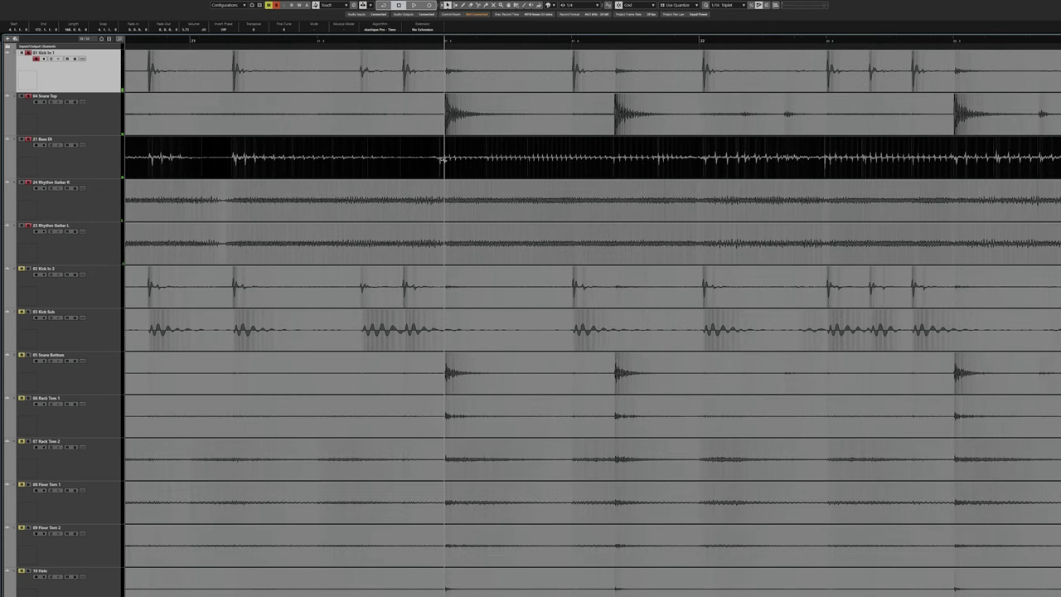
pyautogui.click(614, 162)
pyautogui.click(660, 162)
pyautogui.hscroll(2, 447, 178)
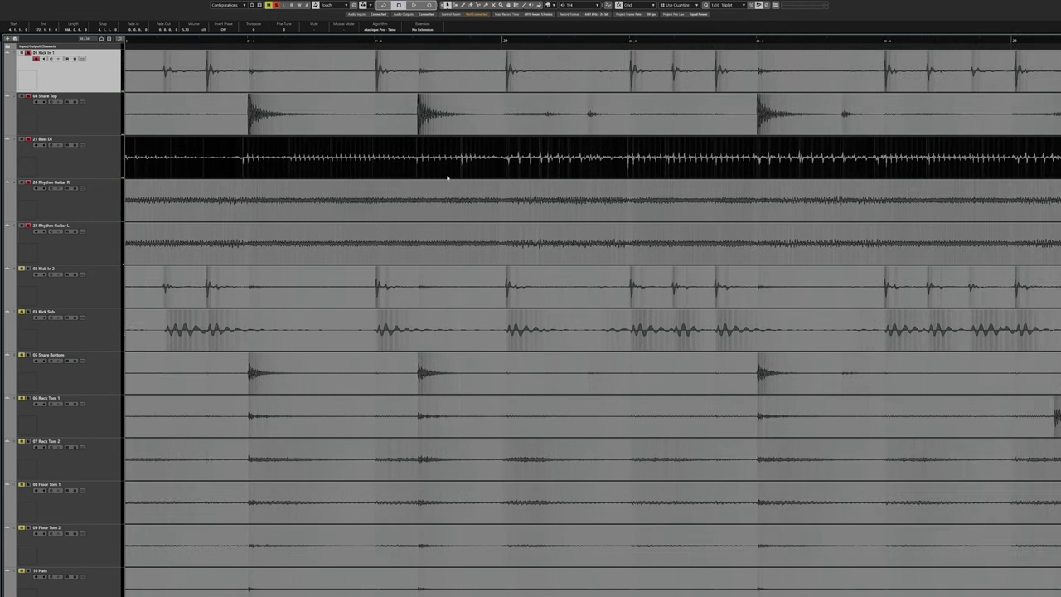
pyautogui.click(462, 158)
pyautogui.click(509, 160)
pyautogui.hscroll(20, 502, 159)
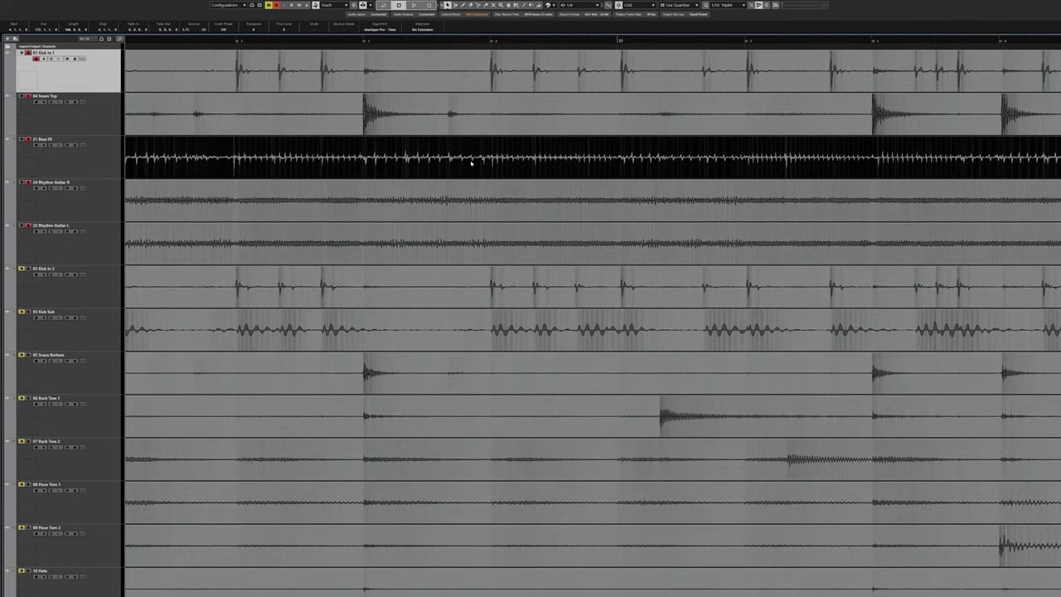
# Display the whole song and play a short passage from around bar 88.
pyautogui.scroll(-10, 491, 183)
pyautogui.press('g')
pyautogui.press('g')
pyautogui.press('g')
pyautogui.press('g')
pyautogui.press('g')
pyautogui.press('g')
pyautogui.press('g')
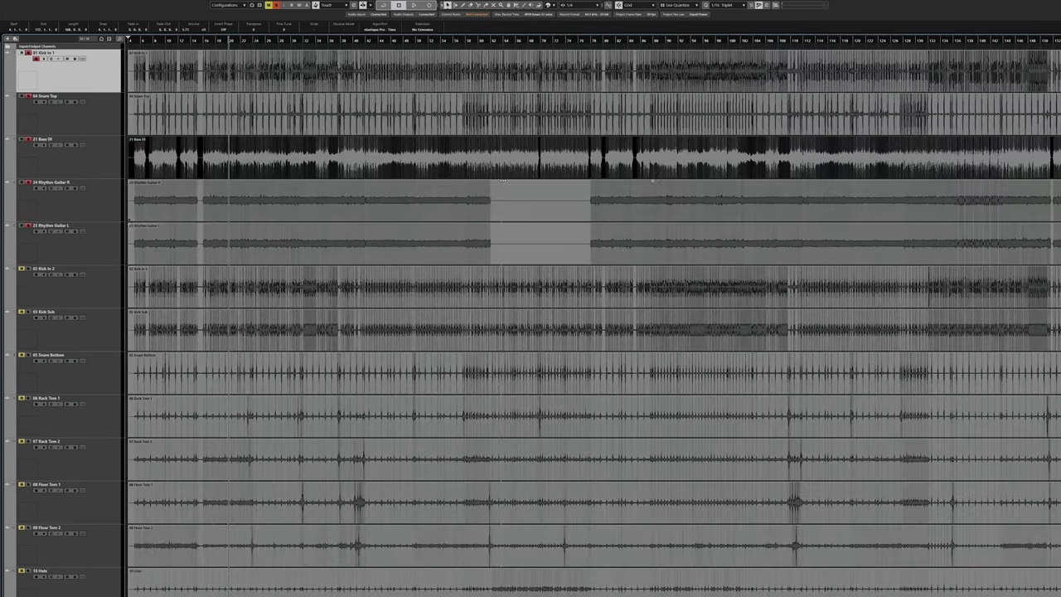
pyautogui.click(419, 41)
pyautogui.press('space')
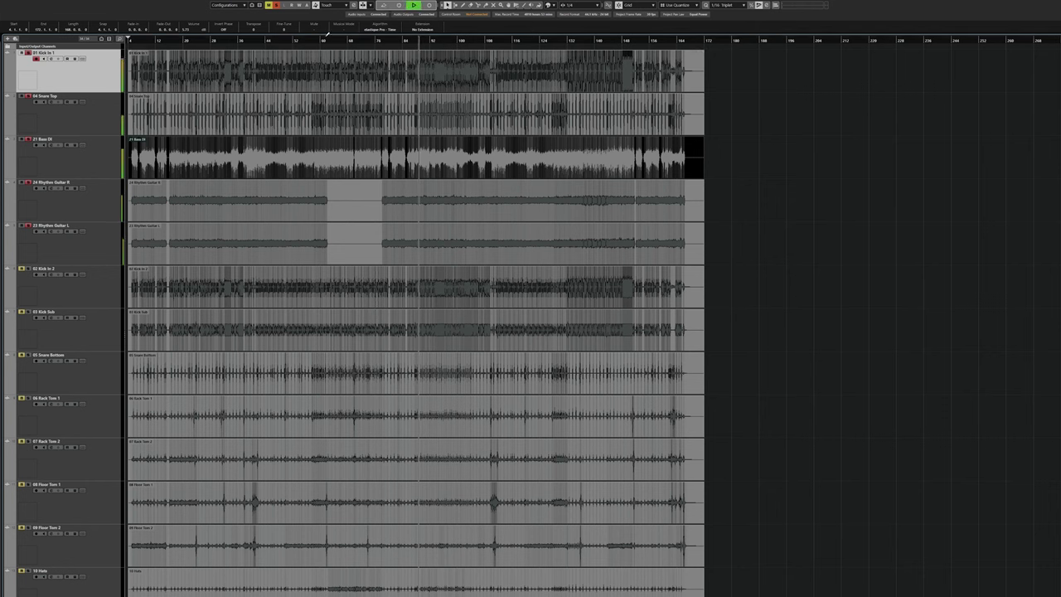
pyautogui.press('space')
# Examine and play the denser snare section across bars 58 and 59.
pyautogui.click(316, 40)
pyautogui.press('h')
pyautogui.press('h')
pyautogui.press('h')
pyautogui.press('h')
pyautogui.press('h')
pyautogui.press('h')
pyautogui.press('h')
pyautogui.press('h')
pyautogui.press('h')
pyautogui.press('h')
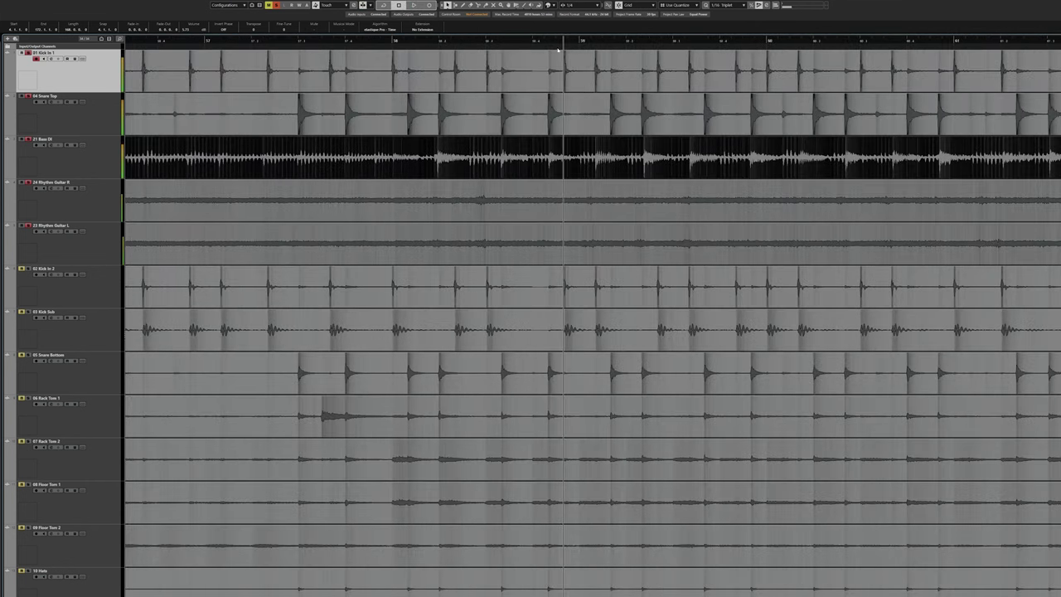
pyautogui.moveTo(549, 41); pyautogui.dragTo(358, 108)
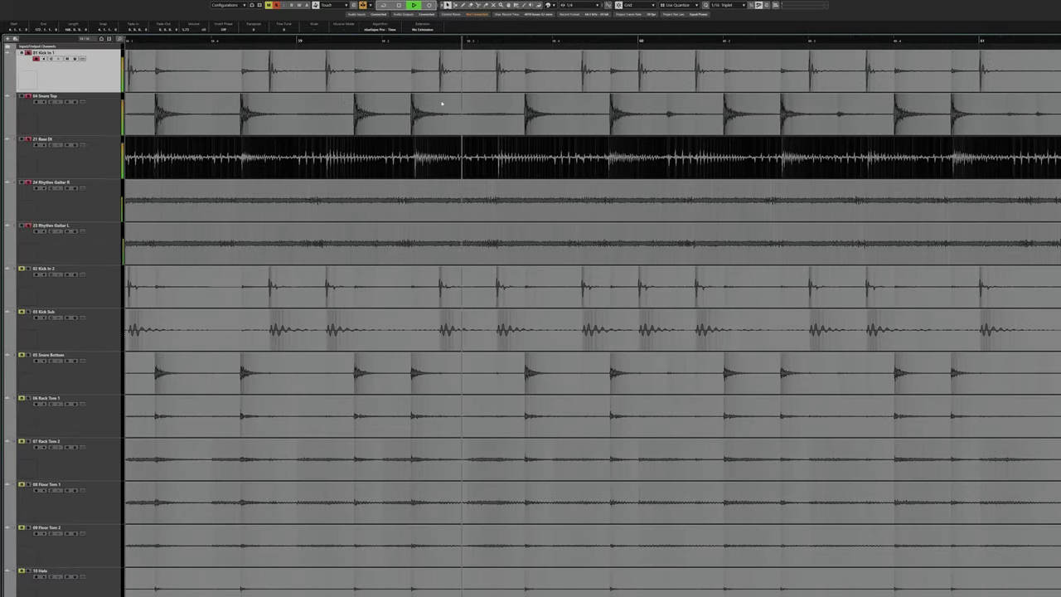
pyautogui.press('space')
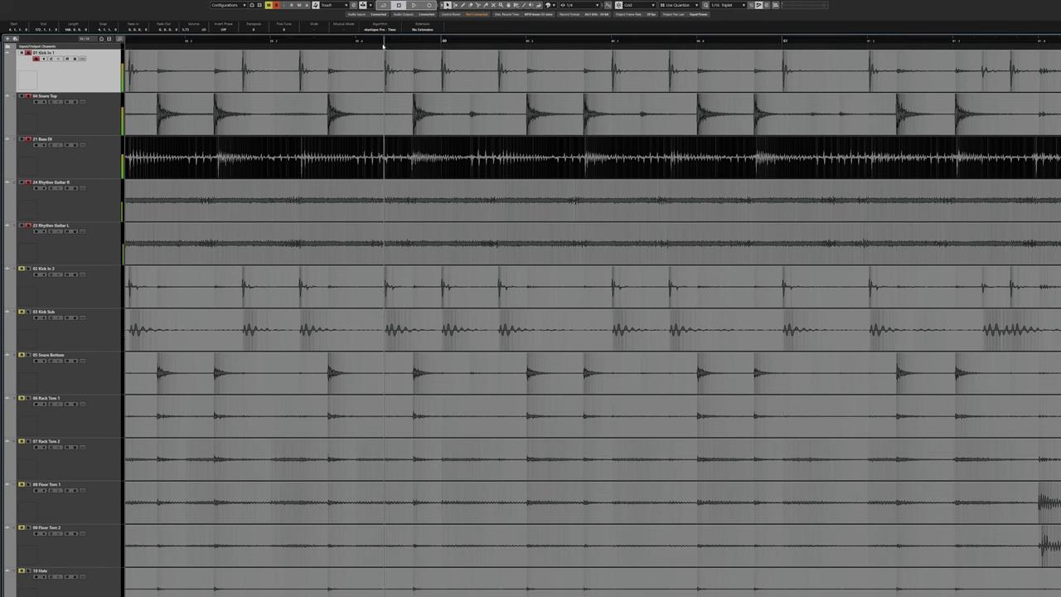
# Listen to the Snare Top track on its own around bars 60 to 61, then restore the other soloed tracks.
pyautogui.click(422, 117)
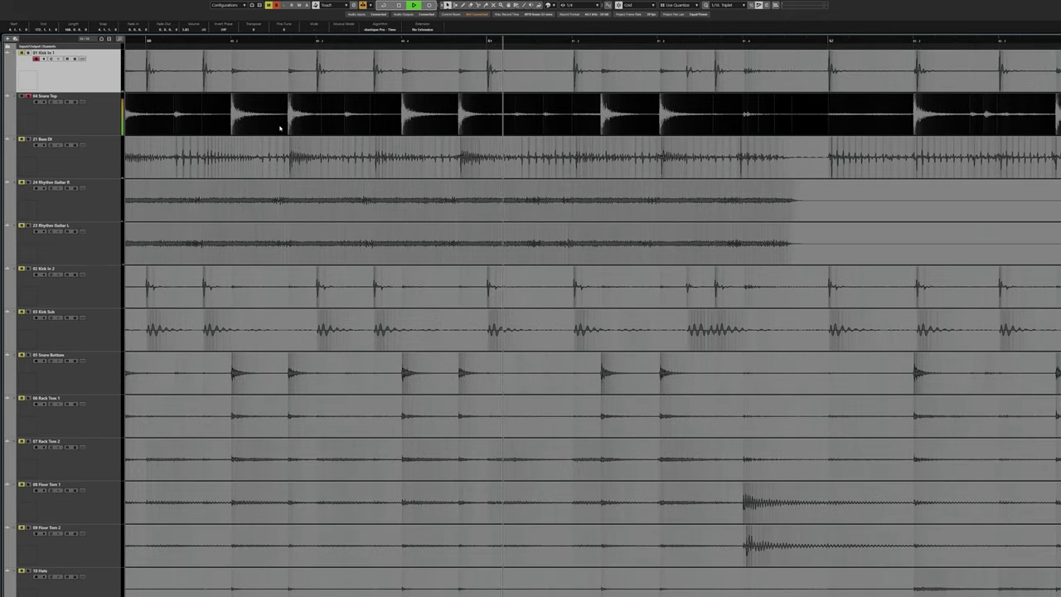
pyautogui.press('space')
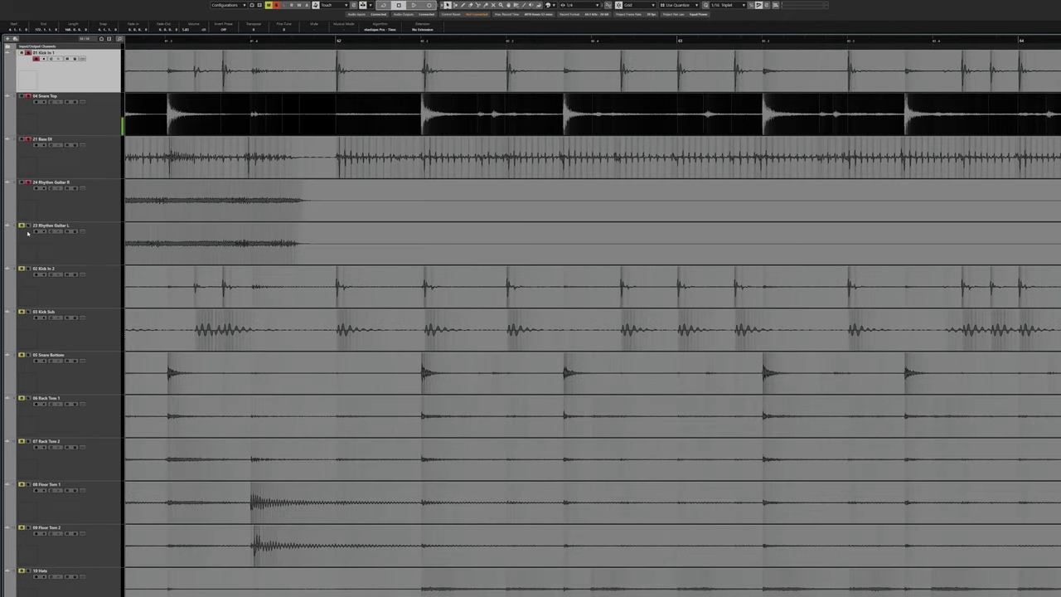
pyautogui.click(180, 138)
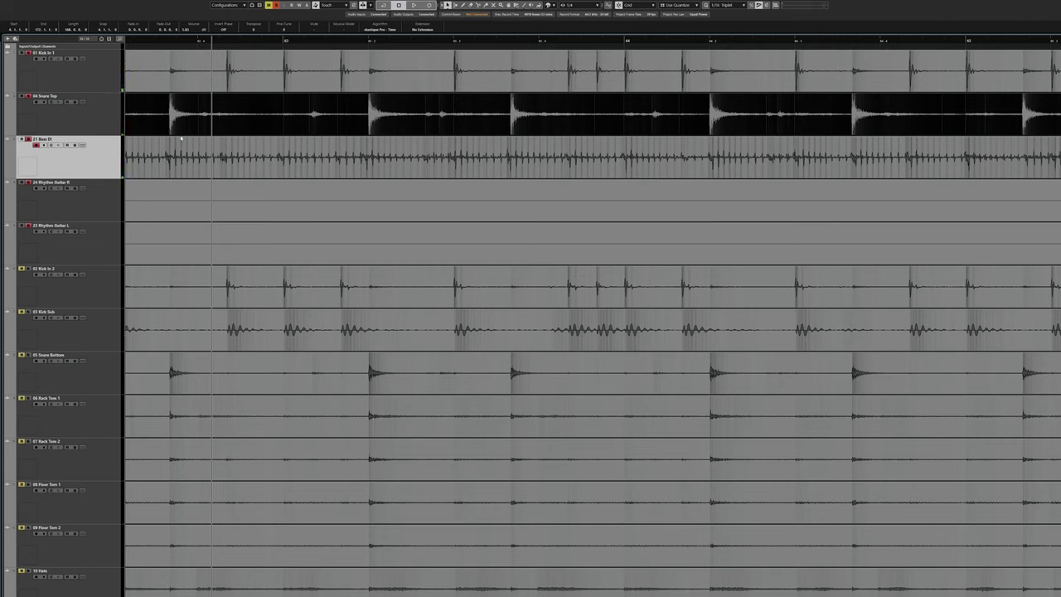
# Play the section around bar 64, then select the bass DI recording and check its attacks in bar 65.
pyautogui.hscroll(3, 201, 104)
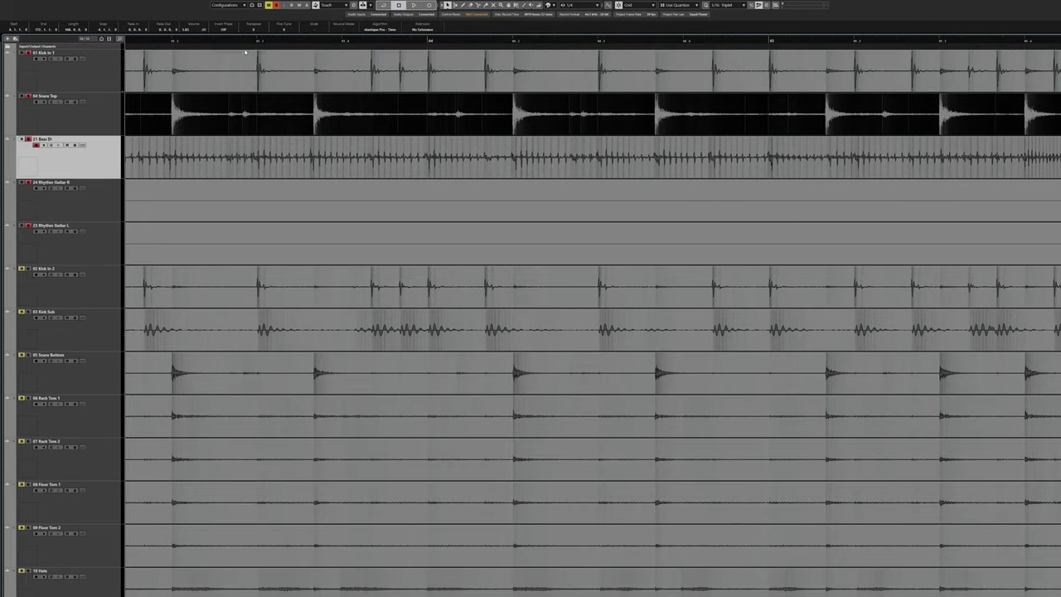
pyautogui.hscroll(3, 141, 56)
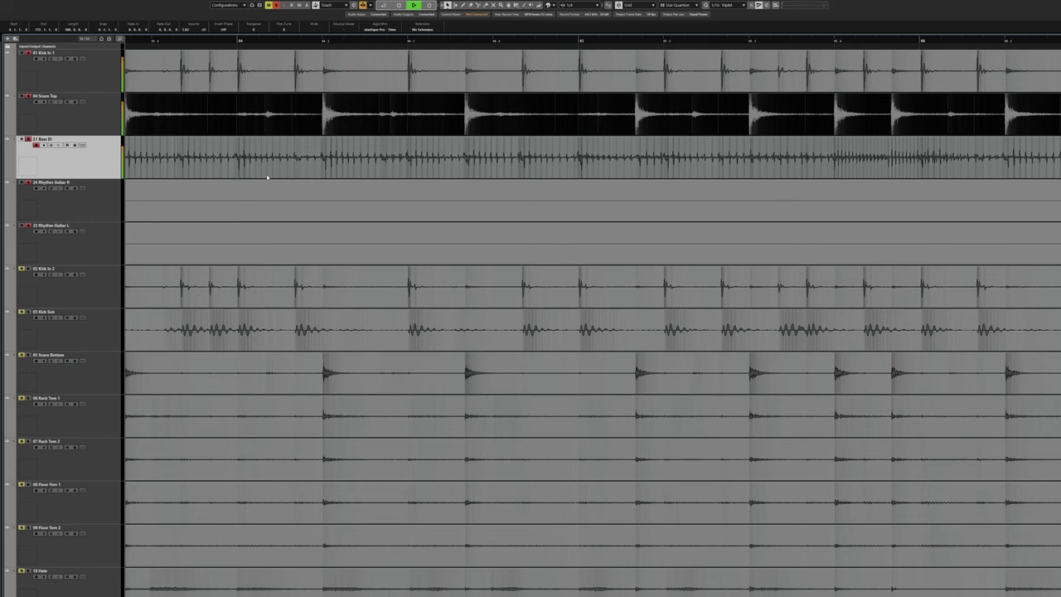
pyautogui.press('space')
pyautogui.click(324, 164)
pyautogui.click(324, 165)
pyautogui.hscroll(5, 586, 171)
pyautogui.click(520, 171)
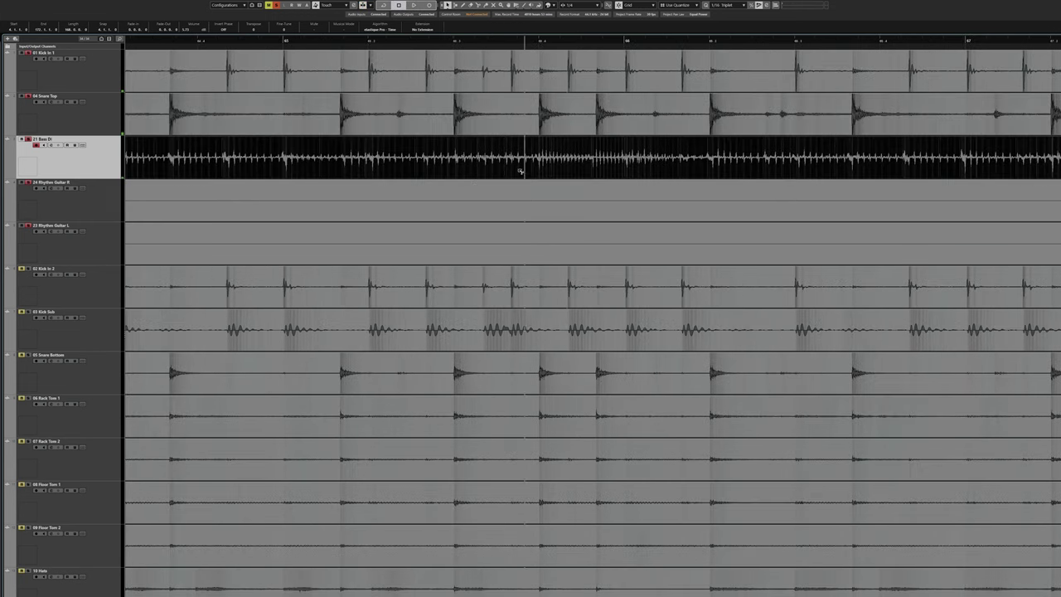
# Inspect the bass DI timing against the kick and snare from bar 66 to bar 75.
pyautogui.hscroll(5, 510, 170)
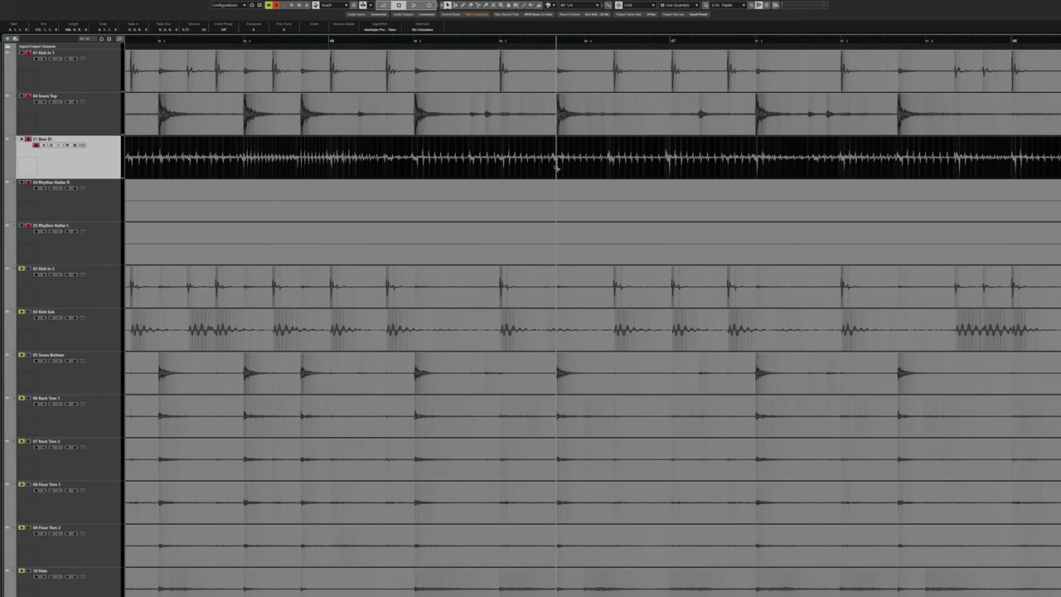
pyautogui.hscroll(10, 565, 169)
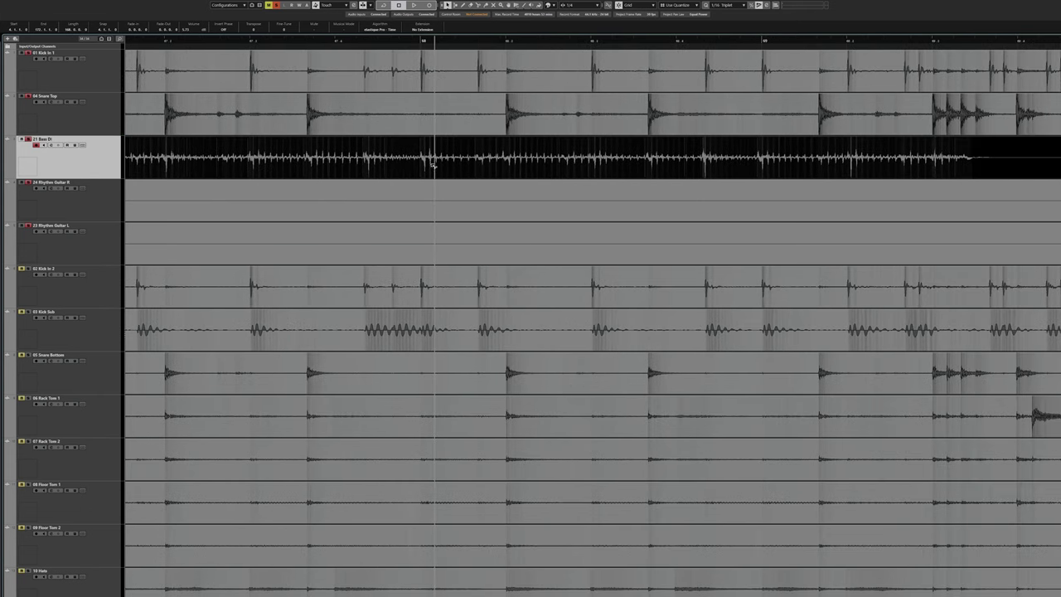
pyautogui.hscroll(2, 439, 166)
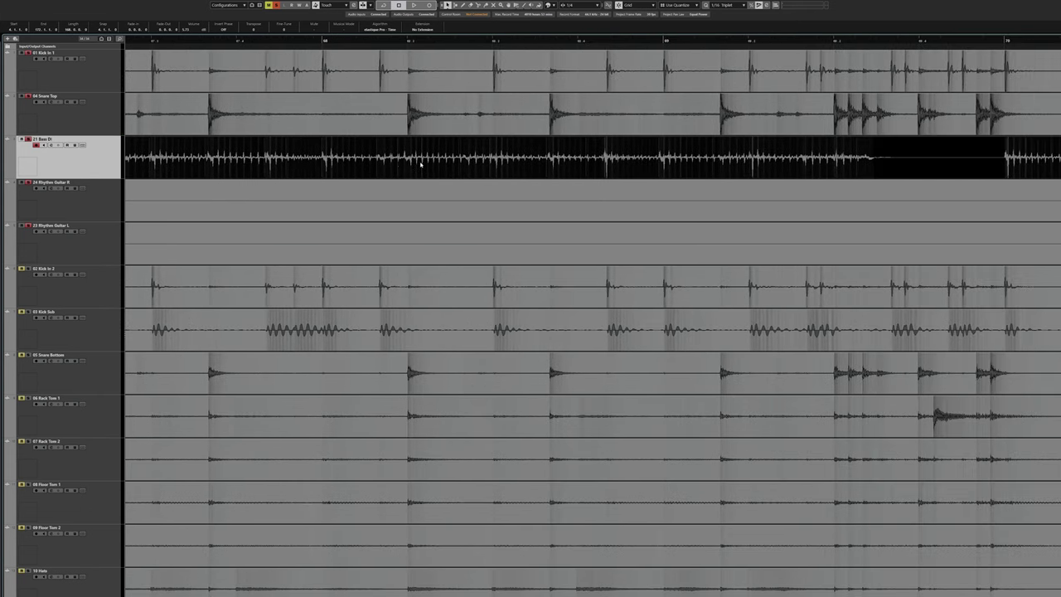
pyautogui.hscroll(2, 431, 166)
pyautogui.hscroll(3, 439, 170)
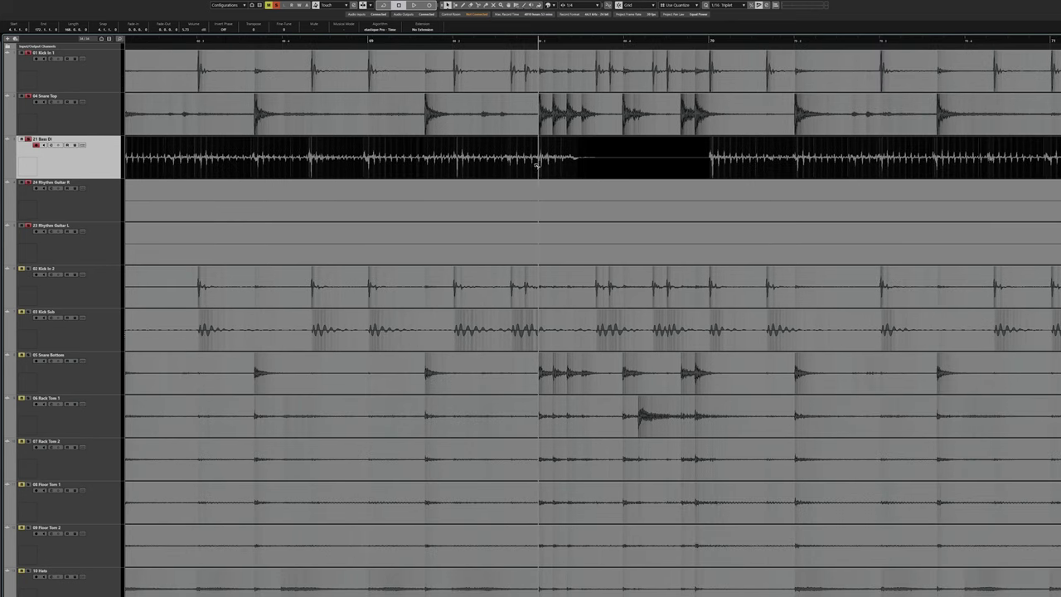
pyautogui.hscroll(7, 531, 165)
pyautogui.hscroll(12, 530, 197)
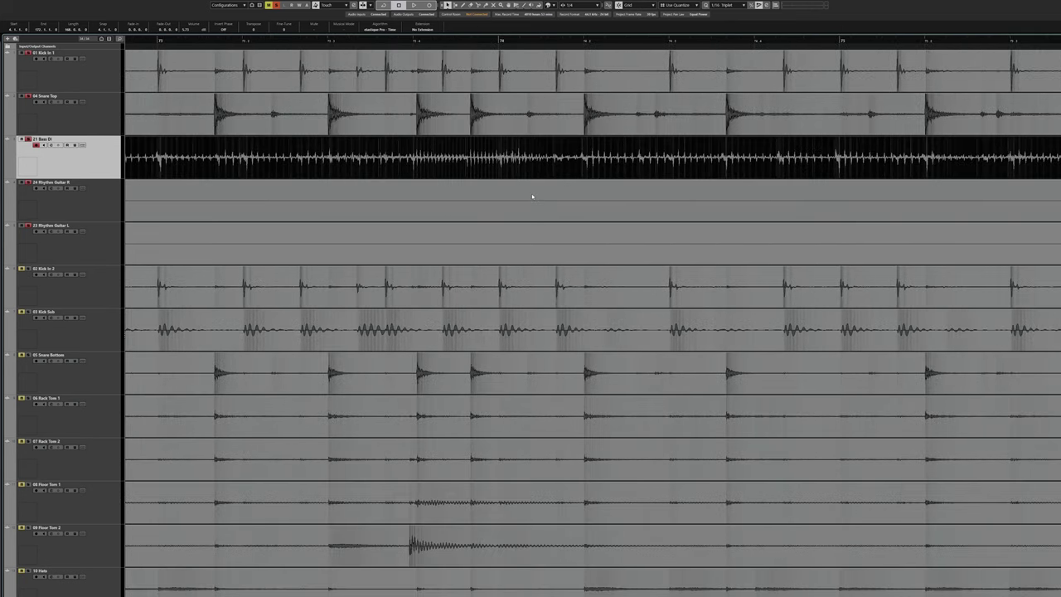
# Select both Rhythm Guitar recordings and inspect their timing against the kick and snare from bar 78 to bar 90.
pyautogui.scroll(-4, 533, 197)
pyautogui.hscroll(7, 572, 200)
pyautogui.click(454, 211)
pyautogui.keyDown('shift'); pyautogui.click(467, 226); pyautogui.keyUp('shift')
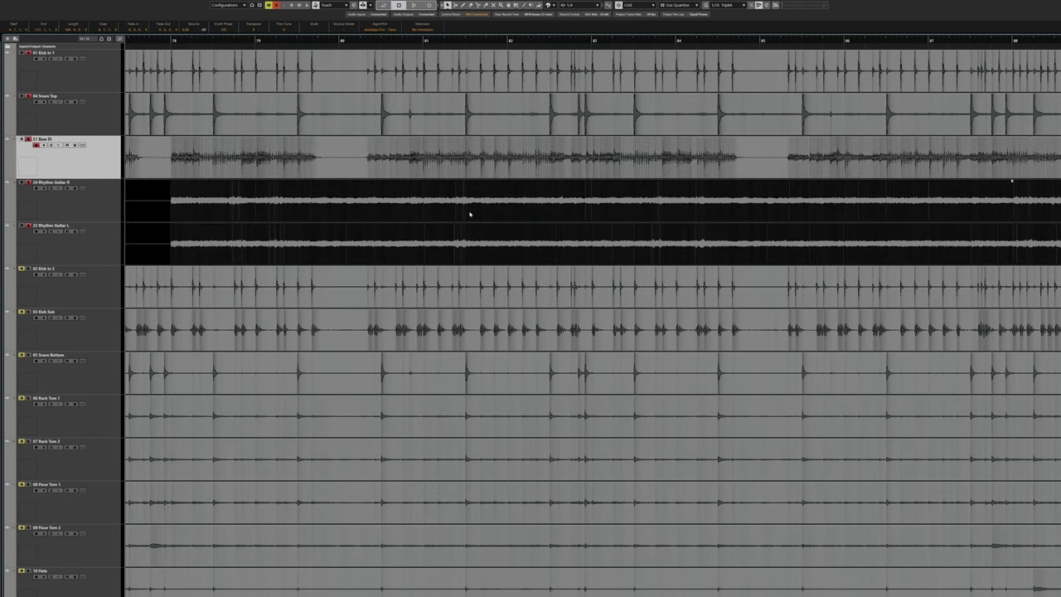
pyautogui.scroll(4, 608, 225)
pyautogui.hscroll(12, 580, 228)
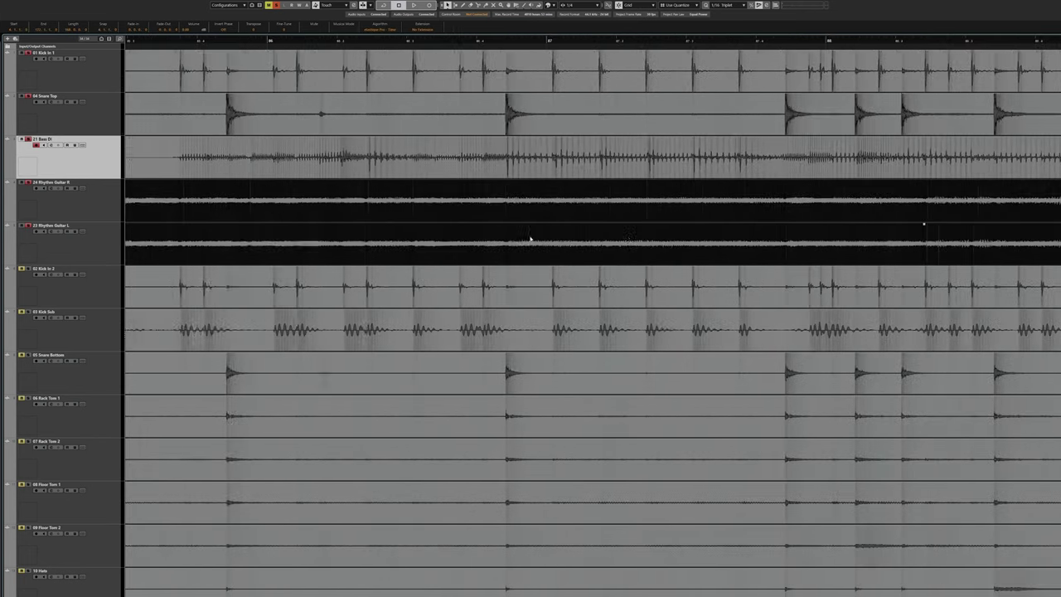
pyautogui.scroll(-8, 534, 239)
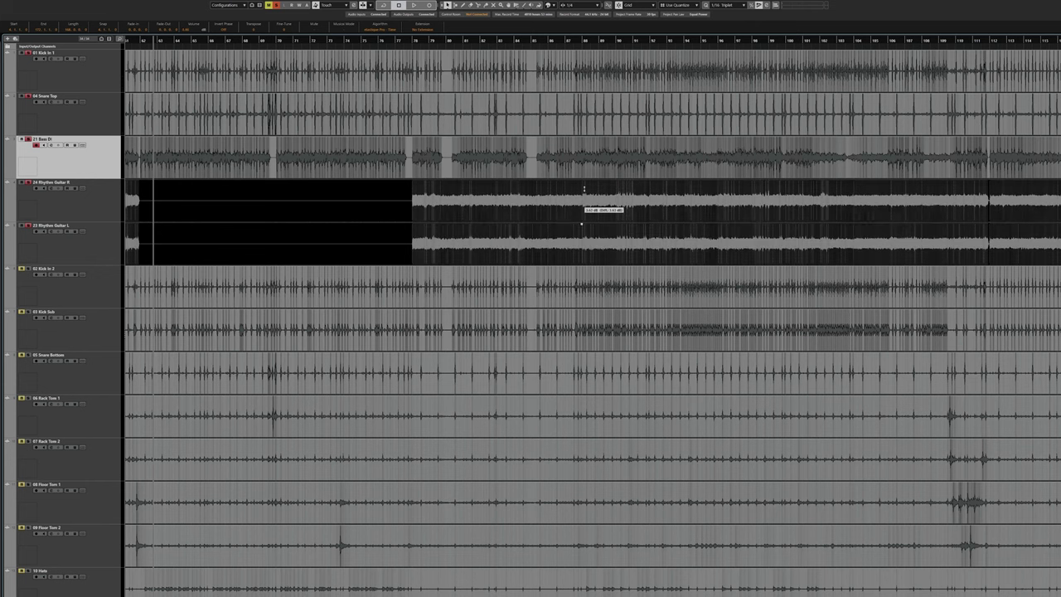
pyautogui.scroll(8, 537, 240)
pyautogui.scroll(4, 537, 241)
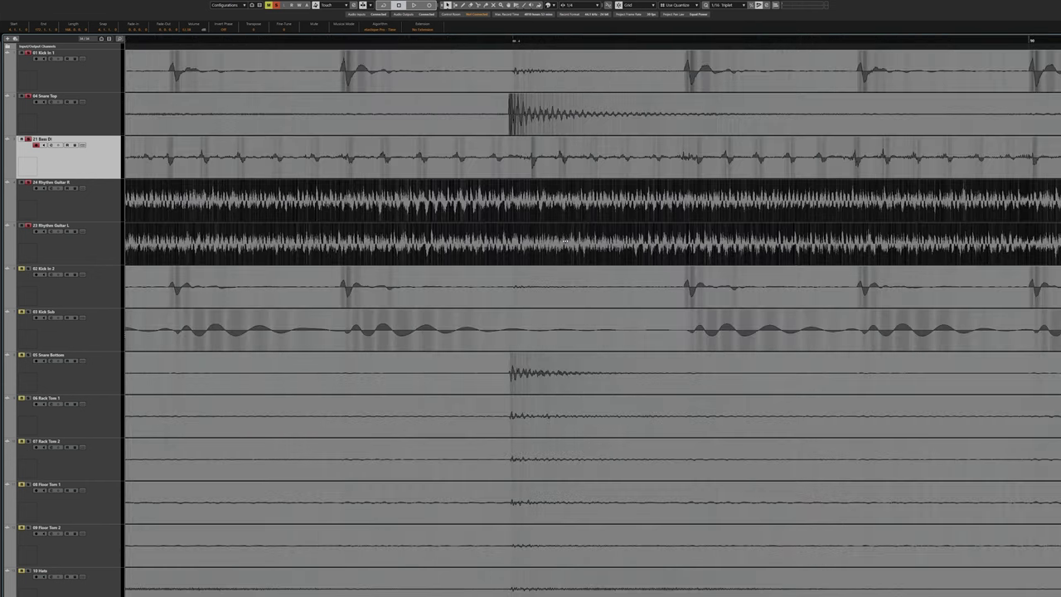
# Play the section from around bar 88 and look over the enlarged rhythm guitar waveforms up to bar 112.
pyautogui.scroll(-9, 537, 241)
pyautogui.click(474, 40)
pyautogui.press('space')
pyautogui.scroll(3, 497, 186)
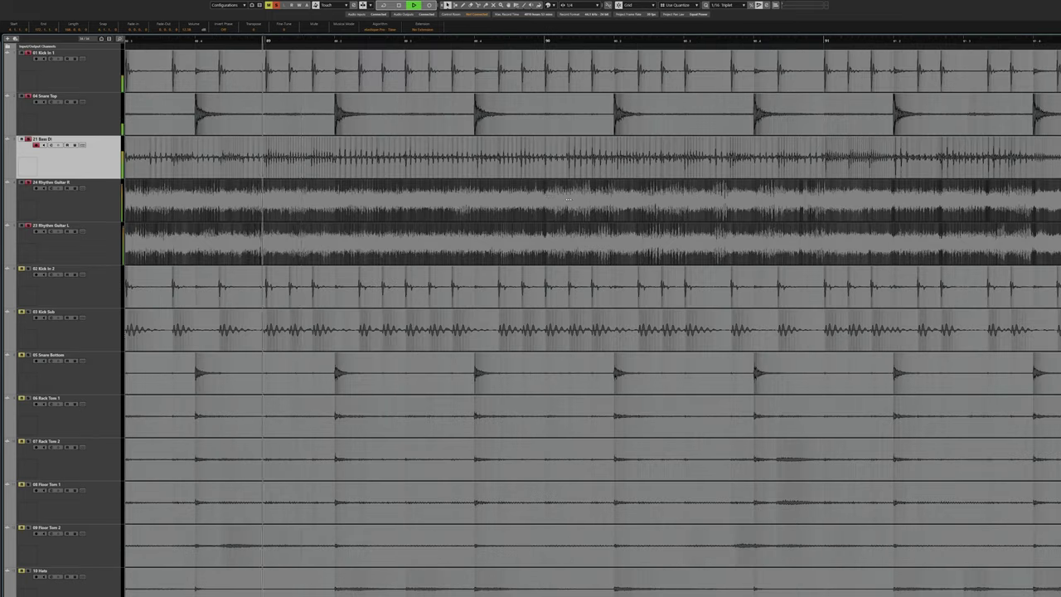
pyautogui.scroll(-3, 497, 186)
pyautogui.scroll(-3, 495, 186)
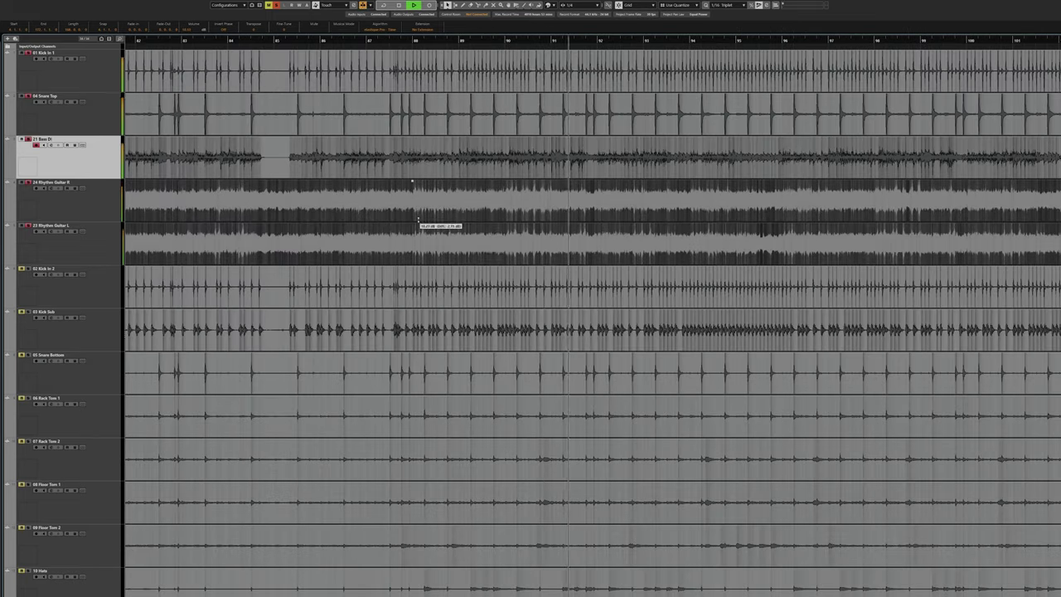
pyautogui.hscroll(5, 534, 212)
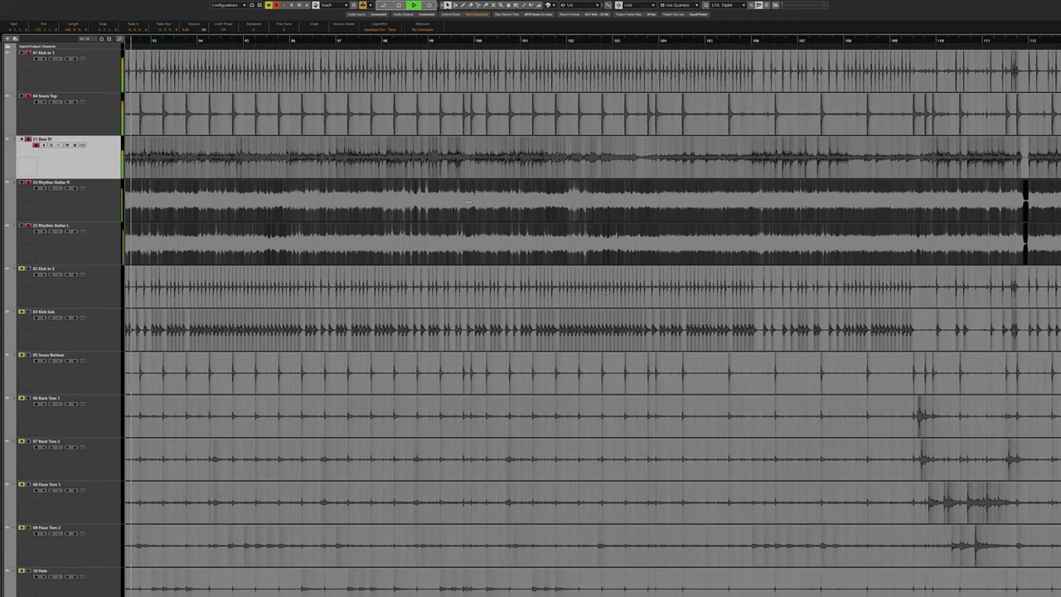
# Follow the playback closely from bar 93 to bar 98, comparing the rhythm guitars with the kick pattern.
pyautogui.scroll(3, 412, 201)
pyautogui.hscroll(-5, 392, 198)
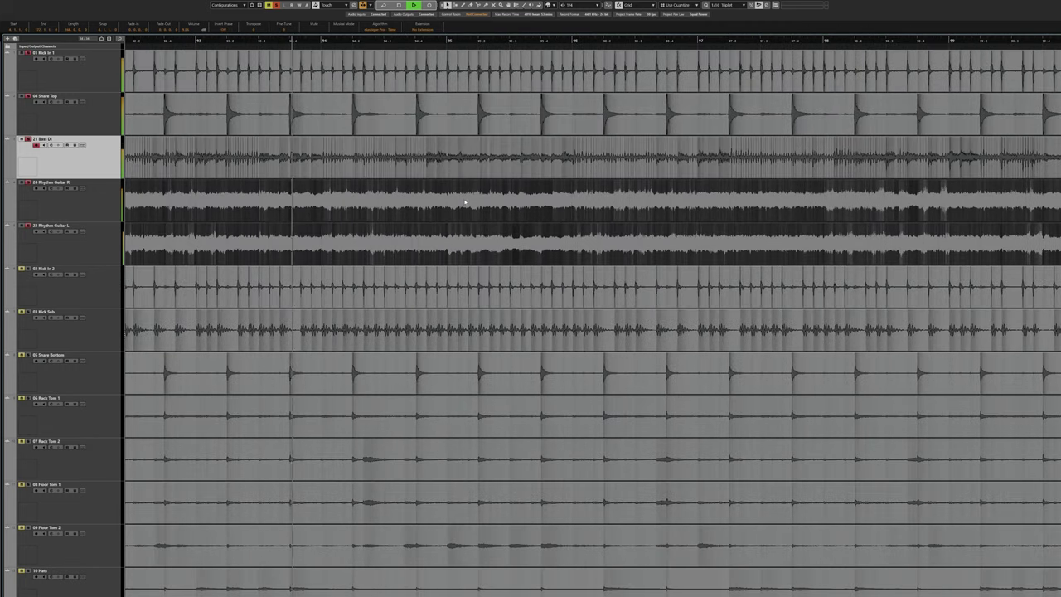
pyautogui.scroll(4, 514, 209)
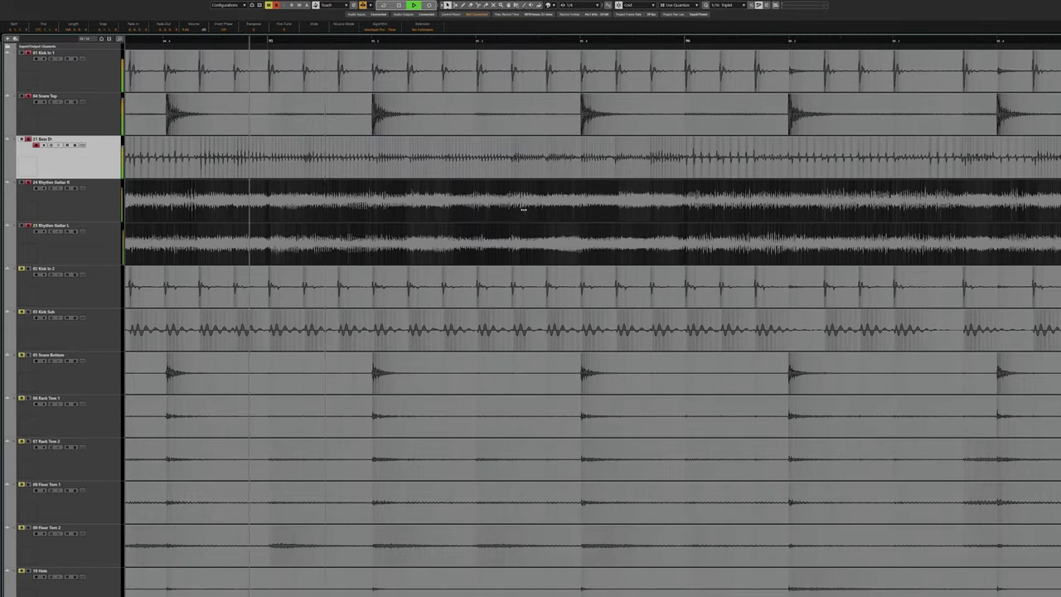
pyautogui.hscroll(-1, 524, 212)
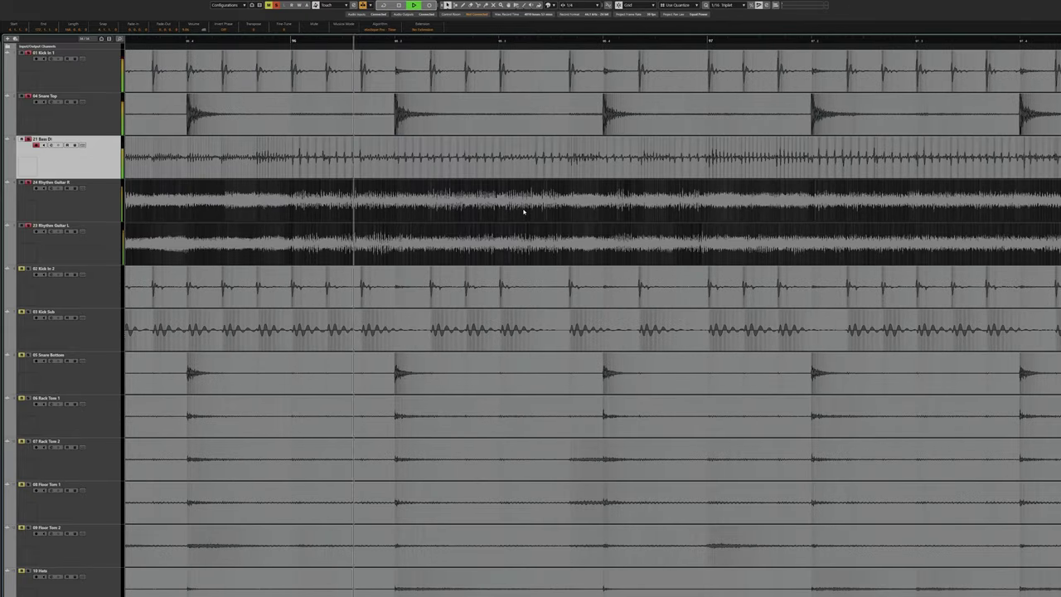
pyautogui.hscroll(3, 523, 213)
# Stop playback, select the bass DI recording and check its attacks around bars 97 to 99.
pyautogui.press('space')
pyautogui.click(416, 158)
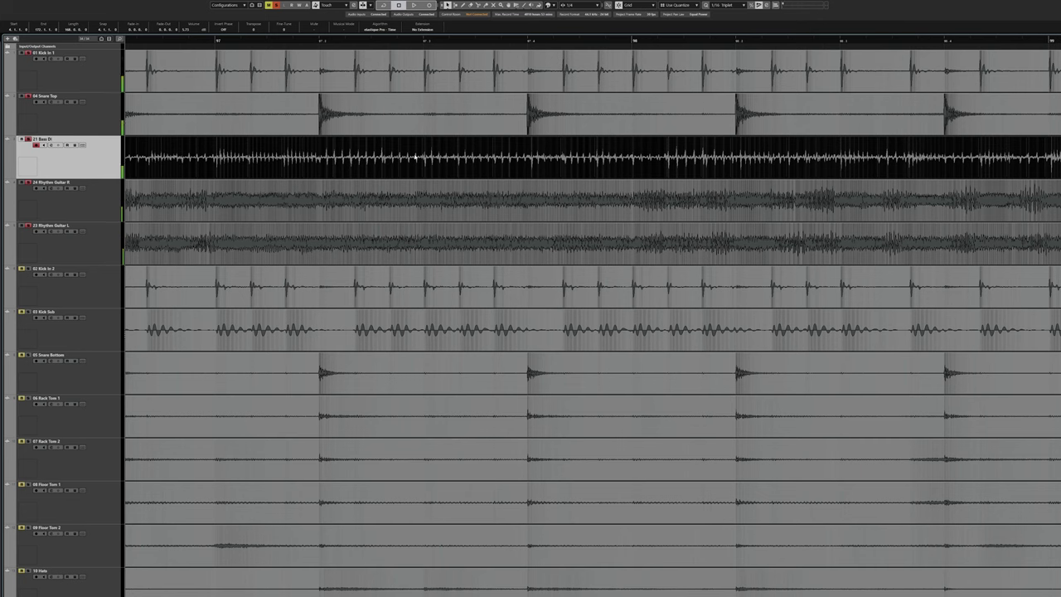
pyautogui.hscroll(10, 598, 146)
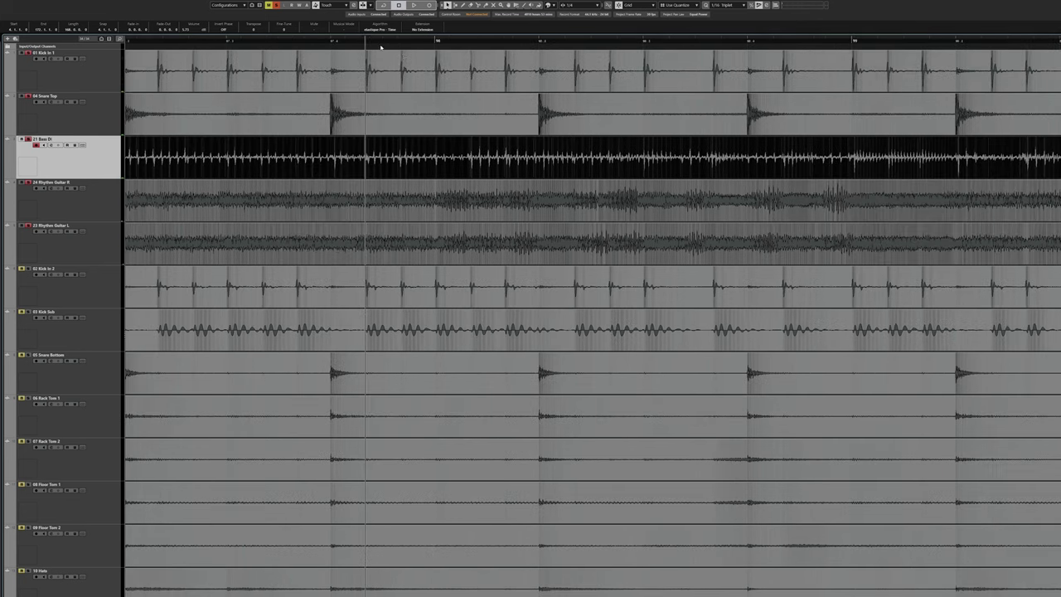
pyautogui.scroll(-8, 601, 143)
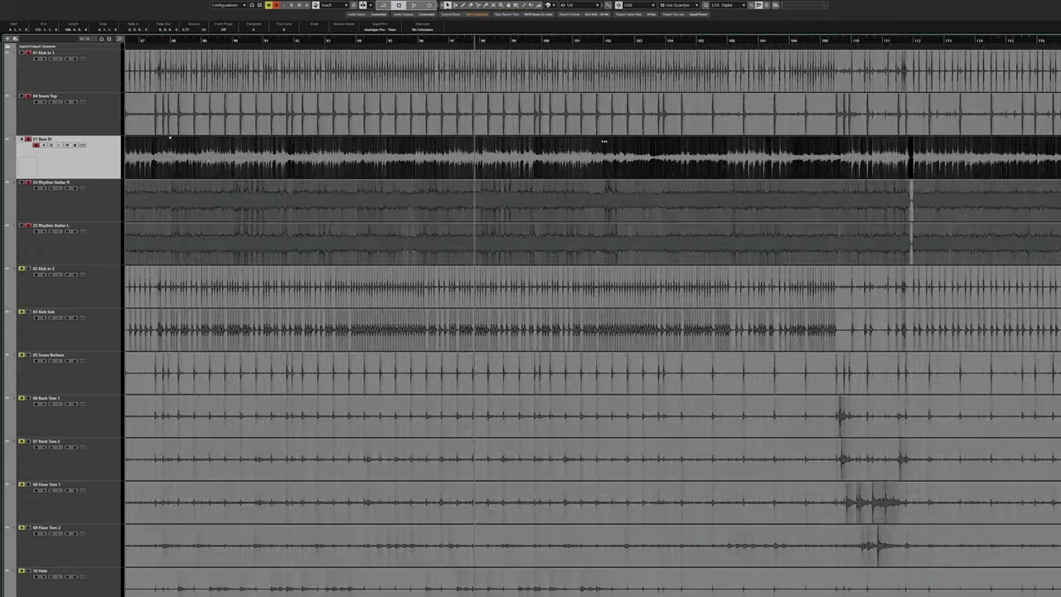
# Inspect the bass DI notes and gaps against the drums in bars 152 to 154, and place the playhead at bar 152.
pyautogui.hscroll(12, 607, 166)
pyautogui.hscroll(-5, 531, 124)
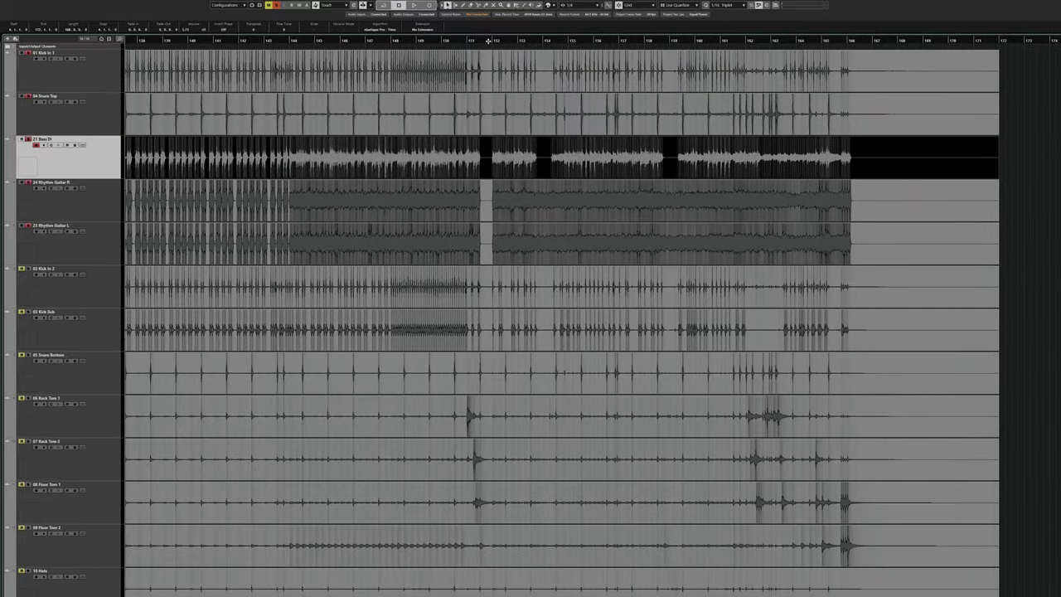
pyautogui.moveTo(488, 41); pyautogui.dragTo(476, 88)
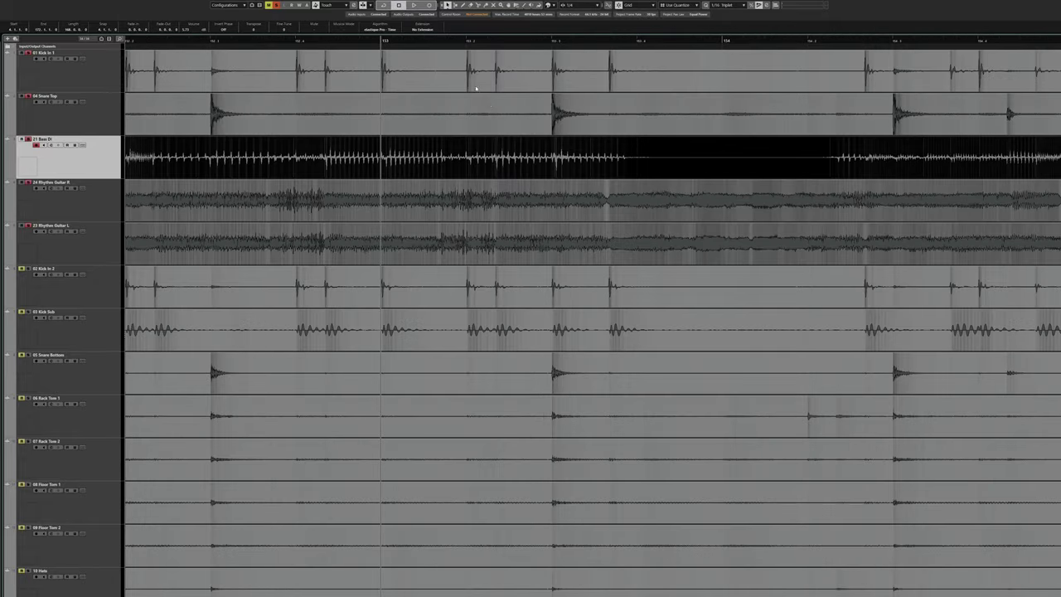
pyautogui.moveTo(468, 40); pyautogui.dragTo(537, 114)
pyautogui.hscroll(5, 389, 93)
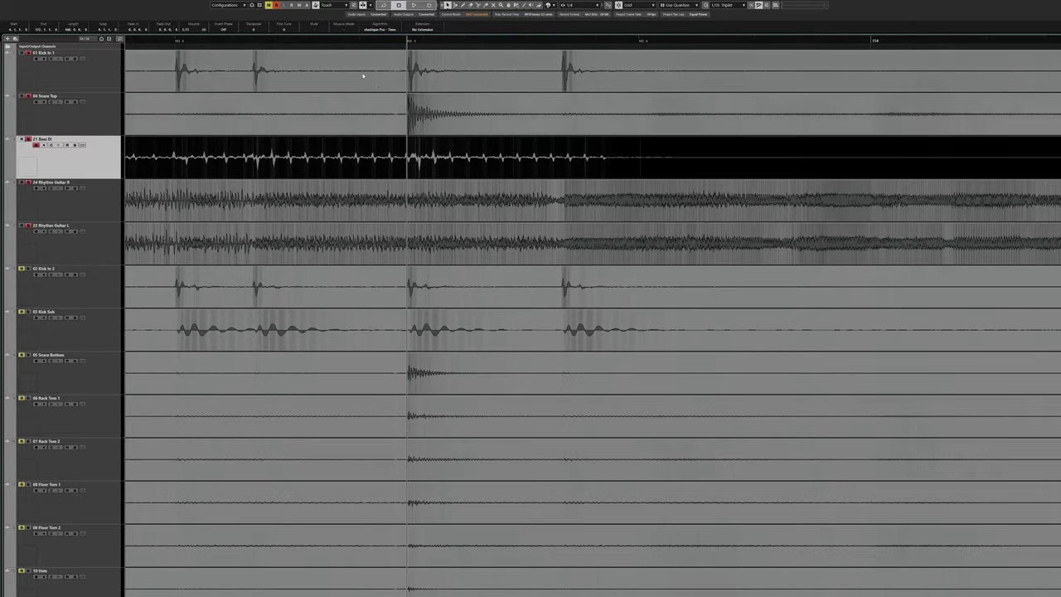
pyautogui.hscroll(-5, 431, 87)
pyautogui.scroll(-3, 465, 93)
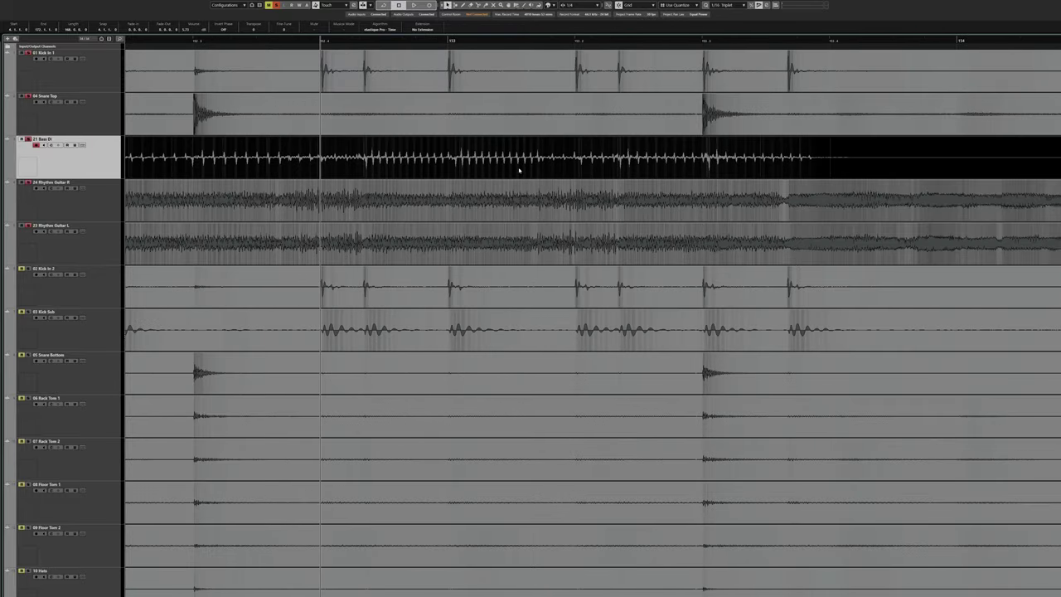
pyautogui.scroll(-2, 474, 166)
pyautogui.click(201, 40)
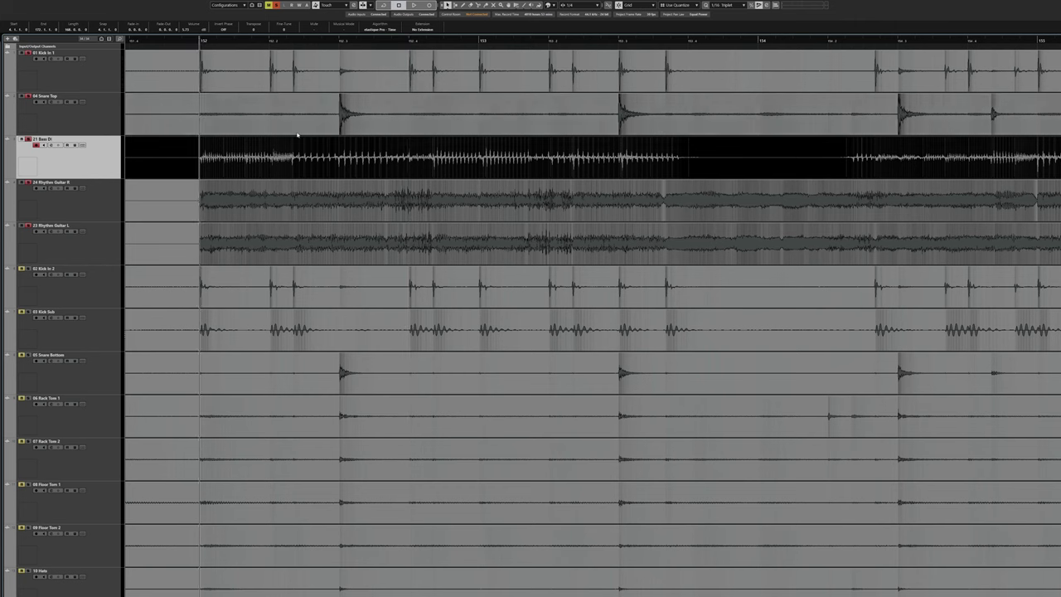
# Select the Rhythm Guitar R recording, listen to the passage from bar 152 and examine the guitar's timing at bar 155.
pyautogui.click(365, 214)
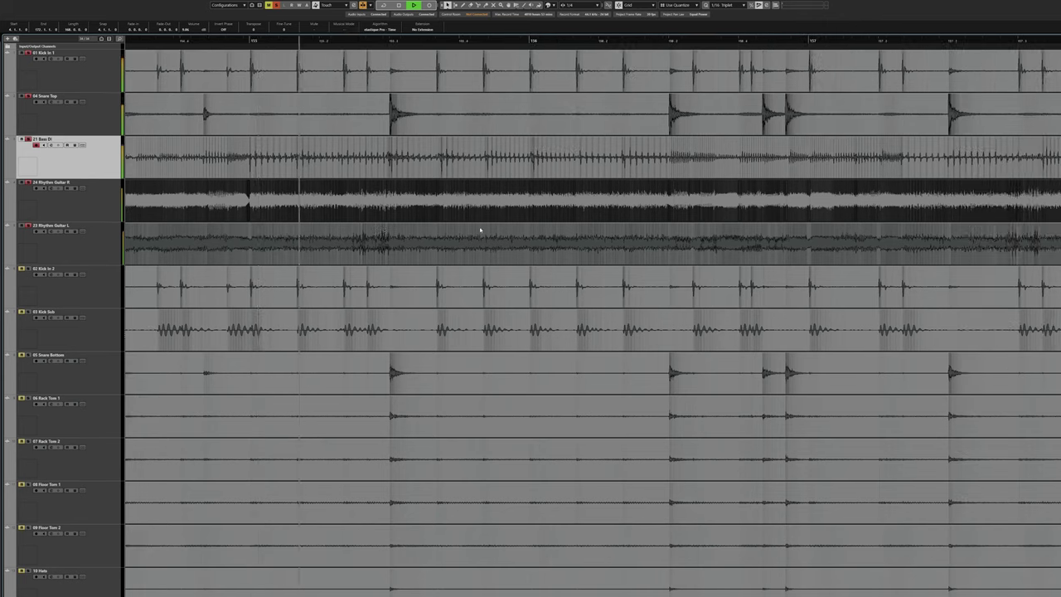
pyautogui.press('space')
pyautogui.scroll(3, 244, 201)
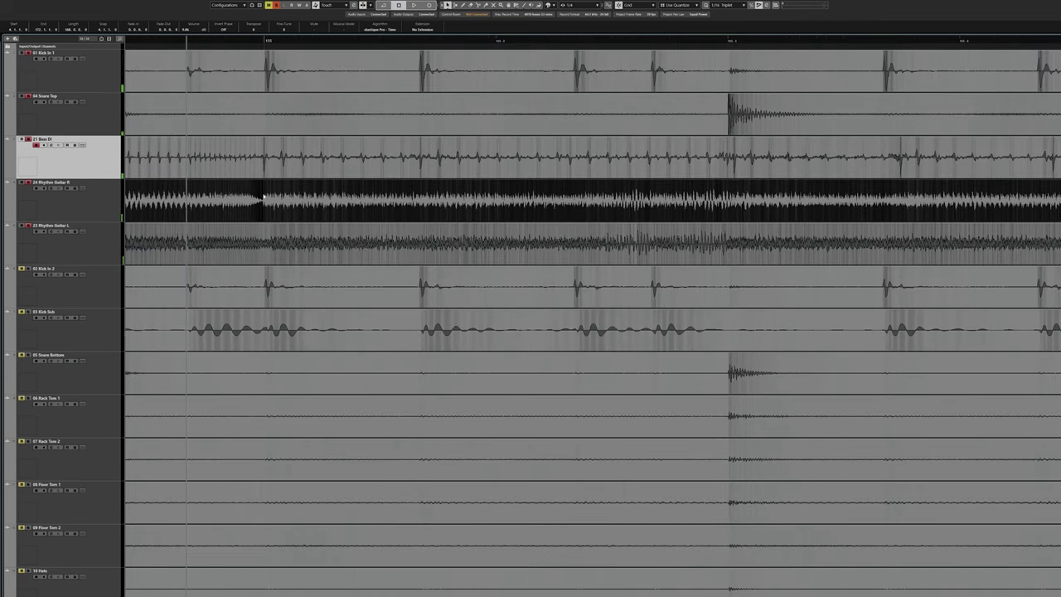
pyautogui.press('space')
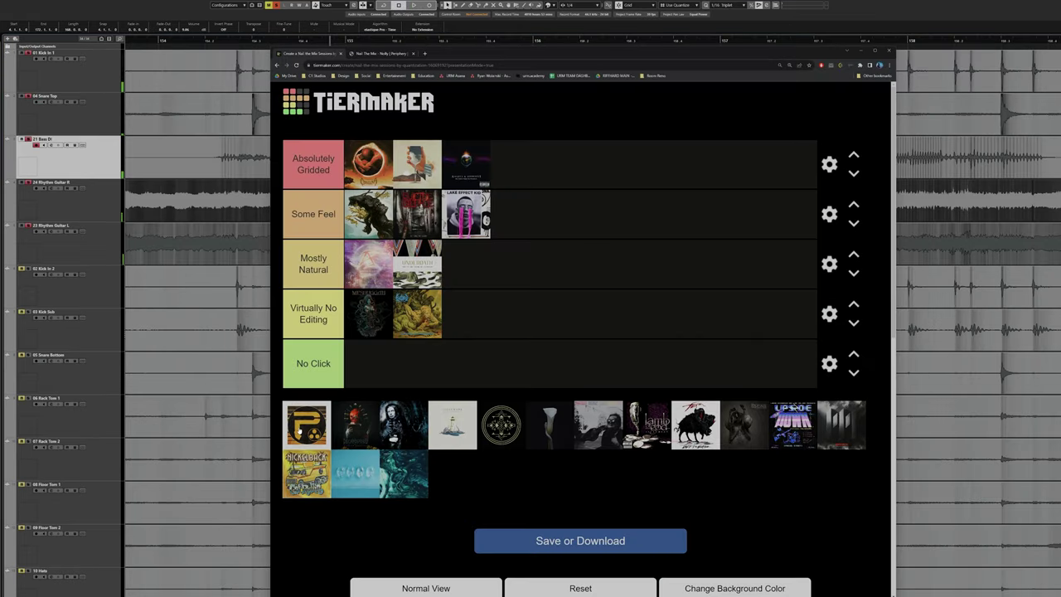
# On the TierMaker list, place the Periphery cover third in the Absolutely Gridded tier.
pyautogui.moveTo(305, 426); pyautogui.dragTo(497, 164)
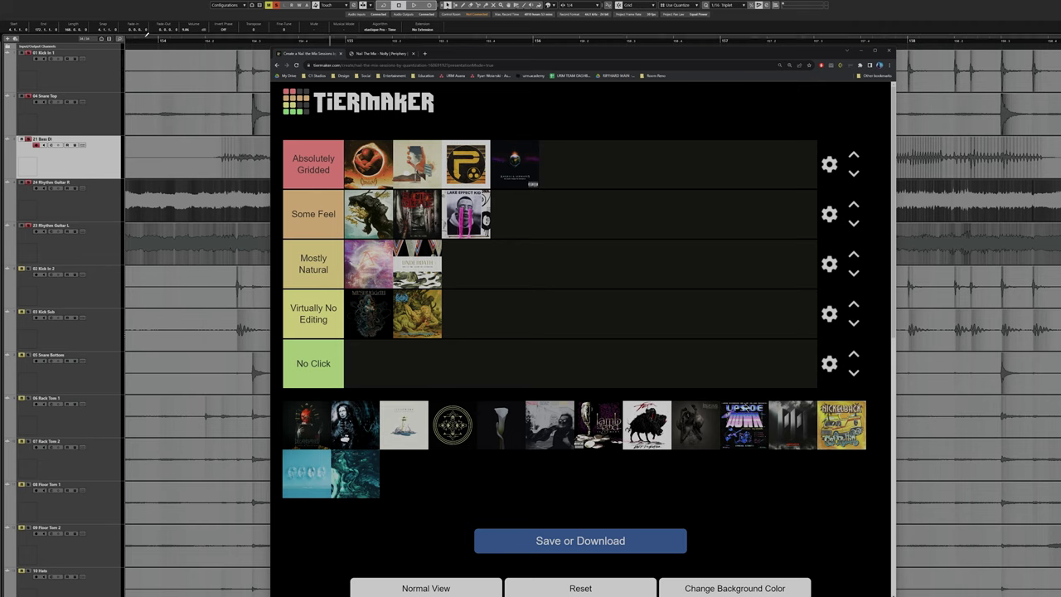
# Switch to the Decapitated "Just a Cigarette" session in Cubase, select the Kick In L recording and play part of the opening.
pyautogui.hotkey('alt', 'Tab')
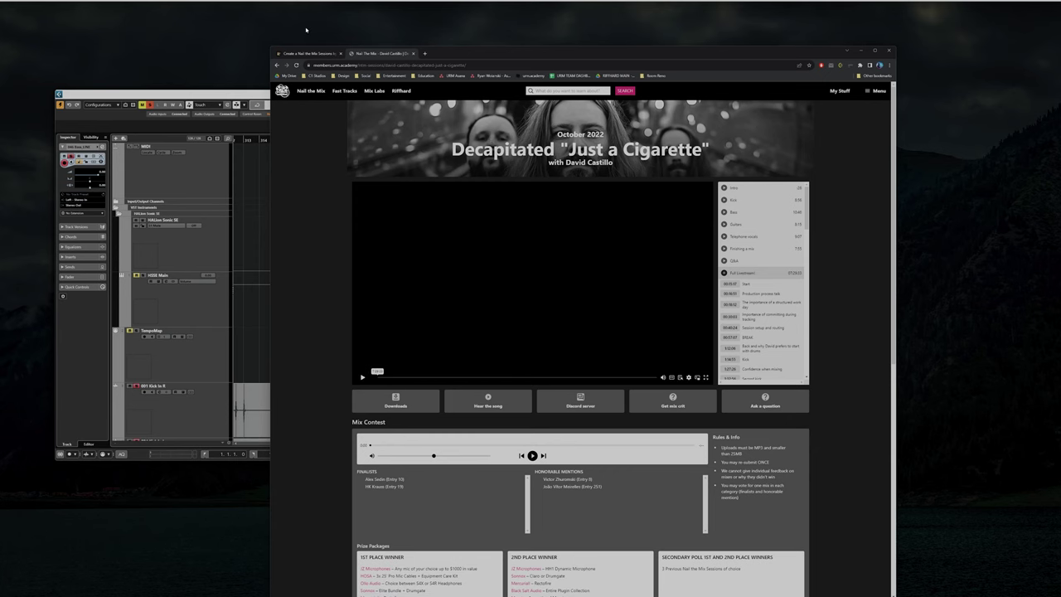
pyautogui.click(245, 74)
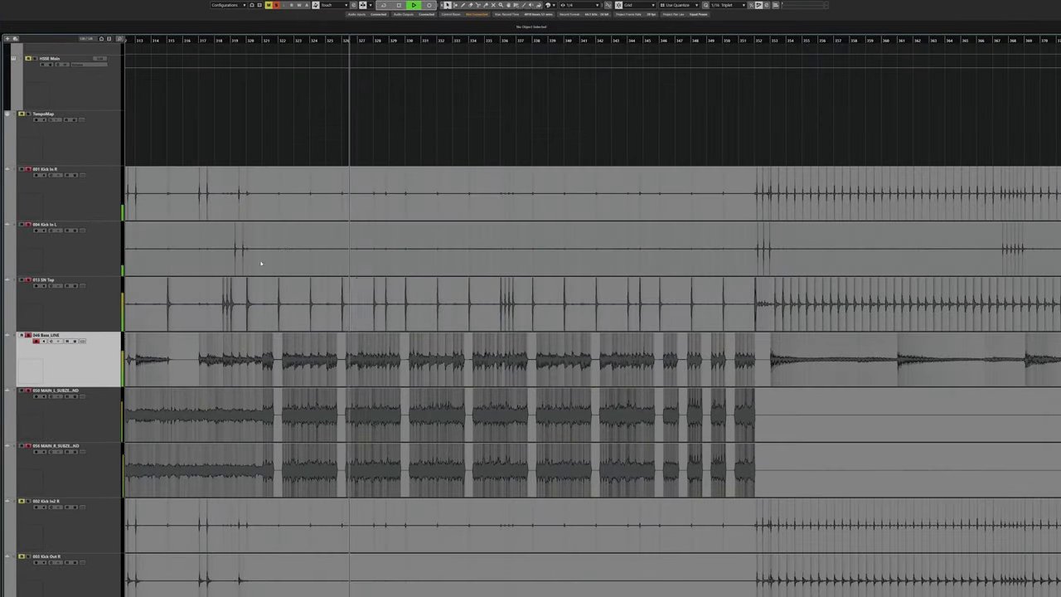
pyautogui.press('space')
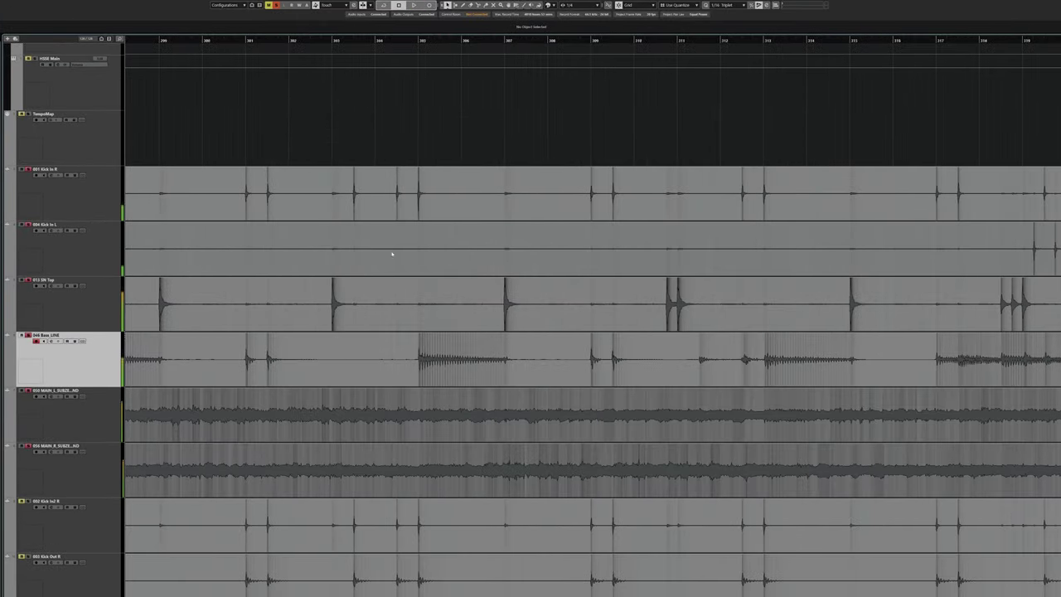
pyautogui.click(307, 253)
pyautogui.hotkey('shift', 'f')
pyautogui.click(163, 39)
pyautogui.press('space')
pyautogui.press('h')
pyautogui.press('h')
pyautogui.press('space')
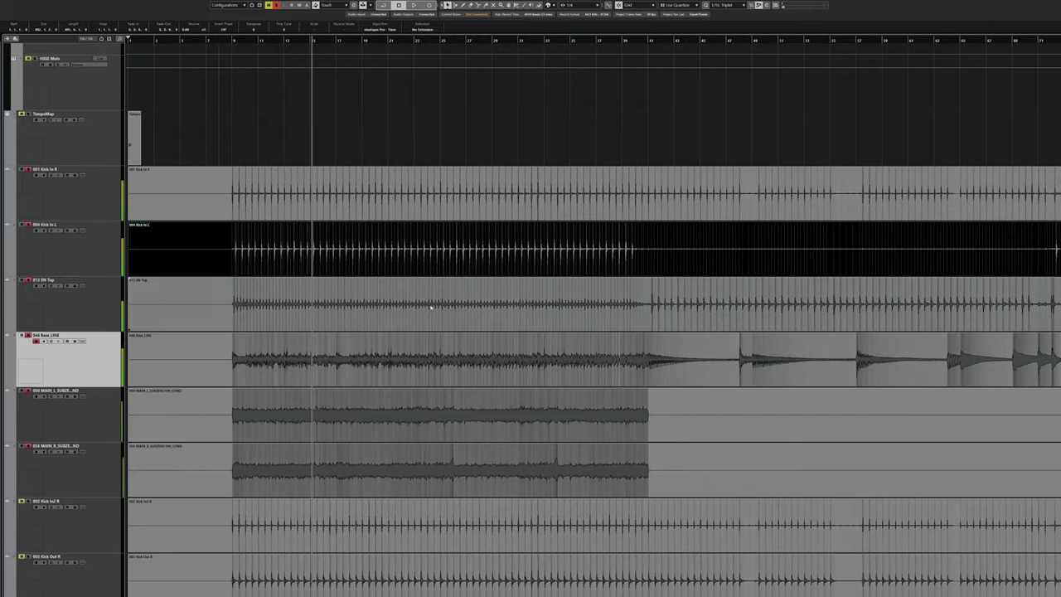
# Look over the kick, snare, bass and guitar tracks across the whole arrangement.
pyautogui.scroll(-6, 386, 334)
pyautogui.scroll(6, 386, 334)
pyautogui.press('g')
pyautogui.press('g')
pyautogui.scroll(-4, 334, 419)
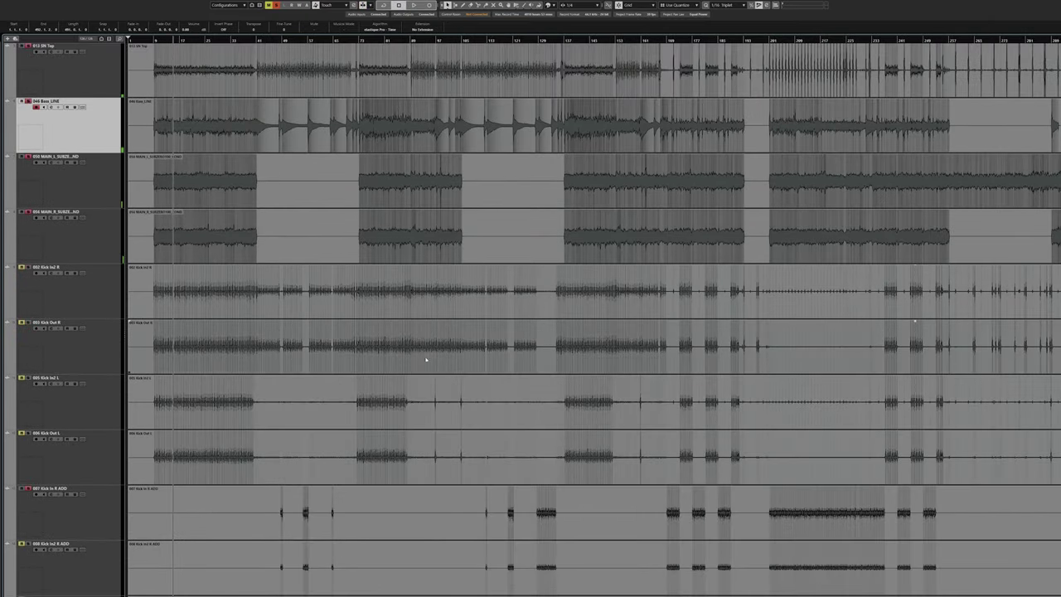
pyautogui.scroll(4, 270, 132)
pyautogui.scroll(-2, 269, 133)
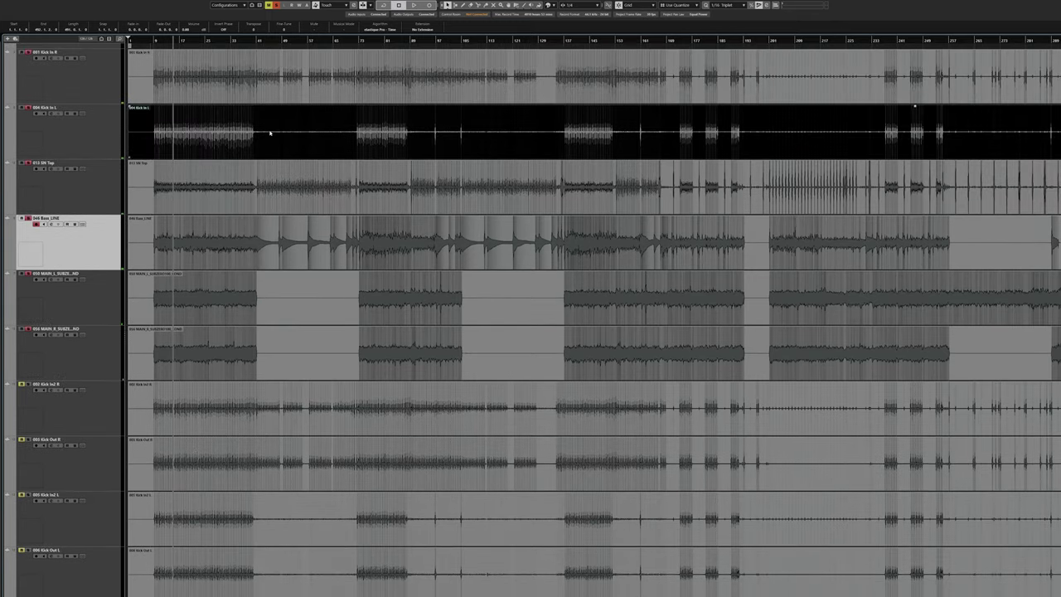
pyautogui.scroll(-12, 374, 310)
pyautogui.scroll(16, 241, 317)
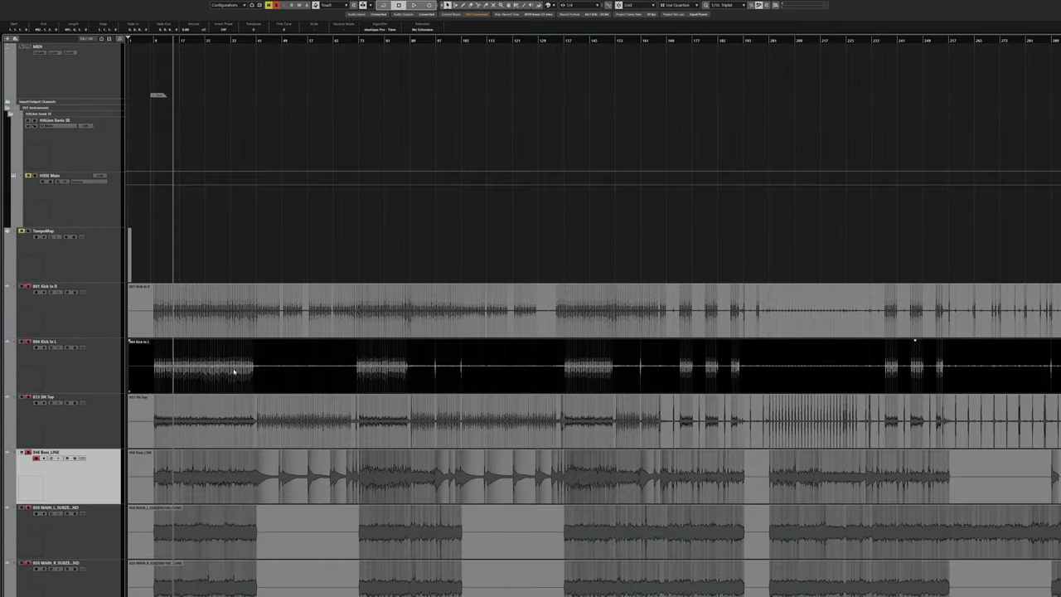
pyautogui.scroll(-6, 225, 363)
pyautogui.scroll(4, 160, 294)
pyautogui.hscroll(-2, 249, 270)
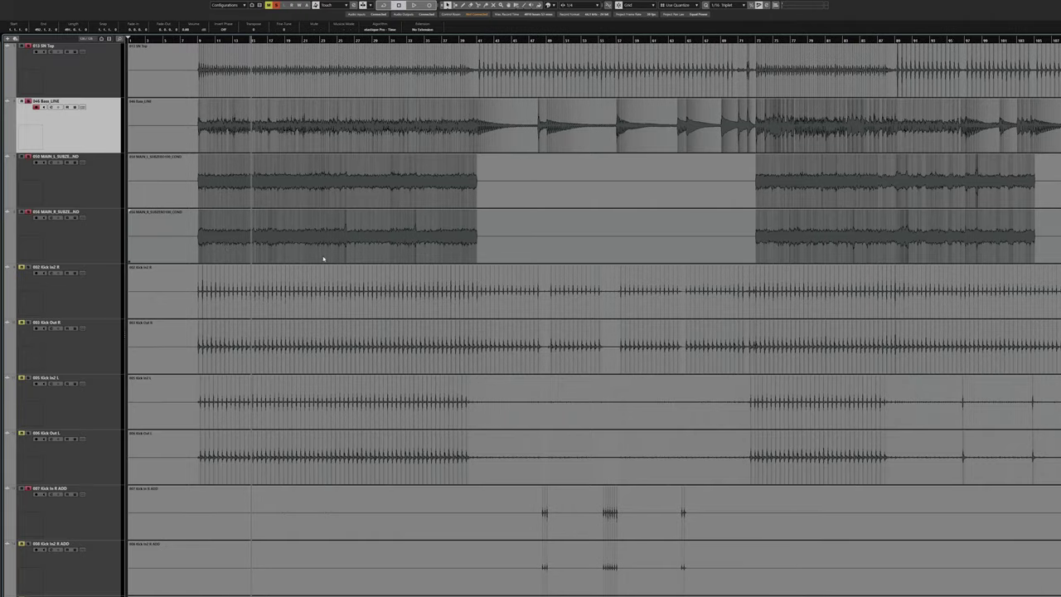
# Select the Kick In R recording and examine the alternating right and left kick hits from bar 9 onward.
pyautogui.scroll(4, 332, 270)
pyautogui.scroll(5, 249, 278)
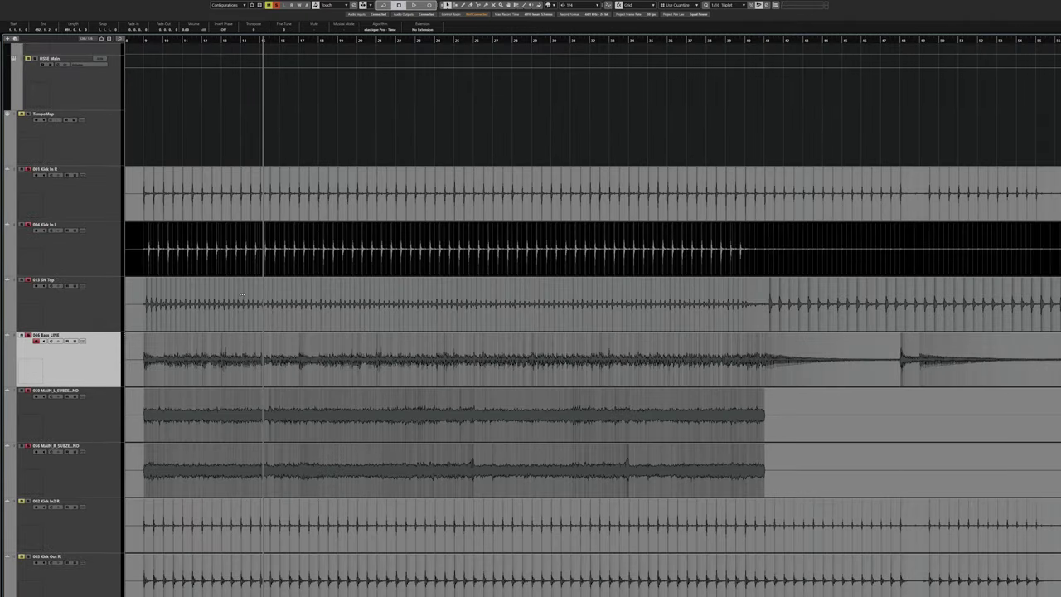
pyautogui.hscroll(-2, 307, 292)
pyautogui.scroll(5, 275, 235)
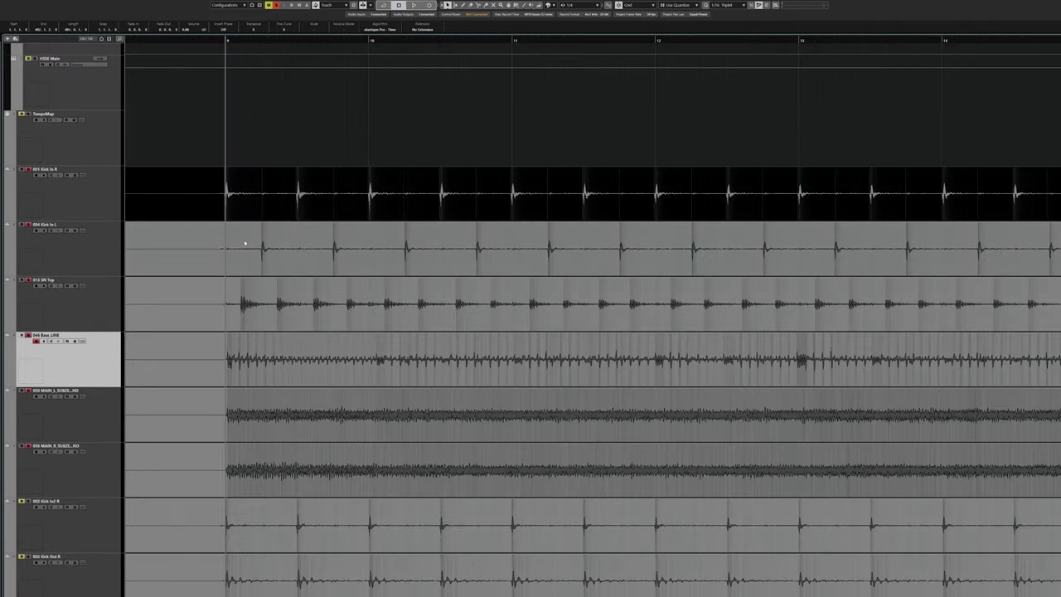
pyautogui.scroll(2, 283, 218)
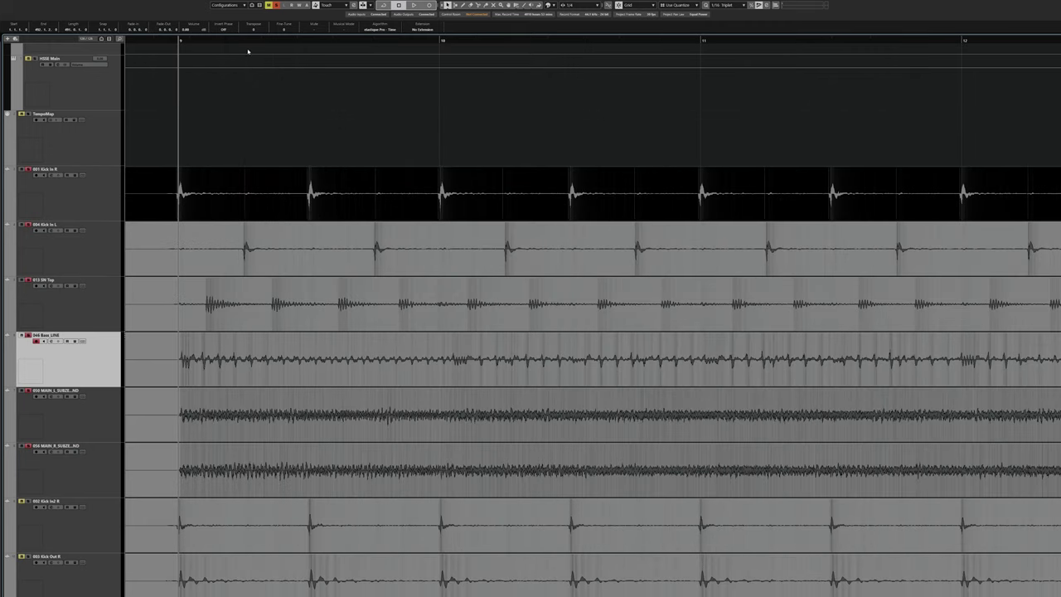
# Set the quantize preset to 1/16 and snap the playhead to the second Kick In R hit in bar 9.
pyautogui.click(222, 39)
pyautogui.click(727, 5)
pyautogui.click(726, 40)
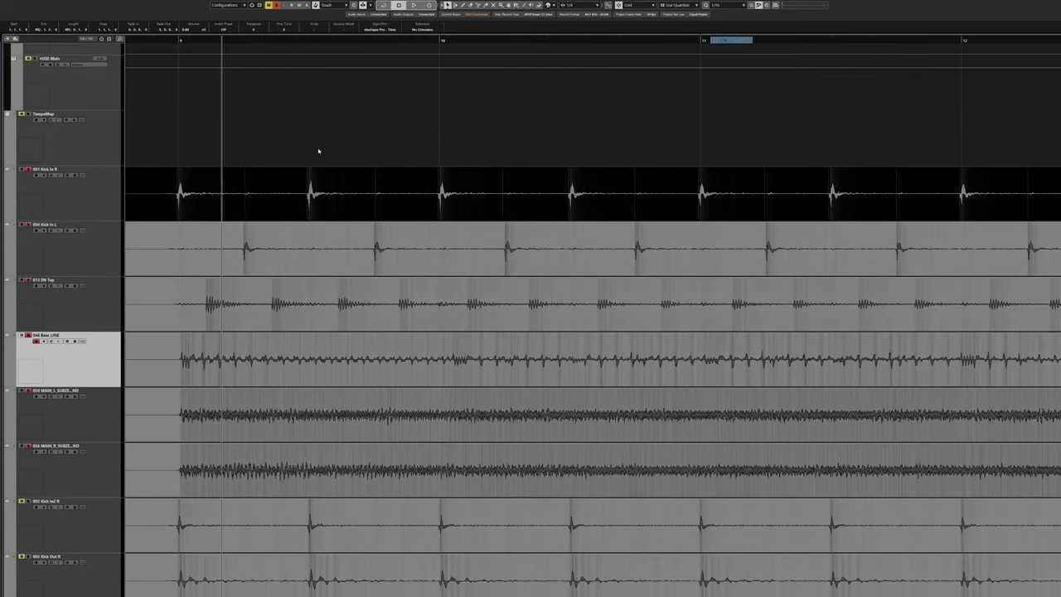
pyautogui.click(243, 41)
pyautogui.click(307, 40)
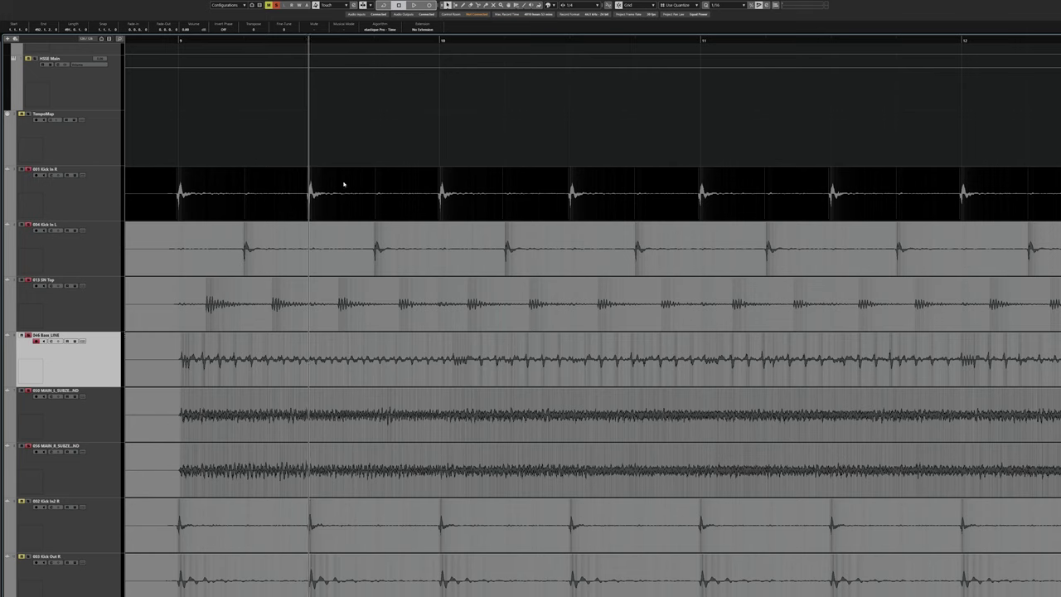
# Set the quantize preset to 1/32 and snap the playhead to the first SN Top hit in bar 9.
pyautogui.click(727, 5)
pyautogui.click(731, 47)
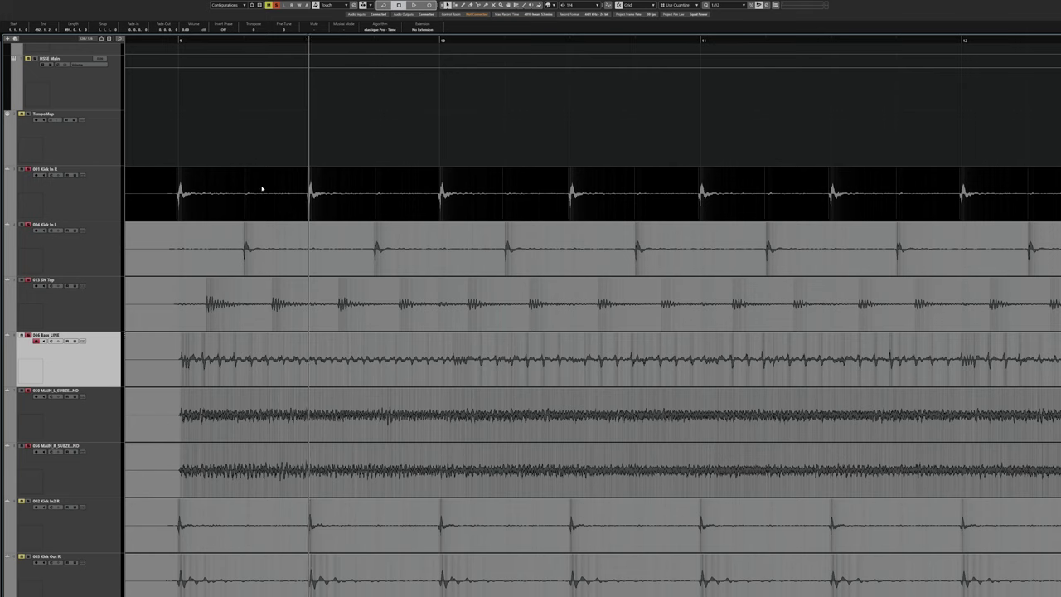
pyautogui.click(274, 39)
pyautogui.click(211, 39)
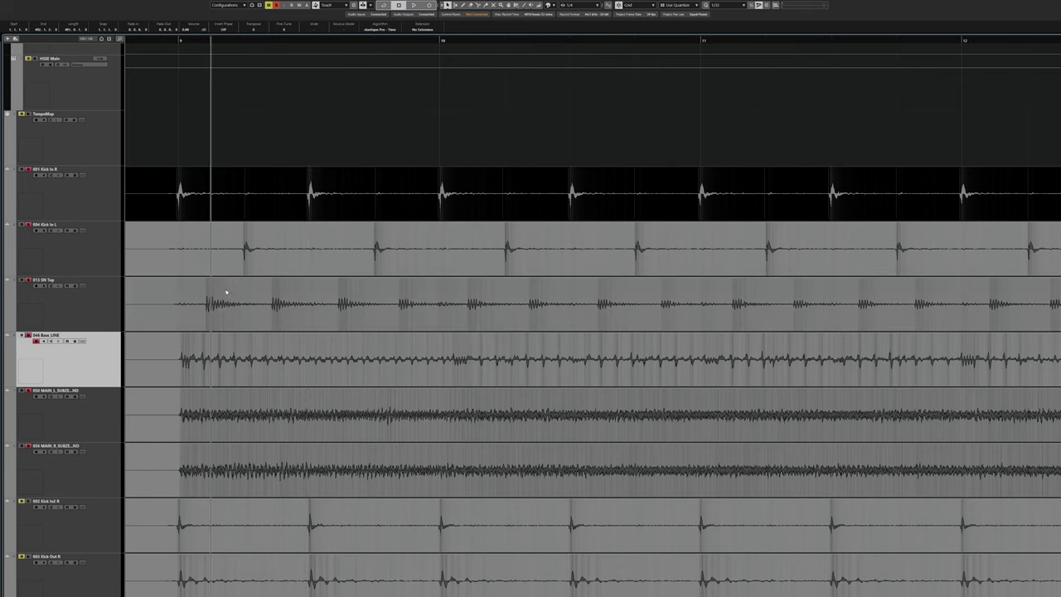
pyautogui.click(201, 309)
# Check the kick hits in bars 9 and 10 against the grid by placing the playhead on successive hits.
pyautogui.click(343, 40)
pyautogui.click(367, 224)
pyautogui.click(368, 203)
pyautogui.click(372, 52)
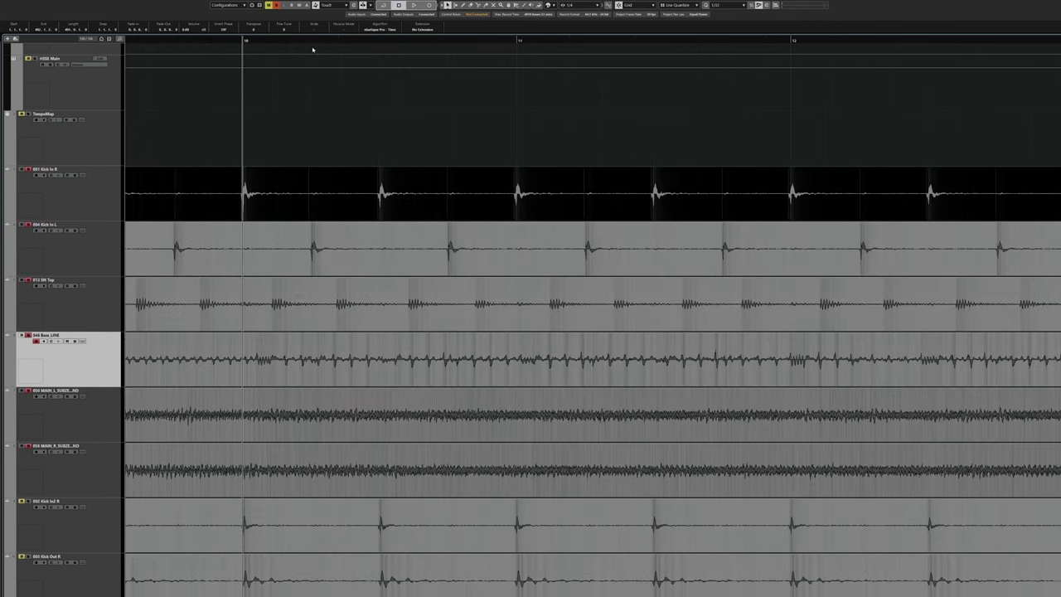
pyautogui.click(309, 40)
pyautogui.click(382, 45)
pyautogui.hscroll(3, 374, 131)
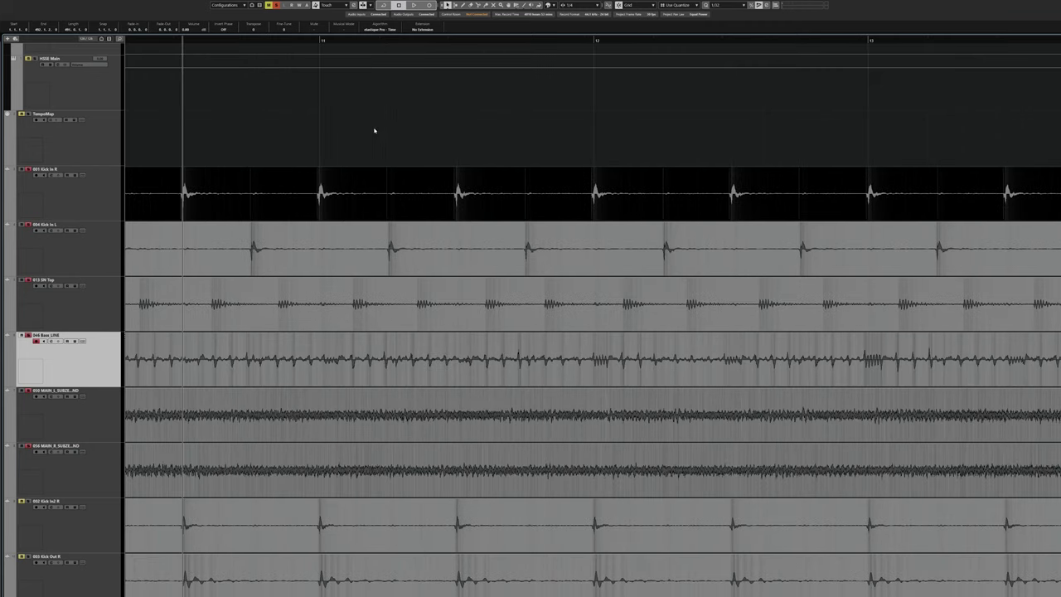
# Compare the alternating left and right kicks around bar 11 with the grid, inspecting the attack of the second Kick In R hit closely.
pyautogui.click(253, 38)
pyautogui.hscroll(2, 216, 116)
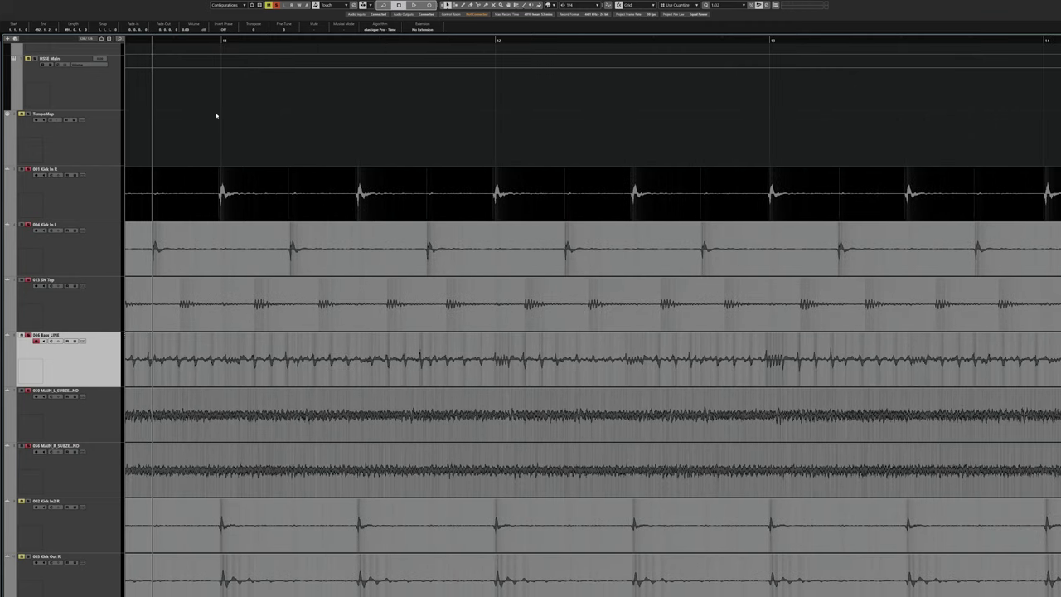
pyautogui.click(219, 40)
pyautogui.click(290, 38)
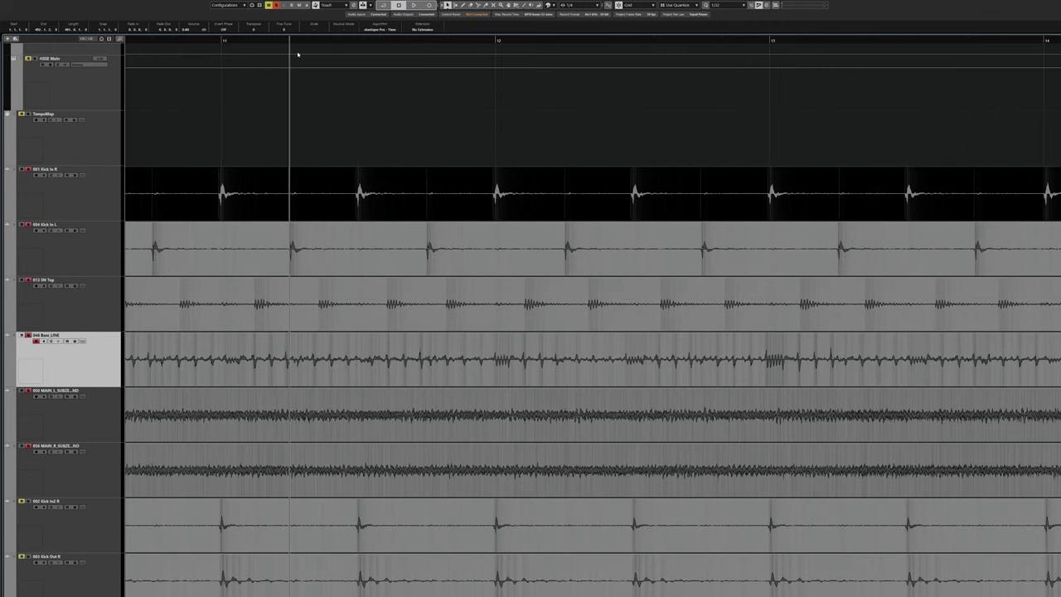
pyautogui.click(359, 39)
pyautogui.scroll(5, 344, 199)
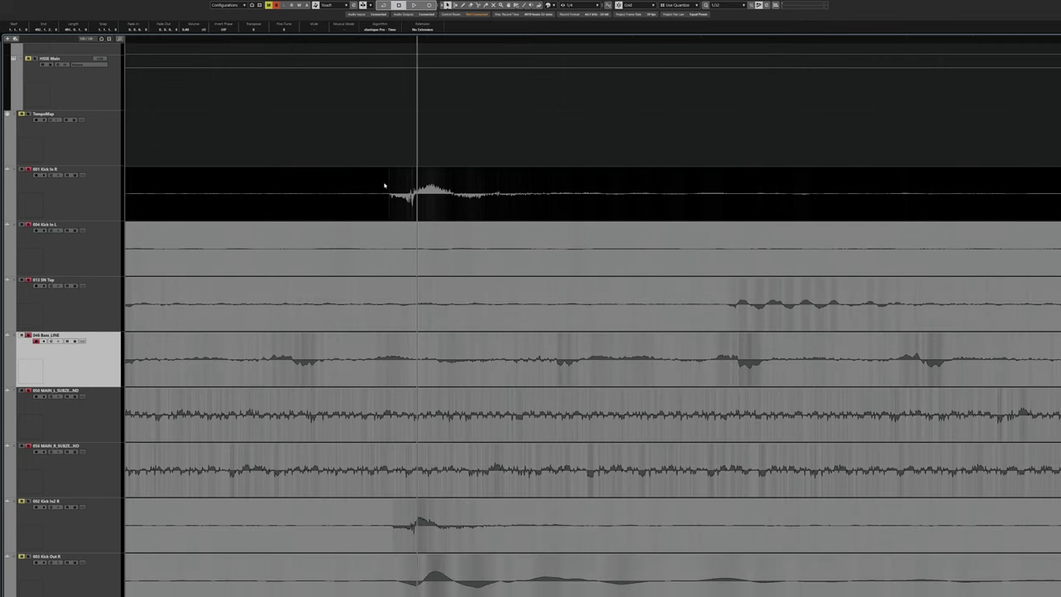
pyautogui.scroll(-2, 430, 207)
pyautogui.scroll(-8, 433, 212)
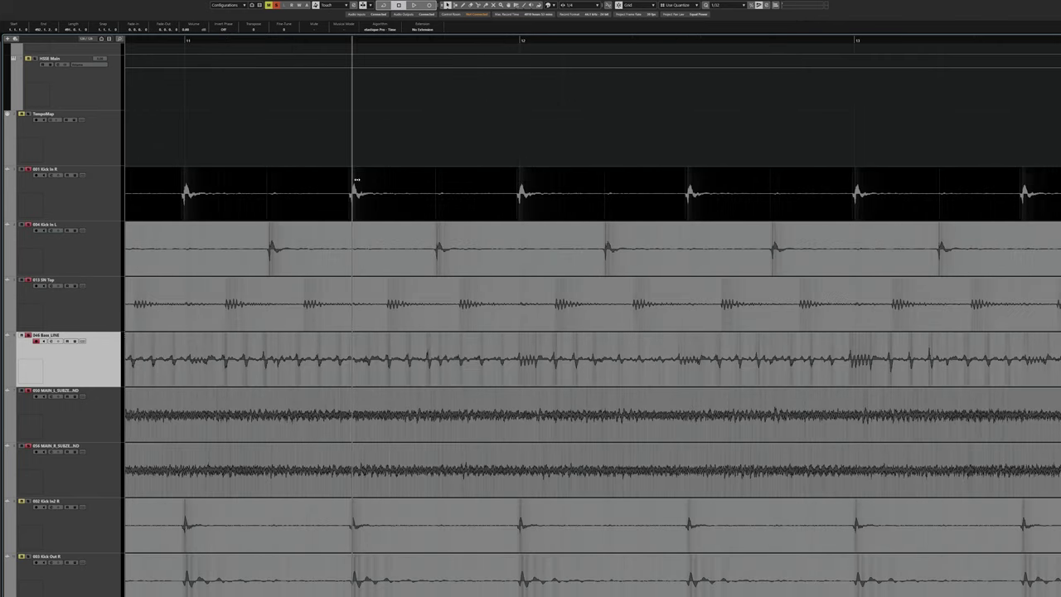
pyautogui.scroll(4, 354, 201)
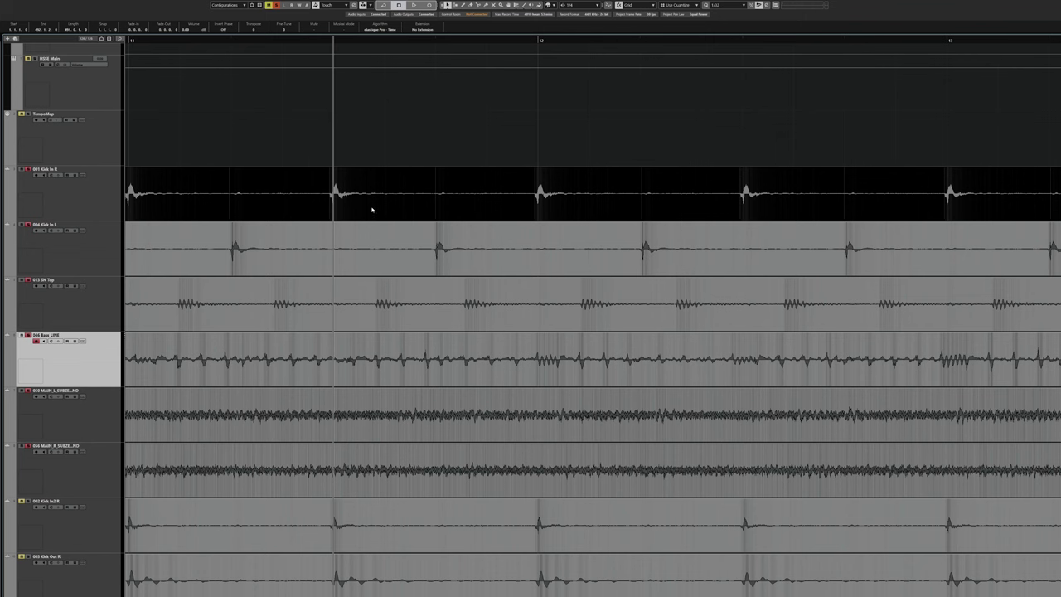
# Select the SN Top recording, check its hits against the grid around bar 13, and clear the selection.
pyautogui.click(252, 317)
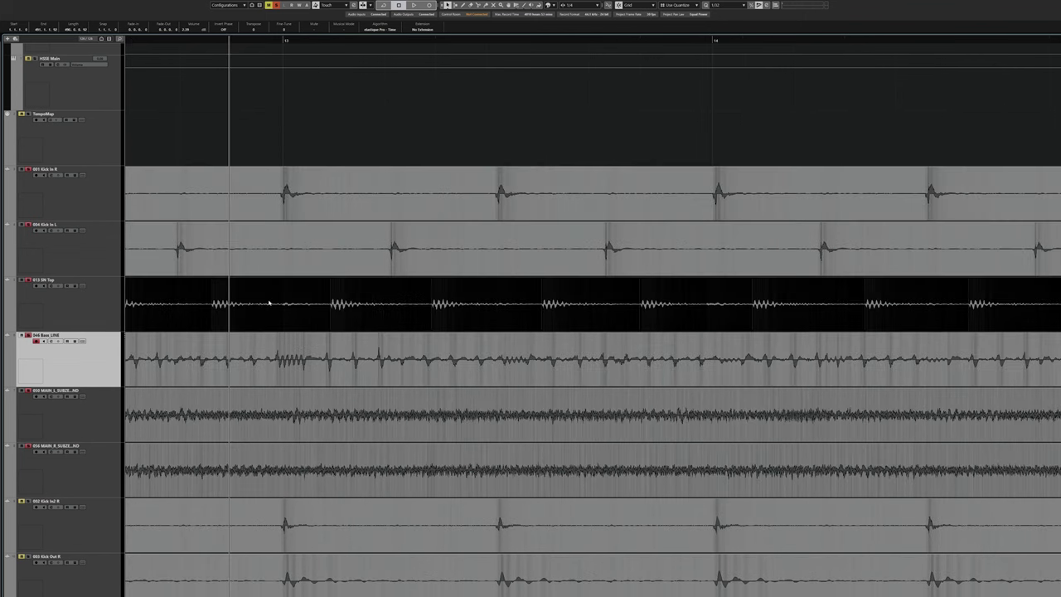
pyautogui.scroll(-2, 272, 66)
pyautogui.click(276, 39)
pyautogui.click(312, 43)
pyautogui.moveTo(277, 158); pyautogui.dragTo(345, 146)
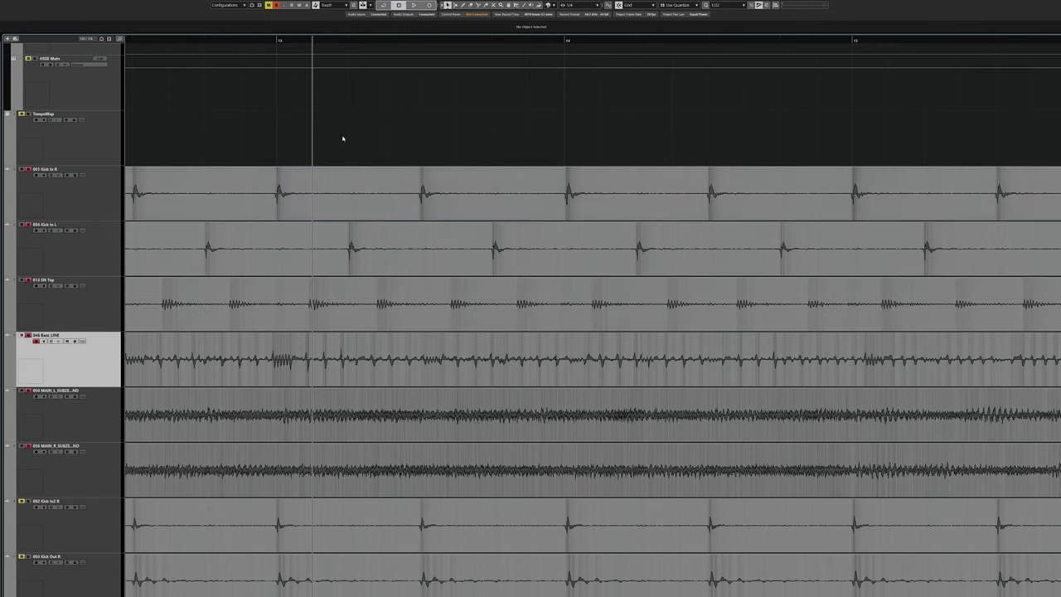
# Play the soloed kick, snare, bass and guitar tracks from bar 16 to about bar 21.
pyautogui.hscroll(3, 393, 375)
pyautogui.scroll(-3, 490, 216)
pyautogui.click(587, 40)
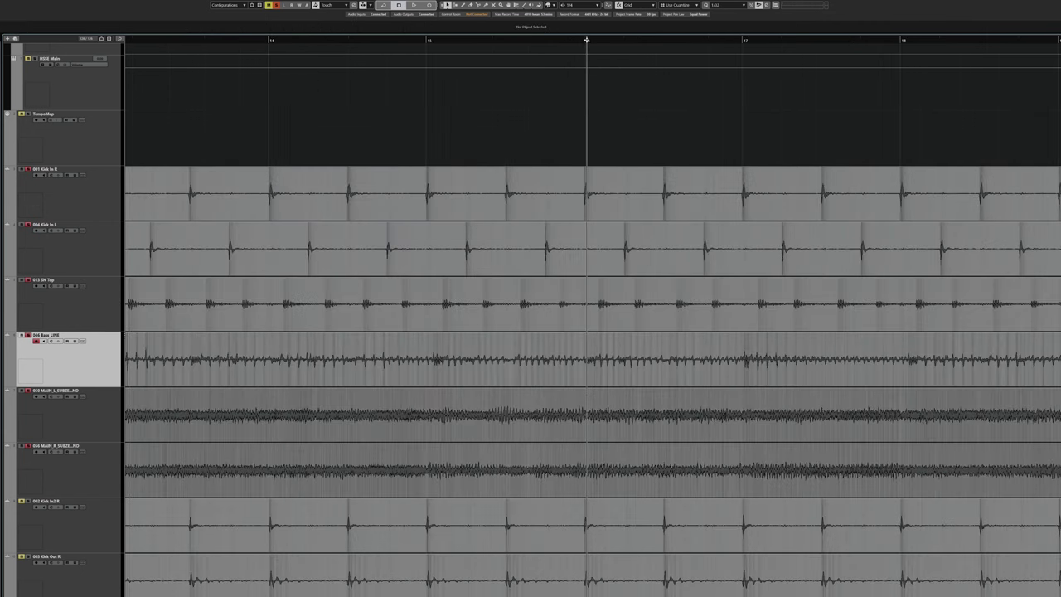
pyautogui.hscroll(3, 431, 212)
pyautogui.press('space')
pyautogui.hscroll(1, 372, 211)
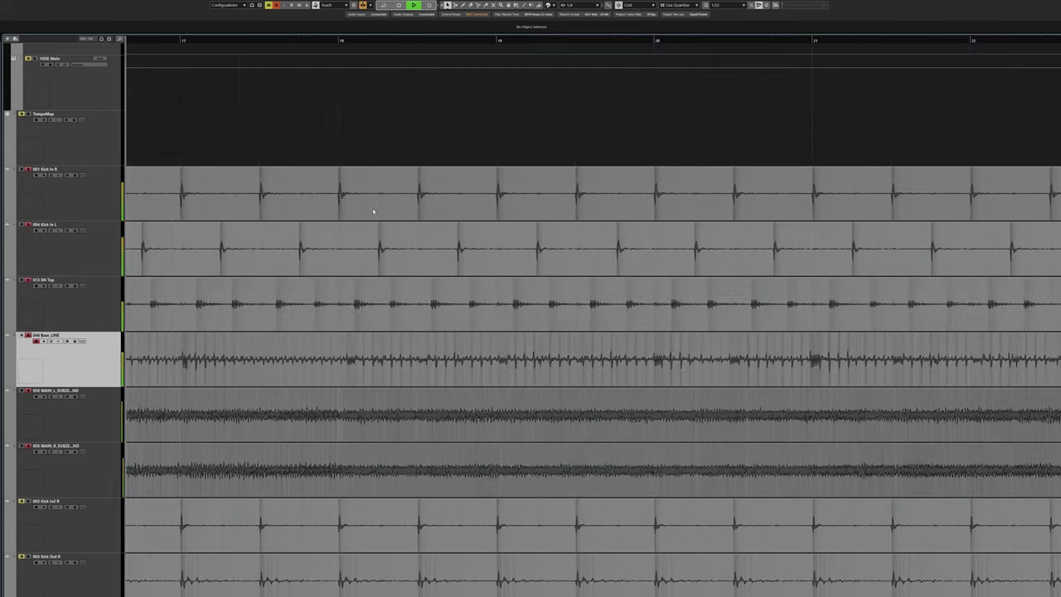
pyautogui.hscroll(2, 373, 212)
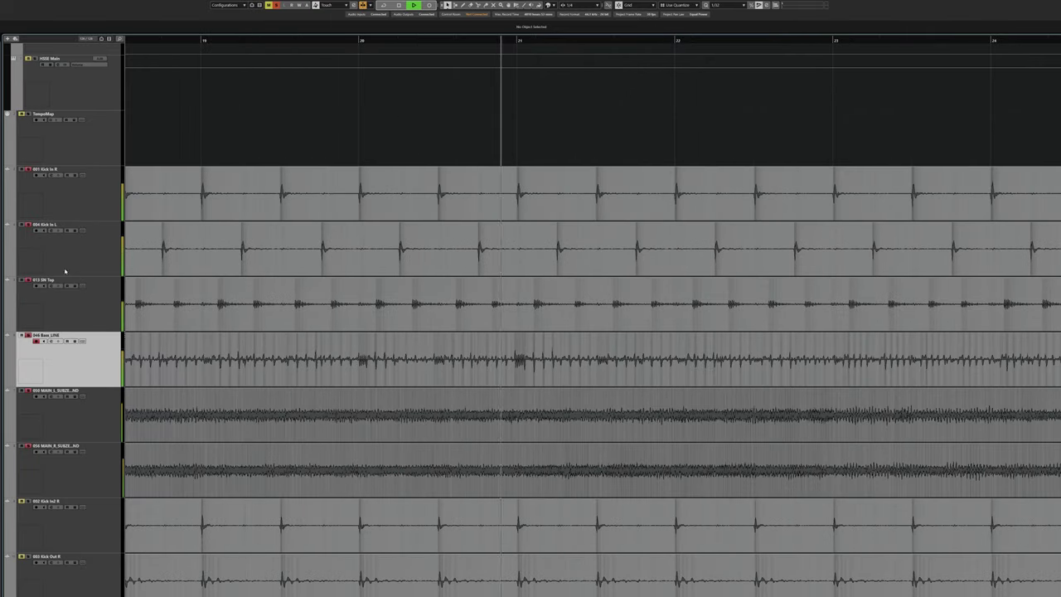
pyautogui.press('space')
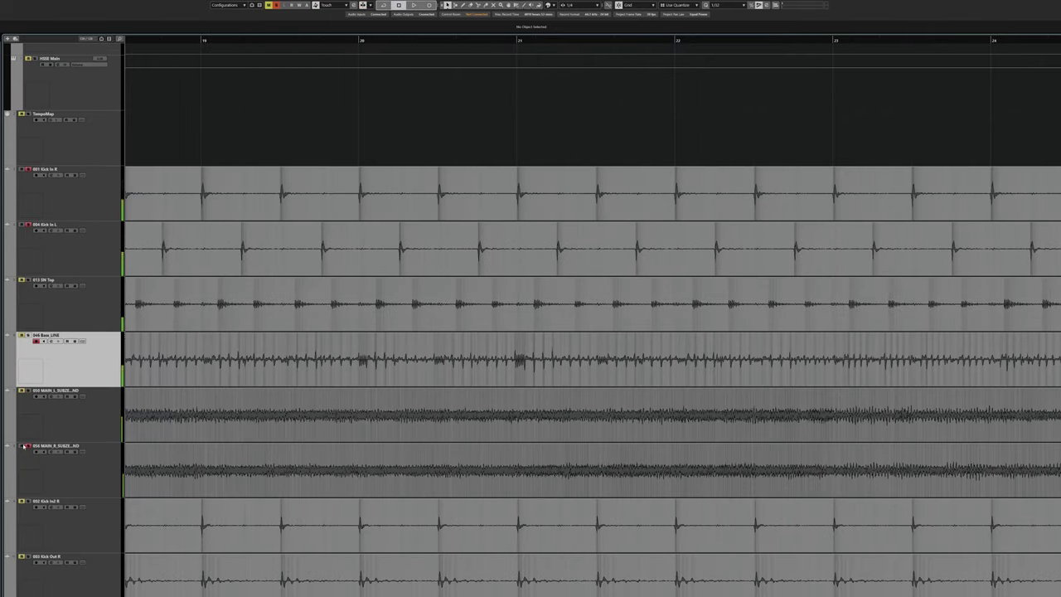
# Restrict the solo to Kick In R and Kick In L and play only the kicks.
pyautogui.press('space')
pyautogui.hscroll(3, 336, 194)
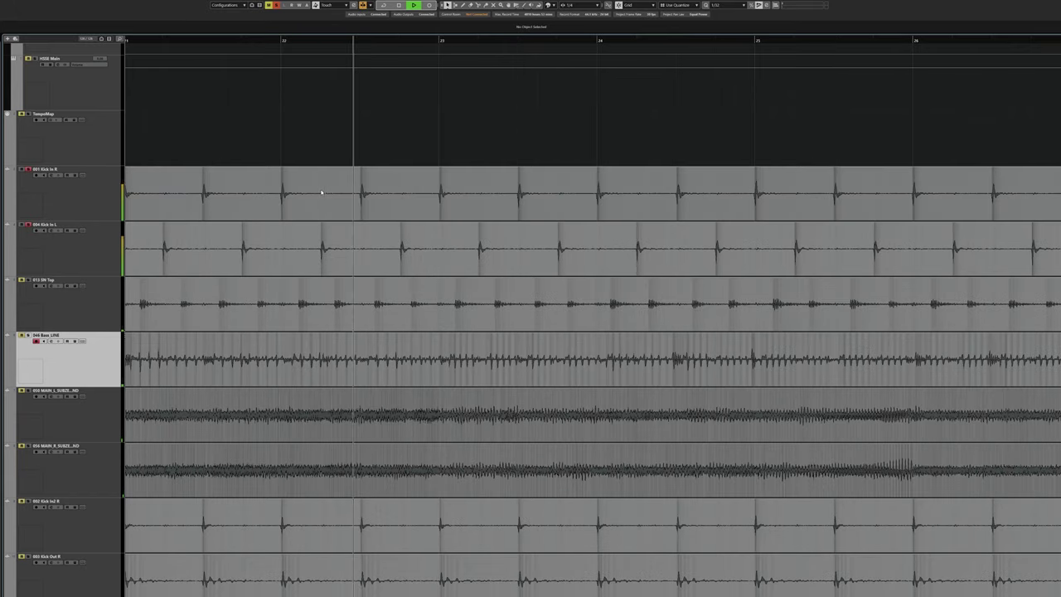
pyautogui.hscroll(5, 322, 193)
pyautogui.press('space')
# Add SN Top to the soloed kicks and play the kick and snare pattern around bars 20 and 21.
pyautogui.click(28, 280)
pyautogui.press('space')
pyautogui.hscroll(4, 367, 311)
pyautogui.hscroll(3, 355, 308)
pyautogui.press('space')
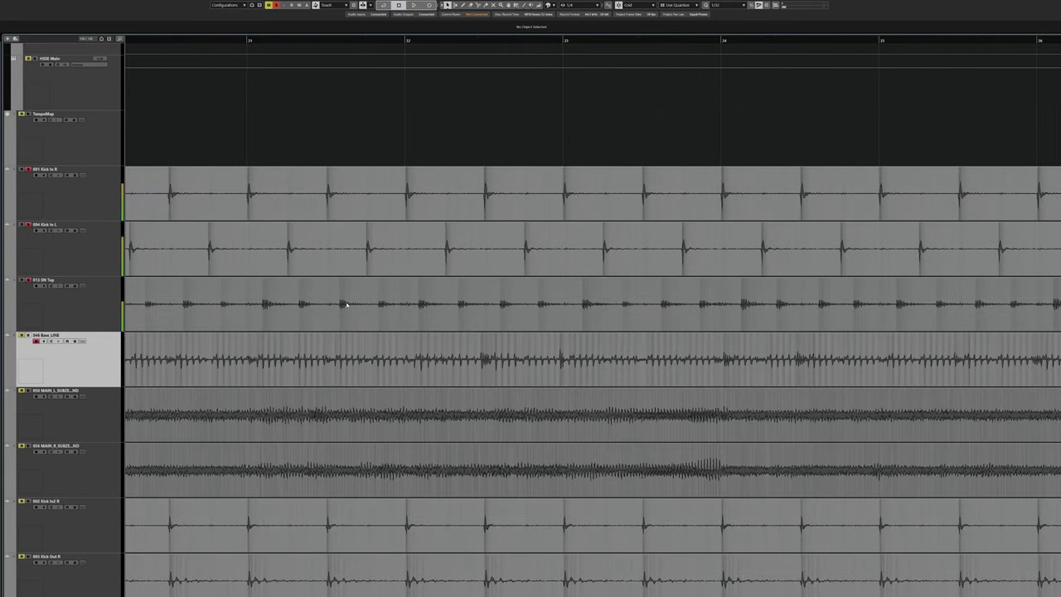
pyautogui.press('space')
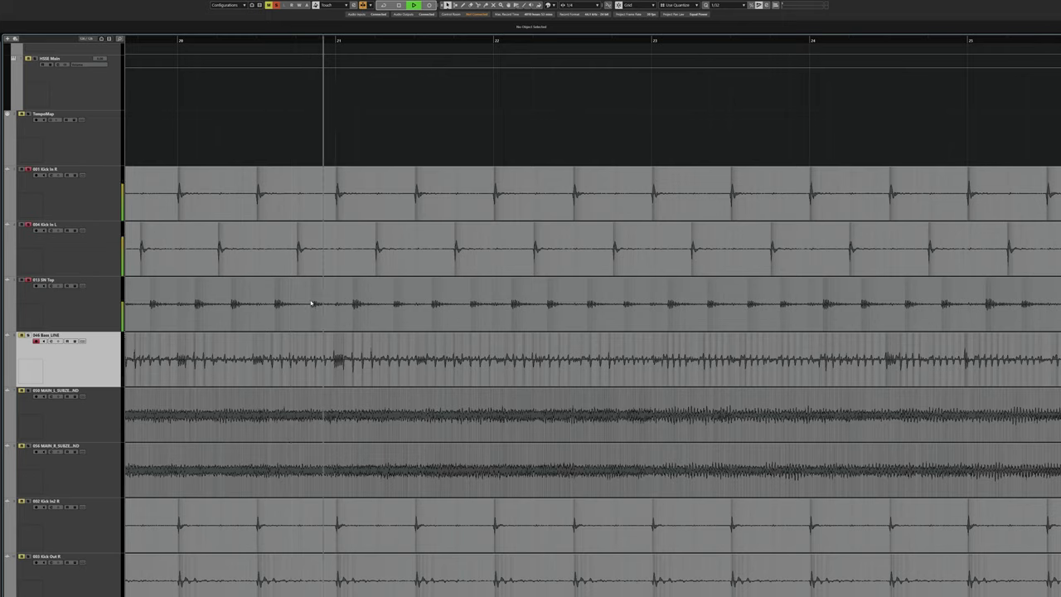
pyautogui.press('space')
# Solo the bass and both main guitar tracks again and play the full passage up to about bar 28.
pyautogui.hscroll(-1, 345, 301)
pyautogui.scroll(-5, 336, 309)
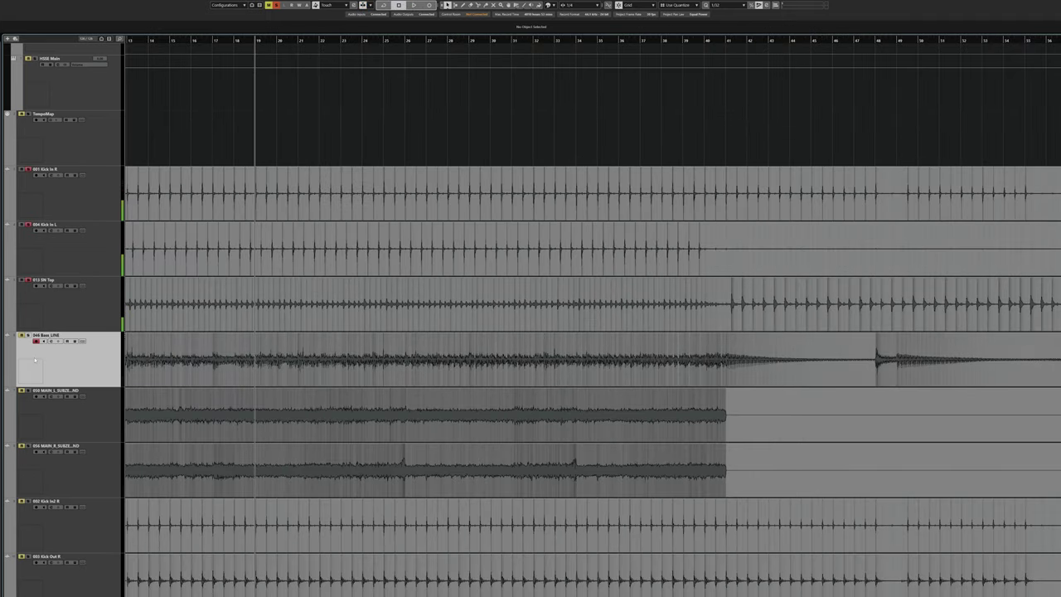
pyautogui.press('space')
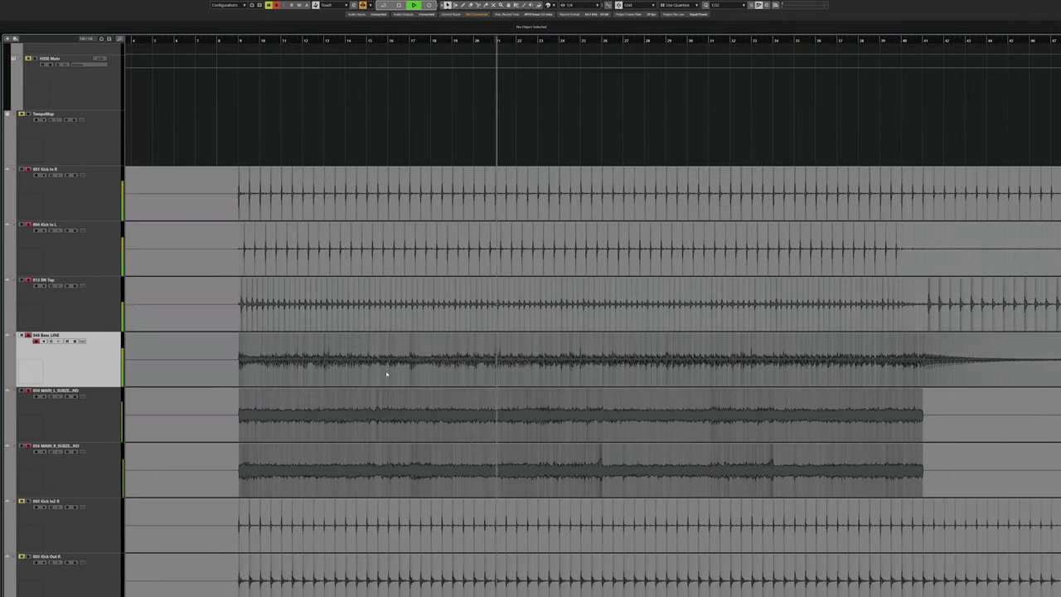
pyautogui.press('h')
pyautogui.press('h')
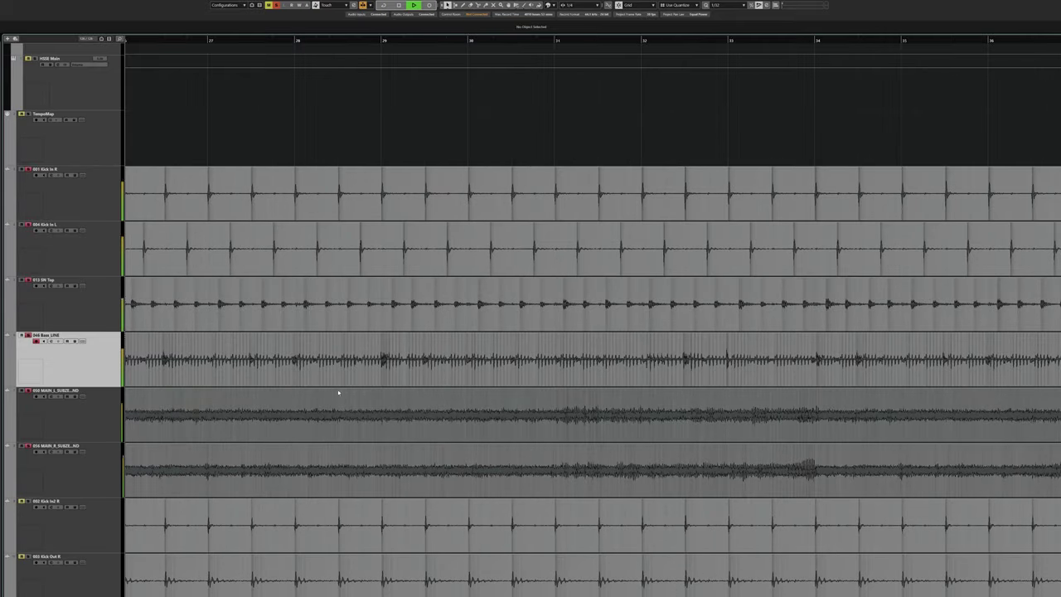
pyautogui.press('h')
pyautogui.press('h')
pyautogui.press('h')
pyautogui.press('space')
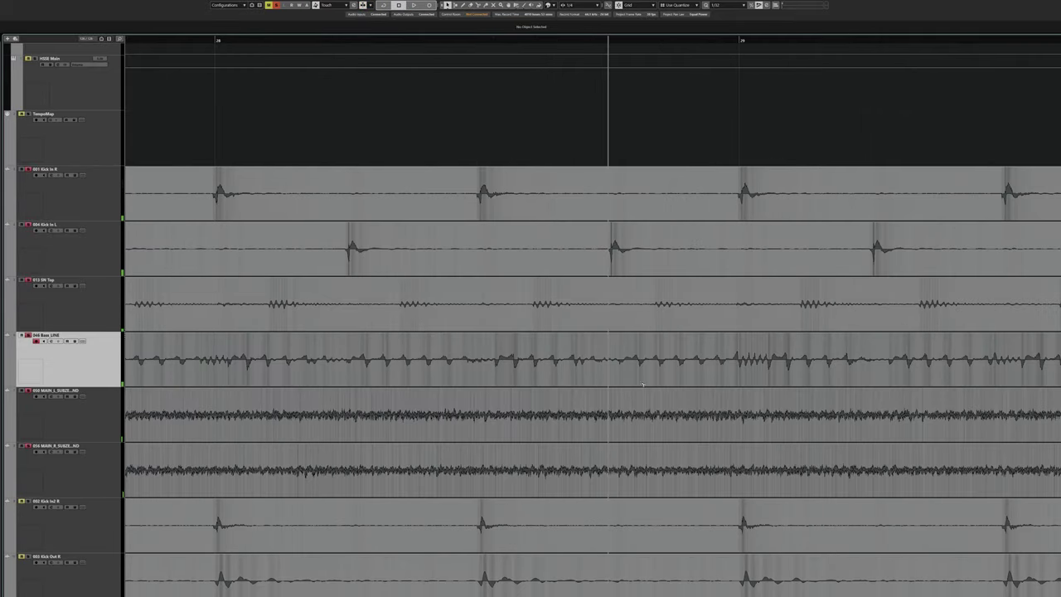
# Find where the guitars re-enter at bar 73 and play part of that section.
pyautogui.hscroll(3, 608, 379)
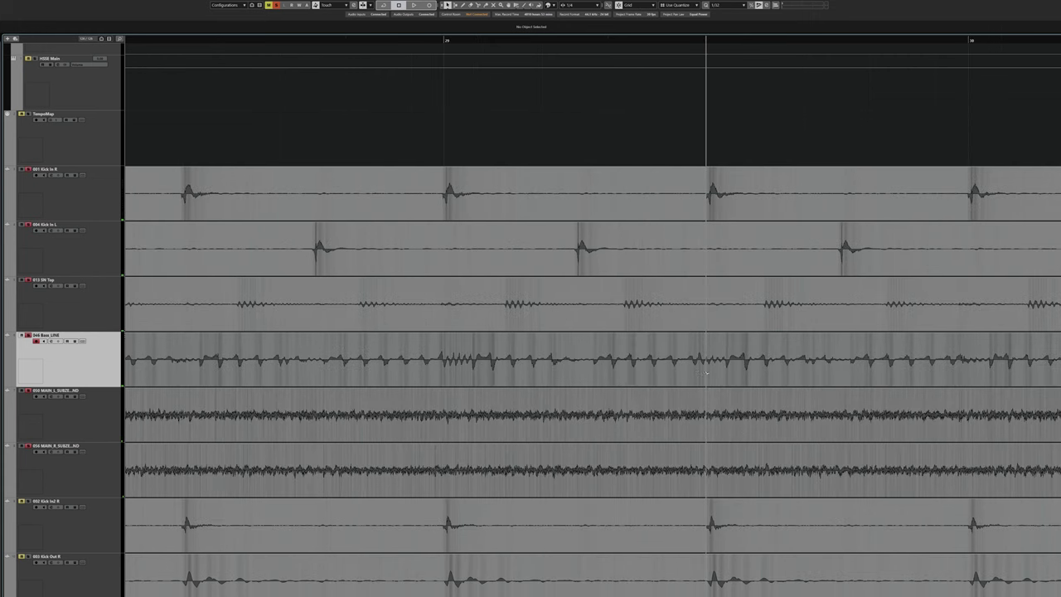
pyautogui.scroll(-3, 597, 412)
pyautogui.hscroll(5, 592, 414)
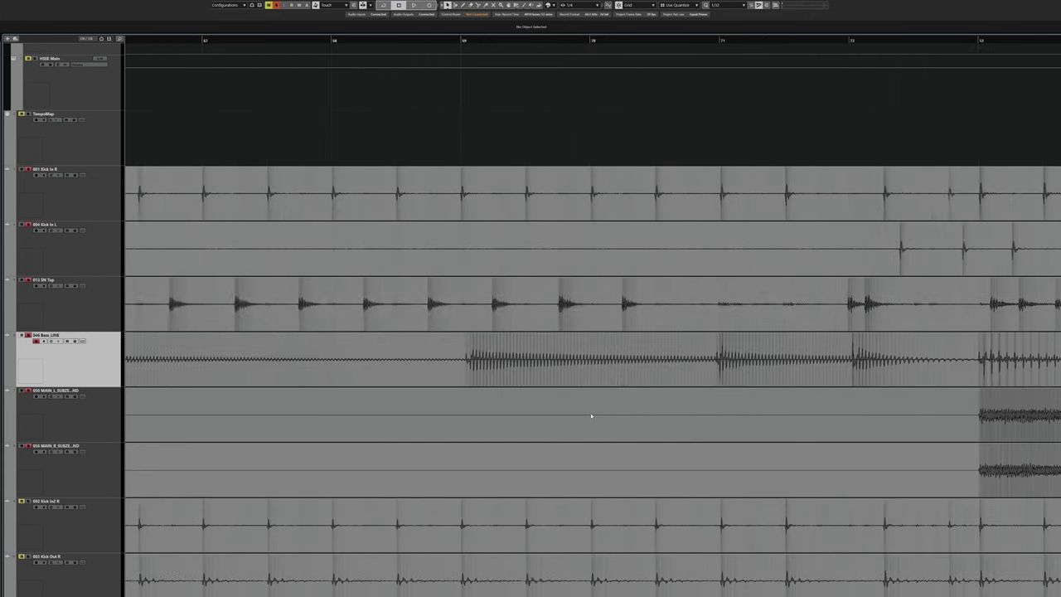
pyautogui.scroll(2, 593, 417)
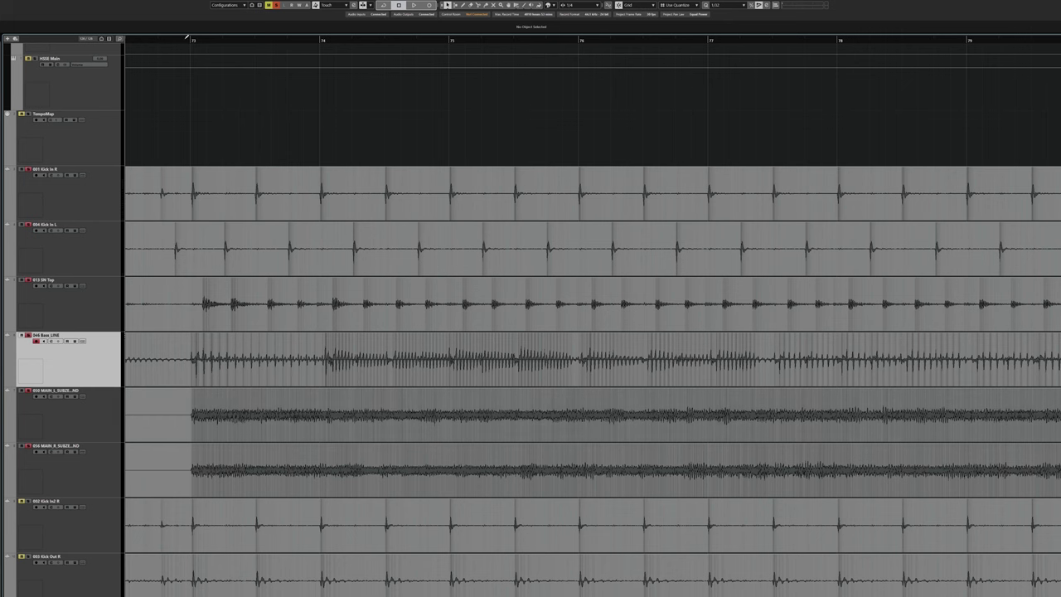
pyautogui.press('space')
pyautogui.scroll(-3, 285, 260)
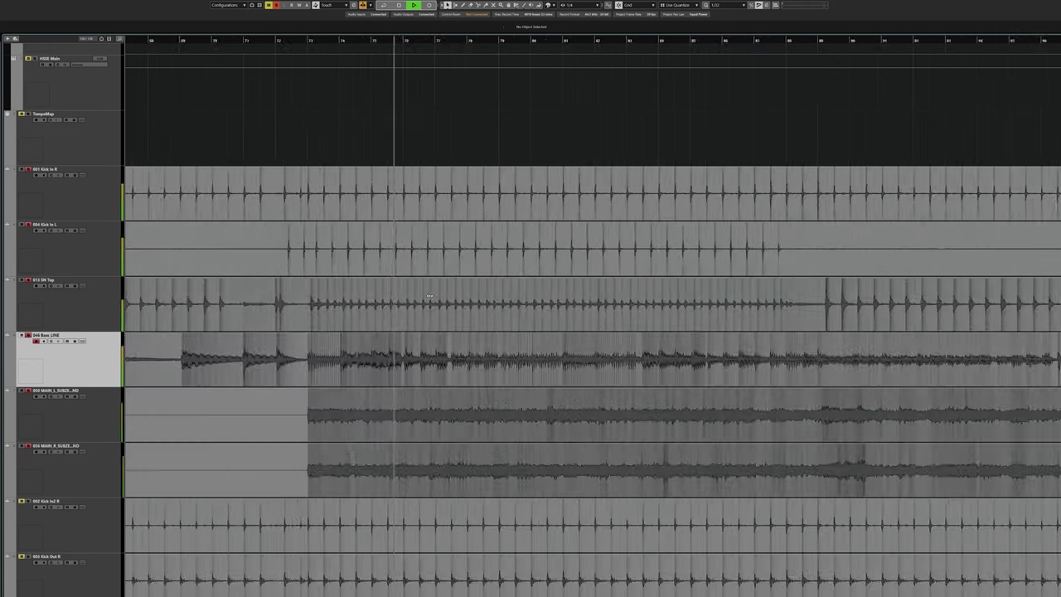
pyautogui.press('space')
# Survey the later kick and snare sections and place the playhead in bar 162.
pyautogui.scroll(-3, 430, 296)
pyautogui.hscroll(5, 489, 302)
pyautogui.hscroll(5, 406, 293)
pyautogui.hscroll(-5, 386, 286)
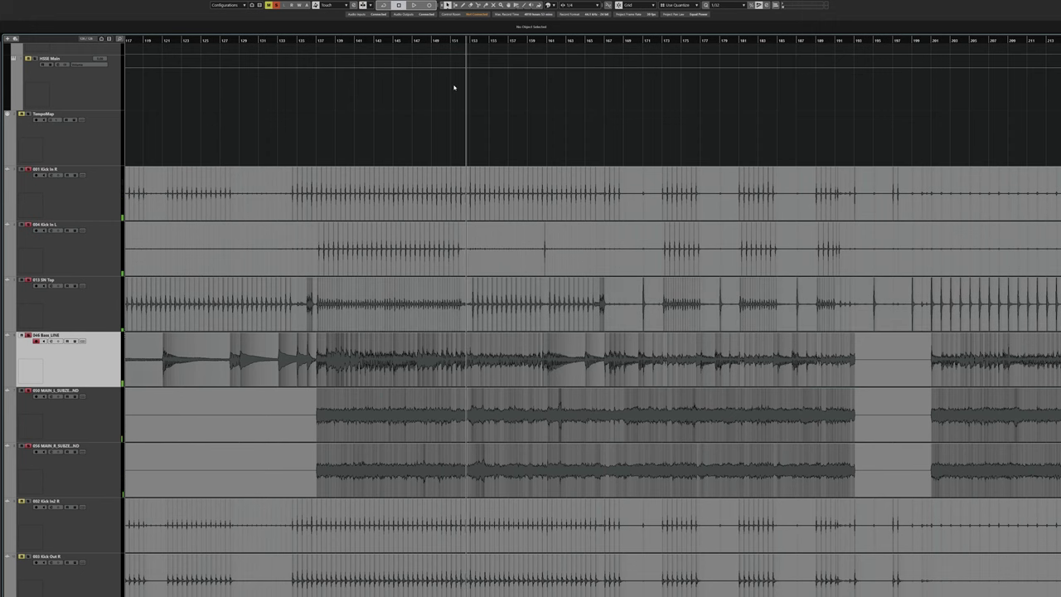
pyautogui.scroll(8, 456, 88)
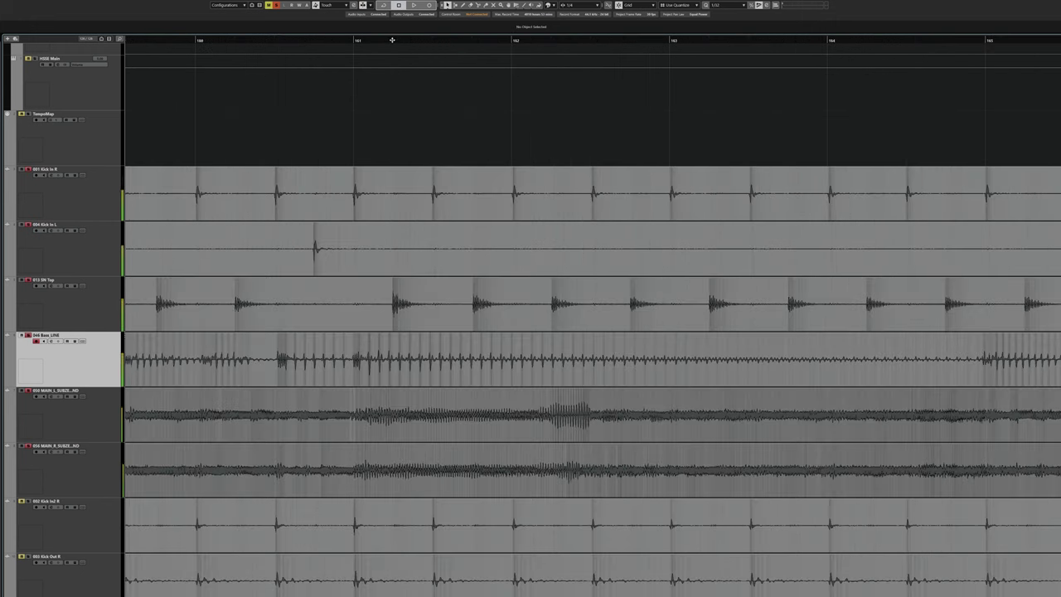
pyautogui.click(561, 40)
# Examine the kick and snare bursts from bar 181 onward, with the playhead on the first snare hit.
pyautogui.hscroll(3, 552, 240)
pyautogui.scroll(-3, 535, 302)
pyautogui.hscroll(6, 531, 304)
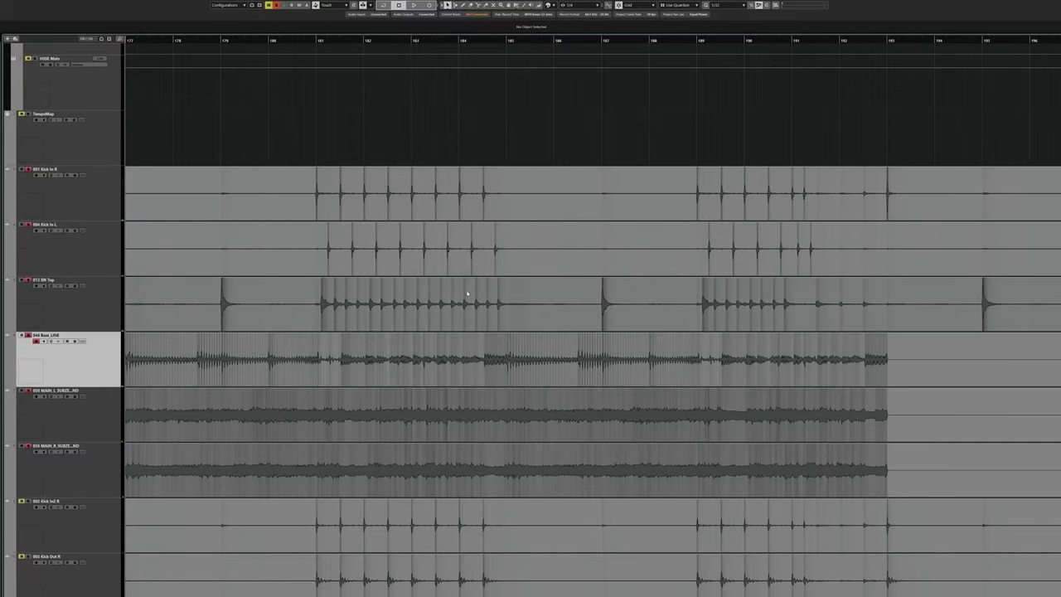
pyautogui.scroll(3, 289, 114)
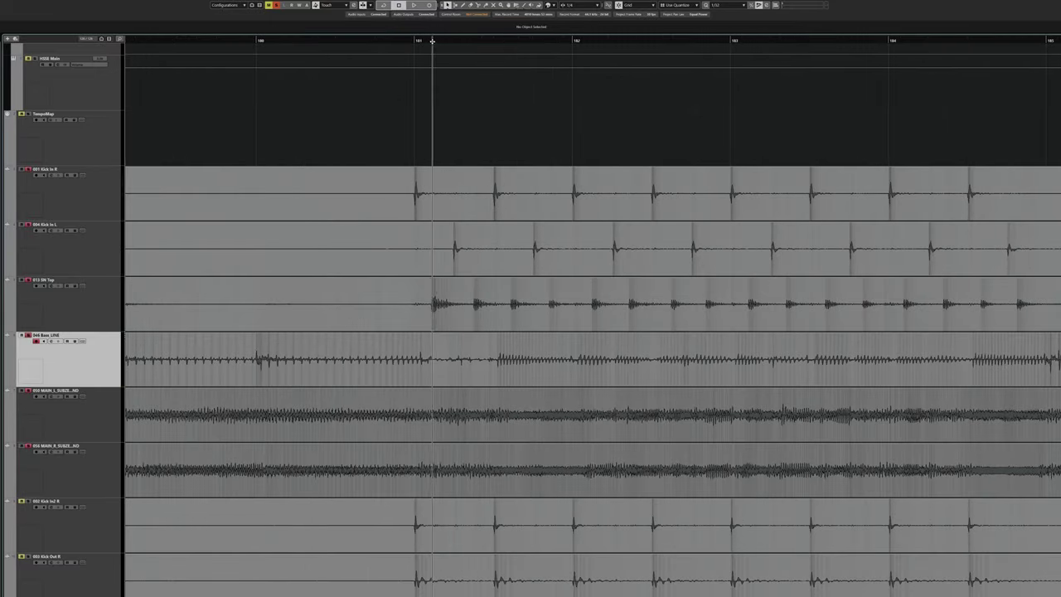
pyautogui.scroll(-7, 393, 315)
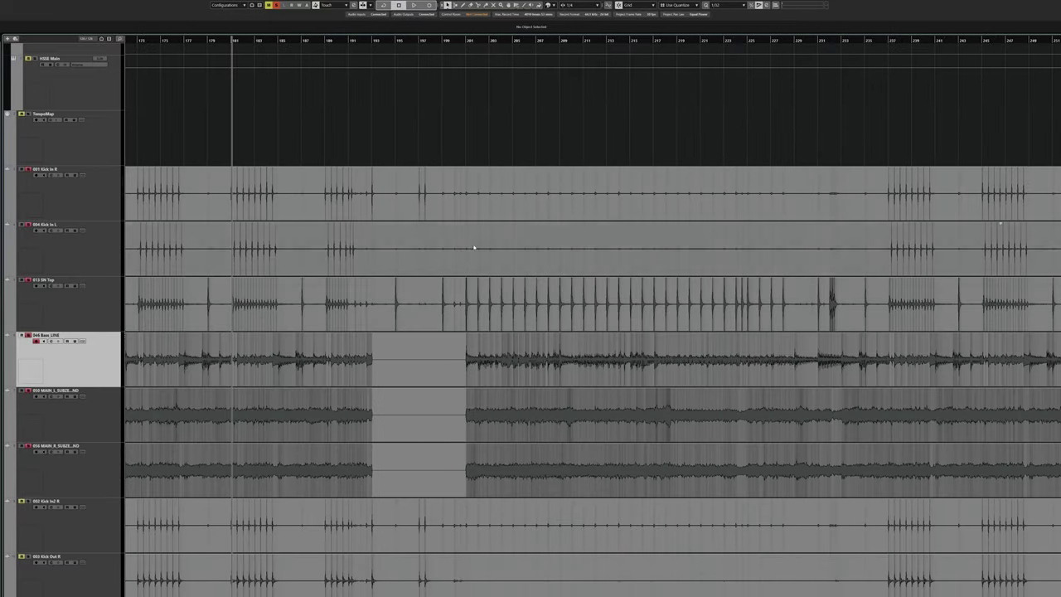
# Play from bar 201, then solo and select the Kick In R ADD recording.
pyautogui.click(469, 40)
pyautogui.press('space')
pyautogui.hscroll(2, 586, 377)
pyautogui.scroll(2, 474, 362)
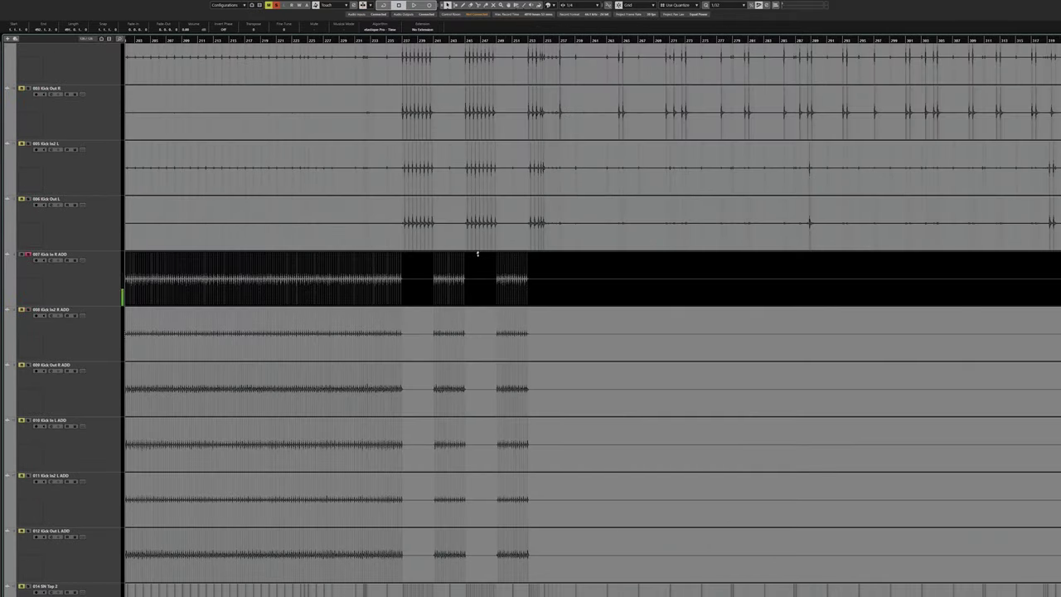
# Raise the volume of the Kick In R ADD, Kick In2 R ADD and Kick In L ADD recordings, solo Kick In L ADD, and play from bar 201.
pyautogui.moveTo(478, 254); pyautogui.dragTo(478, 190)
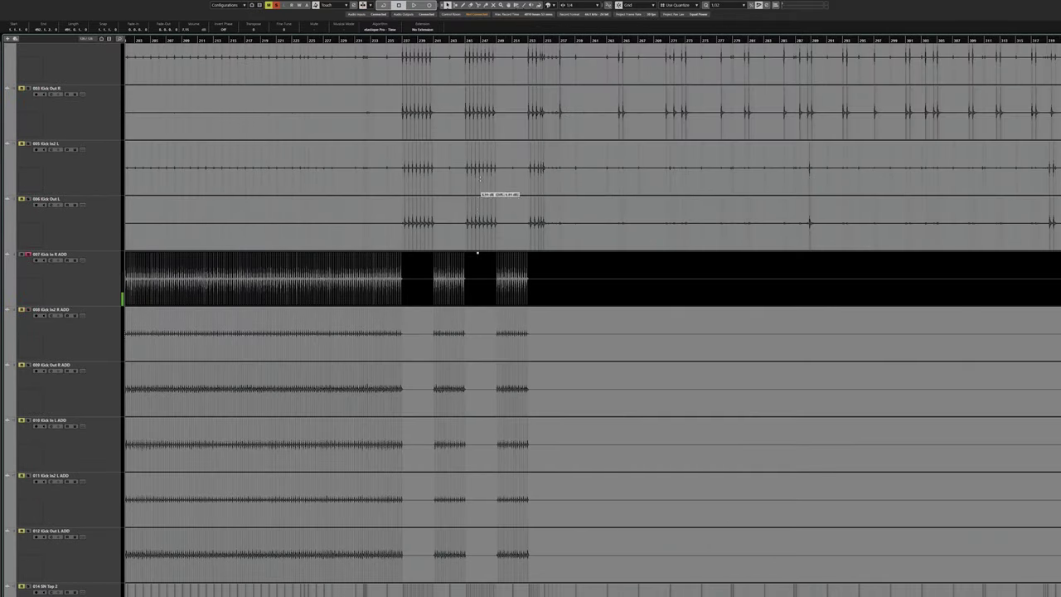
pyautogui.click(179, 346)
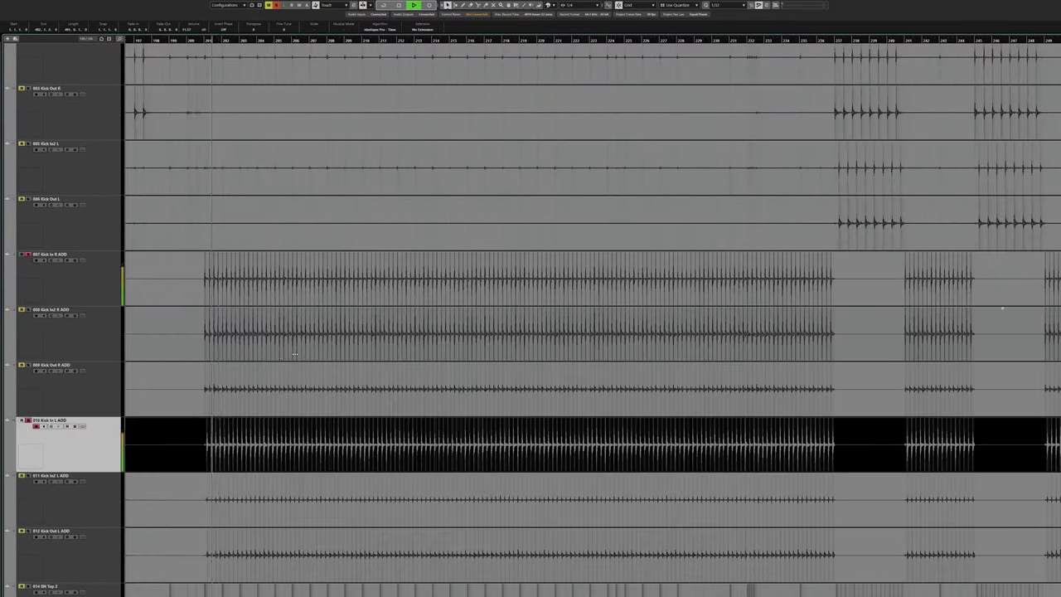
pyautogui.press('h')
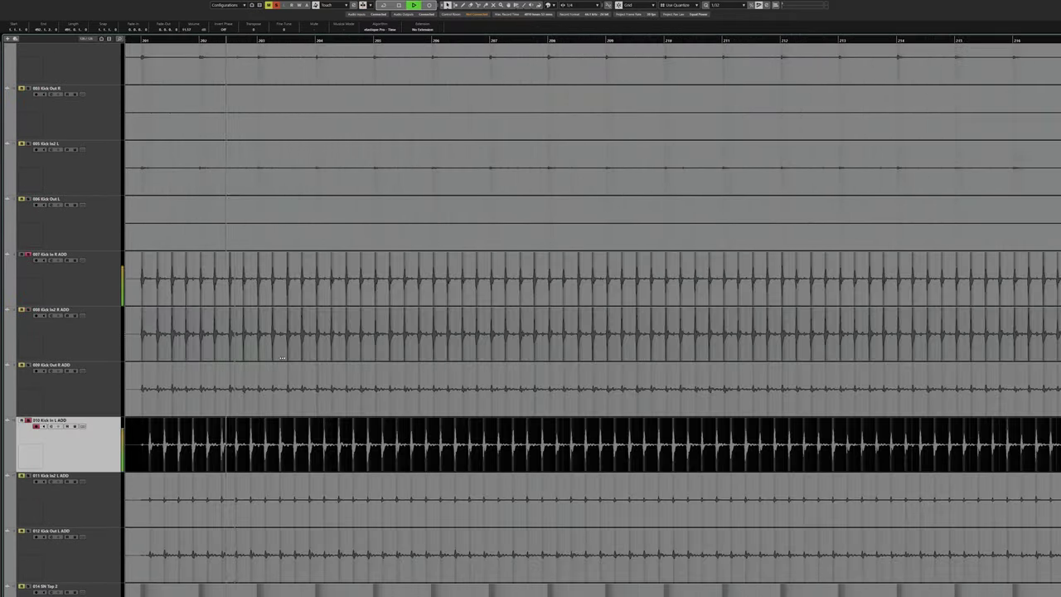
# Compare the Kick In R ADD and Kick In L ADD hits up close from bar 210, then resume playback.
pyautogui.press('h')
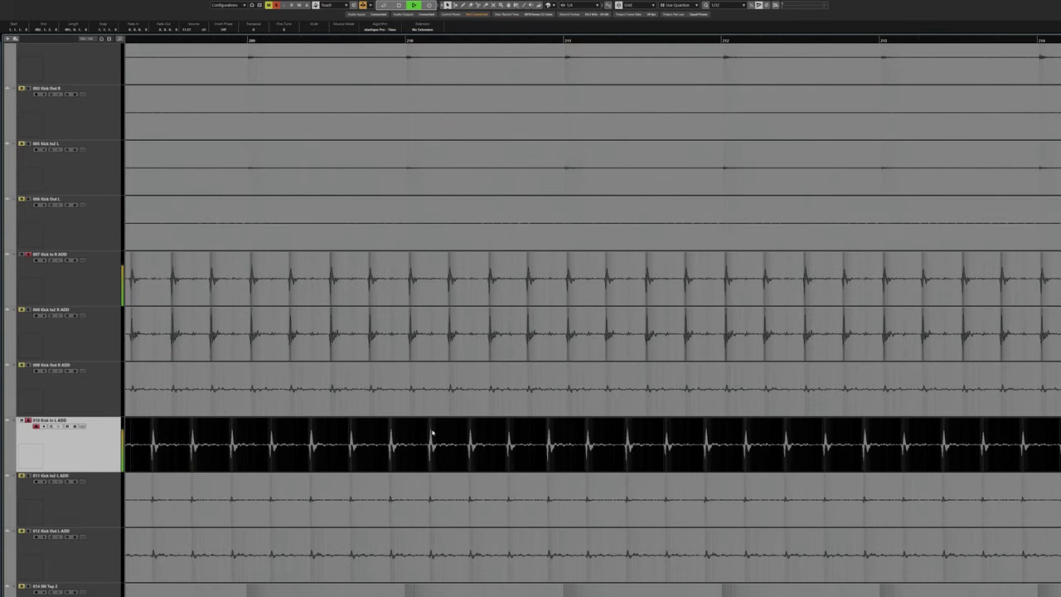
pyautogui.press('space')
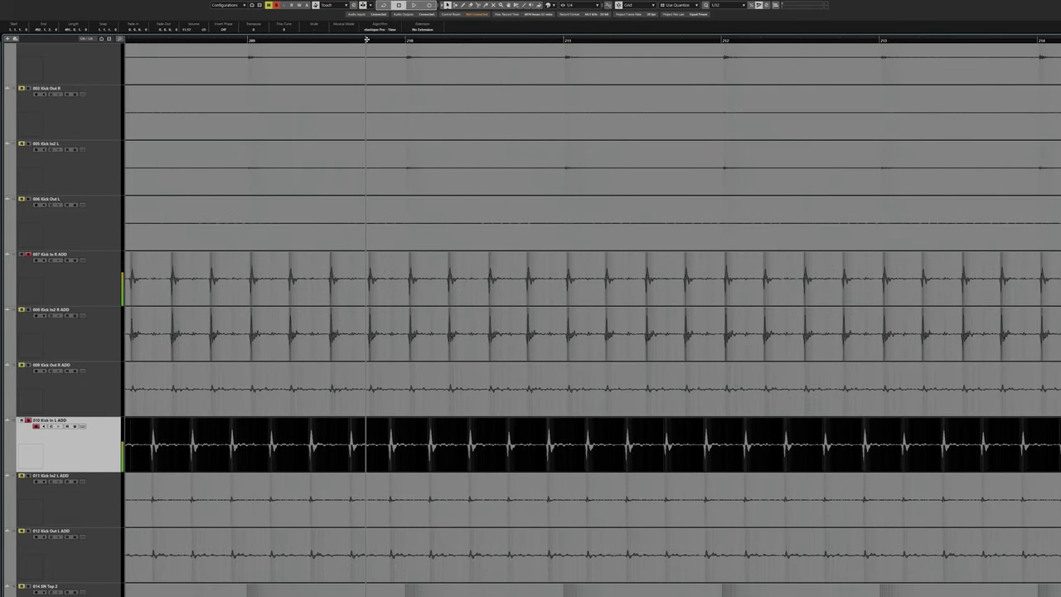
pyautogui.scroll(2, 386, 64)
pyautogui.click(427, 41)
pyautogui.hscroll(2, 431, 63)
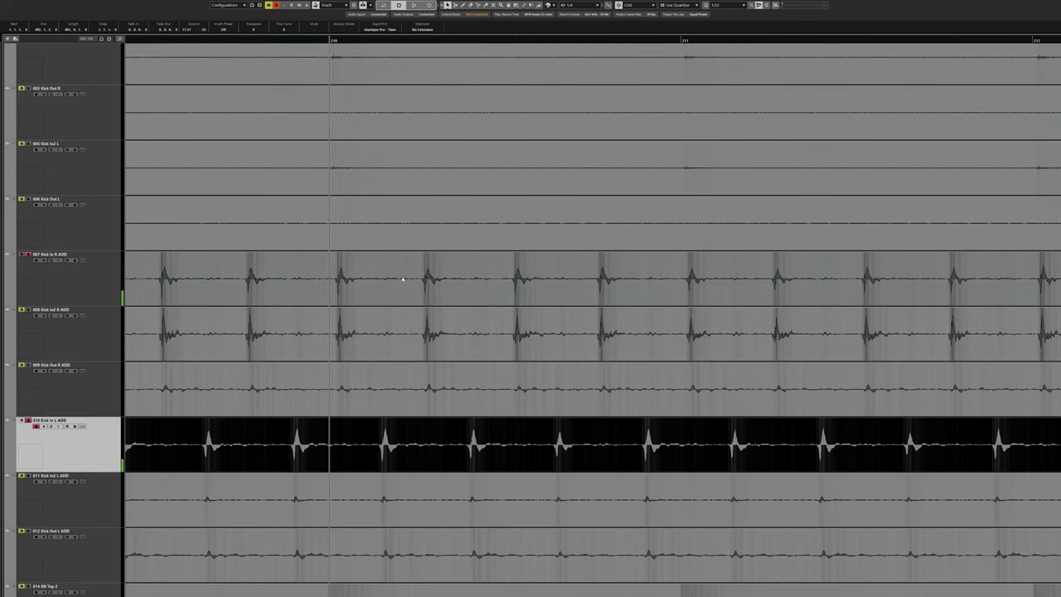
pyautogui.click(354, 280)
pyautogui.click(437, 431)
pyautogui.press('space')
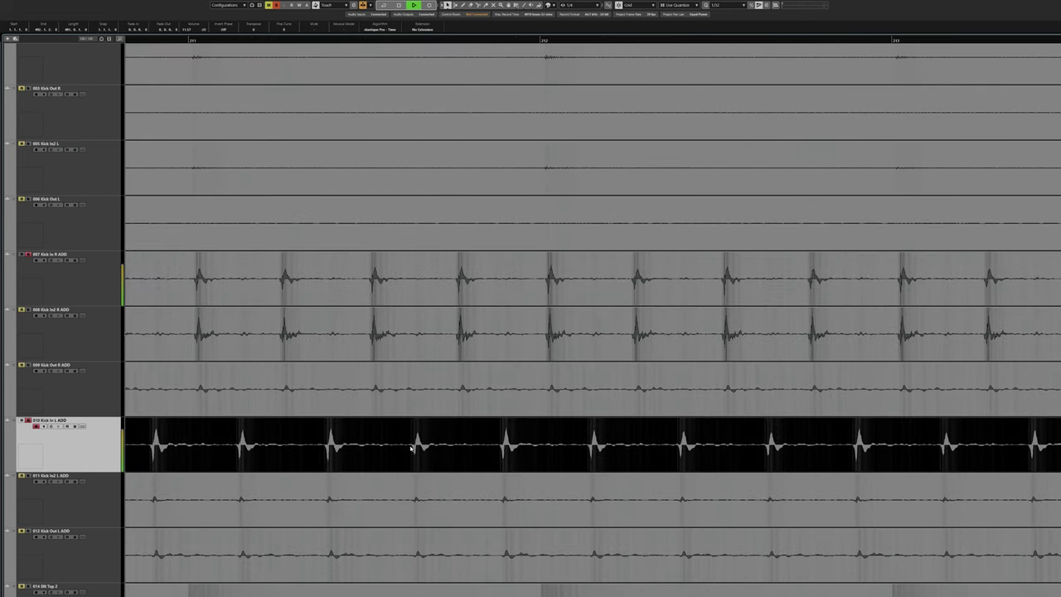
# Play the kick recordings from bar 212 and follow the continuous hits past bar 216.
pyautogui.click(541, 39)
pyautogui.press('g')
pyautogui.press('g')
pyautogui.press('g')
pyautogui.press('space')
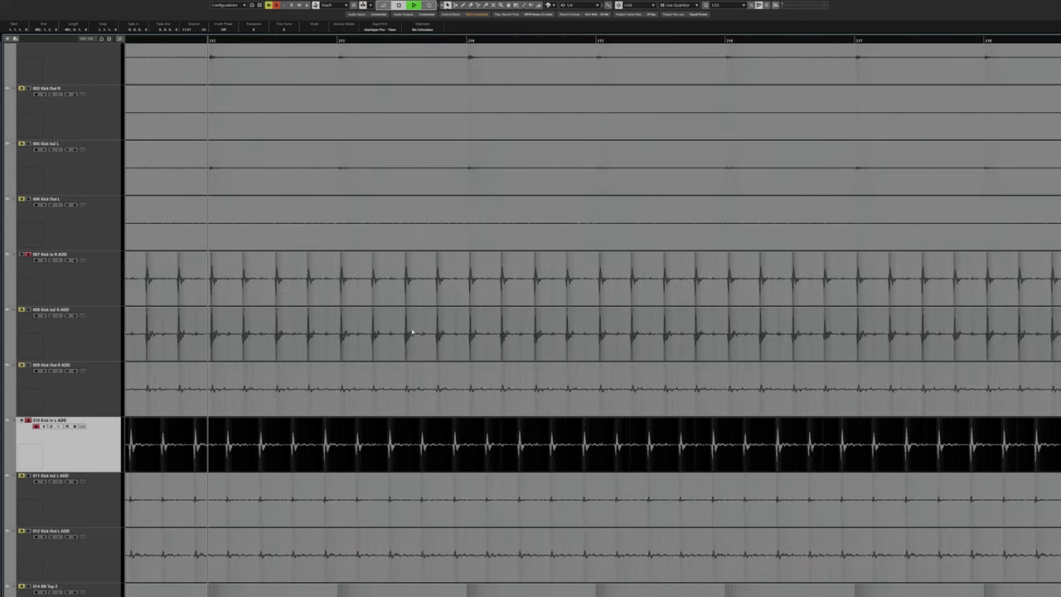
pyautogui.press('space')
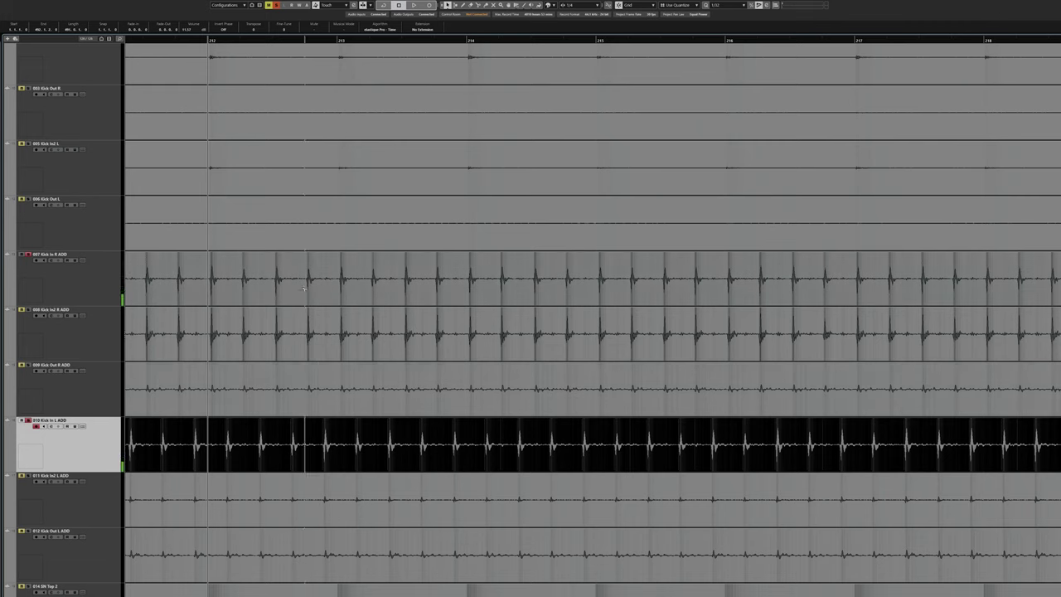
pyautogui.click(547, 284)
pyautogui.press('space')
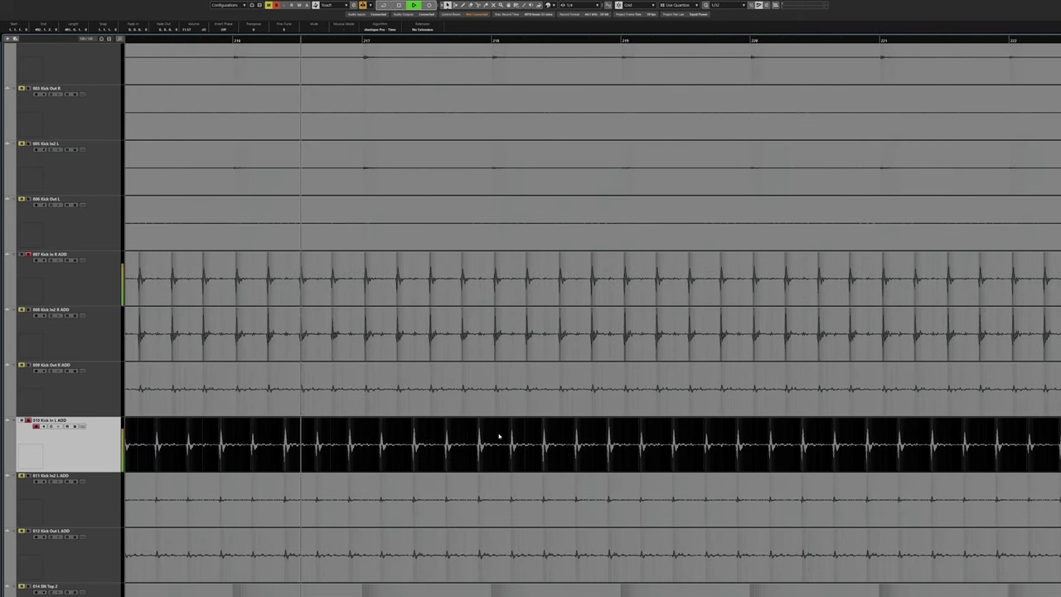
pyautogui.hscroll(5, 500, 434)
pyautogui.press('space')
# Switch to the TierMaker list and rank the Decapitated cover in the Some Feel tier, just before the Lake Effect Kid cover.
pyautogui.scroll(-2, 500, 434)
pyautogui.scroll(-10, 480, 290)
pyautogui.scroll(12, 531, 295)
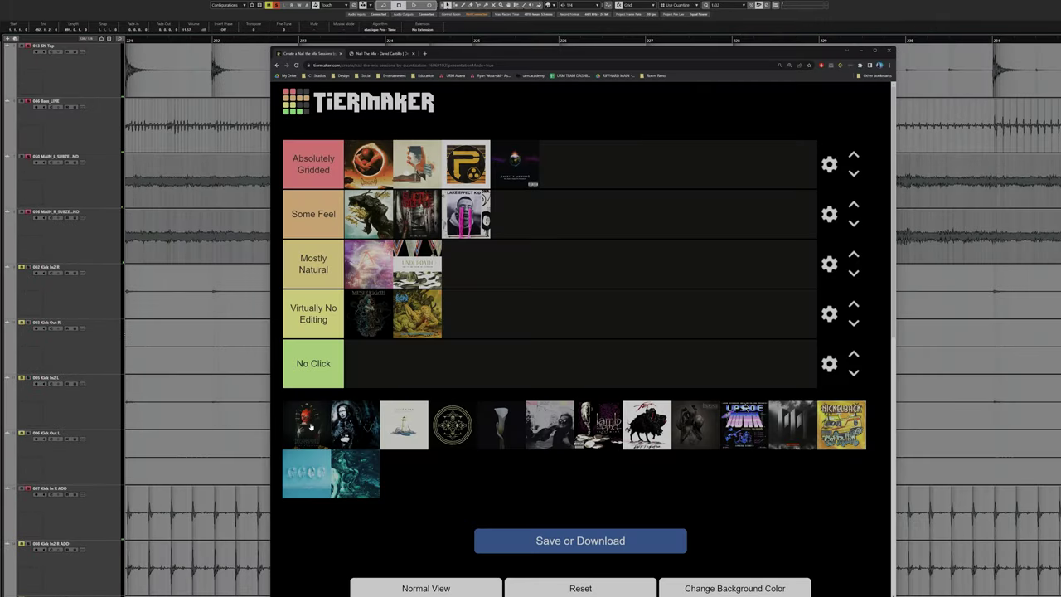
pyautogui.moveTo(306, 423); pyautogui.dragTo(435, 196)
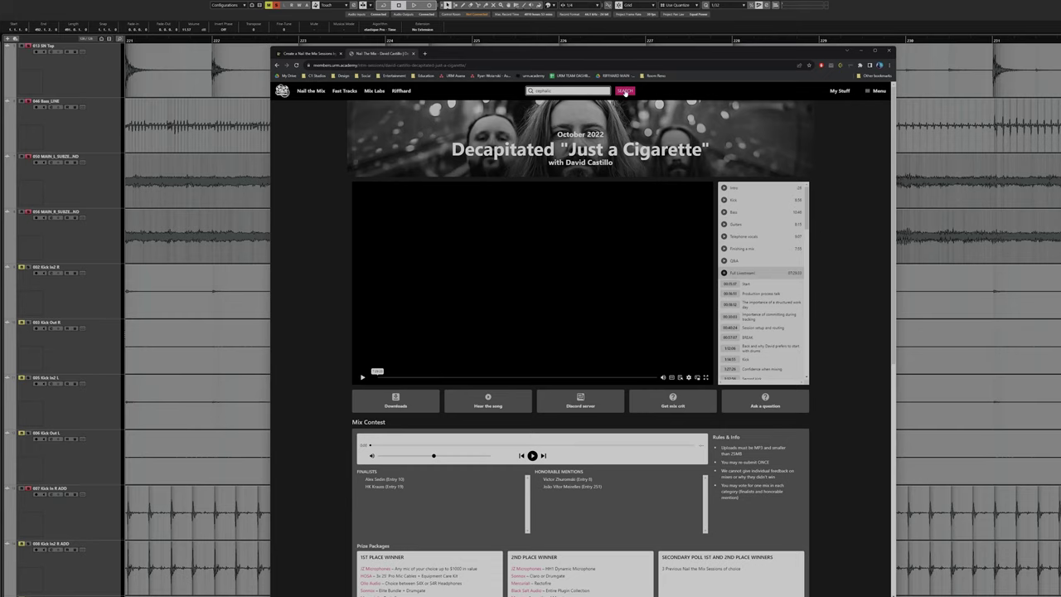
# Search the Nail The Mix site for "cephalic" and open the Cephalic Carnage session in Cubase.
pyautogui.click(625, 92)
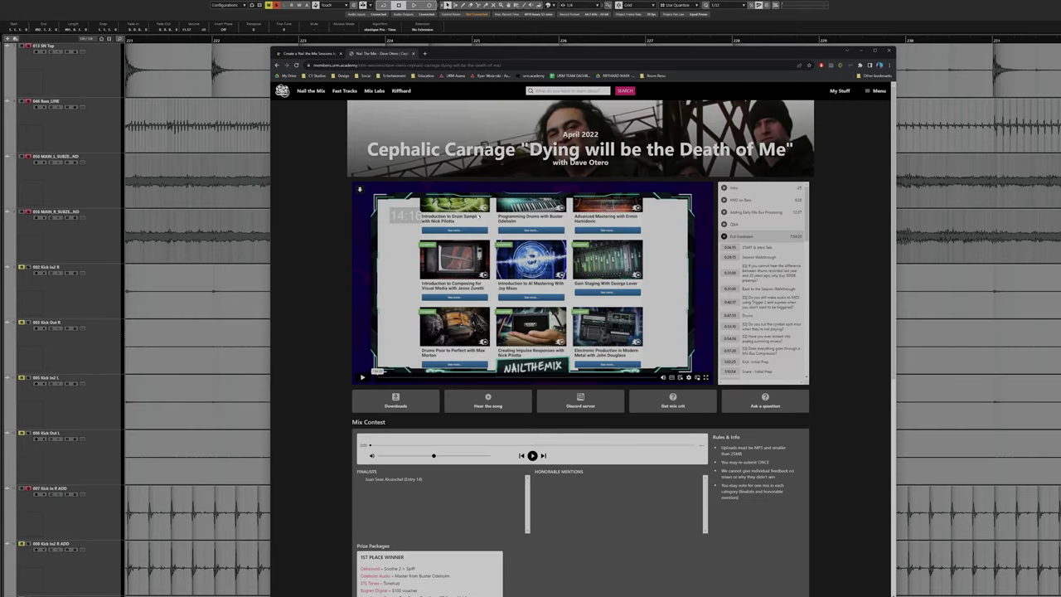
pyautogui.click(271, 183)
pyautogui.hotkey('ctrl', 'o')
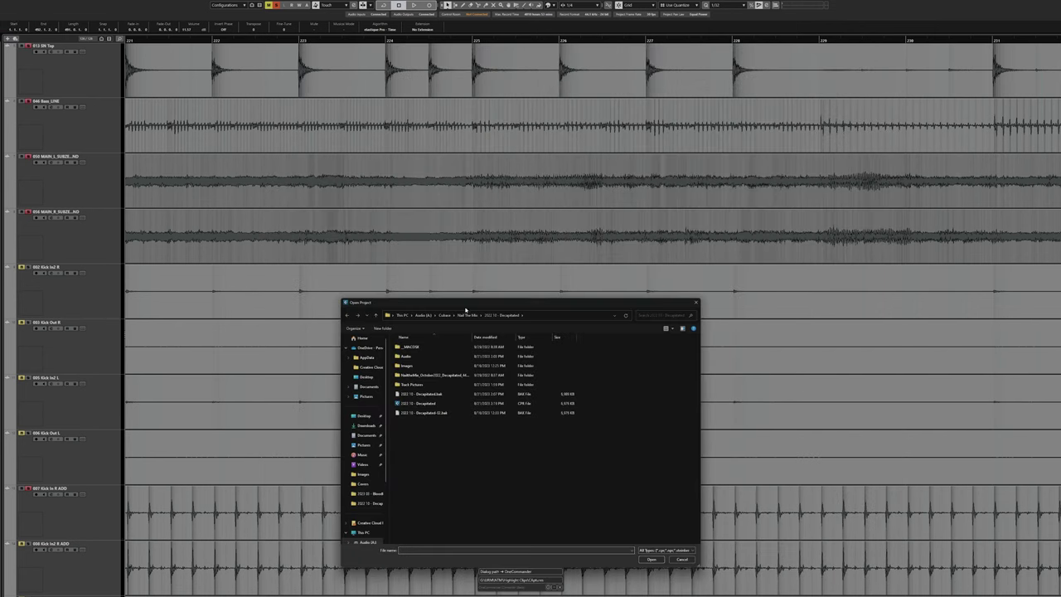
pyautogui.click(467, 315)
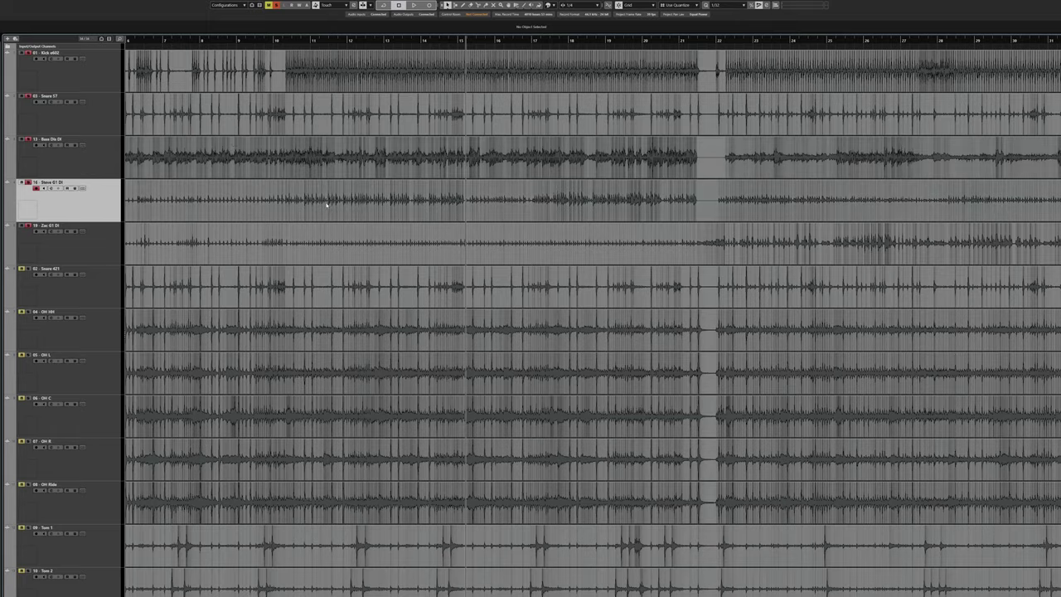
# Play the session from the first drum hits before bar 6 and look over the opening bars.
pyautogui.hscroll(-2, 324, 181)
pyautogui.press('g')
pyautogui.click(174, 42)
pyautogui.press('space')
pyautogui.press('h')
pyautogui.press('h')
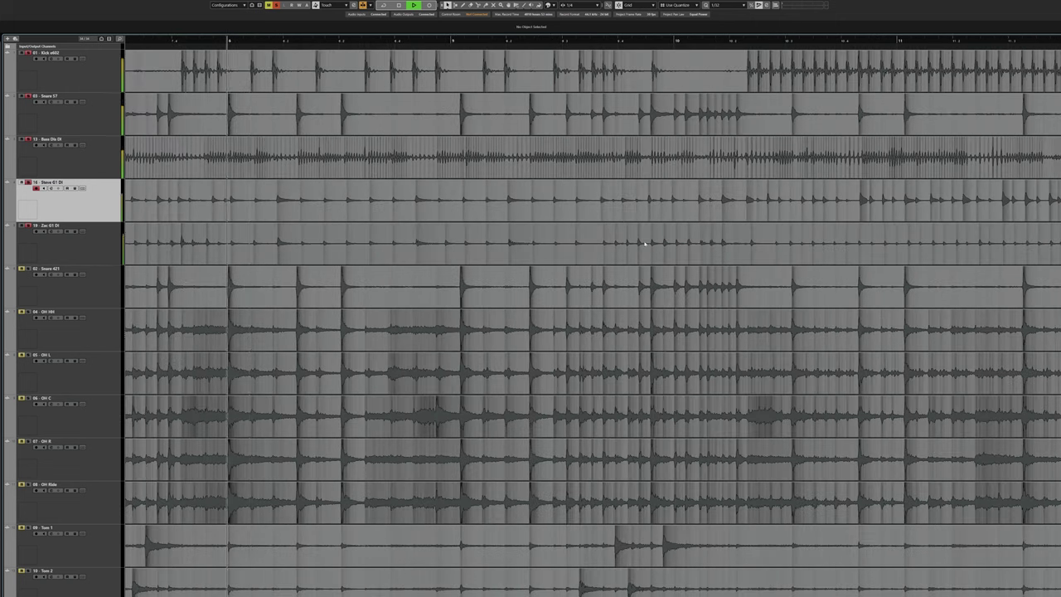
pyautogui.press('g')
pyautogui.press('g')
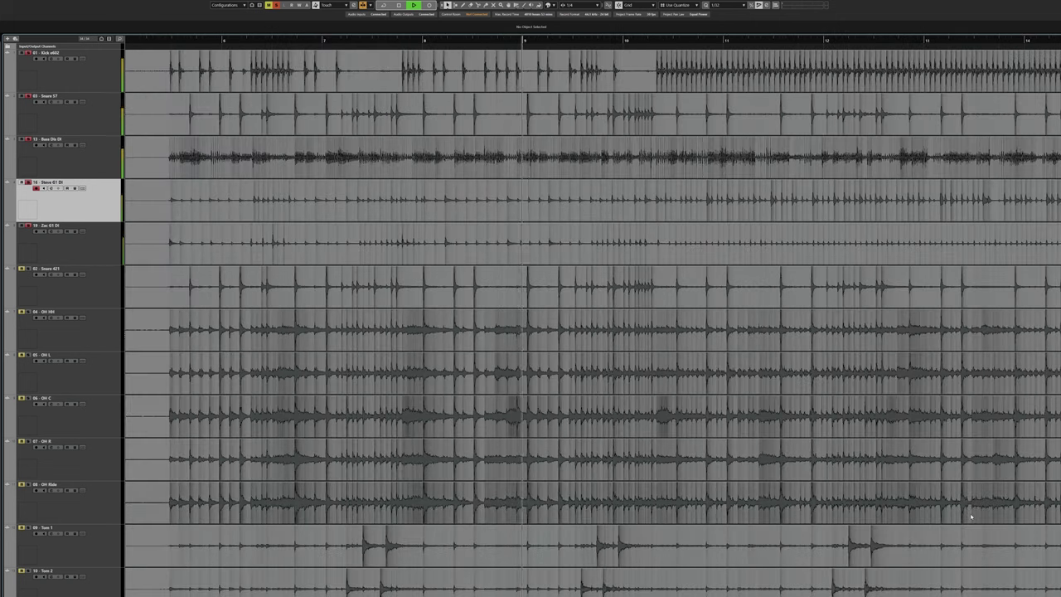
pyautogui.press('space')
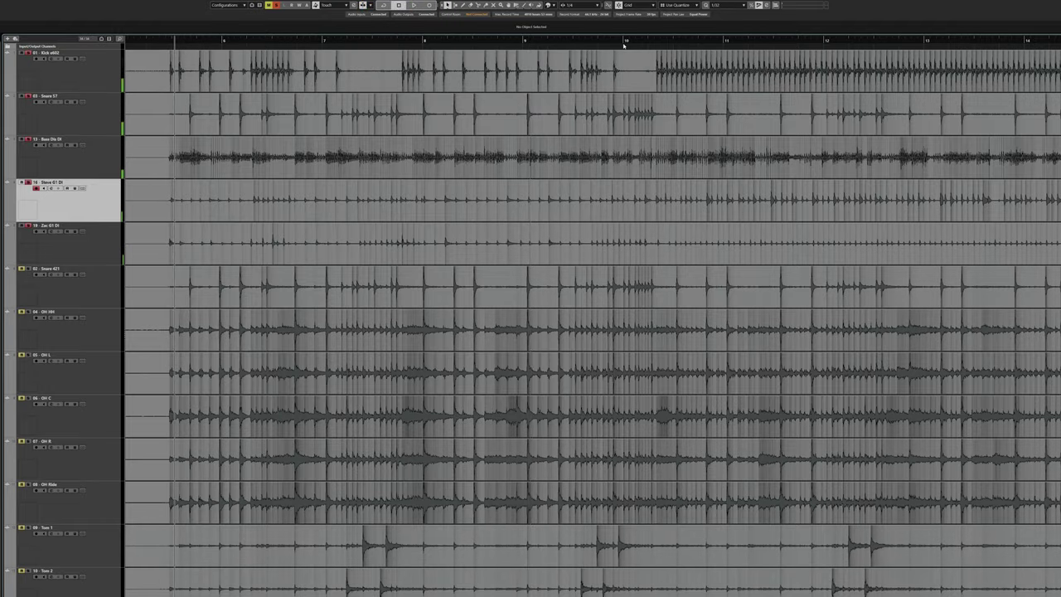
# Play from bar 10, then place the playhead beside an isolated snare hit to check its alignment with the guitar DI.
pyautogui.click(621, 40)
pyautogui.press('space')
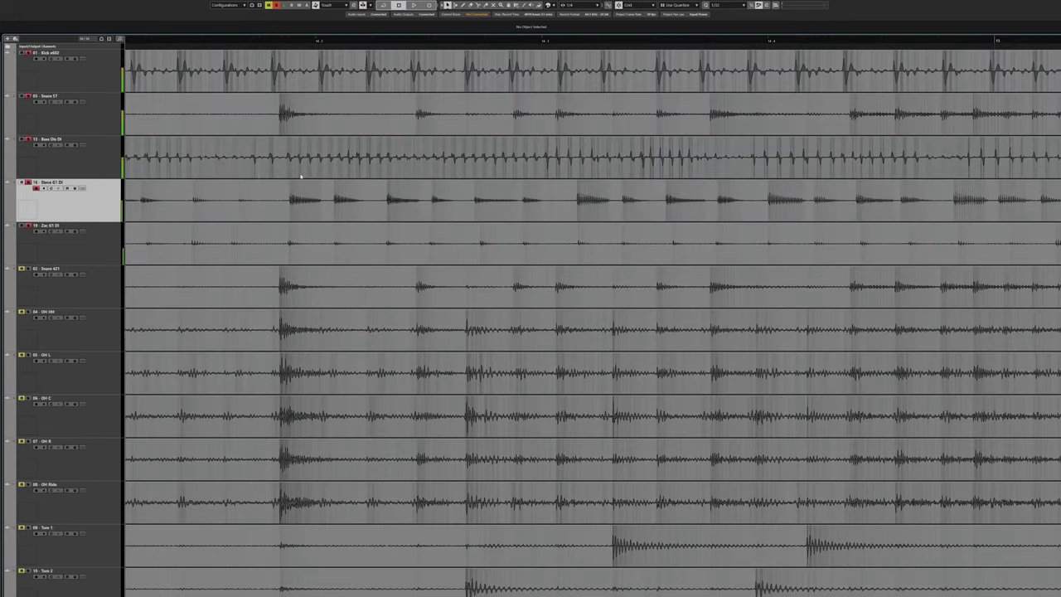
pyautogui.moveTo(259, 41)
pyautogui.mouseDown()
pyautogui.moveTo(287, 41)
pyautogui.moveTo(258, 41)
pyautogui.mouseUp()
pyautogui.click(278, 190)
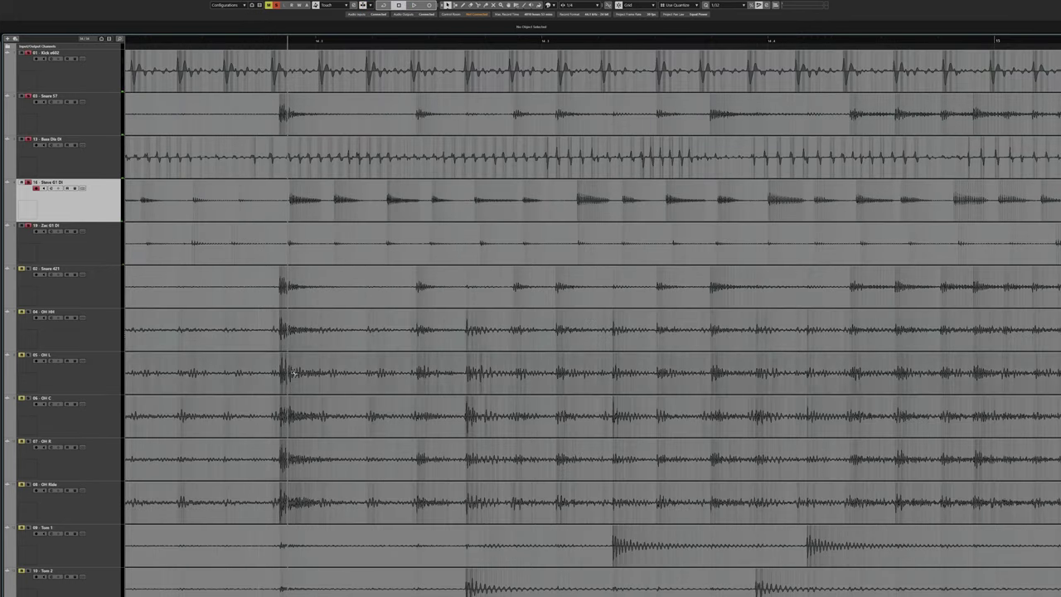
# Compare the guitar DI attacks with the kick and snare hits at several playhead positions, then play the passage.
pyautogui.hscroll(3, 182, 201)
pyautogui.click(182, 201)
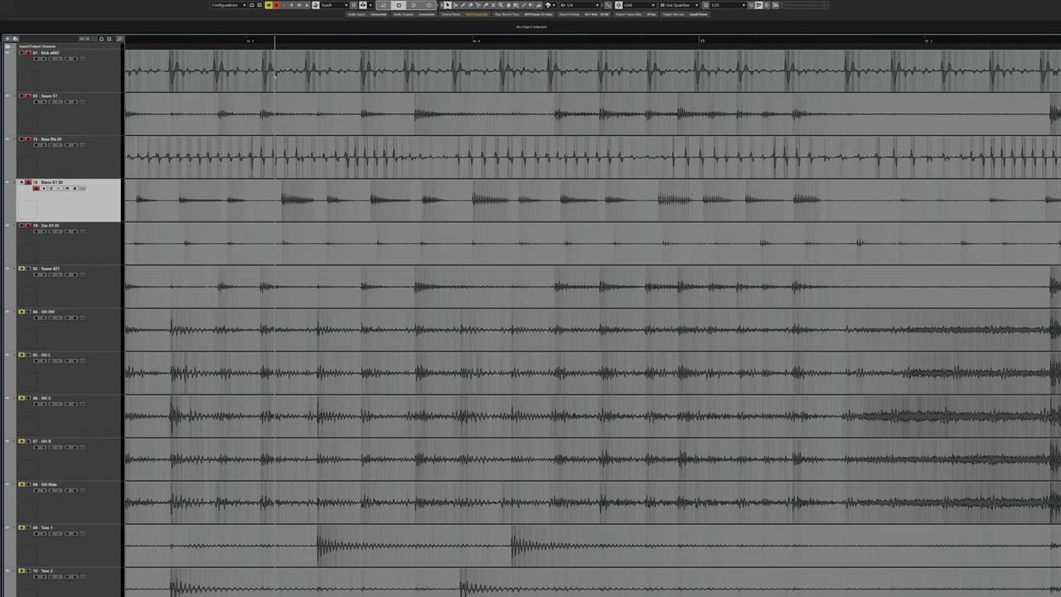
pyautogui.hscroll(4, 274, 166)
pyautogui.click(276, 204)
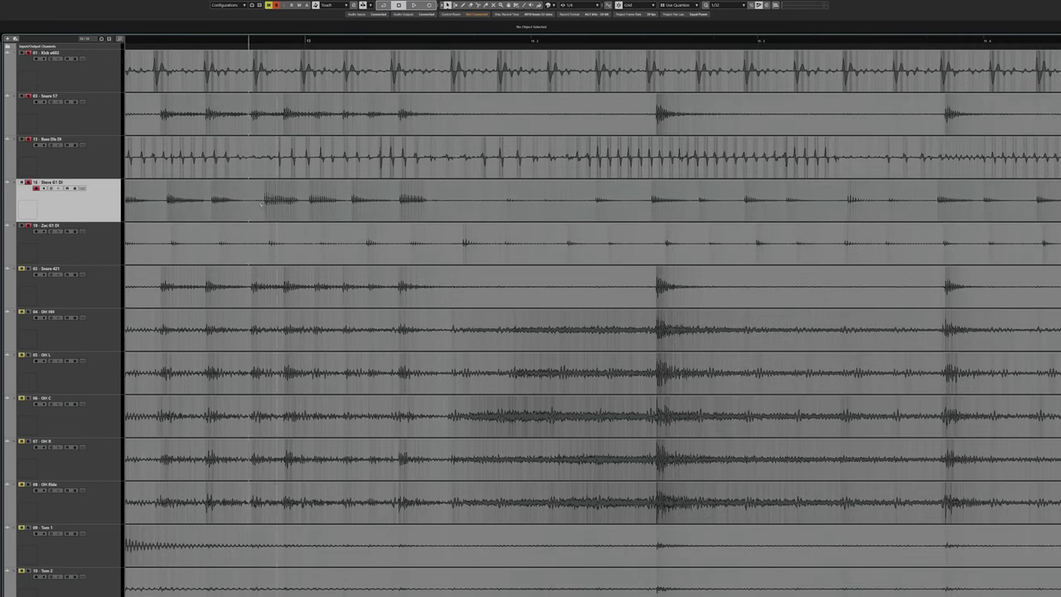
pyautogui.click(273, 232)
pyautogui.click(304, 80)
pyautogui.click(251, 115)
pyautogui.press('space')
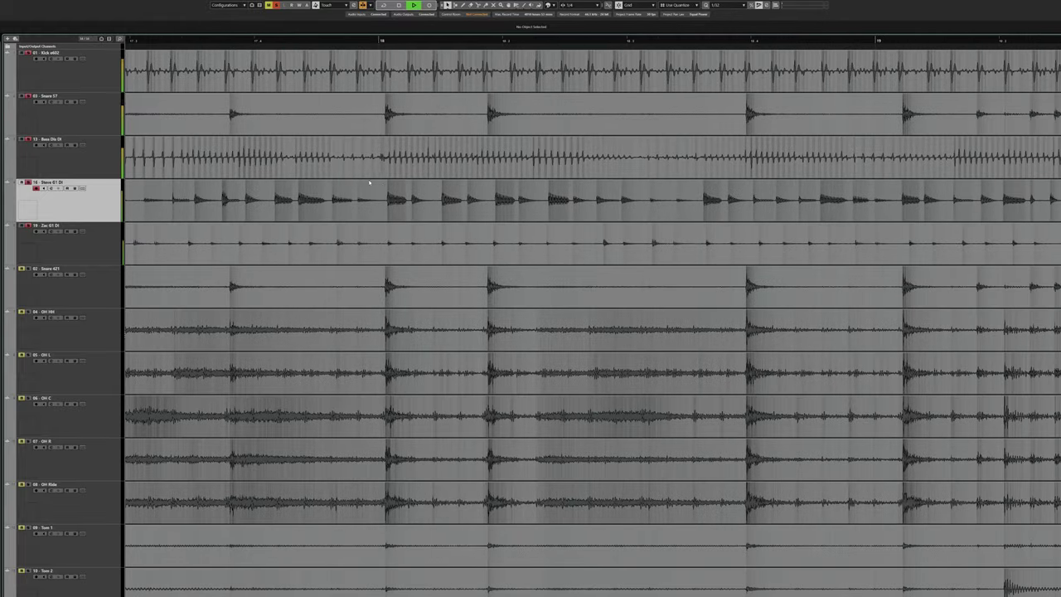
# Stop playback, switch to the TierMaker list and rank the Cephalic Carnage cover in the No Click tier.
pyautogui.press('space')
pyautogui.click(392, 594)
pyautogui.moveTo(367, 421); pyautogui.dragTo(374, 363)
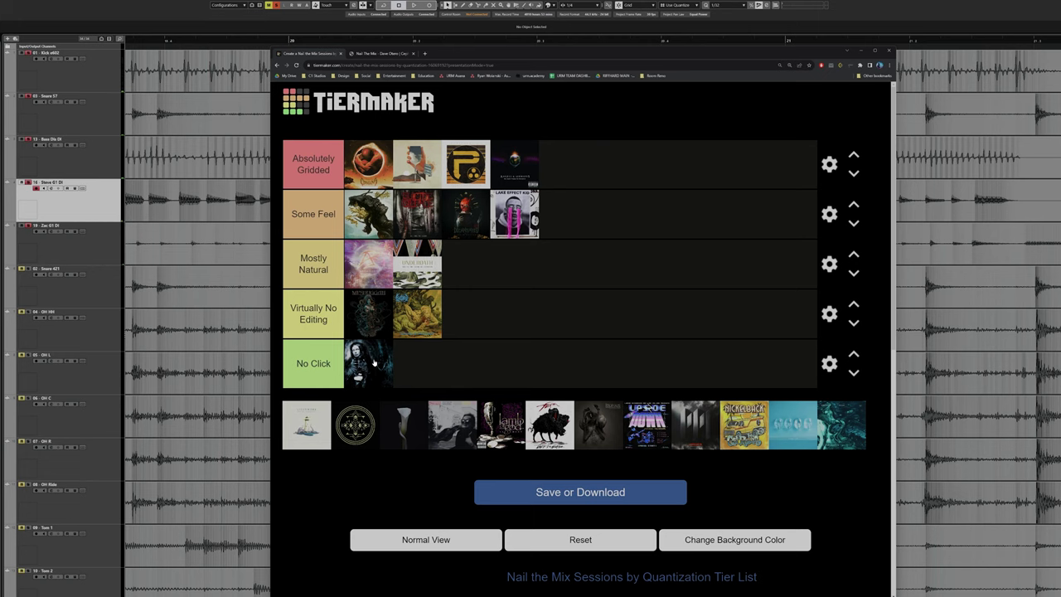
# Return to Cubase and open the next session's project from the Nail The Mix folder.
pyautogui.click(100, 18)
pyautogui.click(4, 2)
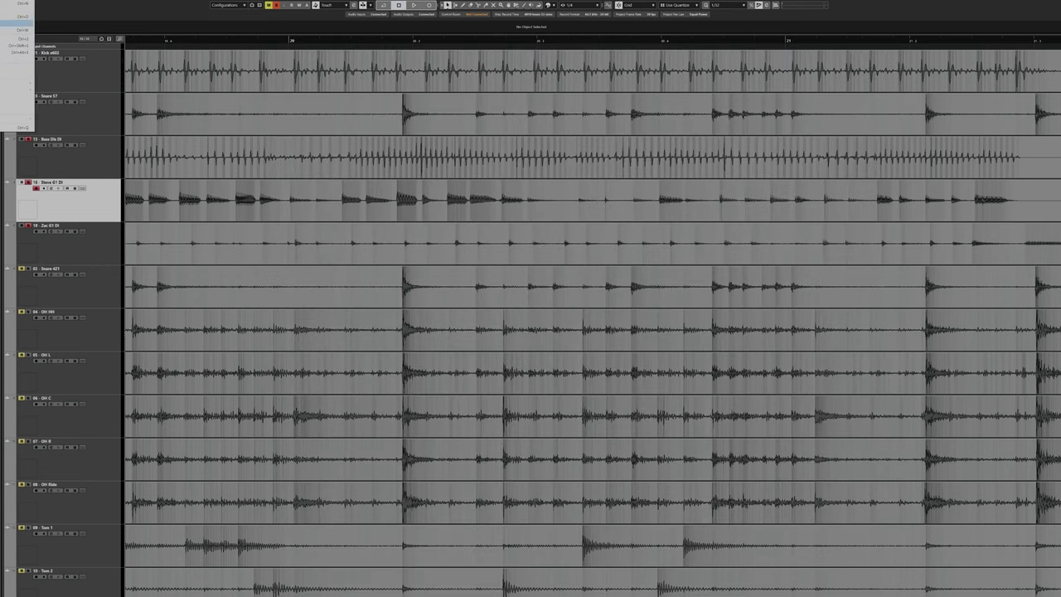
pyautogui.click(12, 21)
pyautogui.click(463, 316)
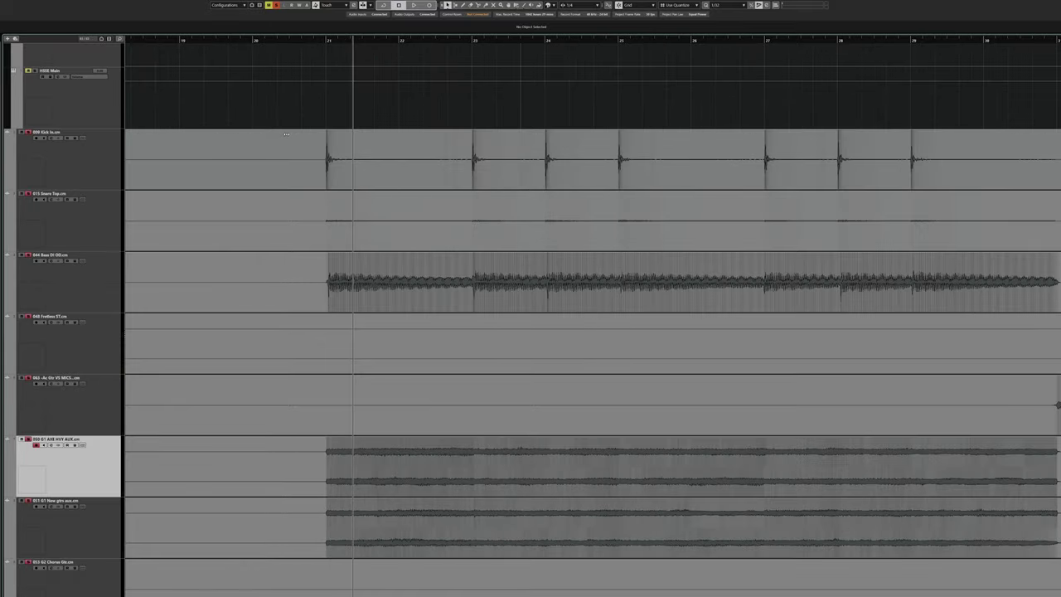
# Place the playhead at bar 21 where the kick enters and select the 044 bass recording.
pyautogui.click(363, 140)
pyautogui.click(327, 40)
pyautogui.scroll(-1, 346, 250)
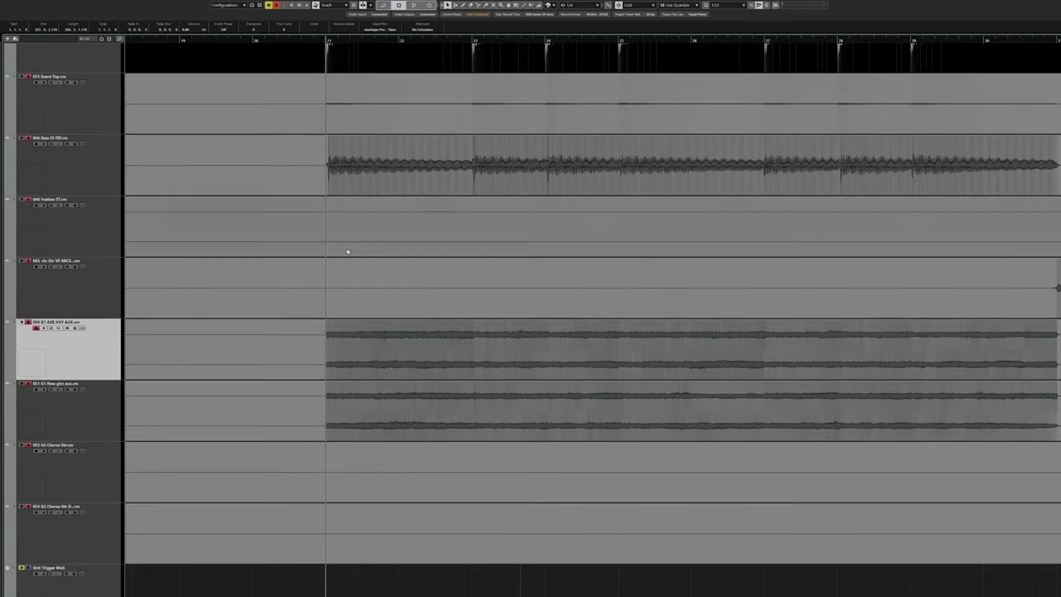
pyautogui.scroll(2, 345, 250)
pyautogui.scroll(-3, 301, 277)
pyautogui.click(288, 287)
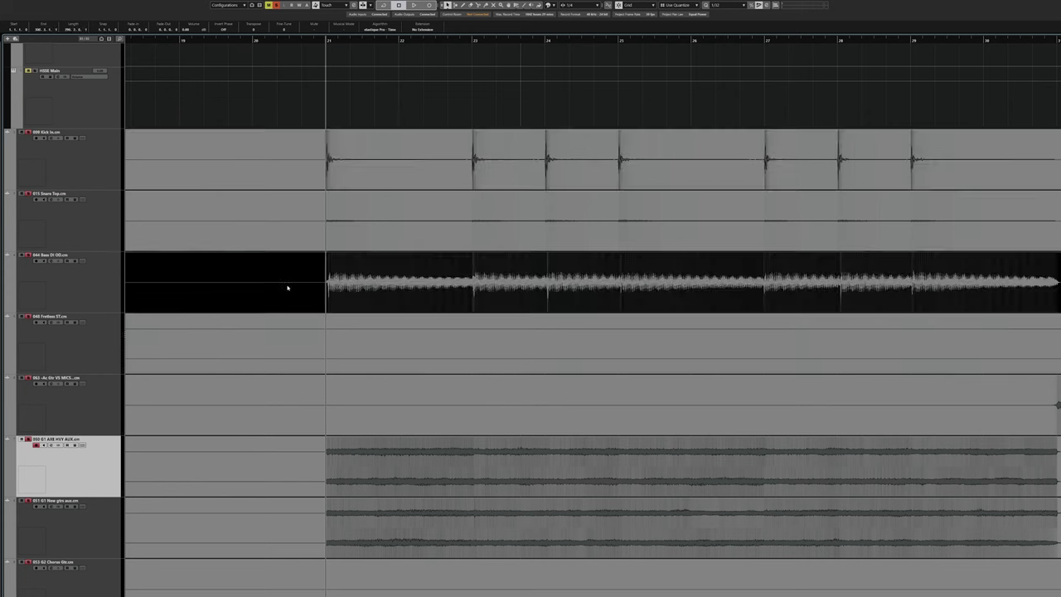
# Look over the full song arrangement, down through the trigger MIDI and sound effect tracks.
pyautogui.scroll(-2, 365, 321)
pyautogui.scroll(2, 384, 324)
pyautogui.scroll(-1, 398, 348)
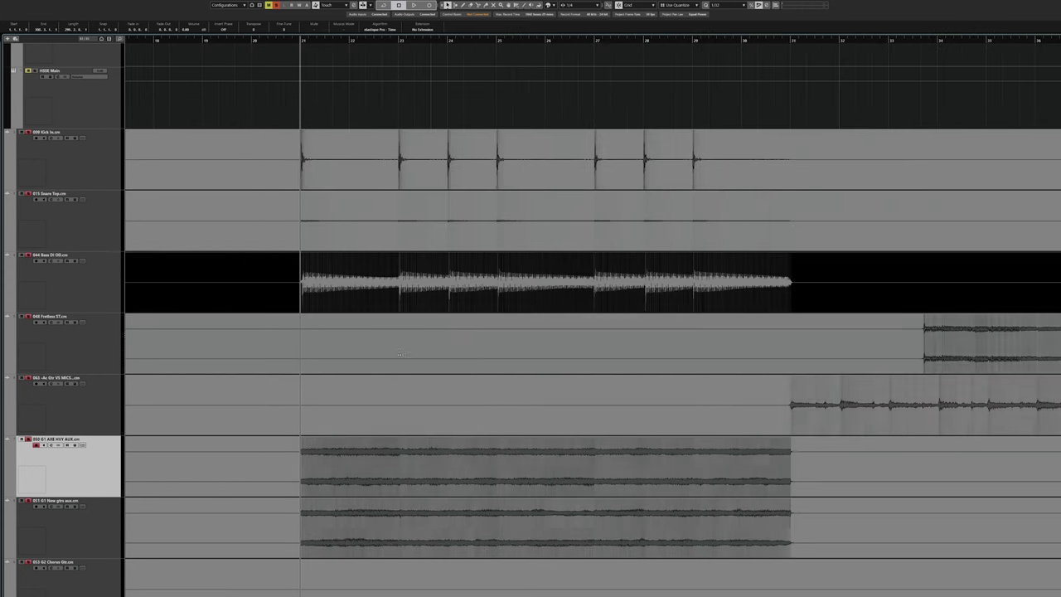
pyautogui.scroll(1, 406, 381)
pyautogui.scroll(-2, 420, 430)
pyautogui.press('g')
pyautogui.press('g')
pyautogui.press('g')
pyautogui.press('g')
pyautogui.press('g')
pyautogui.press('g')
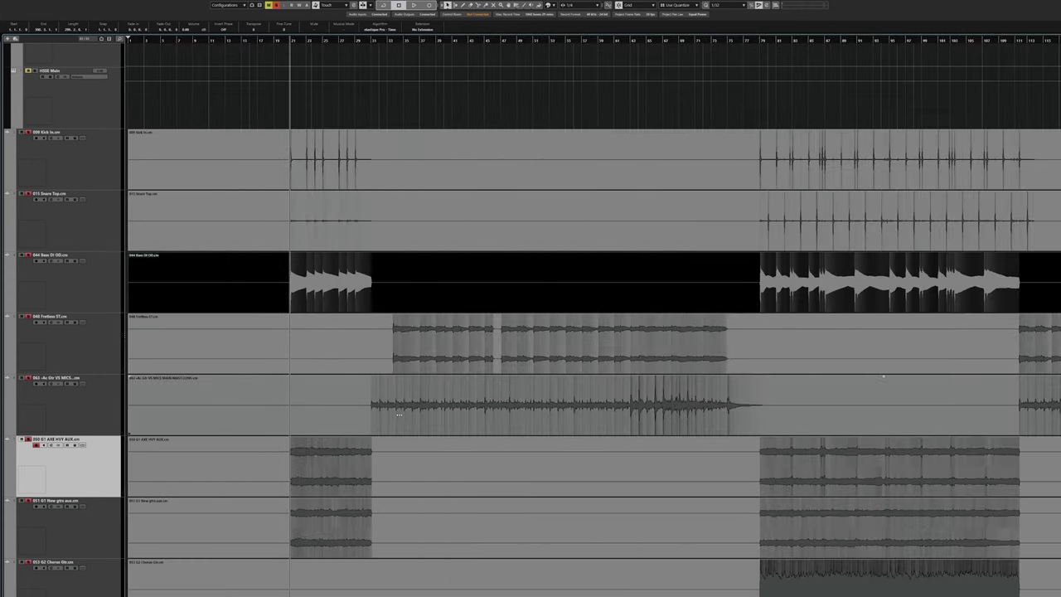
pyautogui.scroll(-9, 346, 401)
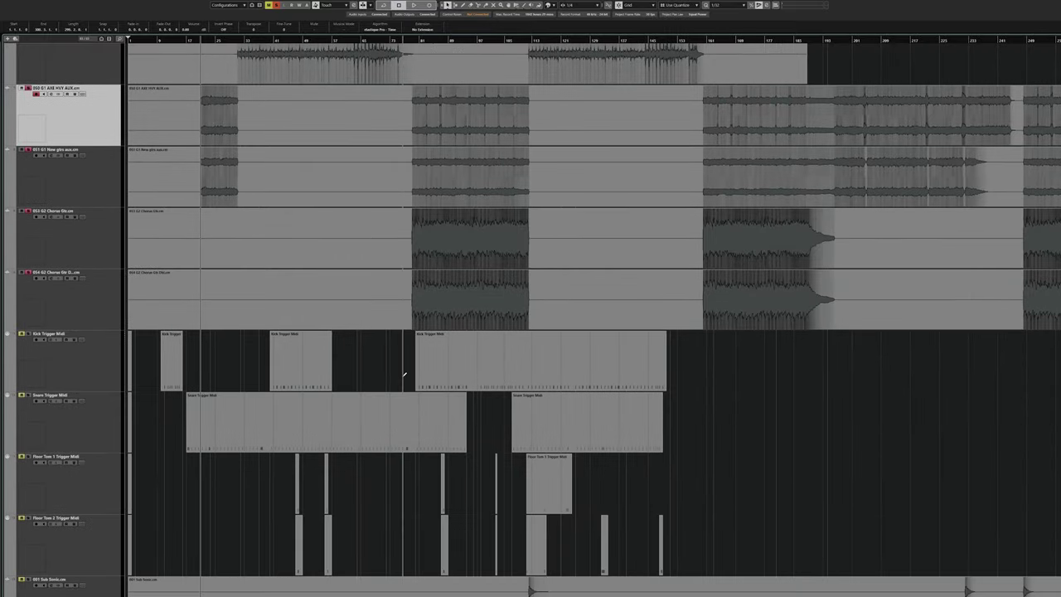
pyautogui.press('g')
pyautogui.press('g')
pyautogui.scroll(-9, 239, 375)
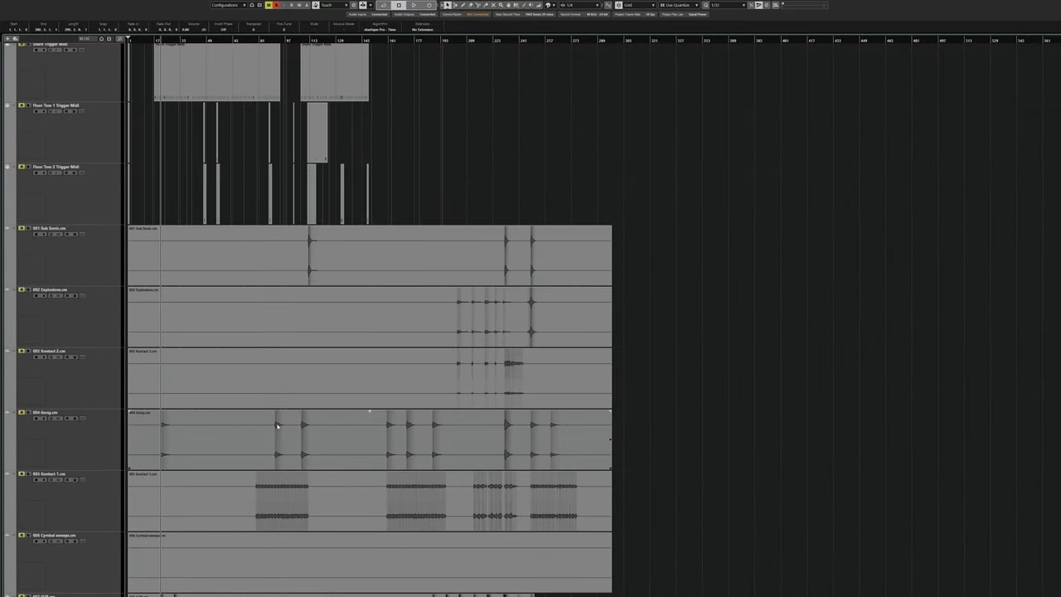
# Check the effect recordings, then unmute track 008 below the SUB track and place it directly above the 009 Kick In track.
pyautogui.click(169, 416)
pyautogui.click(213, 391)
pyautogui.click(218, 317)
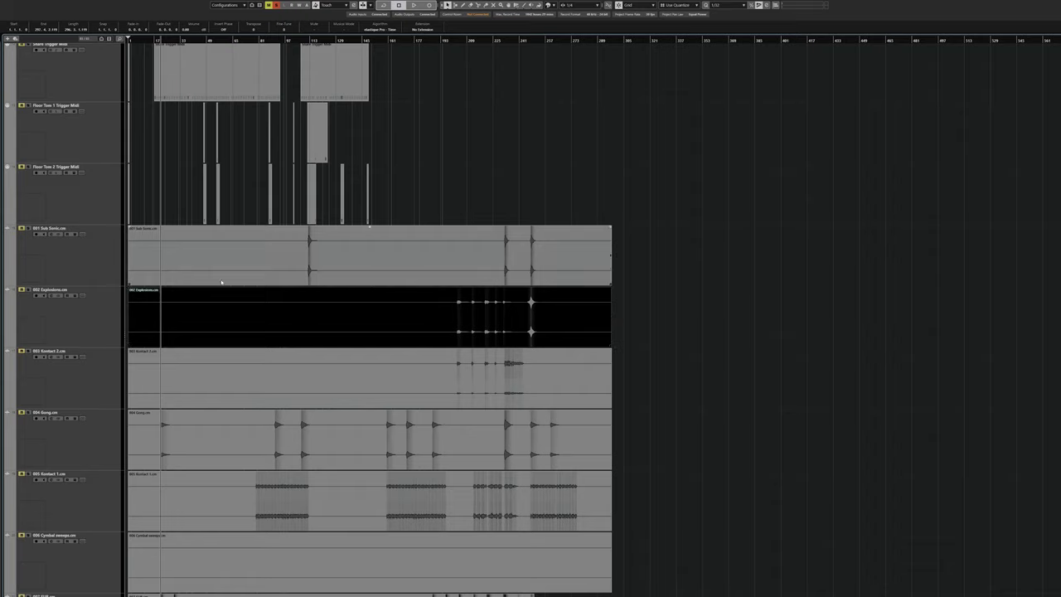
pyautogui.click(224, 278)
pyautogui.click(193, 495)
pyautogui.scroll(-3, 192, 493)
pyautogui.click(169, 565)
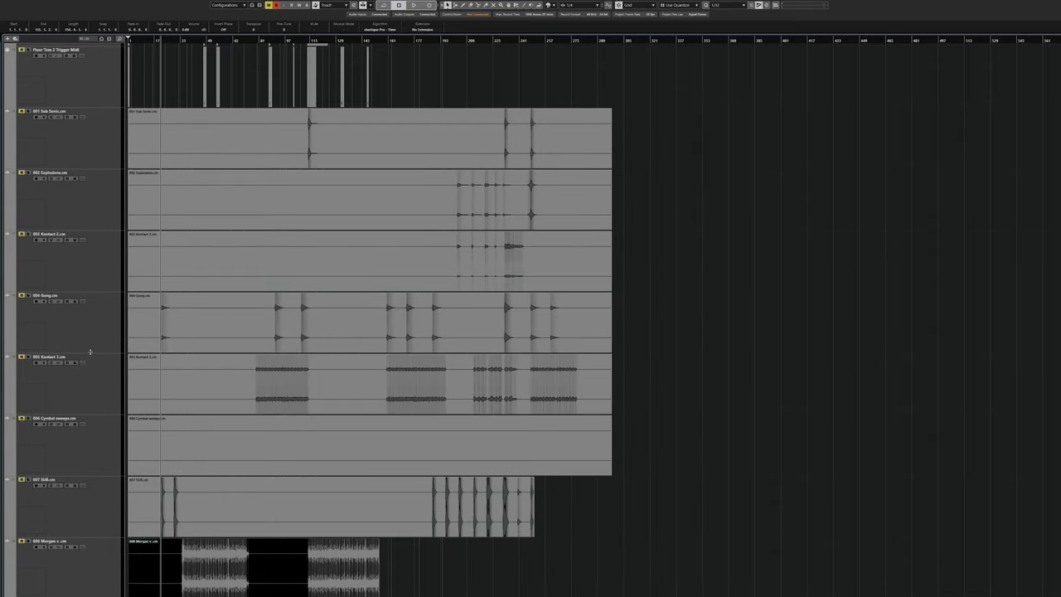
pyautogui.click(93, 574)
pyautogui.scroll(-6, 114, 106)
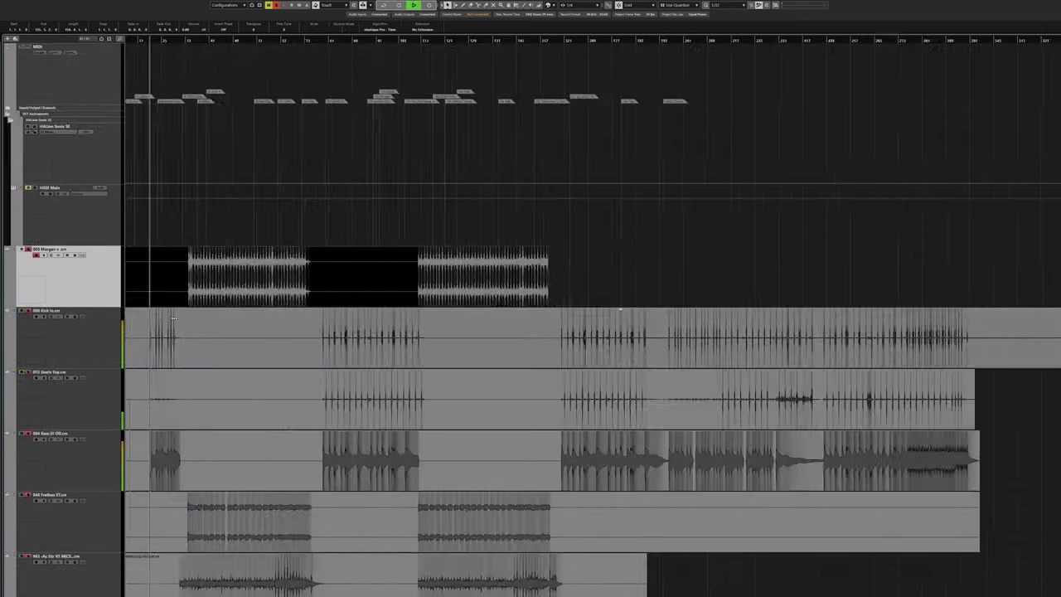
# Play from bar 21, then stop and examine the kick and bass attacks with the playhead at bar 25.
pyautogui.scroll(3, 199, 268)
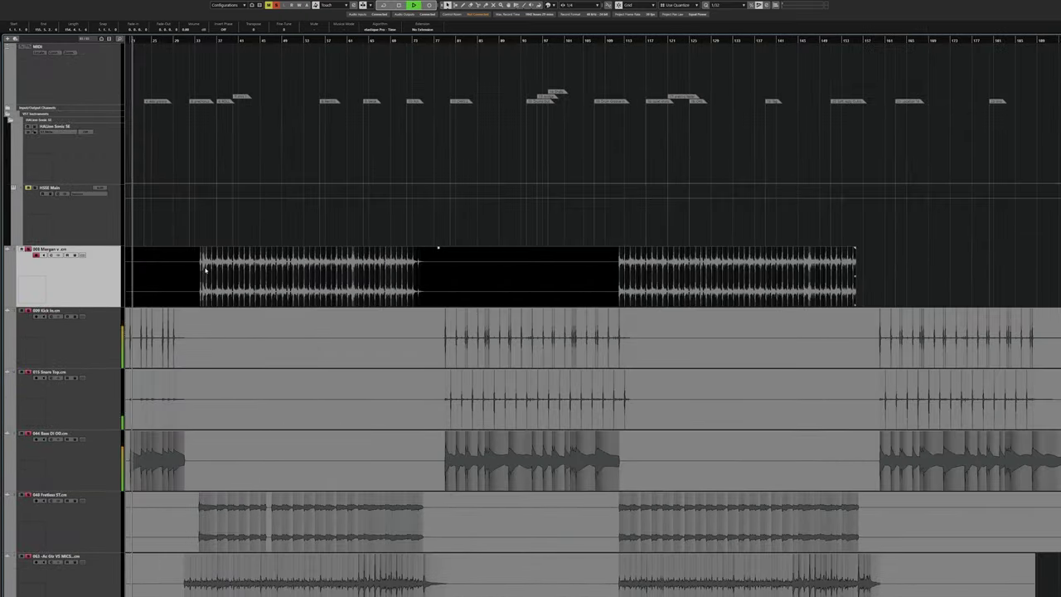
pyautogui.hscroll(-3, 204, 269)
pyautogui.scroll(4, 198, 348)
pyautogui.hscroll(-4, 199, 350)
pyautogui.scroll(6, 249, 352)
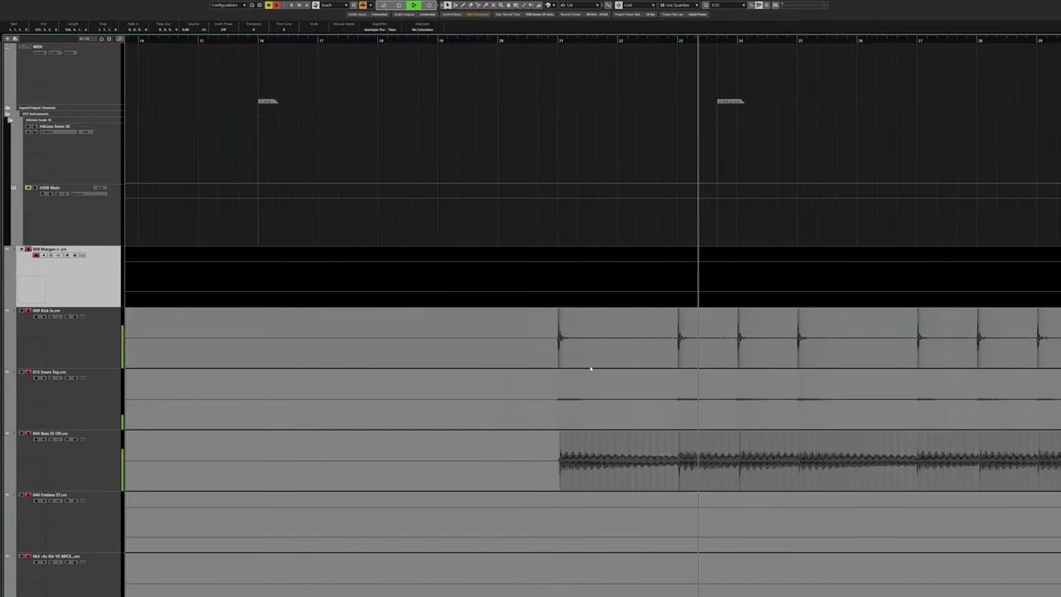
pyautogui.hscroll(5, 497, 362)
pyautogui.scroll(3, 309, 356)
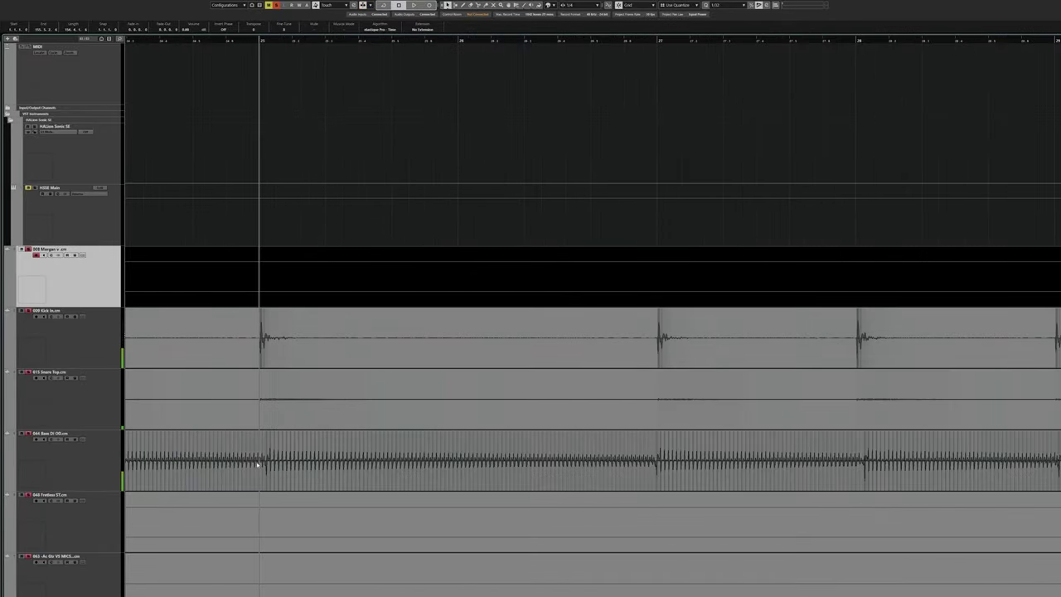
# Select the 044 bass recording and compare its attacks with the kick during playback from bar 25 to bar 29.
pyautogui.click(312, 471)
pyautogui.hscroll(2, 456, 476)
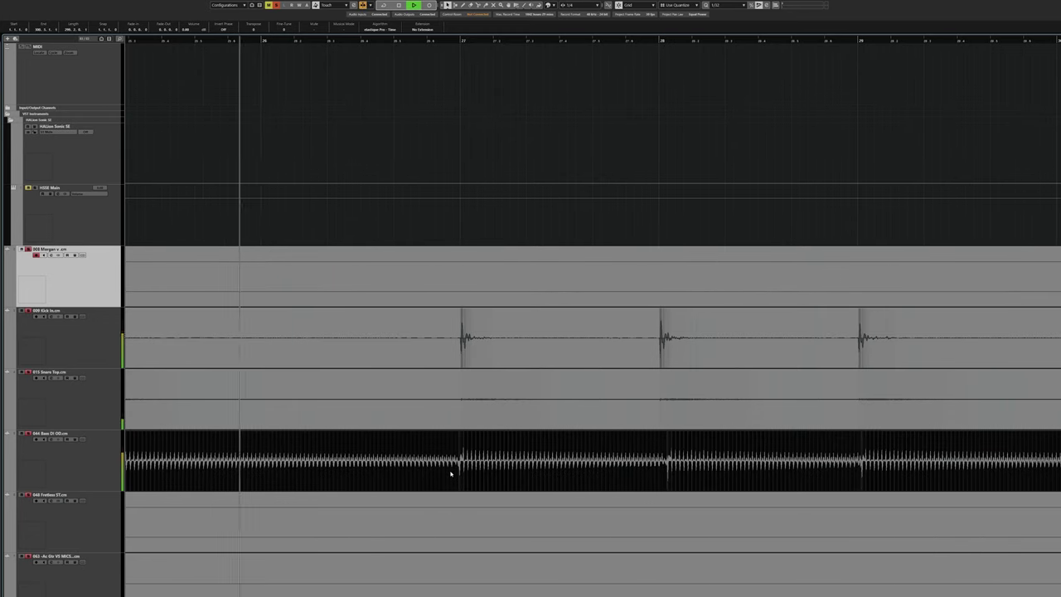
pyautogui.scroll(-2, 450, 471)
pyautogui.hscroll(3, 592, 436)
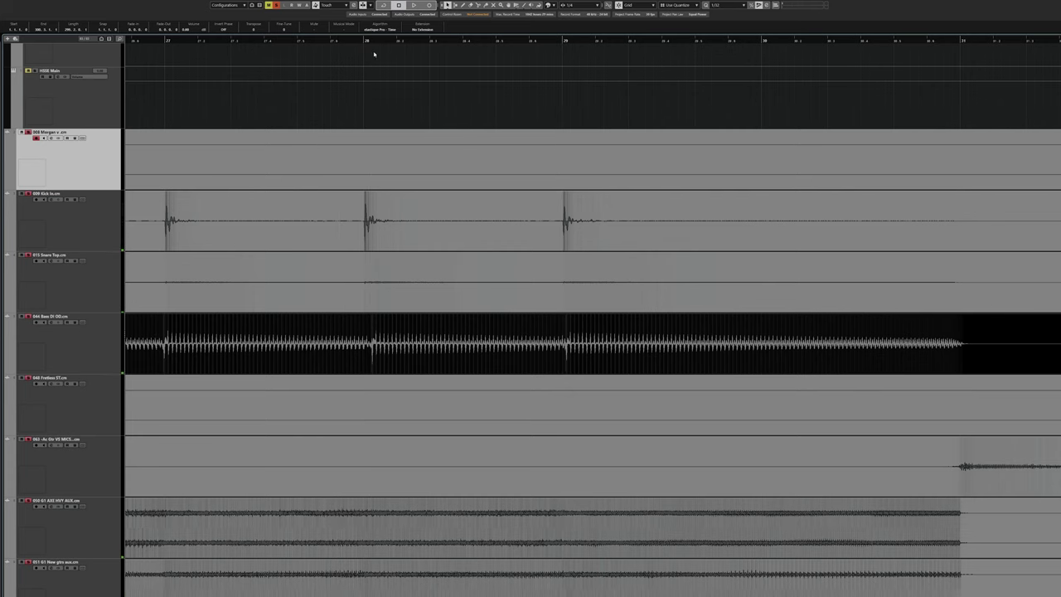
pyautogui.press('space')
pyautogui.hscroll(2, 456, 372)
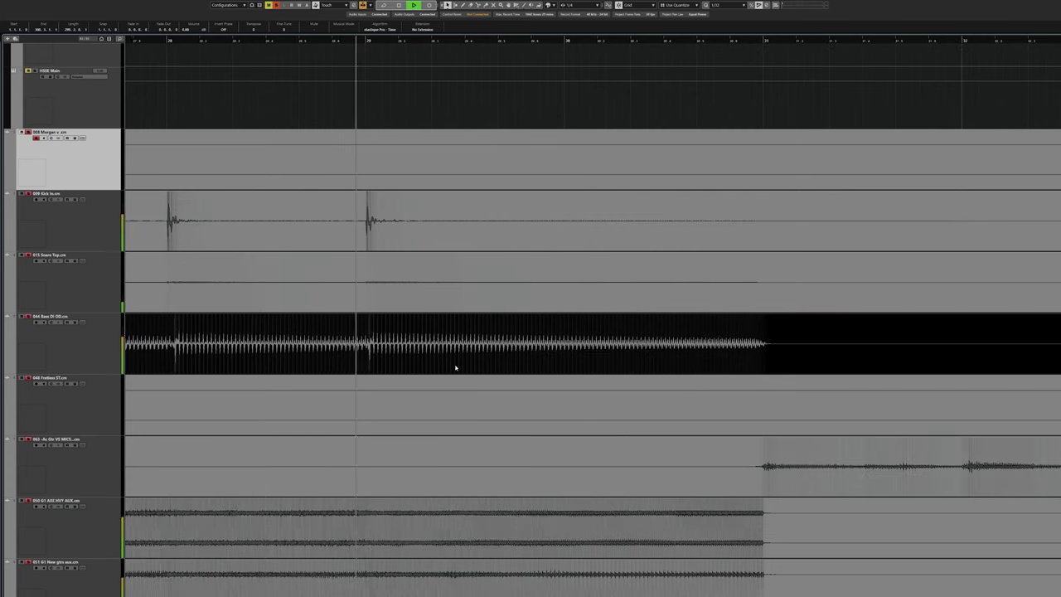
# Follow the playback past the bass ending at bar 31 to the entry of tracks 008 and 048 around bar 34.
pyautogui.hscroll(2, 456, 369)
pyautogui.hscroll(2, 448, 358)
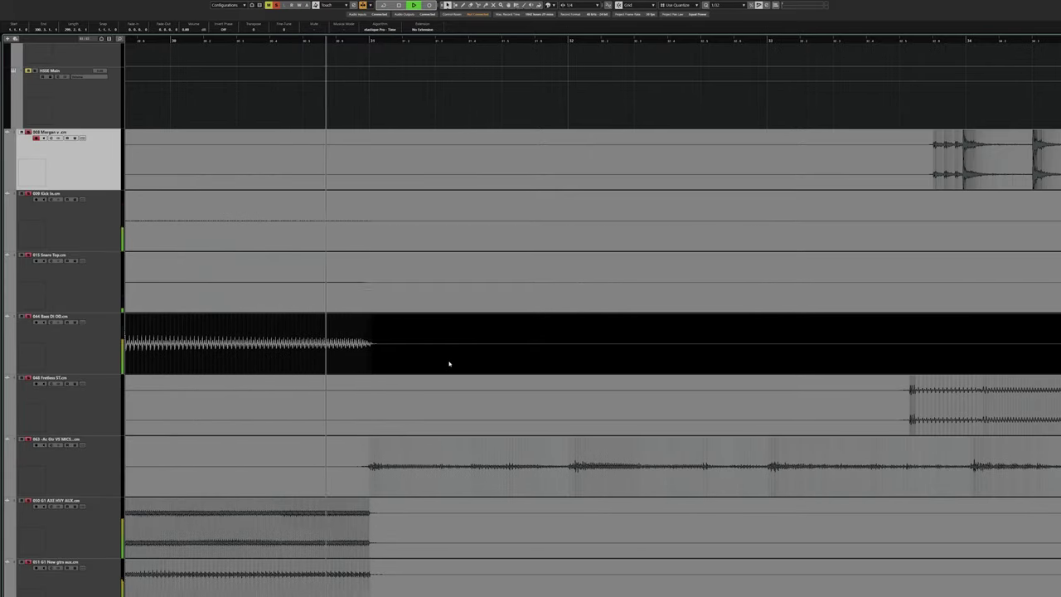
pyautogui.hscroll(1, 452, 369)
pyautogui.hscroll(3, 444, 371)
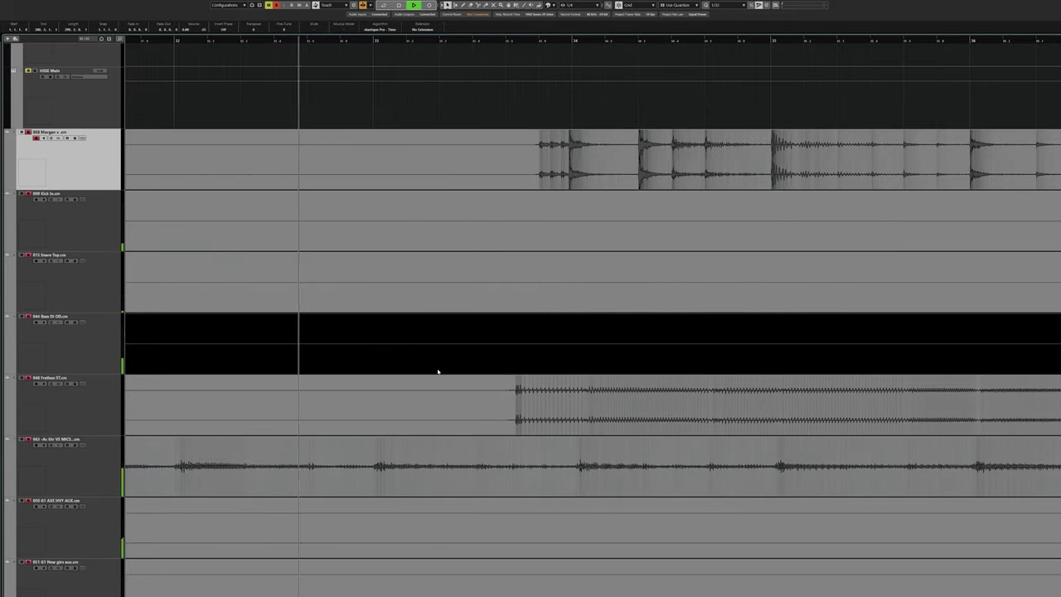
pyautogui.hscroll(2, 438, 372)
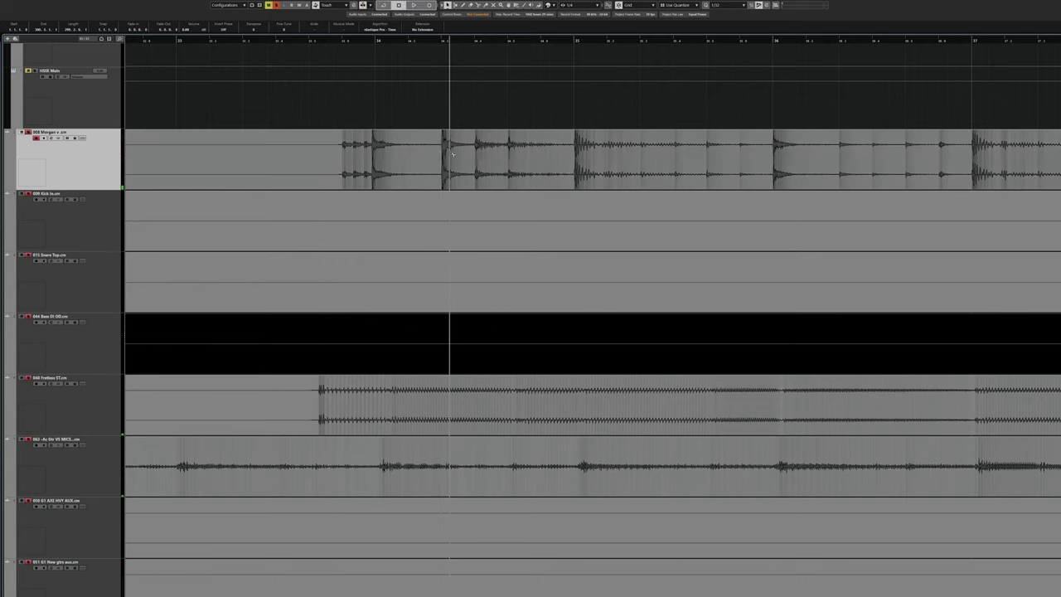
# Select the track 008 recording and check its hits against the grid from bar 35 to bar 40.
pyautogui.hscroll(4, 495, 162)
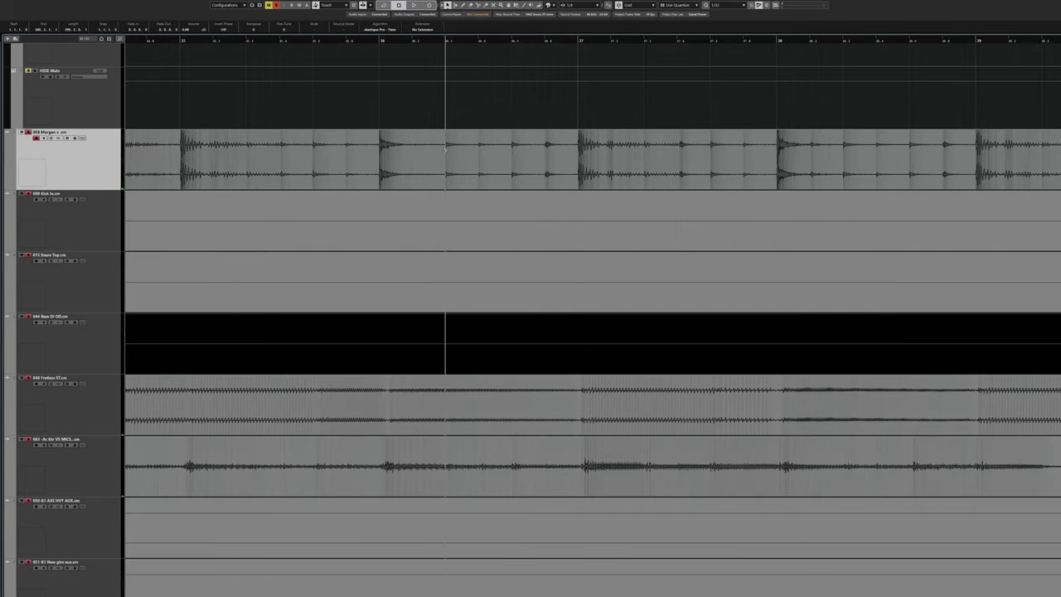
pyautogui.click(377, 148)
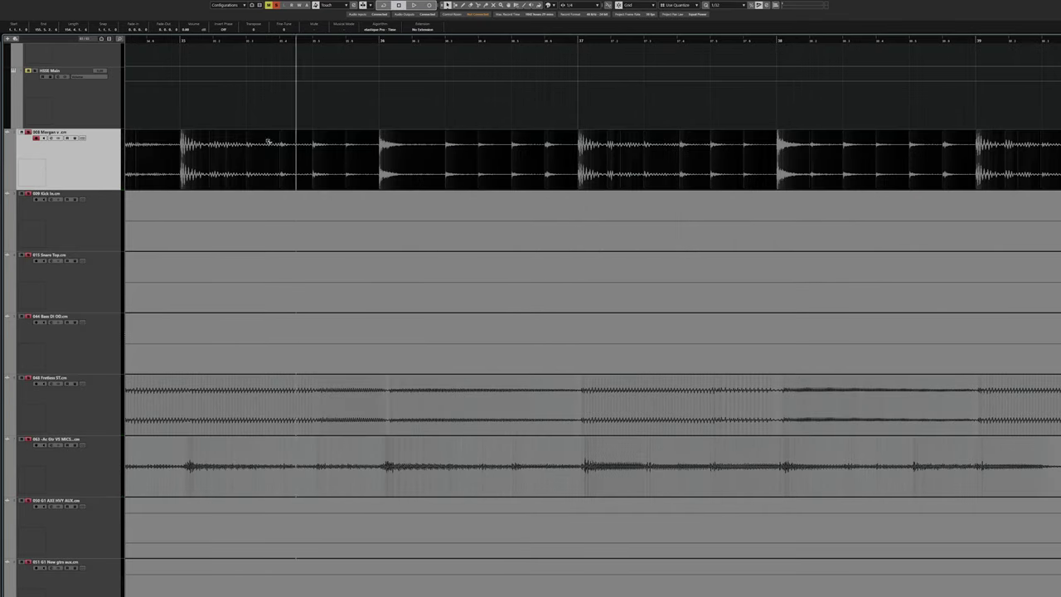
pyautogui.hscroll(1, 583, 151)
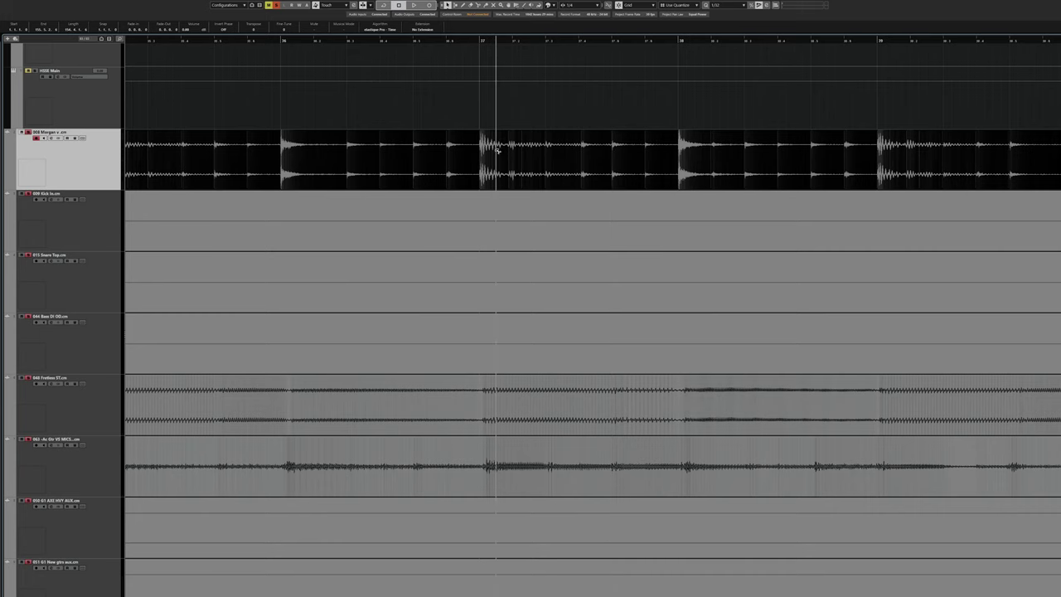
pyautogui.hscroll(2, 446, 147)
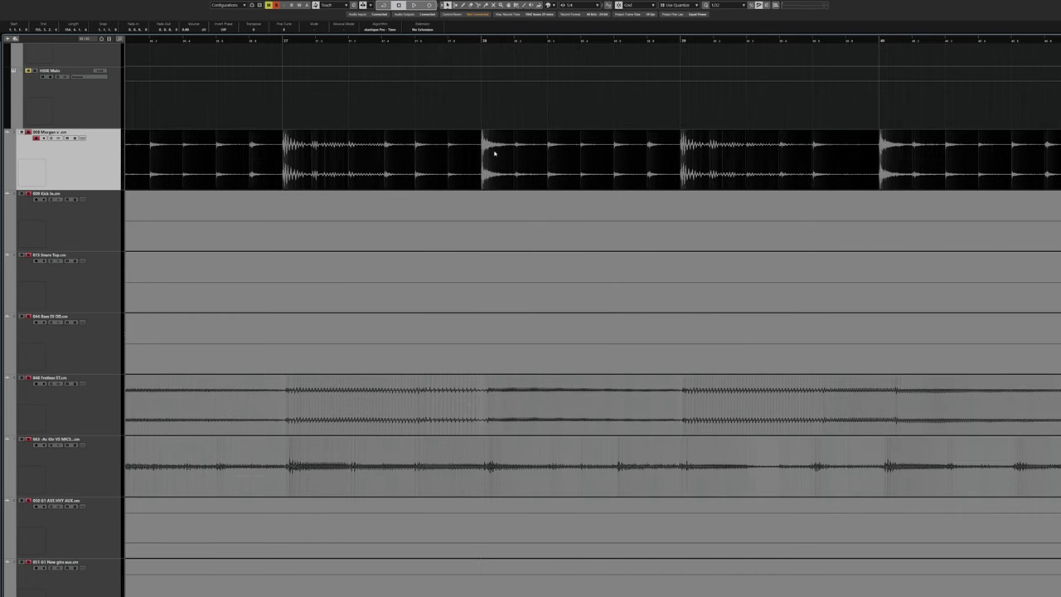
pyautogui.hscroll(3, 504, 152)
pyautogui.hscroll(3, 523, 210)
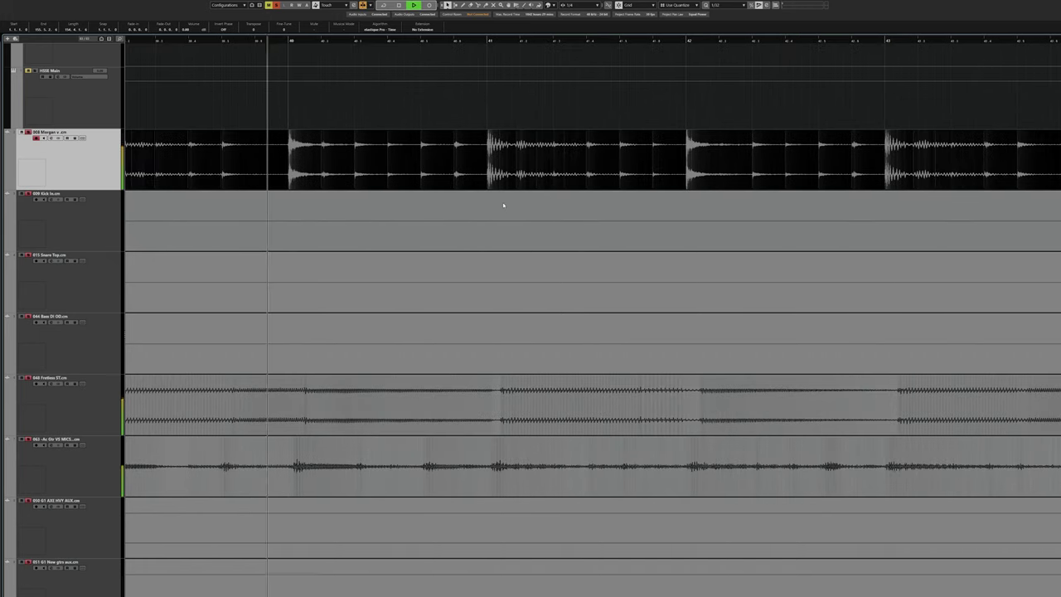
# Keep following the track 008 hits from bar 40 to bar 48 and examine them close up against the beat lines.
pyautogui.hscroll(2, 429, 179)
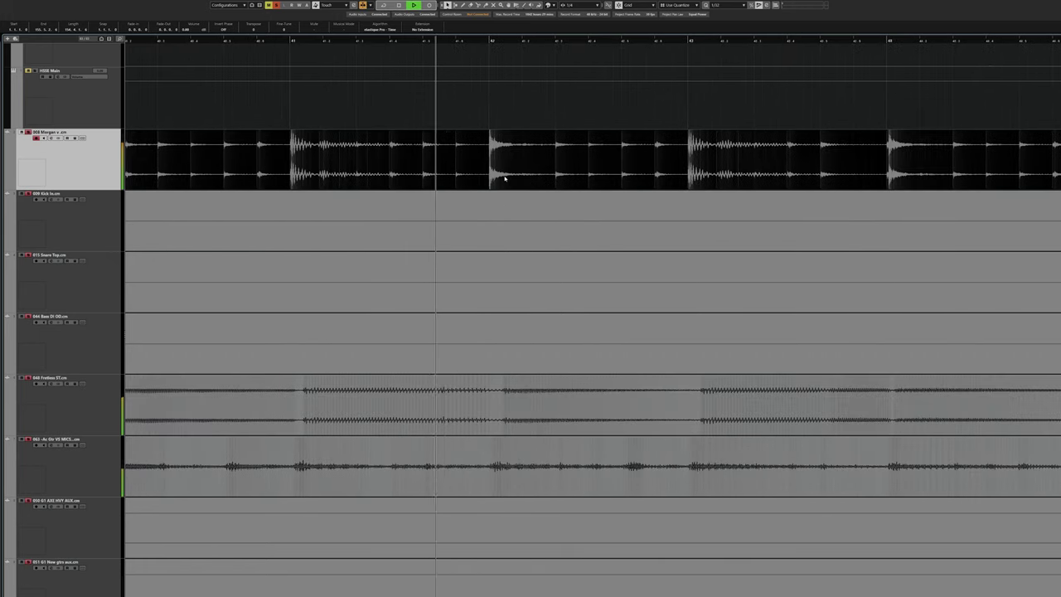
pyautogui.hscroll(4, 507, 179)
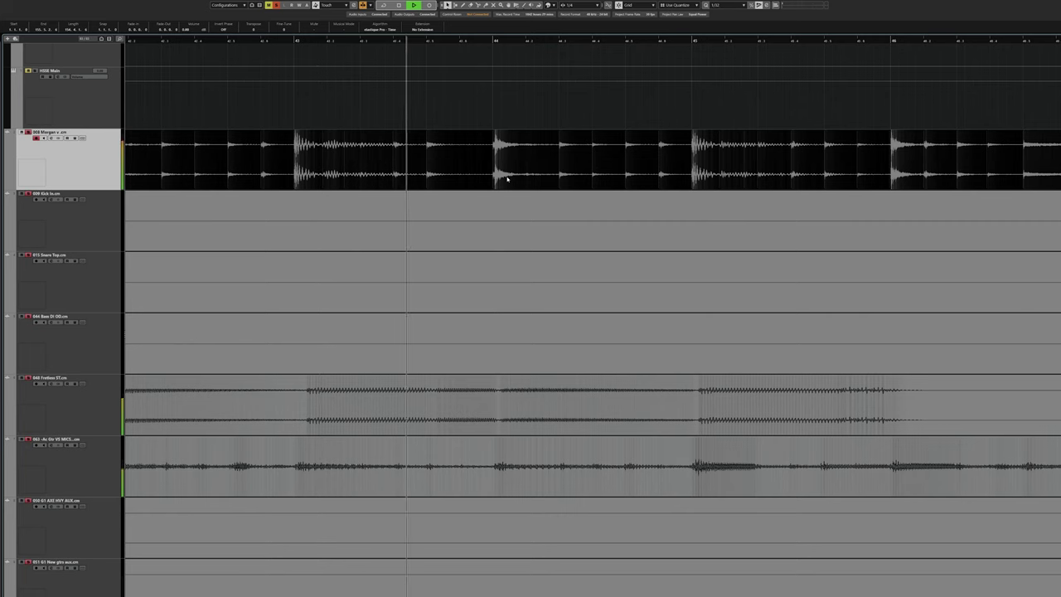
pyautogui.hscroll(2, 498, 207)
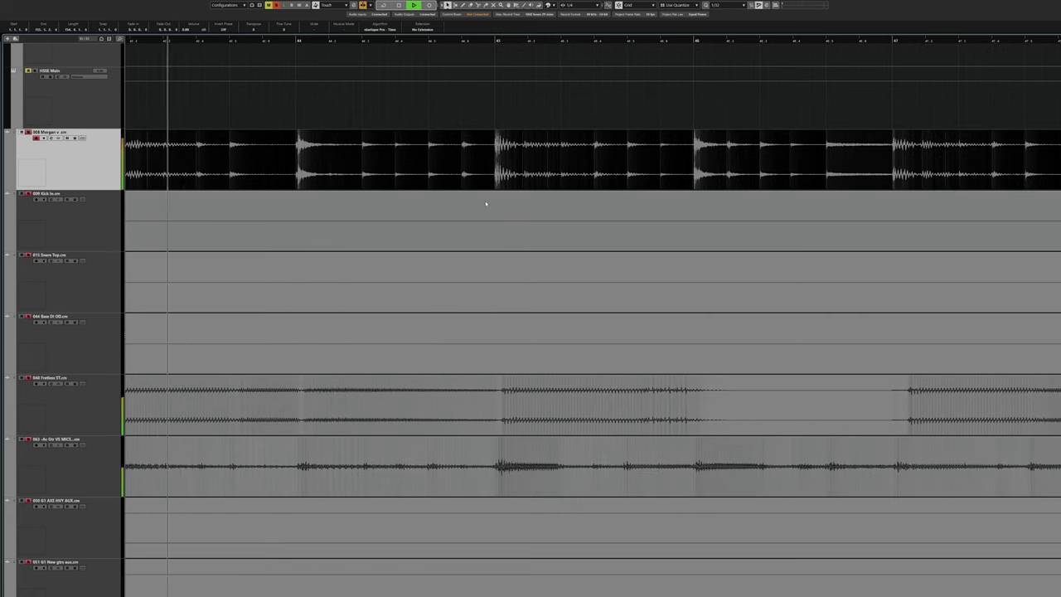
pyautogui.hscroll(2, 405, 187)
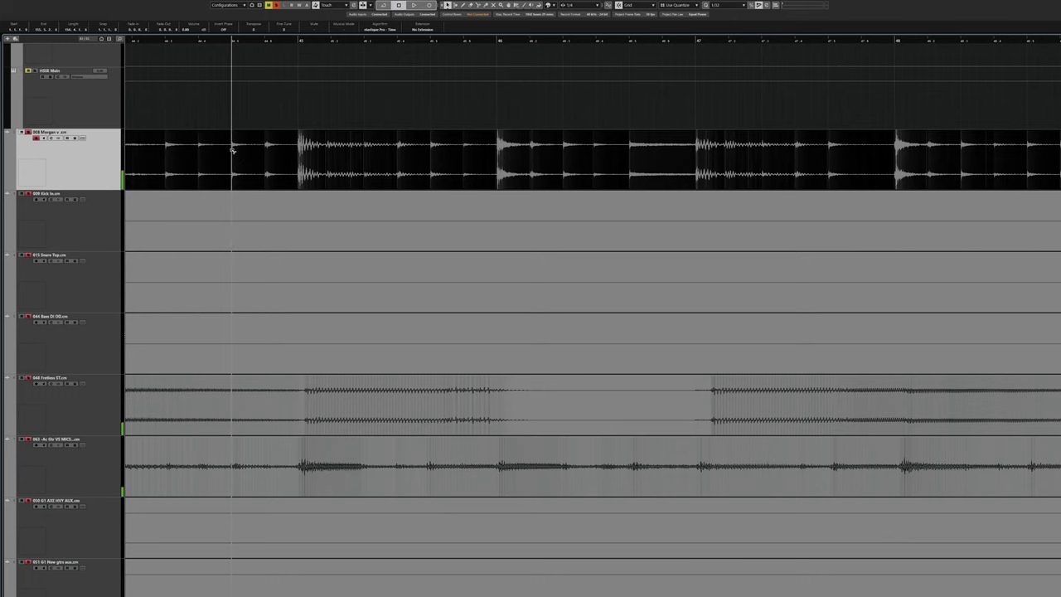
pyautogui.scroll(2, 496, 149)
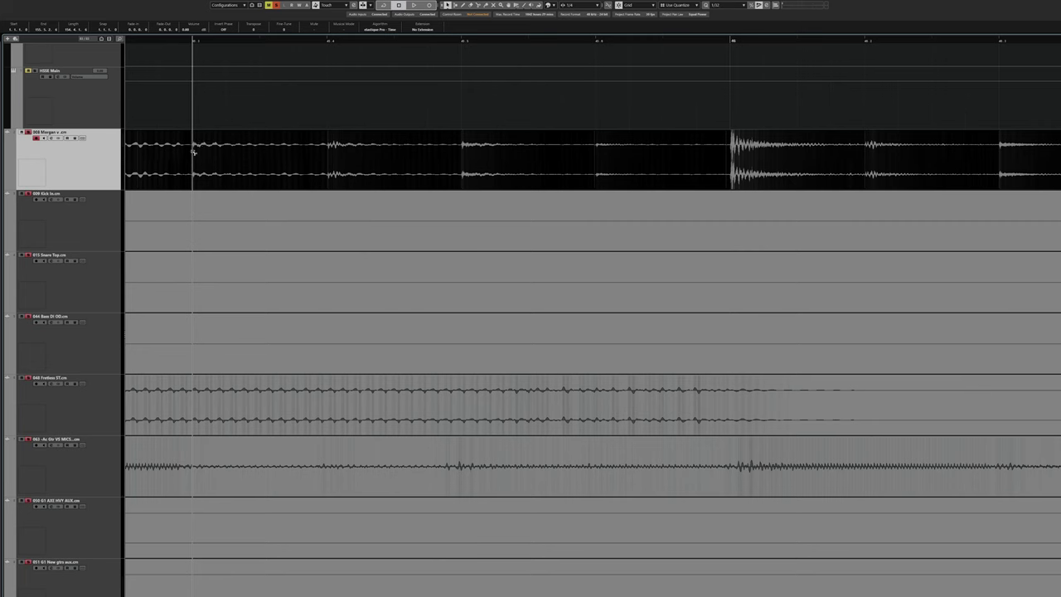
pyautogui.scroll(-4, 414, 178)
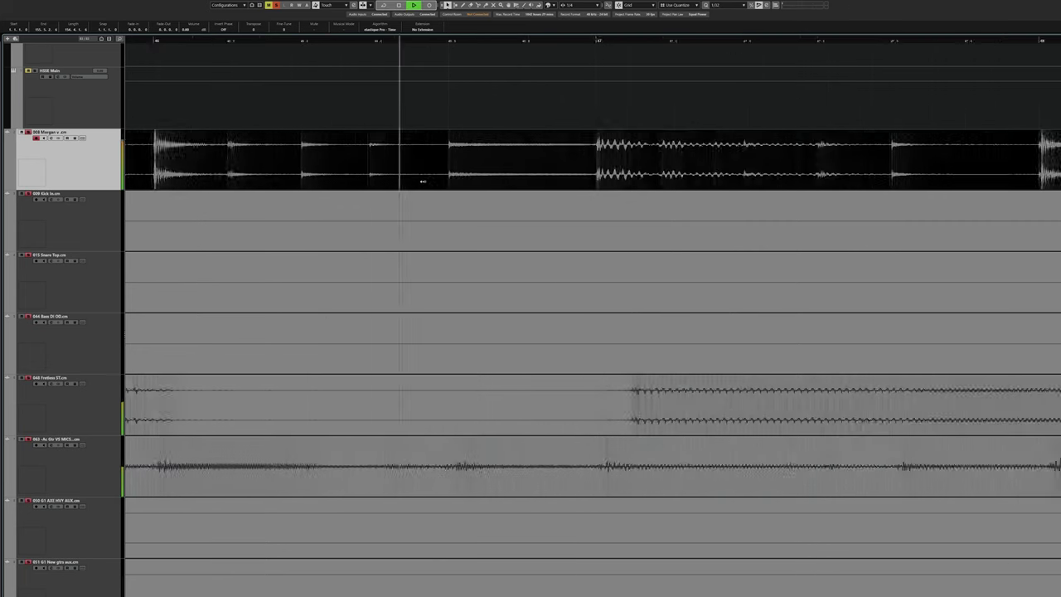
pyautogui.scroll(-2, 414, 178)
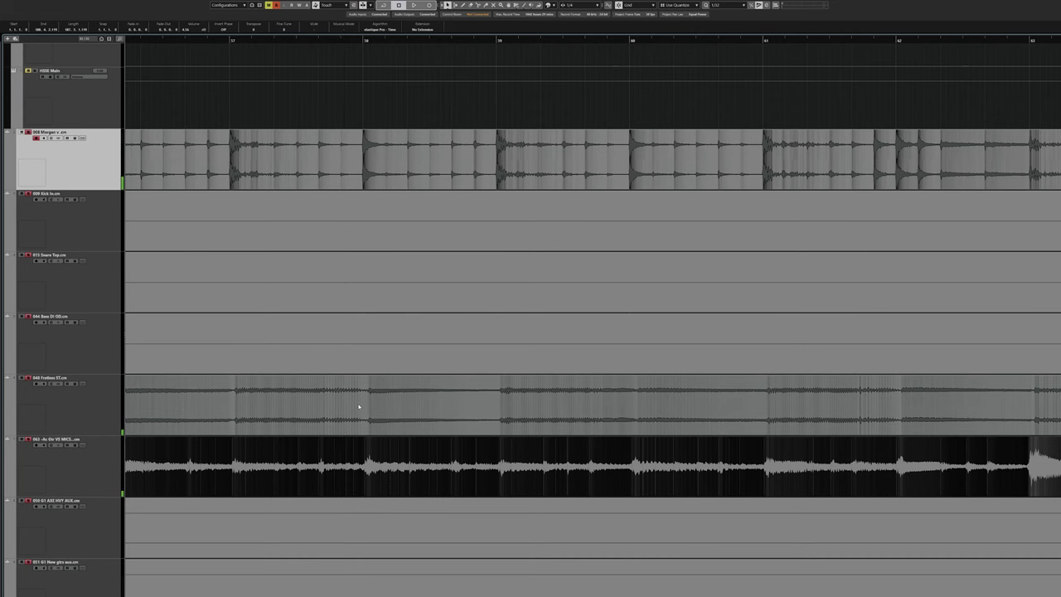
# Select the 048 Fretless recording and play it from about bar 57, comparing its note attacks with track 008 through bar 68.
pyautogui.click(224, 385)
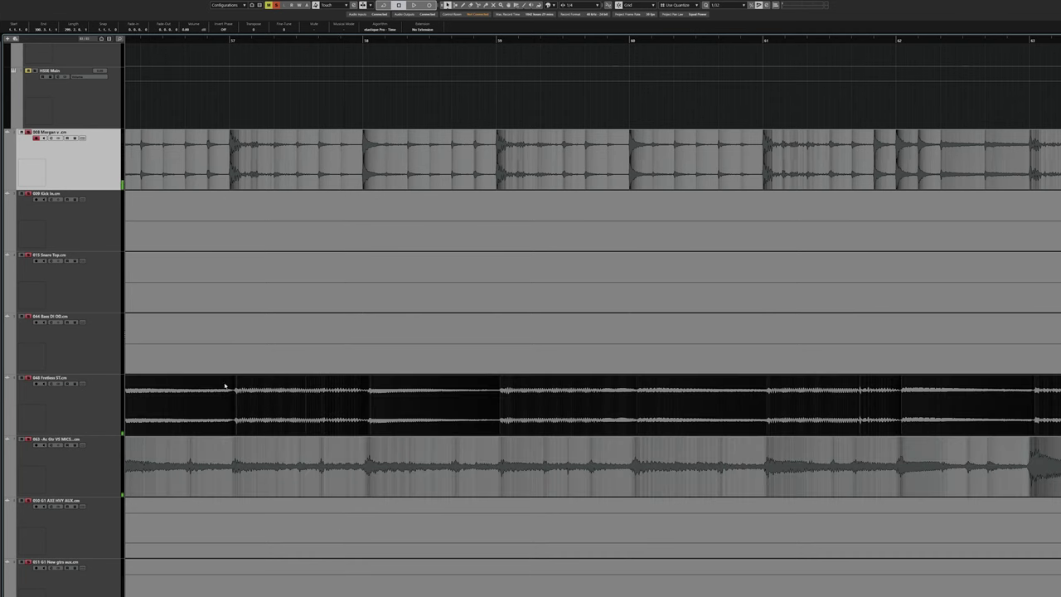
pyautogui.press('space')
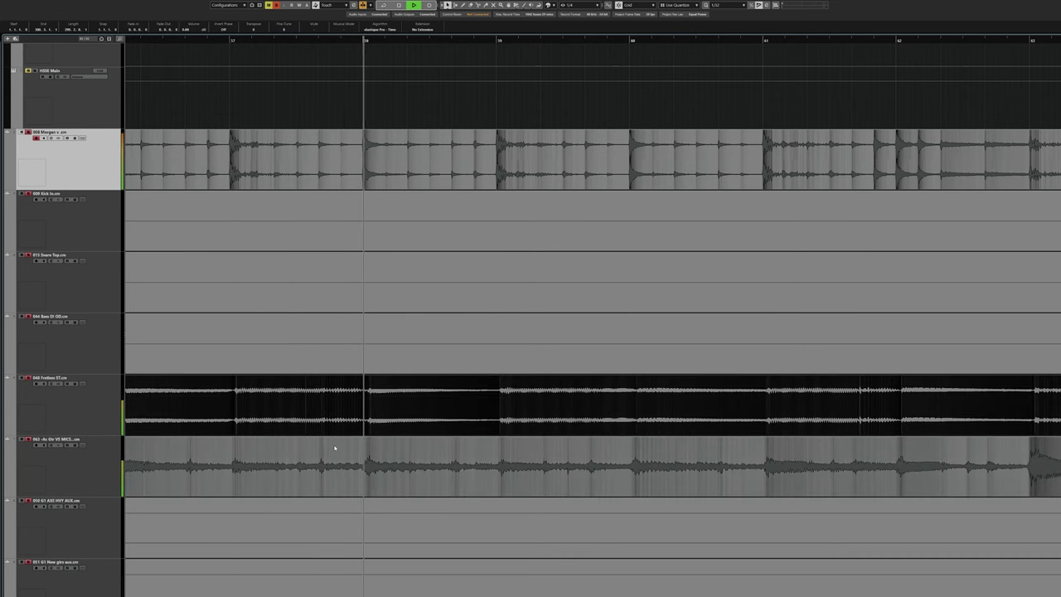
pyautogui.hscroll(1, 356, 444)
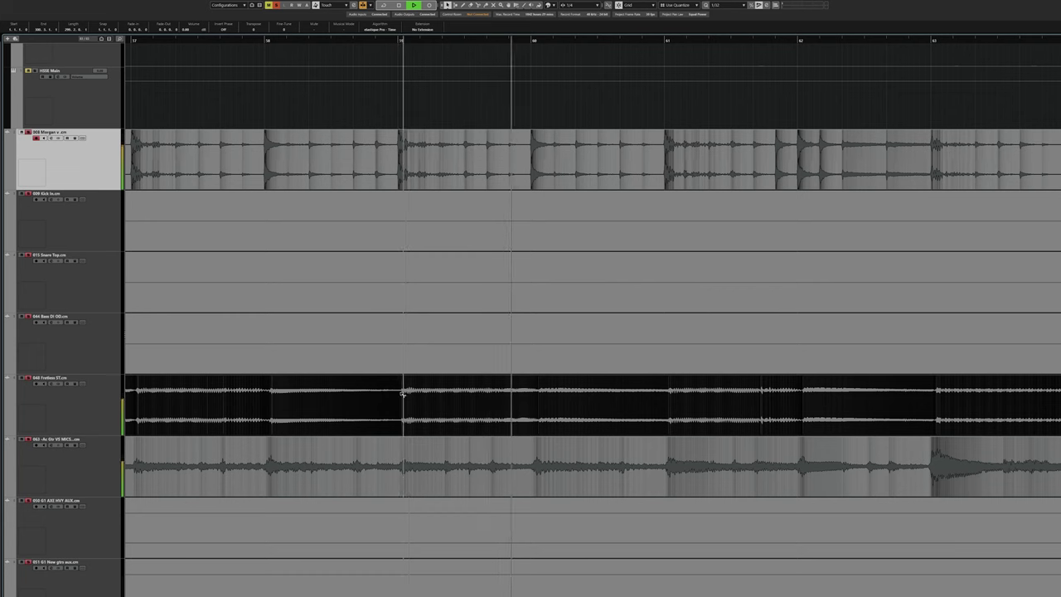
pyautogui.hscroll(2, 403, 395)
pyautogui.hscroll(6, 464, 406)
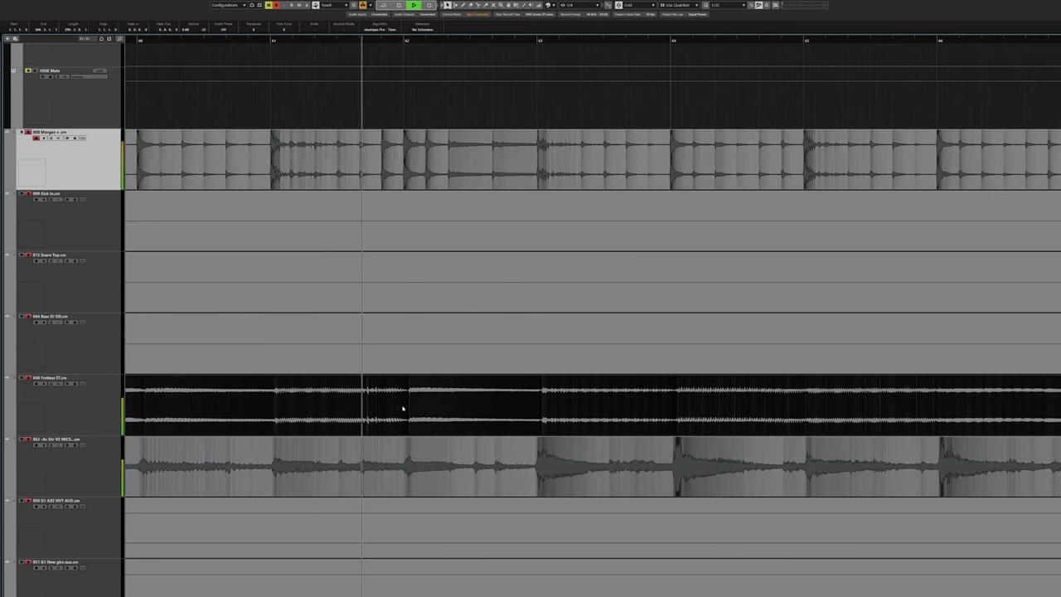
pyautogui.hscroll(6, 365, 405)
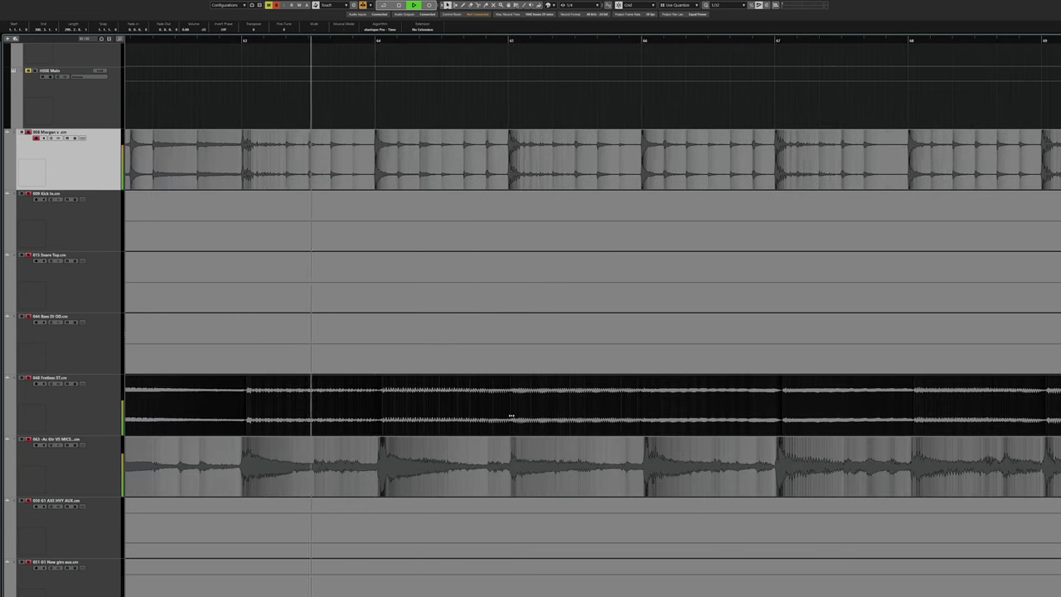
# Stop playback, go down to the chorus guitar tracks and play from their entry at bar 79.
pyautogui.scroll(-3, 539, 431)
pyautogui.hscroll(15, 526, 462)
pyautogui.press('space')
pyautogui.scroll(-8, 373, 385)
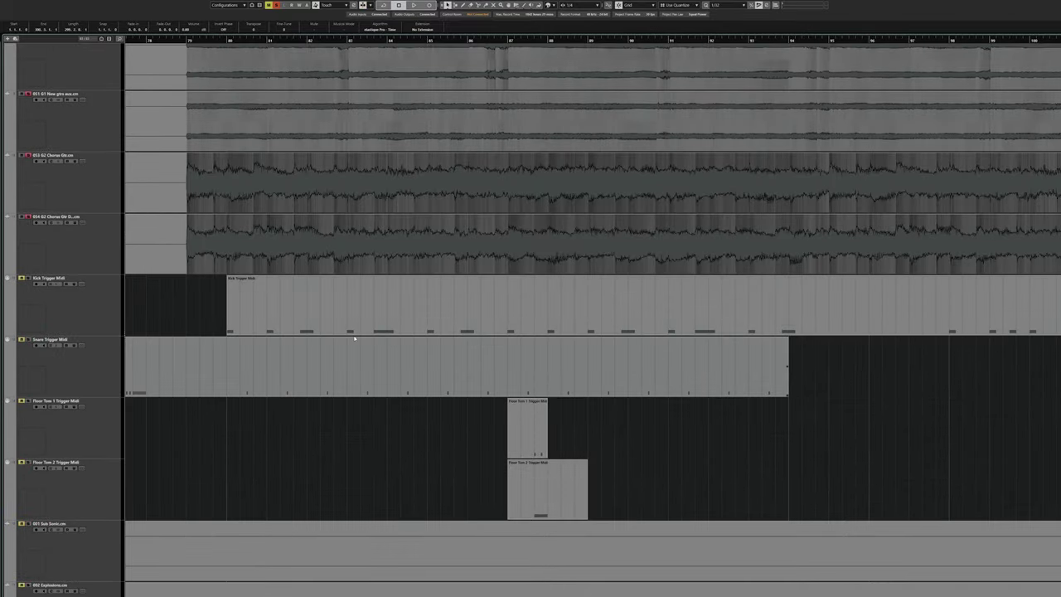
pyautogui.scroll(2, 257, 251)
pyautogui.press('space')
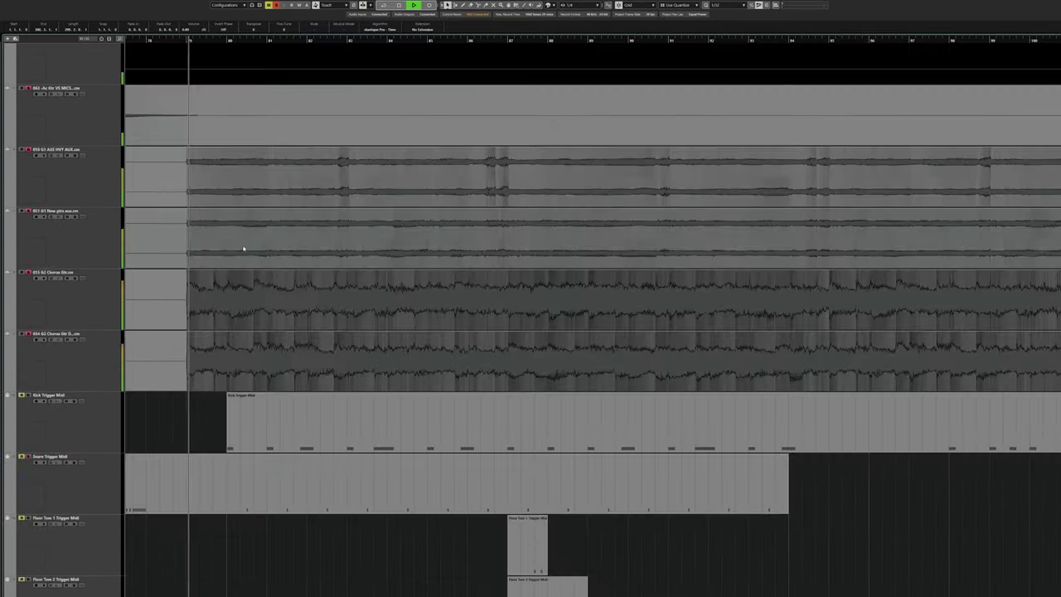
# Examine the kick, snare and 044 bass attacks against the grid from bar 80 to bar 87.
pyautogui.scroll(6, 224, 241)
pyautogui.scroll(-2, 213, 264)
pyautogui.scroll(3, 217, 273)
pyautogui.scroll(3, 216, 273)
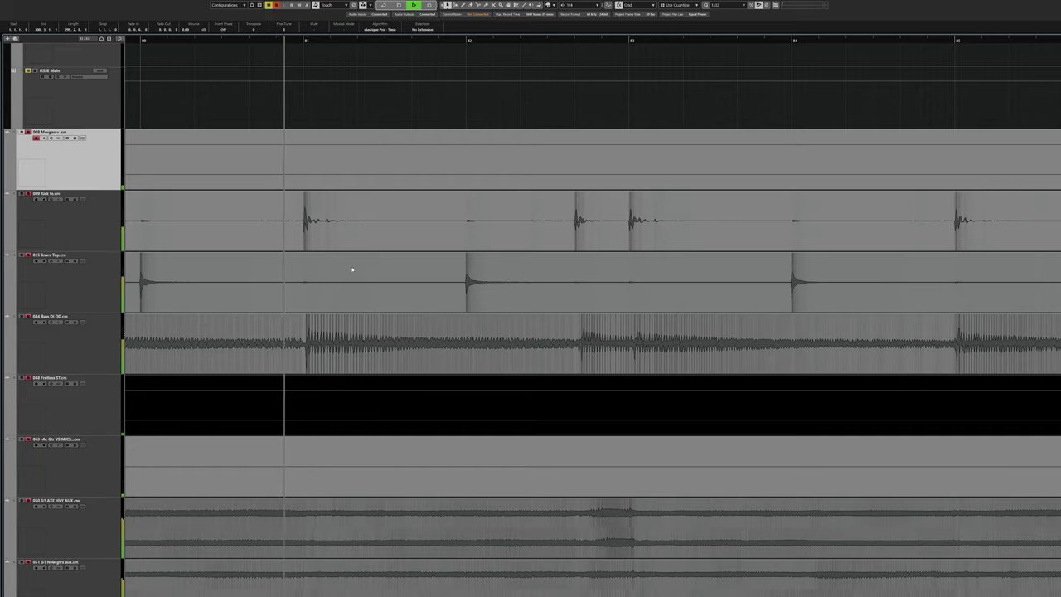
pyautogui.hscroll(2, 310, 273)
pyautogui.hscroll(6, 373, 300)
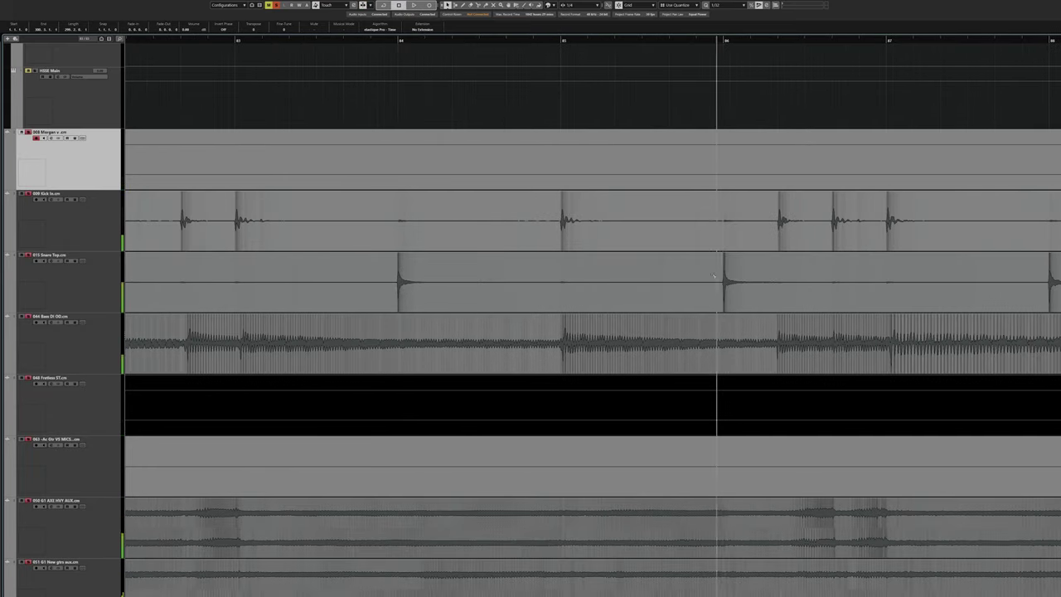
# Play from bar 160, then inspect the 044 bass and both G2 Chorus guitar recordings through bar 177.
pyautogui.hscroll(6, 398, 284)
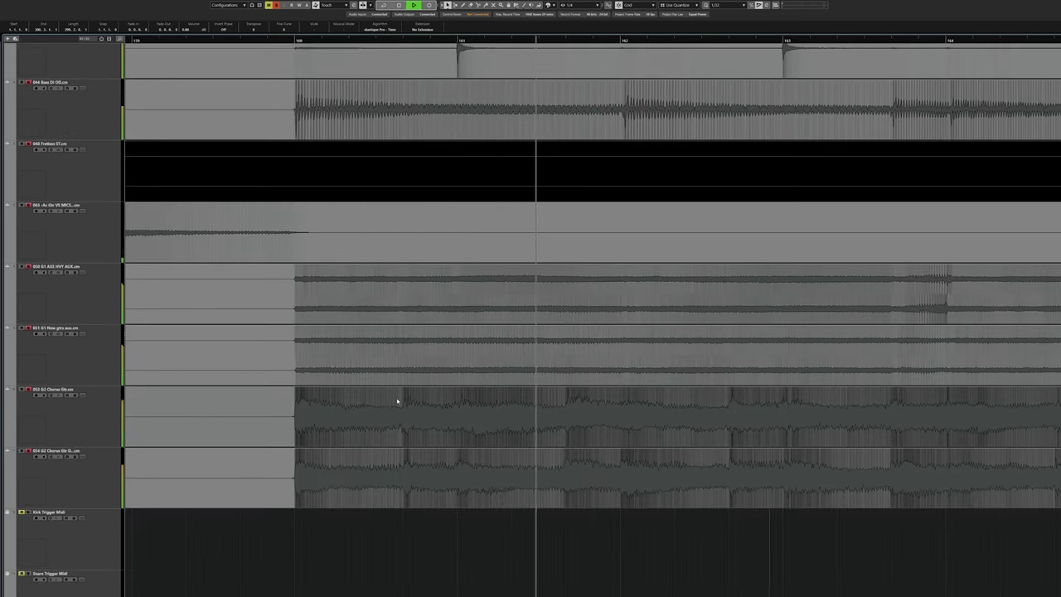
pyautogui.hscroll(2, 398, 398)
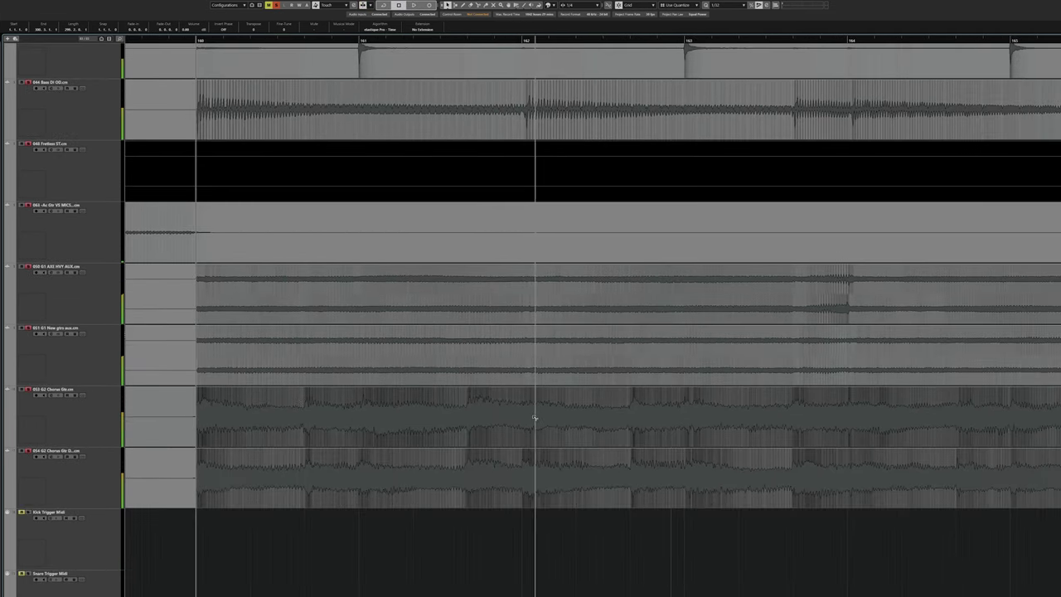
pyautogui.hscroll(14, 582, 450)
pyautogui.scroll(3, 582, 451)
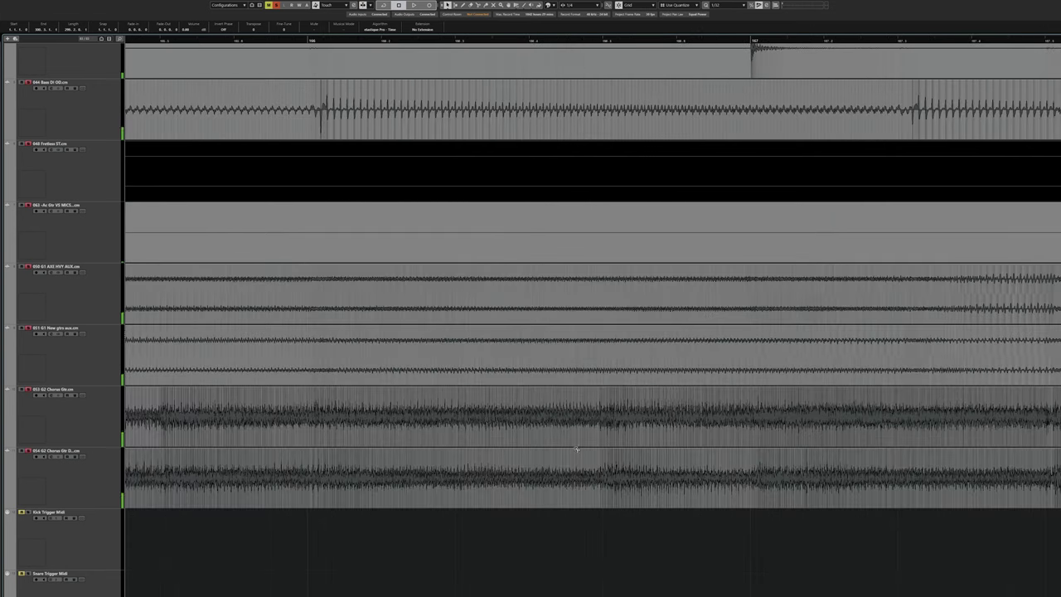
pyautogui.hscroll(15, 614, 421)
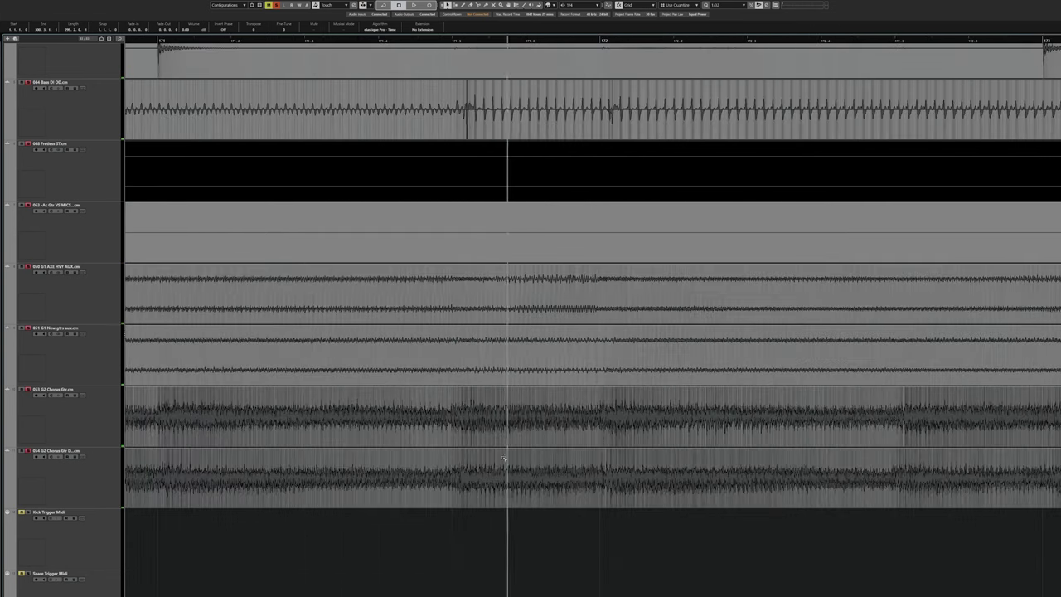
pyautogui.hscroll(15, 657, 461)
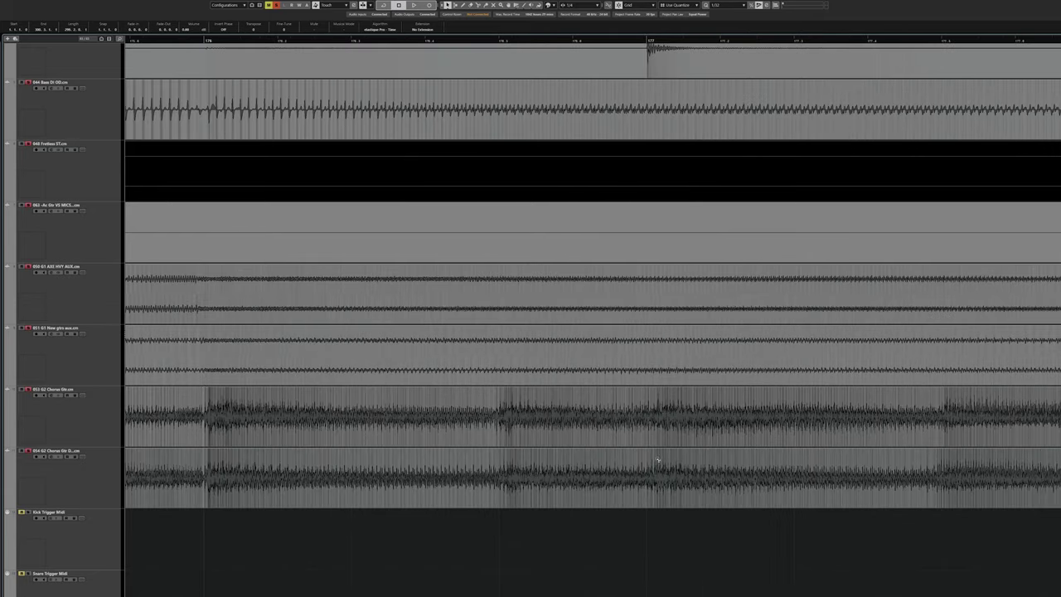
# Show the rest of the arrangement and play the last chorus from around bar 253.
pyautogui.scroll(-2, 656, 454)
pyautogui.scroll(-4, 676, 472)
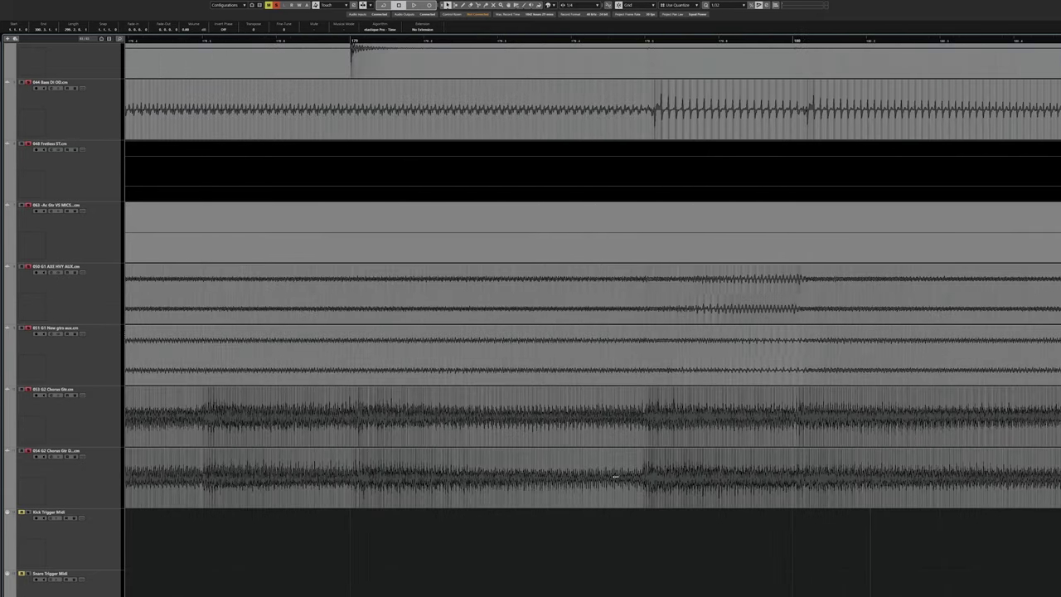
pyautogui.scroll(-8, 682, 477)
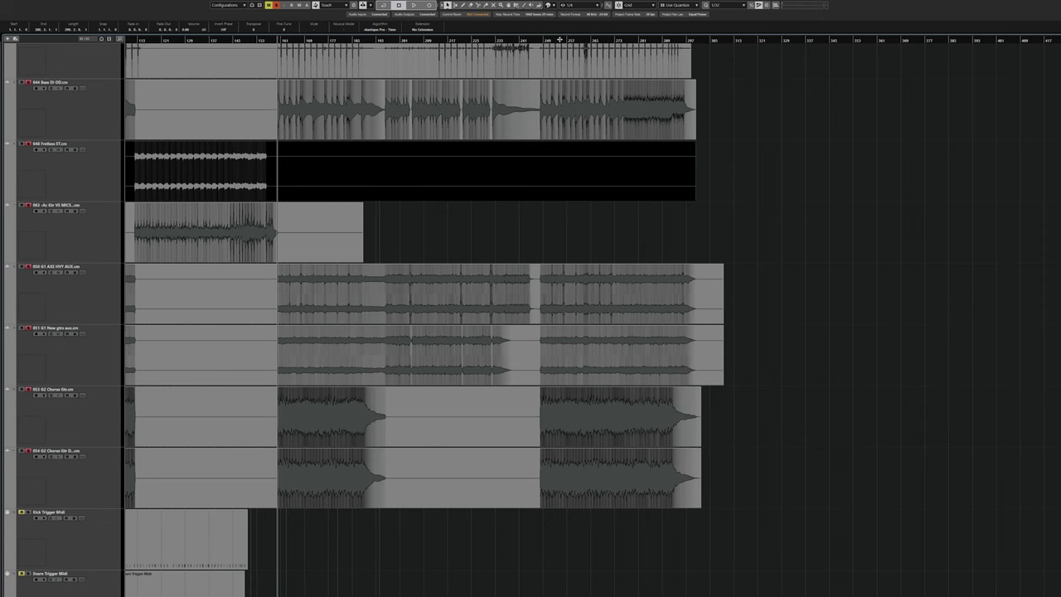
pyautogui.click(559, 39)
pyautogui.press('space')
pyautogui.scroll(3, 602, 391)
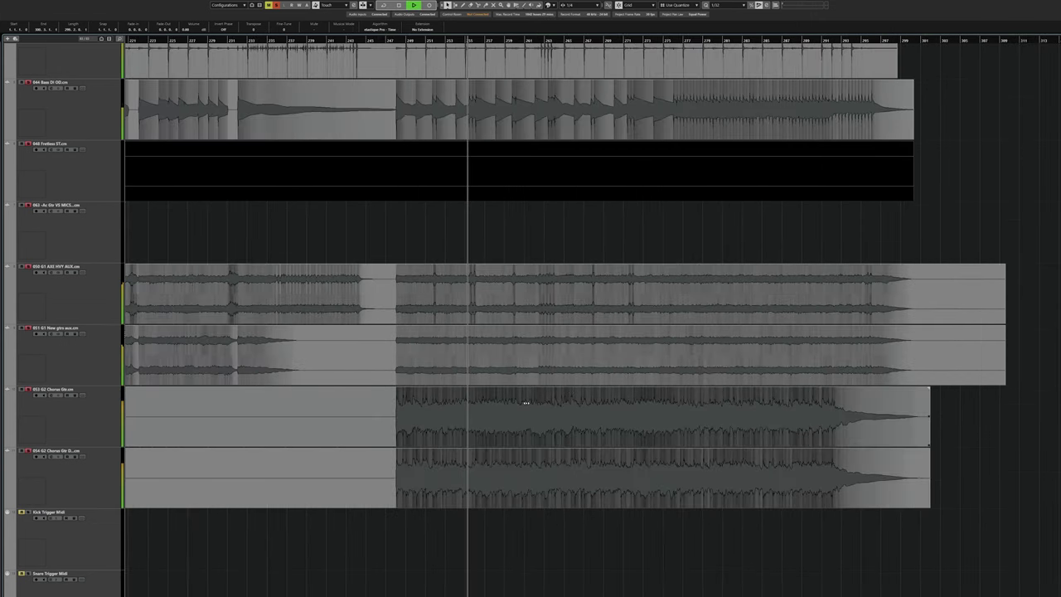
# Examine the kick, snare and 044 bass attacks against the grid from bar 265 to bar 281 of the last chorus.
pyautogui.scroll(7, 468, 381)
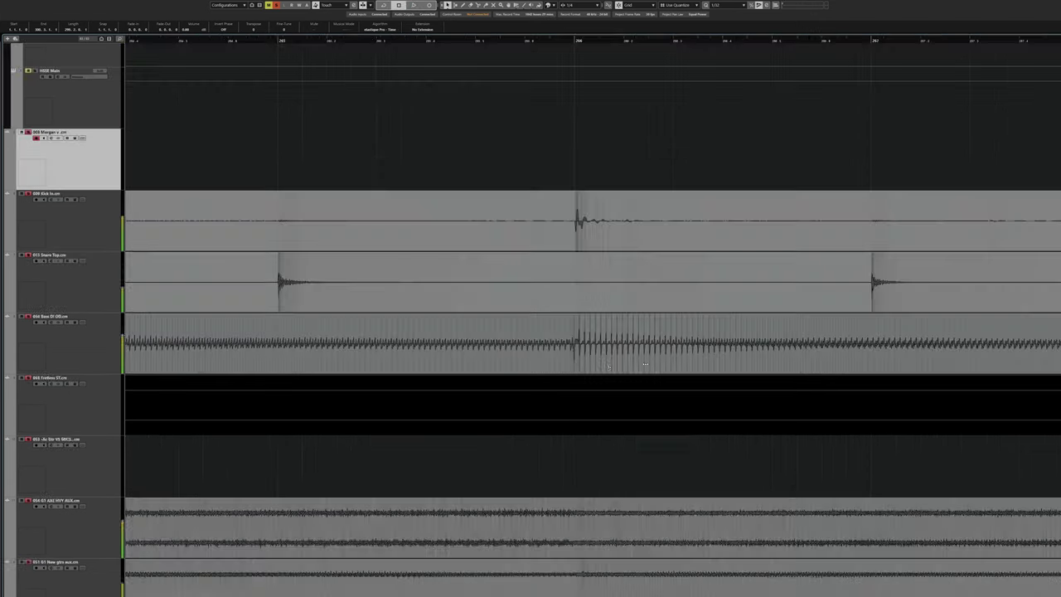
pyautogui.click(571, 354)
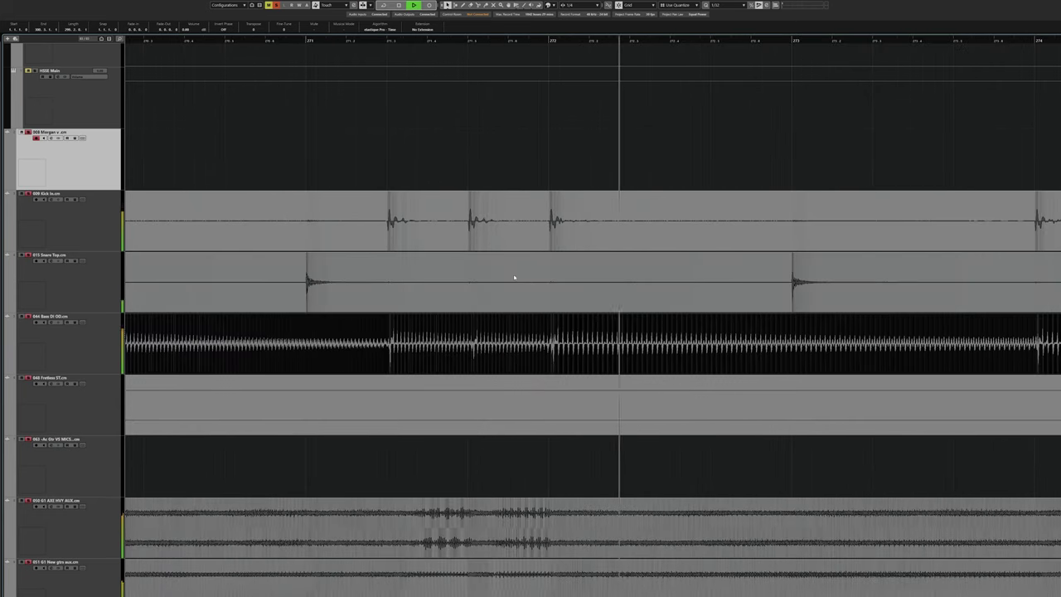
pyautogui.press('space')
pyautogui.keyDown('alt'); pyautogui.click(386, 367); pyautogui.keyUp('alt')
pyautogui.keyDown('alt'); pyautogui.click(469, 358); pyautogui.keyUp('alt')
pyautogui.keyDown('alt'); pyautogui.click(551, 359); pyautogui.keyUp('alt')
pyautogui.hscroll(5, 681, 346)
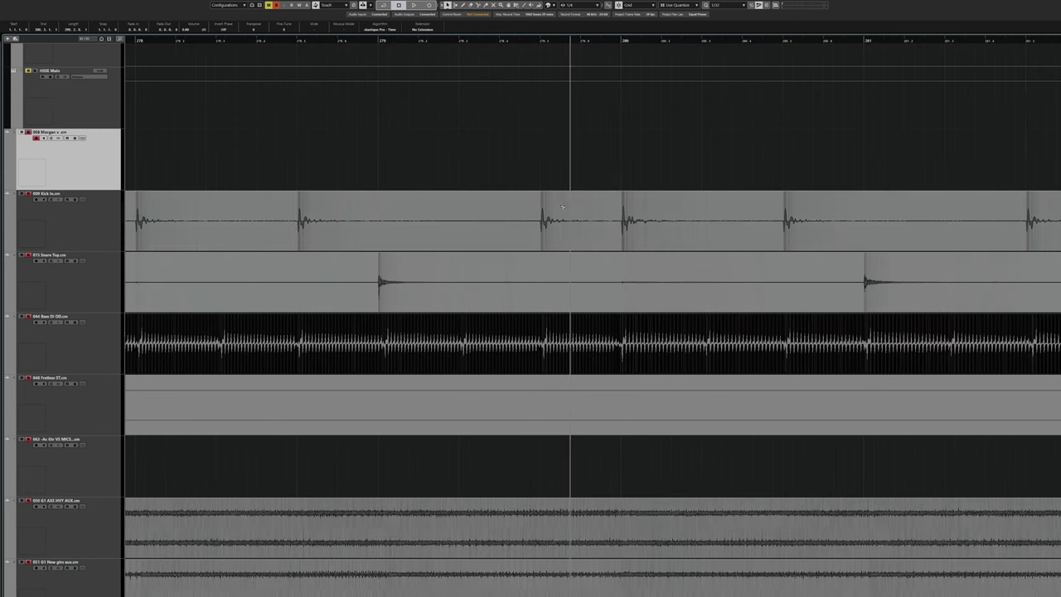
pyautogui.hscroll(5, 583, 251)
pyautogui.scroll(-10, 674, 257)
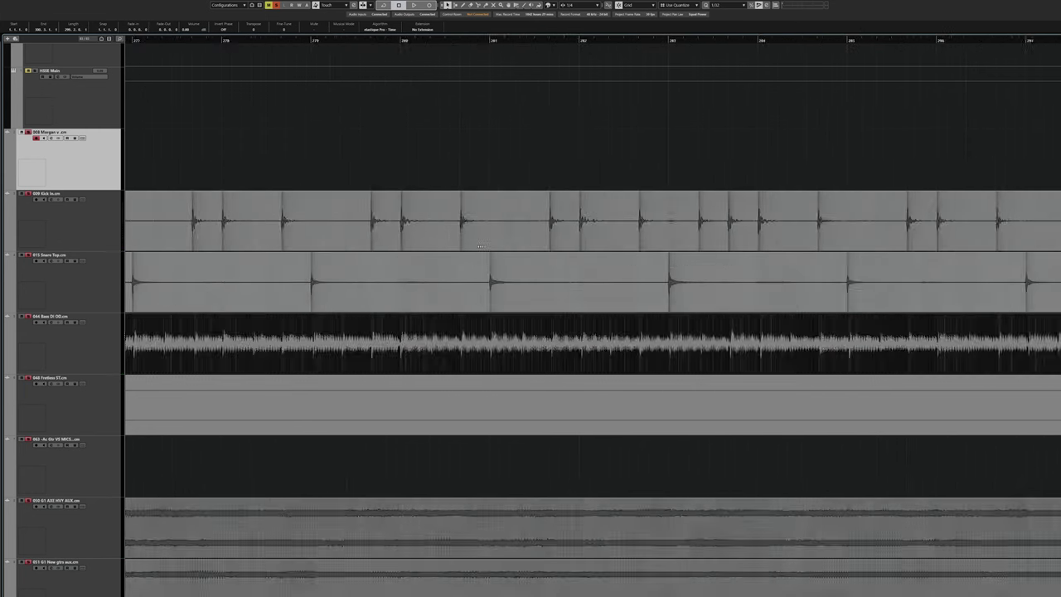
# Return to the start of the arrangement and examine the drum, bass and guitar entries from bar 21 to bar 31.
pyautogui.hscroll(-4, 689, 266)
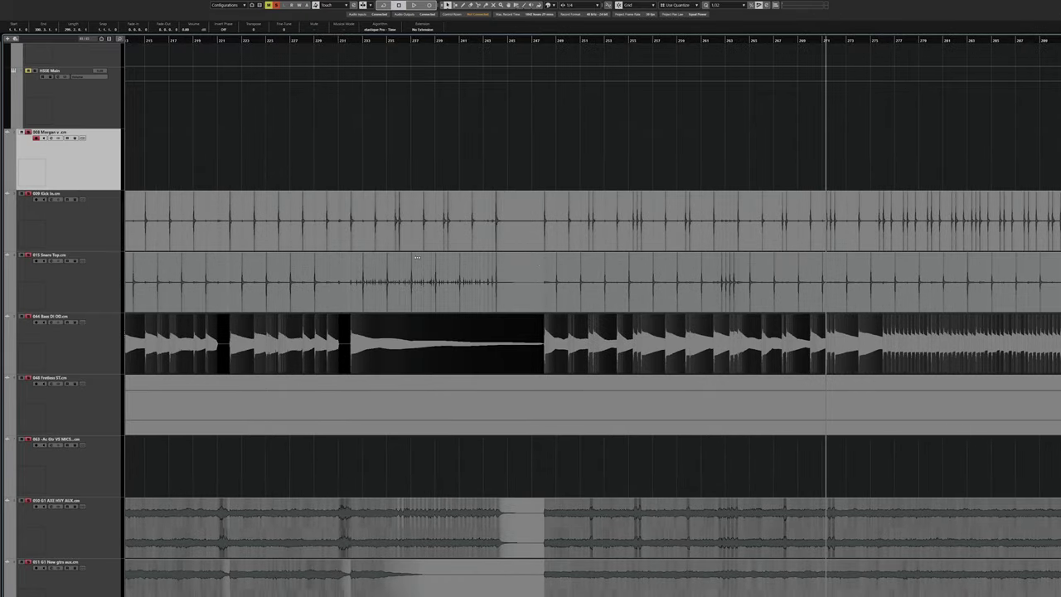
pyautogui.scroll(-5, 406, 258)
pyautogui.click(456, 122)
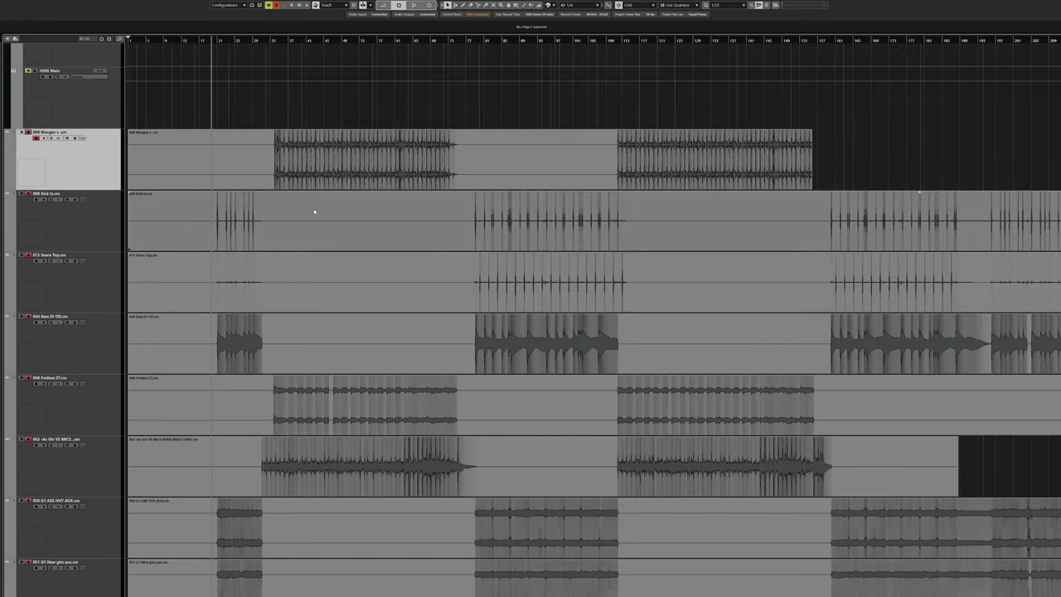
pyautogui.scroll(5, 314, 213)
pyautogui.hscroll(-5, 402, 202)
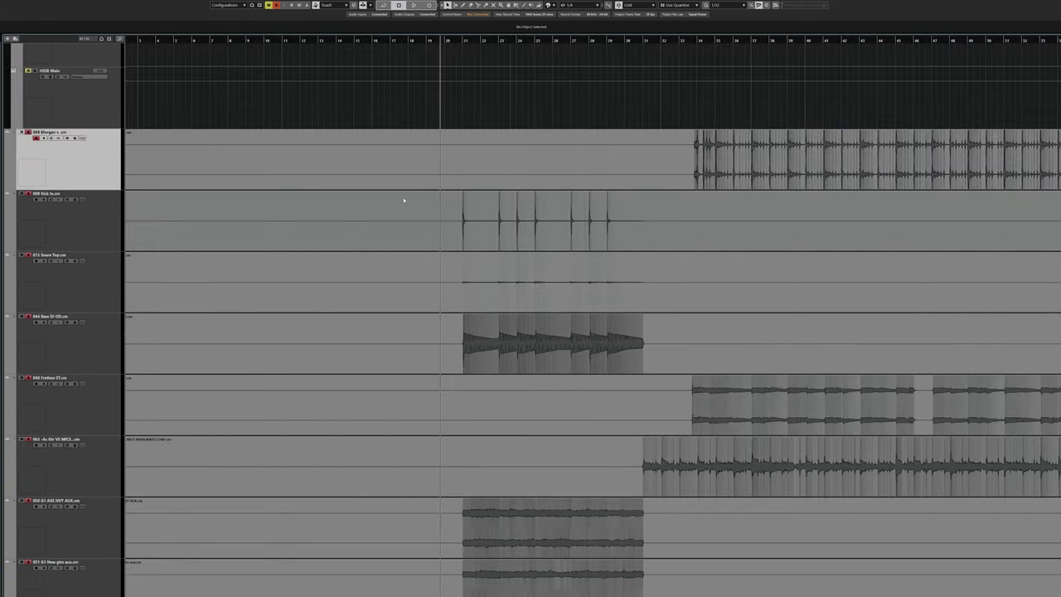
pyautogui.hscroll(1, 403, 203)
pyautogui.scroll(4, 403, 203)
pyautogui.hscroll(5, 407, 224)
pyautogui.scroll(-3, 408, 237)
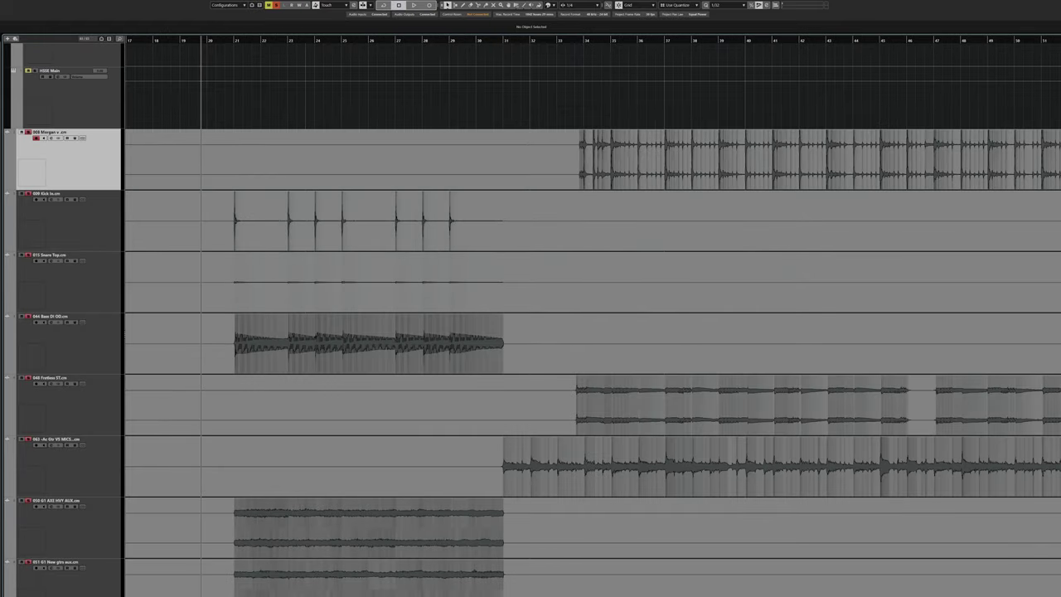
# Switch to the TierMaker list in the browser and place the inspected session's image in a tier row.
pyautogui.click(408, 596)
pyautogui.click(388, 595)
pyautogui.moveTo(320, 432); pyautogui.dragTo(554, 172)
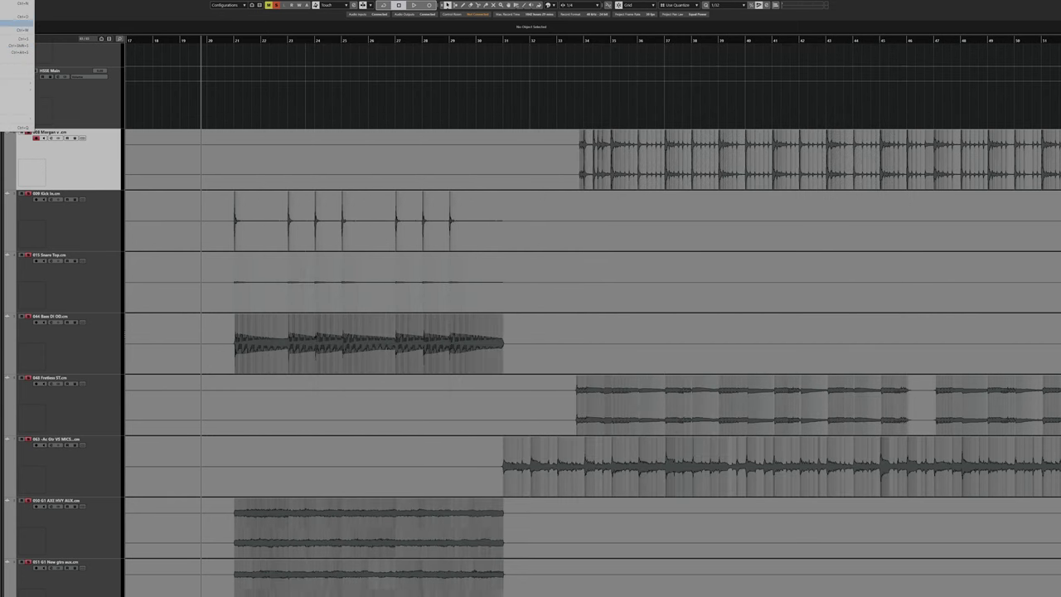
# Switch back to Cubase, open the Humanity's Last Breath project and maximize its window.
pyautogui.click(17, 17)
pyautogui.click(469, 316)
pyautogui.doubleClick(427, 459)
pyautogui.doubleClick(417, 405)
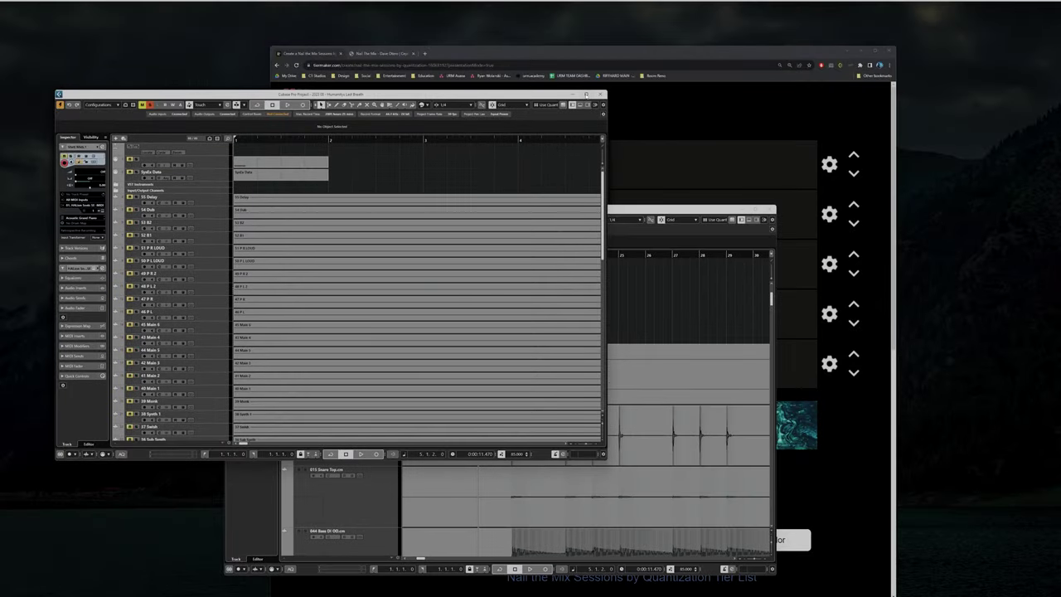
pyautogui.click(586, 94)
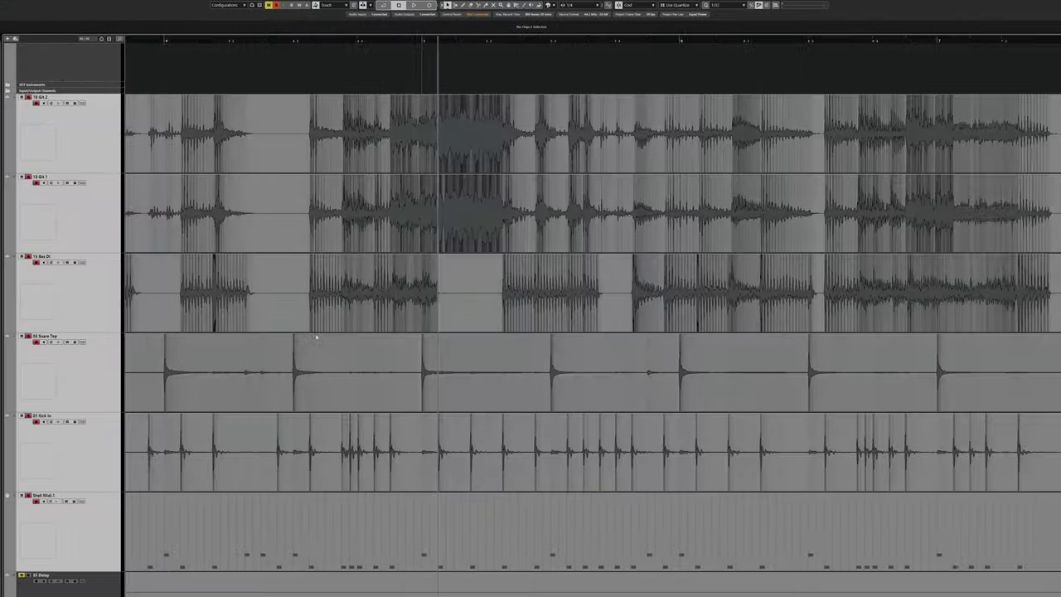
# Open the Shell Midi 1 part in the drum editor, examine its opening kick and snare notes, and start playback.
pyautogui.hscroll(-3, 317, 337)
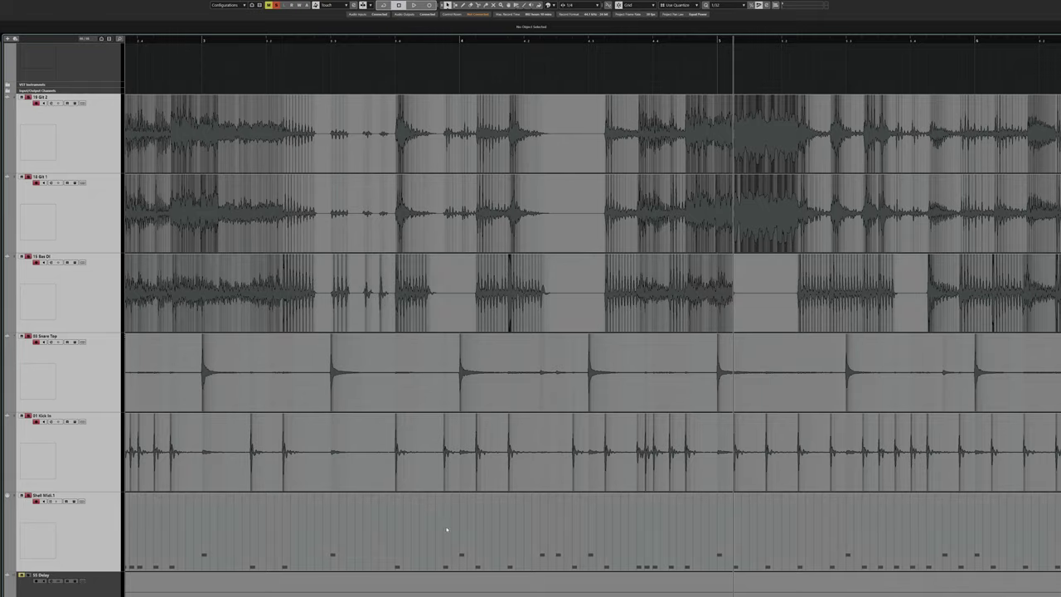
pyautogui.click(448, 528)
pyautogui.hscroll(-5, 367, 409)
pyautogui.doubleClick(465, 514)
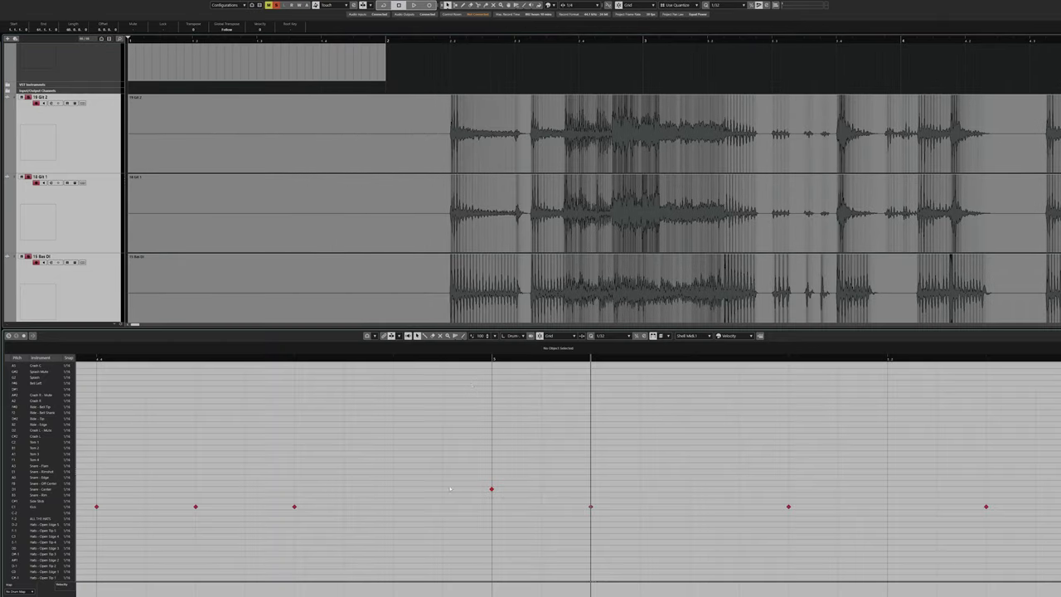
pyautogui.hscroll(5, 461, 490)
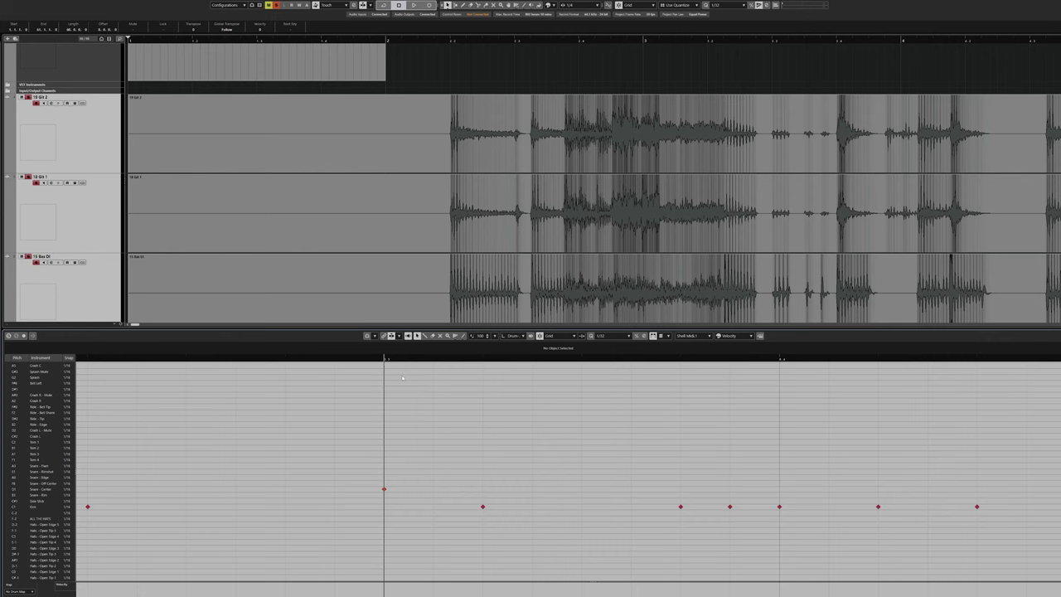
pyautogui.press('space')
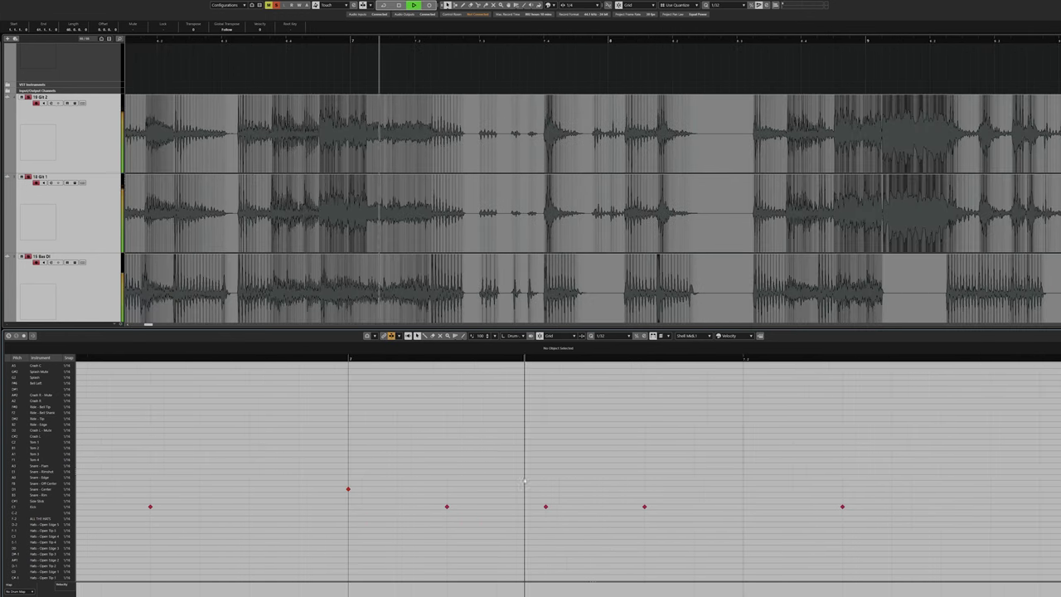
# Compare the Snare Top and Kick In recordings with the MIDI notes from bar 6 to bar 9, and stop playback.
pyautogui.scroll(-5, 284, 220)
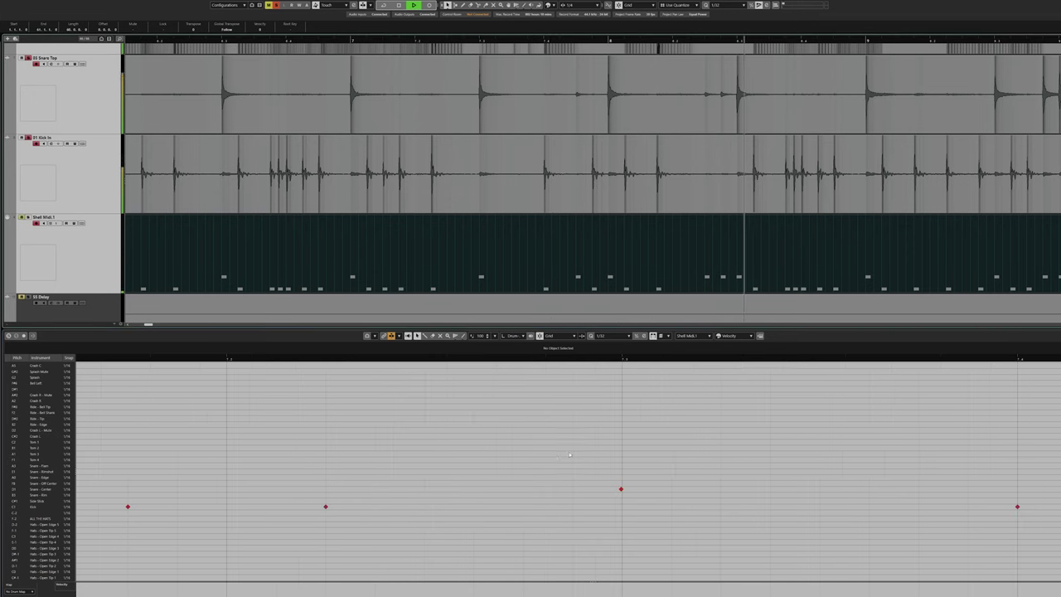
pyautogui.scroll(-3, 751, 239)
pyautogui.scroll(-5, 658, 479)
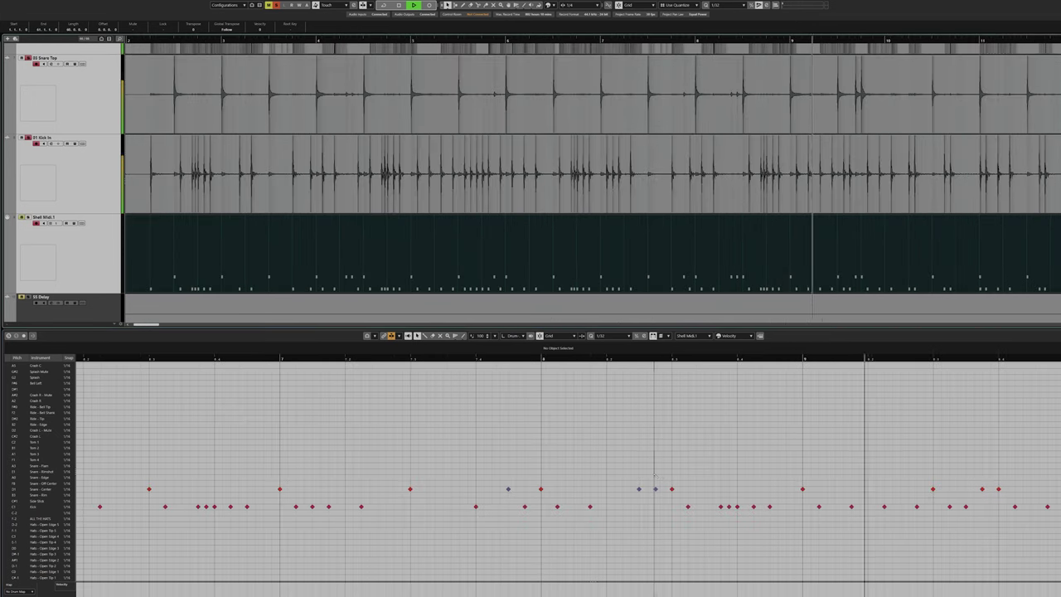
pyautogui.scroll(2, 664, 489)
pyautogui.scroll(2, 672, 514)
pyautogui.press('space')
pyautogui.scroll(4, 674, 524)
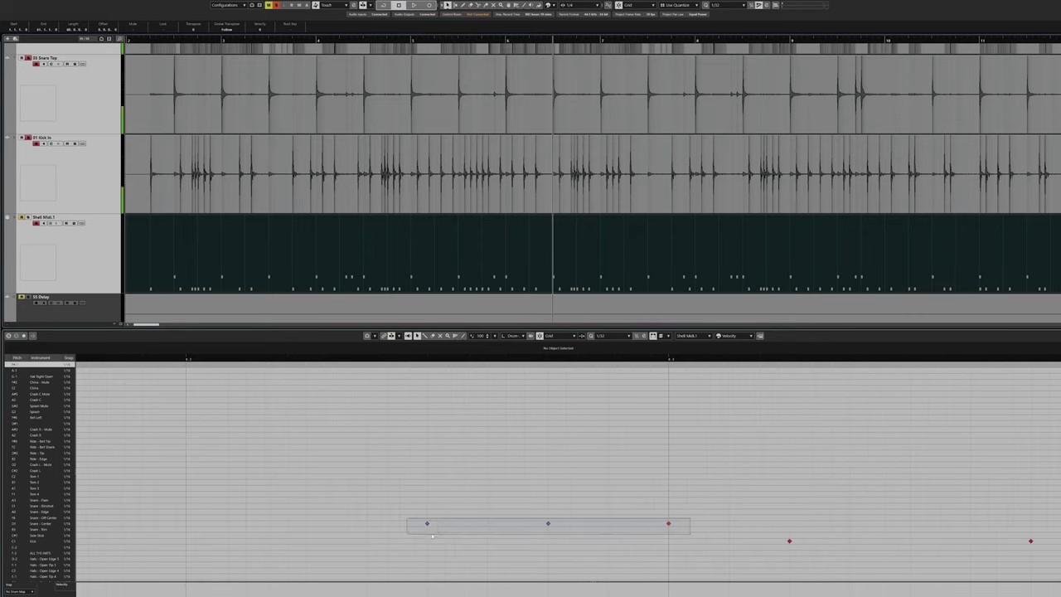
# Marquee the three closely spaced snare notes leading into bar 8 beat 3, and examine the spacing of the following notes.
pyautogui.moveTo(432, 537); pyautogui.dragTo(445, 538)
pyautogui.hscroll(3, 663, 543)
pyautogui.scroll(-2, 671, 547)
pyautogui.hscroll(4, 695, 554)
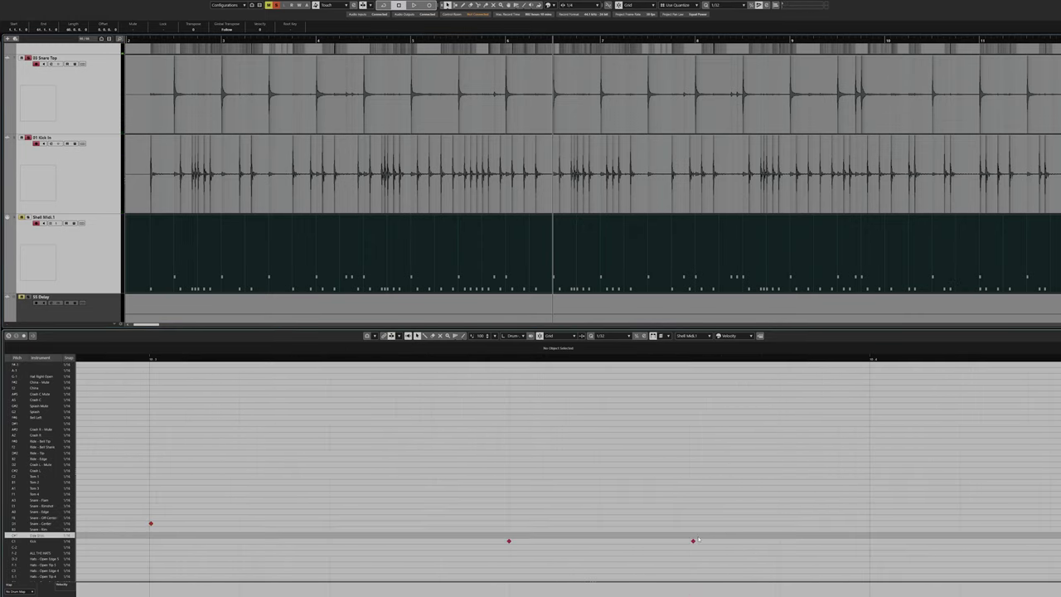
pyautogui.moveTo(676, 559); pyautogui.dragTo(676, 560)
# Select the 01 Kick In recording and play bar 9 up close to compare its hits with the snare and MIDI.
pyautogui.click(466, 147)
pyautogui.hscroll(4, 467, 147)
pyautogui.scroll(8, 466, 147)
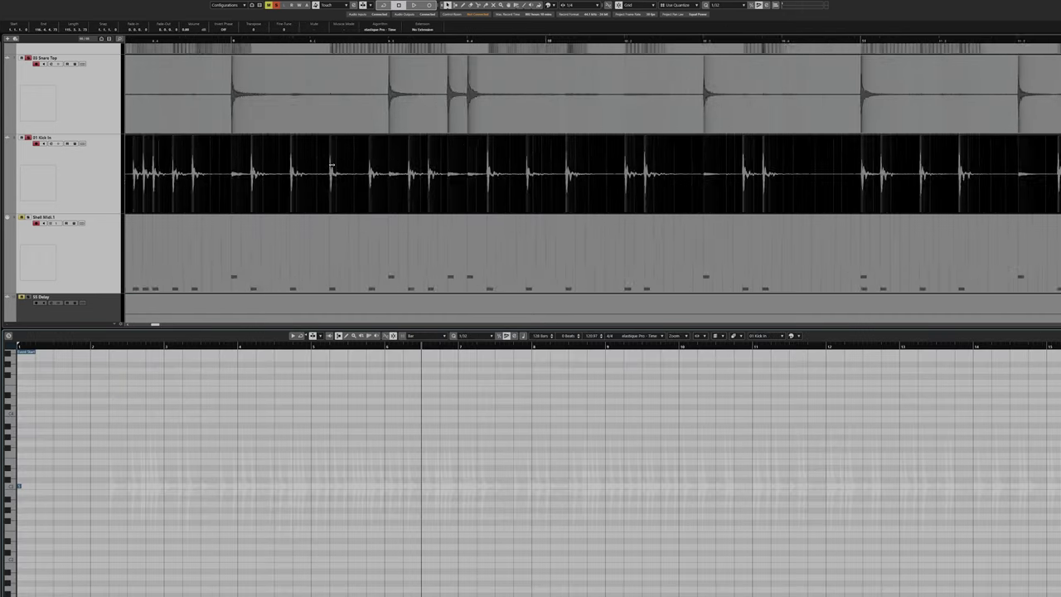
pyautogui.press('space')
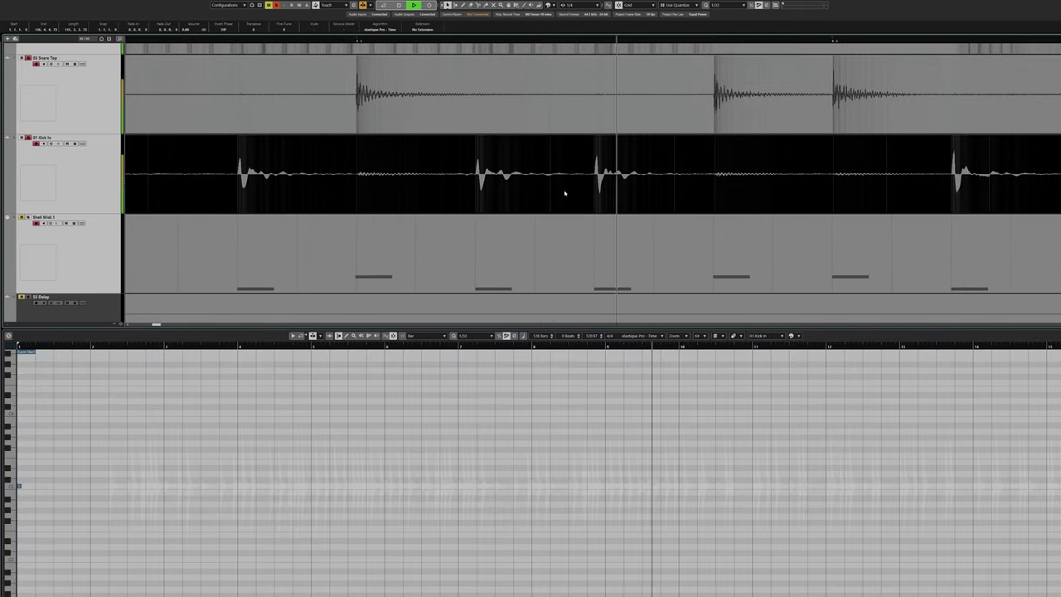
pyautogui.scroll(4, 573, 195)
pyautogui.press('space')
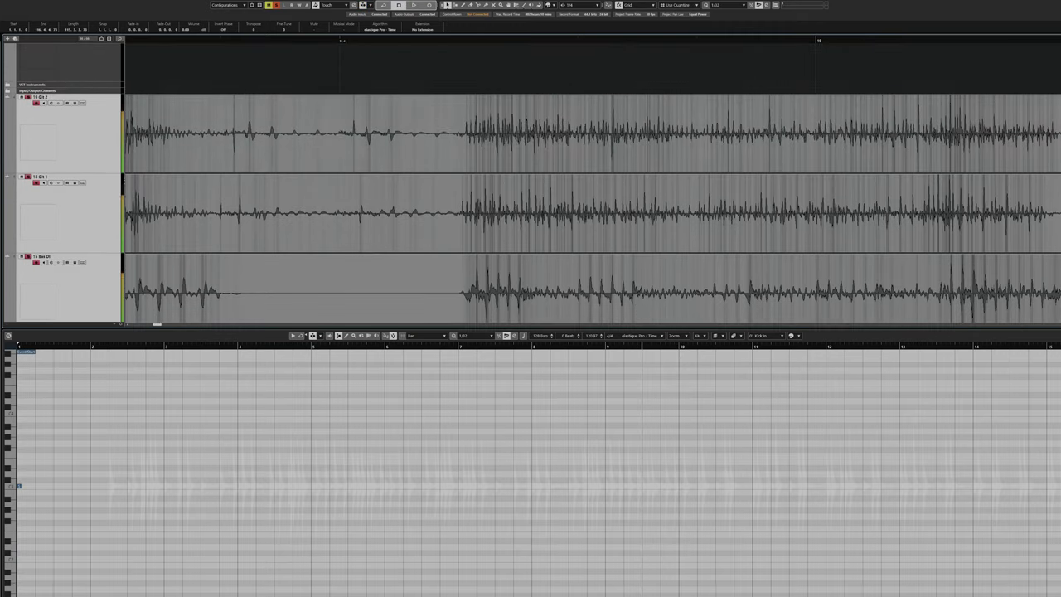
# Close the lower editor and compare the guitar, bass and kick attacks from just after bar 8 beat 3.
pyautogui.hotkey('ctrl', 'alt', 'e')
pyautogui.hscroll(-3, 455, 246)
pyautogui.scroll(-2, 457, 247)
pyautogui.scroll(-1, 490, 259)
pyautogui.hscroll(-8, 322, 240)
pyautogui.click(545, 40)
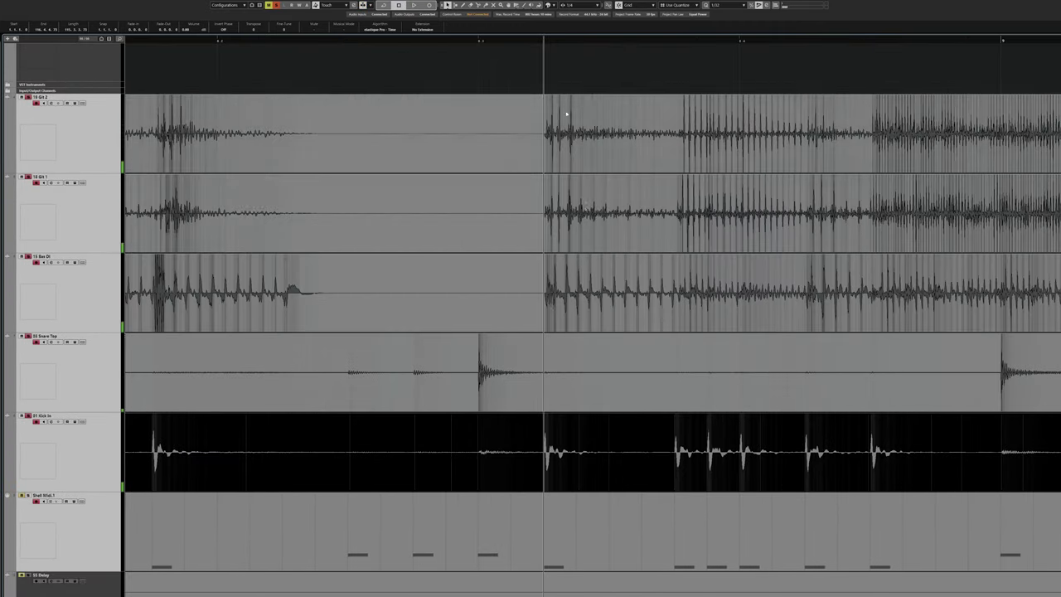
pyautogui.hscroll(2, 599, 180)
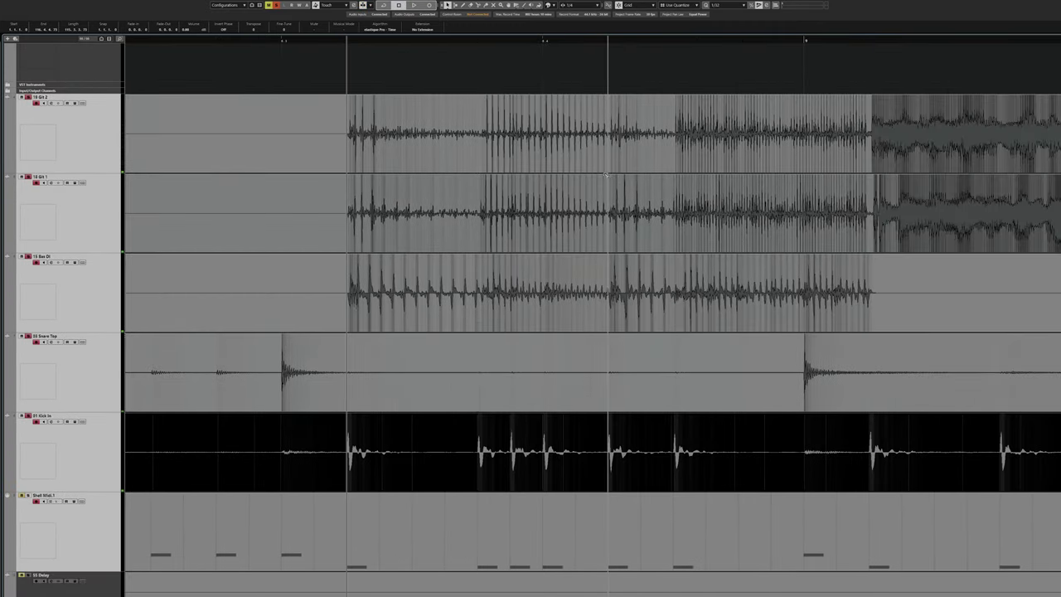
# Play bar 9 into bar 10 and check both guitars and the bass DI against the kick hits.
pyautogui.click(881, 171)
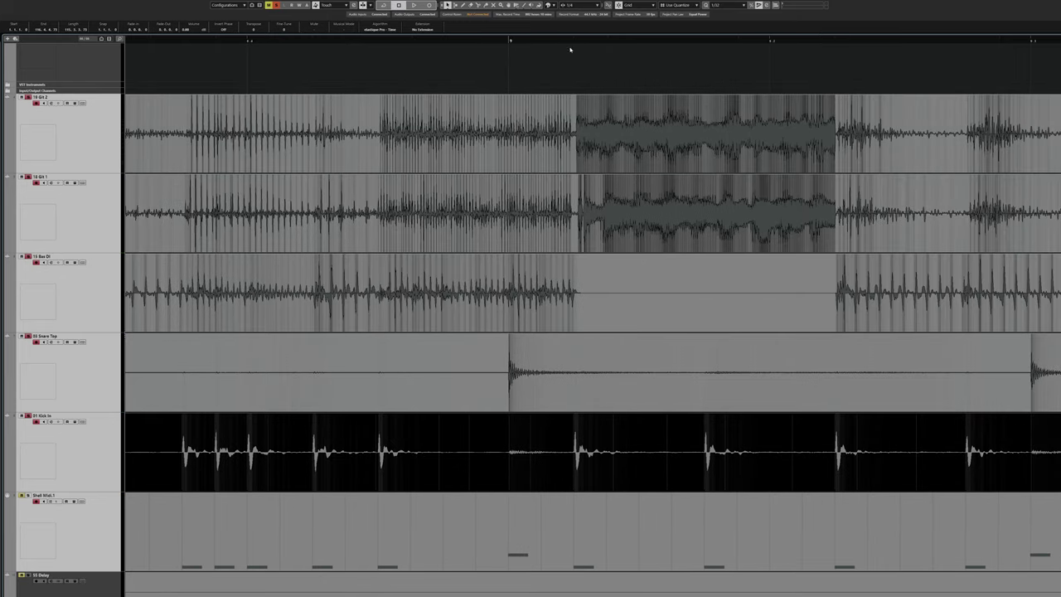
pyautogui.press('space')
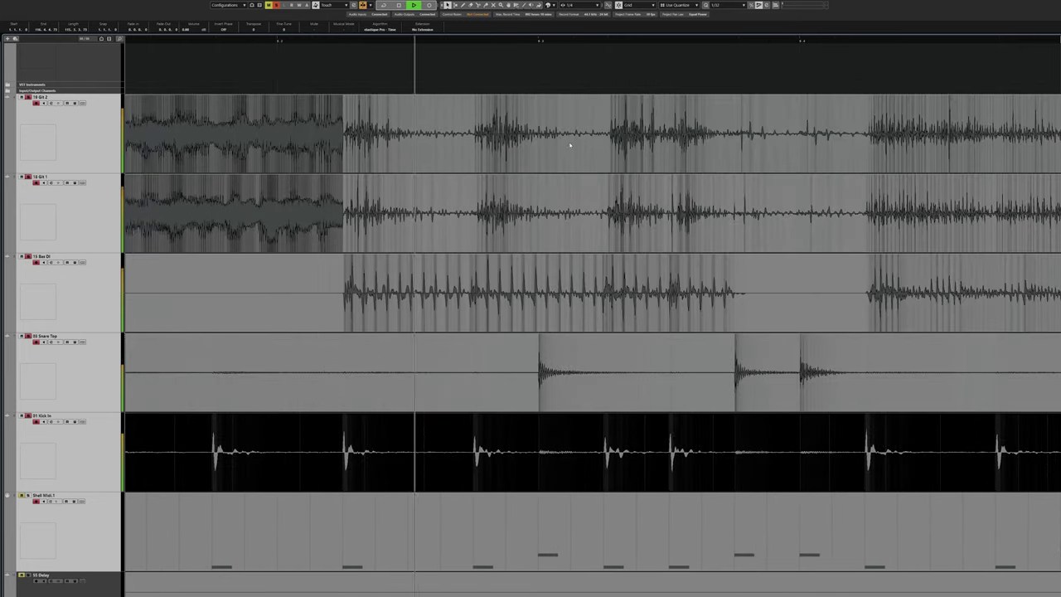
pyautogui.press('space')
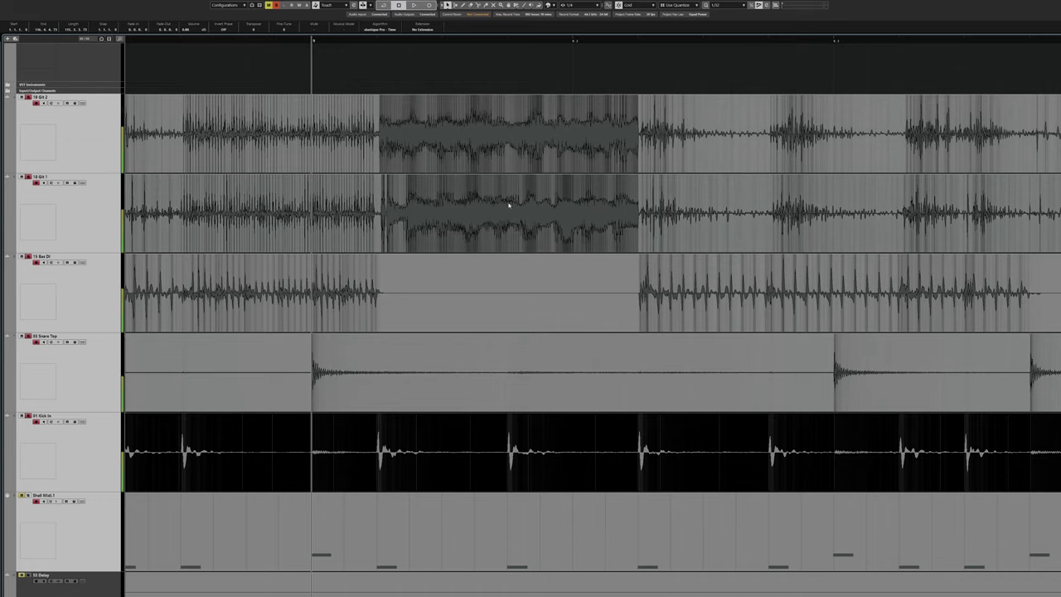
pyautogui.hscroll(3, 479, 202)
pyautogui.click(378, 39)
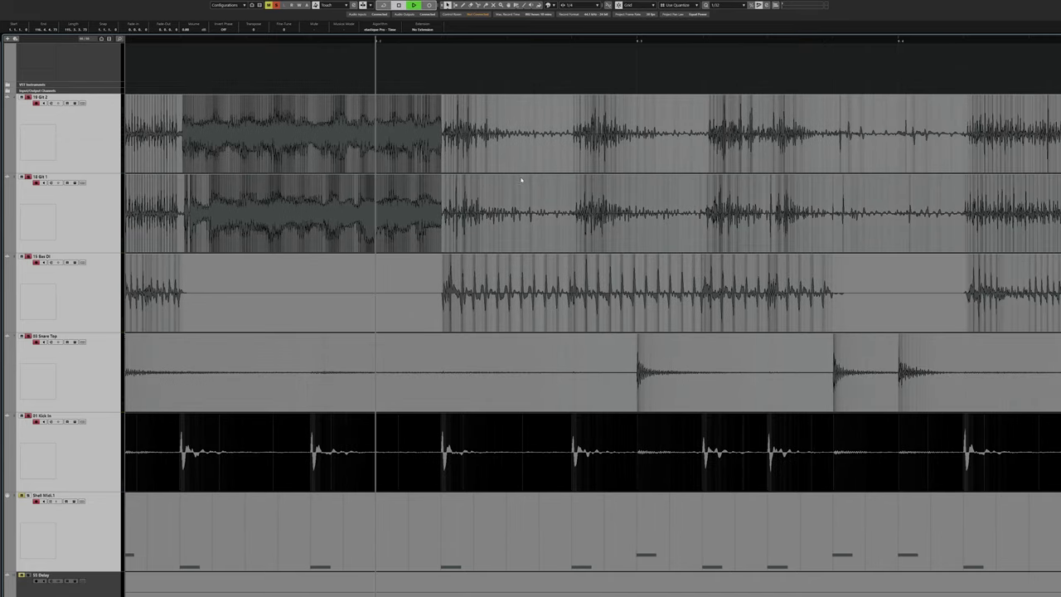
pyautogui.hscroll(3, 526, 197)
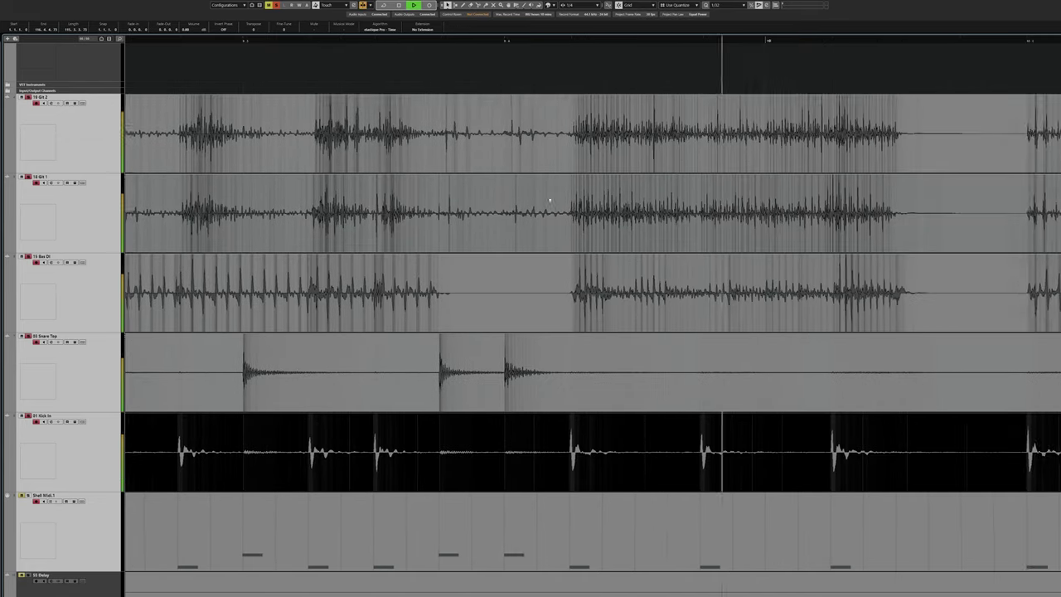
pyautogui.press('space')
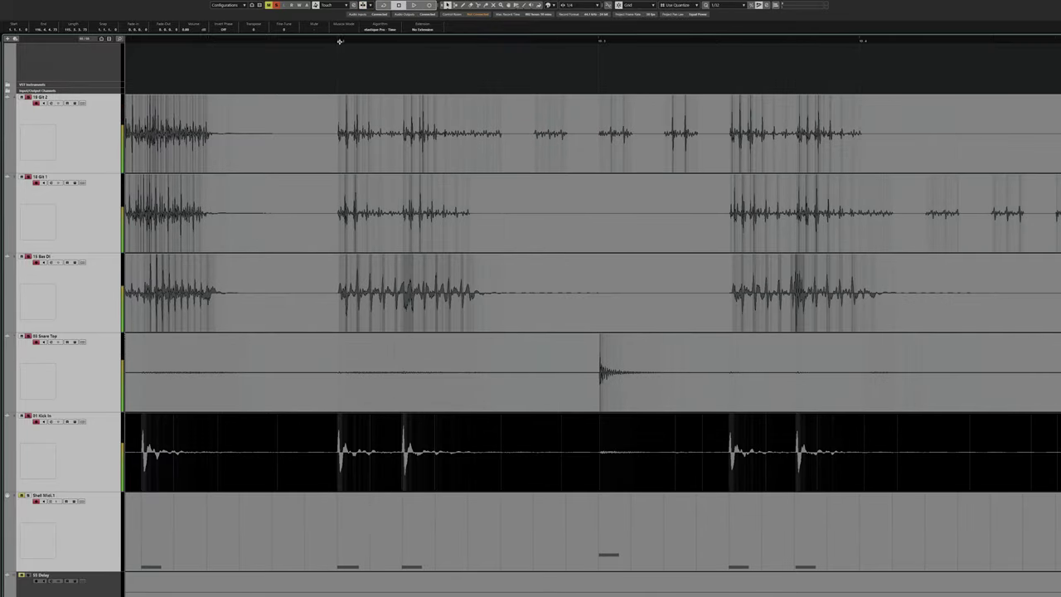
# Play the riff from bar 10 beat 2, and step through the hits in bar 11 to check their alignment.
pyautogui.click(339, 41)
pyautogui.press('space')
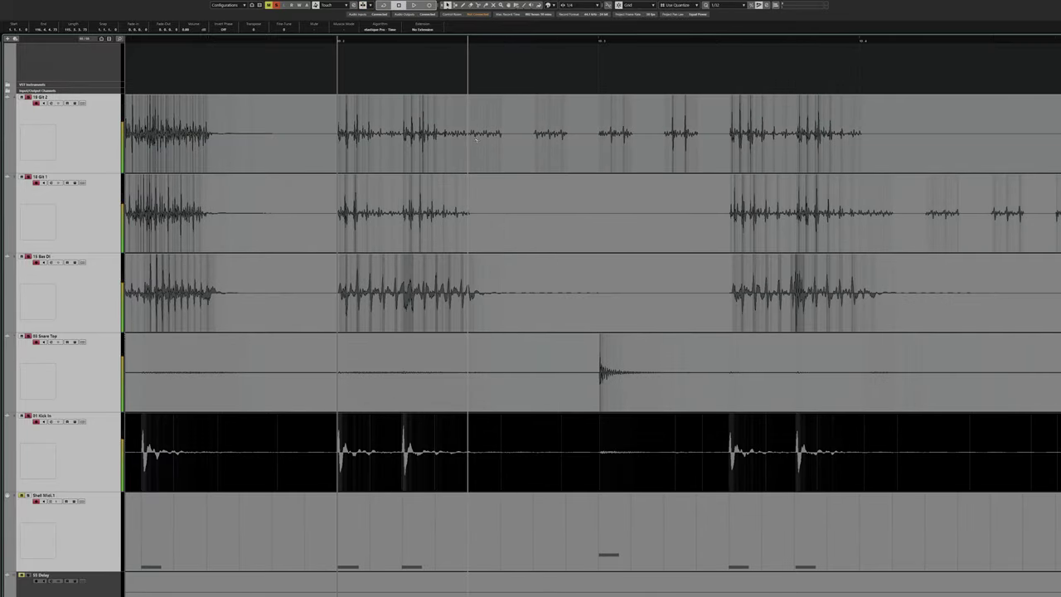
pyautogui.press('space')
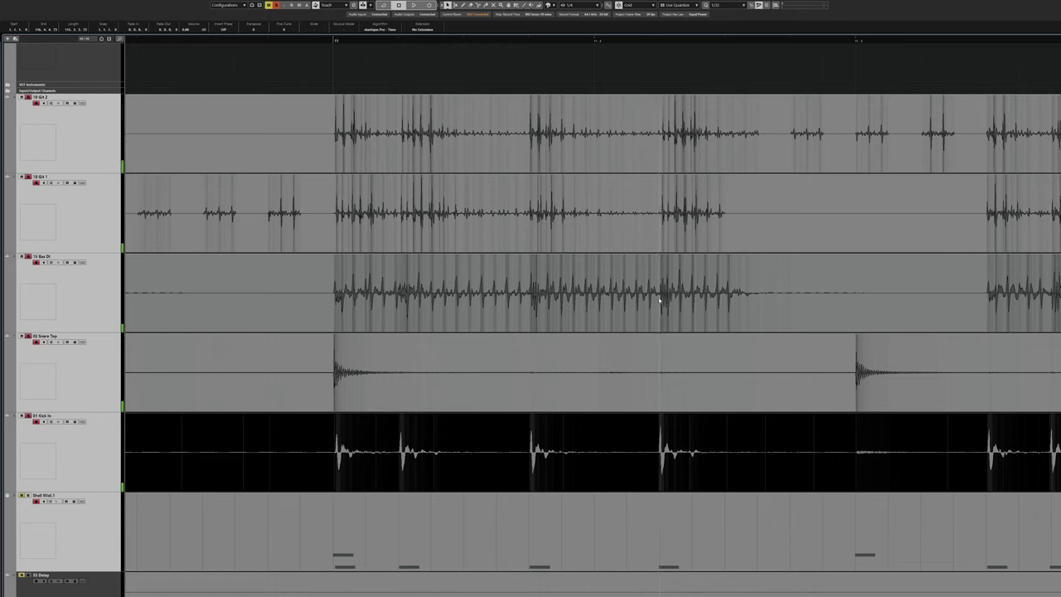
pyautogui.hotkey('alt', 'b')
pyautogui.hotkey('alt', 'b')
pyautogui.hotkey('alt', 'b')
pyautogui.hotkey('alt', 'b')
pyautogui.hscroll(3, 580, 284)
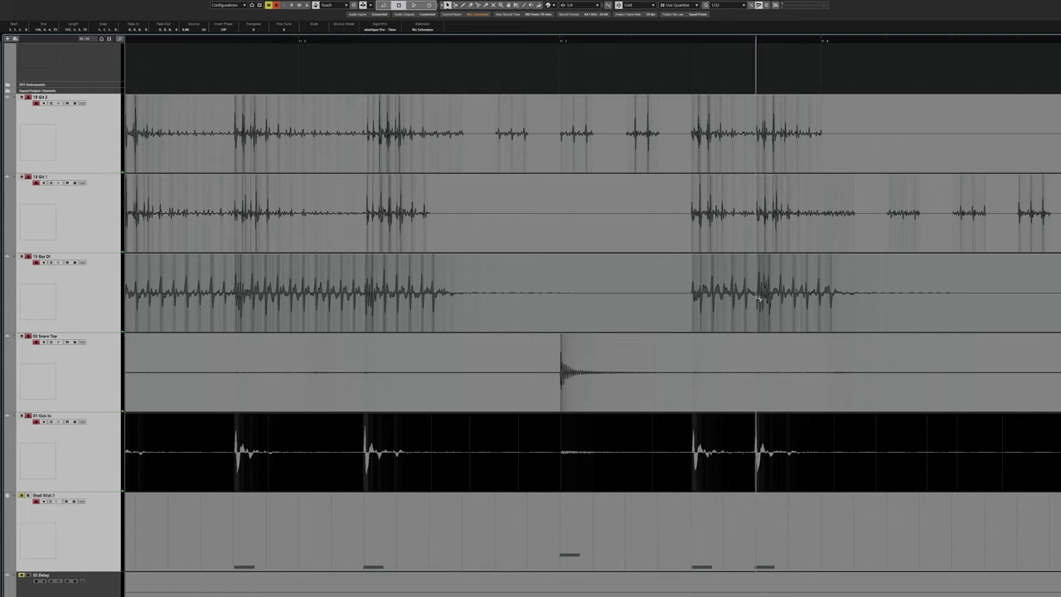
# Bring the song's full arrangement into view across the guitar, bass and snare tracks.
pyautogui.hscroll(5, 756, 298)
pyautogui.scroll(-6, 753, 299)
pyautogui.scroll(6, 670, 207)
pyautogui.scroll(-4, 644, 343)
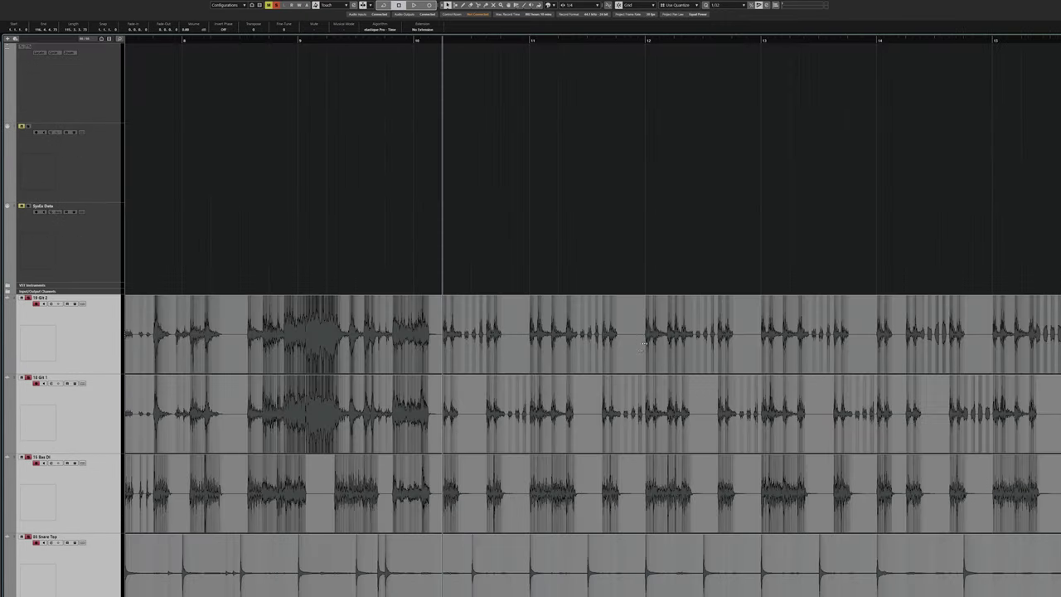
pyautogui.scroll(-8, 644, 343)
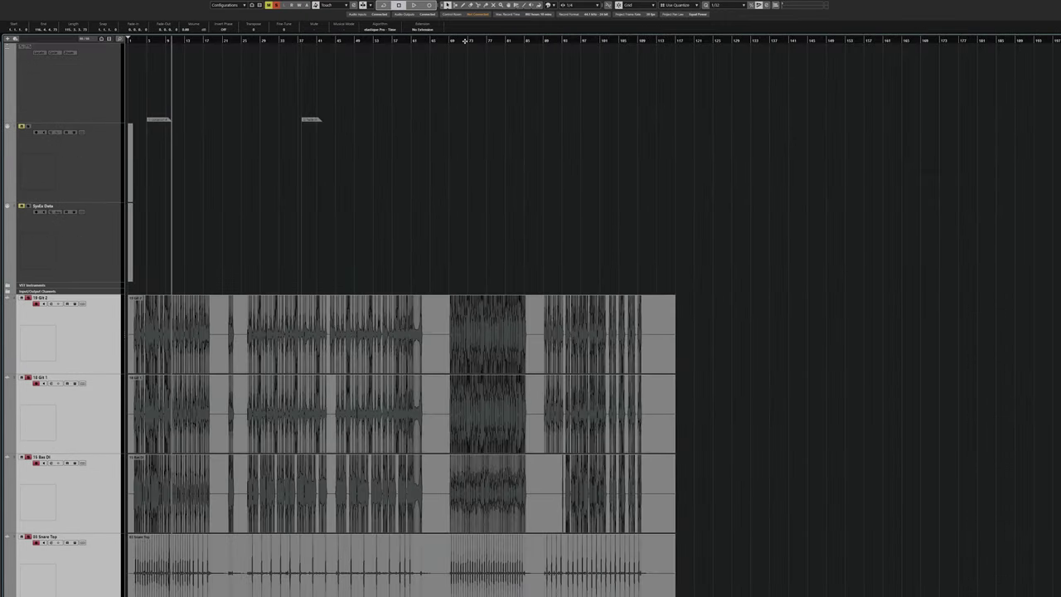
# Play the section from around bar 71 and compare the guitar and bass DI attacks in bars 72 and 73 with the snare.
pyautogui.click(465, 41)
pyautogui.press('space')
pyautogui.scroll(8, 522, 476)
pyautogui.hscroll(-3, 464, 497)
pyautogui.scroll(4, 575, 508)
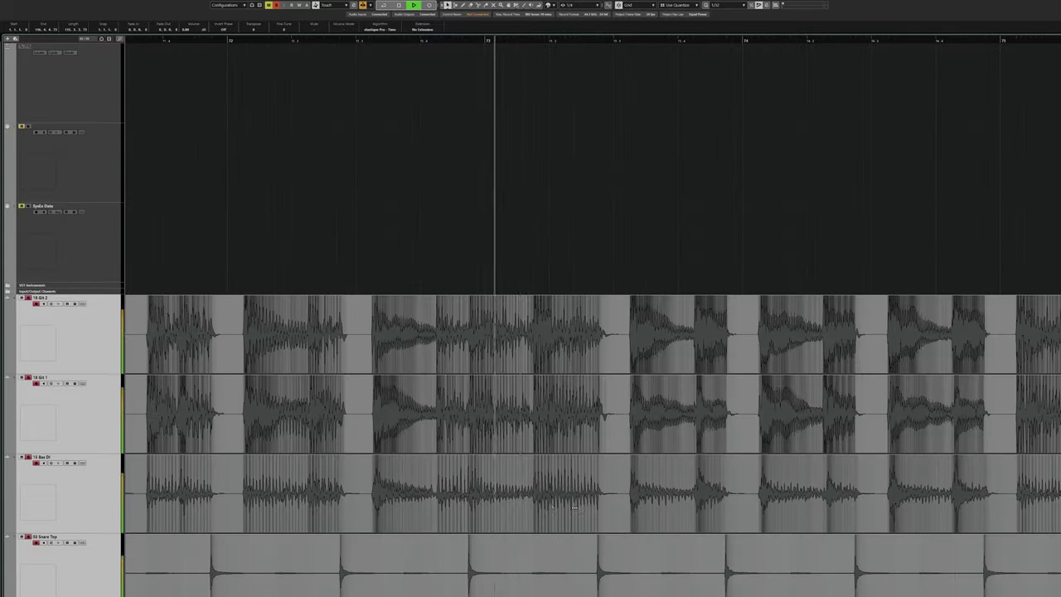
pyautogui.press('space')
pyautogui.hscroll(2, 396, 504)
pyautogui.hscroll(-2, 398, 505)
pyautogui.scroll(4, 374, 509)
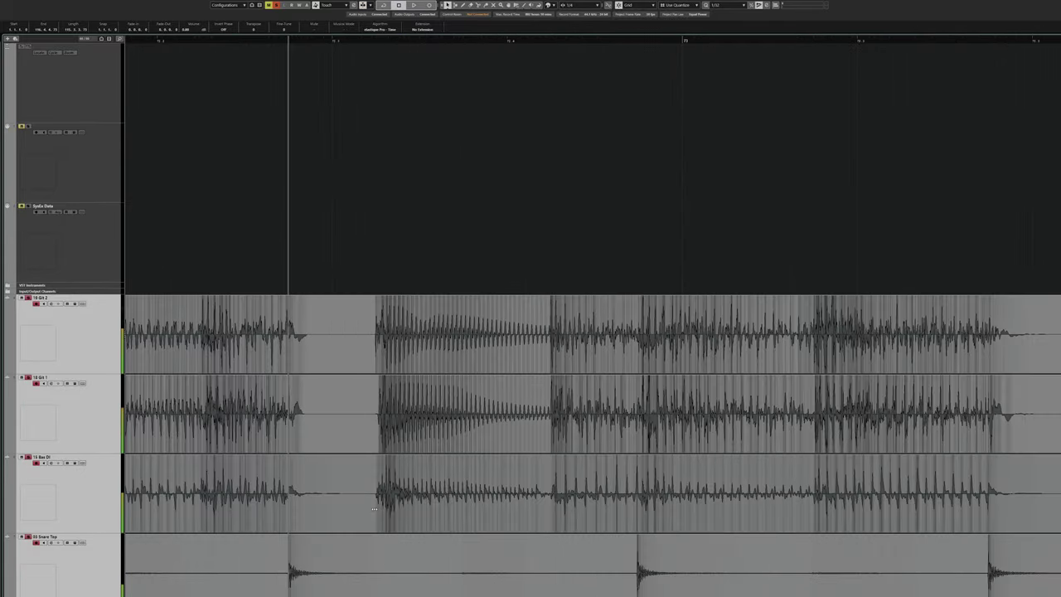
# Play the end of the earlier section from bar 60 and look over the guitar and bass DI parts there.
pyautogui.scroll(-4, 374, 509)
pyautogui.hscroll(-4, 415, 502)
pyautogui.click(562, 42)
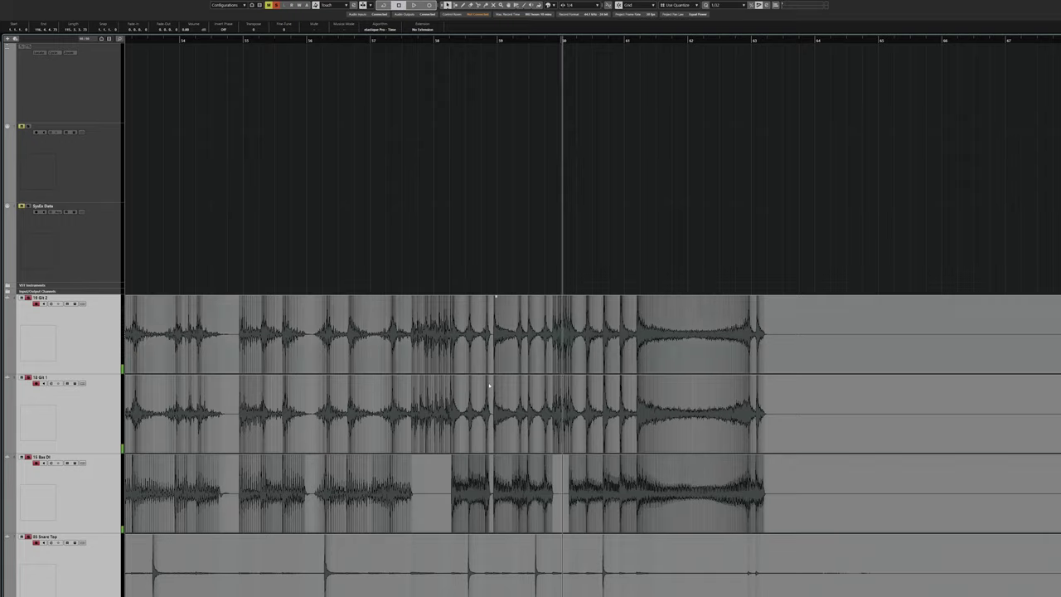
pyautogui.scroll(-3, 506, 340)
pyautogui.hscroll(4, 653, 457)
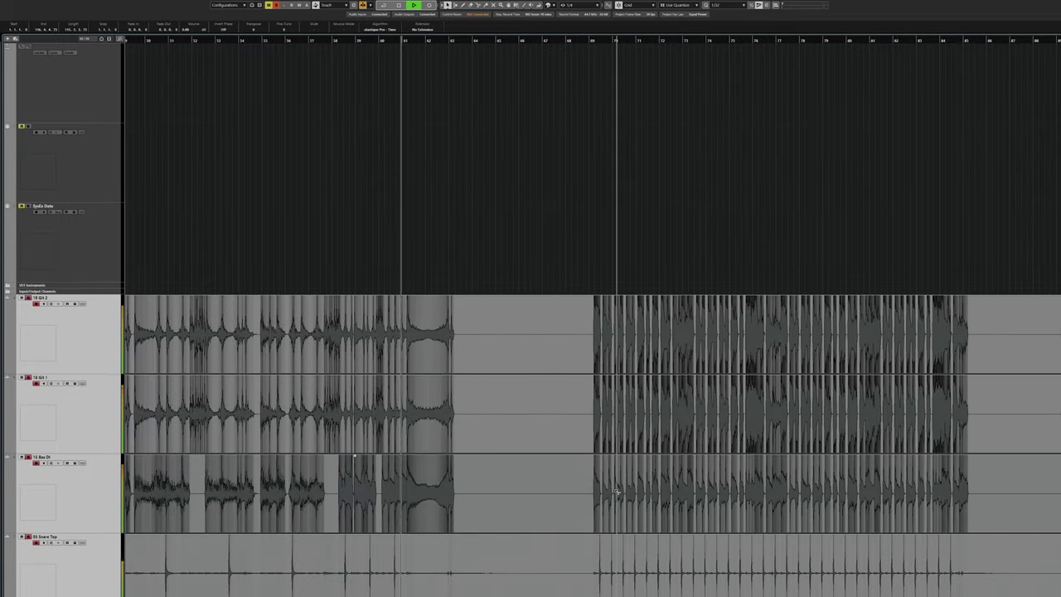
# Step through bars 69 to 74 and check both guitars and the bass DI against the snare and kick hits.
pyautogui.scroll(4, 676, 493)
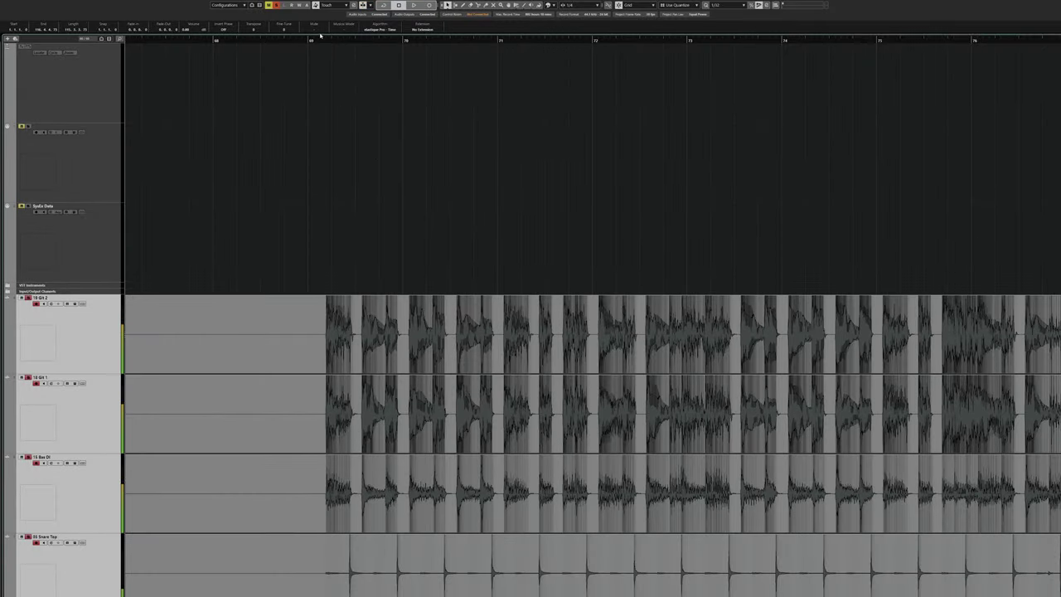
pyautogui.scroll(4, 345, 403)
pyautogui.scroll(-3, 407, 412)
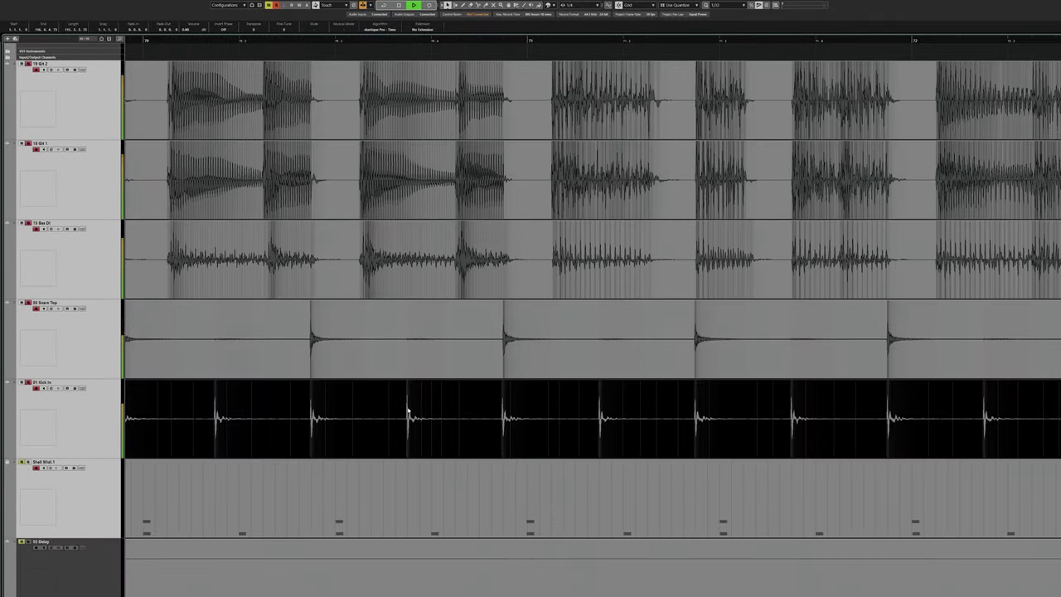
pyautogui.scroll(3, 407, 412)
pyautogui.hscroll(-2, 367, 405)
pyautogui.scroll(-2, 438, 403)
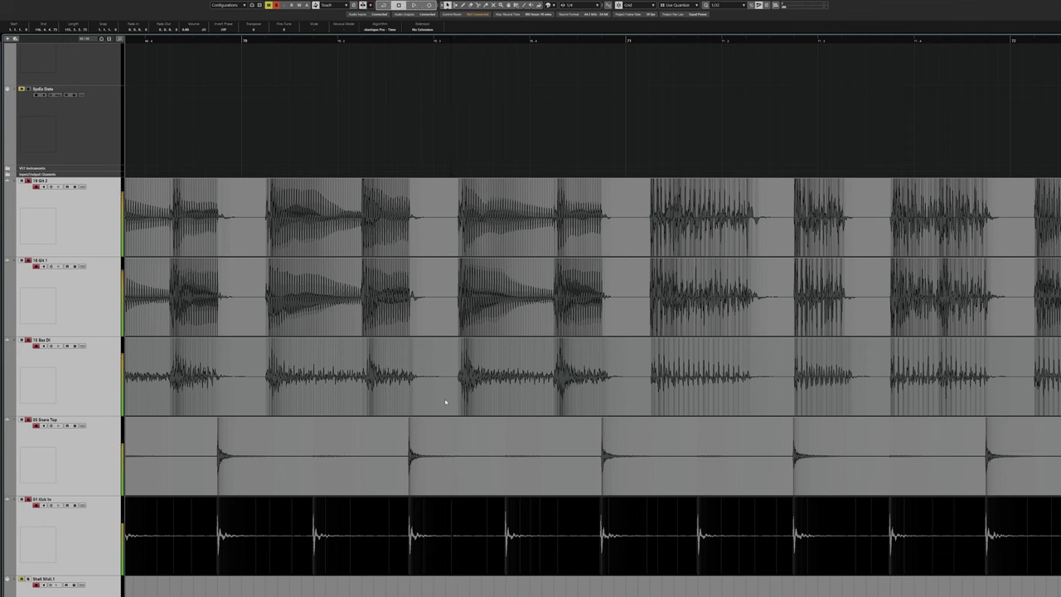
pyautogui.hscroll(3, 698, 361)
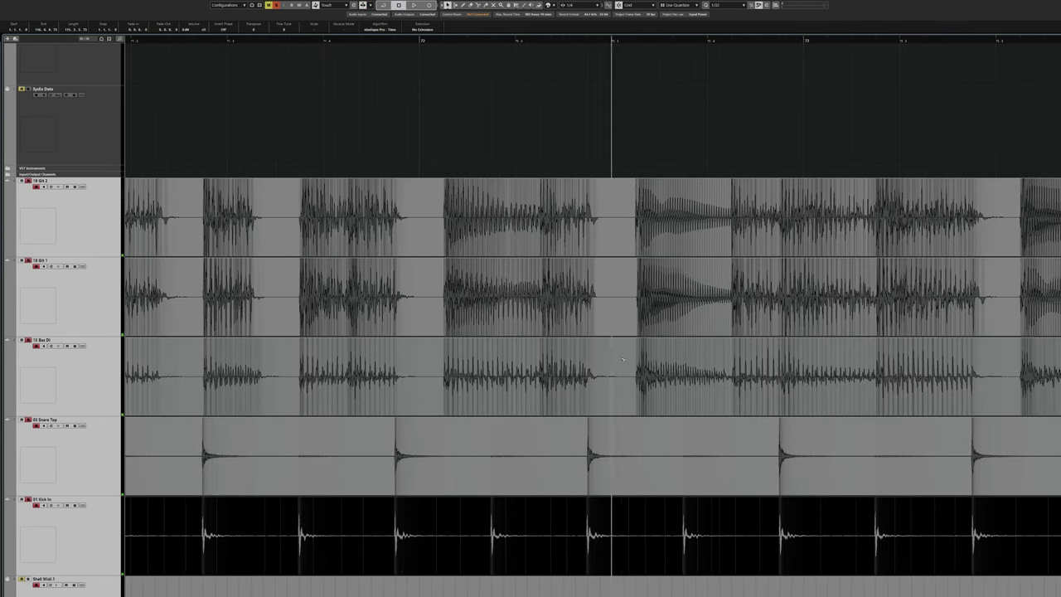
pyautogui.hscroll(4, 632, 360)
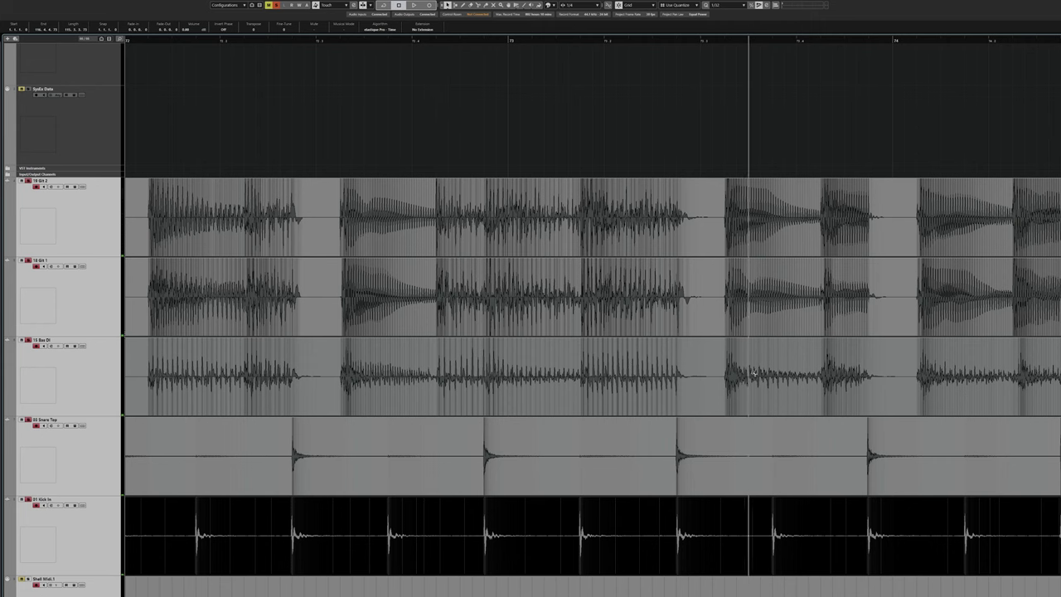
pyautogui.hscroll(12, 687, 301)
# Inspect the riff alignment around bars 76 to 78, and place the playhead at bar 89 ahead of the final section.
pyautogui.moveTo(495, 147); pyautogui.dragTo(513, 379)
pyautogui.click(596, 168)
pyautogui.hscroll(3, 525, 286)
pyautogui.scroll(-12, 498, 358)
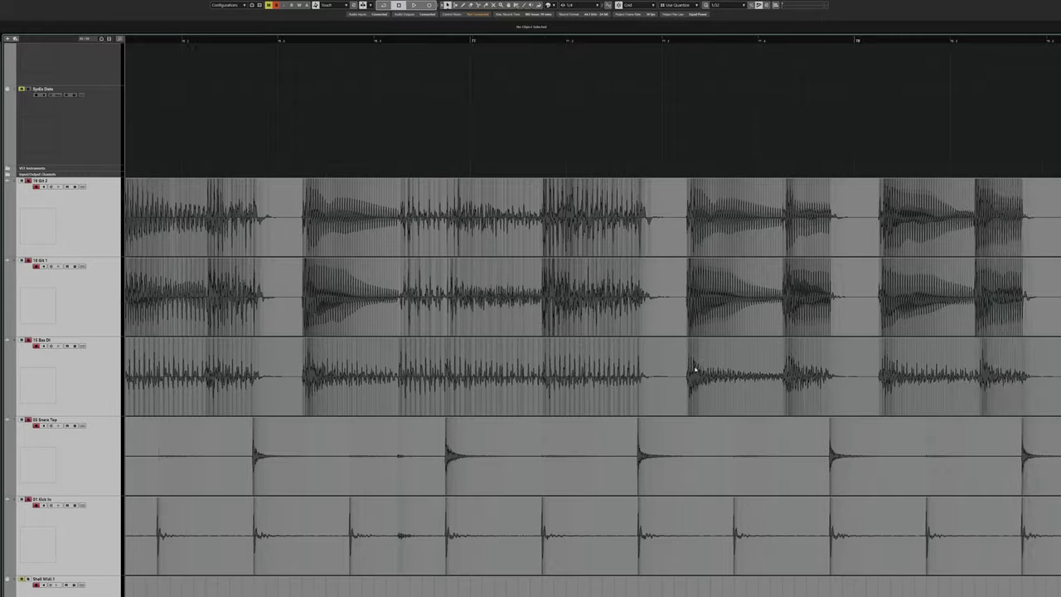
pyautogui.scroll(-3, 553, 358)
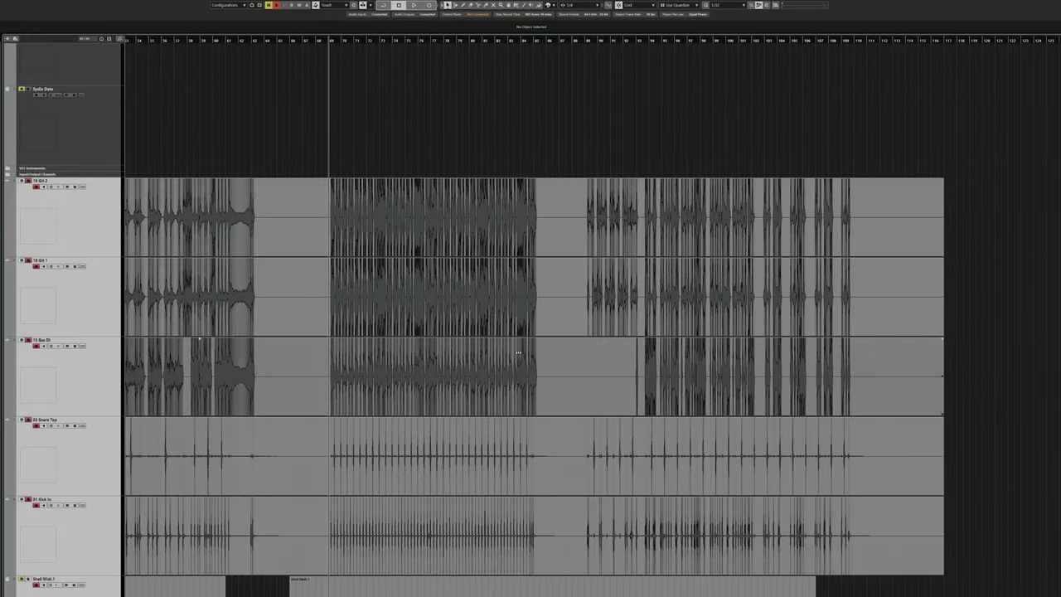
pyautogui.scroll(6, 692, 377)
pyautogui.click(351, 40)
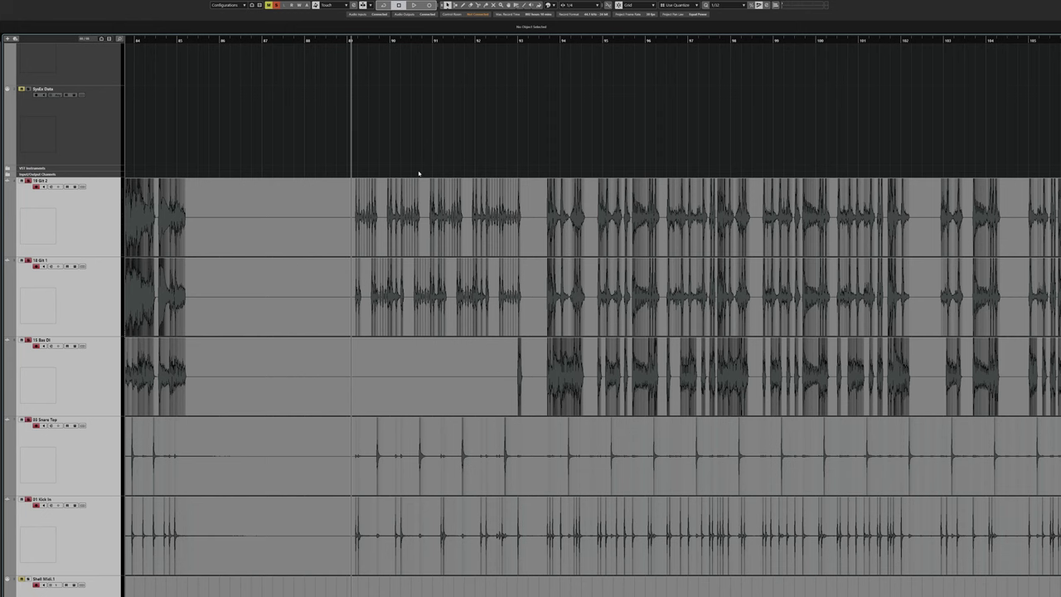
# Return to the early riff in bars 9 and 10 and examine the silent gaps between the guitar chops around bar 10 beat 3.
pyautogui.hscroll(-5, 418, 174)
pyautogui.scroll(-5, 379, 232)
pyautogui.hscroll(-5, 465, 225)
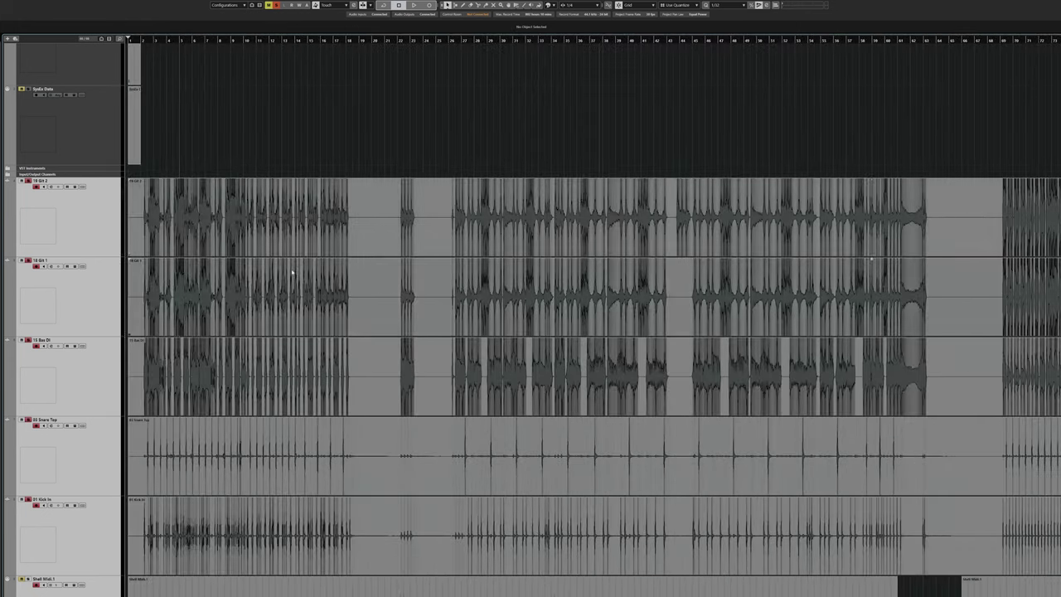
pyautogui.scroll(8, 292, 273)
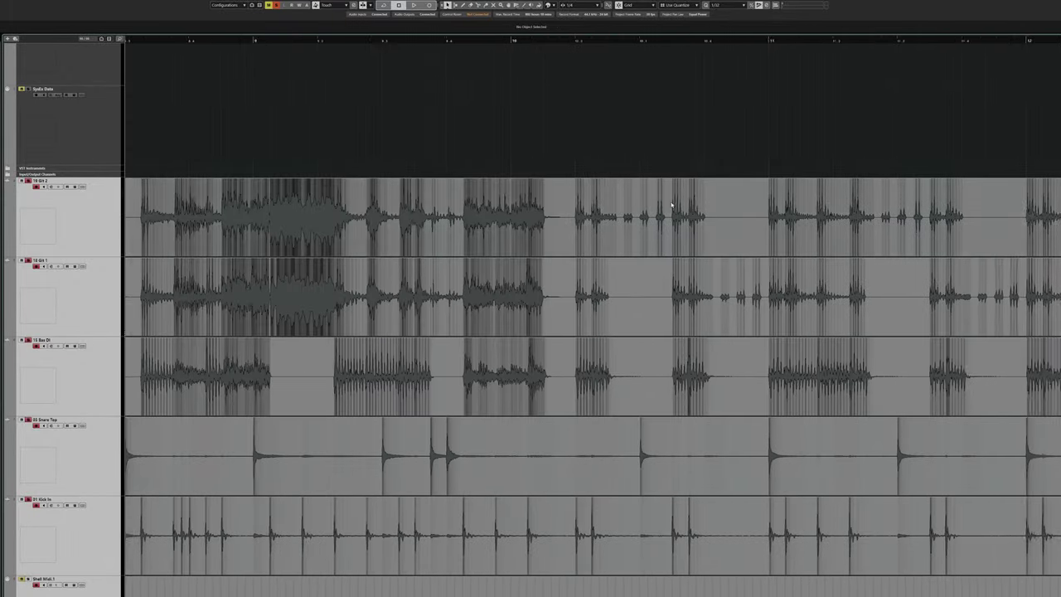
pyautogui.scroll(4, 663, 194)
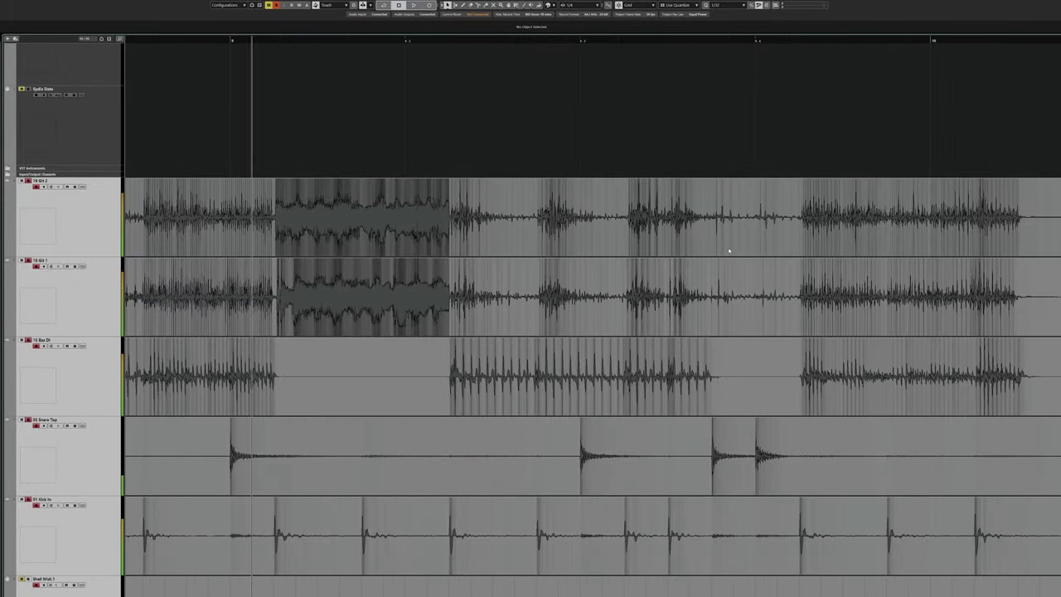
pyautogui.scroll(4, 733, 249)
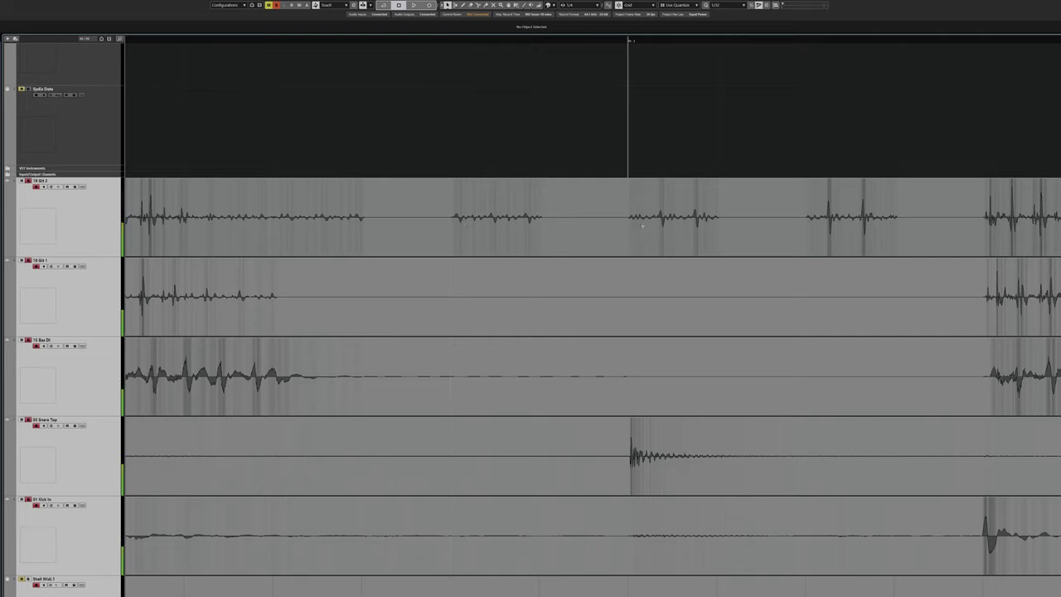
# Split the Git 2 event at the edges of the short guitar chops after bar 10 beat 3, isolating the silent gaps.
pyautogui.keyDown('alt'); pyautogui.click(806, 225); pyautogui.keyUp('alt')
pyautogui.keyDown('alt'); pyautogui.click(894, 222); pyautogui.keyUp('alt')
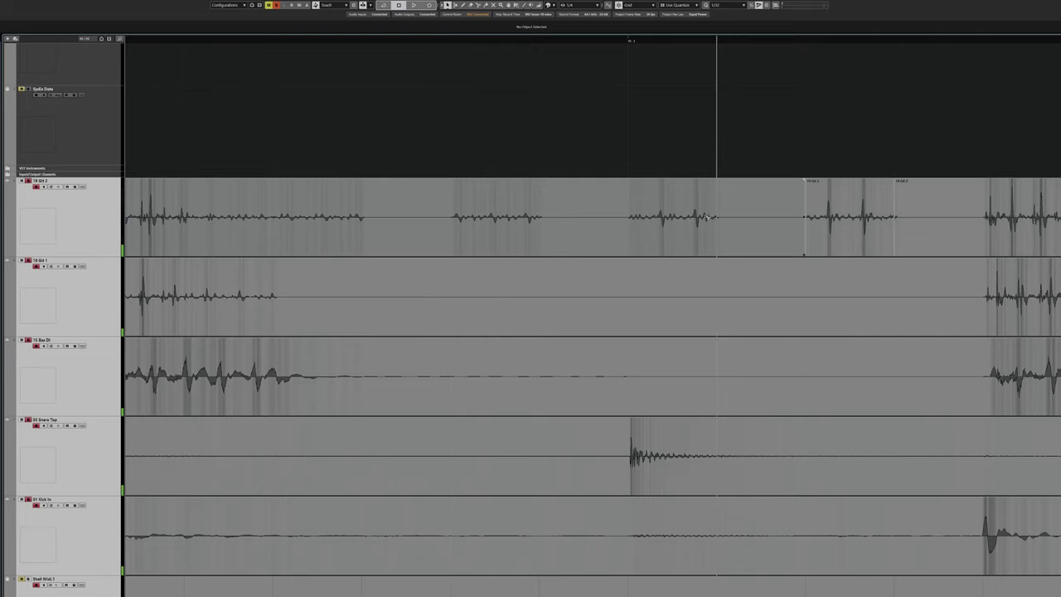
pyautogui.click(761, 218)
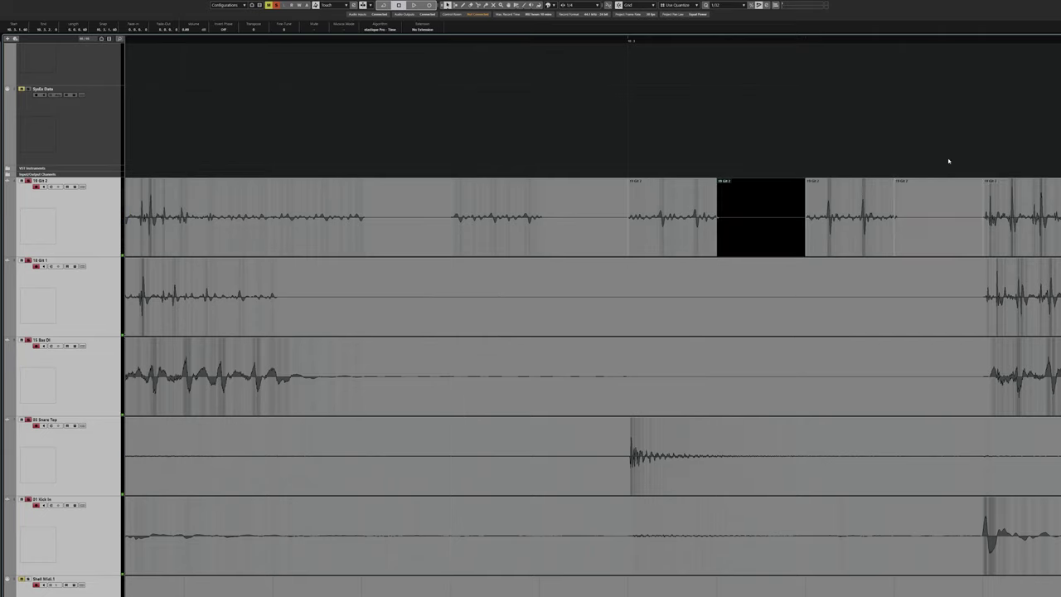
# Try deleting the two silent pieces between the Git 2 chops after bar 10 beat 3, and undo both deletions.
pyautogui.click(940, 205)
pyautogui.press('Delete')
pyautogui.click(753, 203)
pyautogui.press('Delete')
pyautogui.click(729, 142)
pyautogui.hotkey('ctrl', 'z')
pyautogui.hotkey('ctrl', 'z')
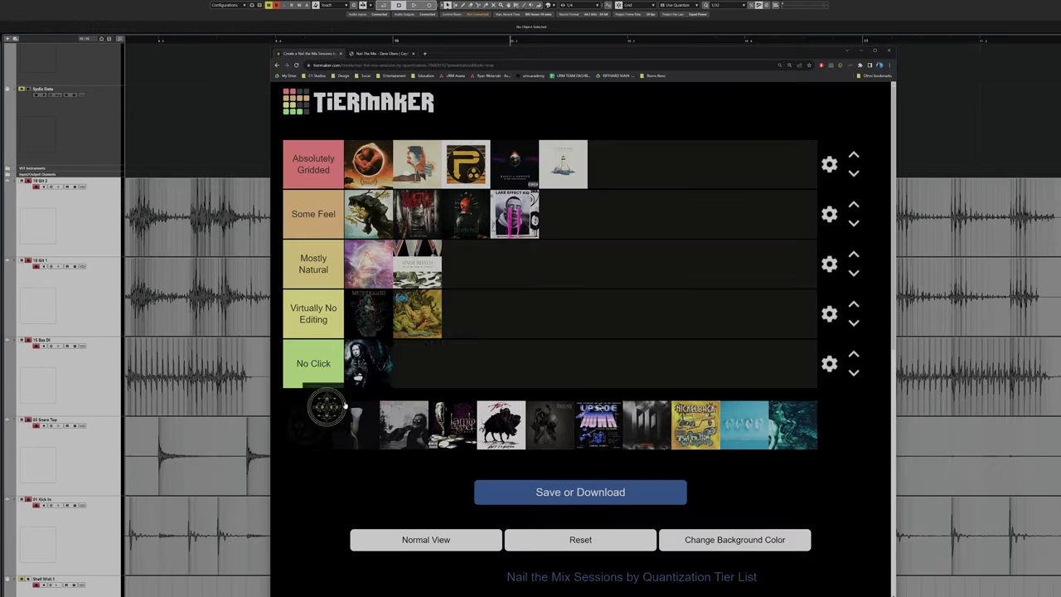
# Rank the Humanity's Last Breath cover in the Absolutely Gridded tier and return to Cubase.
pyautogui.moveTo(322, 415); pyautogui.dragTo(345, 155)
pyautogui.click(179, 123)
# Open the project from the Animals As Leaders folder in Nail The Mix and activate it.
pyautogui.hotkey('ctrl', 'o')
pyautogui.click(472, 316)
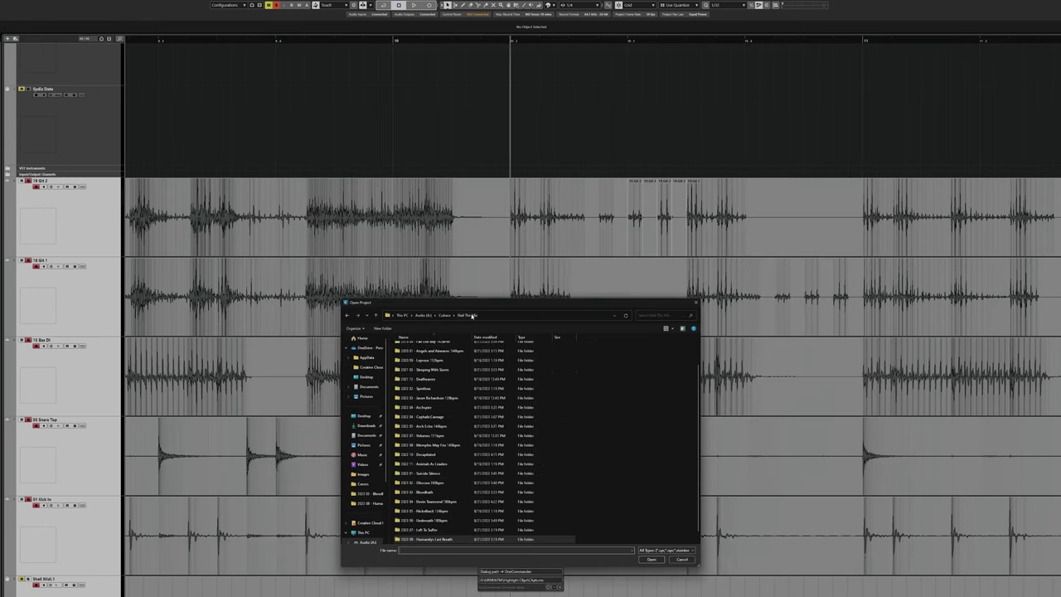
pyautogui.scroll(-1, 431, 415)
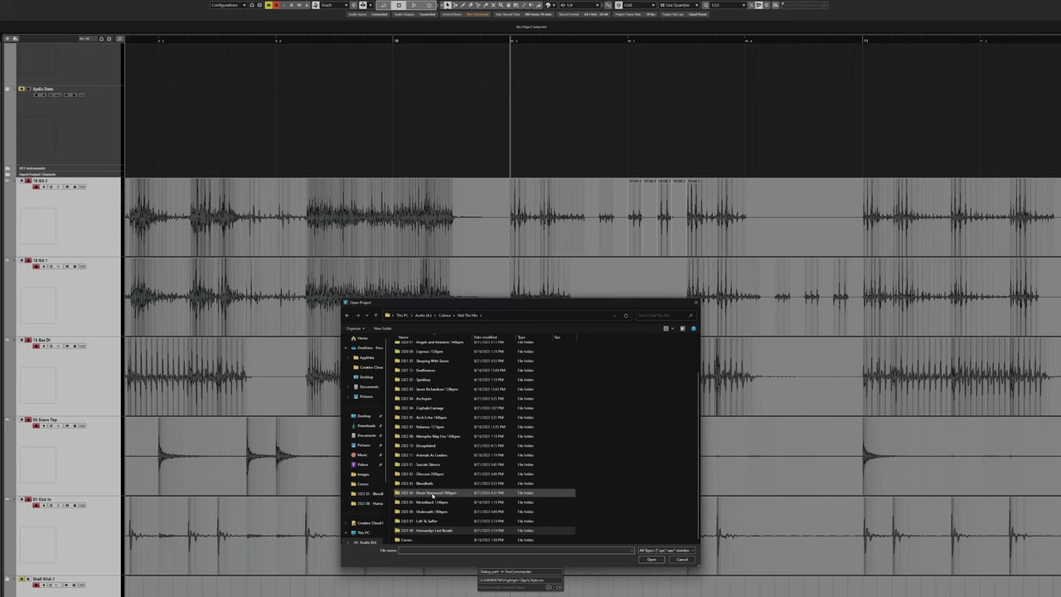
pyautogui.doubleClick(433, 456)
pyautogui.doubleClick(436, 394)
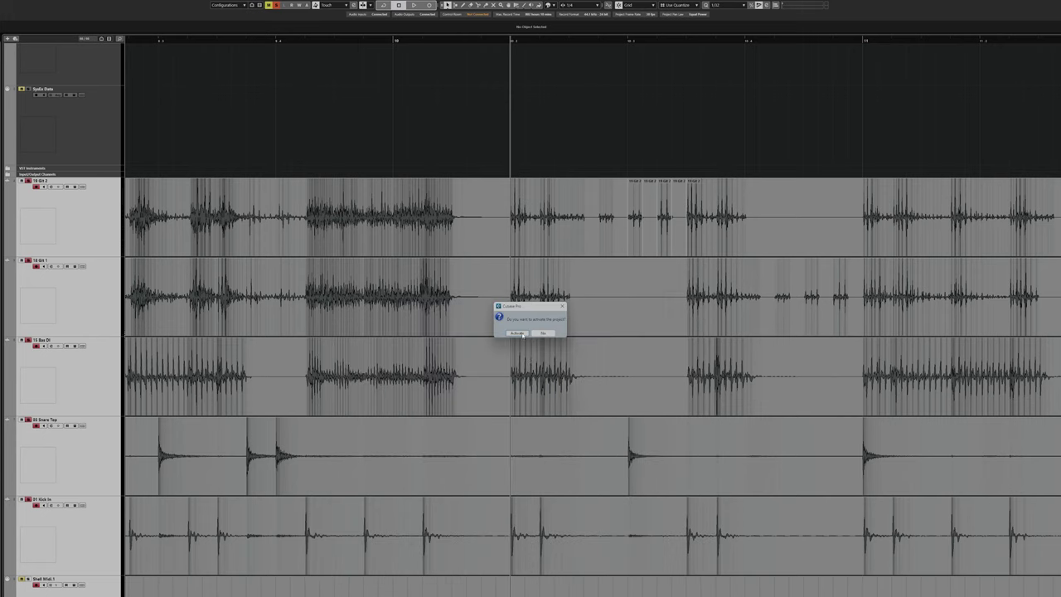
pyautogui.click(521, 334)
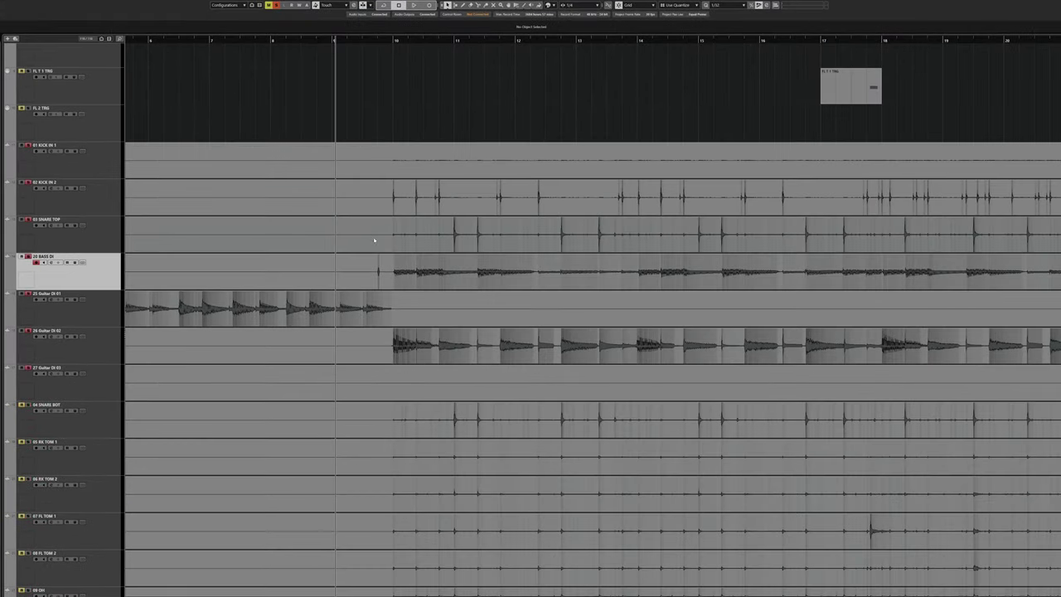
# Play the full band's entry at bar 10 with the kick, snare, bass DI and guitar DI tracks enlarged.
pyautogui.press('g')
pyautogui.press('g')
pyautogui.press('g')
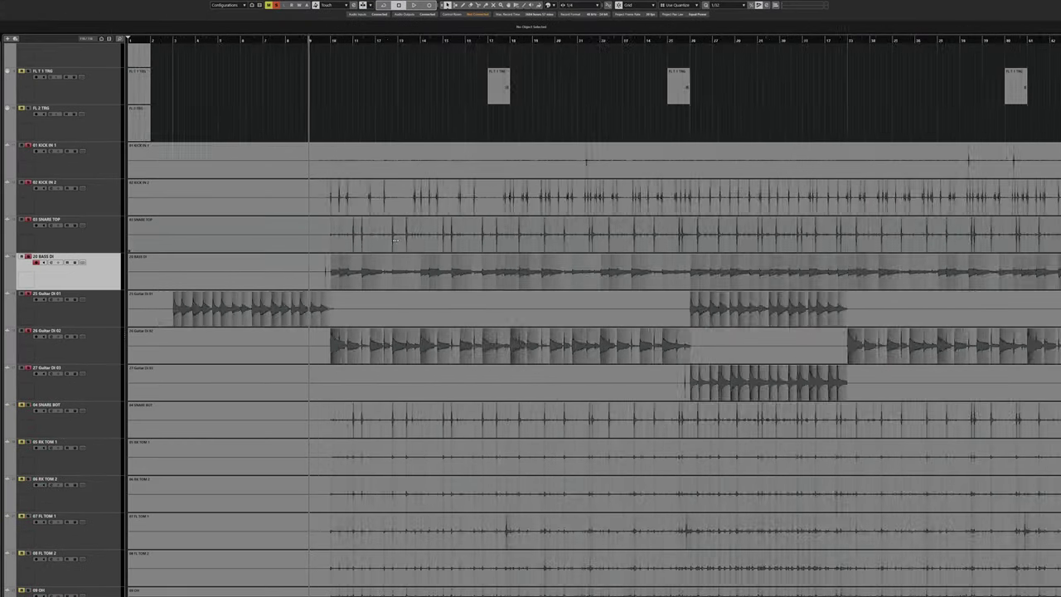
pyautogui.hotkey('shift', 'h')
pyautogui.hotkey('shift', 'h')
pyautogui.hotkey('shift', 'h')
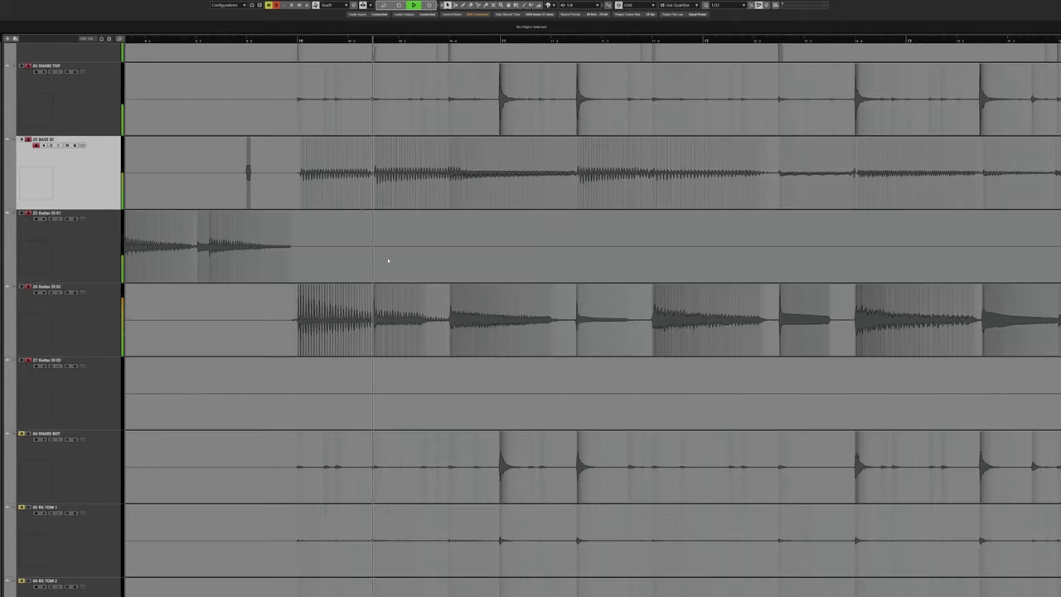
pyautogui.scroll(3, 390, 259)
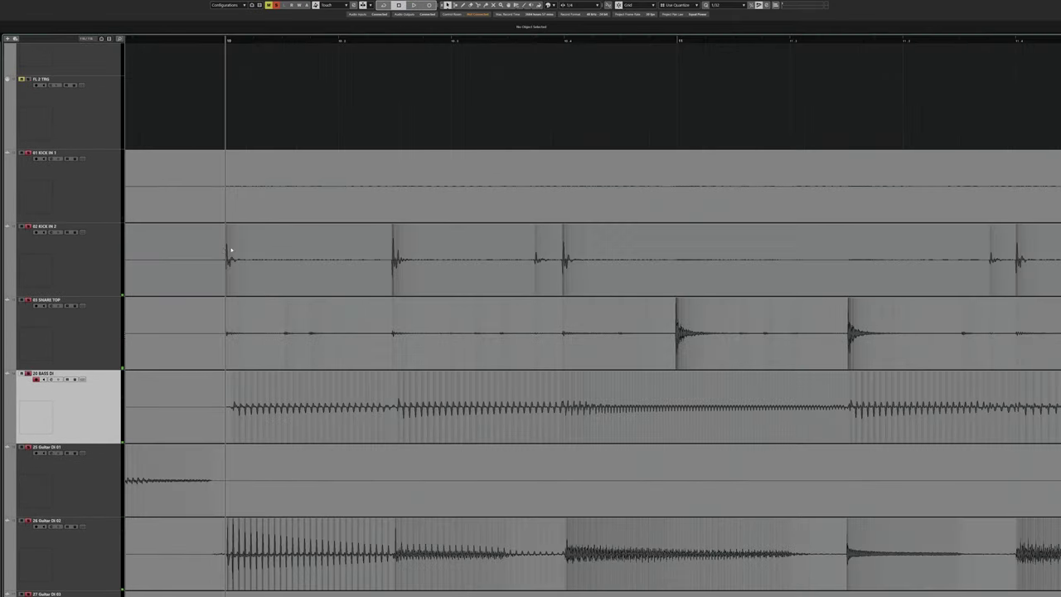
# Select the KICK IN 2 event and compare its hits with the bass and guitar attacks from bar 10 to bar 17.
pyautogui.click(229, 251)
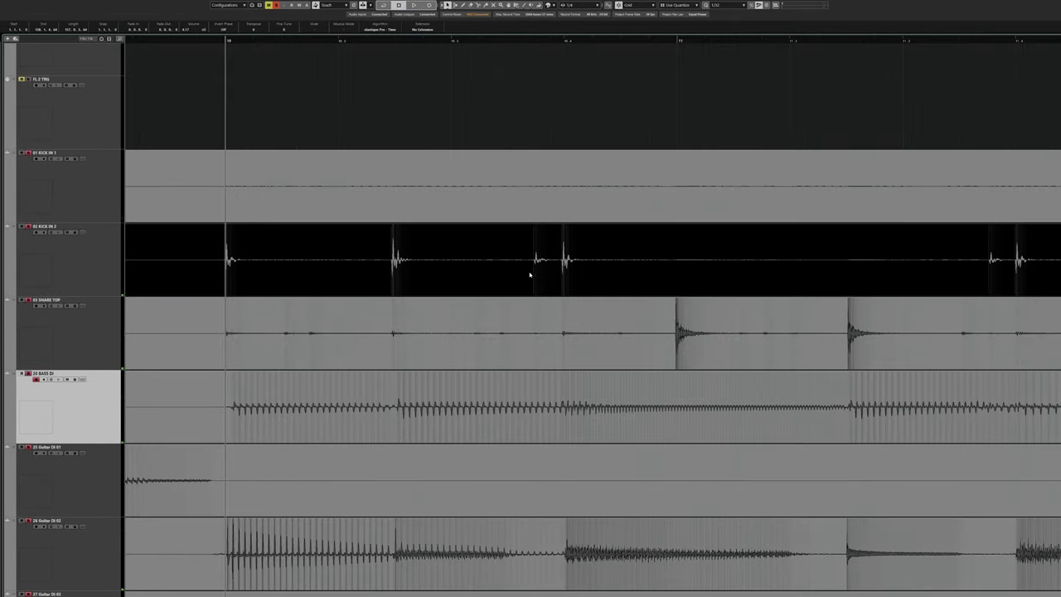
pyautogui.hscroll(10, 560, 260)
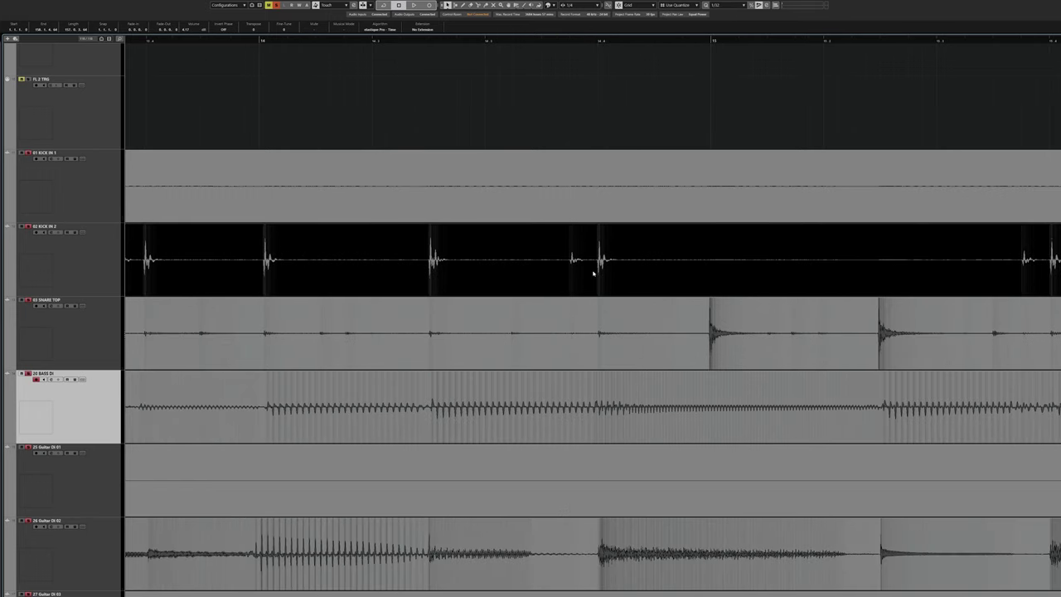
pyautogui.hscroll(4, 594, 268)
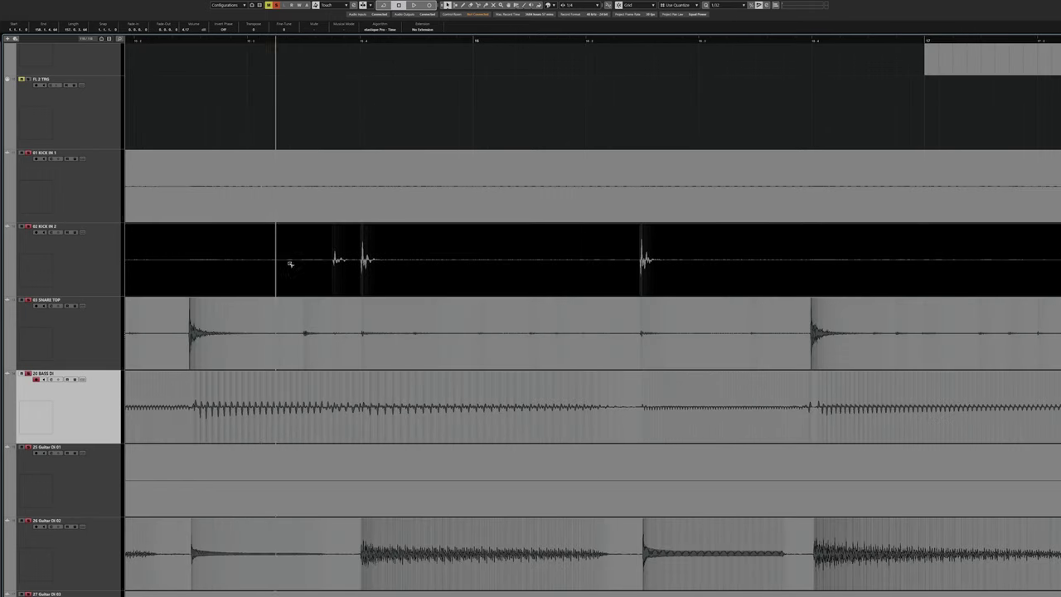
pyautogui.hscroll(2, 530, 289)
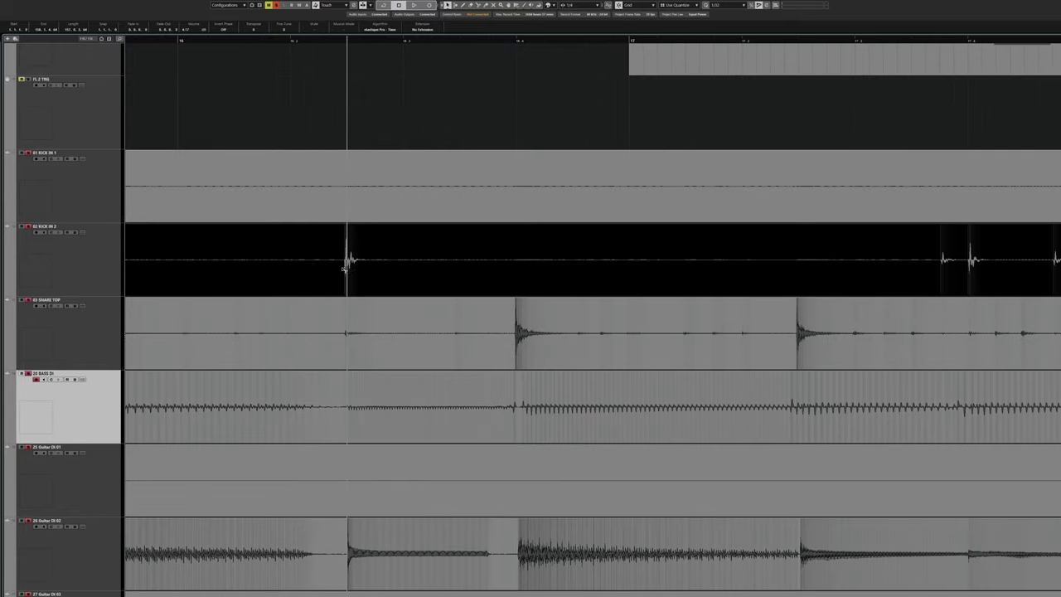
# Compare the KICK IN 2 and SNARE TOP hits with the bass DI and Guitar DI 02 attacks from bar 17 to bar 26.
pyautogui.hscroll(5, 520, 335)
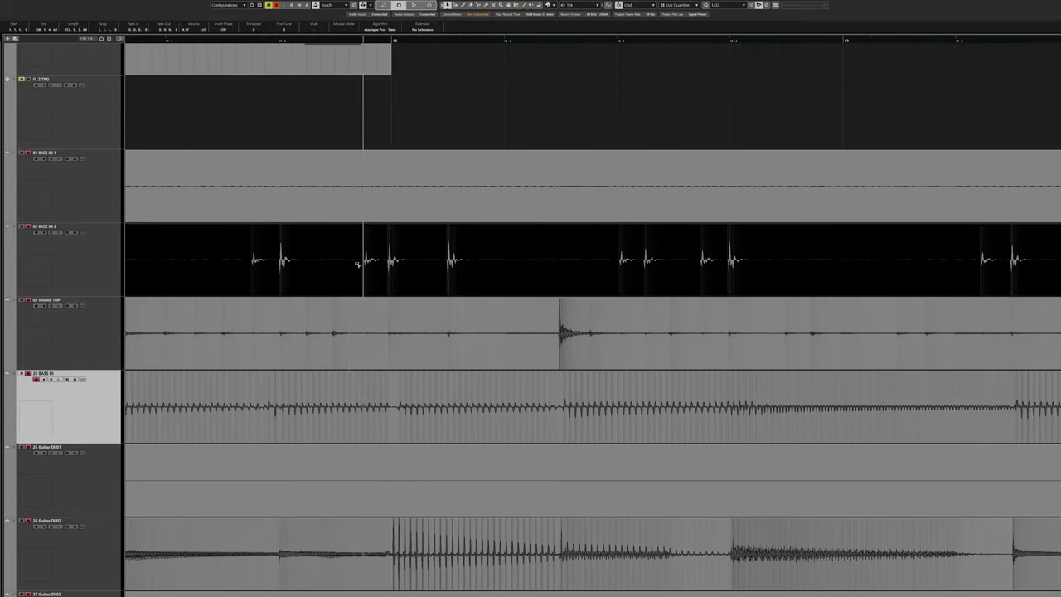
pyautogui.hscroll(1, 509, 322)
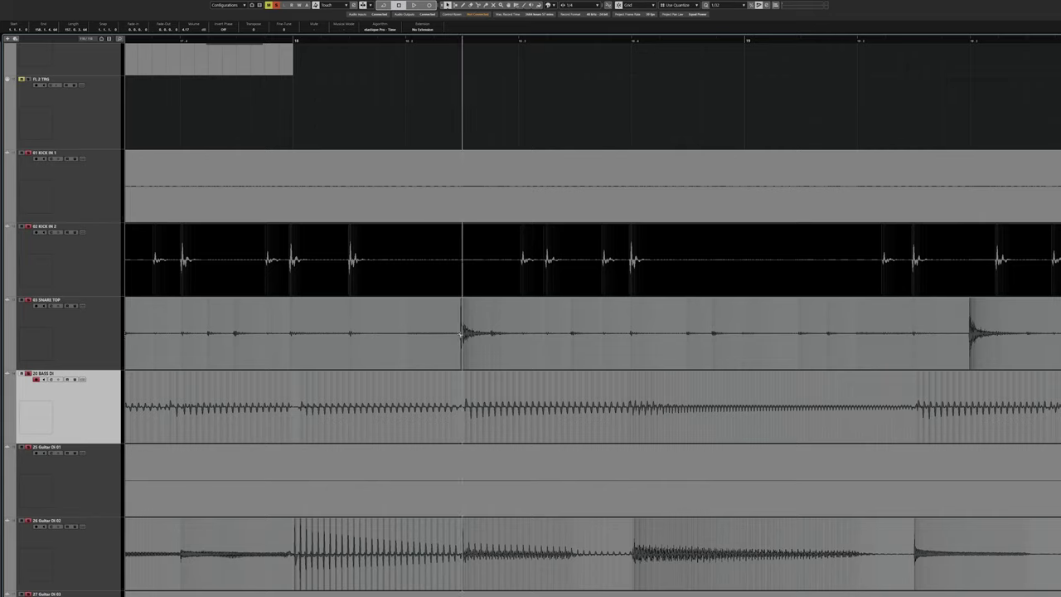
pyautogui.hscroll(3, 460, 336)
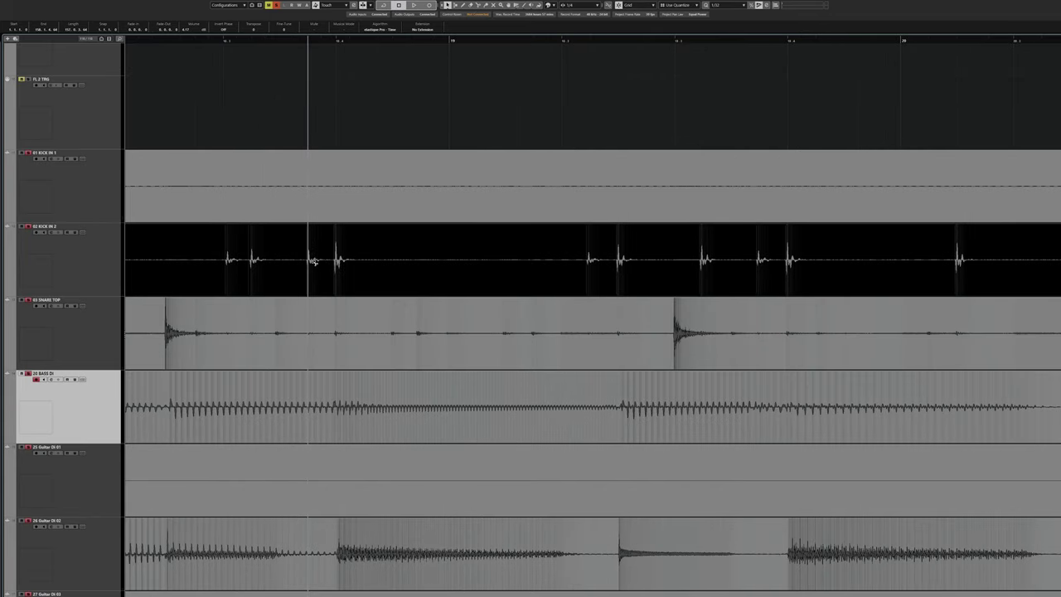
pyautogui.hscroll(10, 339, 262)
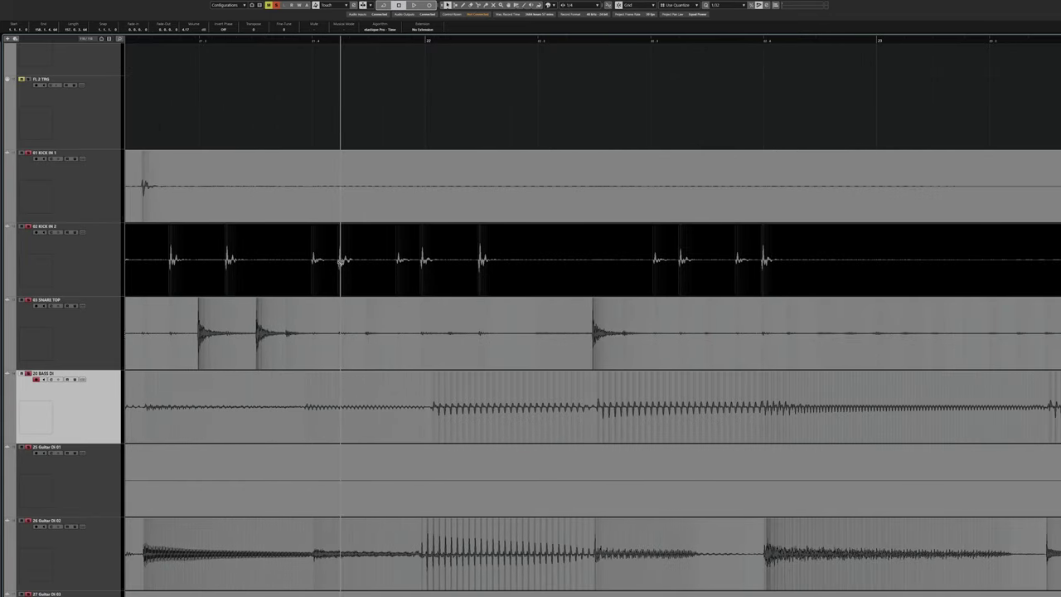
pyautogui.hscroll(3, 431, 260)
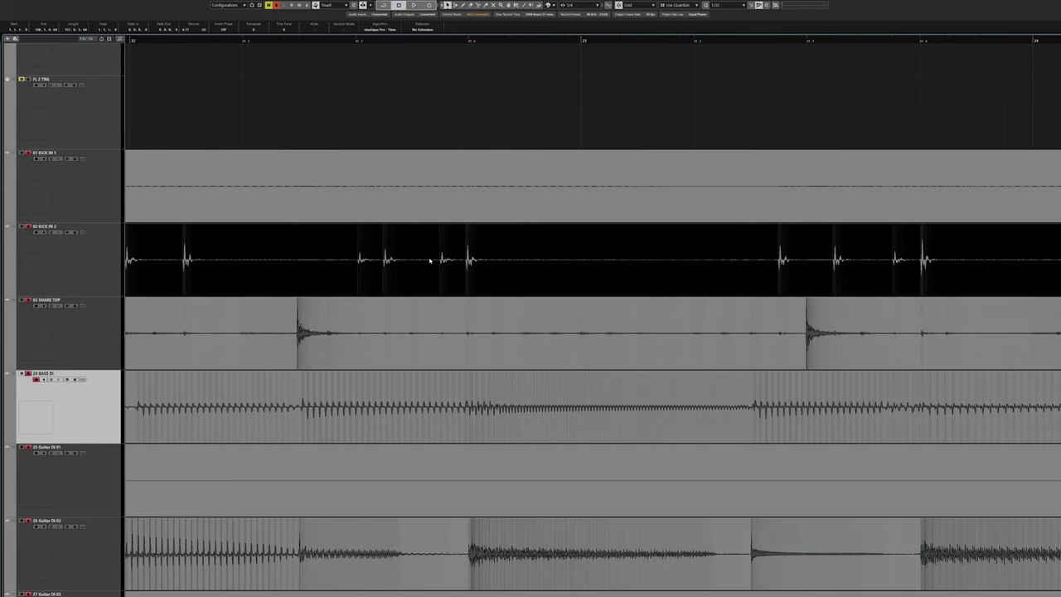
pyautogui.hscroll(3, 470, 273)
pyautogui.hscroll(3, 514, 326)
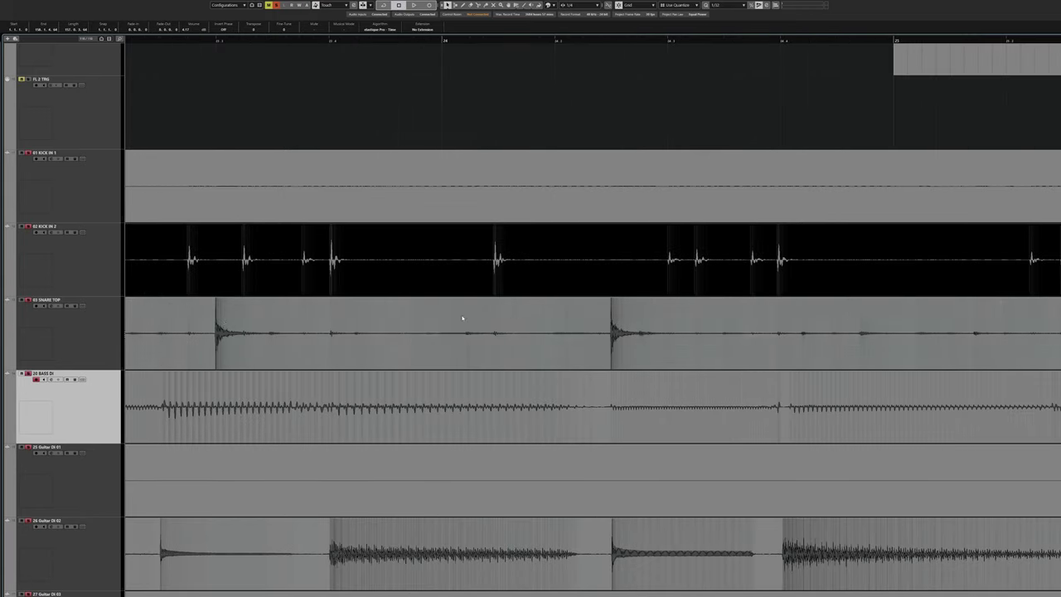
pyautogui.hscroll(5, 458, 418)
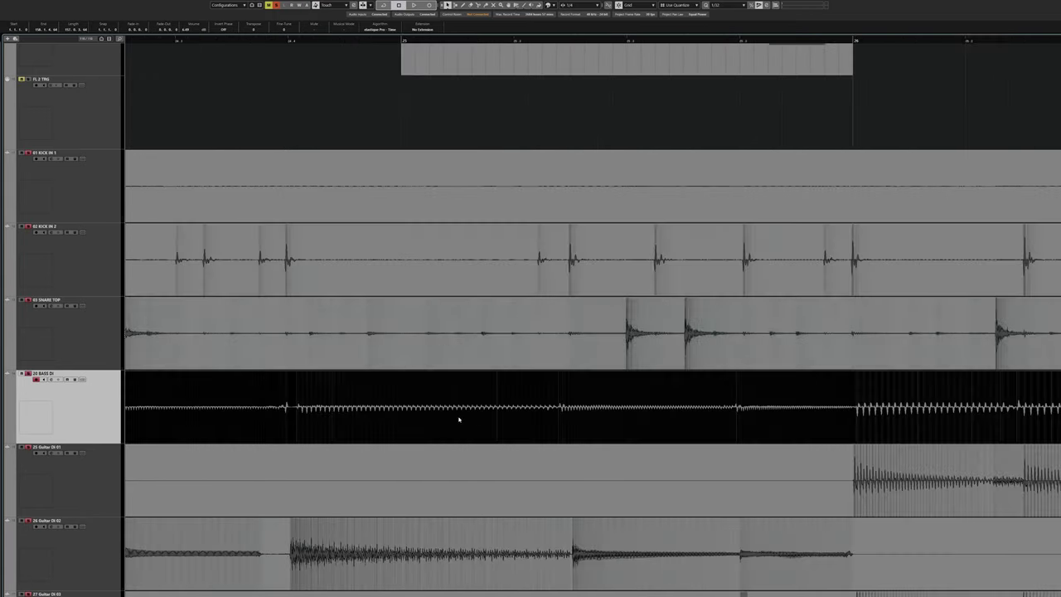
# Play the song from the last beat of bar 24 into bar 28, following the kick, snare, bass DI and guitar DI tracks.
pyautogui.click(289, 39)
pyautogui.press('space')
pyautogui.hscroll(1, 473, 440)
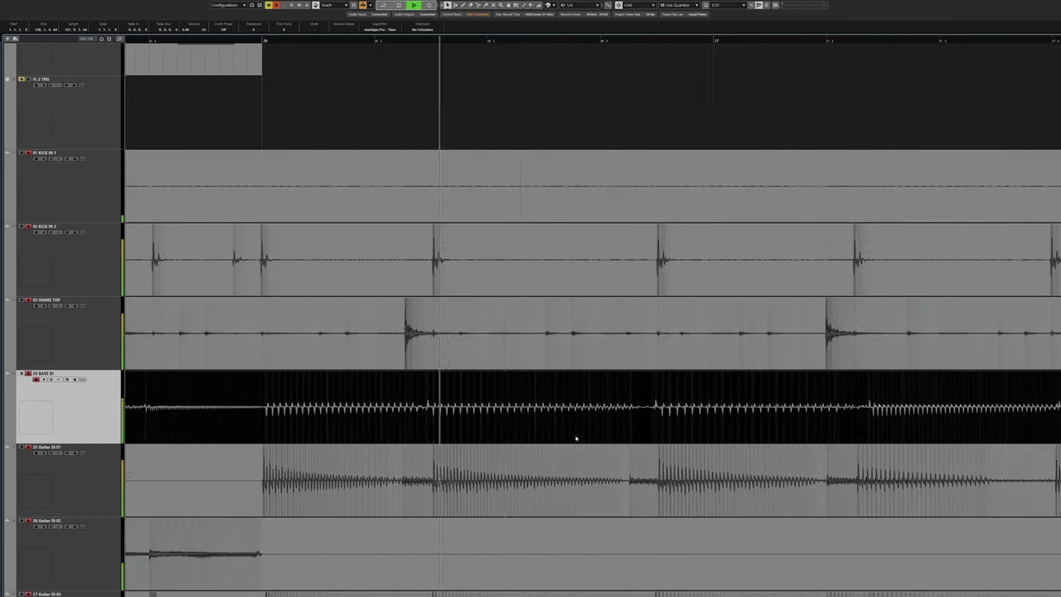
pyautogui.hscroll(4, 581, 443)
pyautogui.scroll(-3, 521, 443)
pyautogui.scroll(3, 517, 440)
pyautogui.scroll(-3, 514, 440)
pyautogui.hscroll(4, 246, 445)
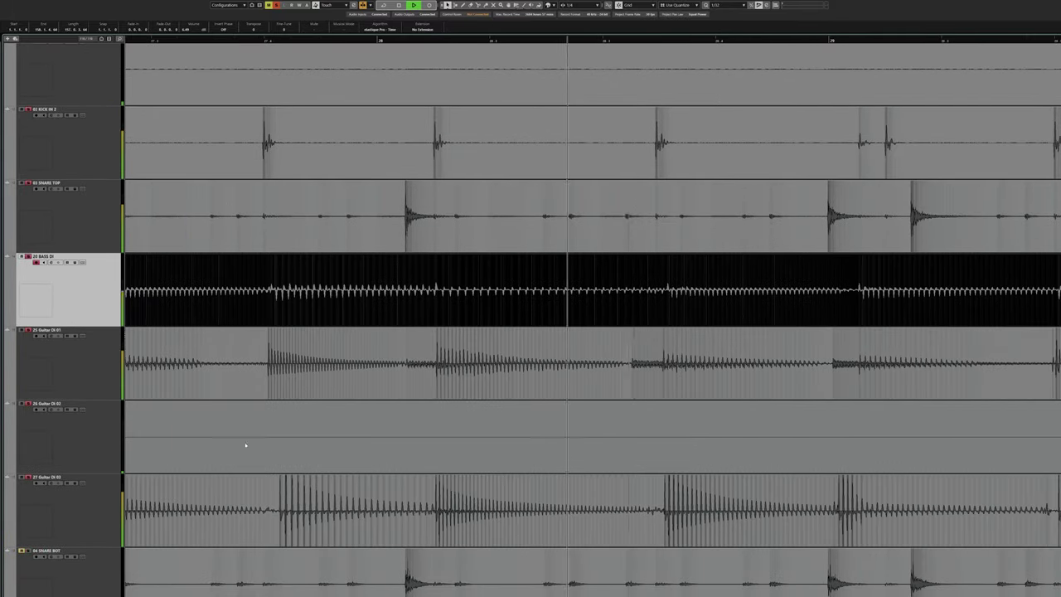
pyautogui.hscroll(5, 365, 423)
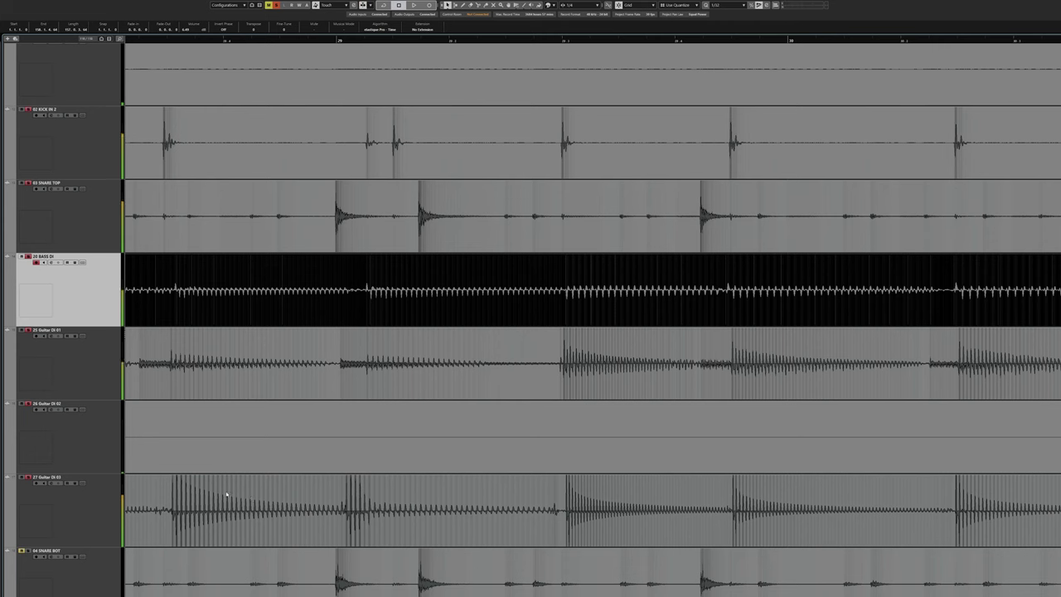
# Check the kick hits against the bass DI, Guitar DI 01 and Guitar DI 03 attacks between bars 28 and 30.
pyautogui.keyDown('alt'); pyautogui.keyDown('shift'); pyautogui.click(157, 380); pyautogui.keyUp('shift'); pyautogui.keyUp('alt')
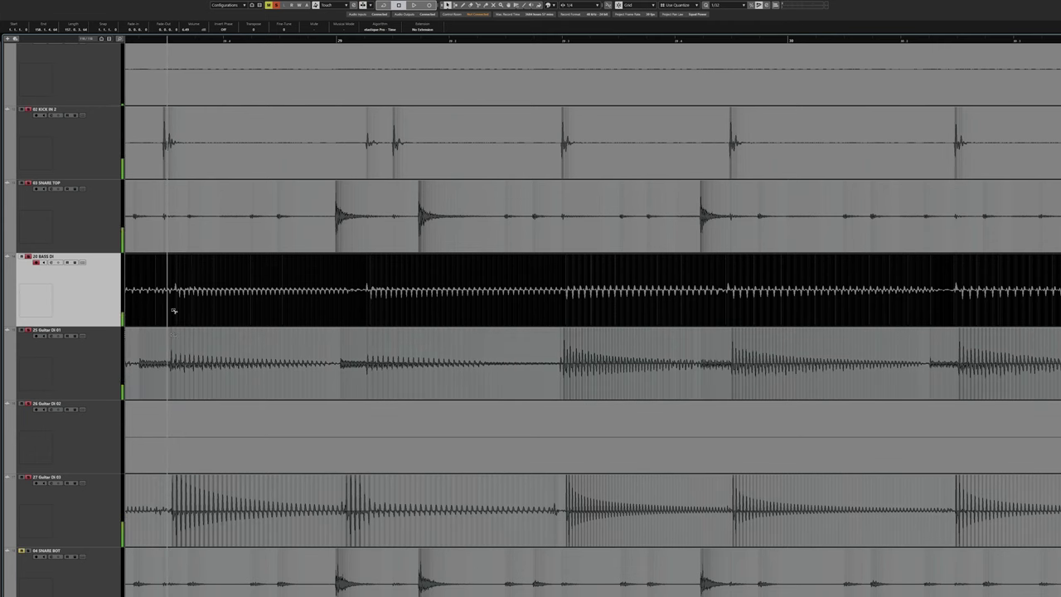
pyautogui.hscroll(2, 174, 310)
pyautogui.click(536, 310)
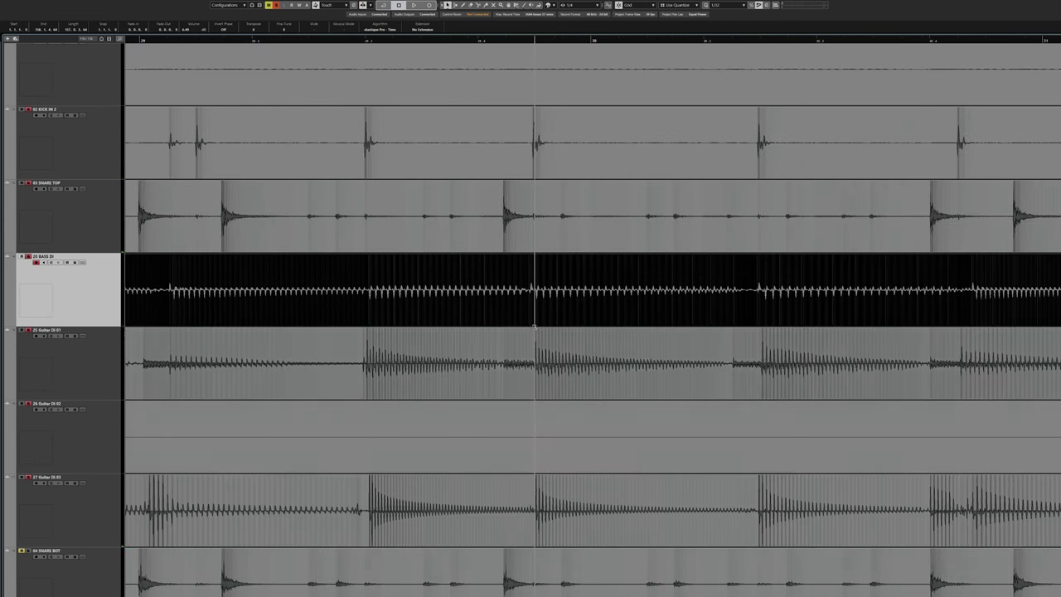
# Examine how the kick, snare, bass DI and guitar DI hits line up from bar 30 to bar 33.
pyautogui.hscroll(3, 526, 415)
pyautogui.keyDown('alt'); pyautogui.keyDown('shift'); pyautogui.click(479, 422); pyautogui.keyUp('shift'); pyautogui.keyUp('alt')
pyautogui.hscroll(2, 474, 426)
pyautogui.keyDown('alt'); pyautogui.keyDown('shift'); pyautogui.click(464, 427); pyautogui.keyUp('shift'); pyautogui.keyUp('alt')
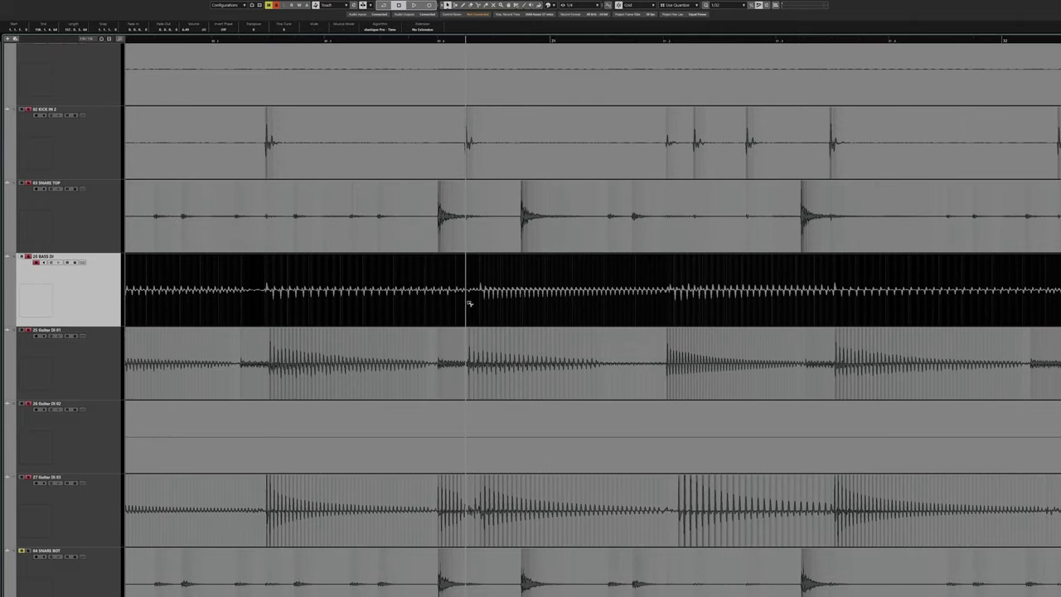
pyautogui.hscroll(2, 469, 305)
pyautogui.click(482, 507)
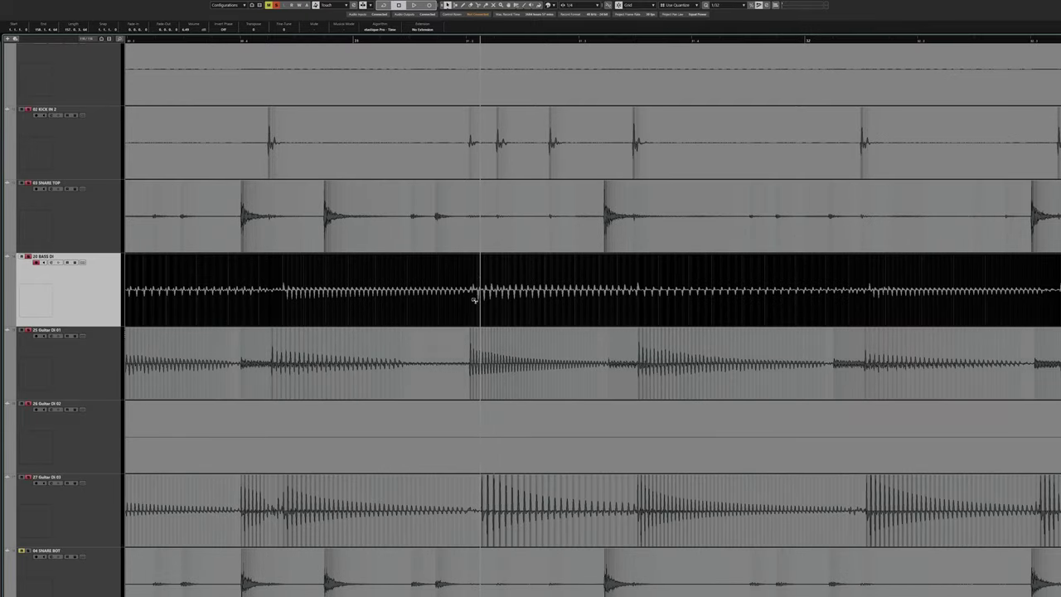
pyautogui.hscroll(4, 506, 367)
pyautogui.hscroll(5, 635, 384)
pyautogui.click(359, 400)
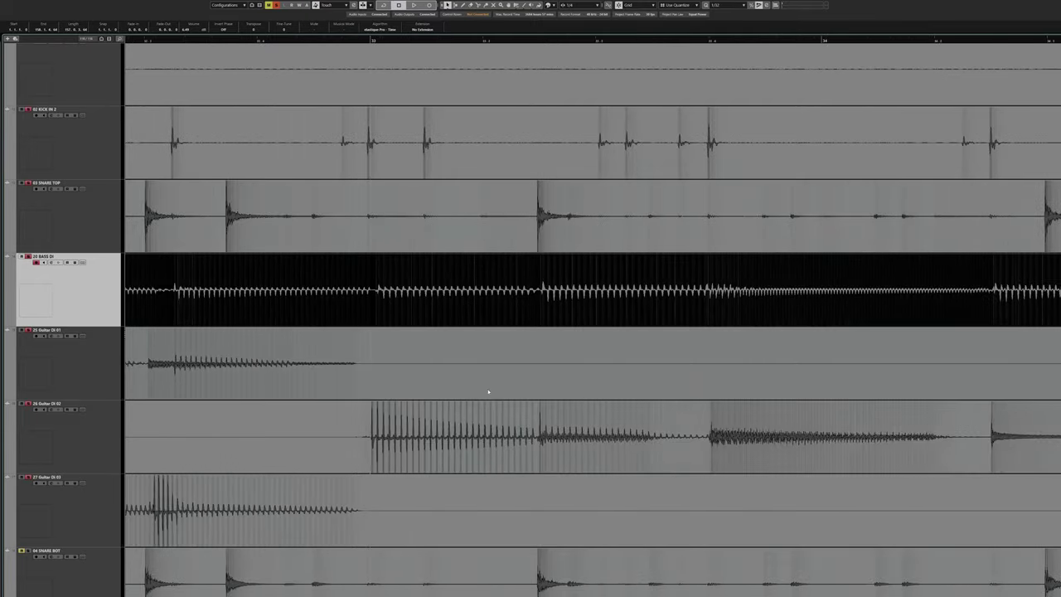
# Play the section from bar 33 while following the bass and second guitar DI waveforms, and stop playback.
pyautogui.hscroll(3, 488, 391)
pyautogui.click(234, 52)
pyautogui.press('space')
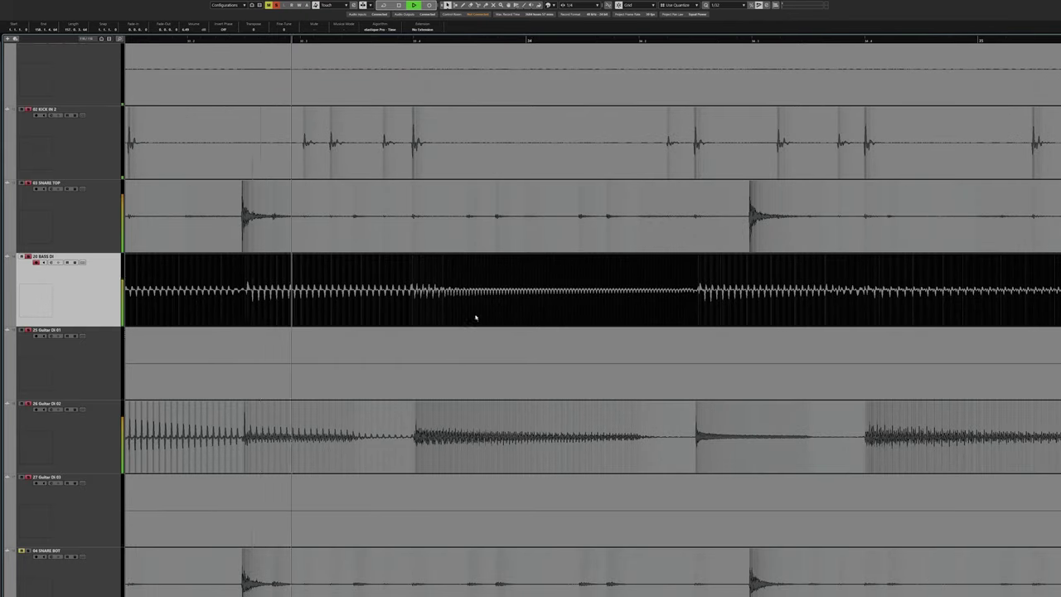
pyautogui.hscroll(2, 477, 314)
pyautogui.scroll(2, 469, 313)
pyautogui.scroll(-3, 470, 313)
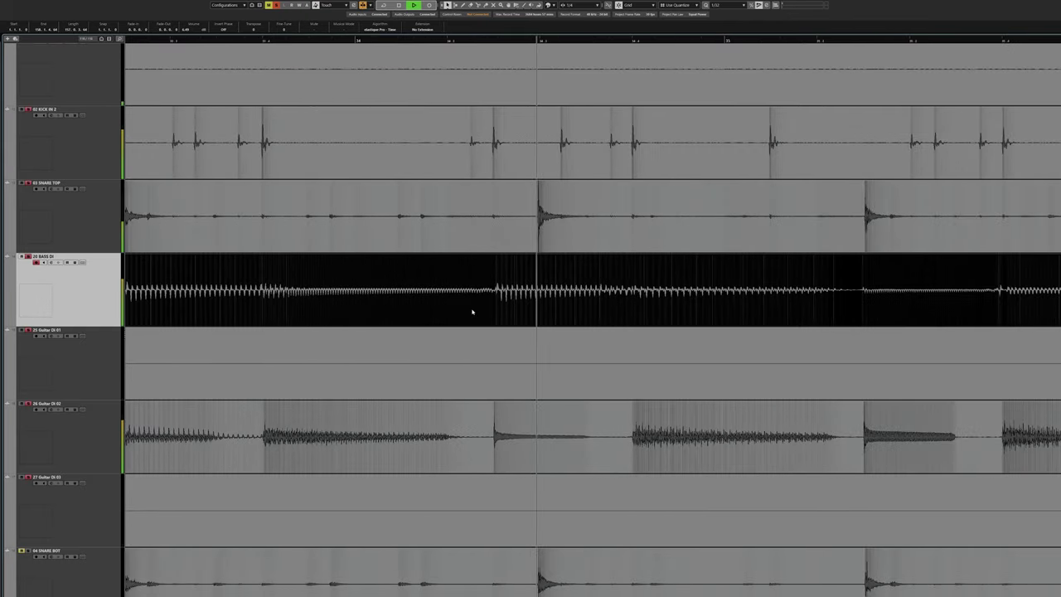
pyautogui.hscroll(3, 470, 313)
pyautogui.scroll(-4, 470, 312)
pyautogui.hscroll(2, 468, 312)
pyautogui.press('space')
# Return to bar 35, play a short bit of it, and view its snare, bass and guitar hits closely.
pyautogui.scroll(3, 379, 304)
pyautogui.hscroll(3, 381, 310)
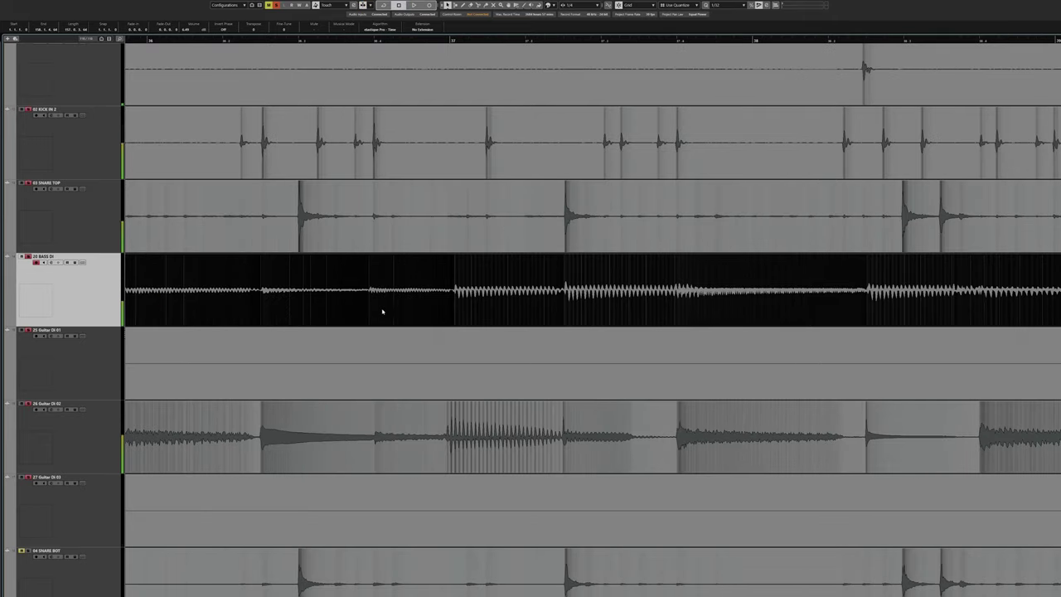
pyautogui.hscroll(-3, 398, 315)
pyautogui.hscroll(-2, 431, 310)
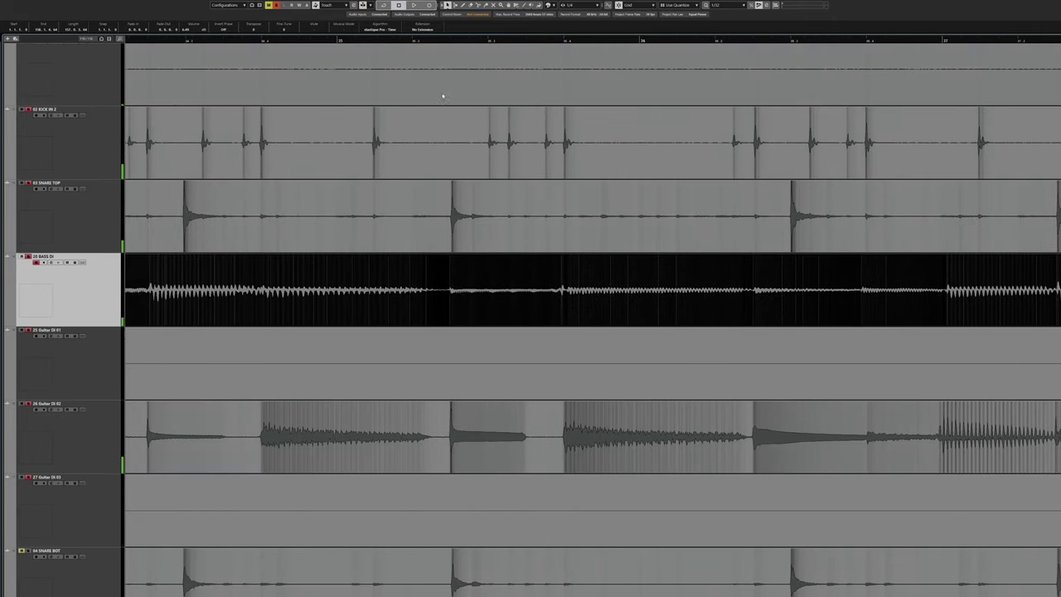
pyautogui.click(445, 39)
pyautogui.press('space')
pyautogui.press('space')
pyautogui.scroll(3, 507, 394)
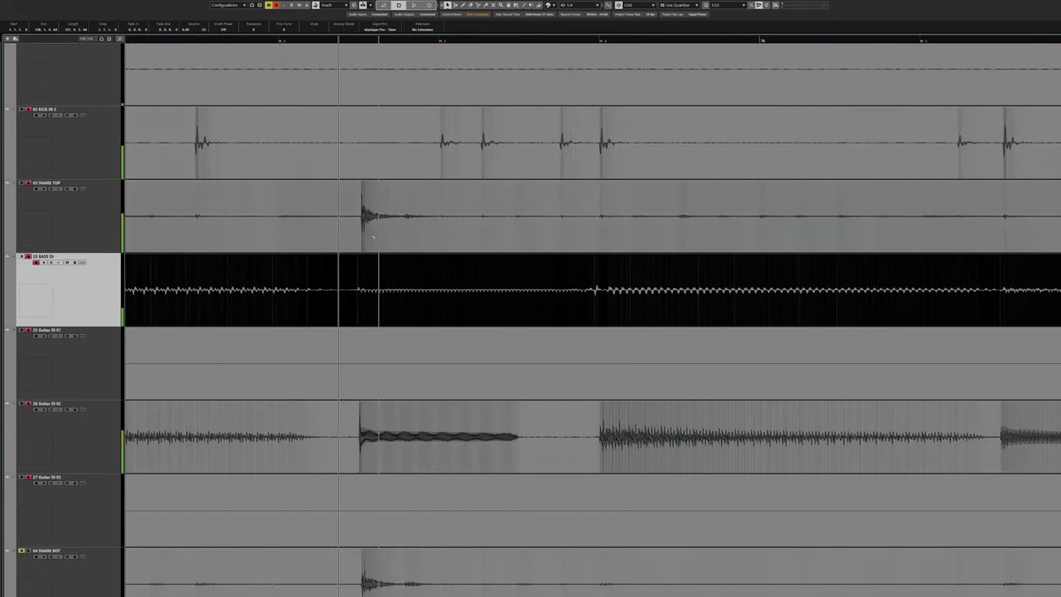
# Compare the bass DI and second guitar DI note starts with the kick and snare hits from bar 36 through bar 43.
pyautogui.hscroll(8, 547, 426)
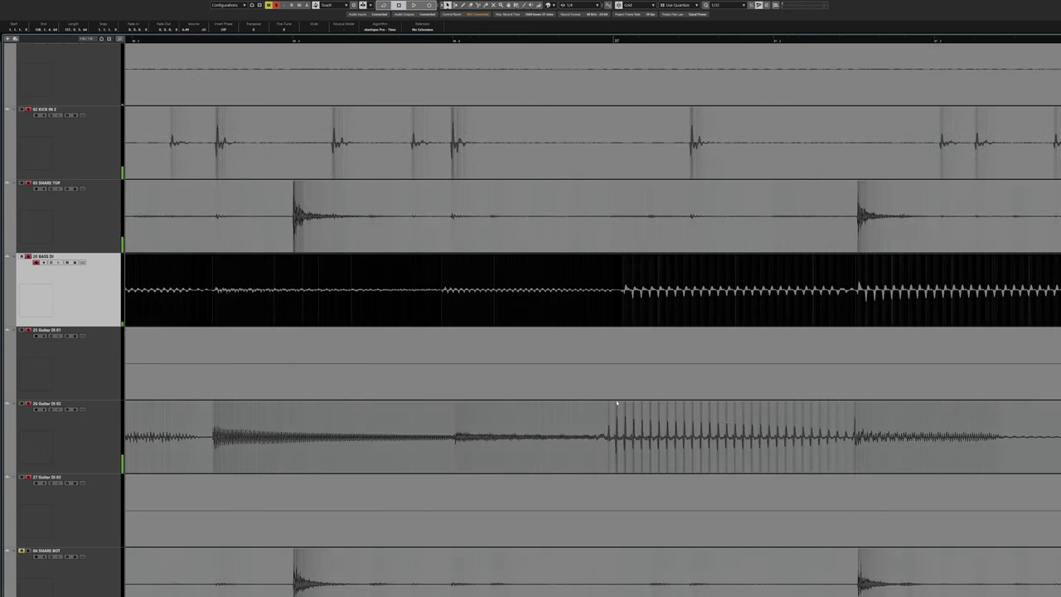
pyautogui.scroll(-3, 721, 439)
pyautogui.hscroll(12, 732, 445)
pyautogui.click(270, 40)
pyautogui.scroll(5, 284, 73)
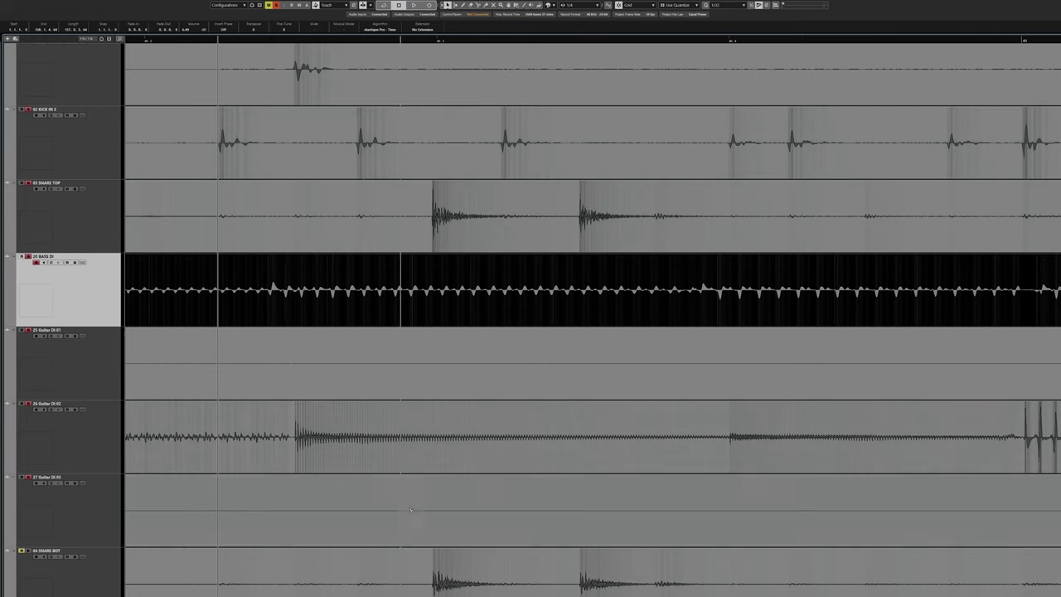
pyautogui.hscroll(4, 632, 391)
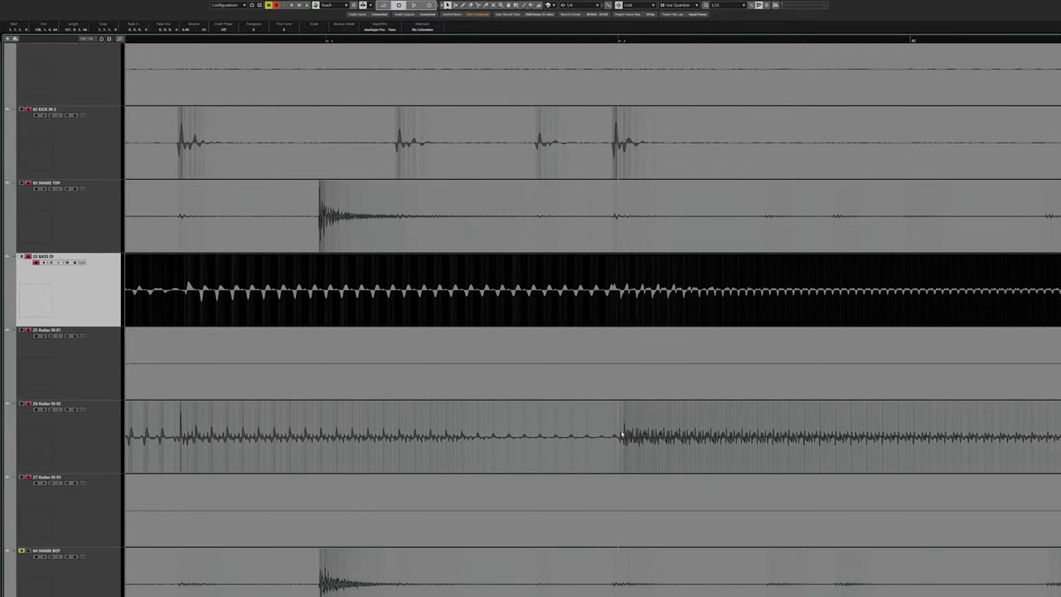
pyautogui.hscroll(7, 663, 436)
pyautogui.scroll(-5, 447, 425)
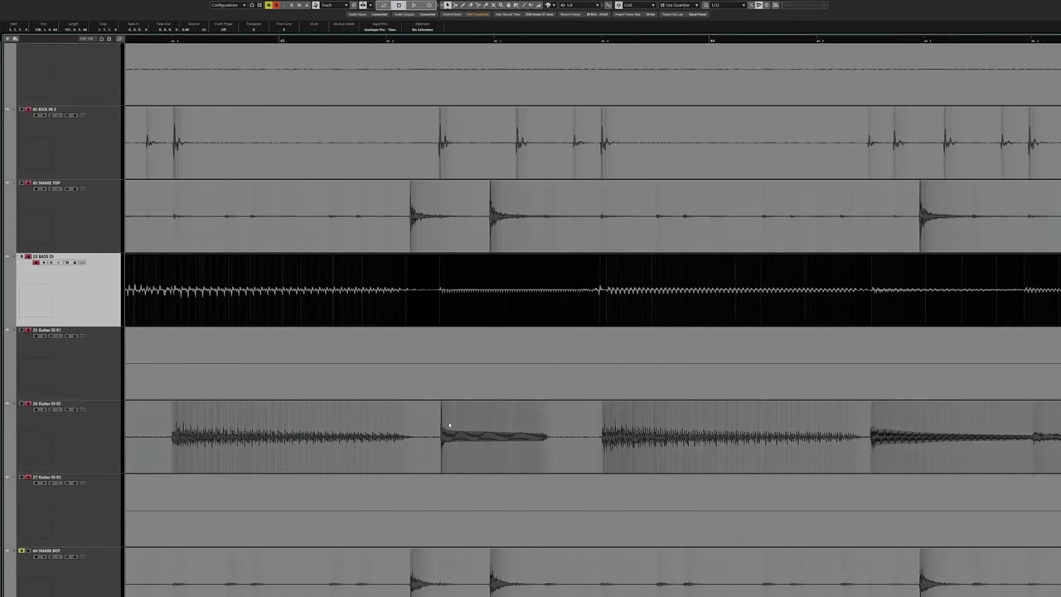
pyautogui.scroll(3, 449, 426)
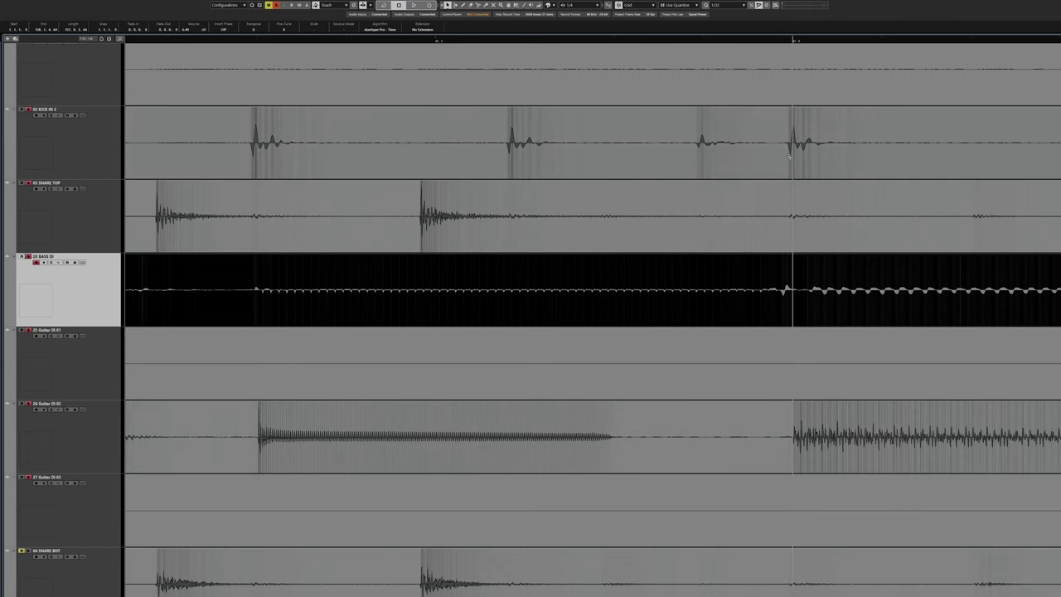
pyautogui.hscroll(3, 461, 374)
pyautogui.scroll(-3, 534, 267)
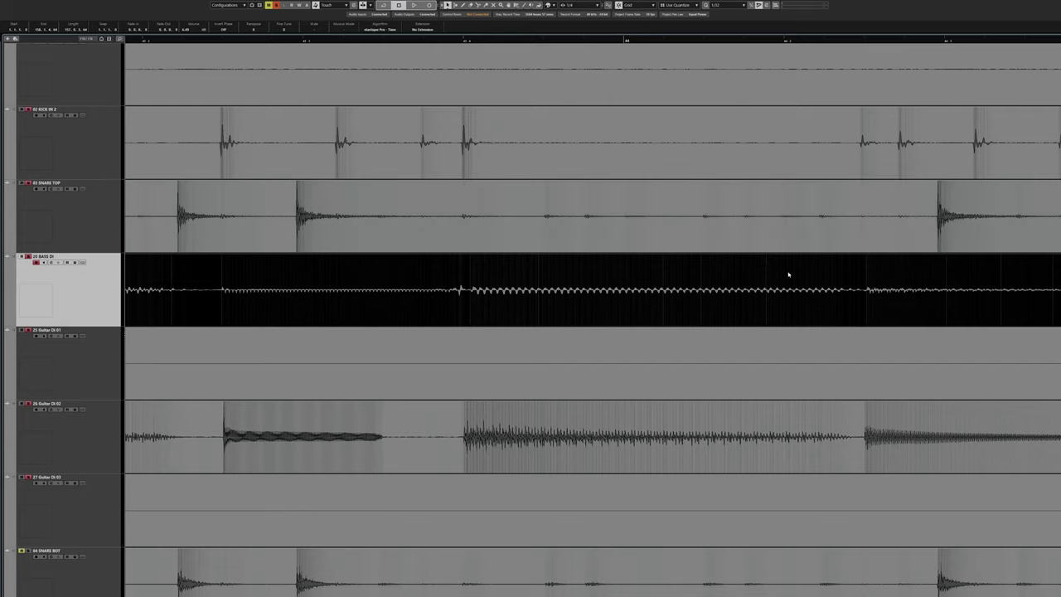
# Play the section after bar 44, stop around bar 46, and inspect the surrounding drum, bass and guitar waveforms.
pyautogui.hscroll(3, 789, 275)
pyautogui.press('space')
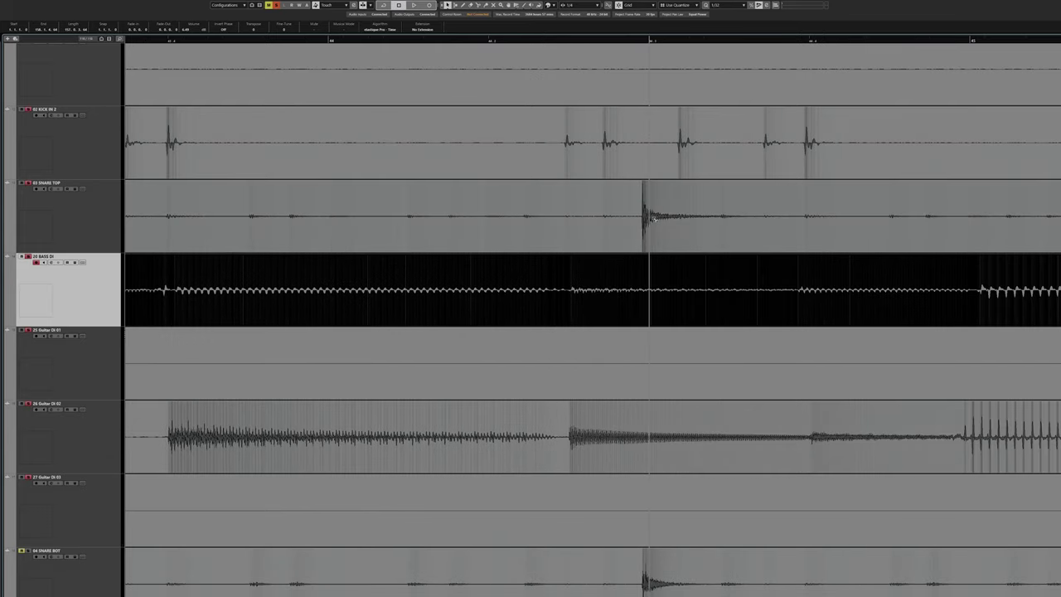
pyautogui.hscroll(6, 421, 182)
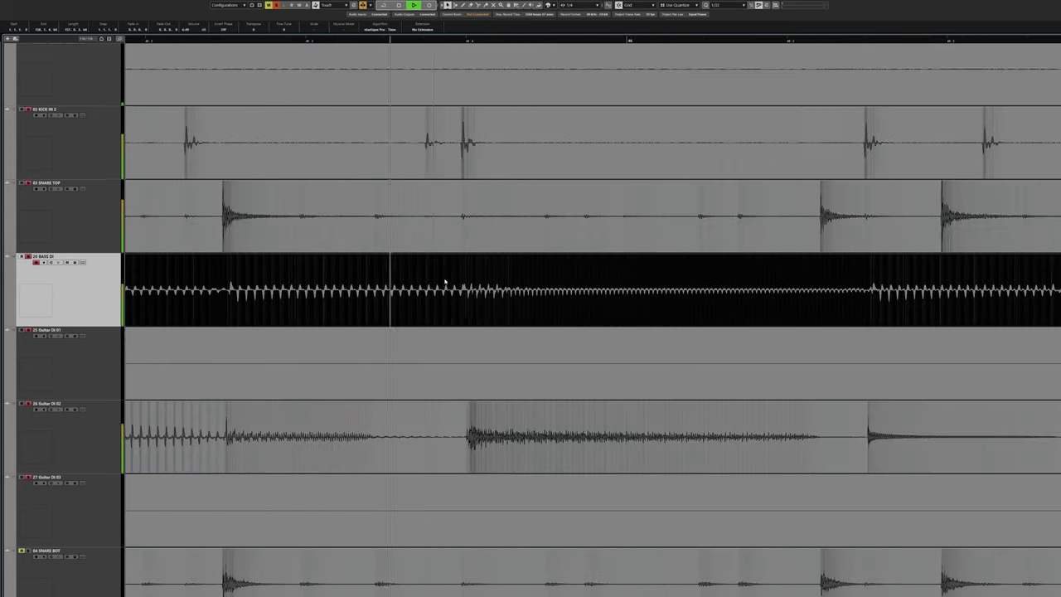
pyautogui.hscroll(9, 444, 283)
pyautogui.hscroll(1, 445, 281)
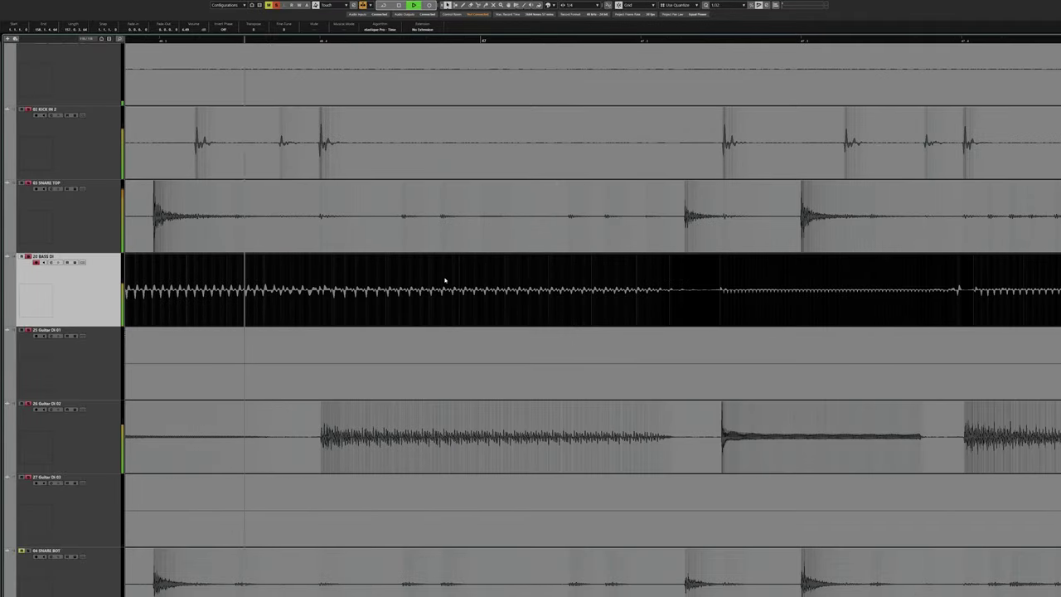
pyautogui.press('space')
pyautogui.hscroll(3, 438, 257)
pyautogui.hscroll(-3, 431, 302)
pyautogui.scroll(-2, 434, 312)
pyautogui.scroll(-2, 500, 330)
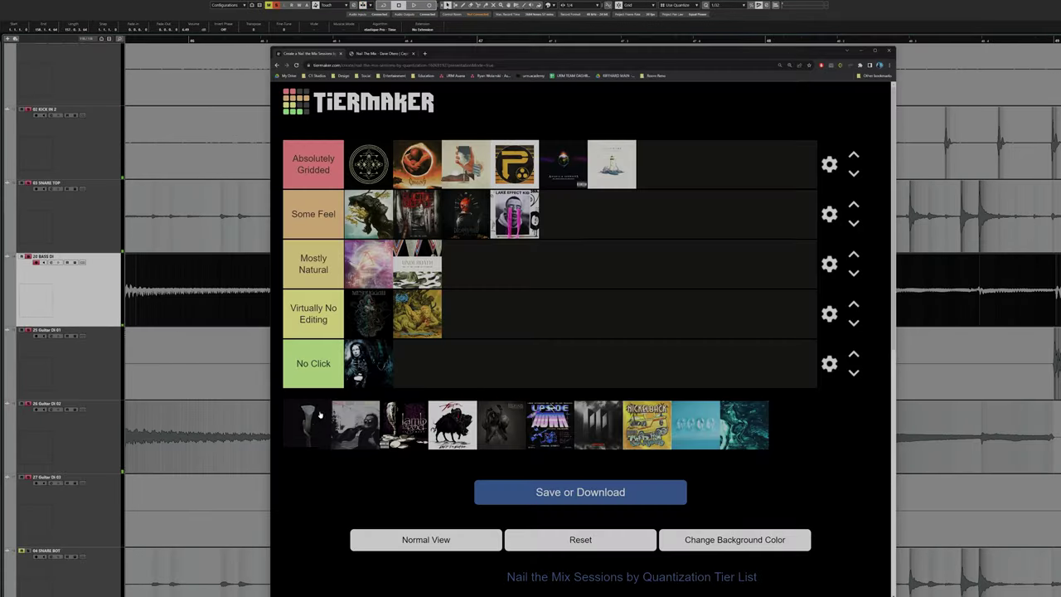
# Switch to the TierMaker page in the browser and place the first unranked album cover in the Mostly Natural tier.
pyautogui.moveTo(309, 426); pyautogui.dragTo(466, 263)
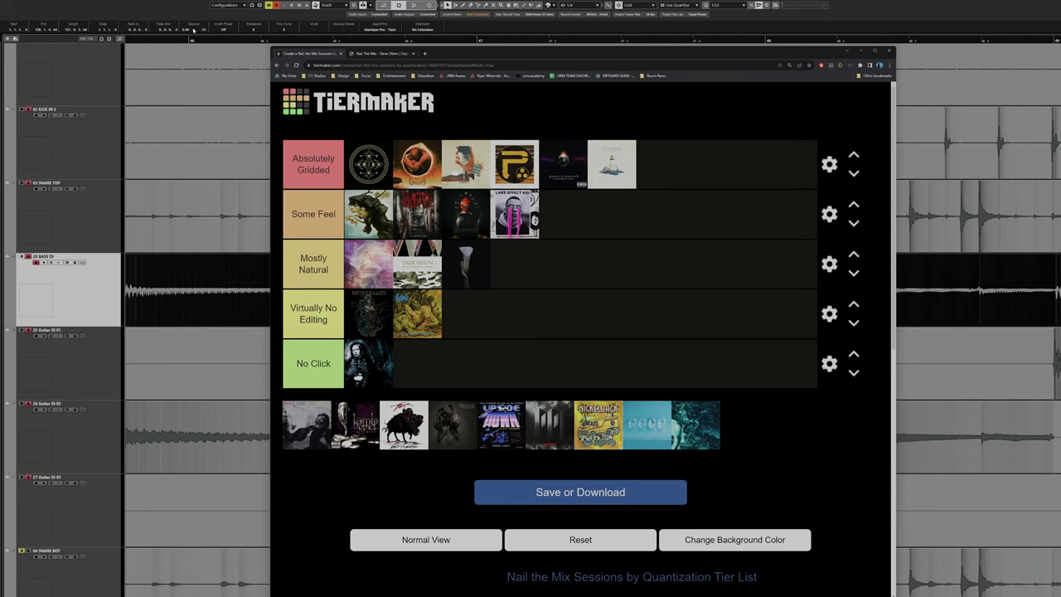
pyautogui.moveTo(367, 164)
pyautogui.mouseDown()
pyautogui.moveTo(398, 161)
pyautogui.moveTo(371, 158)
pyautogui.mouseUp()
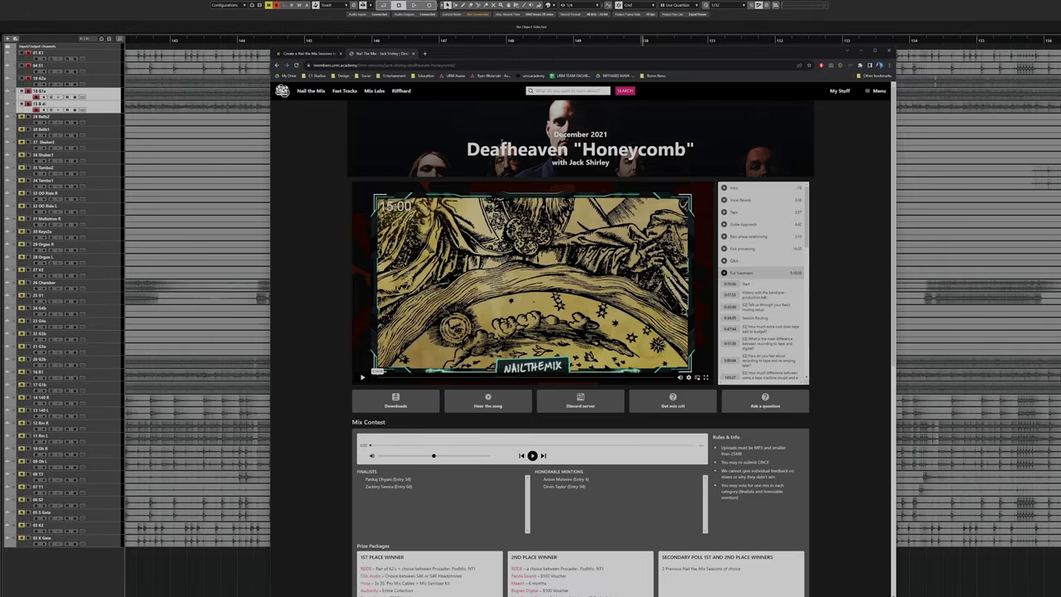
# Switch back to the audio project and show the start of the recorded parts near bar 29 with taller tracks.
pyautogui.click(191, 48)
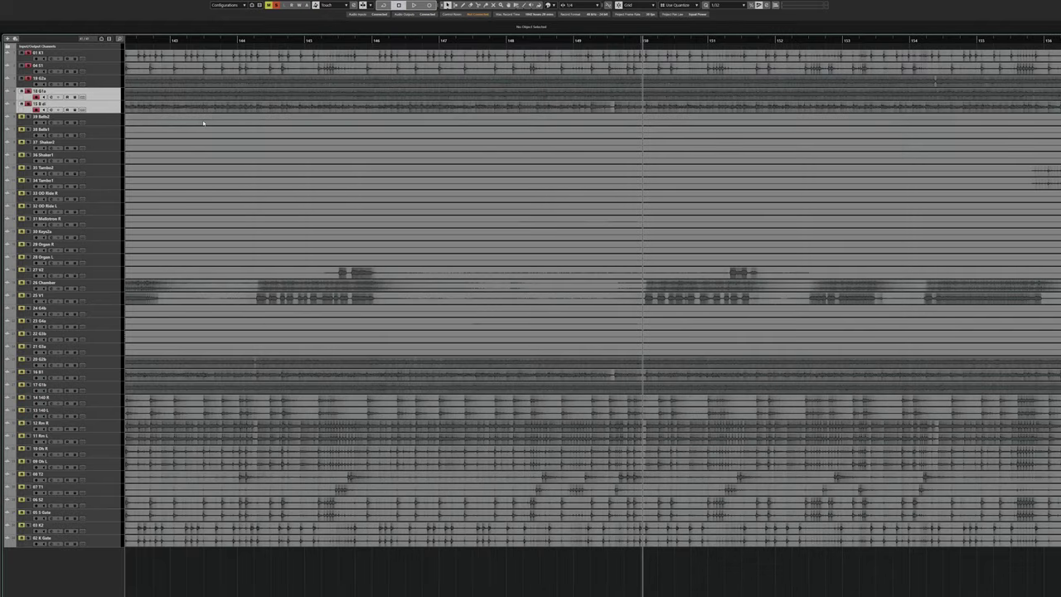
pyautogui.press('g')
pyautogui.hotkey('shift', 'h')
pyautogui.hotkey('shift', 'h')
pyautogui.hotkey('shift', 'h')
pyautogui.hotkey('shift', 'h')
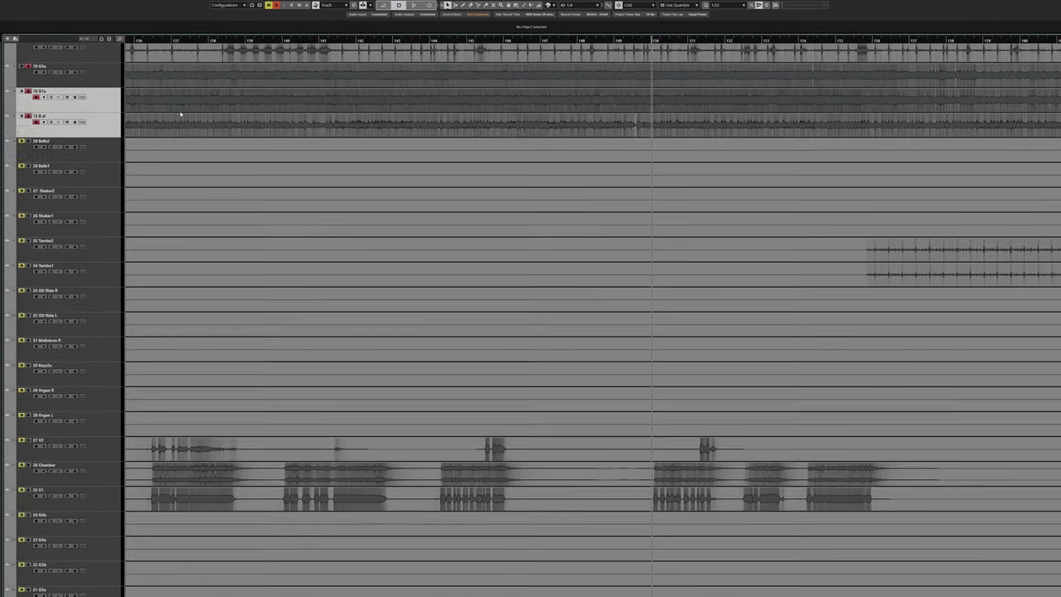
pyautogui.scroll(2, 241, 166)
pyautogui.hscroll(-5, 441, 136)
pyautogui.hscroll(-10, 440, 136)
pyautogui.press('h')
pyautogui.press('h')
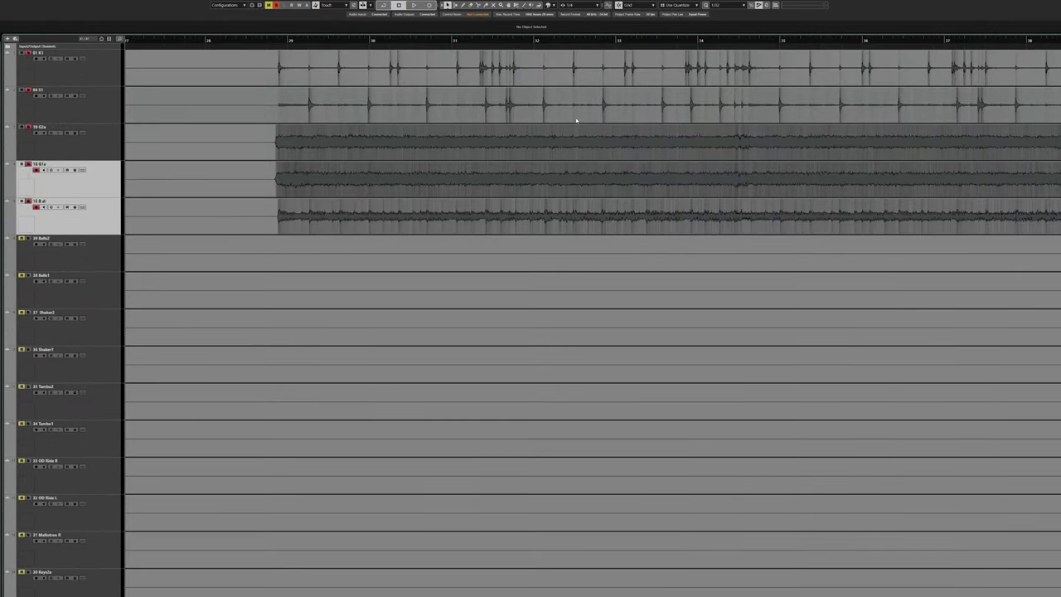
pyautogui.hotkey('shift', 'h')
pyautogui.hotkey('shift', 'h')
pyautogui.hotkey('shift', 'h')
pyautogui.hotkey('shift', 'h')
pyautogui.scroll(2, 467, 175)
# Play the song from its start near bar 29, follow the kick and snare hits closely, and stop playback.
pyautogui.click(276, 40)
pyautogui.press('space')
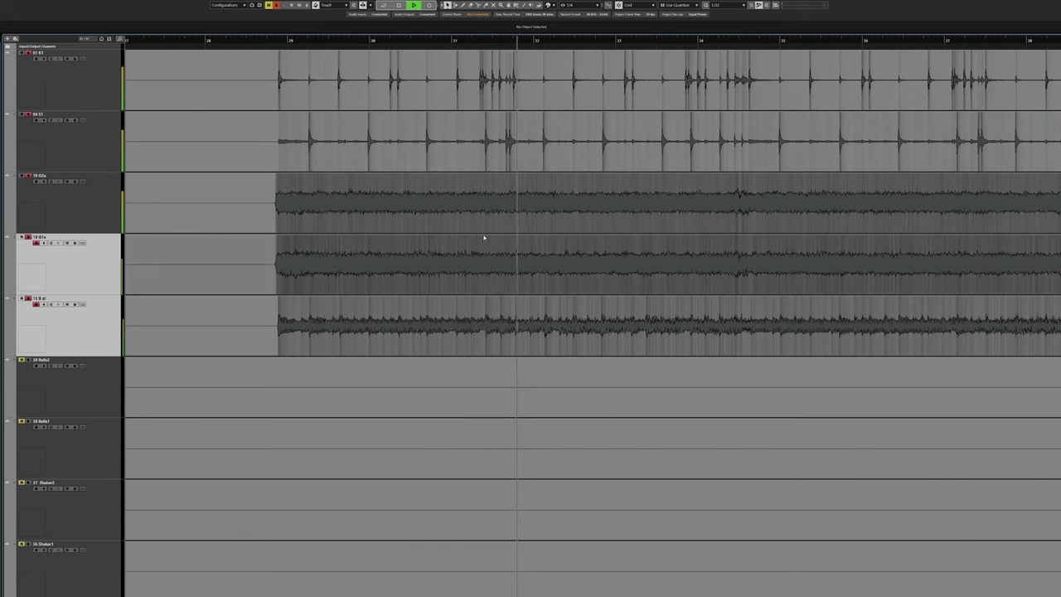
pyautogui.hscroll(4, 464, 191)
pyautogui.scroll(6, 407, 149)
pyautogui.scroll(-4, 423, 144)
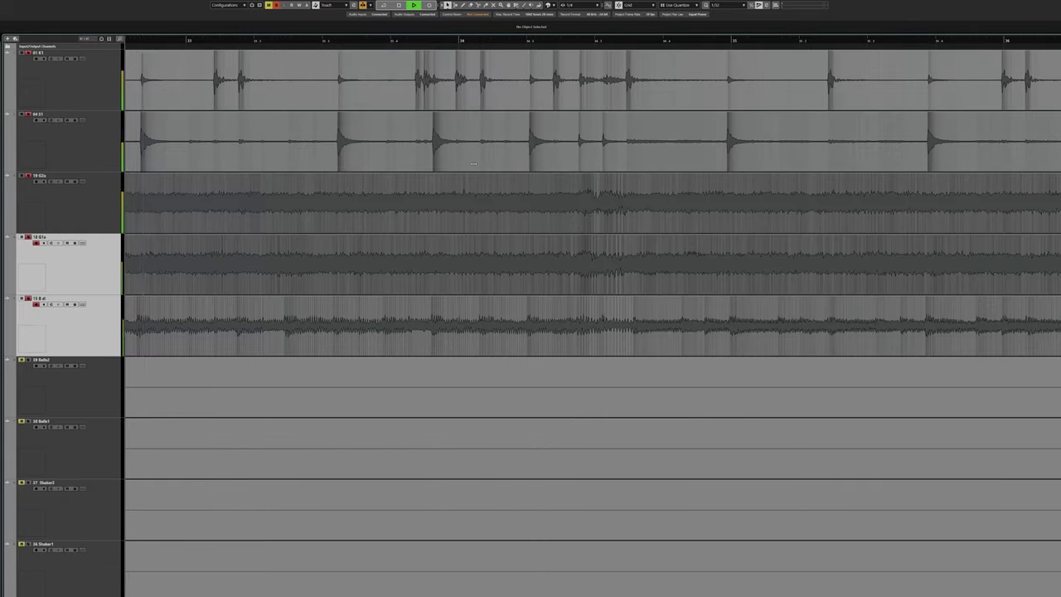
pyautogui.scroll(3, 425, 141)
pyautogui.hscroll(-3, 476, 130)
pyautogui.hscroll(4, 478, 126)
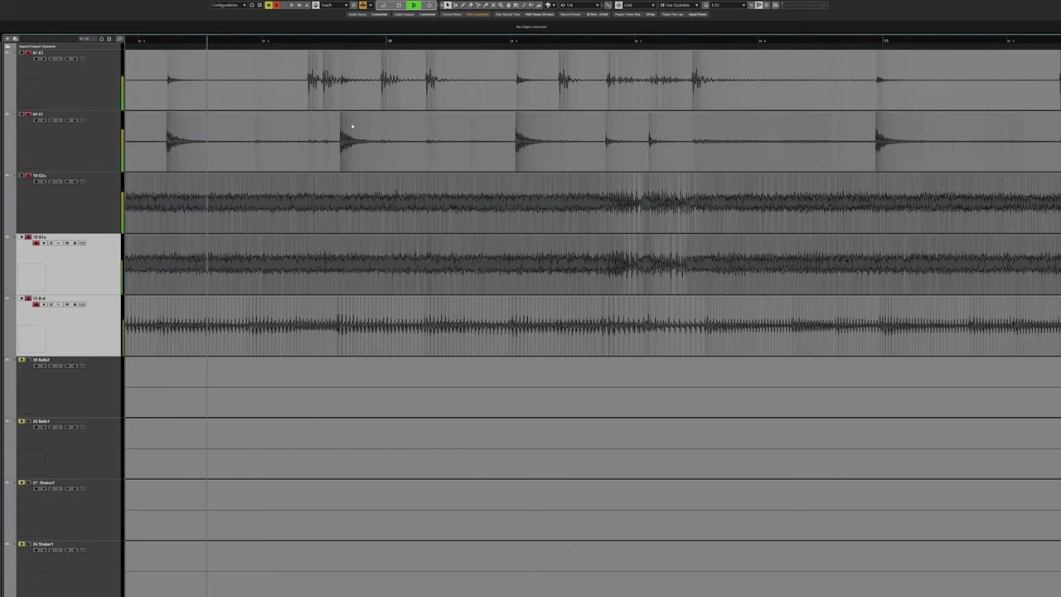
pyautogui.hscroll(4, 466, 142)
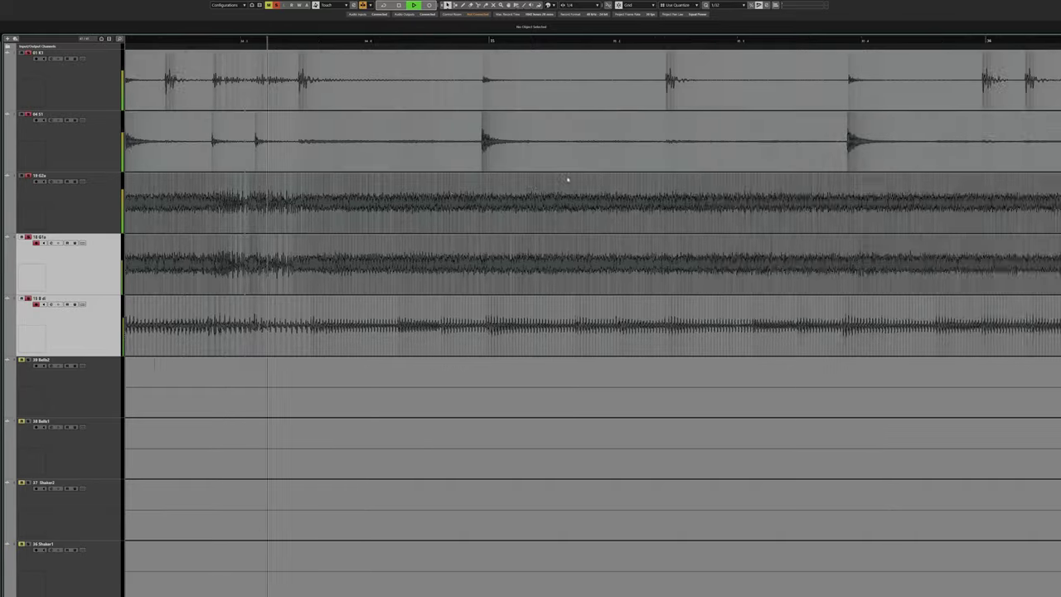
pyautogui.press('space')
# Locate the passage with continuous fast kick hits further into the song and view it closely.
pyautogui.press('g')
pyautogui.press('g')
pyautogui.press('g')
pyautogui.press('g')
pyautogui.press('g')
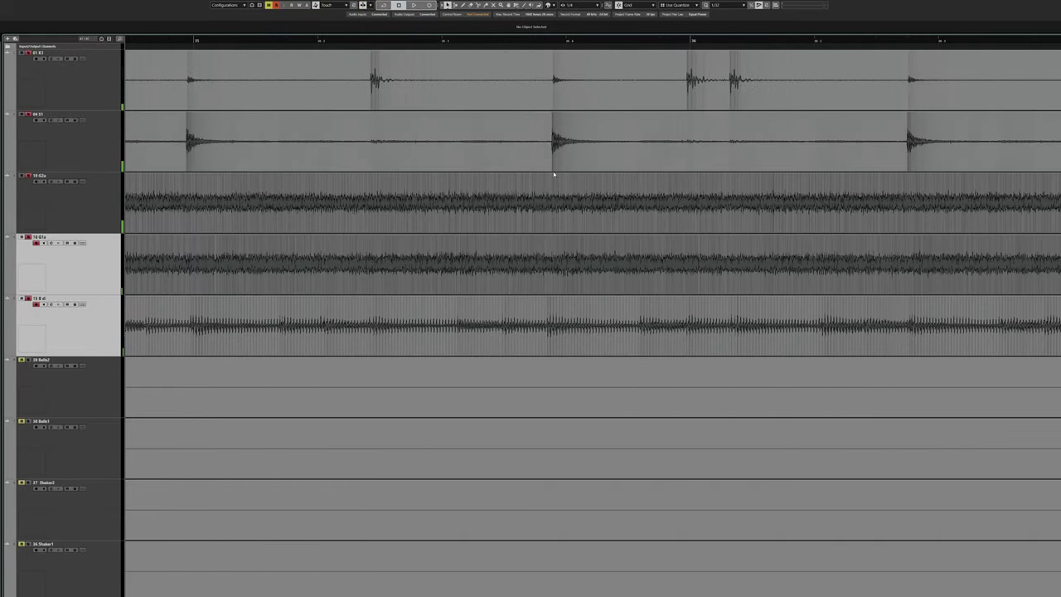
pyautogui.press('g')
pyautogui.press('g')
pyautogui.press('g')
pyautogui.press('g')
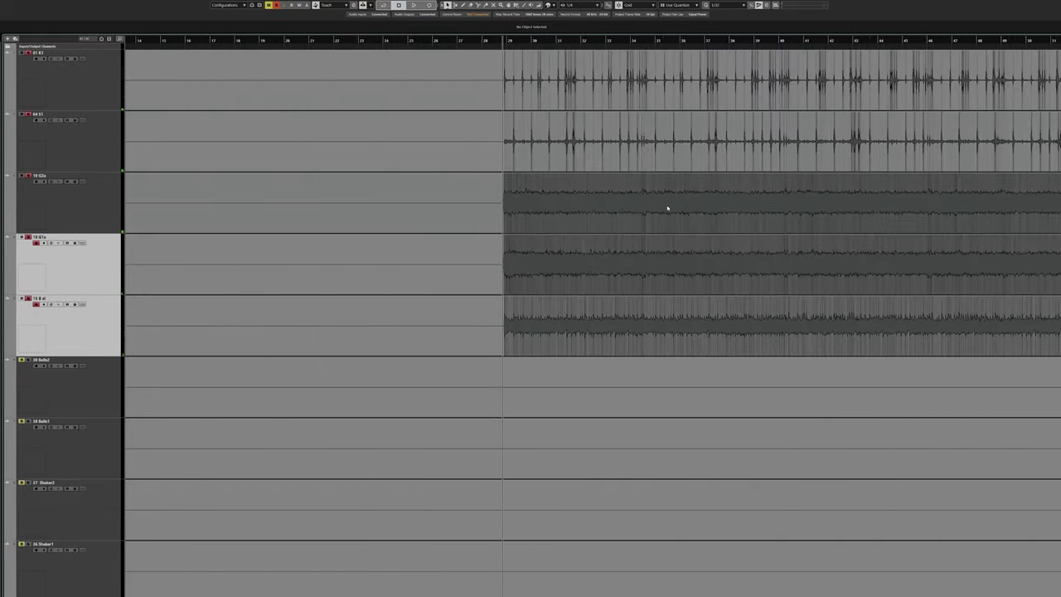
pyautogui.press('h')
pyautogui.press('h')
pyautogui.press('h')
pyautogui.press('h')
pyautogui.press('h')
pyautogui.press('h')
pyautogui.press('h')
pyautogui.press('h')
pyautogui.press('h')
pyautogui.press('h')
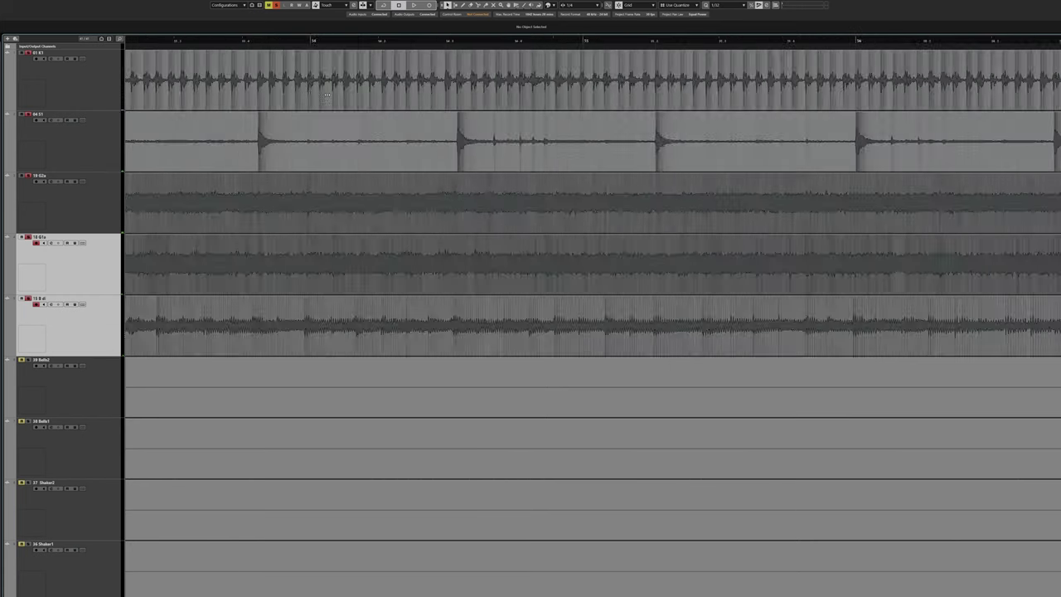
# Play the fast kick passage from a snare hit and stop just before the dense run of snare hits.
pyautogui.click(336, 39)
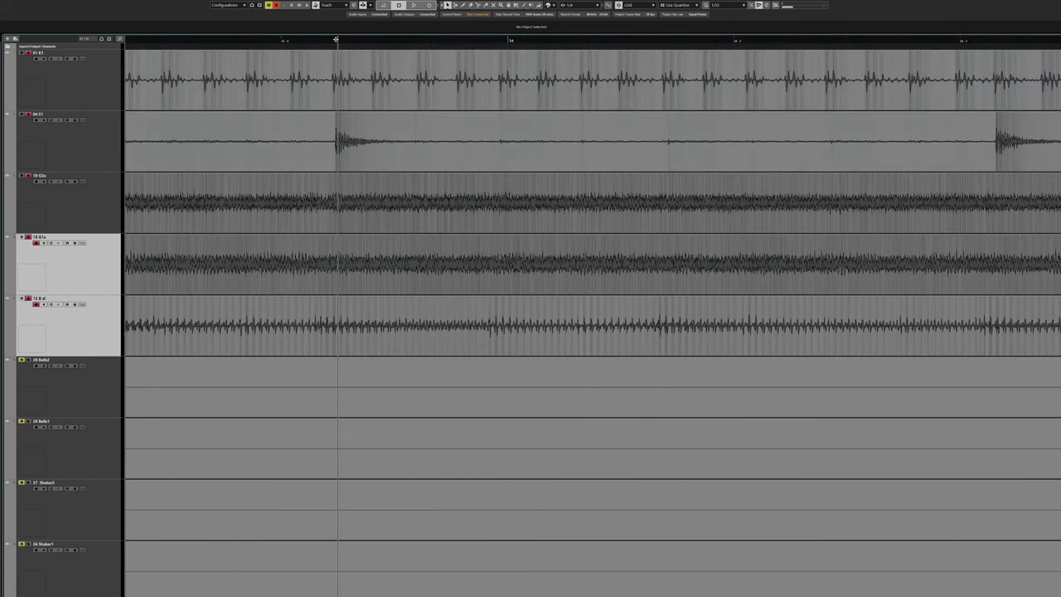
pyautogui.press('space')
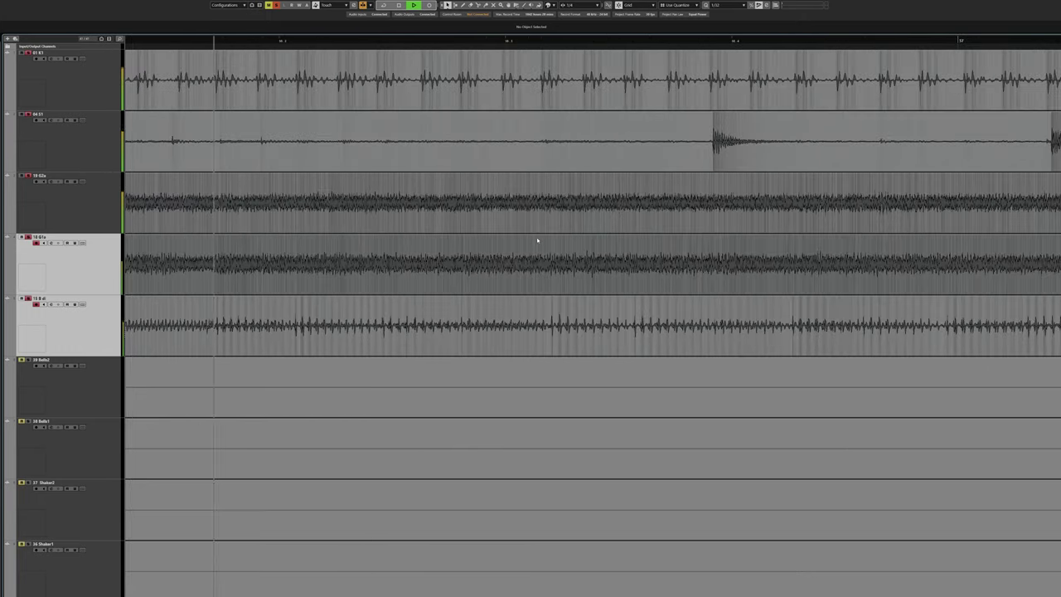
pyautogui.press('space')
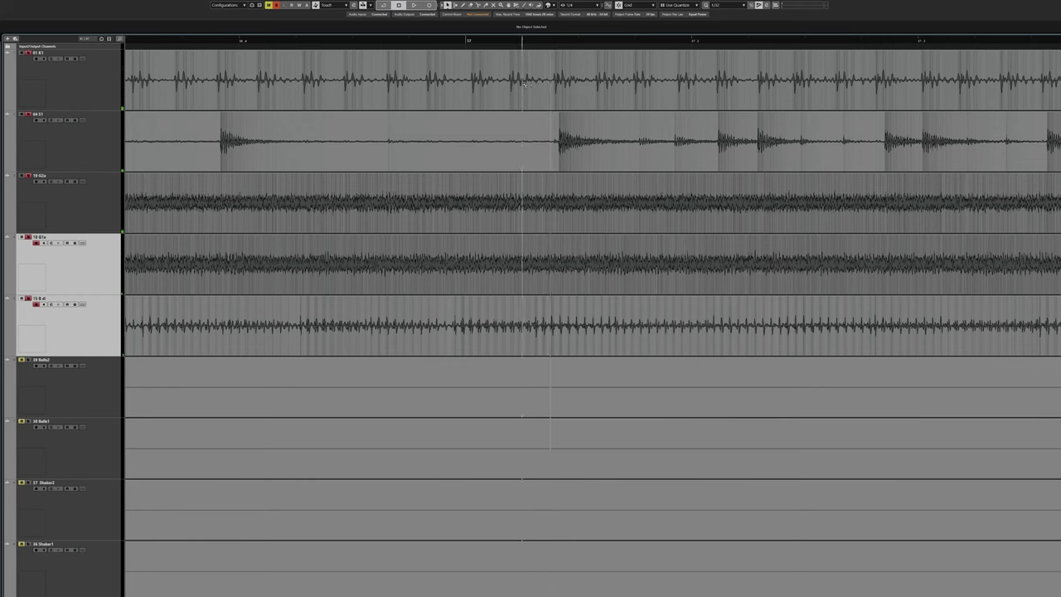
# Play the dense run of snare hits over the fast kicks from just before its first hit, and stop playback.
pyautogui.click(238, 84)
pyautogui.click(386, 81)
pyautogui.hscroll(1, 517, 102)
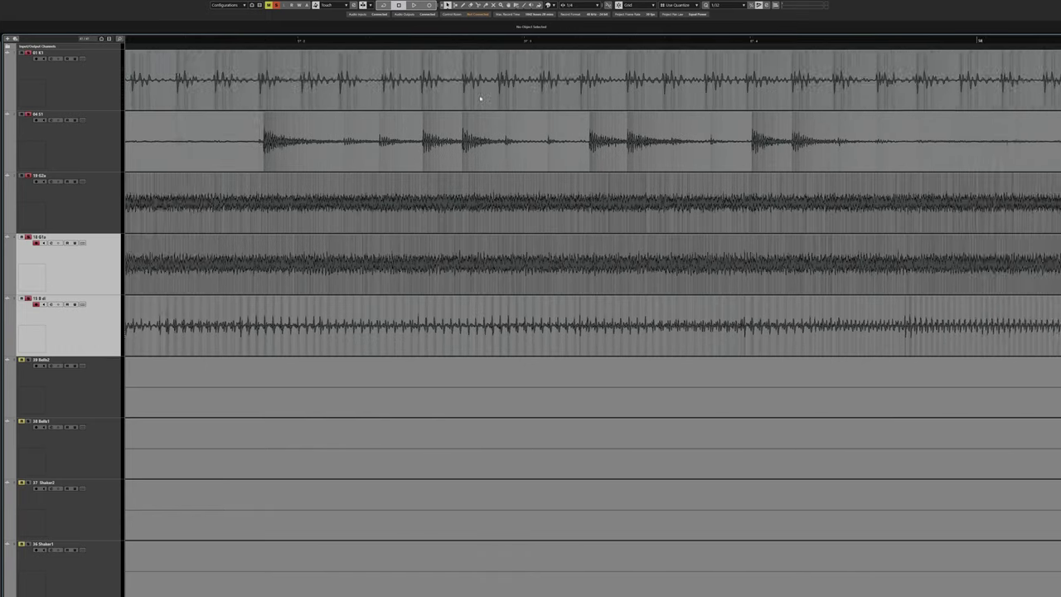
pyautogui.click(257, 39)
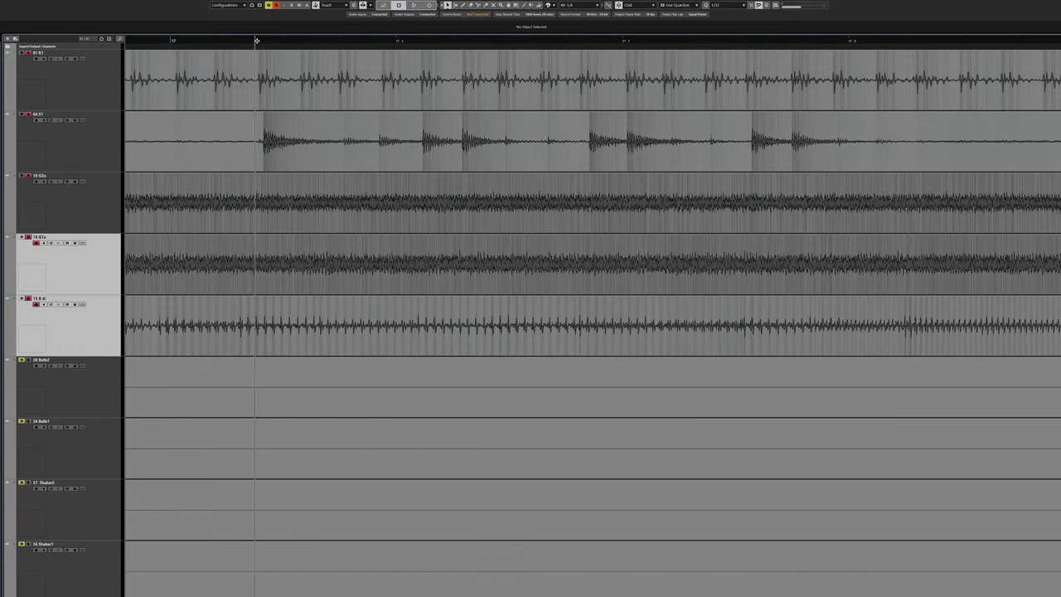
pyautogui.press('space')
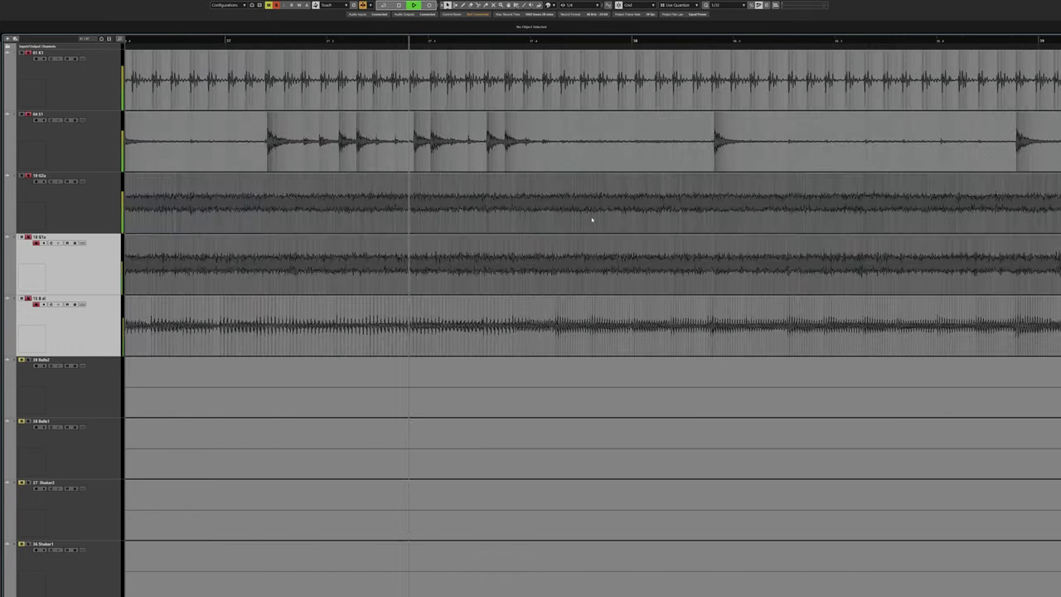
pyautogui.scroll(-3, 553, 207)
pyautogui.press('space')
# Locate the alternating kick and snare passage after bar 75, play it in a close view, and stop at the kick bursts.
pyautogui.hscroll(5, 554, 203)
pyautogui.scroll(-4, 682, 213)
pyautogui.hscroll(10, 610, 204)
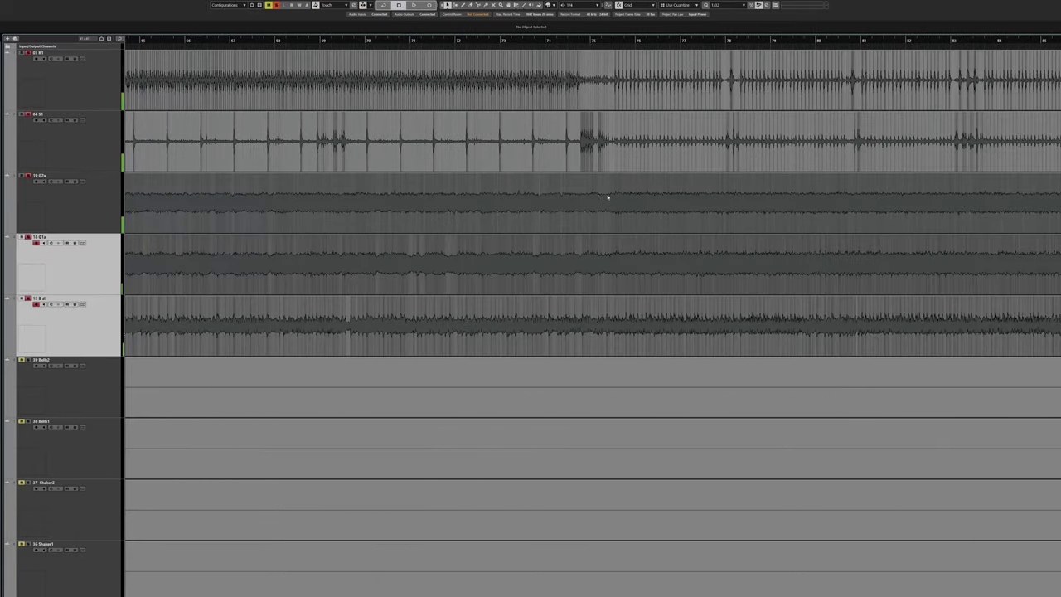
pyautogui.press('space')
pyautogui.press('h')
pyautogui.press('h')
pyautogui.press('h')
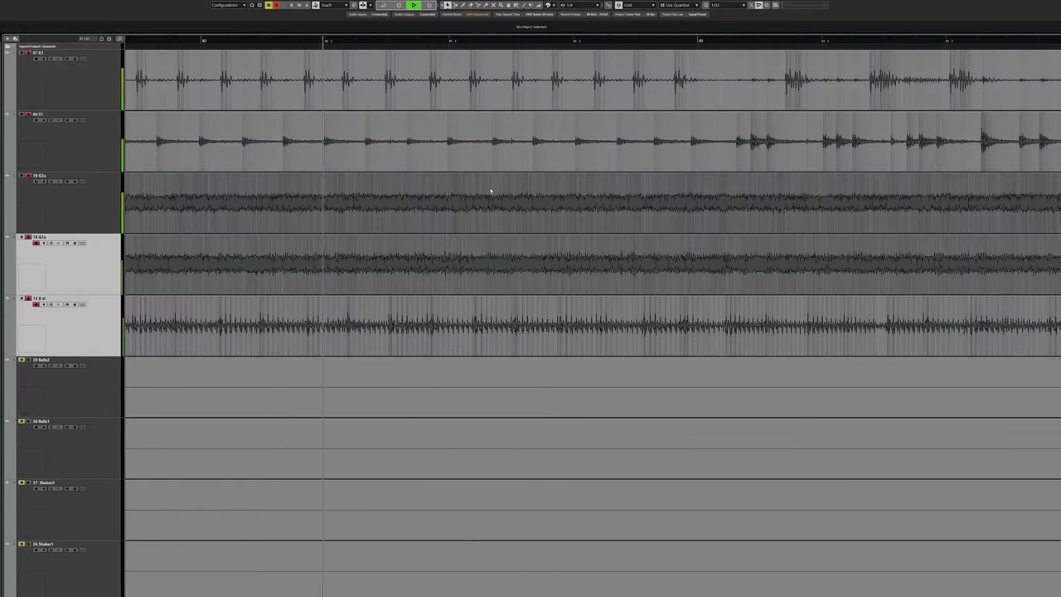
pyautogui.press('h')
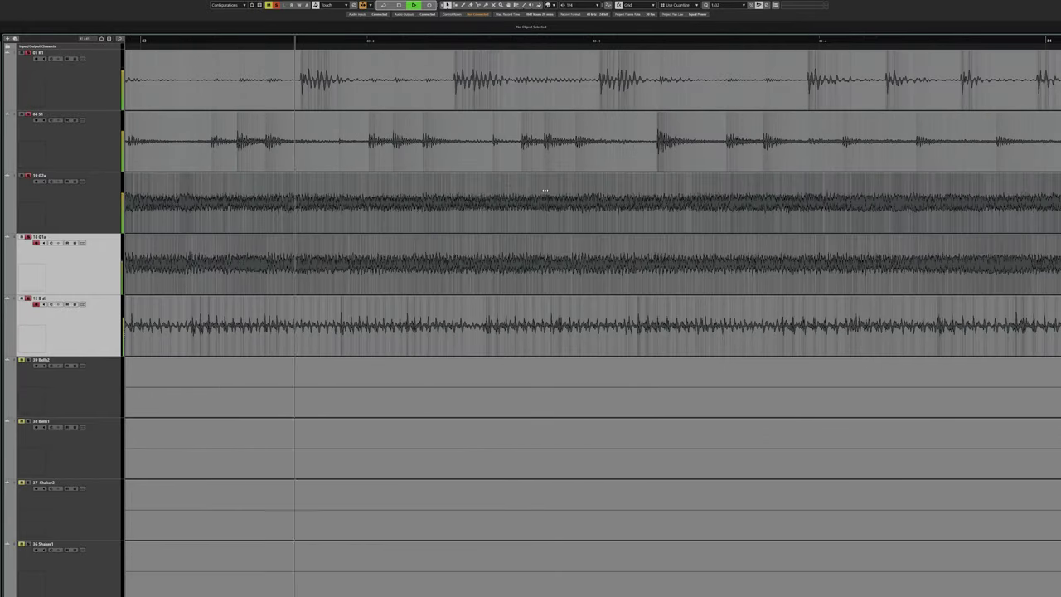
pyautogui.press('space')
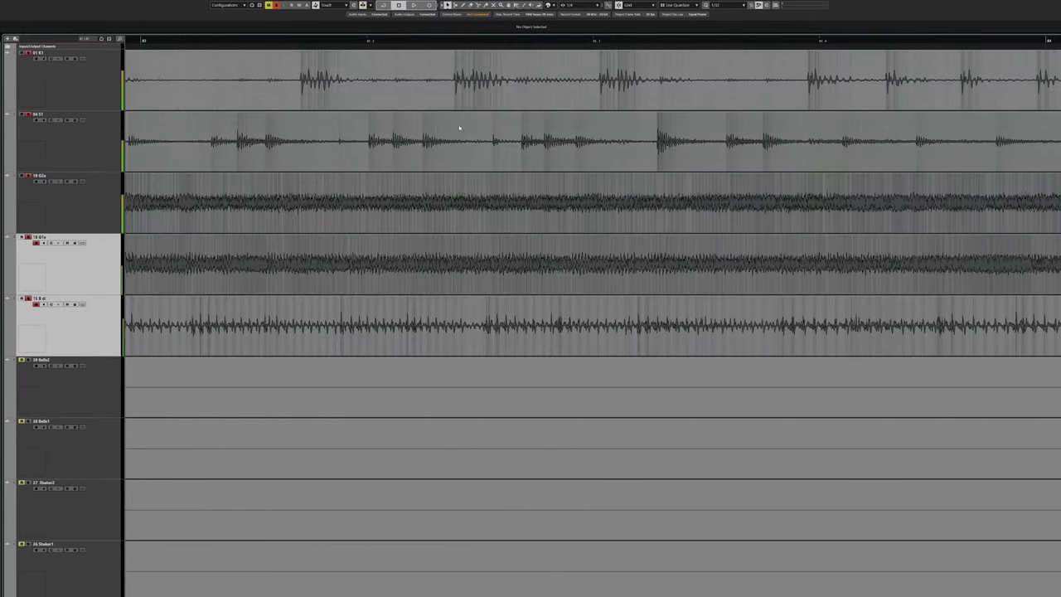
# Replay the kick bursts and snare groups from the first burst and again from slightly earlier, and stop playback.
pyautogui.click(452, 41)
pyautogui.click(301, 41)
pyautogui.press('space')
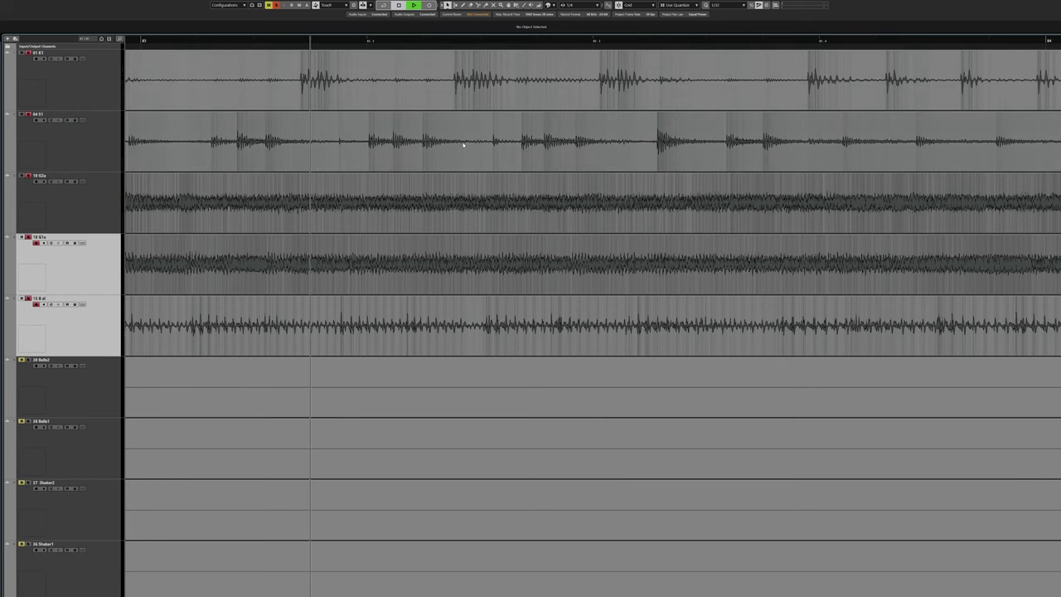
pyautogui.press('space')
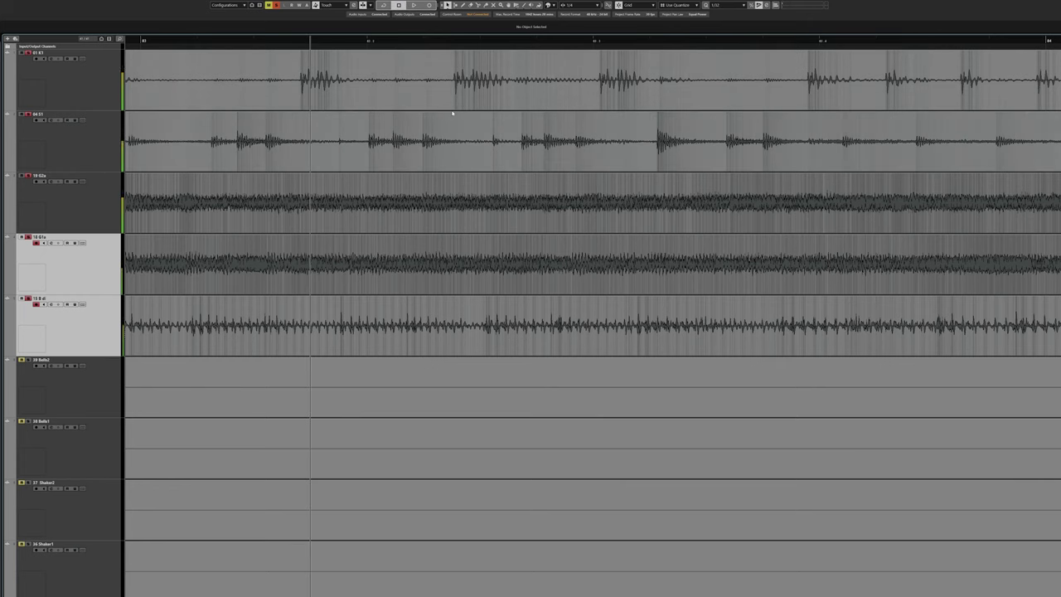
pyautogui.click(196, 40)
pyautogui.press('space')
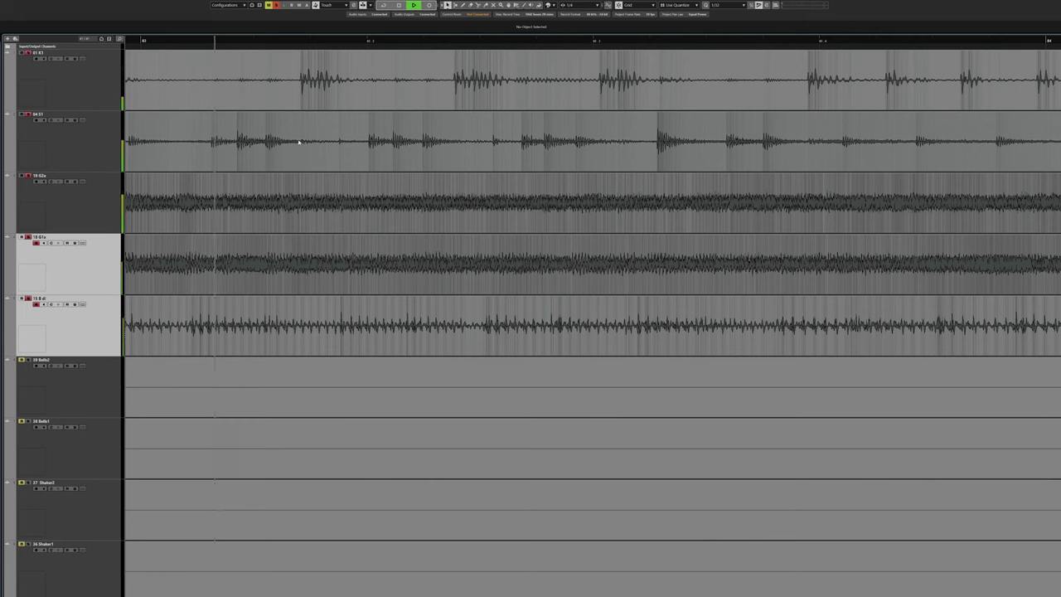
pyautogui.press('g')
pyautogui.press('g')
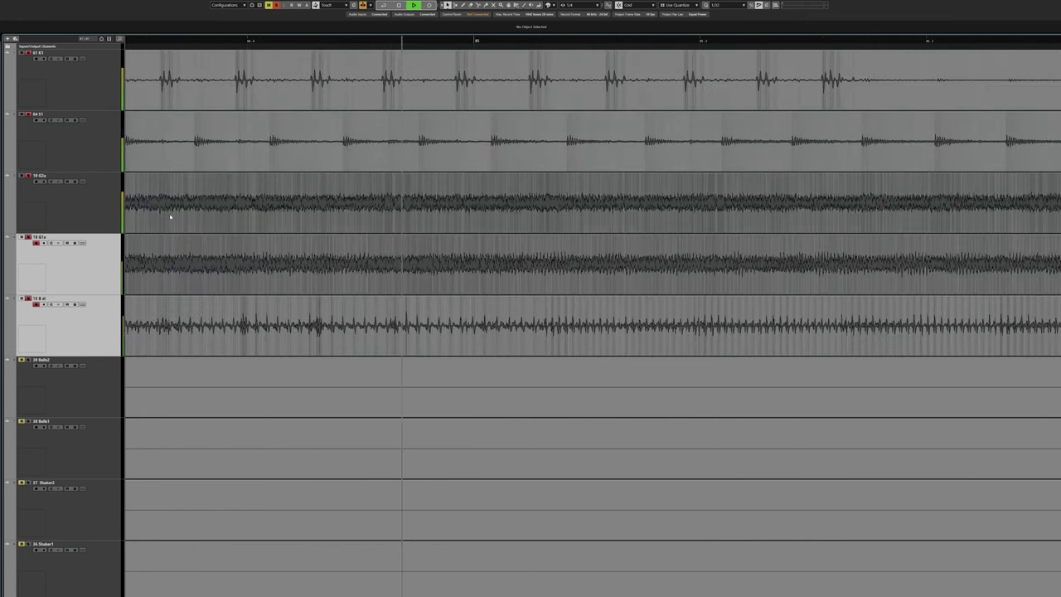
pyautogui.press('space')
# Select the G1a guitar track, play the kick burst passage while following the alternating kicks and snares, and stop playback.
pyautogui.click(83, 216)
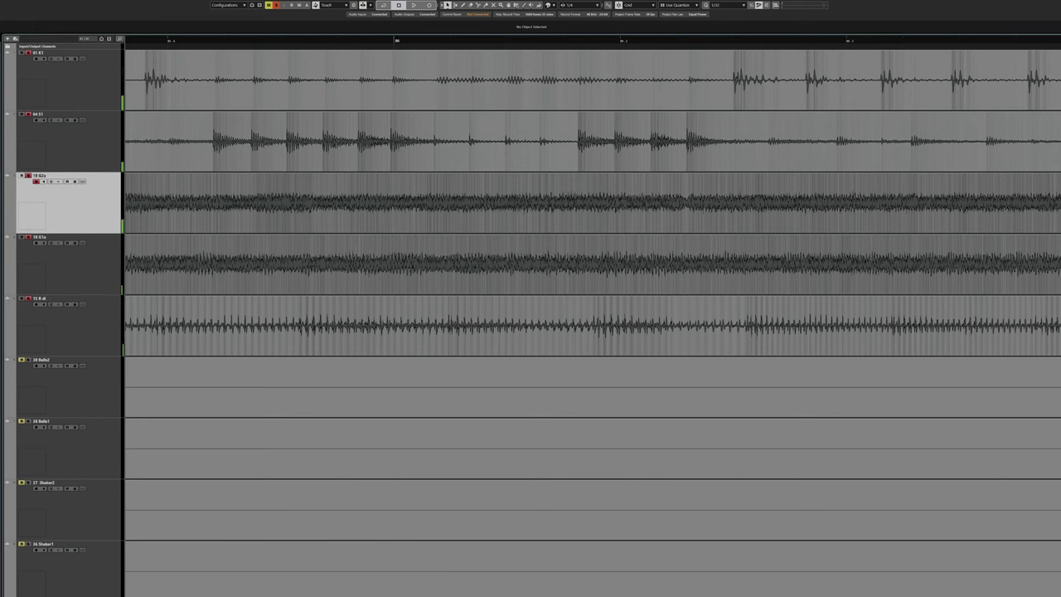
pyautogui.click(73, 257)
pyautogui.press('space')
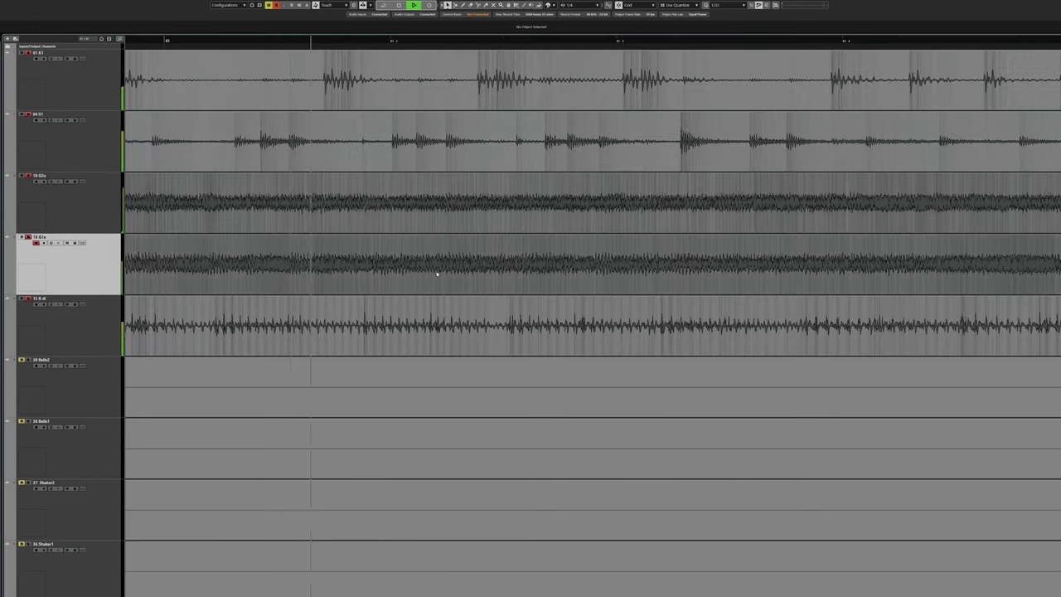
pyautogui.scroll(-3, 347, 266)
pyautogui.hscroll(5, 318, 266)
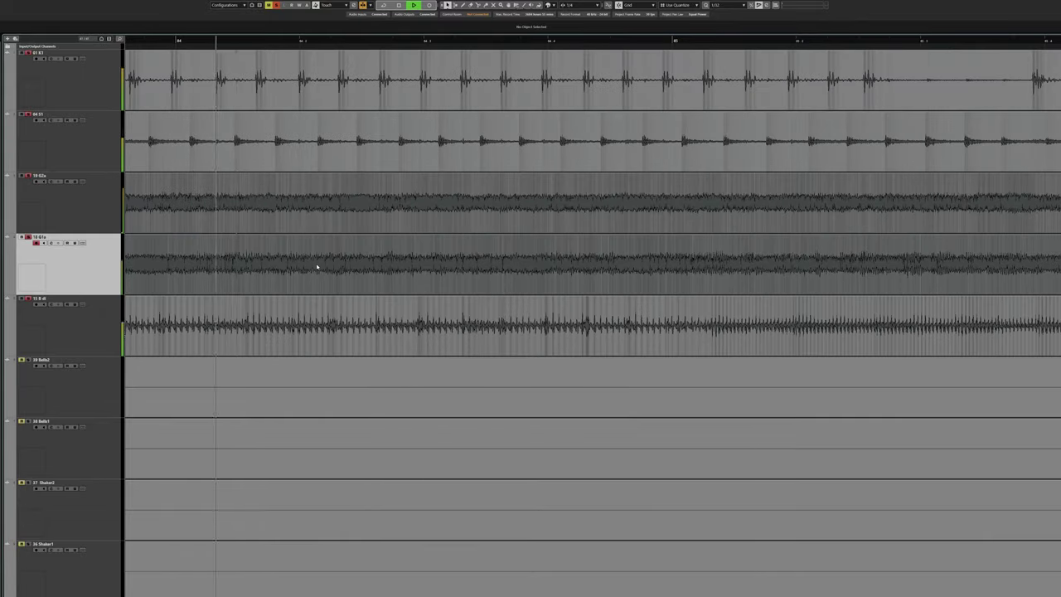
pyautogui.press('space')
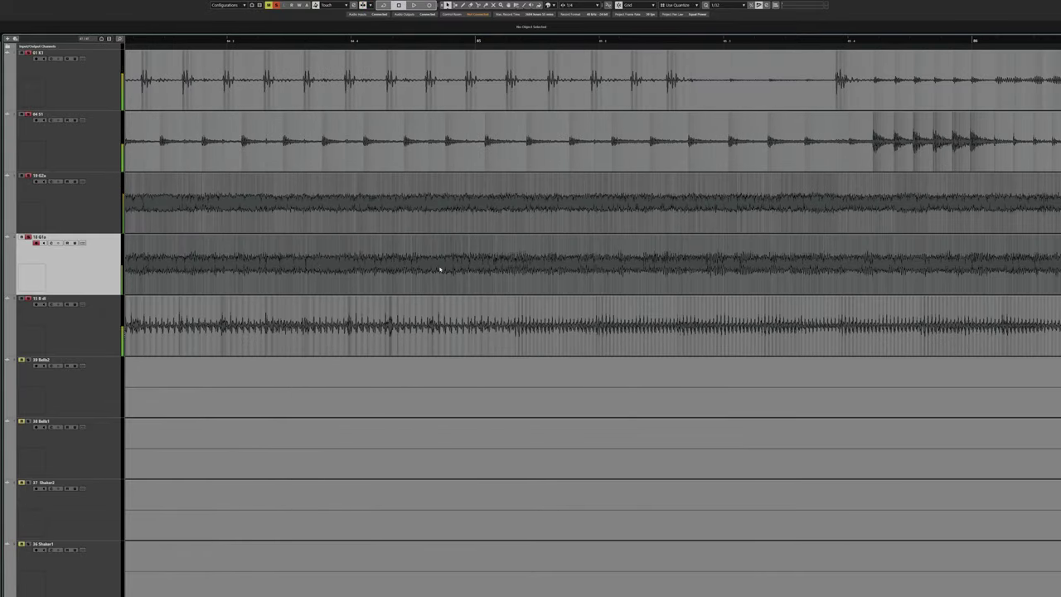
# Move the playback position back into the alternating kick and snare passage and check the hits that follow it.
pyautogui.click(227, 40)
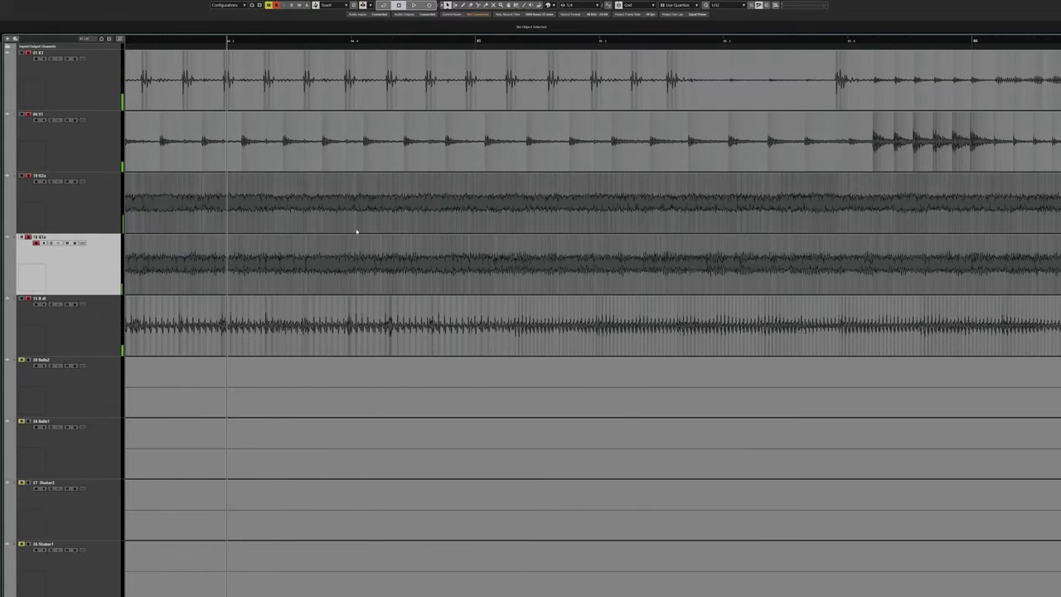
pyautogui.hscroll(-3, 425, 235)
pyautogui.press('space')
pyautogui.hscroll(9, 391, 239)
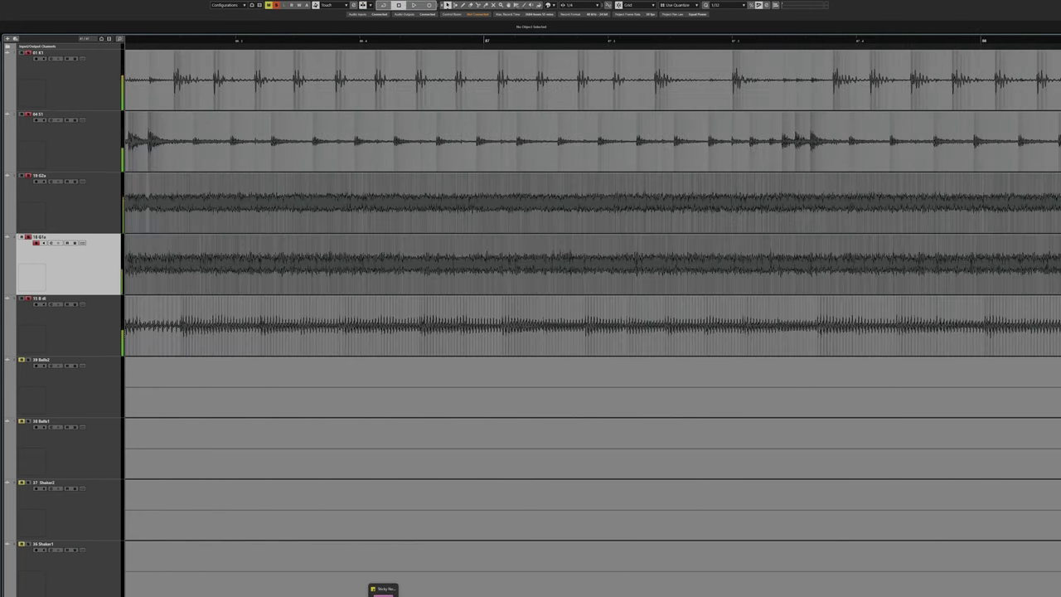
# Switch to the browser and place the reviewed session in its tier on the Nail the Mix sessions tier list.
pyautogui.moveTo(411, 595)
pyautogui.click(443, 593)
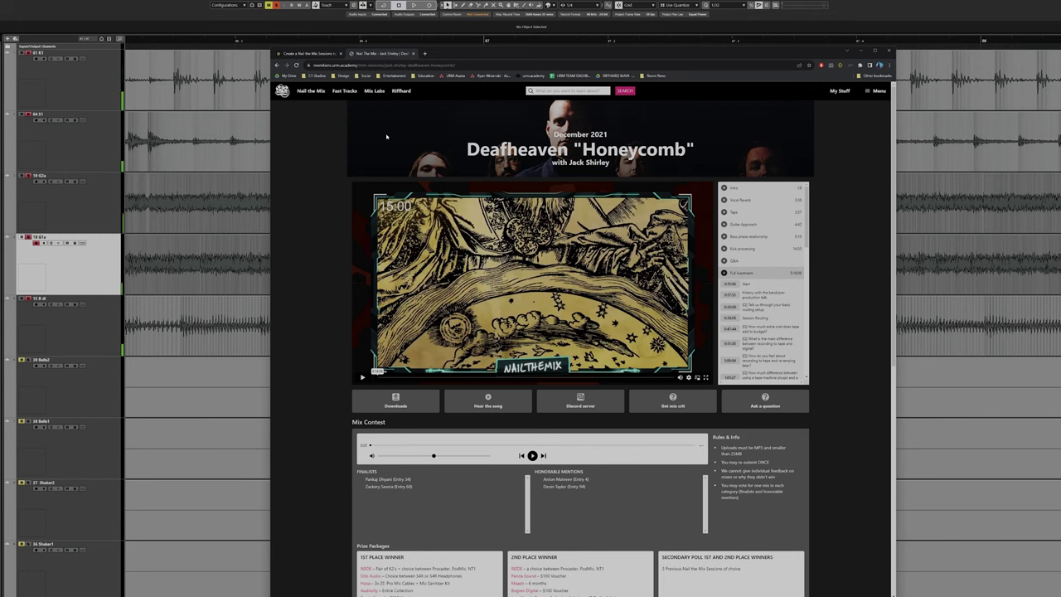
pyautogui.click(307, 53)
pyautogui.moveTo(305, 431); pyautogui.dragTo(448, 359)
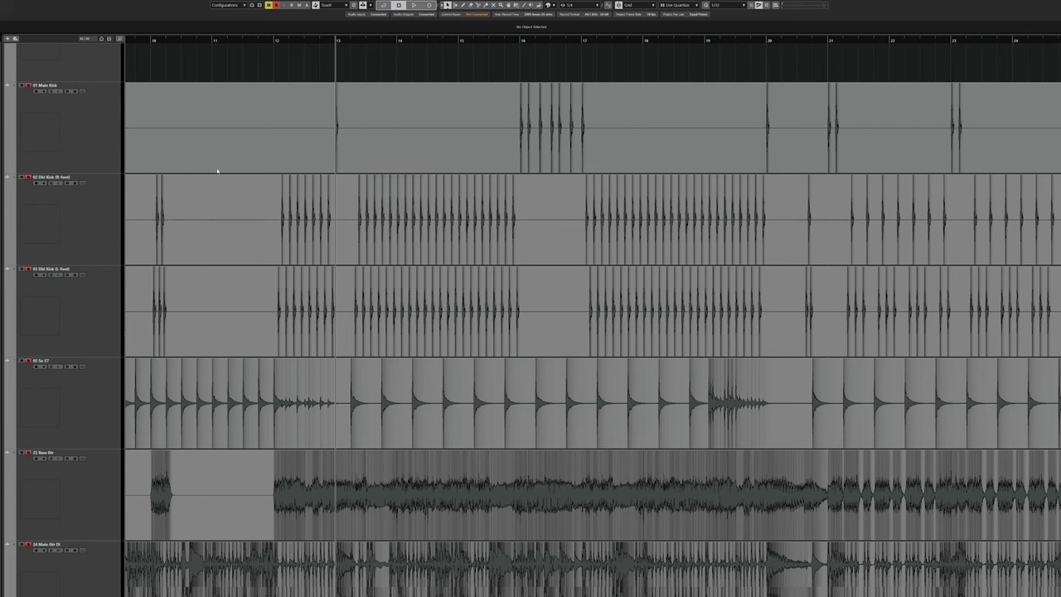
# View the Main Kick hit at bar 13 closely and place the playback position on it.
pyautogui.hscroll(-2, 265, 174)
pyautogui.scroll(3, 398, 175)
pyautogui.hscroll(5, 433, 175)
pyautogui.hscroll(-2, 473, 170)
pyautogui.scroll(5, 476, 168)
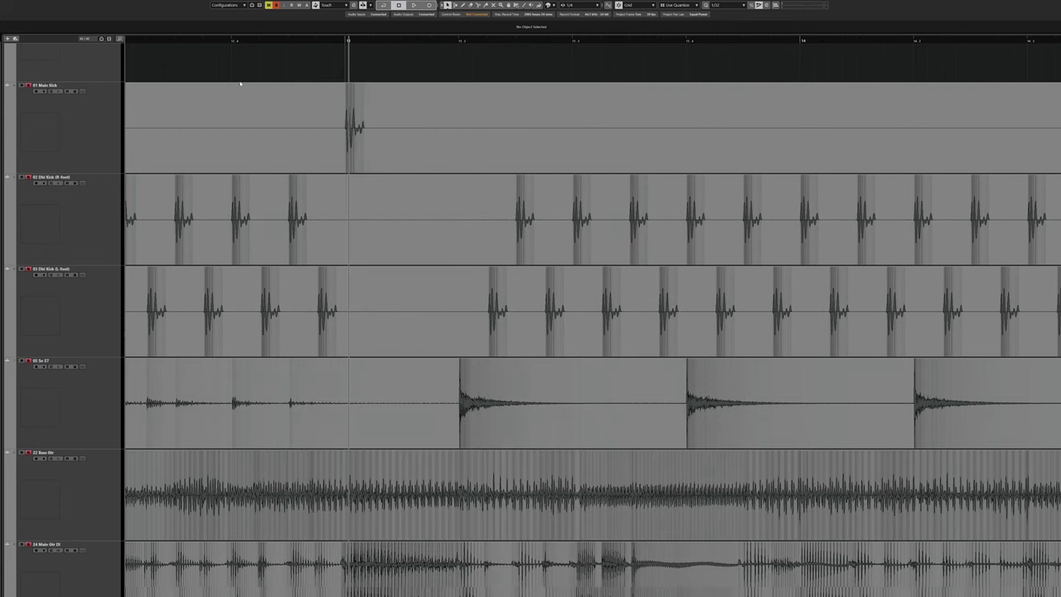
pyautogui.click(346, 42)
# Examine how the alternating right-foot and left-foot kicks, snare, bass and guitar line up with the grid after bar 13.
pyautogui.hscroll(3, 308, 130)
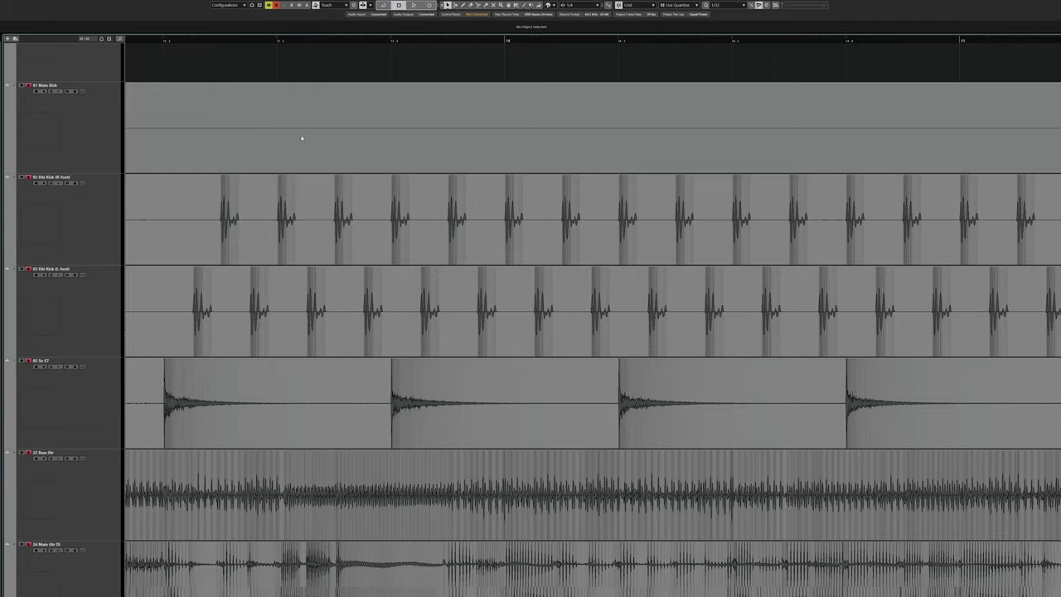
pyautogui.hscroll(-2, 302, 137)
pyautogui.hscroll(2, 365, 153)
pyautogui.scroll(-2, 365, 149)
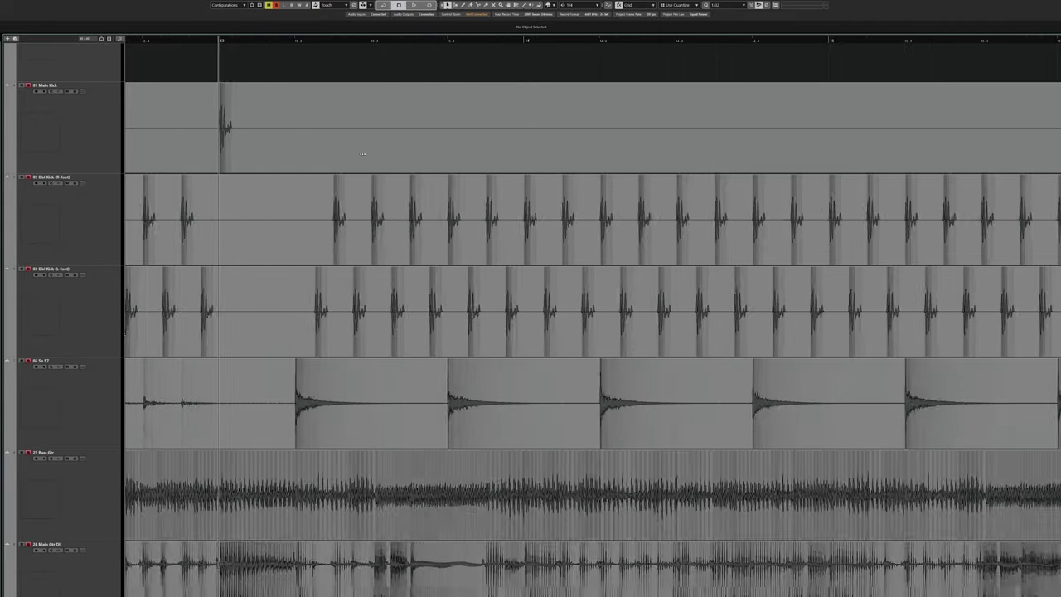
pyautogui.scroll(3, 352, 153)
pyautogui.scroll(2, 348, 158)
pyautogui.hscroll(3, 415, 169)
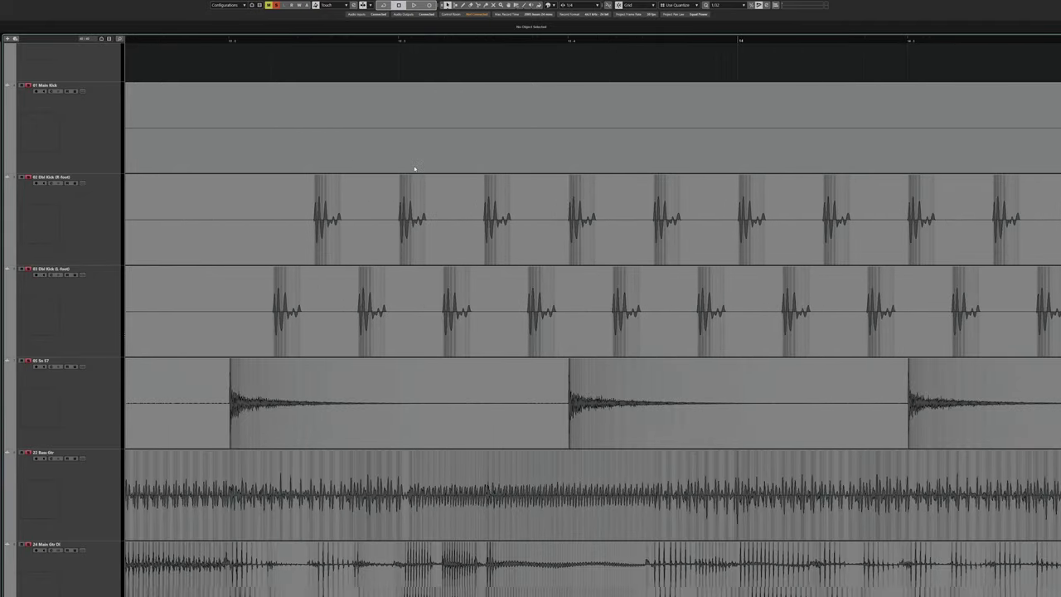
pyautogui.hscroll(-3, 483, 173)
pyautogui.scroll(-3, 412, 268)
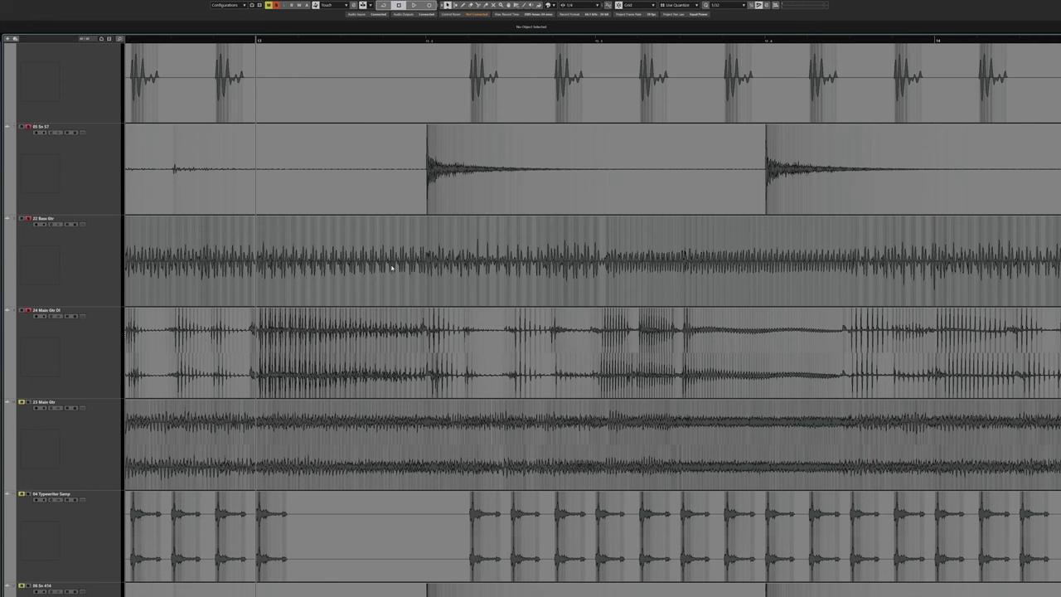
pyautogui.scroll(3, 407, 246)
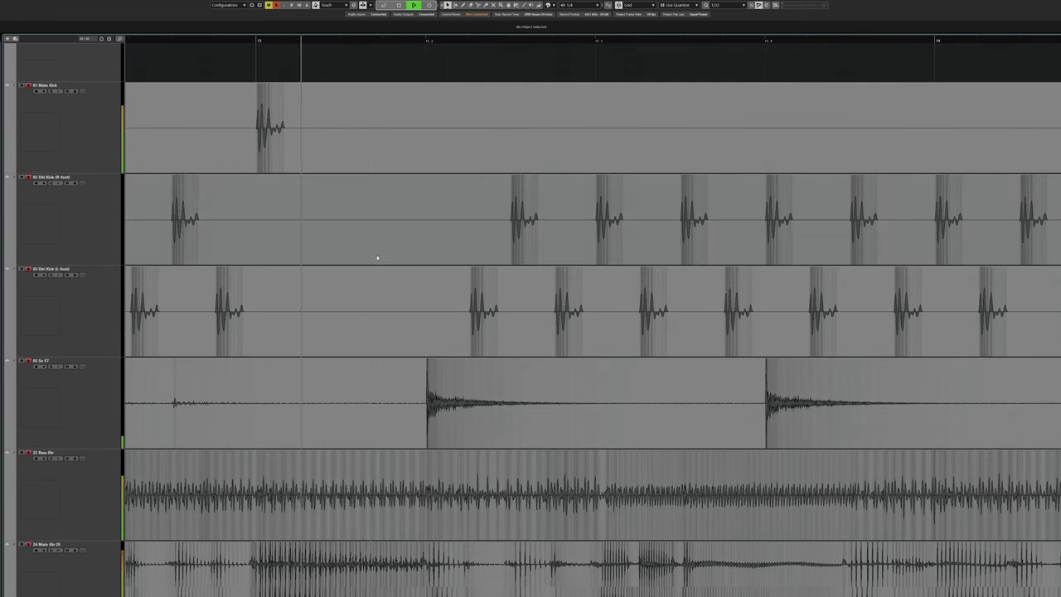
# Select the right-foot and left-foot double kick tracks and the Main Kick event in turn, and clear the event selection.
pyautogui.hscroll(2, 360, 258)
pyautogui.click(87, 246)
pyautogui.click(80, 235)
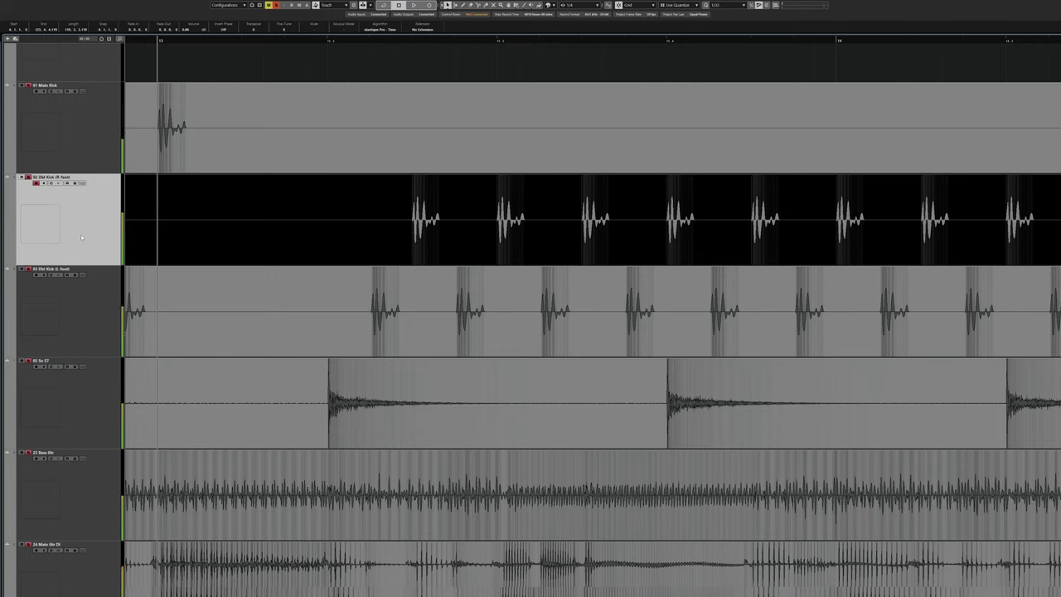
pyautogui.click(96, 302)
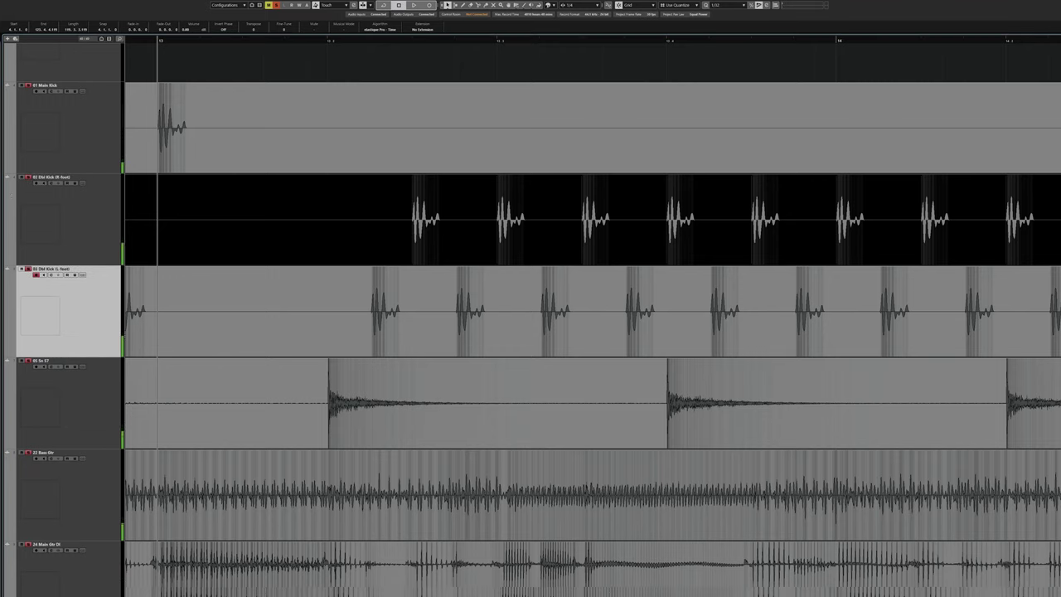
pyautogui.click(184, 123)
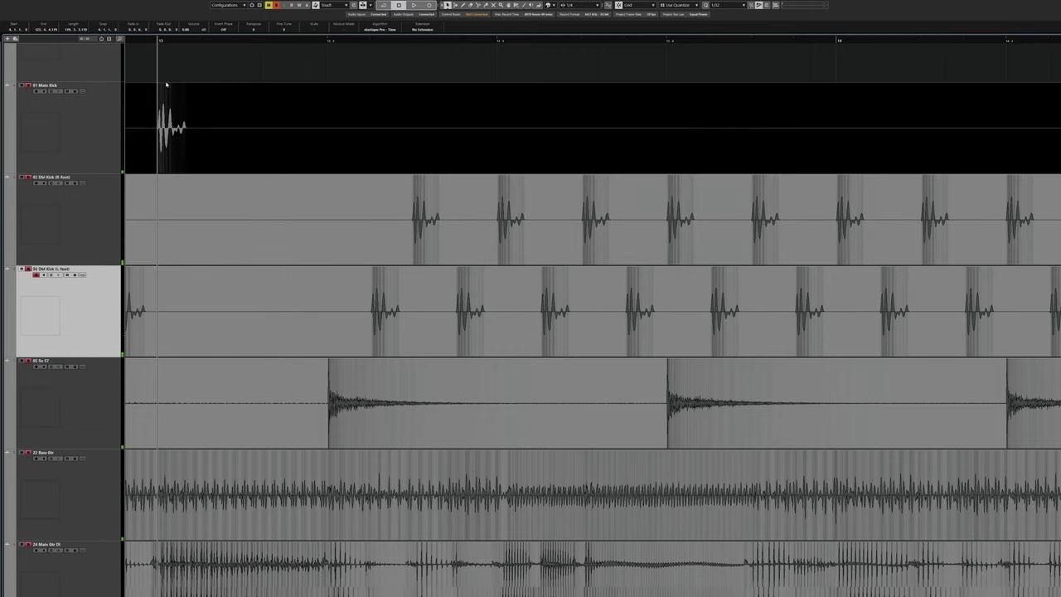
pyautogui.hotkey('ctrl', 'shift', 'a')
# Play the double kick section from bar 13, following the hits toward bar 16, and stop playback.
pyautogui.press('space')
pyautogui.scroll(-2, 310, 287)
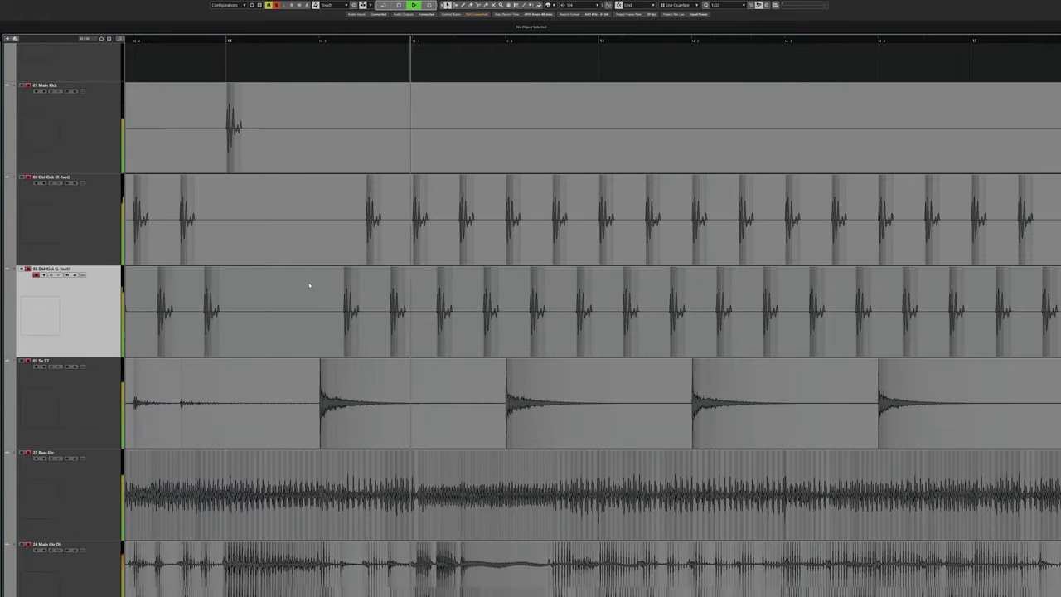
pyautogui.hscroll(3, 310, 287)
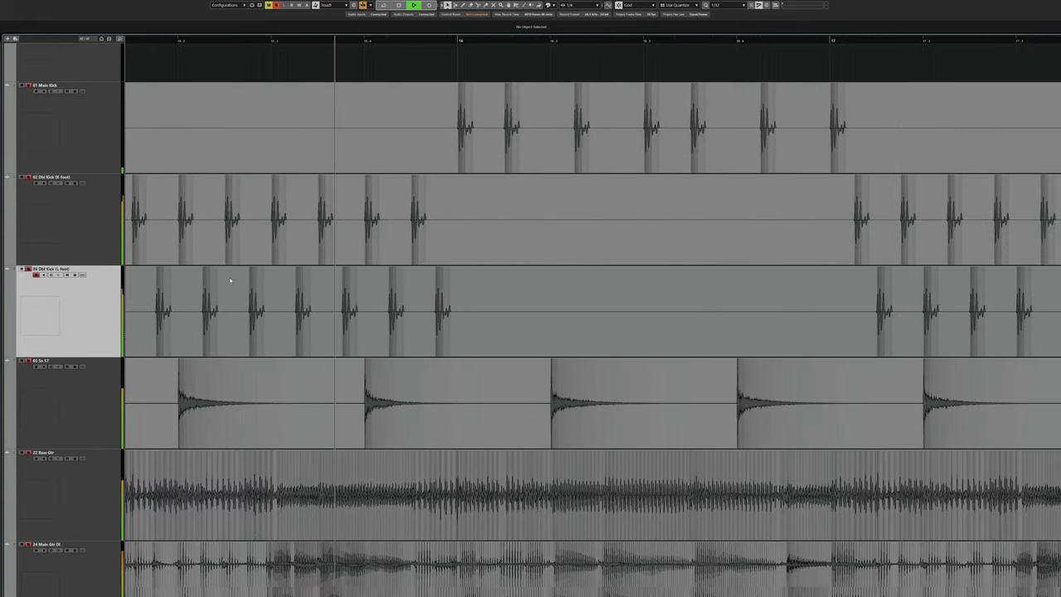
pyautogui.press('space')
# Examine the change from the two double kick tracks to the Main Kick at bar 16, close up and in a wider view.
pyautogui.press('h')
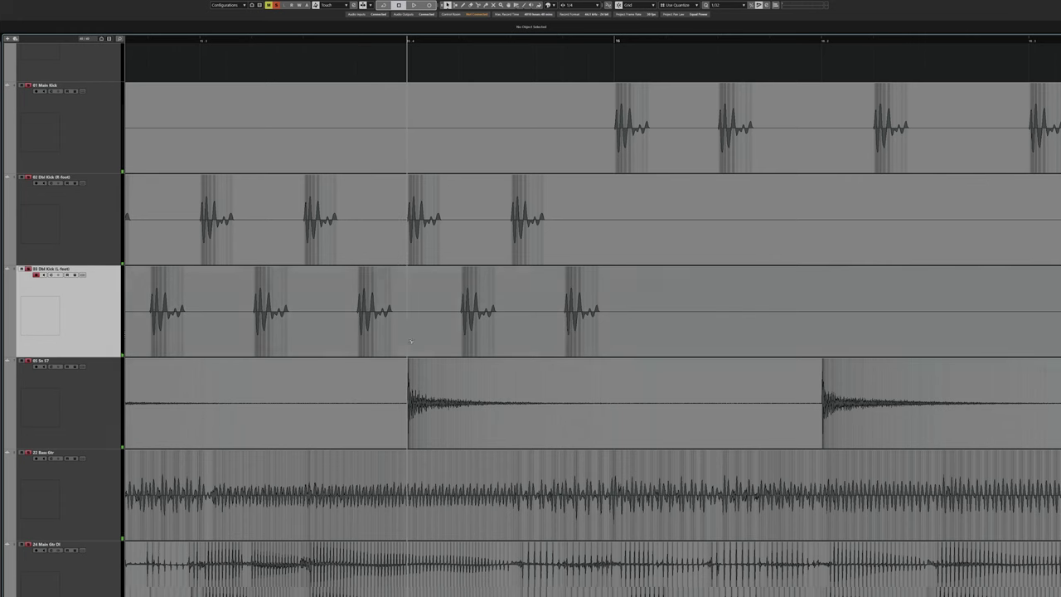
pyautogui.hscroll(2, 409, 341)
pyautogui.hscroll(-1, 188, 363)
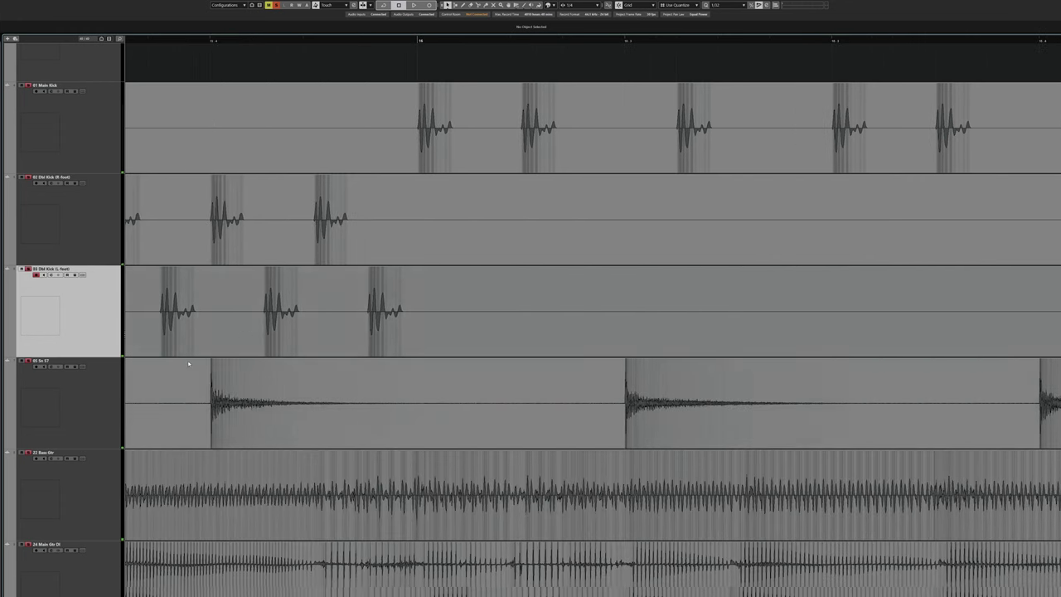
pyautogui.scroll(-3, 199, 344)
pyautogui.scroll(3, 205, 302)
pyautogui.scroll(-5, 202, 320)
pyautogui.hscroll(-2, 203, 324)
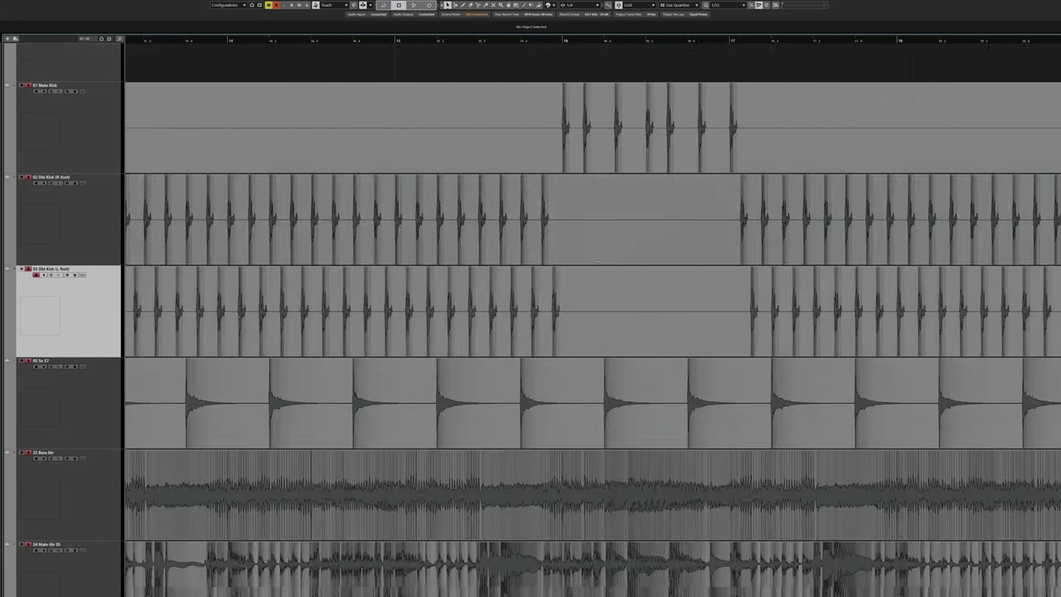
# Mute the Bass Dir and Main Gtr DI tracks and play the drums from bar 13.
pyautogui.hscroll(-2, 267, 296)
pyautogui.scroll(-4, 267, 296)
pyautogui.click(84, 162)
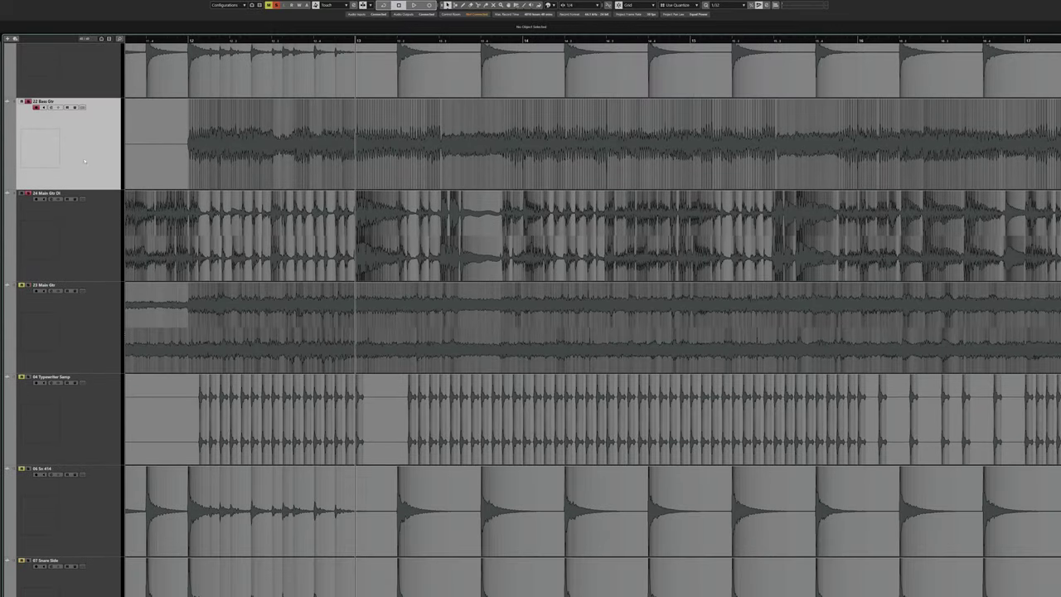
pyautogui.scroll(4, 354, 404)
pyautogui.press('space')
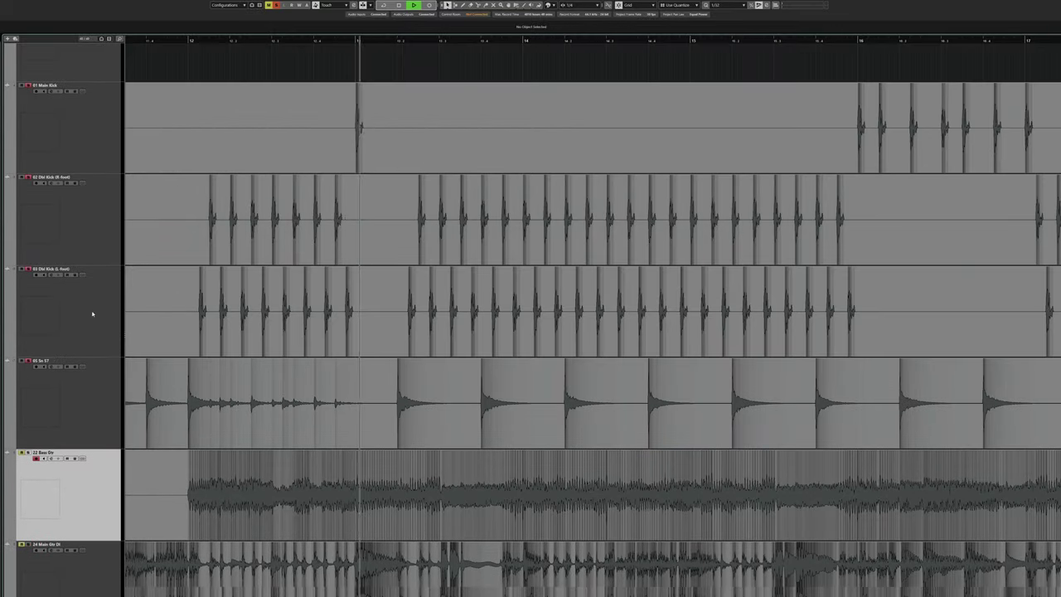
# Follow the drum playback across to the snare fill before bar 20, replay the fill close up, and stop playback.
pyautogui.scroll(-3, 355, 404)
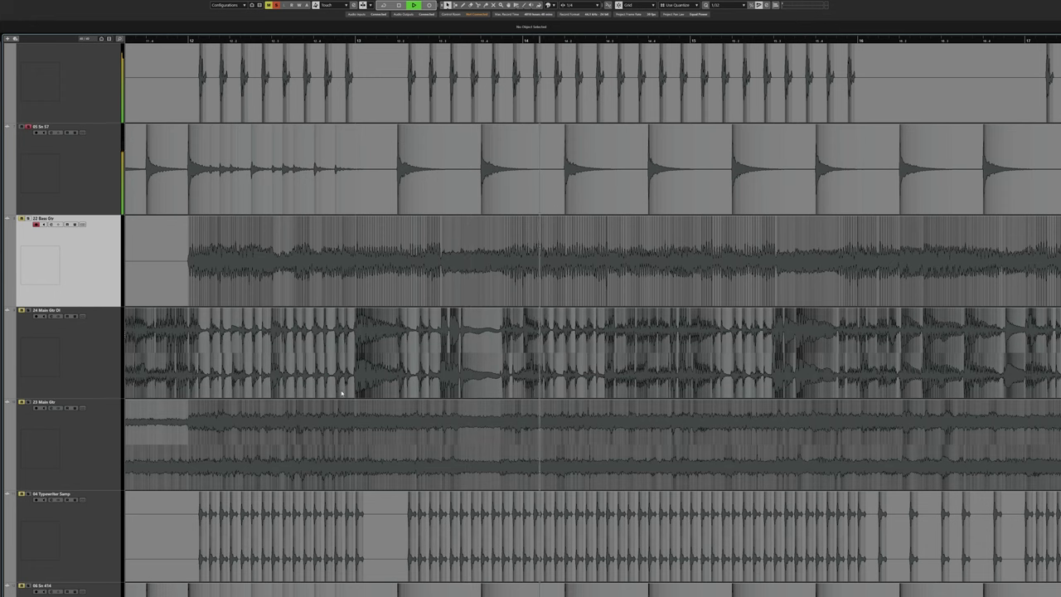
pyautogui.hscroll(2, 495, 176)
pyautogui.hscroll(2, 495, 176)
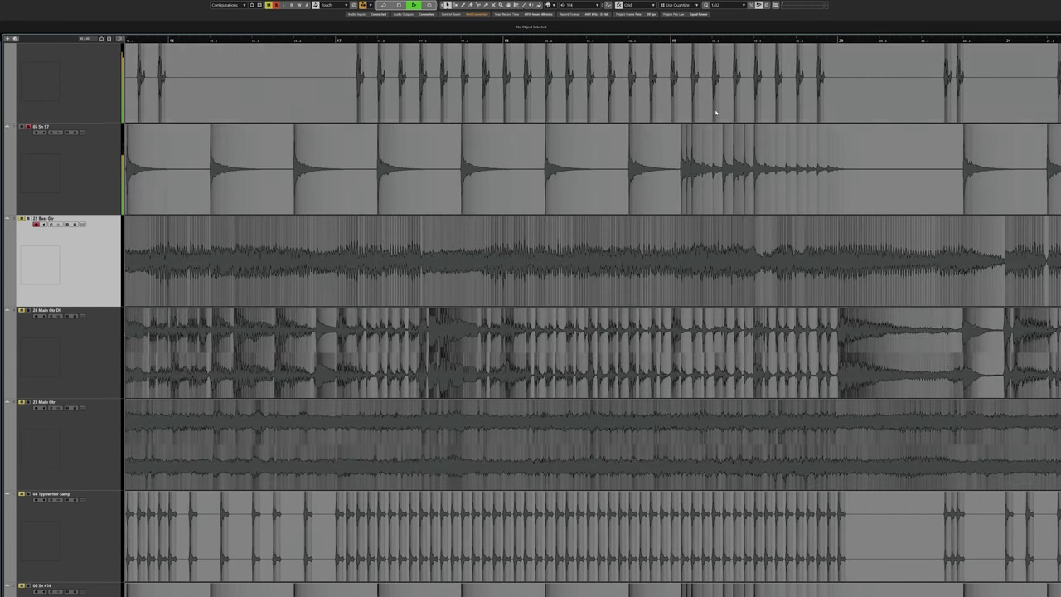
pyautogui.hscroll(2, 713, 111)
pyautogui.scroll(1, 444, 112)
pyautogui.scroll(2, 357, 121)
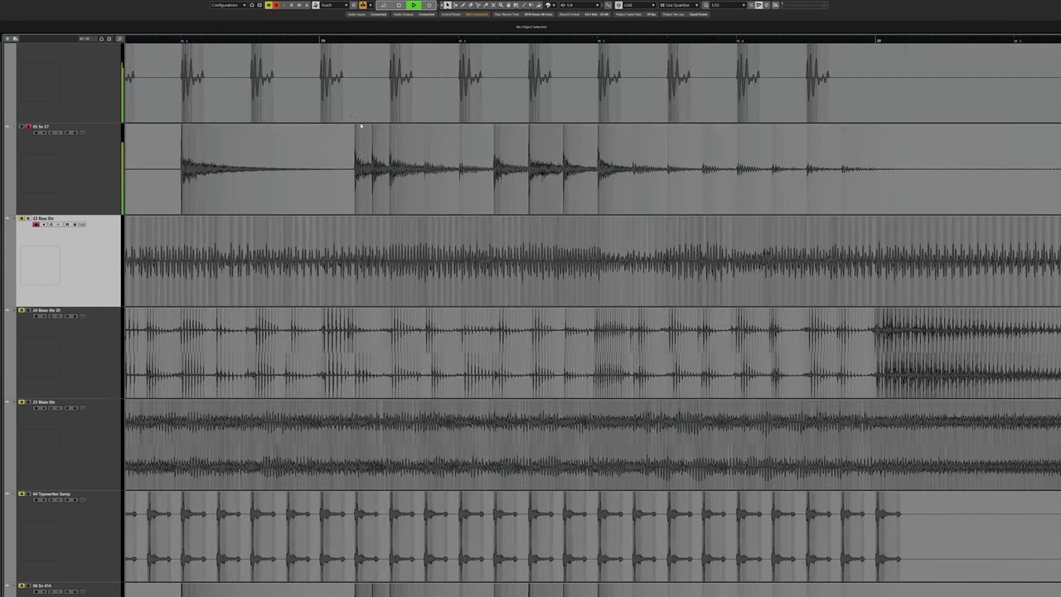
pyautogui.click(575, 38)
pyautogui.hscroll(3, 735, 208)
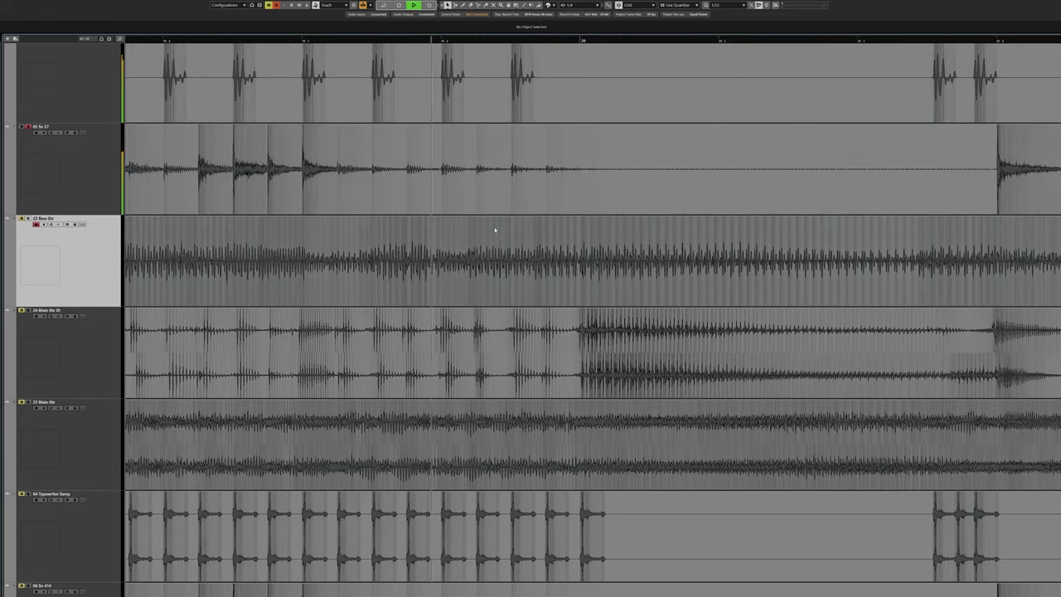
pyautogui.press('space')
# Select the snare track, clear all solos and mutes, and look through the tracks for the room and cymbal recordings.
pyautogui.click(97, 192)
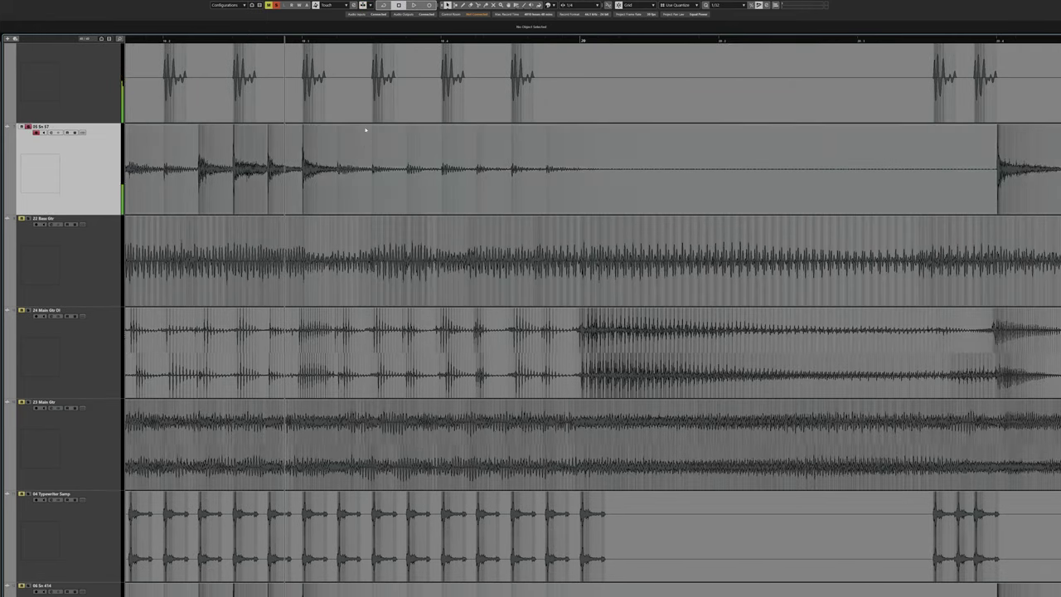
pyautogui.scroll(4, 72, 185)
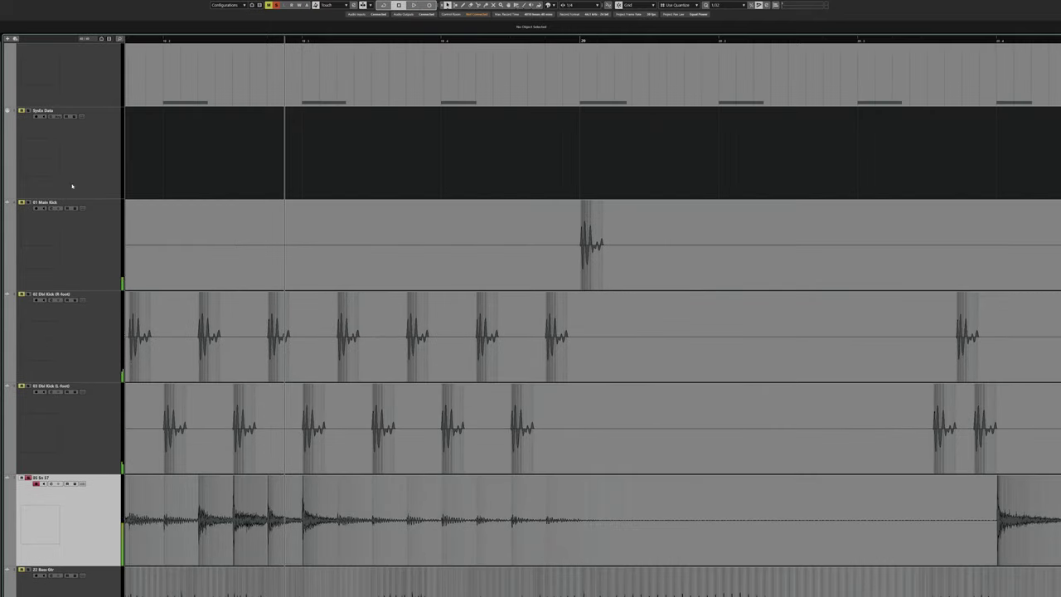
pyautogui.scroll(-2, 50, 207)
pyautogui.scroll(-10, 182, 357)
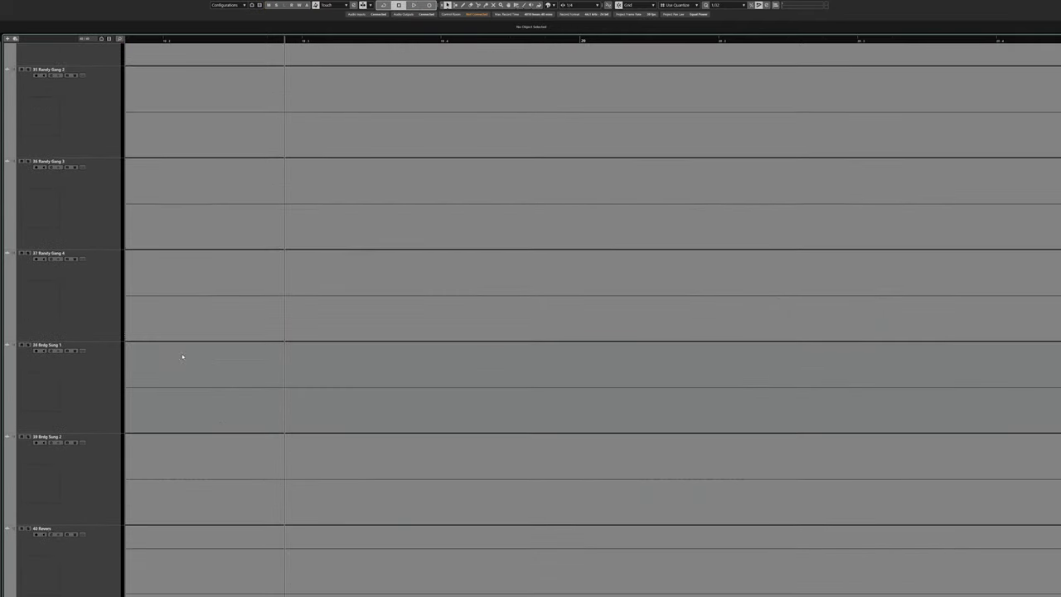
pyautogui.scroll(-3, 199, 361)
pyautogui.scroll(8, 195, 358)
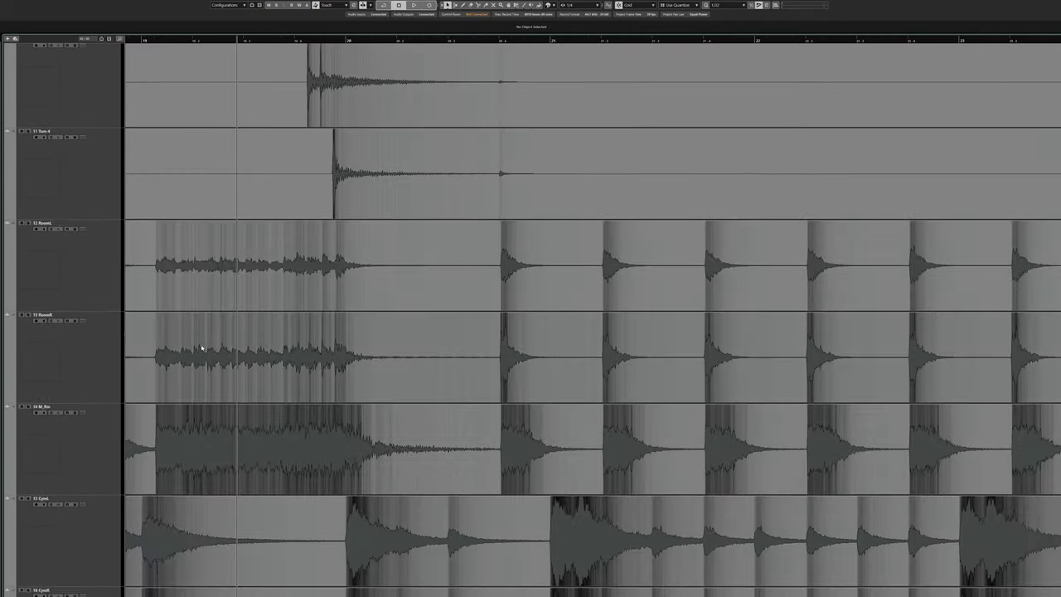
# Play the left cymbal track on its own from bar 21, and turn its solo off.
pyautogui.click(89, 351)
pyautogui.press('space')
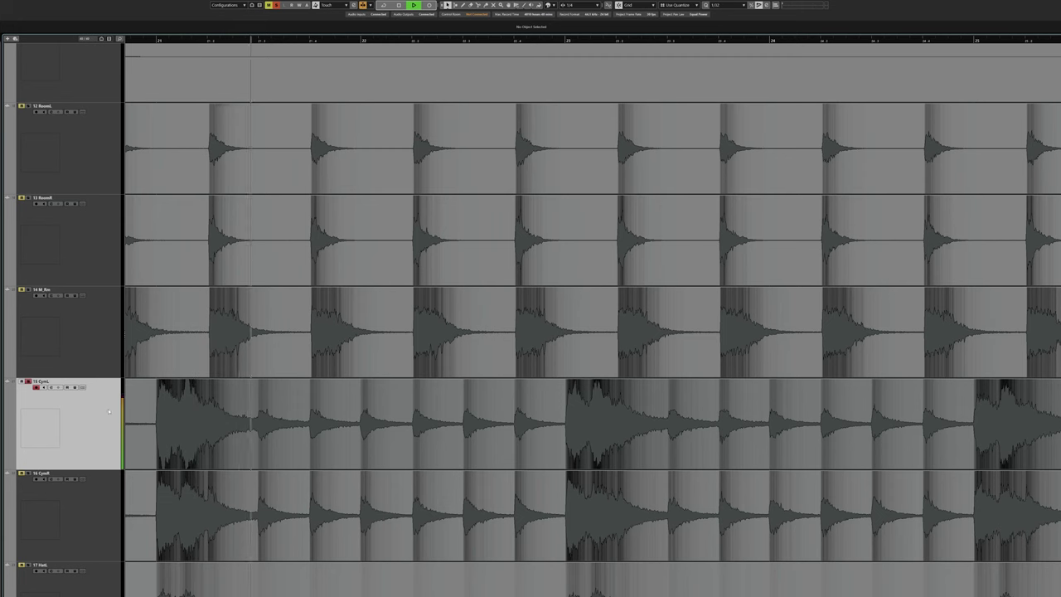
pyautogui.click(27, 383)
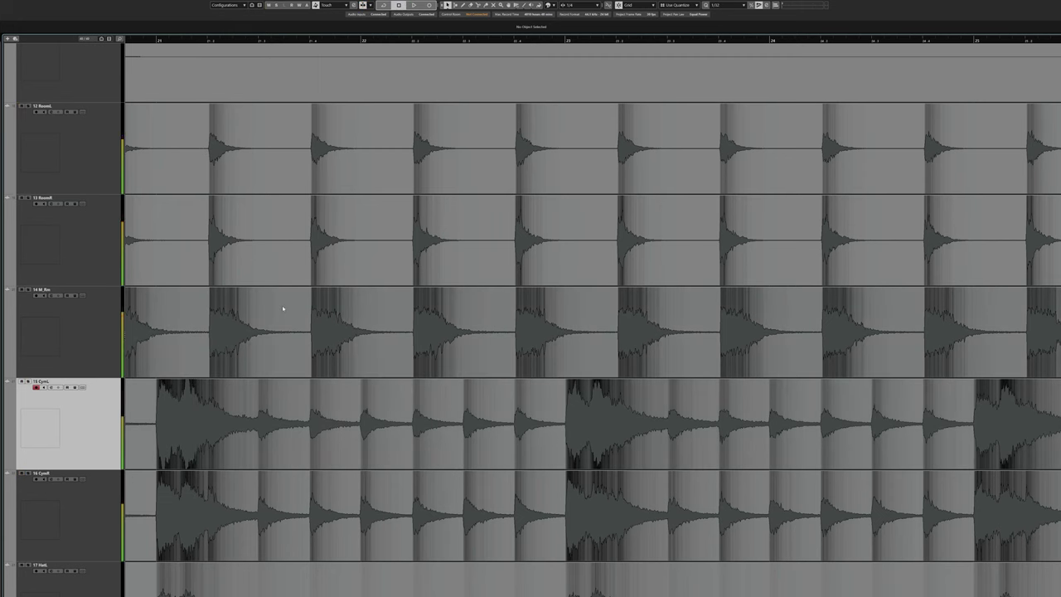
# Set the playback position at bar 21 and solo the three kick tracks, the snare, the bass and the Main Gtr DI.
pyautogui.scroll(10, 283, 309)
pyautogui.scroll(-4, 233, 311)
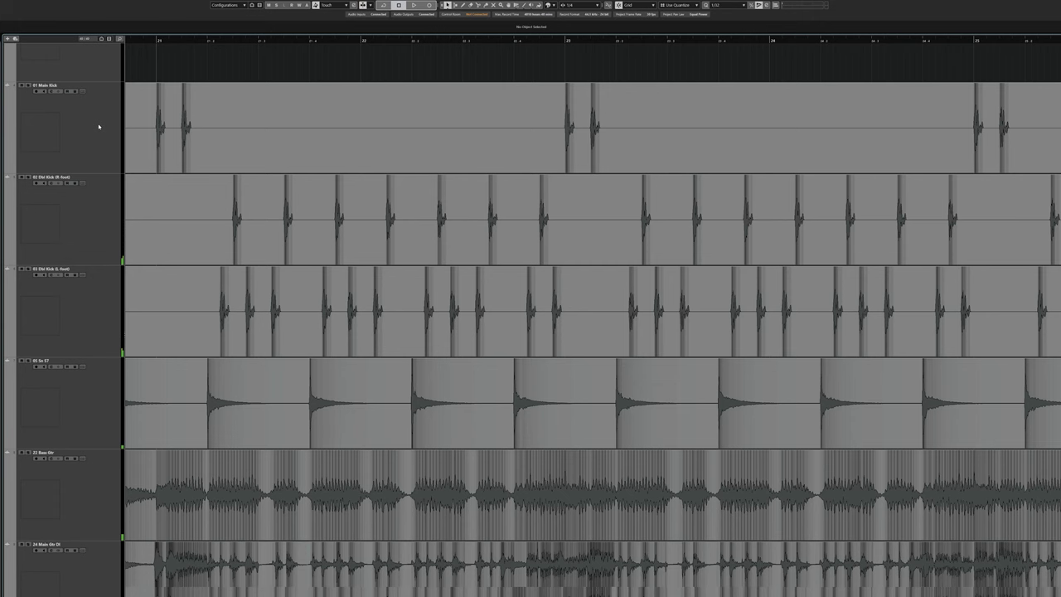
pyautogui.hscroll(-3, 343, 90)
pyautogui.click(354, 40)
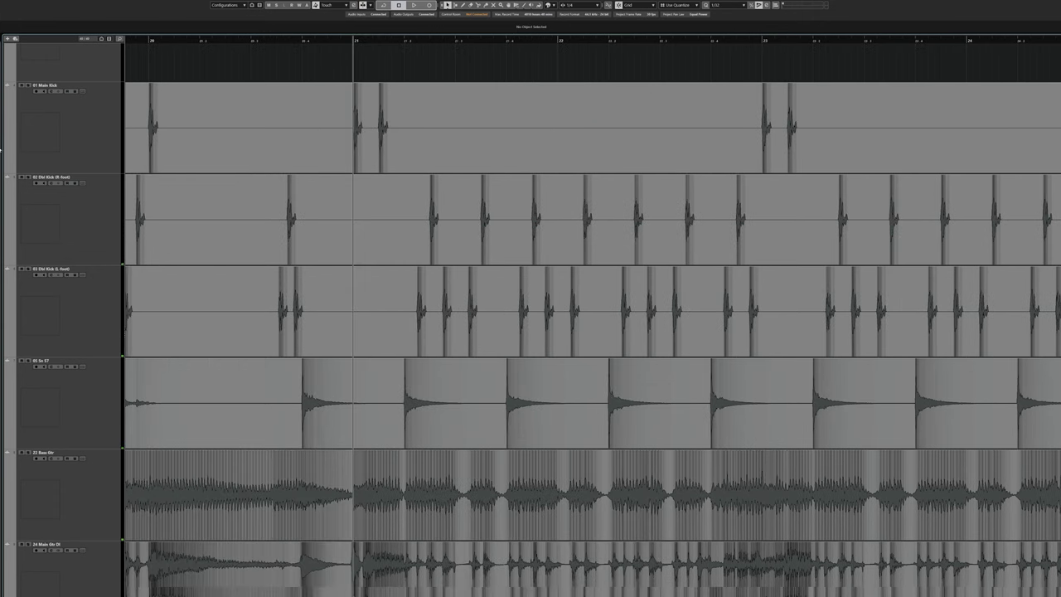
pyautogui.hscroll(3, 151, 381)
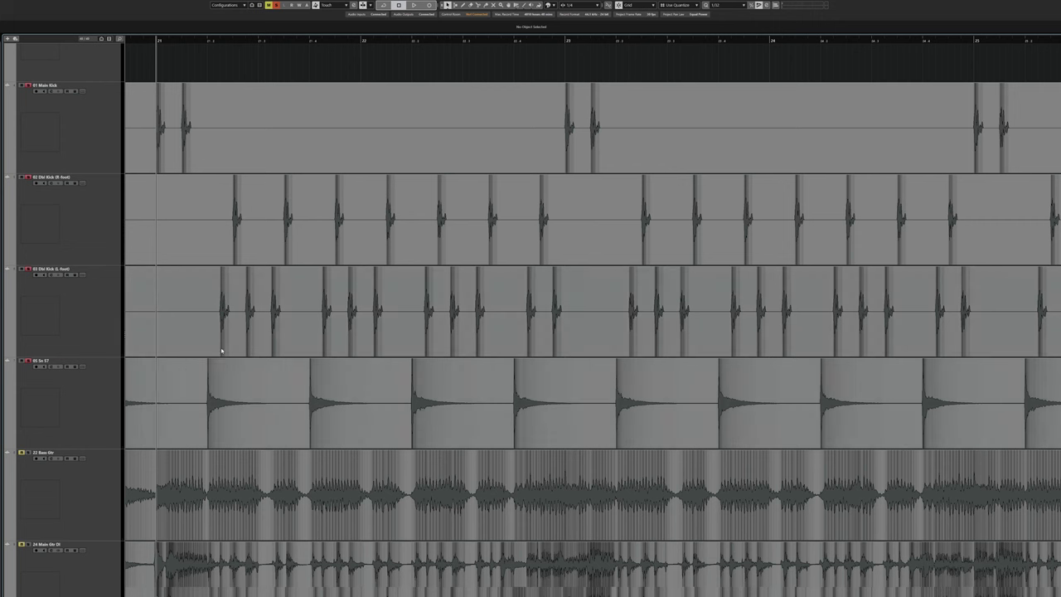
pyautogui.click(29, 453)
pyautogui.scroll(-3, 27, 568)
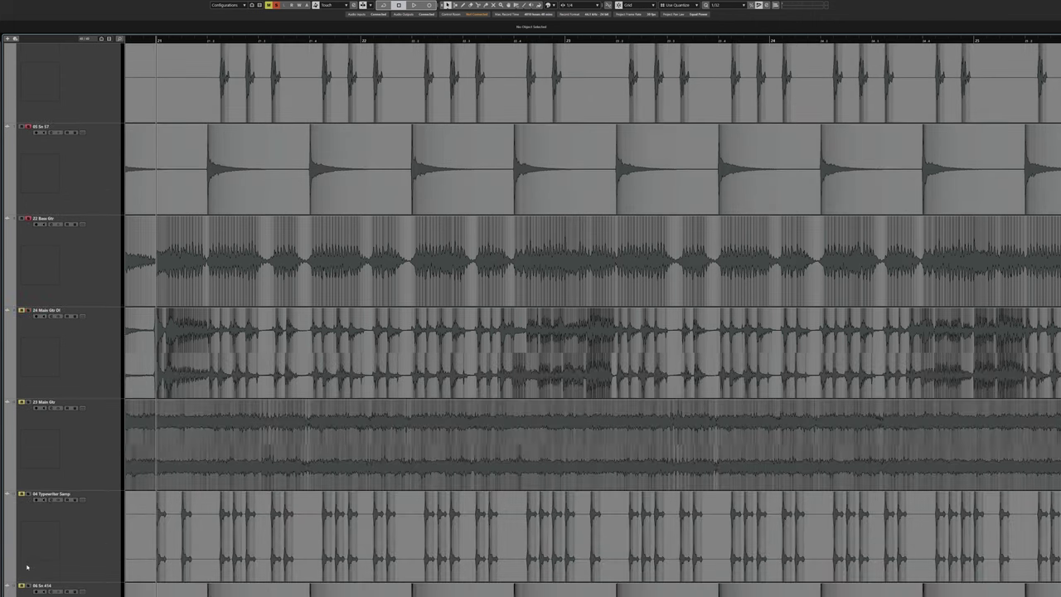
pyautogui.click(28, 310)
# Open the Click part in the drum editor, examine its note spacing across bars 17 to 27, and close the editor.
pyautogui.hscroll(-2, 258, 287)
pyautogui.scroll(3, 258, 287)
pyautogui.hscroll(4, 274, 249)
pyautogui.hscroll(-3, 419, 240)
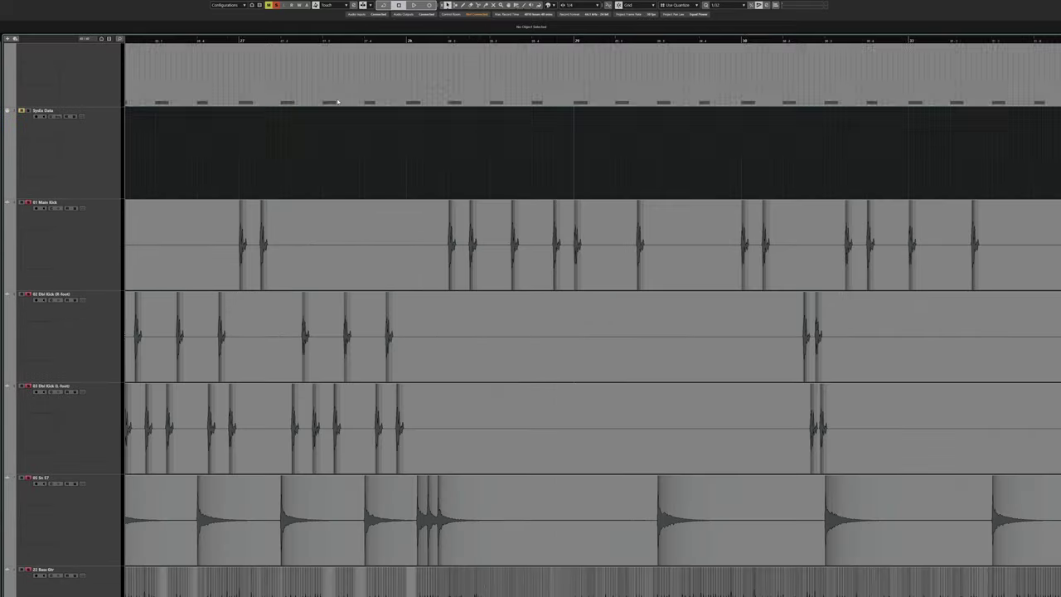
pyautogui.click(345, 83)
pyautogui.doubleClick(346, 82)
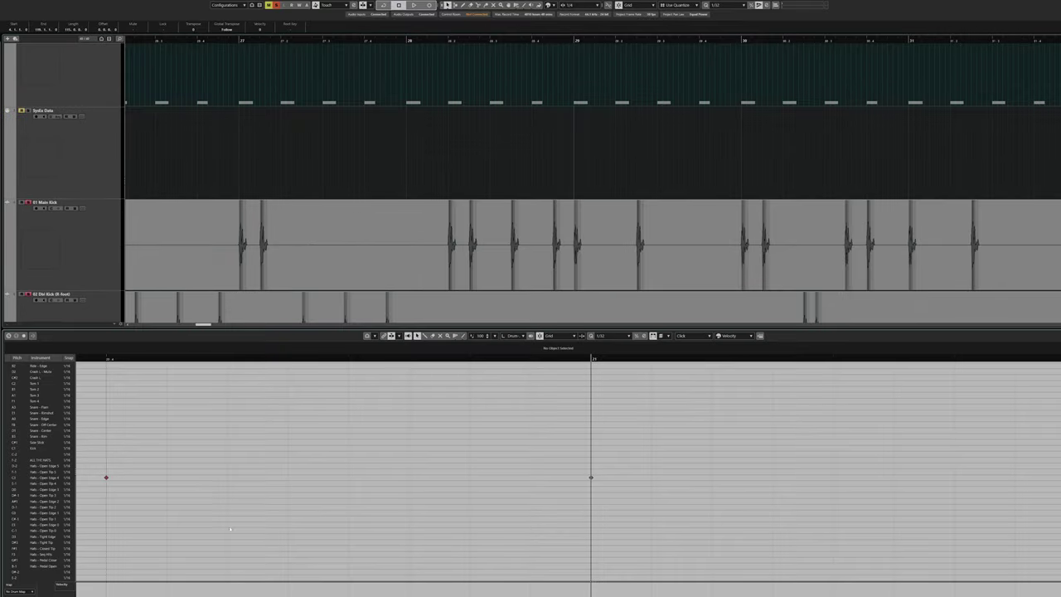
pyautogui.scroll(-8, 483, 498)
pyautogui.scroll(2, 231, 201)
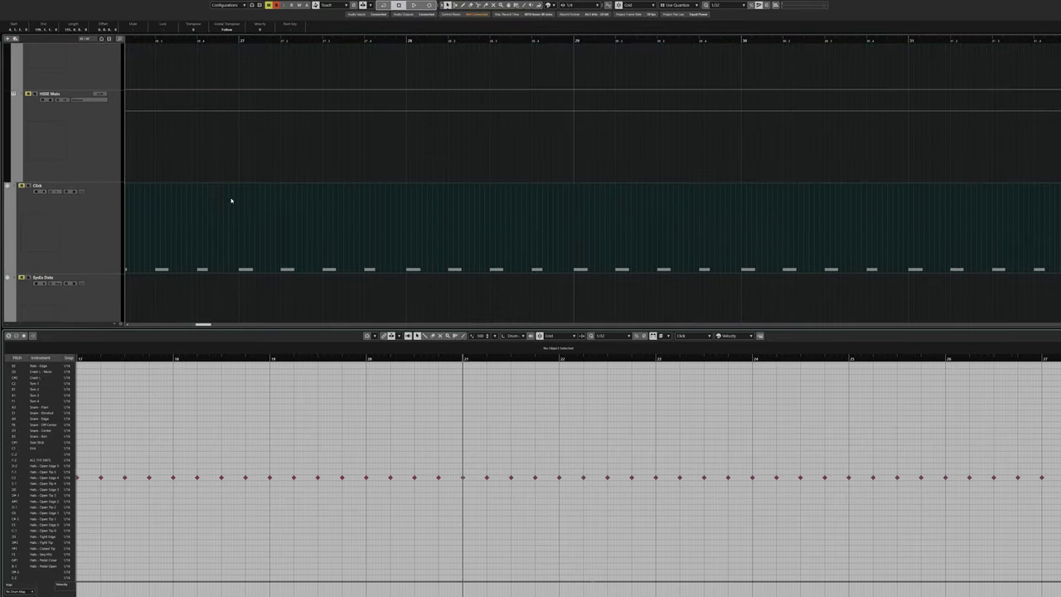
pyautogui.click(1029, 7)
# Play the short double kick burst before bar 33 close up with the soloed tracks, and stop playback.
pyautogui.scroll(-5, 353, 384)
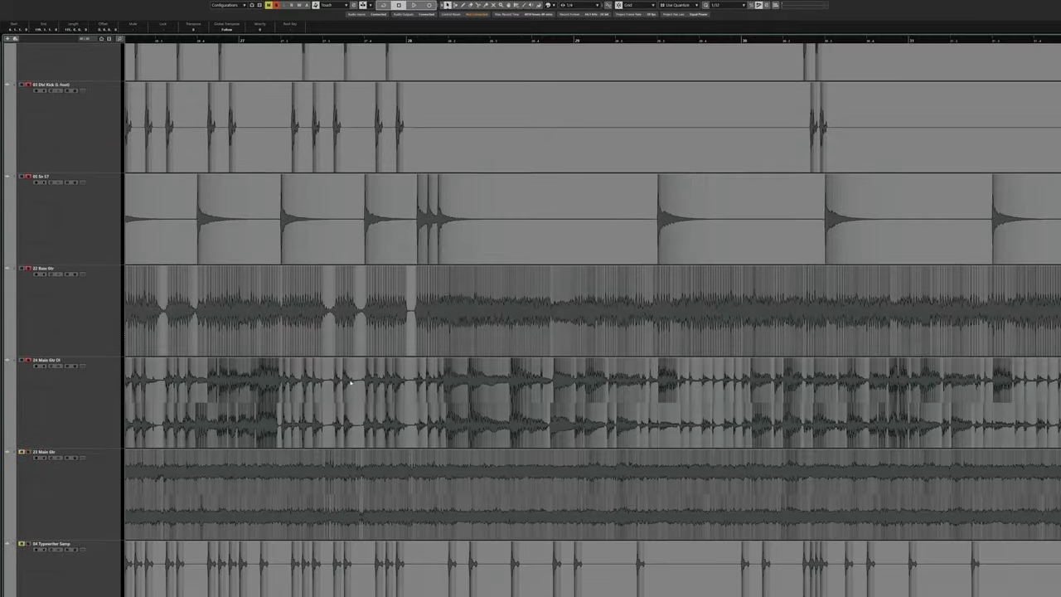
pyautogui.press('space')
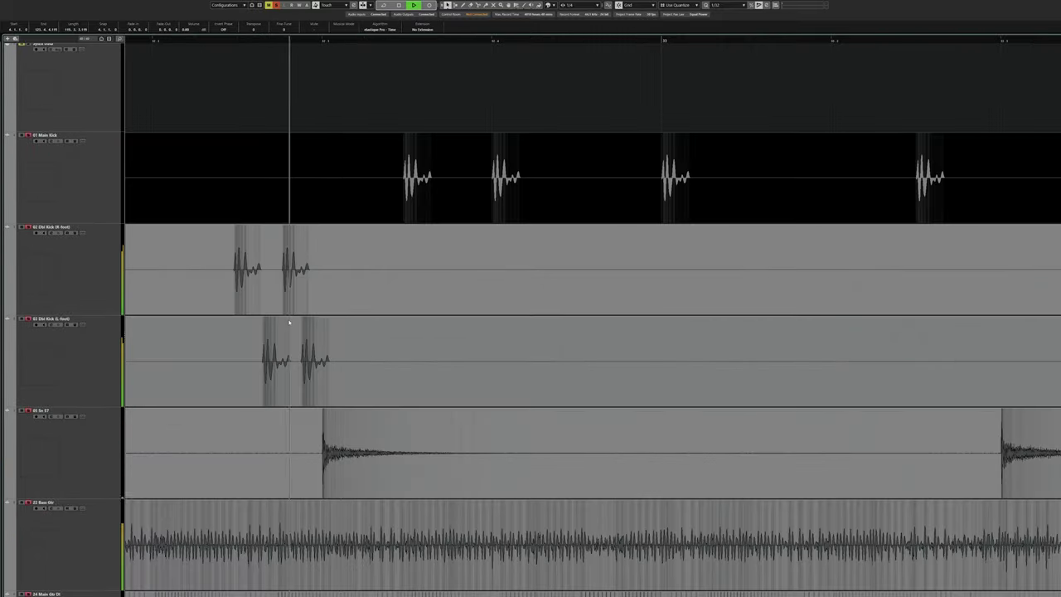
pyautogui.press('space')
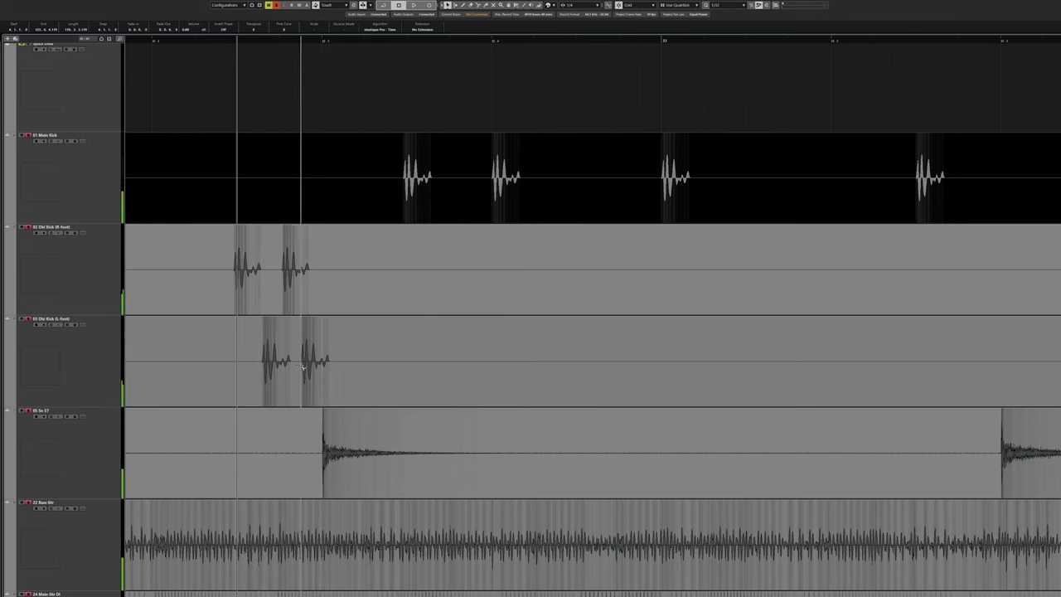
# Examine the kick hits in bars 34 to 36, placing the playback position on individual hits, and play from the double kick burst in bar 34.
pyautogui.hscroll(5, 312, 373)
pyautogui.scroll(-3, 426, 372)
pyautogui.hscroll(3, 399, 376)
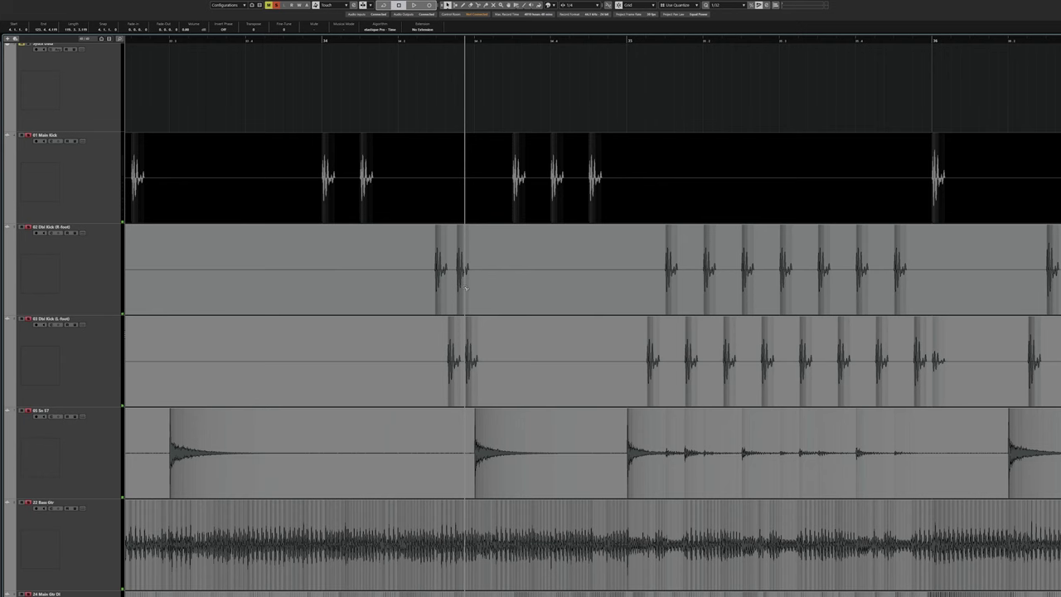
pyautogui.hscroll(4, 456, 306)
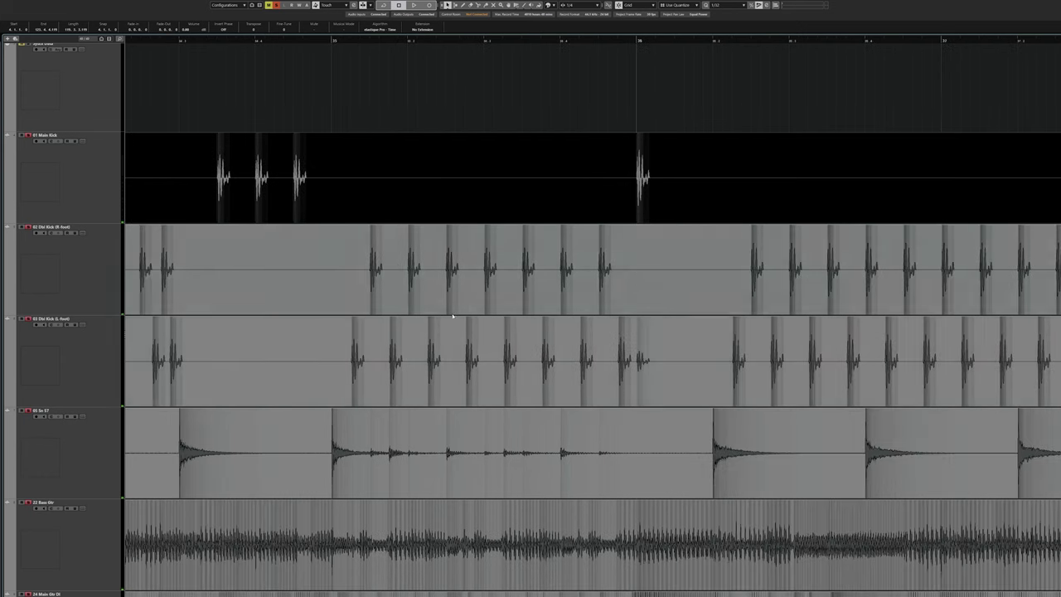
pyautogui.click(378, 315)
pyautogui.click(253, 187)
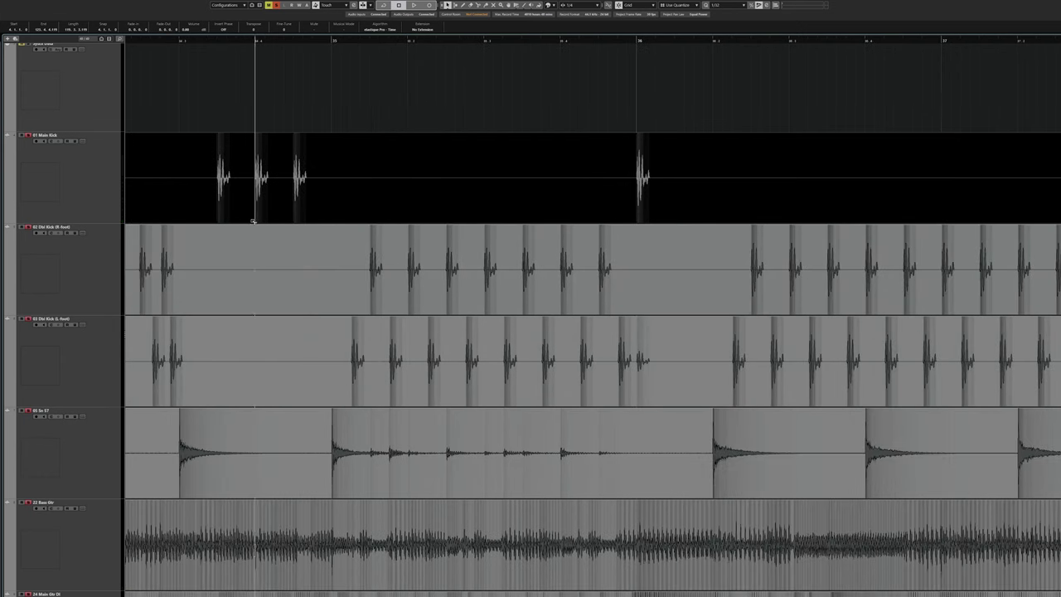
pyautogui.click(208, 186)
pyautogui.click(256, 189)
pyautogui.hscroll(-3, 213, 277)
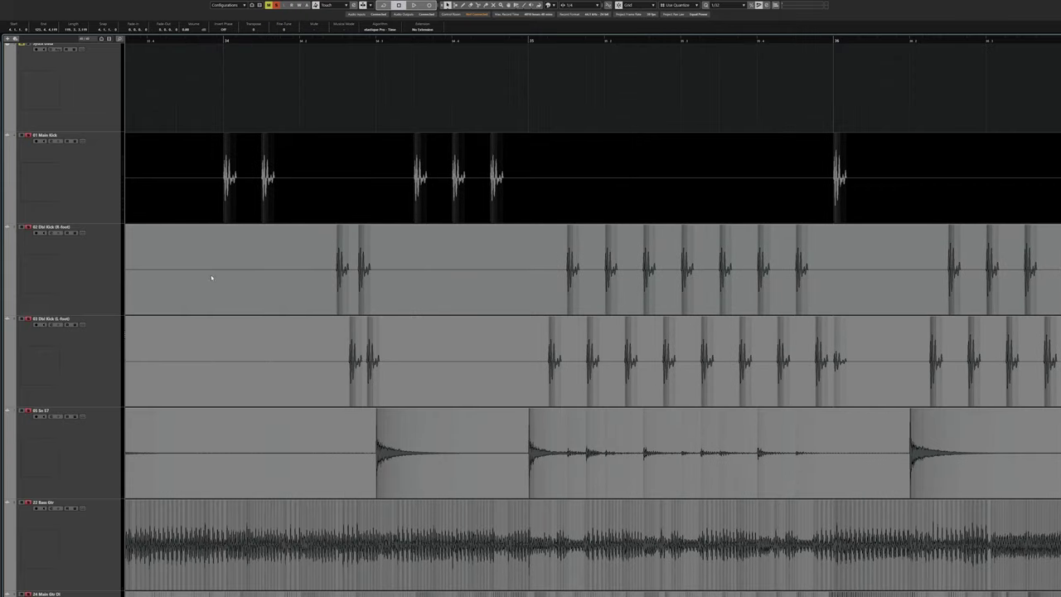
pyautogui.click(348, 284)
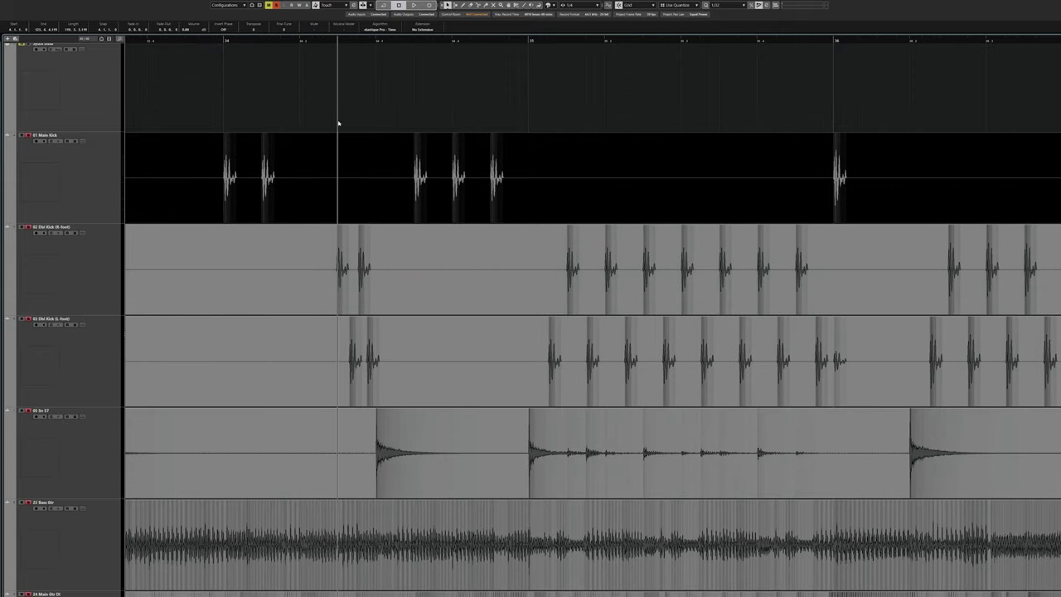
pyautogui.press('space')
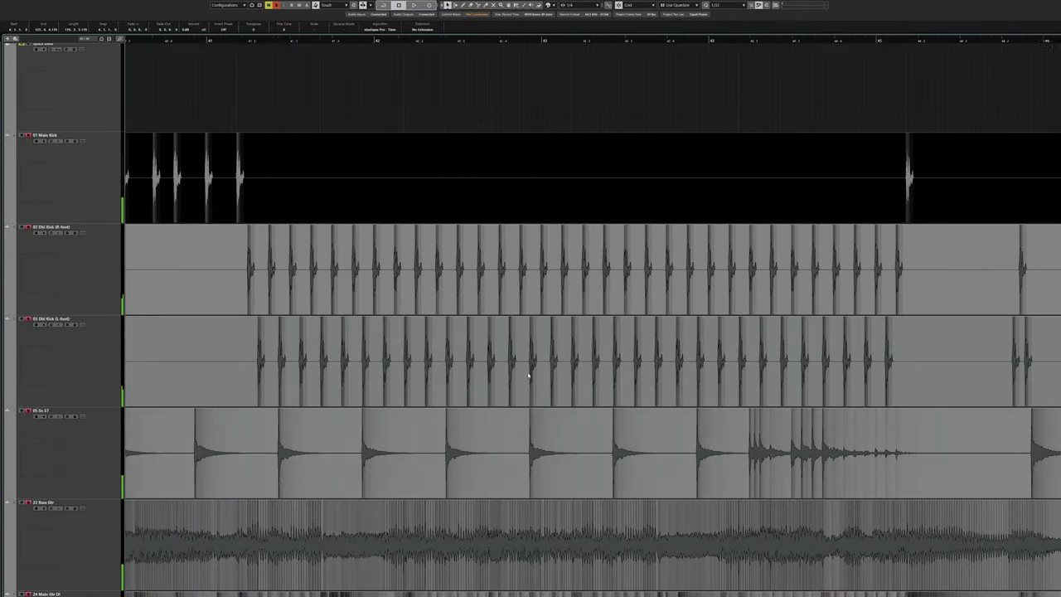
# Look over the kick and snare patterns up to bar 107, play from just before bar 94, and return to bar 21.
pyautogui.hscroll(6, 529, 375)
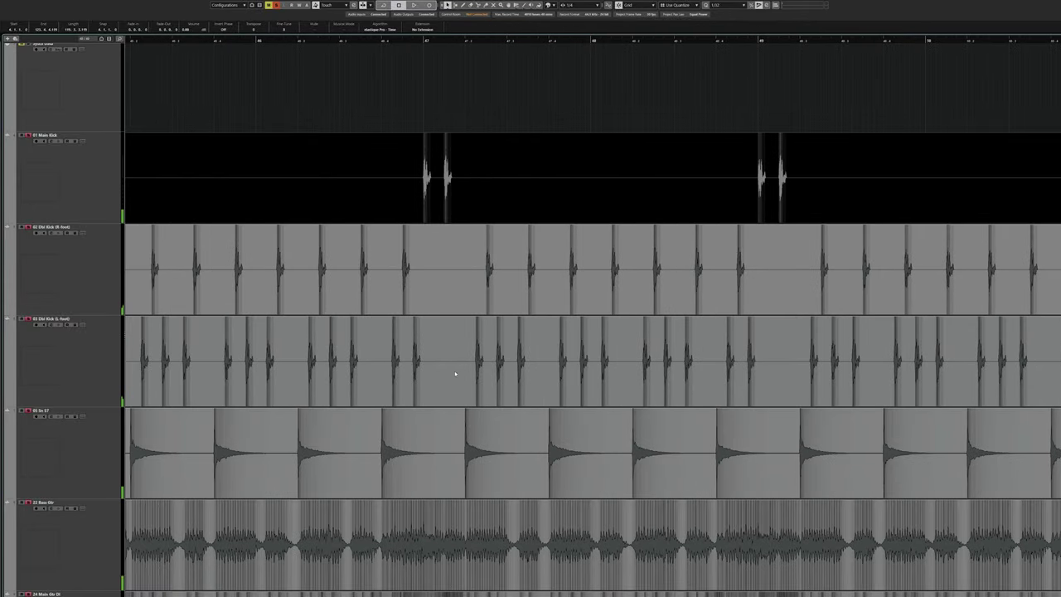
pyautogui.hscroll(8, 438, 366)
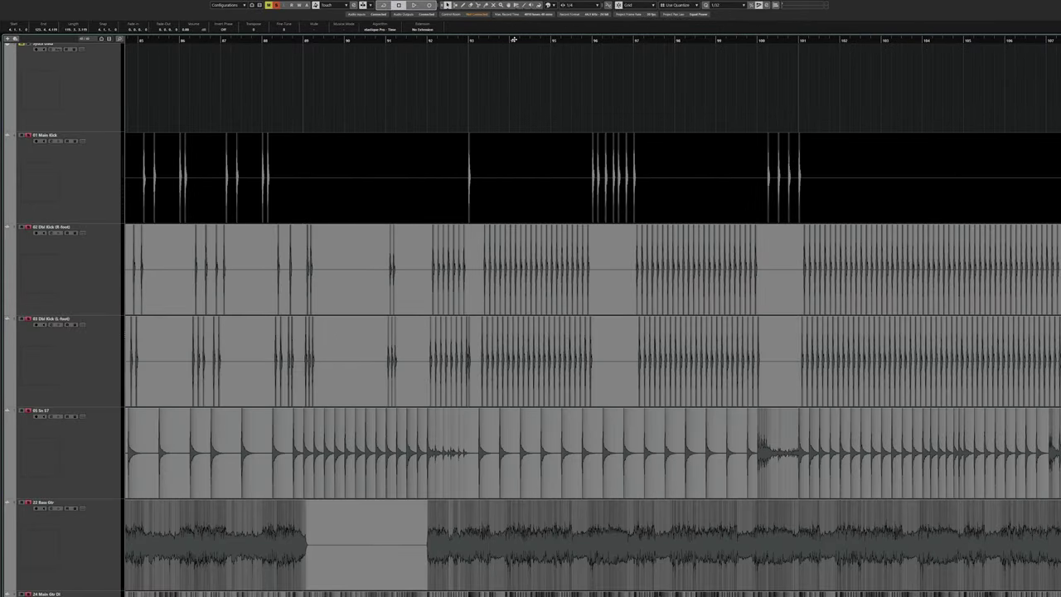
pyautogui.doubleClick(504, 40)
pyautogui.hscroll(-18, 428, 365)
pyautogui.hscroll(3, 429, 369)
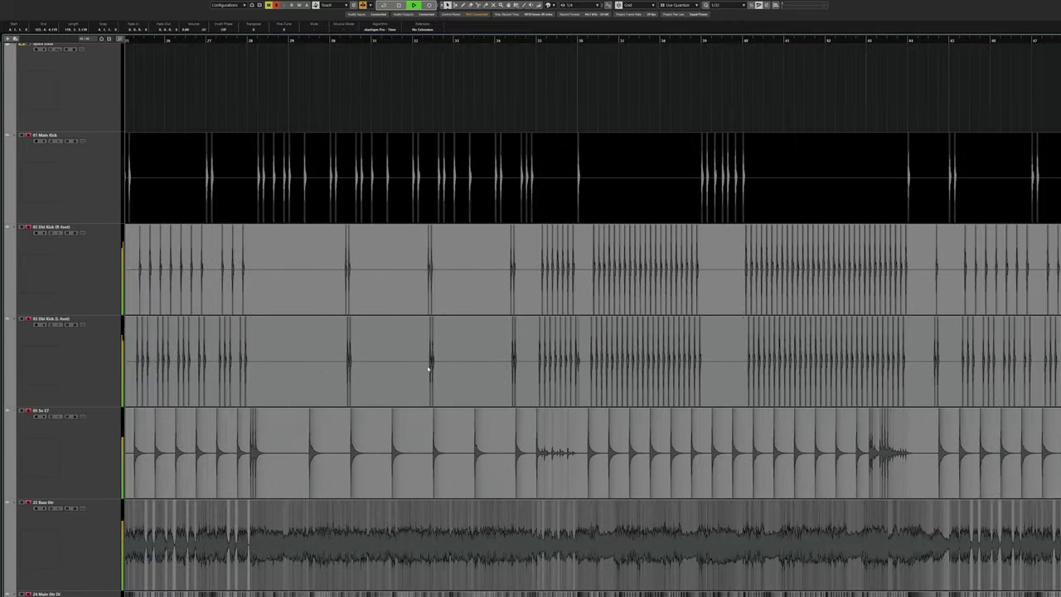
pyautogui.hscroll(-7, 426, 371)
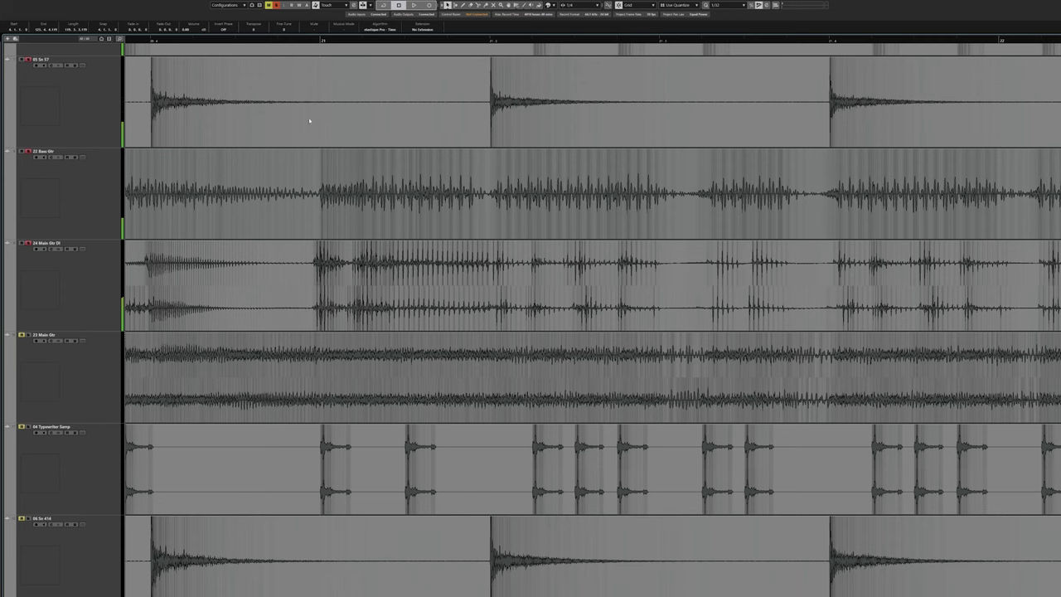
# Play the bass and Main Gtr DI from bar 21, stop playback, and examine the gaps between bass notes around bar 24.
pyautogui.press('space')
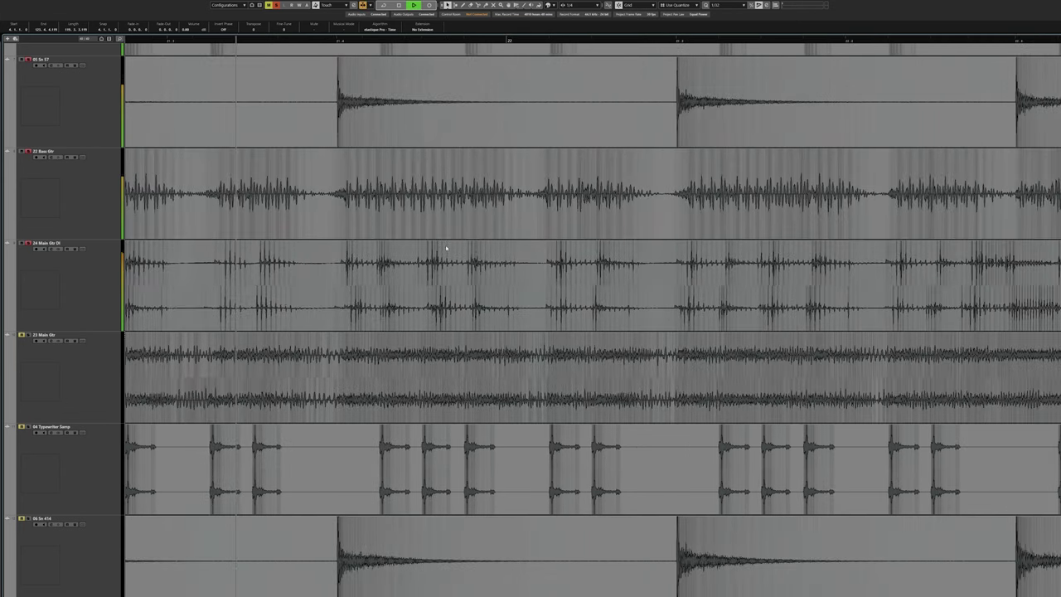
pyautogui.hscroll(4, 460, 250)
pyautogui.scroll(-2, 406, 240)
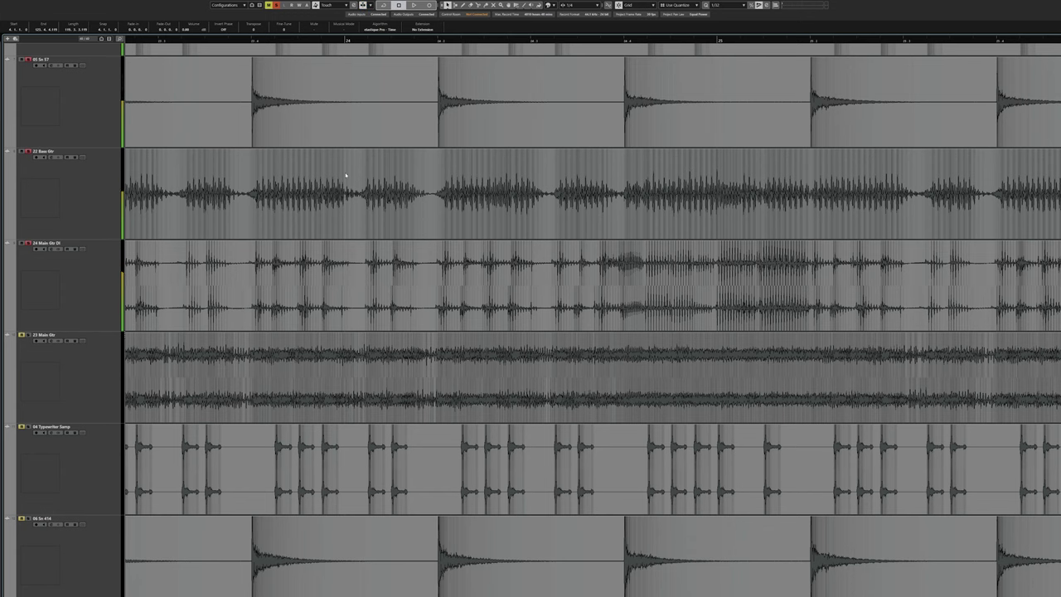
pyautogui.hscroll(-1, 296, 206)
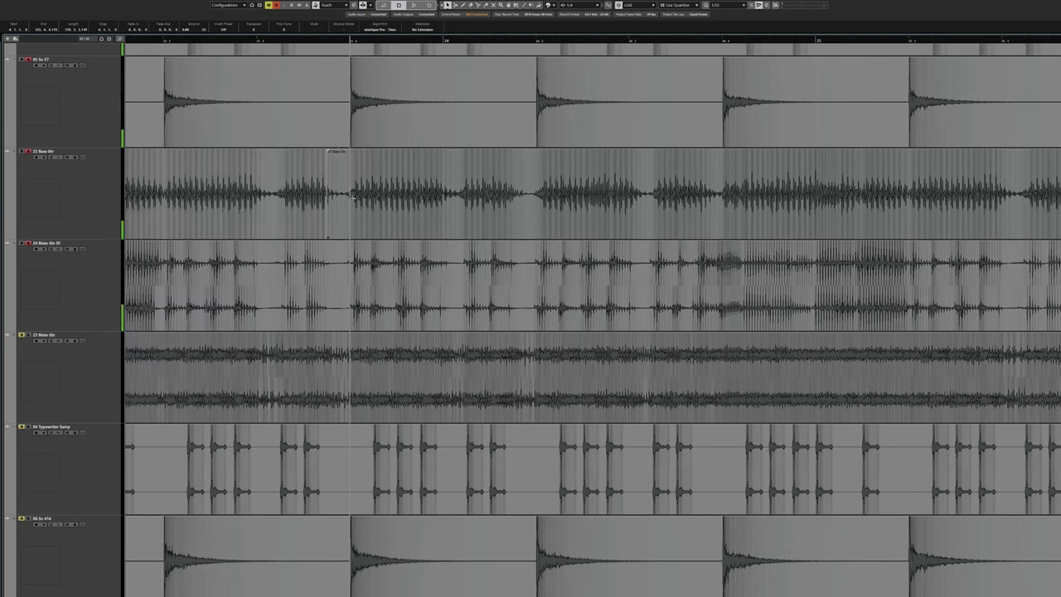
# Try to split the bass event around the quiet gaps before bar 24 and delete the pieces between the notes.
pyautogui.click(334, 209)
pyautogui.press('Delete')
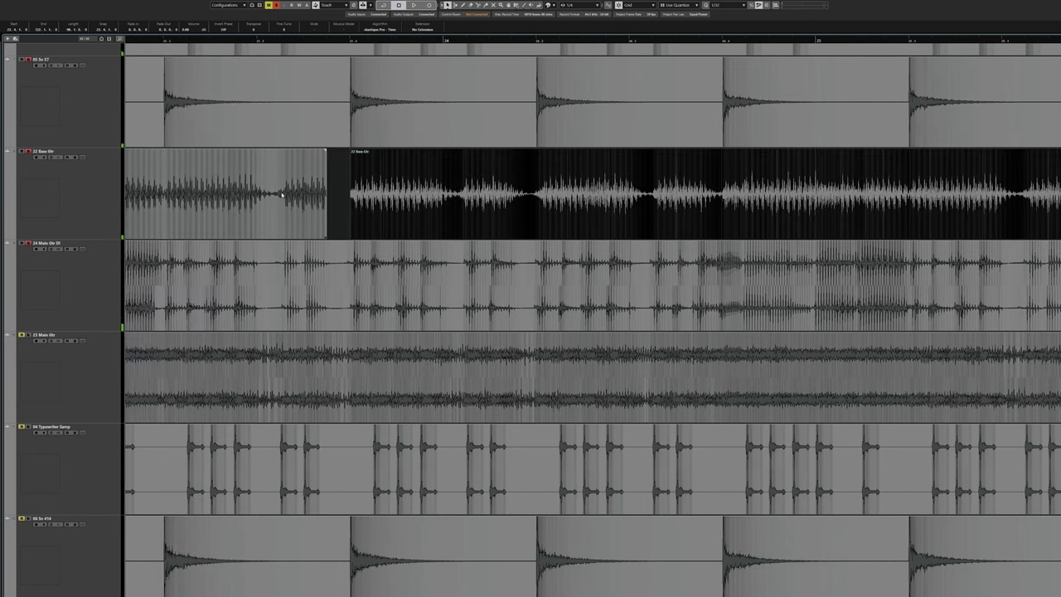
pyautogui.click(274, 217)
pyautogui.press('Delete')
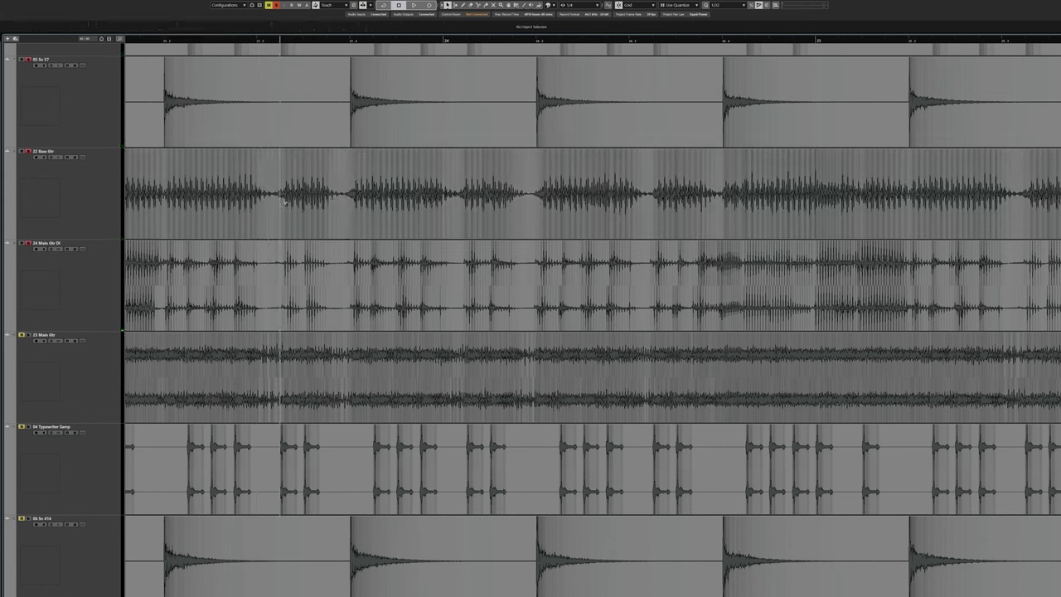
# Split the Bass Gtr event at the note starts between beats 23.3 and 24.4 and slip the audio inside the pieces.
pyautogui.keyDown('alt'); pyautogui.click(285, 202); pyautogui.keyUp('alt')
pyautogui.keyDown('alt'); pyautogui.click(349, 202); pyautogui.keyUp('alt')
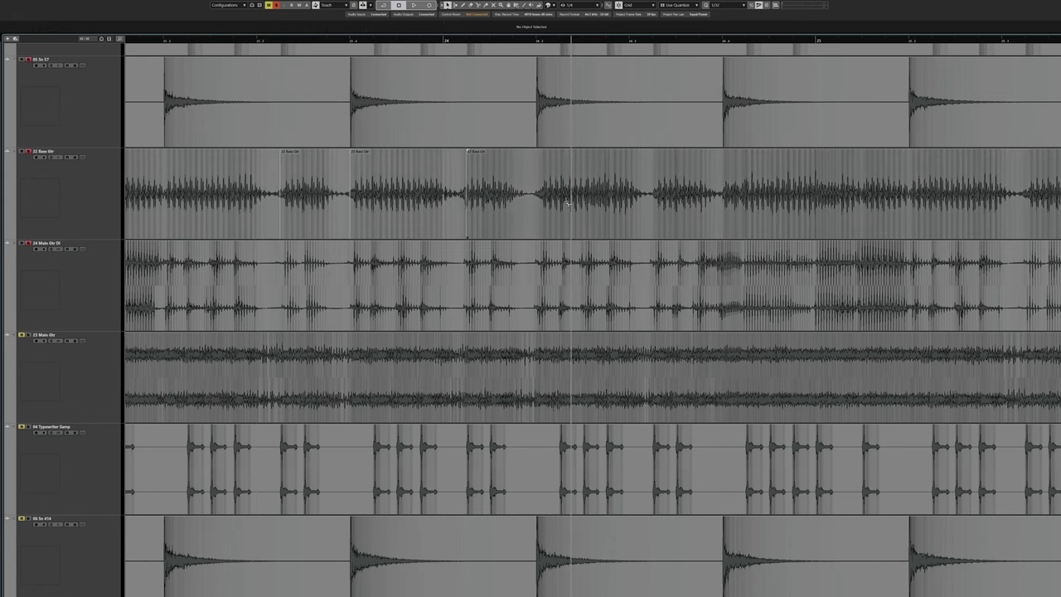
pyautogui.keyDown('alt'); pyautogui.click(547, 205); pyautogui.keyUp('alt')
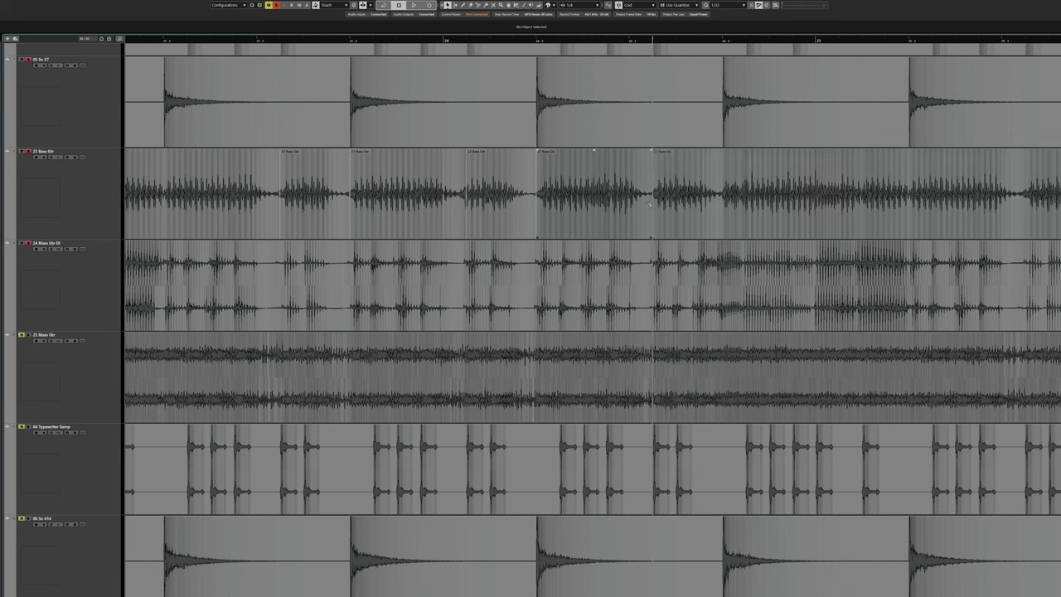
pyautogui.click(694, 220)
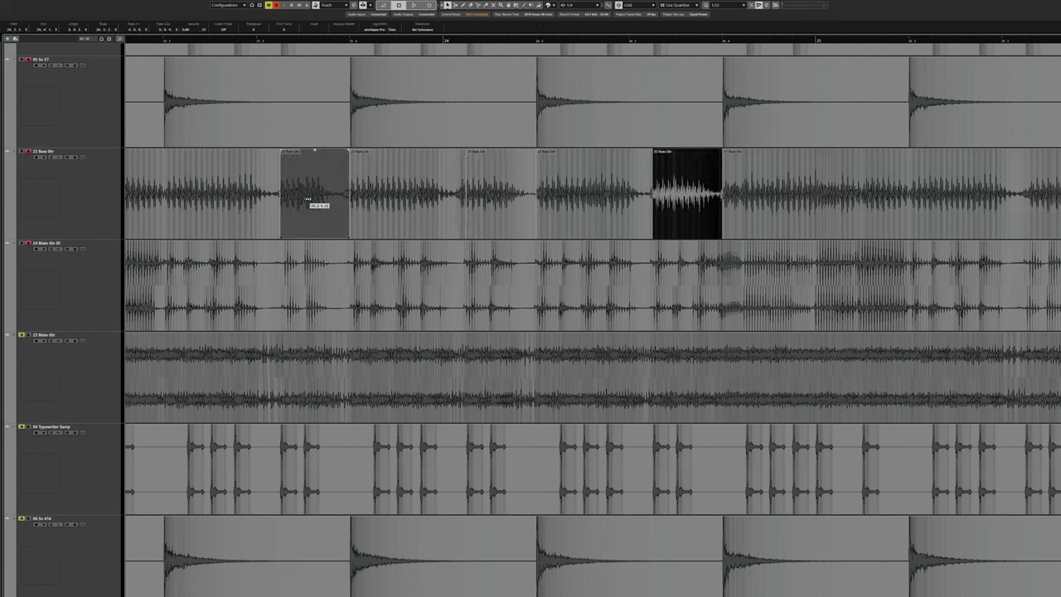
# Split the Main Gtr DI event at the same note starts around bar 24 and slip the audio of the piece before beat 23.4.
pyautogui.hscroll(-3, 385, 208)
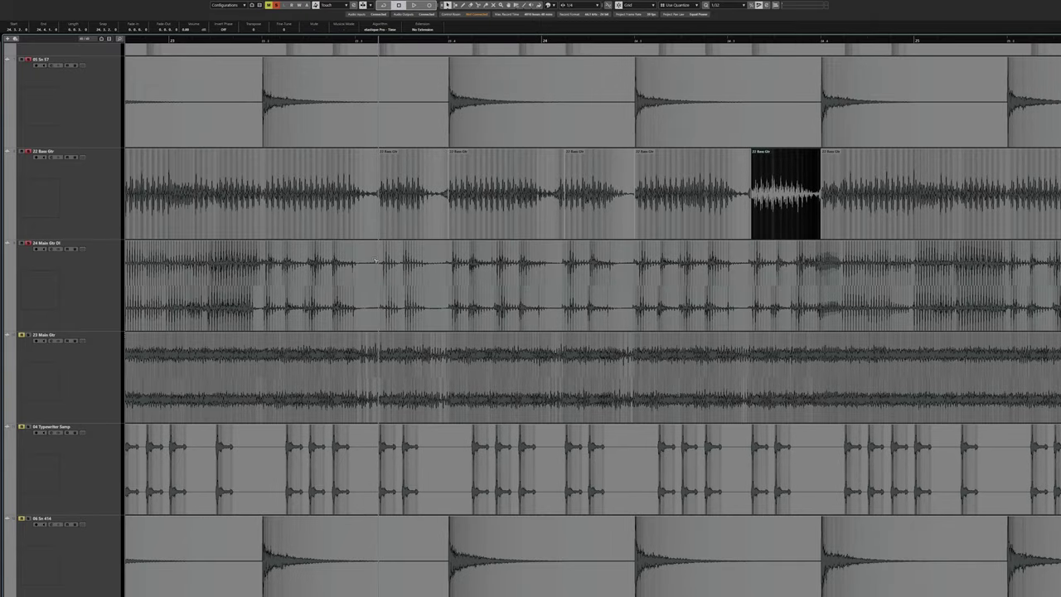
pyautogui.keyDown('alt'); pyautogui.click(380, 278); pyautogui.keyUp('alt')
pyautogui.moveTo(440, 303); pyautogui.dragTo(421, 271)
pyautogui.keyDown('alt'); pyautogui.click(449, 286); pyautogui.keyUp('alt')
pyautogui.keyDown('alt'); pyautogui.click(565, 286); pyautogui.keyUp('alt')
pyautogui.keyDown('alt'); pyautogui.click(635, 286); pyautogui.keyUp('alt')
pyautogui.keyDown('alt'); pyautogui.click(751, 286); pyautogui.keyUp('alt')
pyautogui.keyDown('alt'); pyautogui.click(403, 277); pyautogui.keyUp('alt')
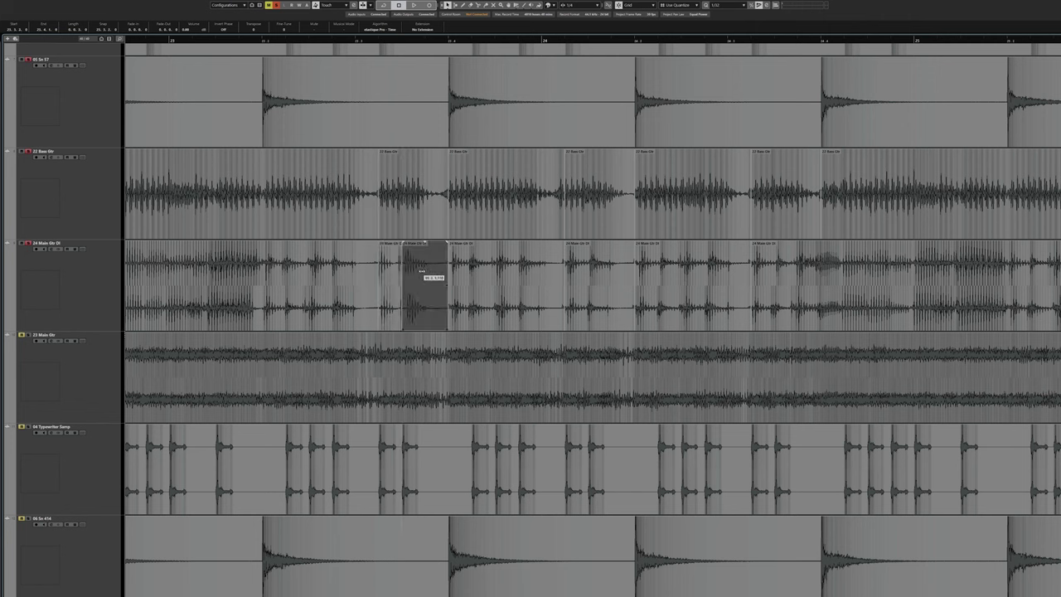
pyautogui.click(419, 272)
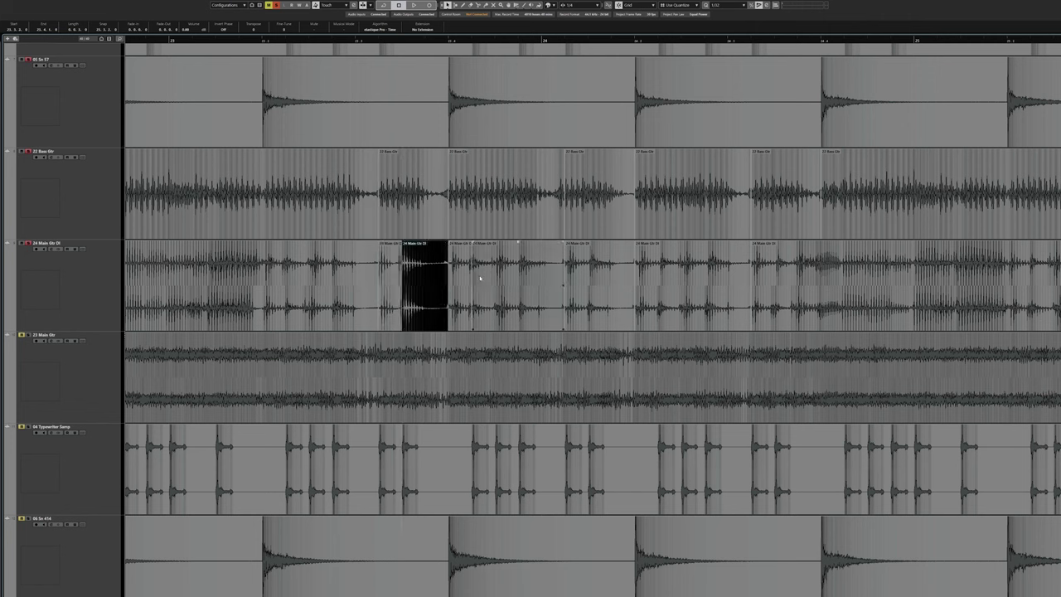
# Split the Main Gtr DI event at the individual notes after beat 23.4 and at beat 23.2, and play the passage briefly.
pyautogui.moveTo(492, 280); pyautogui.dragTo(523, 276)
pyautogui.keyDown('alt'); pyautogui.click(472, 280); pyautogui.keyUp('alt')
pyautogui.keyDown('alt'); pyautogui.click(495, 277); pyautogui.keyUp('alt')
pyautogui.keyDown('alt'); pyautogui.click(519, 275); pyautogui.keyUp('alt')
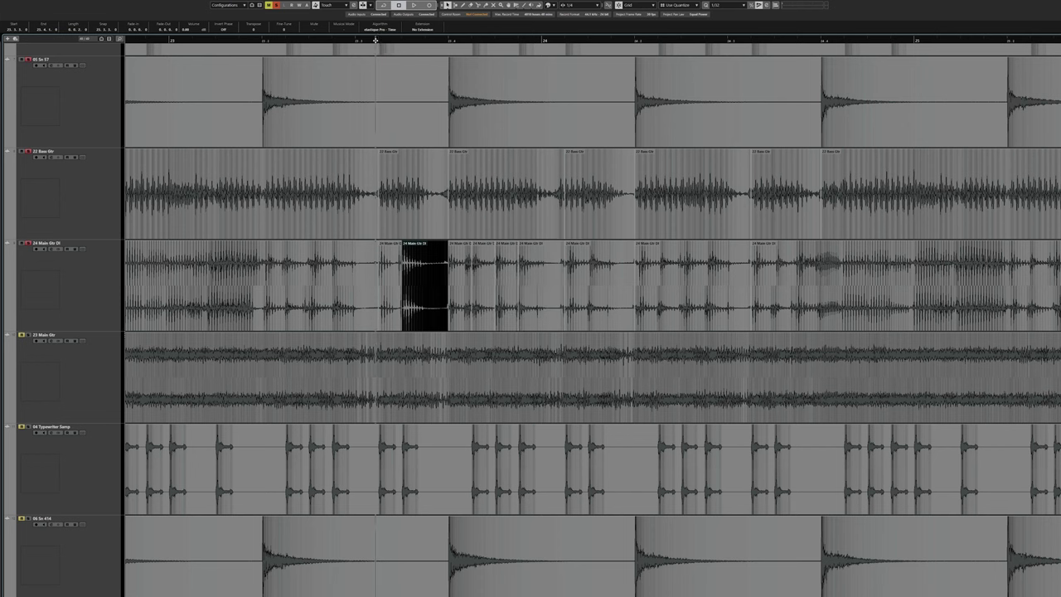
pyautogui.press('space')
pyautogui.press('space')
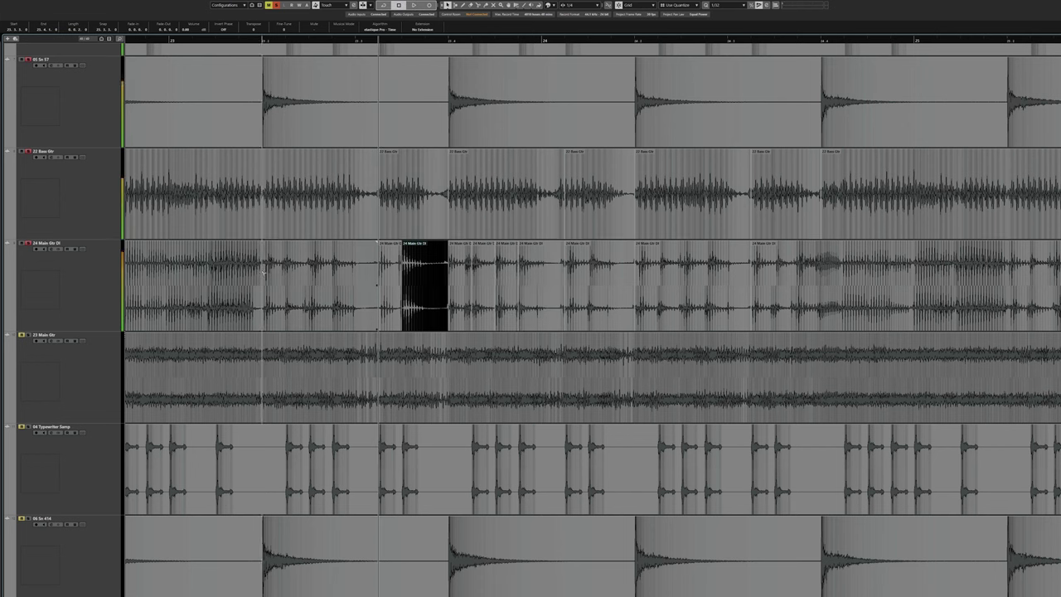
pyautogui.moveTo(296, 285); pyautogui.dragTo(293, 286)
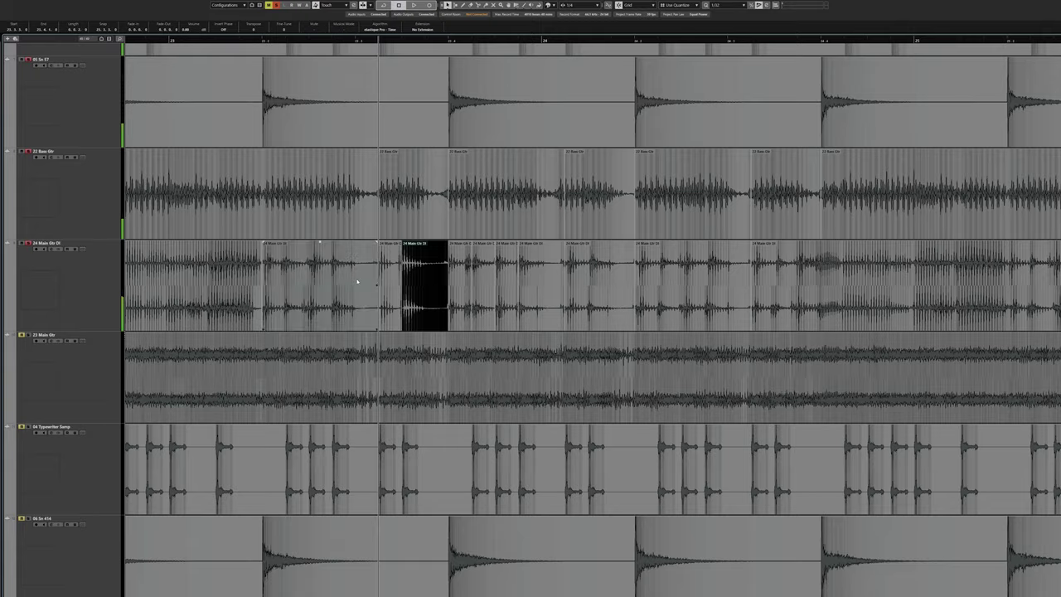
# Examine the double kick, bass and guitar DI patterns in bars 24 to 26.
pyautogui.hscroll(3, 470, 313)
pyautogui.hscroll(2, 470, 313)
pyautogui.scroll(3, 393, 256)
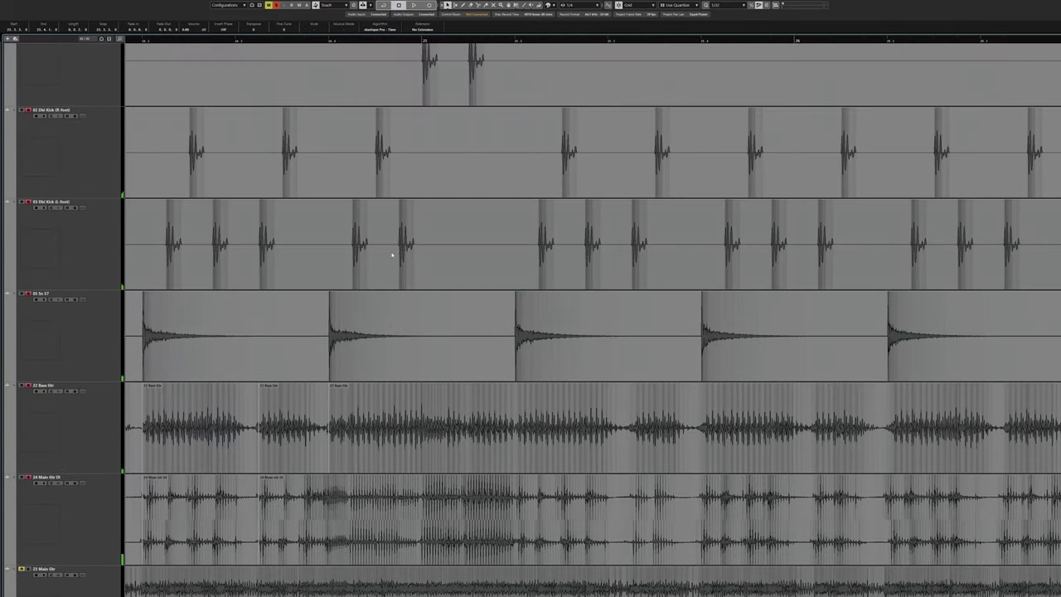
pyautogui.hscroll(1, 445, 308)
pyautogui.hscroll(-1, 391, 359)
pyautogui.scroll(-3, 392, 356)
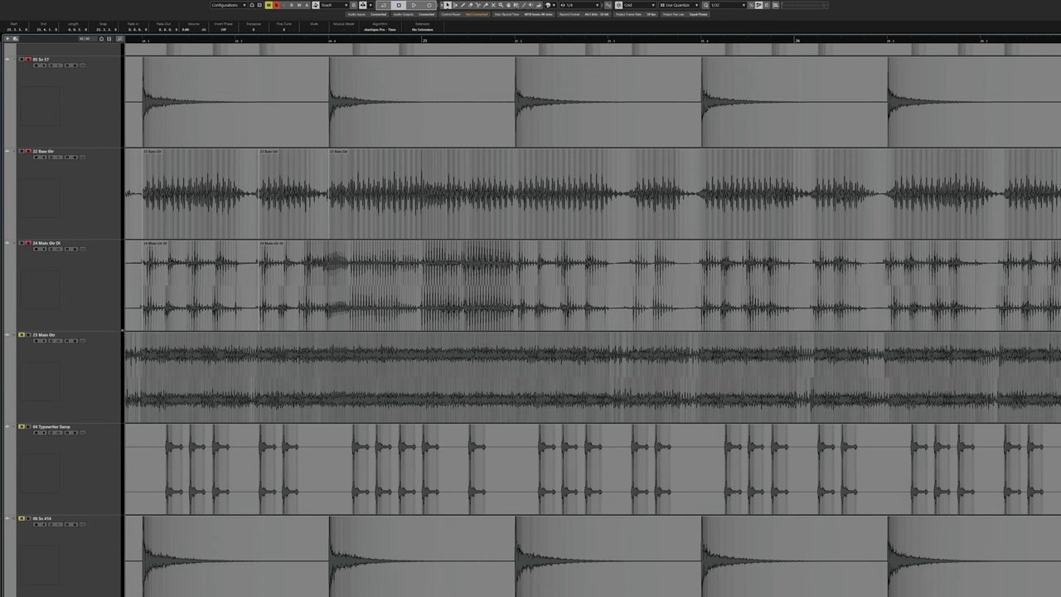
# Look over the arrangement from bar 40 to the end of the song, playing the snare fill around bar 59.
pyautogui.click(410, 596)
pyautogui.click(386, 593)
pyautogui.moveTo(304, 426); pyautogui.dragTo(362, 216)
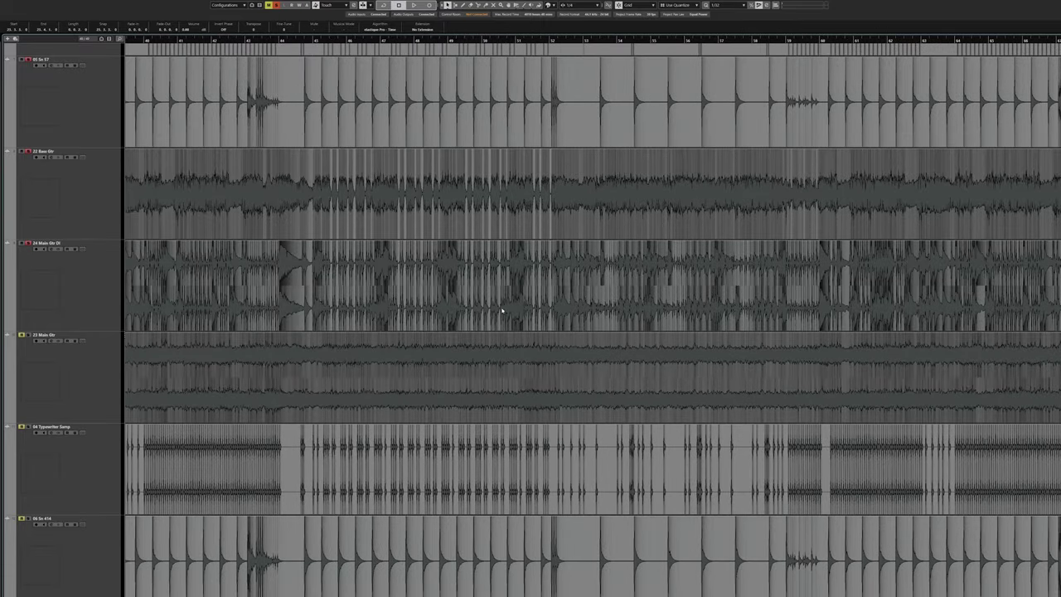
pyautogui.hscroll(10, 498, 304)
pyautogui.scroll(3, 483, 303)
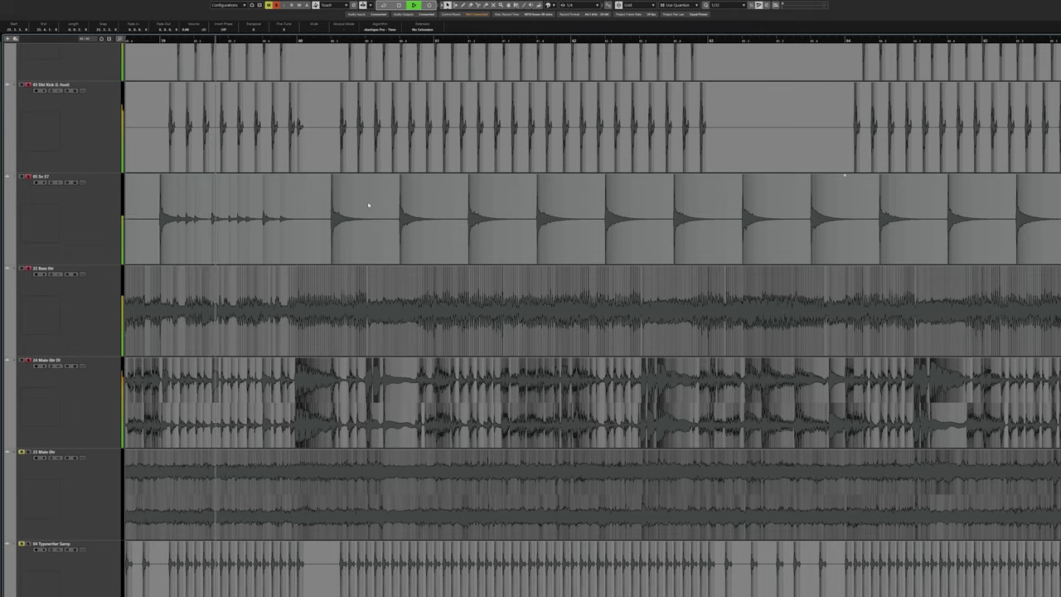
pyautogui.press('space')
pyautogui.hscroll(8, 699, 268)
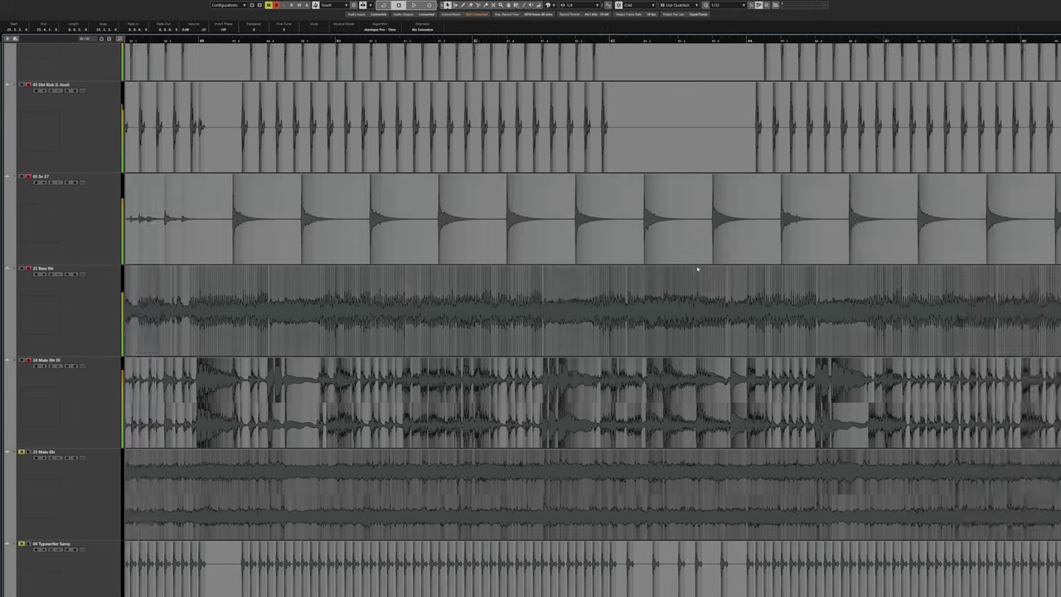
pyautogui.scroll(-8, 572, 259)
pyautogui.scroll(-2, 564, 257)
pyautogui.scroll(10, 563, 257)
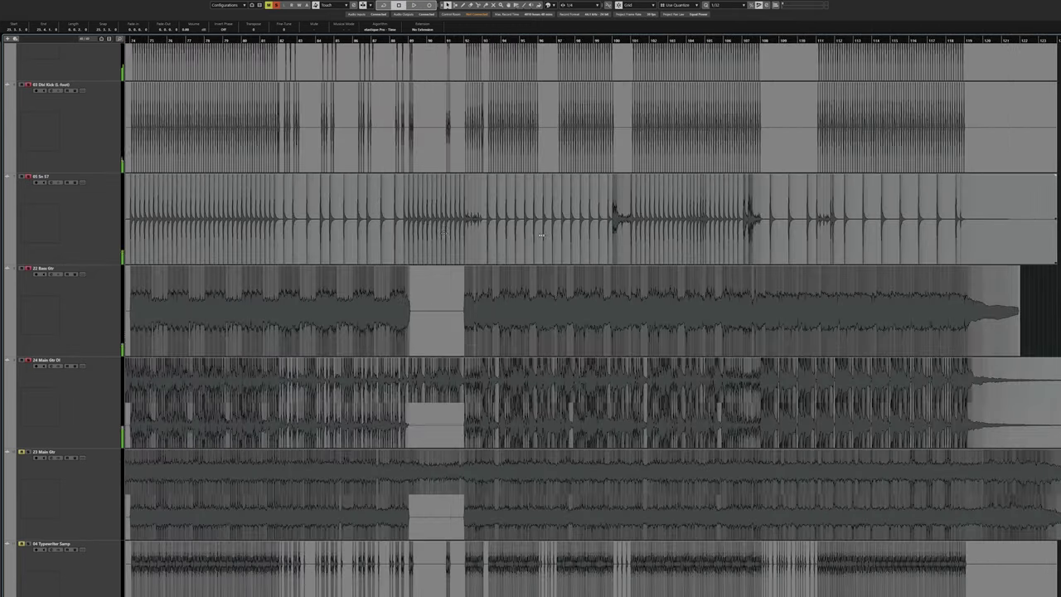
# Play the snare fill at bar 107, stop playback, and examine the spacing of its individual hits.
pyautogui.scroll(6, 578, 246)
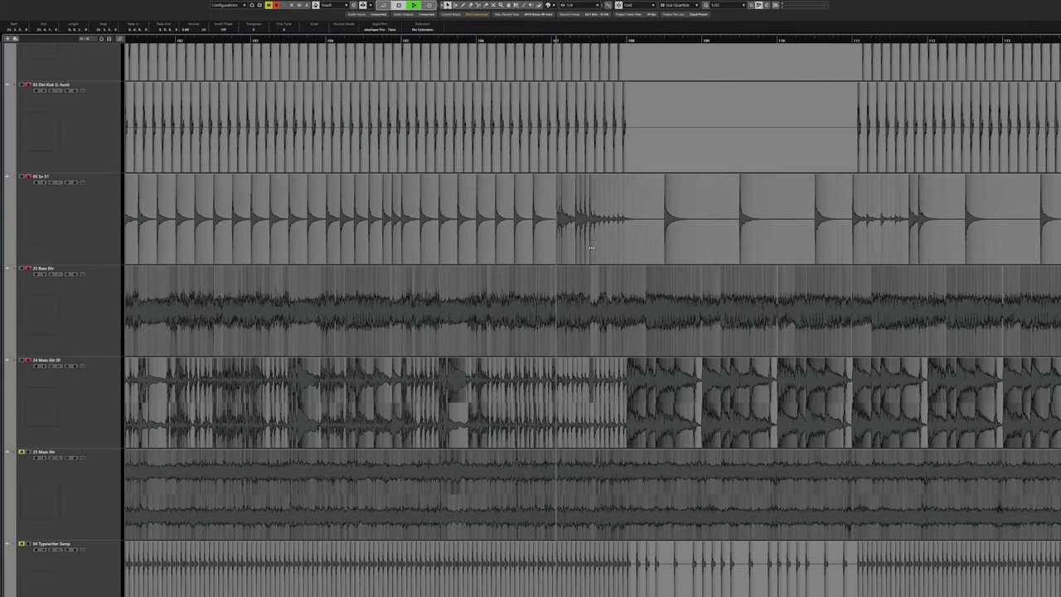
pyautogui.scroll(3, 472, 229)
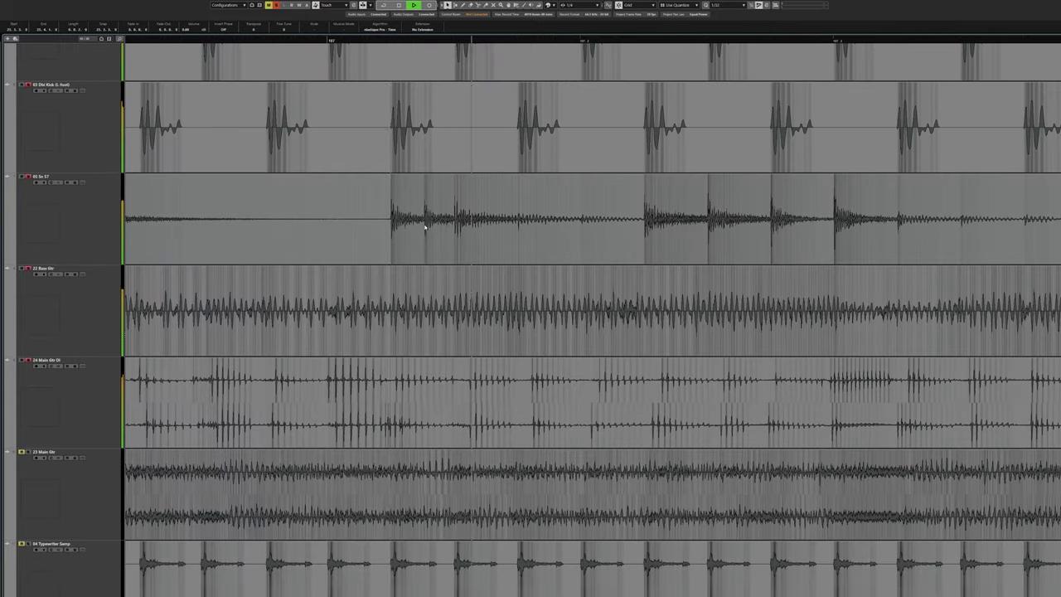
pyautogui.press('space')
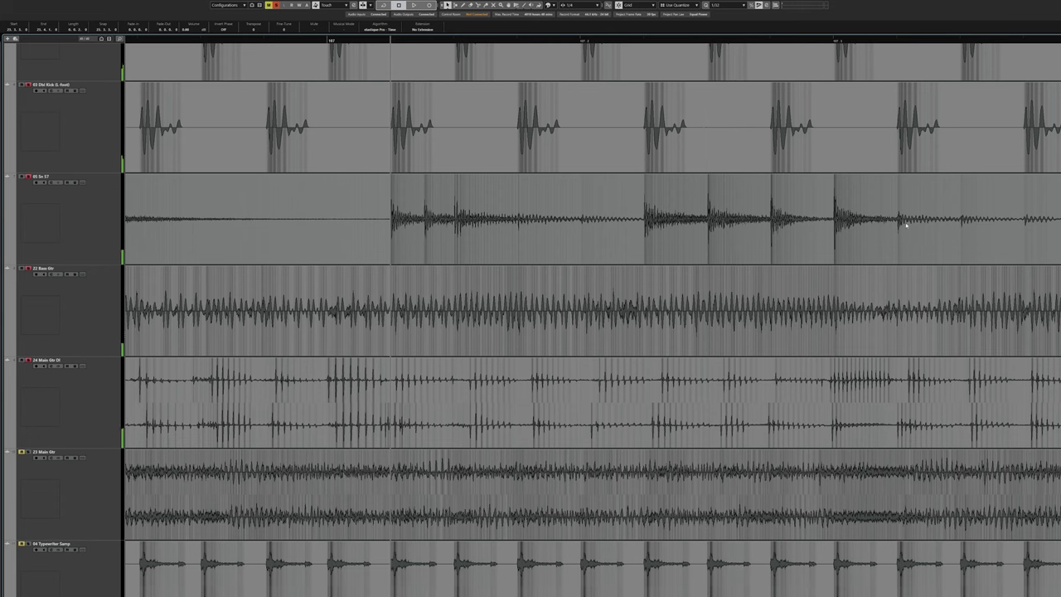
# Switch to the TierMaker quantization tier list in the browser and review the covers in the Some Feel row.
pyautogui.scroll(-3, 559, 252)
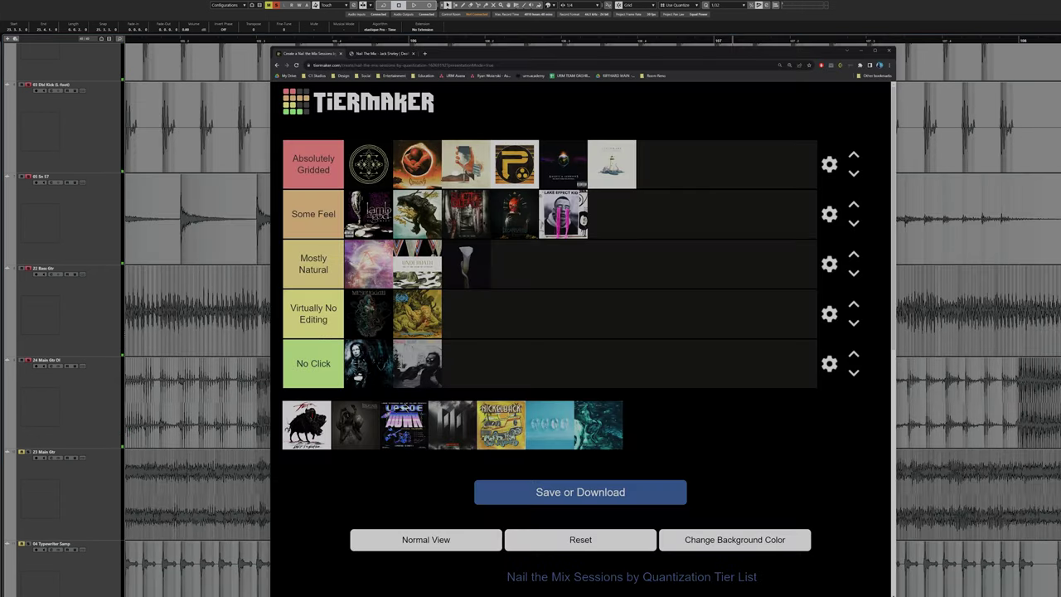
pyautogui.moveTo(379, 219)
pyautogui.mouseDown()
pyautogui.moveTo(352, 214)
pyautogui.moveTo(368, 238)
pyautogui.mouseUp()
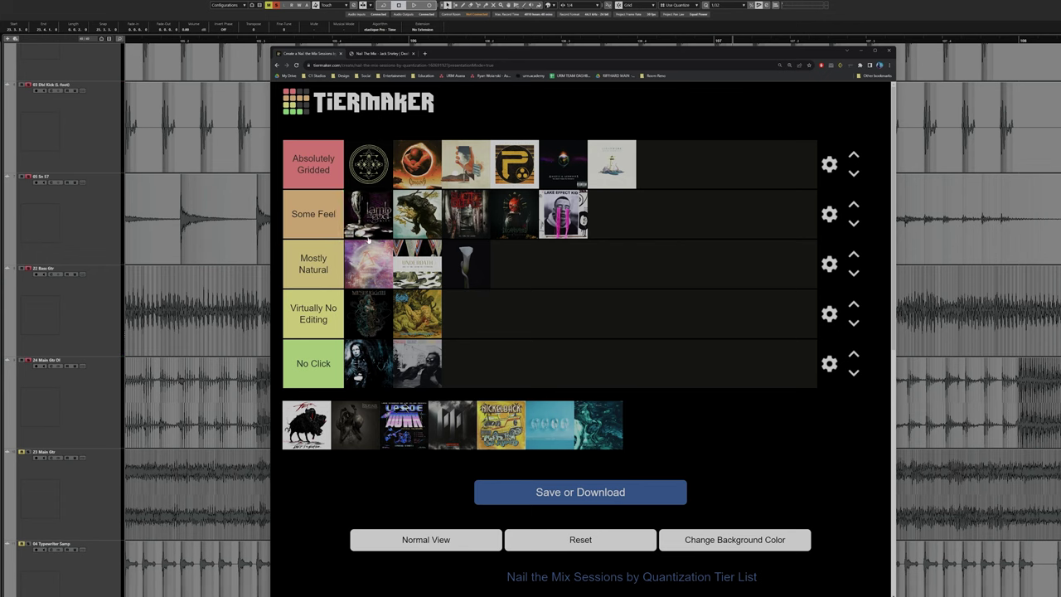
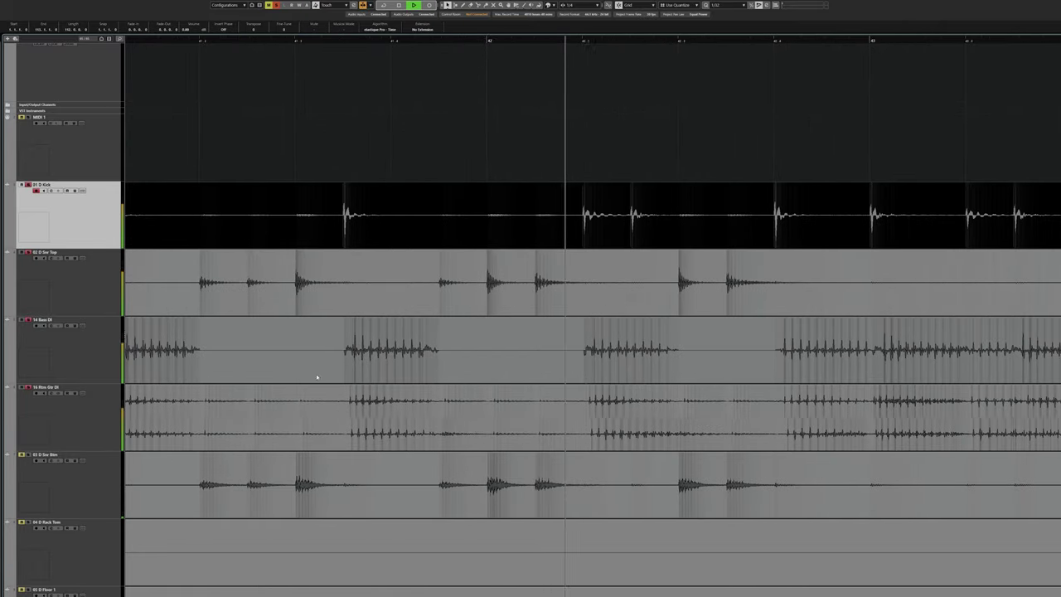
# Play and examine the kick, snare, bass DI and rhythm guitar DI in bars 42 to 45 of the next session.
pyautogui.press('space')
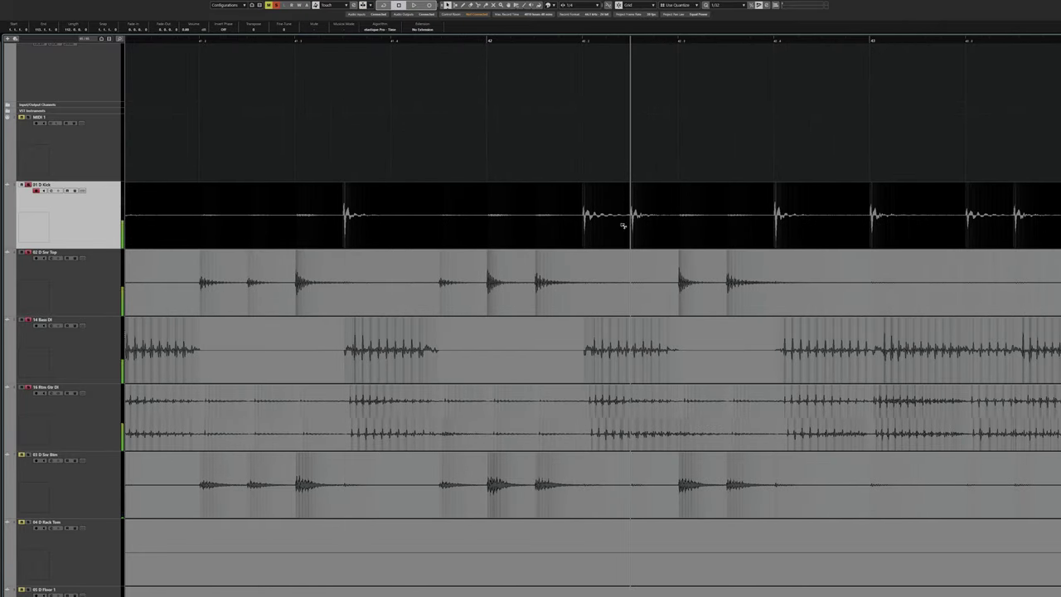
pyautogui.hscroll(4, 481, 229)
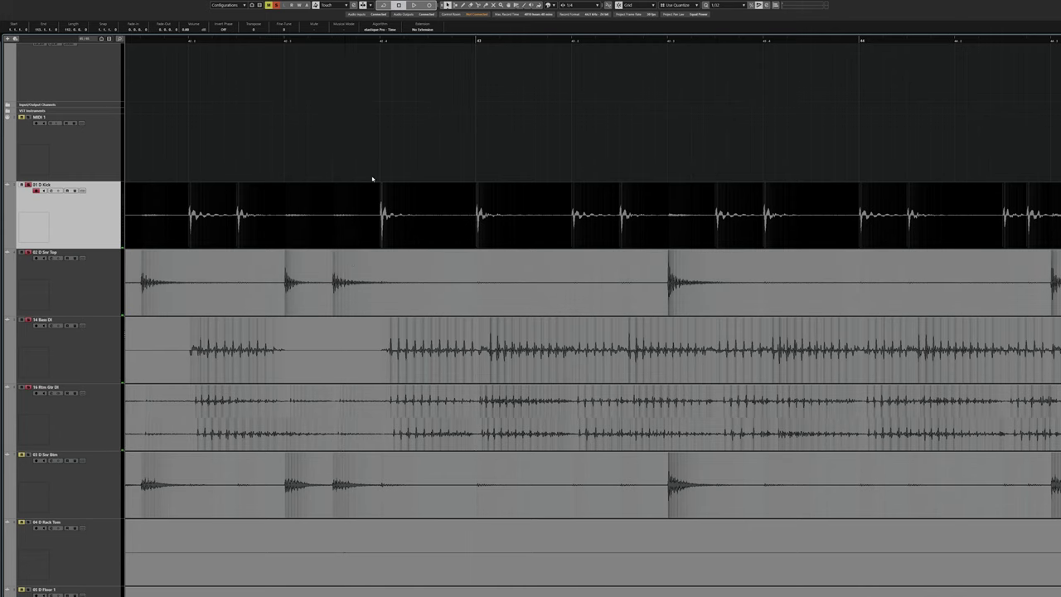
pyautogui.hscroll(2, 390, 374)
pyautogui.hscroll(3, 386, 374)
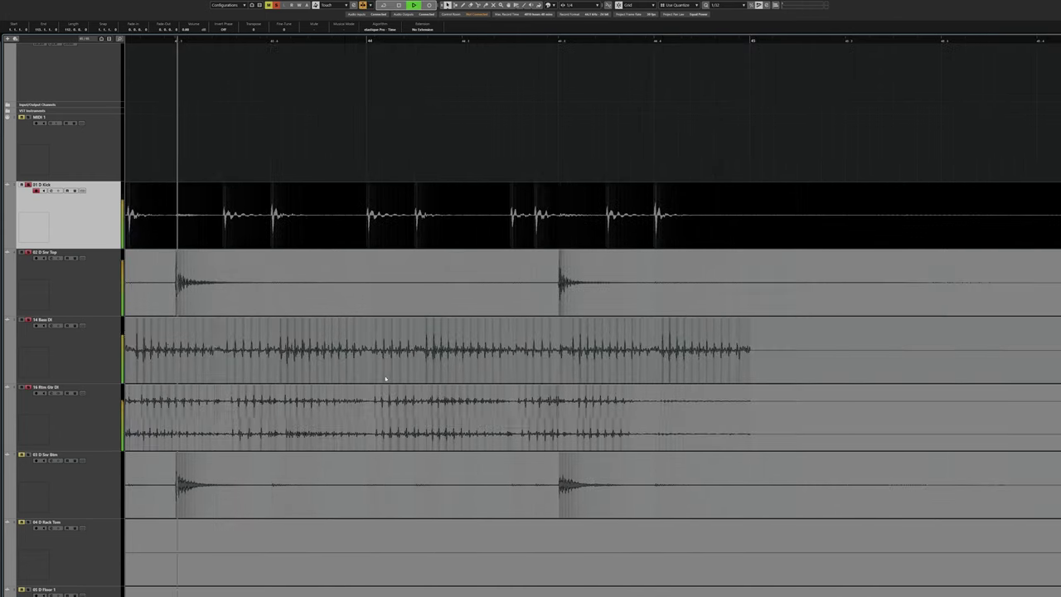
pyautogui.hscroll(2, 423, 374)
pyautogui.press('space')
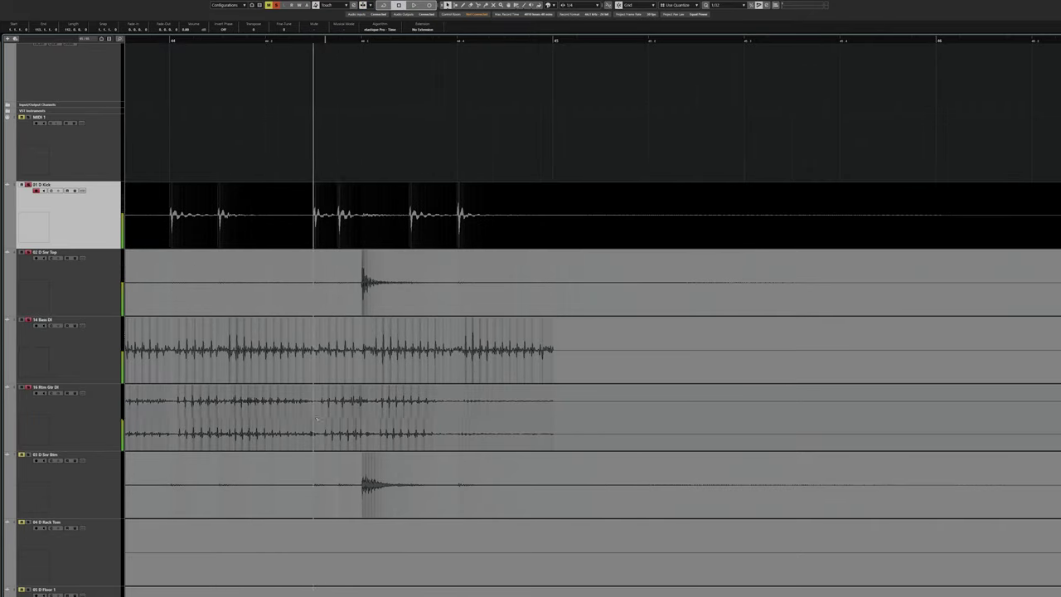
# Try to split the rhythm guitar DI event at the notes just after bar 44.
pyautogui.moveTo(256, 401)
pyautogui.mouseDown()
pyautogui.moveTo(303, 413)
pyautogui.moveTo(254, 416)
pyautogui.mouseUp()
pyautogui.keyDown('alt'); pyautogui.click(252, 408); pyautogui.keyUp('alt')
pyautogui.keyDown('alt'); pyautogui.click(218, 417); pyautogui.keyUp('alt')
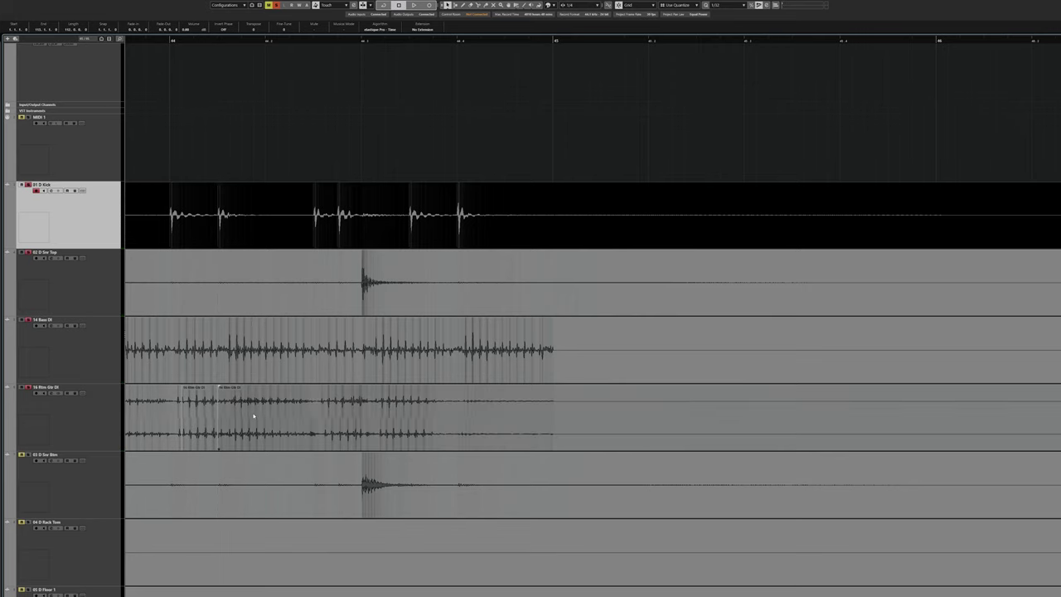
pyautogui.hotkey('ctrl', 'z')
pyautogui.hotkey('ctrl', 'z')
pyautogui.hotkey('ctrl', 'z')
# Play the section after bar 46 and stop playback just past bar 48.
pyautogui.hscroll(6, 254, 415)
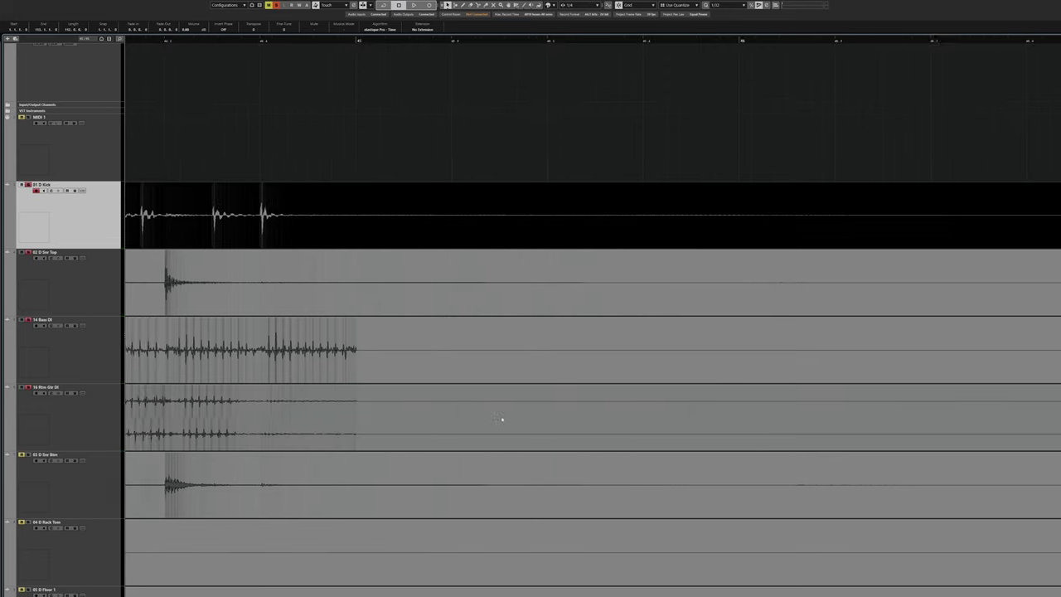
pyautogui.press('space')
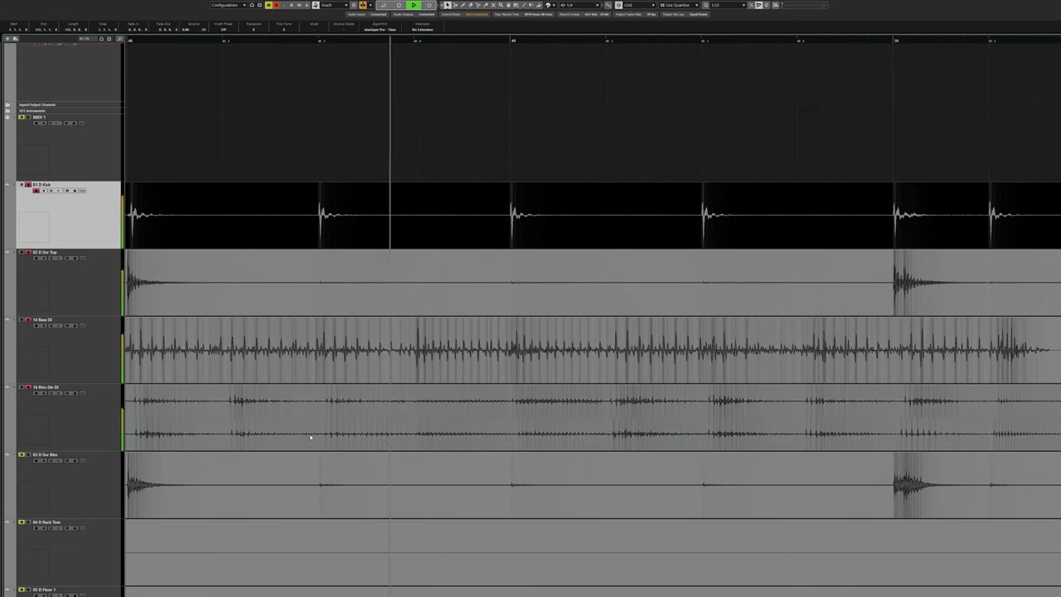
pyautogui.press('space')
# Split the rhythm guitar DI event at bar 48 and every beat up to bar 49, slipping each piece's audio onto the grid.
pyautogui.click(331, 416)
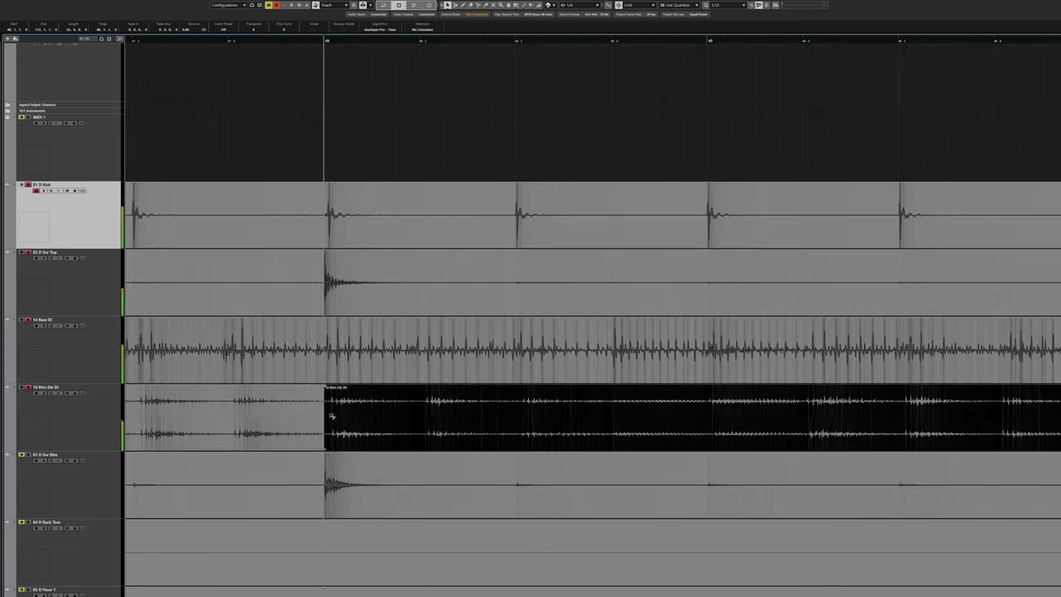
pyautogui.click(431, 408)
pyautogui.click(516, 412)
pyautogui.moveTo(373, 413); pyautogui.dragTo(446, 422)
pyautogui.moveTo(578, 420); pyautogui.dragTo(567, 420)
pyautogui.keyDown('alt'); pyautogui.click(612, 419); pyautogui.keyUp('alt')
pyautogui.moveTo(651, 418); pyautogui.dragTo(727, 407)
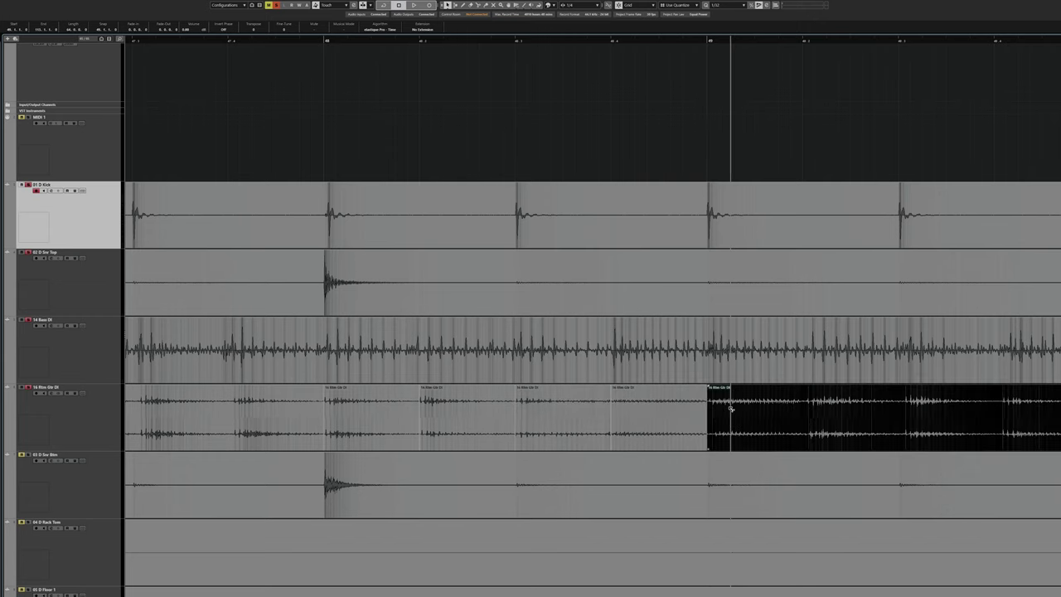
# Play the edited rhythm guitar DI from bar 48 and stop playback.
pyautogui.hscroll(3, 306, 441)
pyautogui.hscroll(-2, 378, 304)
pyautogui.click(223, 54)
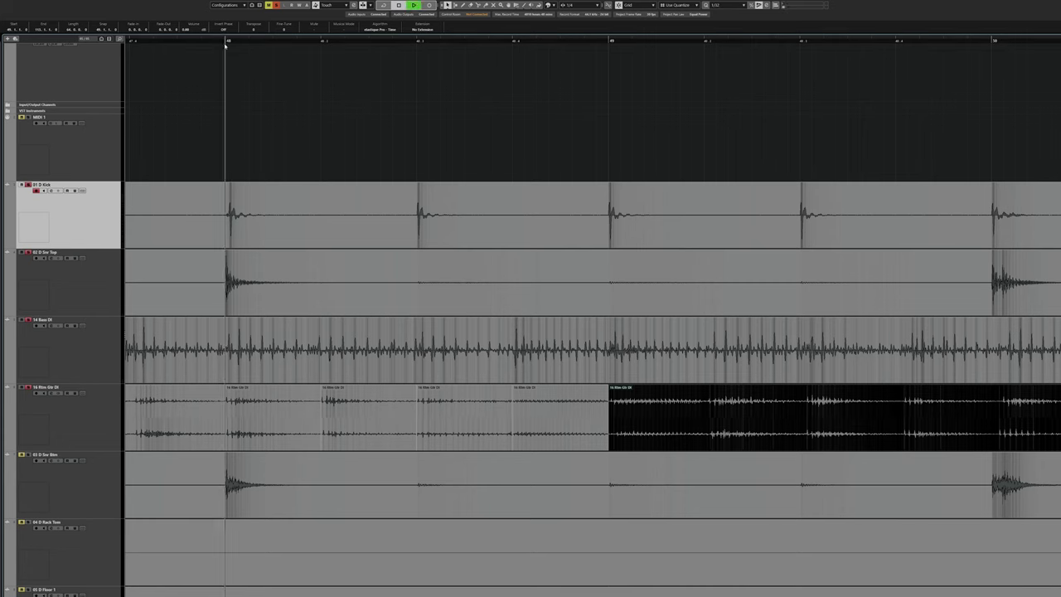
pyautogui.press('space')
pyautogui.press('space')
# Split the Bass DI event at bar 48 and beat 48.2 and slip the audio of both pieces onto the grid.
pyautogui.click(301, 362)
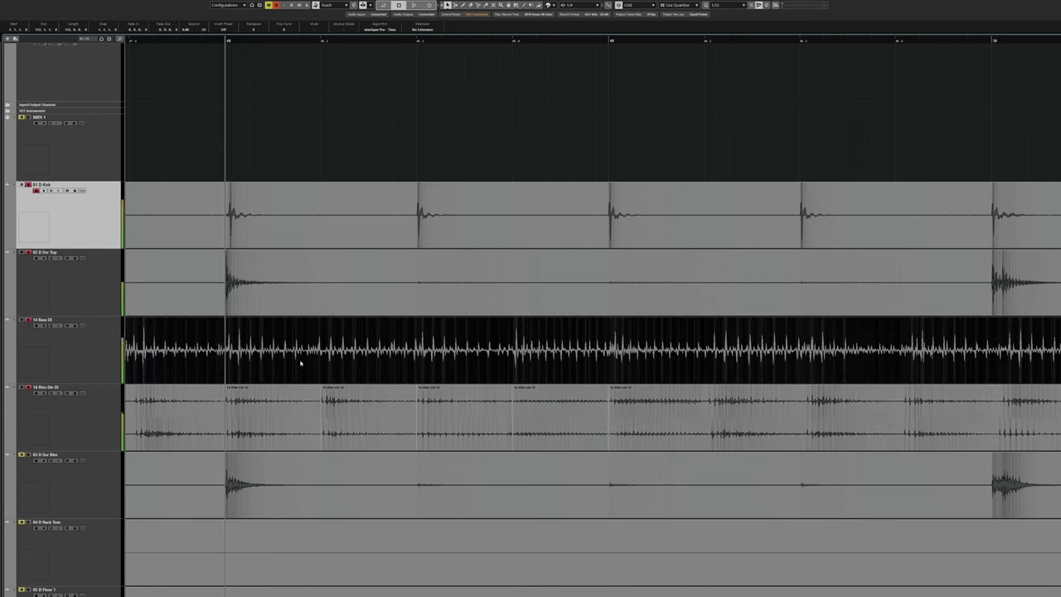
pyautogui.keyDown('alt'); pyautogui.click(226, 357); pyautogui.keyUp('alt')
pyautogui.moveTo(298, 355); pyautogui.dragTo(268, 352)
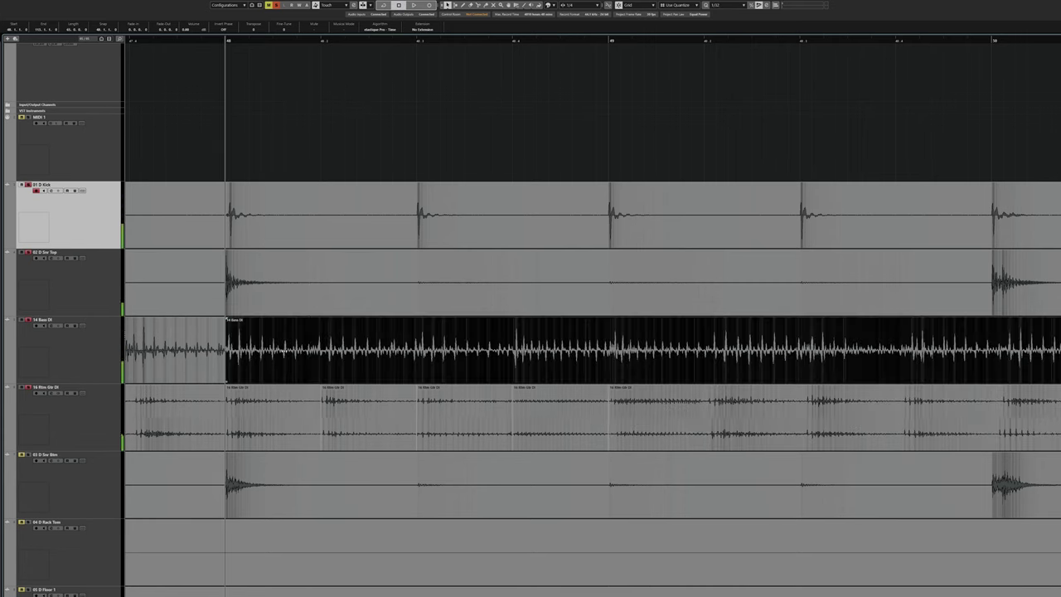
pyautogui.keyDown('alt'); pyautogui.click(330, 352); pyautogui.keyUp('alt')
pyautogui.moveTo(334, 351); pyautogui.dragTo(344, 351)
# Split the Bass DI event at beats 48.3, 48.4 and bar 49, slip each piece's audio onto the grid, and play the result.
pyautogui.keyDown('alt'); pyautogui.click(427, 346); pyautogui.keyUp('alt')
pyautogui.hotkey('ctrl', 'z')
pyautogui.keyDown('alt'); pyautogui.click(420, 346); pyautogui.keyUp('alt')
pyautogui.moveTo(437, 345); pyautogui.dragTo(436, 346)
pyautogui.keyDown('alt'); pyautogui.click(516, 345); pyautogui.keyUp('alt')
pyautogui.moveTo(533, 346); pyautogui.dragTo(531, 346)
pyautogui.keyDown('alt'); pyautogui.click(611, 342); pyautogui.keyUp('alt')
pyautogui.moveTo(653, 340); pyautogui.dragTo(655, 341)
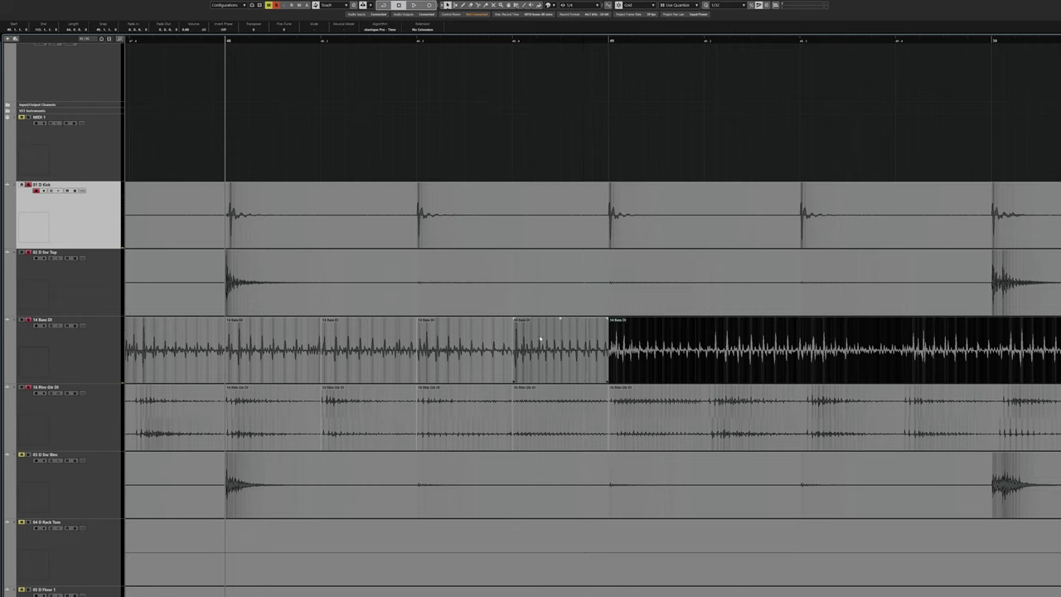
pyautogui.press('space')
pyautogui.hscroll(2, 332, 273)
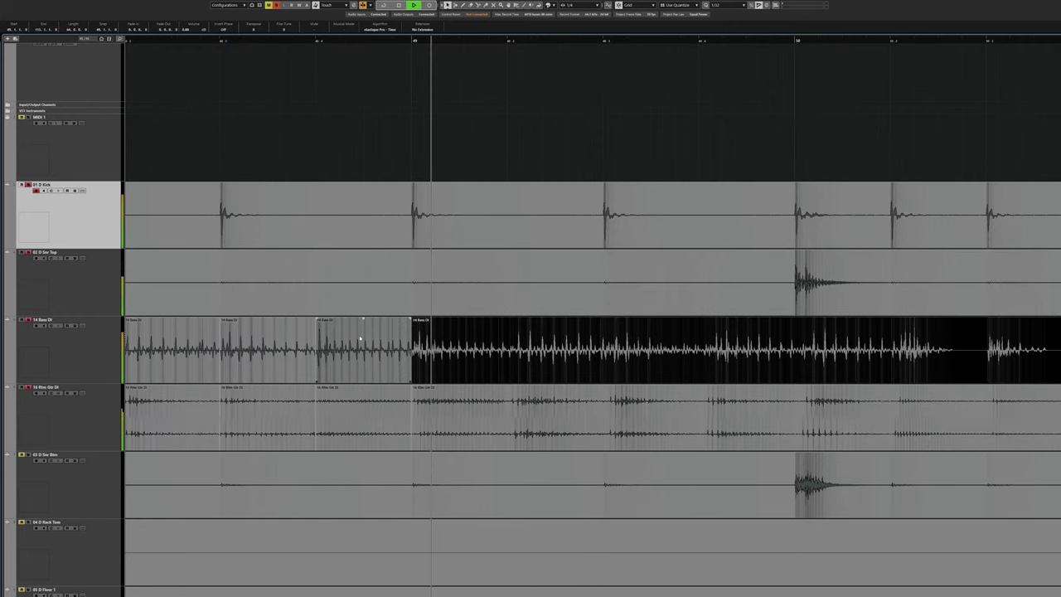
# Examine the Bass DI and rhythm guitar DI past bar 49 against the grid, and stop playback.
pyautogui.hscroll(1, 359, 338)
pyautogui.hscroll(2, 358, 337)
pyautogui.hscroll(2, 356, 336)
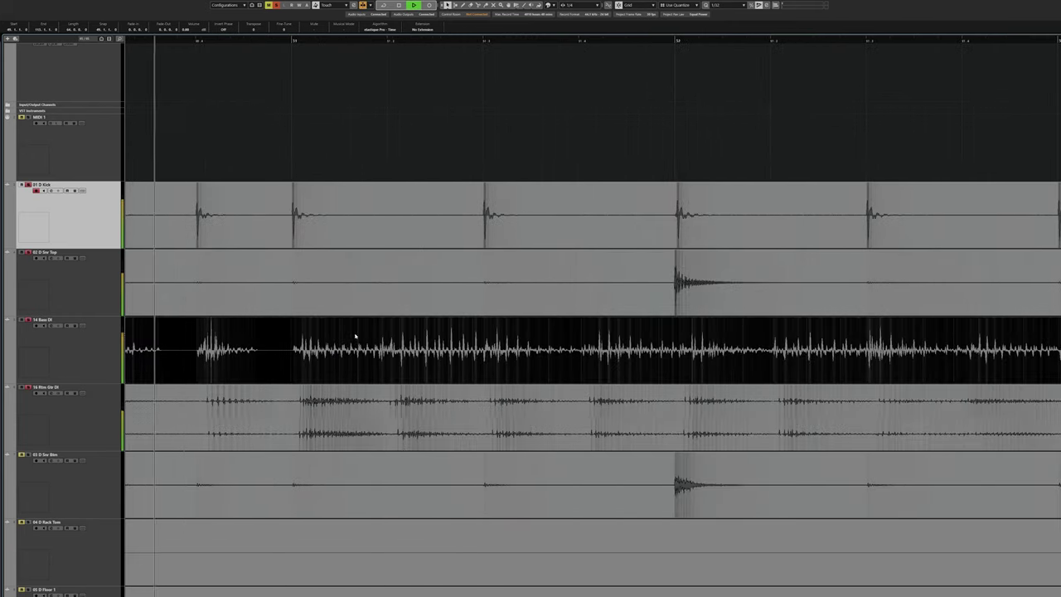
pyautogui.hscroll(-2, 356, 335)
pyautogui.press('space')
pyautogui.hscroll(-4, 414, 344)
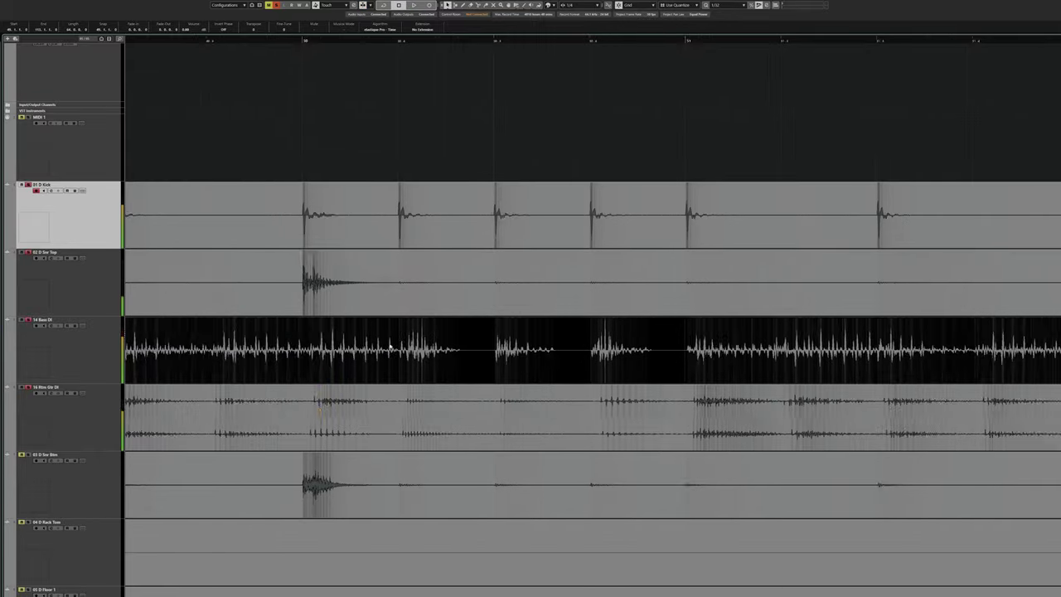
# Play the edited section from bar 48, stop it, and set an active cycle range from bar 48 to bar 49.
pyautogui.scroll(-2, 413, 357)
pyautogui.hscroll(-1, 231, 60)
pyautogui.press('space')
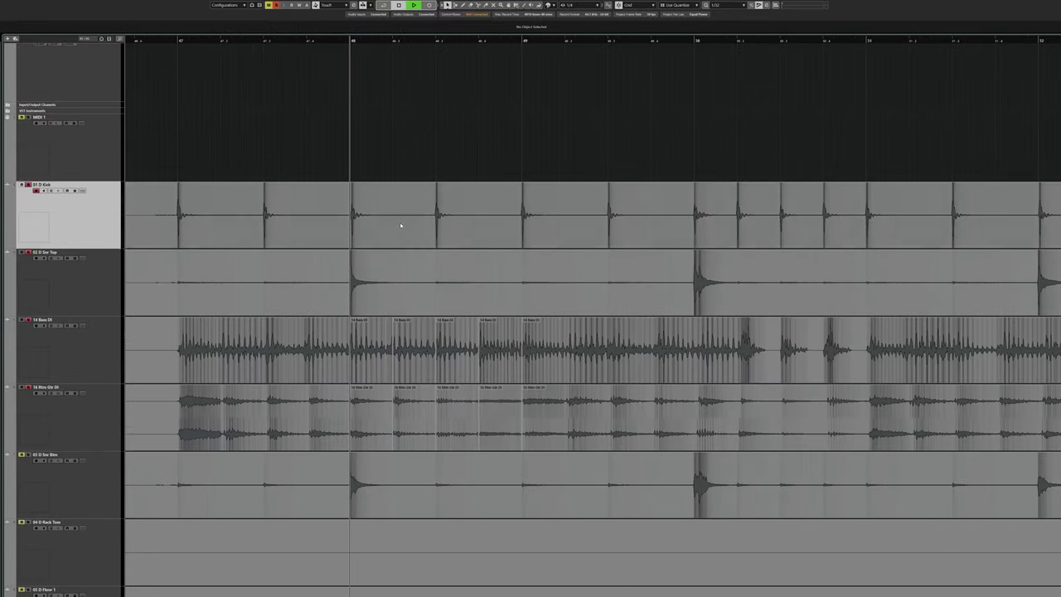
pyautogui.press('space')
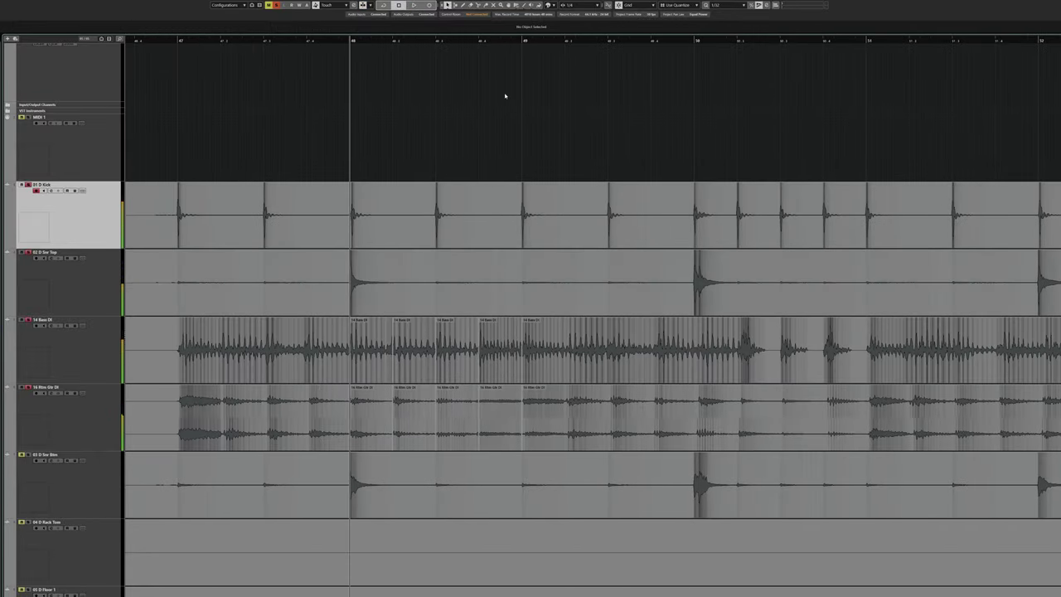
pyautogui.moveTo(350, 37); pyautogui.dragTo(522, 45)
pyautogui.scroll(3, 464, 82)
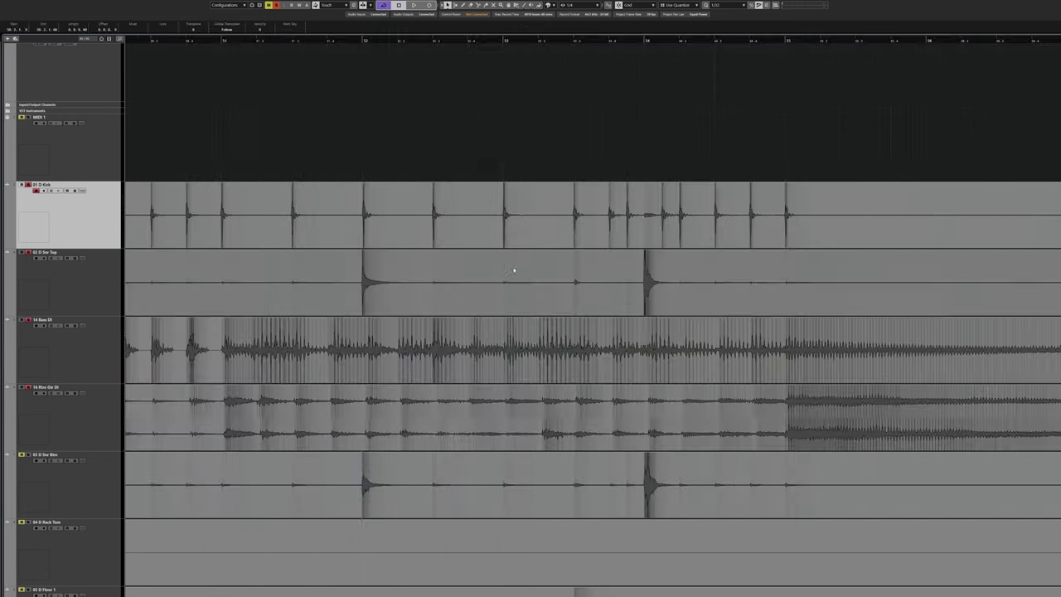
# Play the kick, snare, bass and guitar passage from bar 63 and stop playback.
pyautogui.hscroll(10, 516, 268)
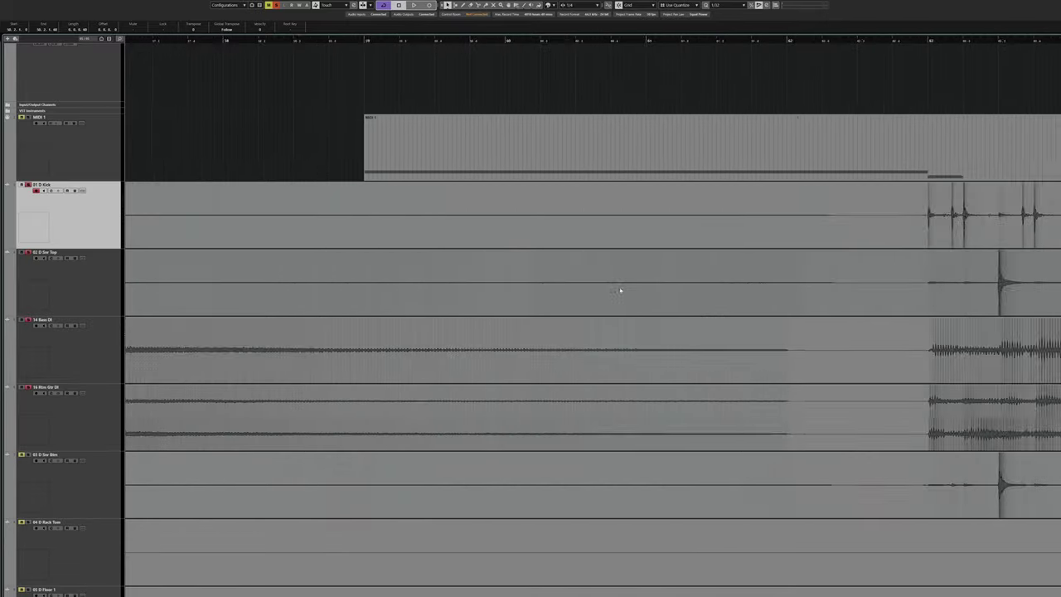
pyautogui.hscroll(6, 562, 262)
pyautogui.hscroll(-4, 578, 262)
pyautogui.press('space')
pyautogui.press('h')
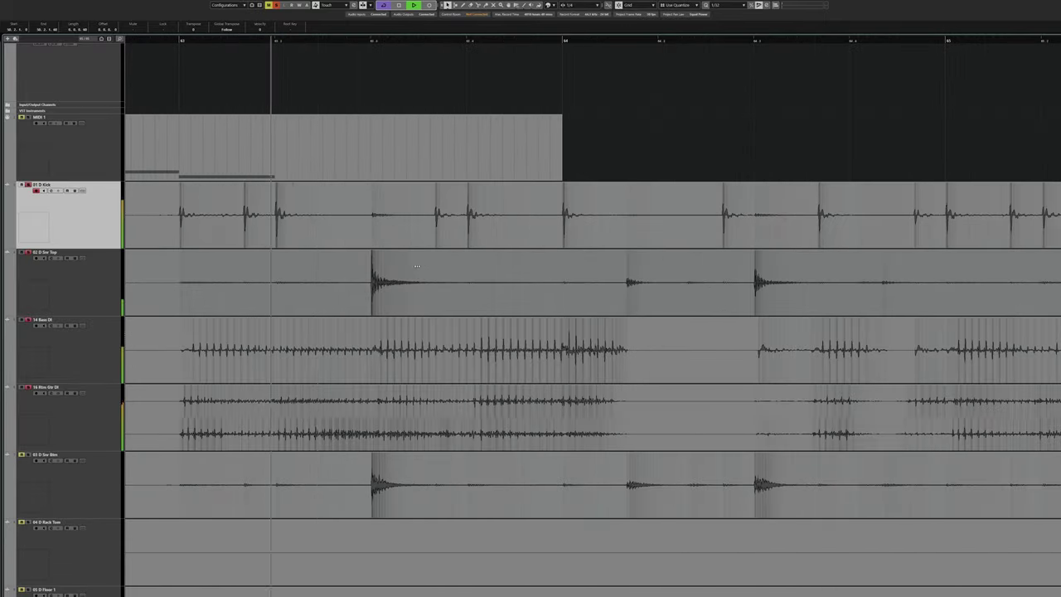
pyautogui.press('space')
# Examine the drum, bass and guitar hits against the grid through to bar 105, including the close snare hits there.
pyautogui.hscroll(8, 515, 288)
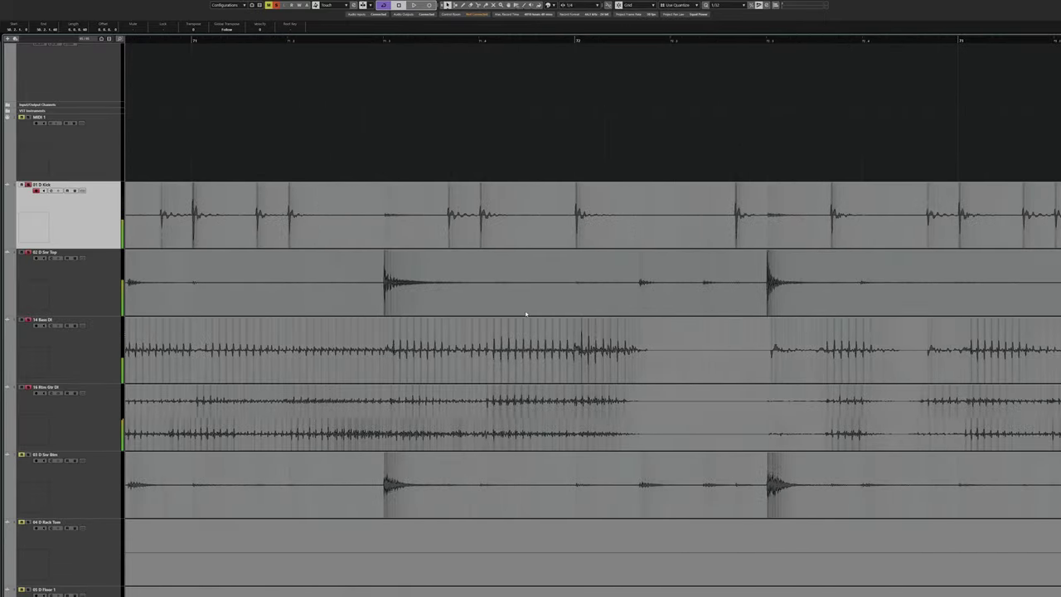
pyautogui.hscroll(10, 536, 323)
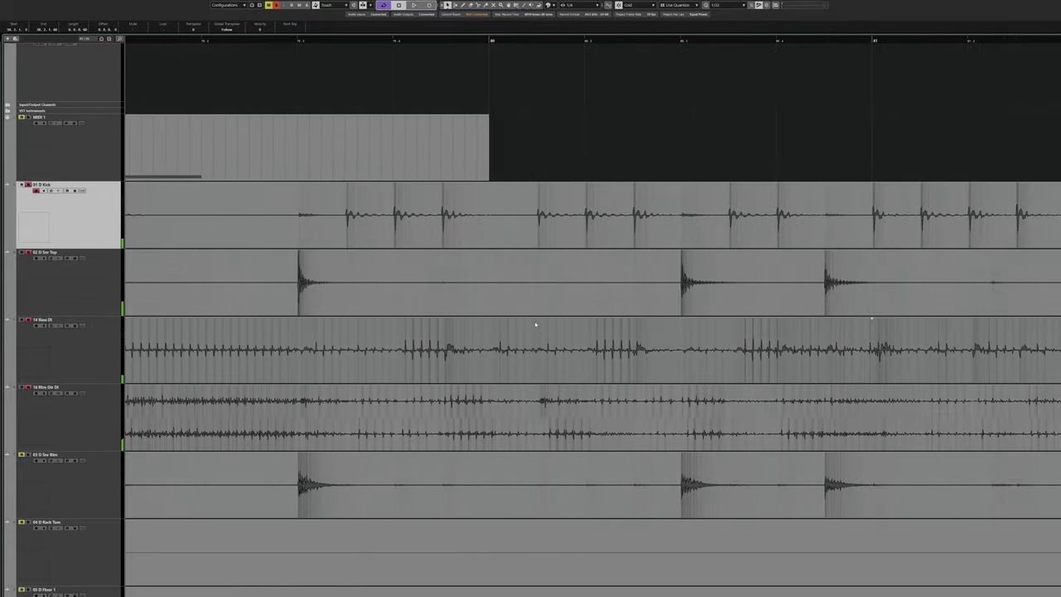
pyautogui.hscroll(10, 534, 320)
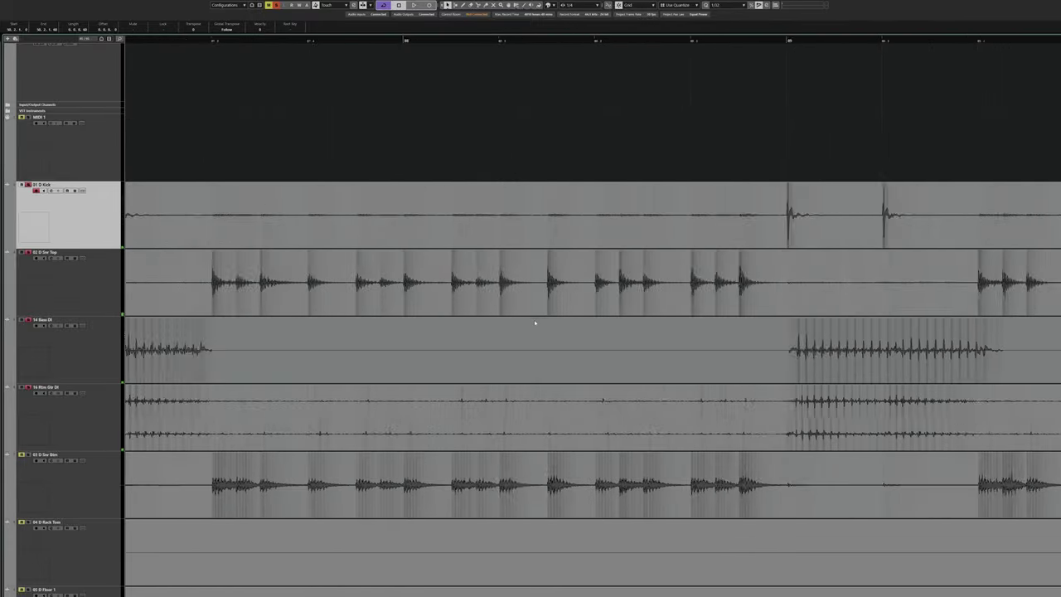
pyautogui.hscroll(10, 534, 322)
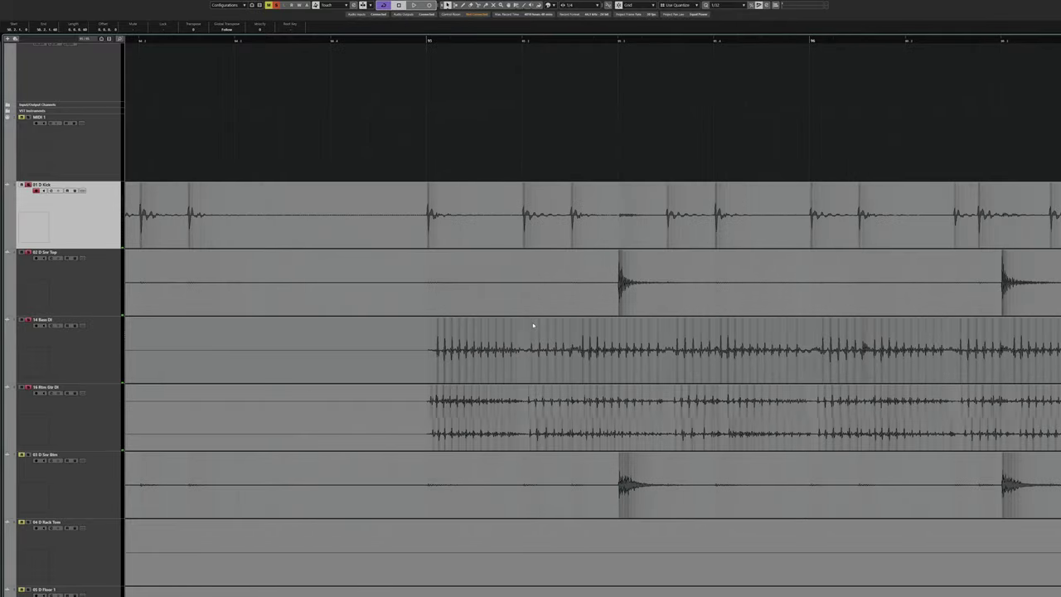
pyautogui.hscroll(10, 544, 264)
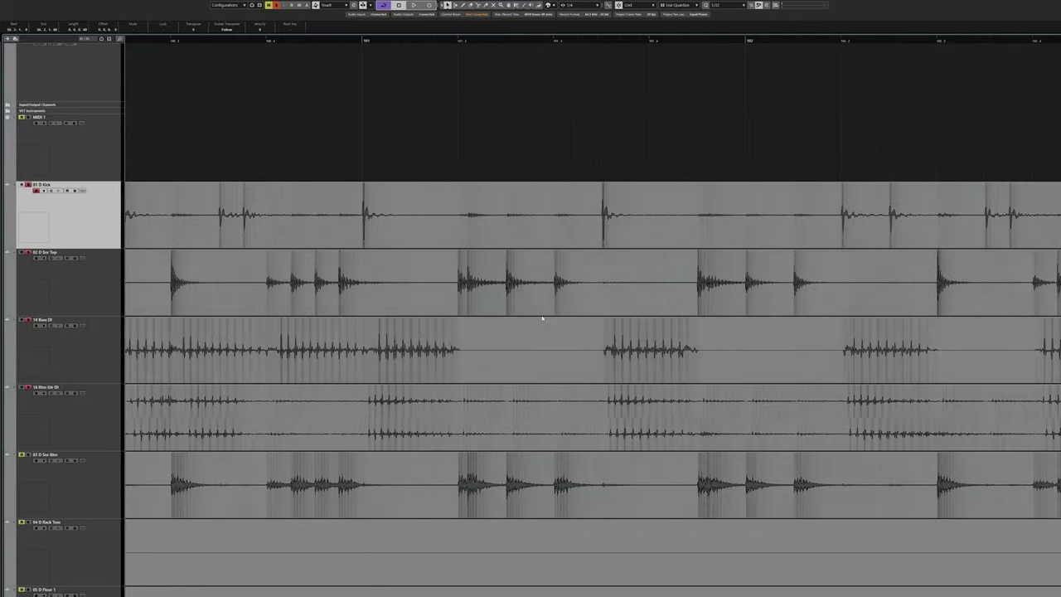
pyautogui.press('space')
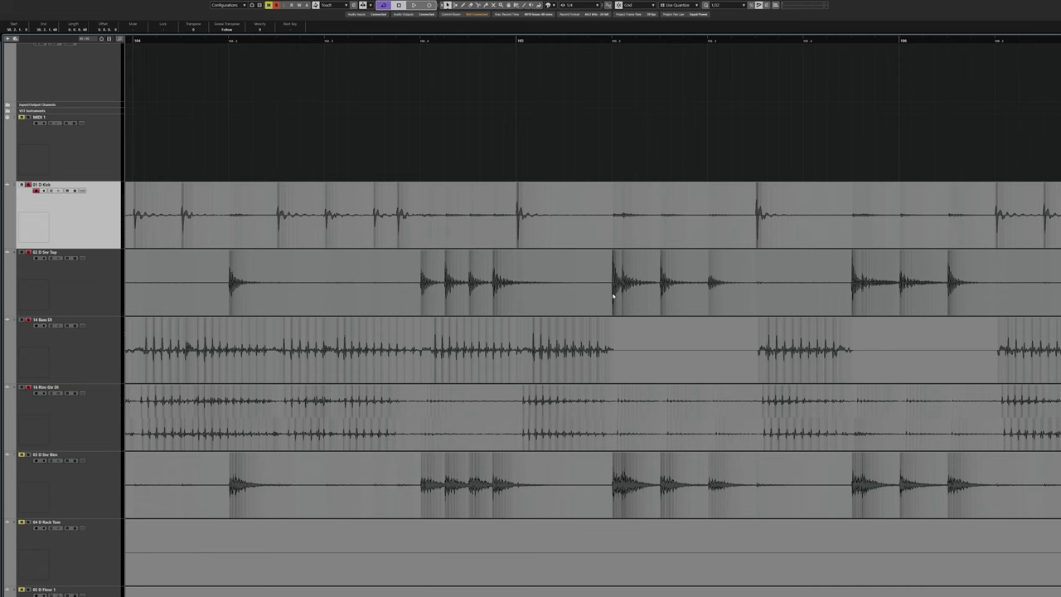
pyautogui.hscroll(3, 613, 296)
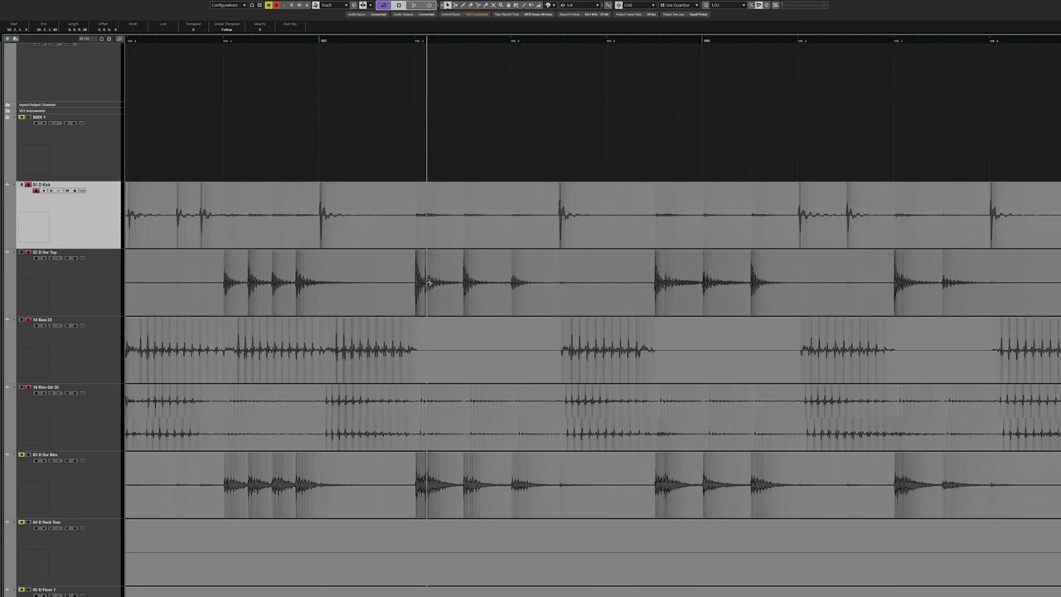
pyautogui.scroll(5, 428, 283)
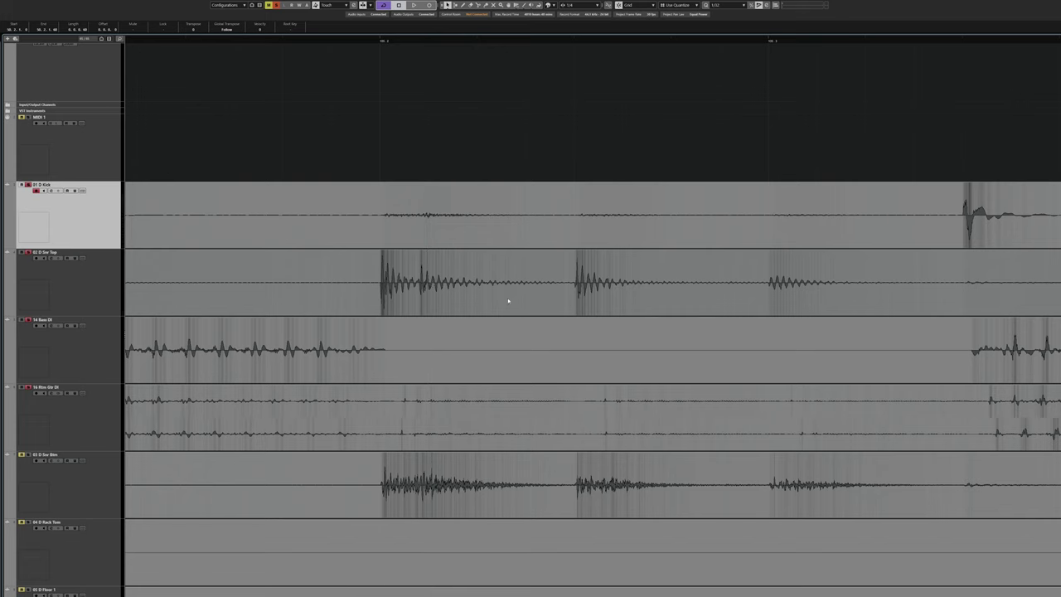
pyautogui.scroll(-3, 508, 301)
# Switch to the TierMaker page in the browser and move the bison cover from Some Feel to the Absolutely Gridded tier.
pyautogui.click(410, 596)
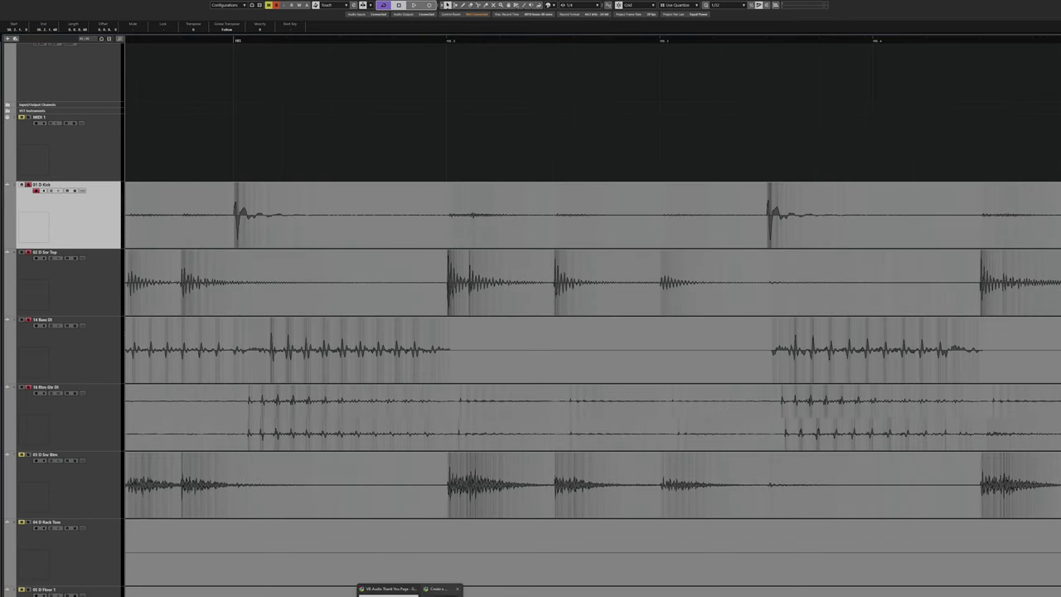
pyautogui.click(388, 592)
pyautogui.moveTo(514, 214); pyautogui.dragTo(516, 164)
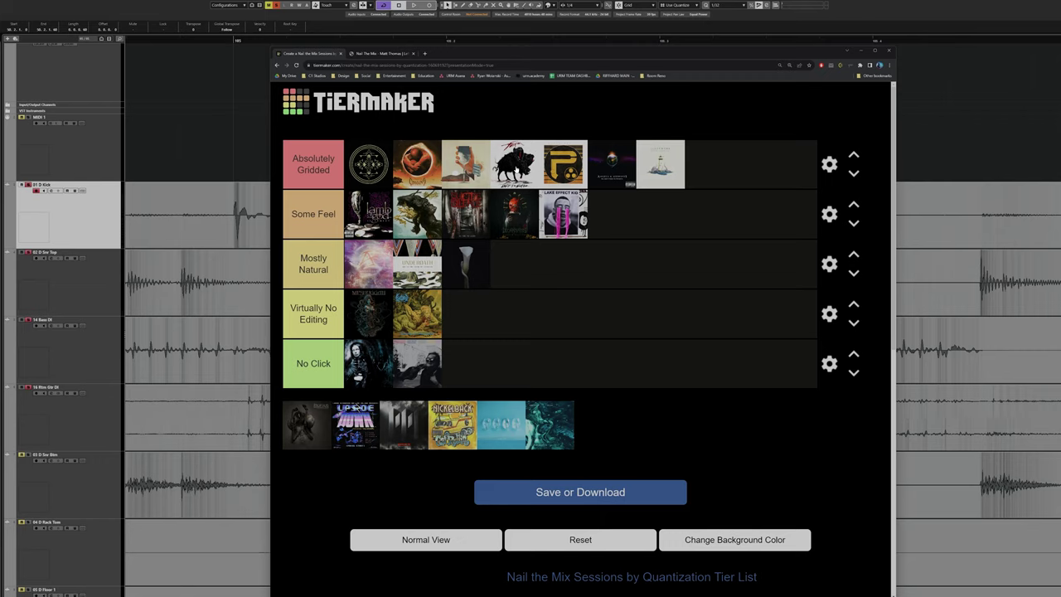
# Open the Nail The Mix session page for Leprous "The Price" in the browser.
pyautogui.click(369, 54)
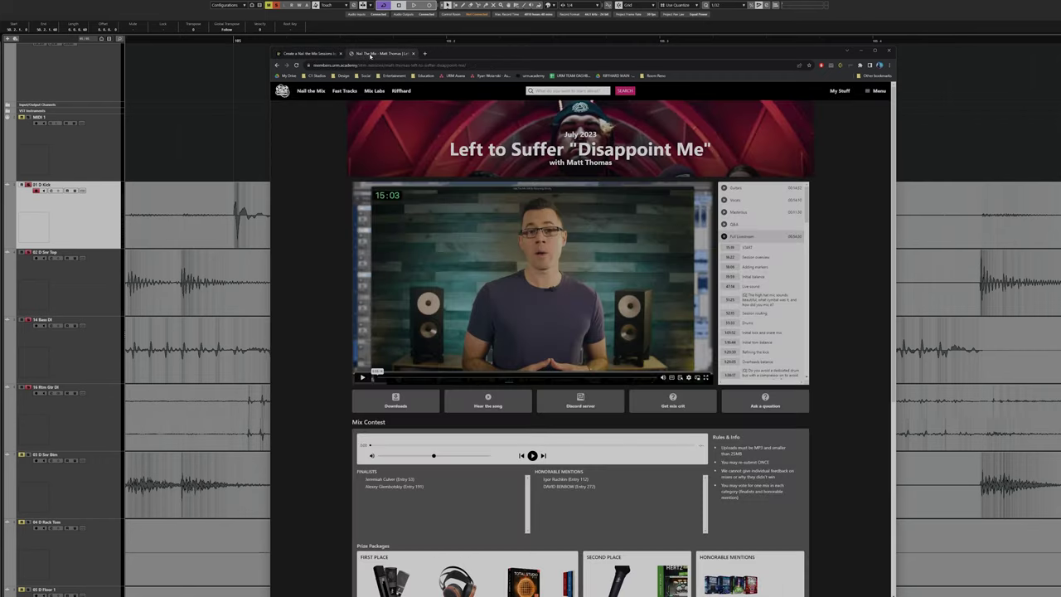
pyautogui.click(486, 161)
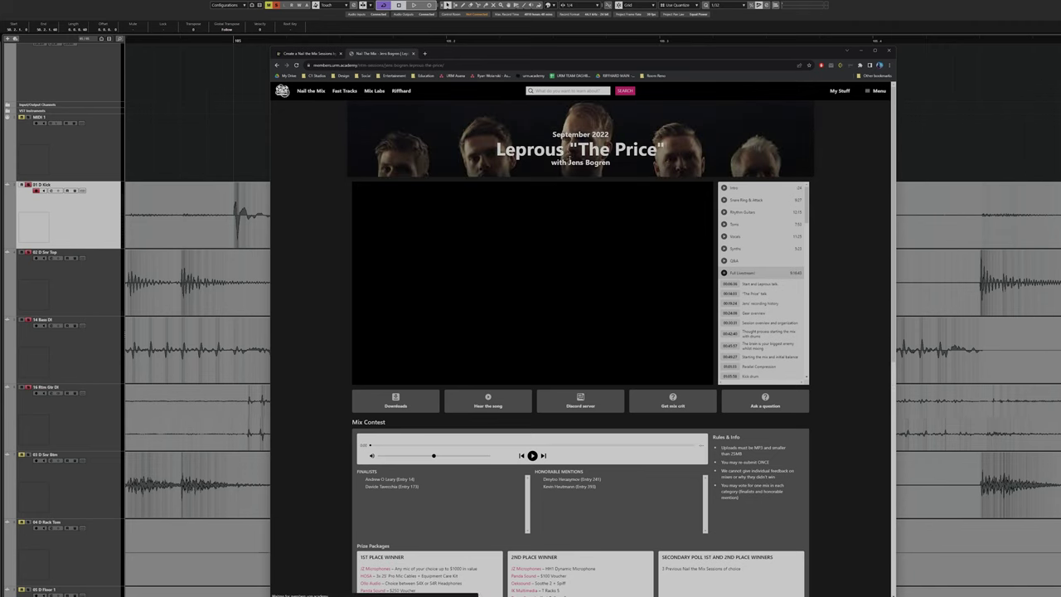
# Switch back to the Cubase project and bring up the Open Project dialog.
pyautogui.click(194, 147)
pyautogui.scroll(-4, 332, 240)
pyautogui.hscroll(-3, 365, 253)
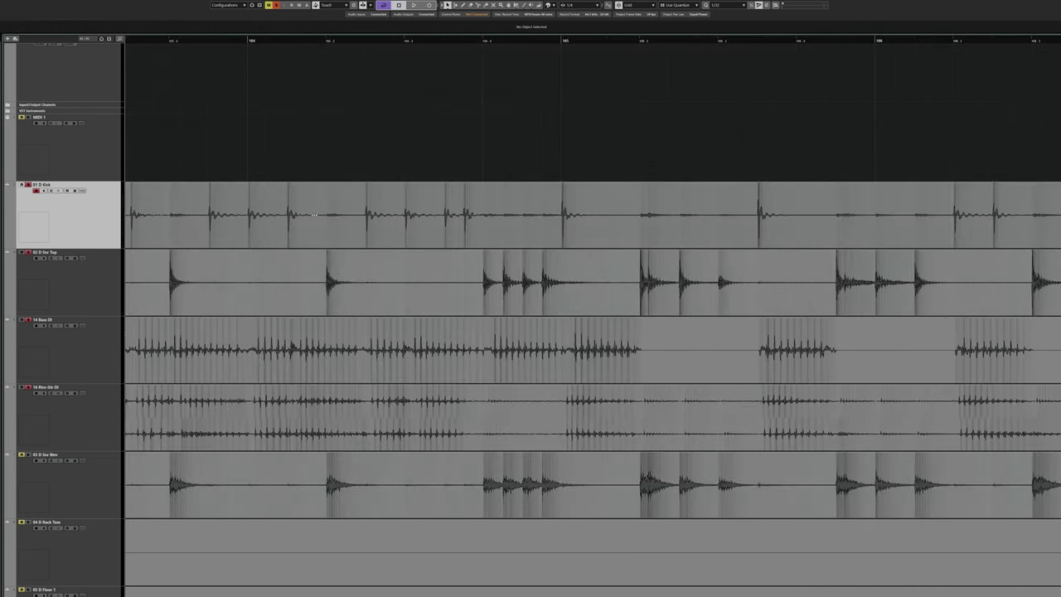
pyautogui.scroll(-5, 314, 215)
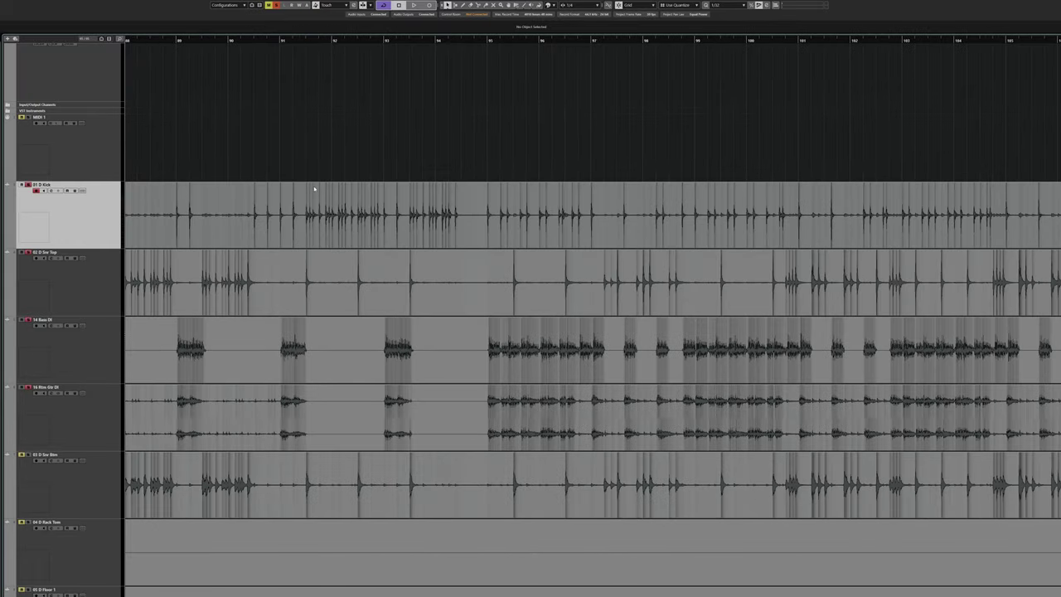
pyautogui.click(1, 1)
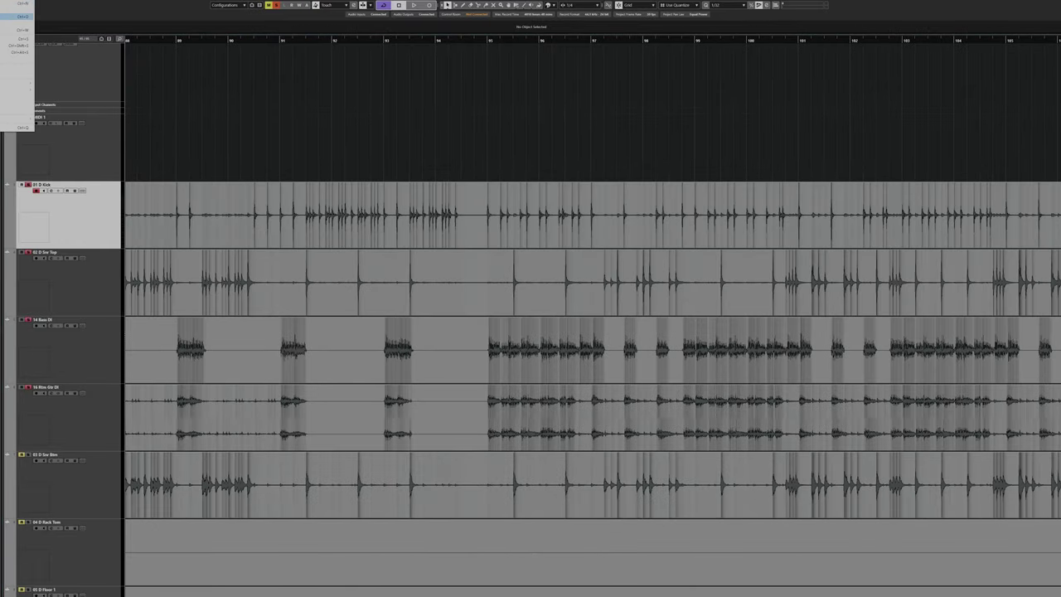
pyautogui.press('Return')
pyautogui.moveTo(453, 306); pyautogui.dragTo(430, 302)
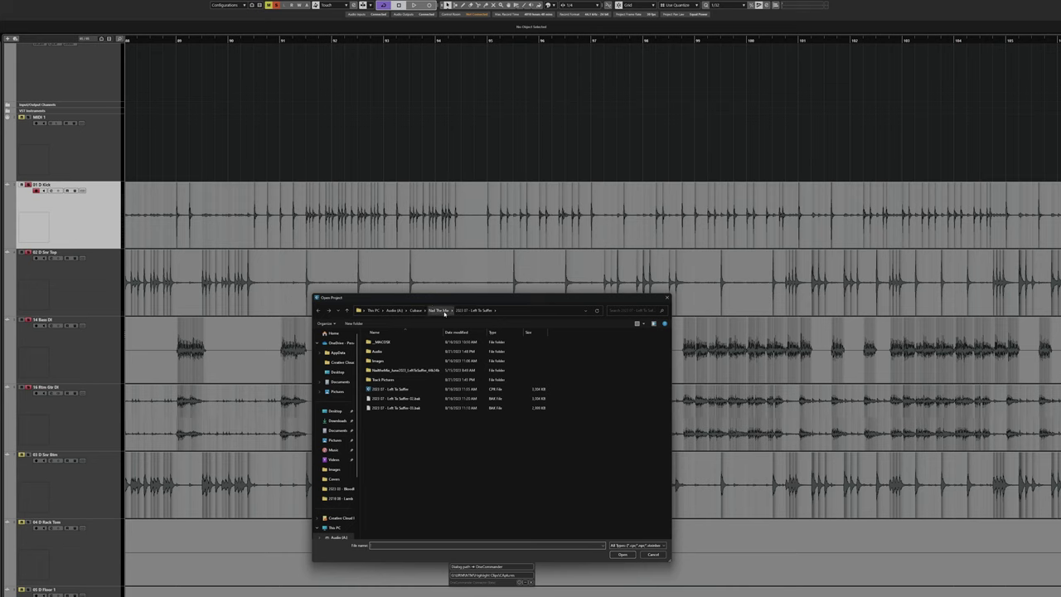
# Open the Leprous project file from its session folder inside the Nail The Mix folder.
pyautogui.click(445, 312)
pyautogui.scroll(-2, 410, 406)
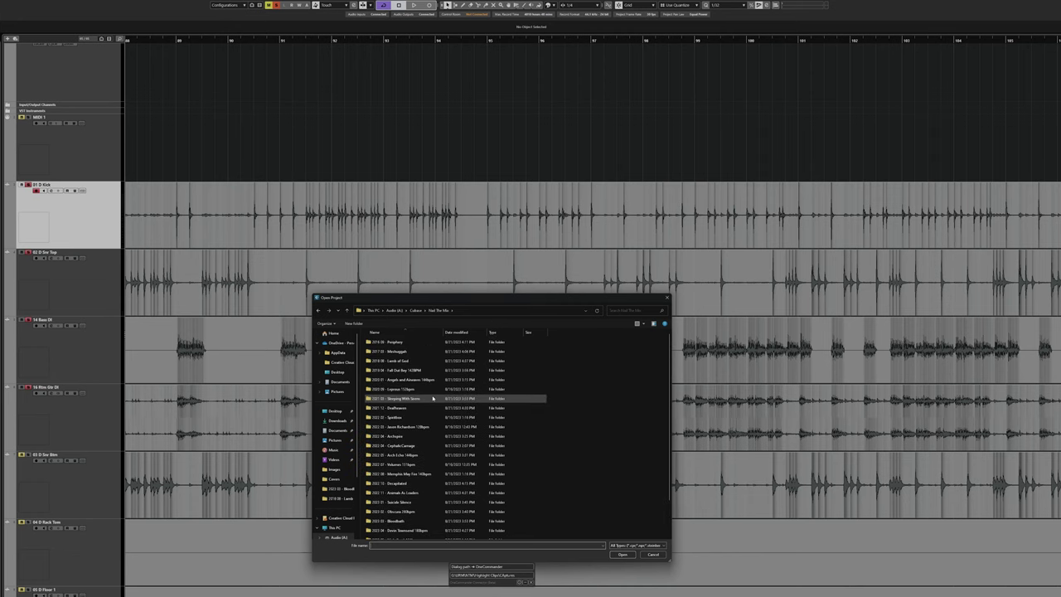
pyautogui.scroll(-1, 418, 419)
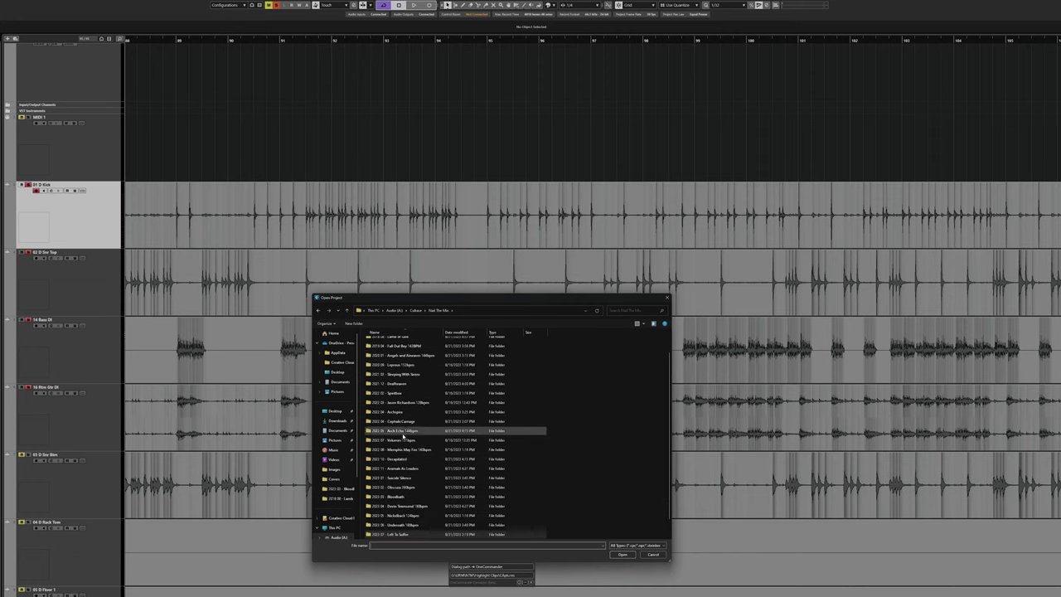
pyautogui.doubleClick(389, 364)
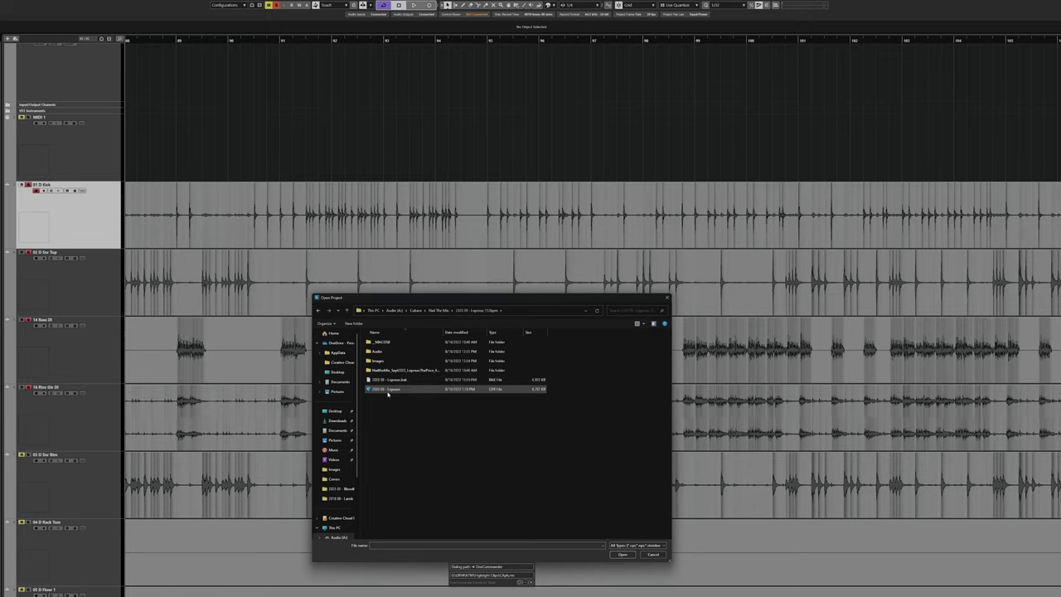
pyautogui.click(387, 391)
pyautogui.click(623, 555)
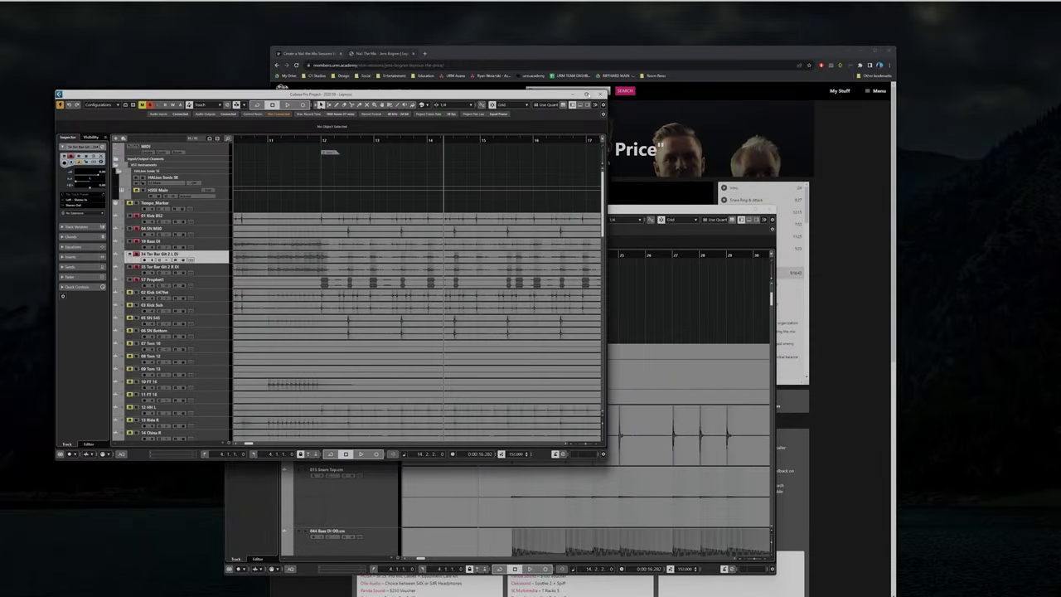
# Maximize the Leprous project window and select the 01 Kick B52 track.
pyautogui.click(587, 94)
pyautogui.scroll(4, 260, 157)
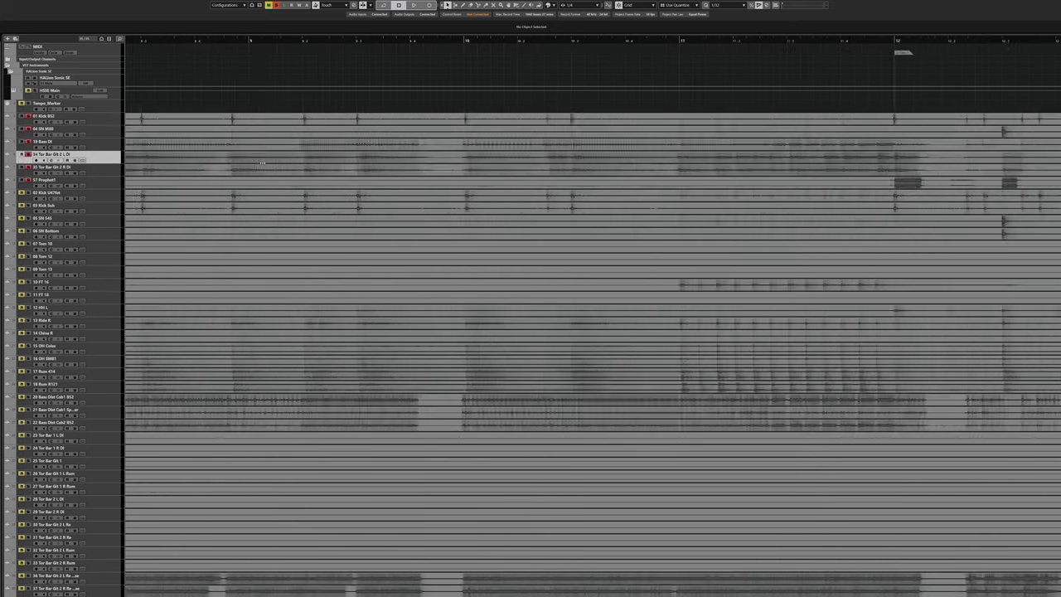
pyautogui.hscroll(-3, 260, 157)
pyautogui.scroll(3, 260, 157)
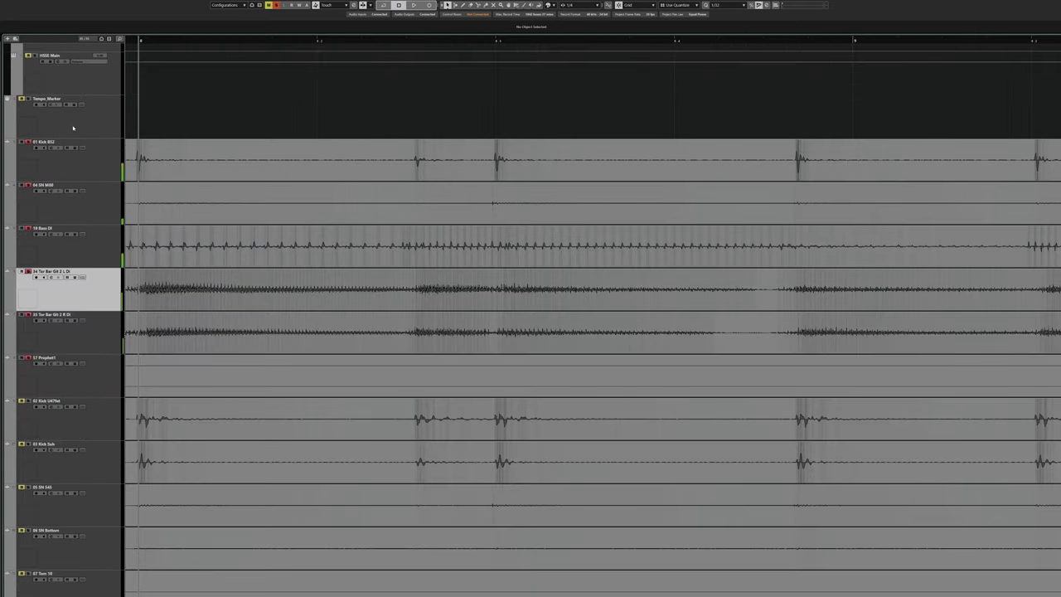
pyautogui.click(104, 172)
# Play the Leprous session from just before bar 8, compare the kick hits with the grid, and stop playback.
pyautogui.hscroll(-3, 392, 159)
pyautogui.press('space')
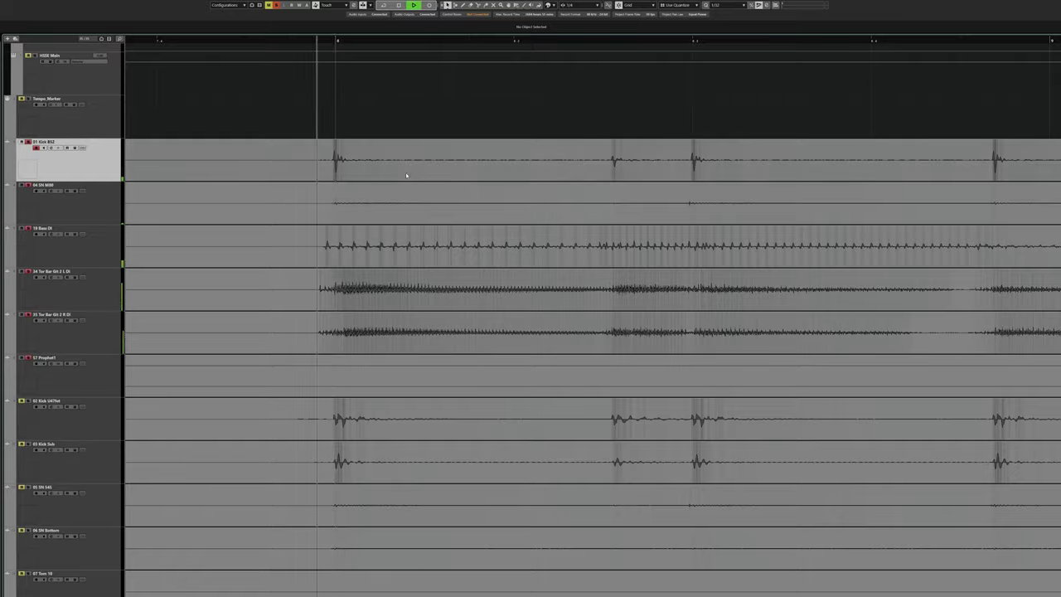
pyautogui.hscroll(6, 346, 212)
pyautogui.scroll(2, 531, 210)
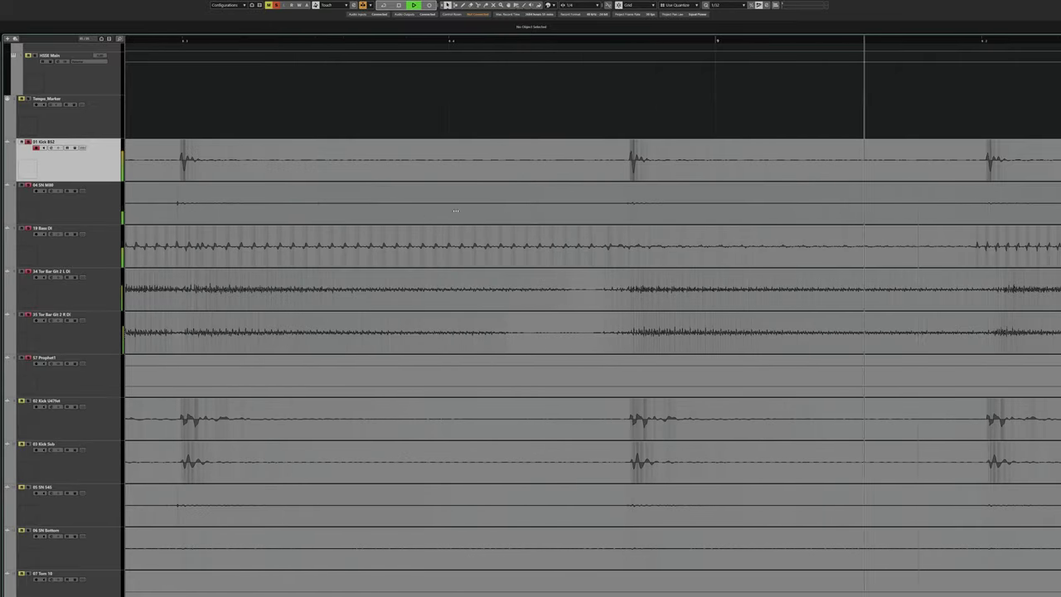
pyautogui.scroll(-3, 500, 211)
pyautogui.press('space')
pyautogui.moveTo(564, 164); pyautogui.dragTo(578, 160)
pyautogui.hscroll(6, 521, 187)
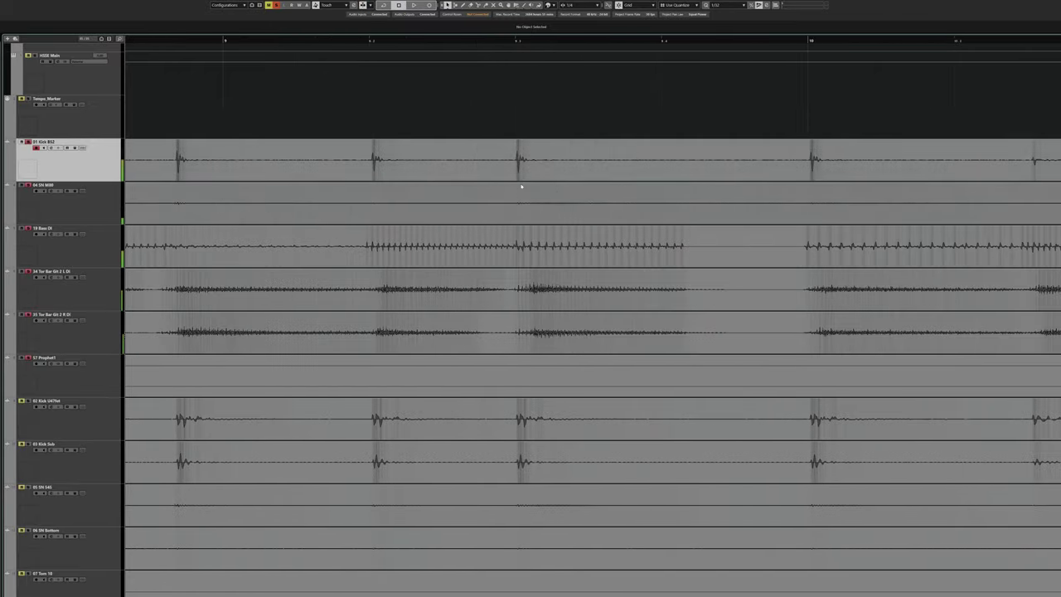
# Play the Leprous session from beat 3 of bar 10 into bar 15, comparing the kick, snare, bass and guitar hits with the grid.
pyautogui.hscroll(9, 352, 161)
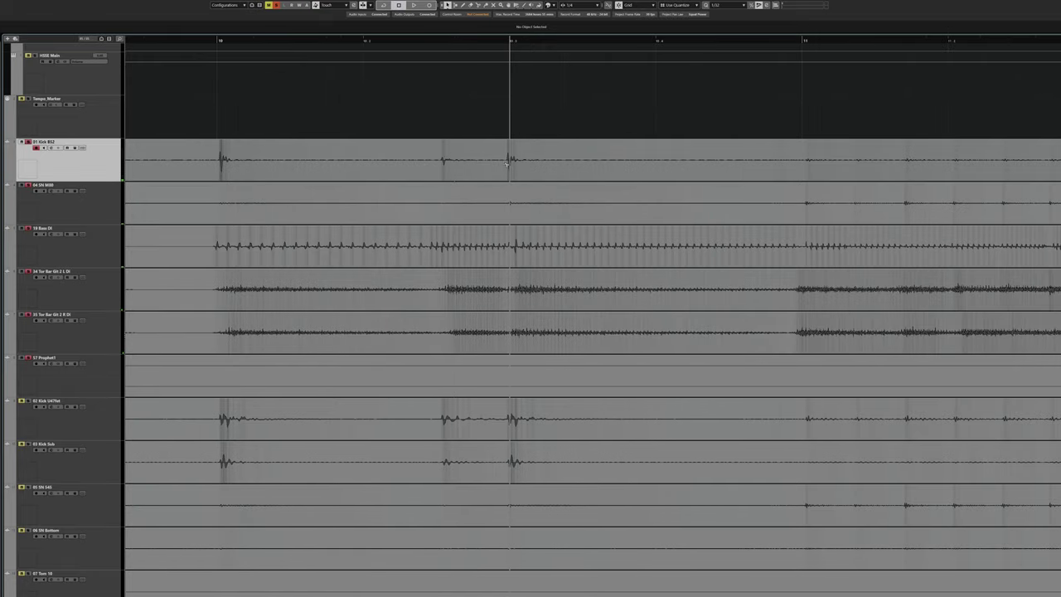
pyautogui.hscroll(4, 507, 163)
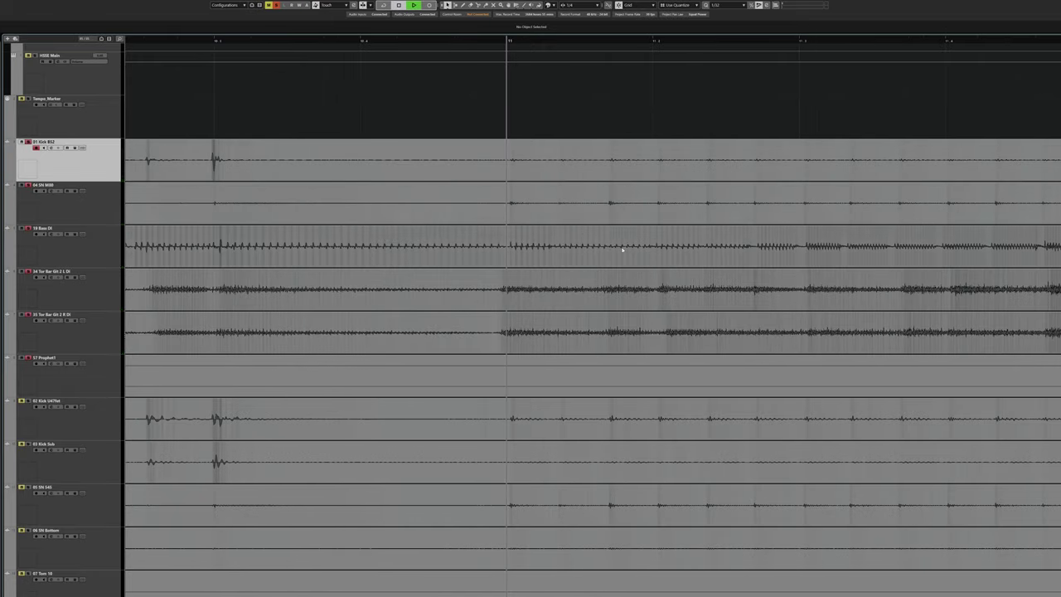
pyautogui.hscroll(4, 622, 249)
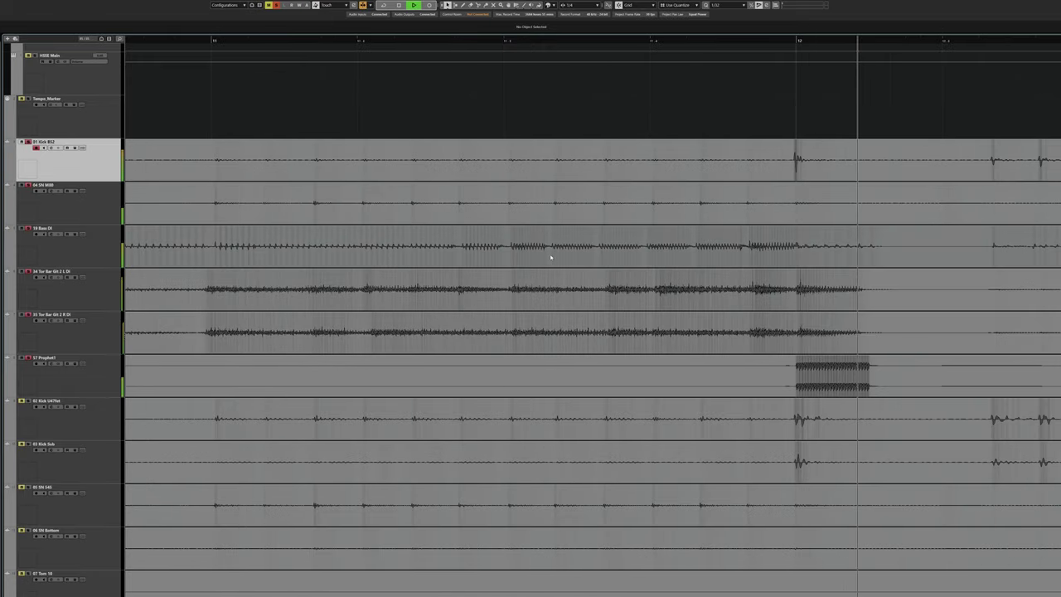
pyautogui.hscroll(13, 550, 257)
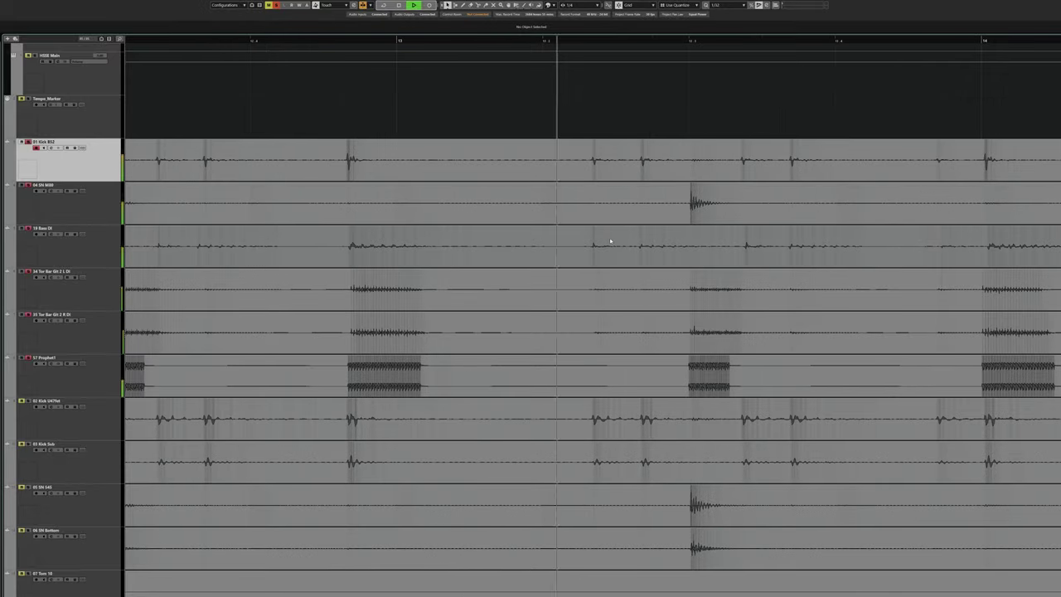
pyautogui.hscroll(3, 610, 241)
pyautogui.scroll(-3, 598, 289)
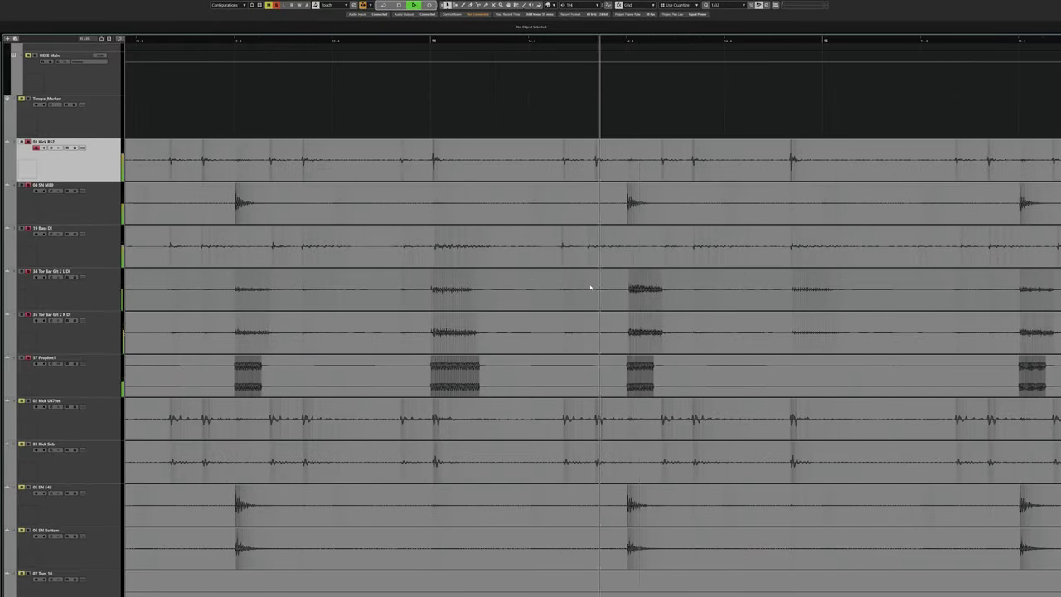
pyautogui.hscroll(5, 581, 281)
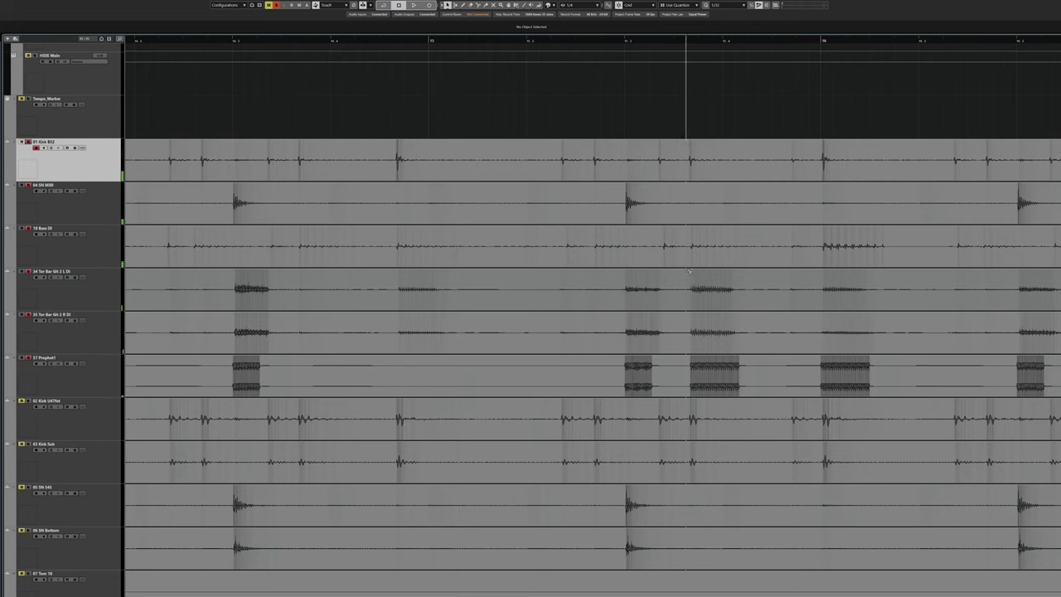
pyautogui.hscroll(3, 688, 271)
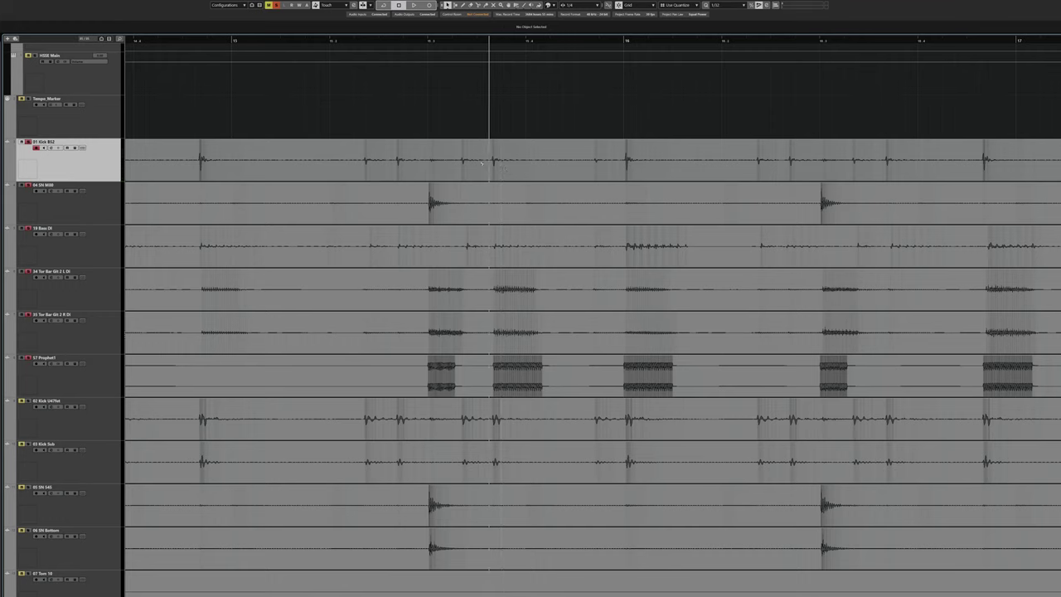
# Replay from beat 3 of bar 15 and compare the kick and snare hits up to bar 17 with a triplet grid.
pyautogui.click(427, 39)
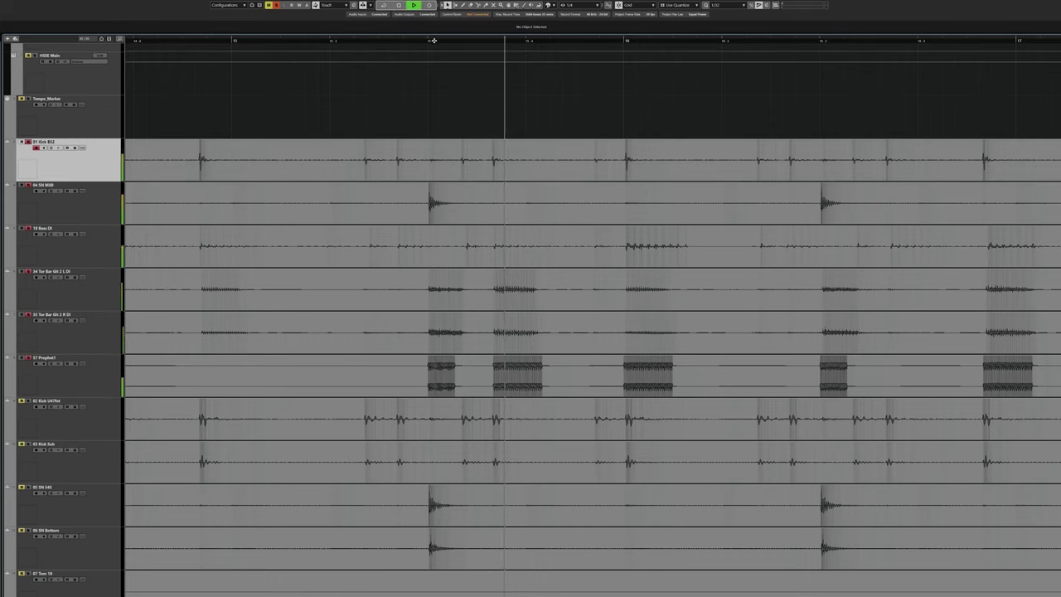
pyautogui.press('space')
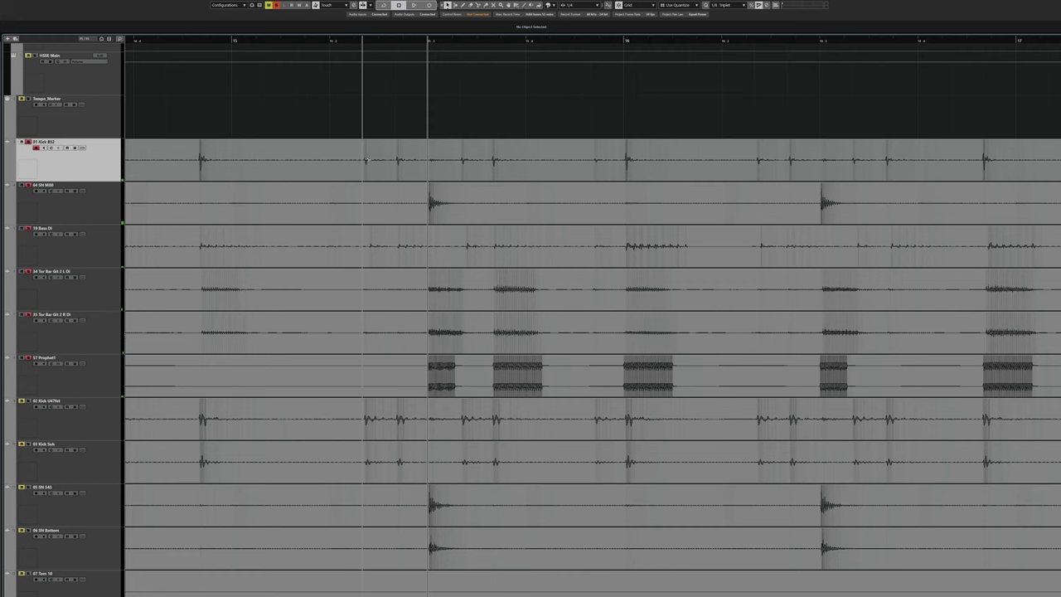
pyautogui.scroll(2, 503, 165)
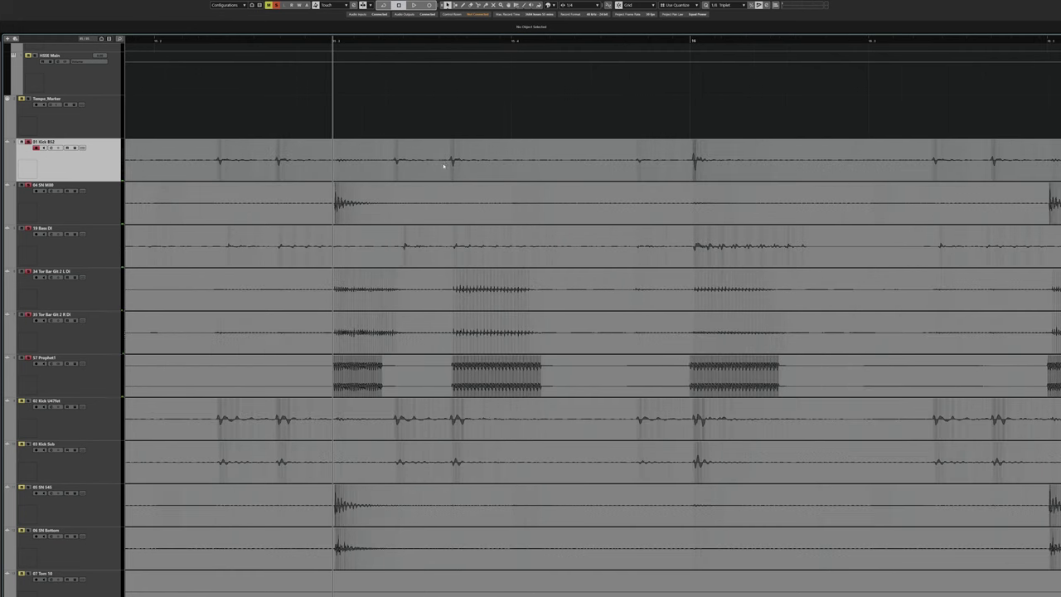
pyautogui.press('space')
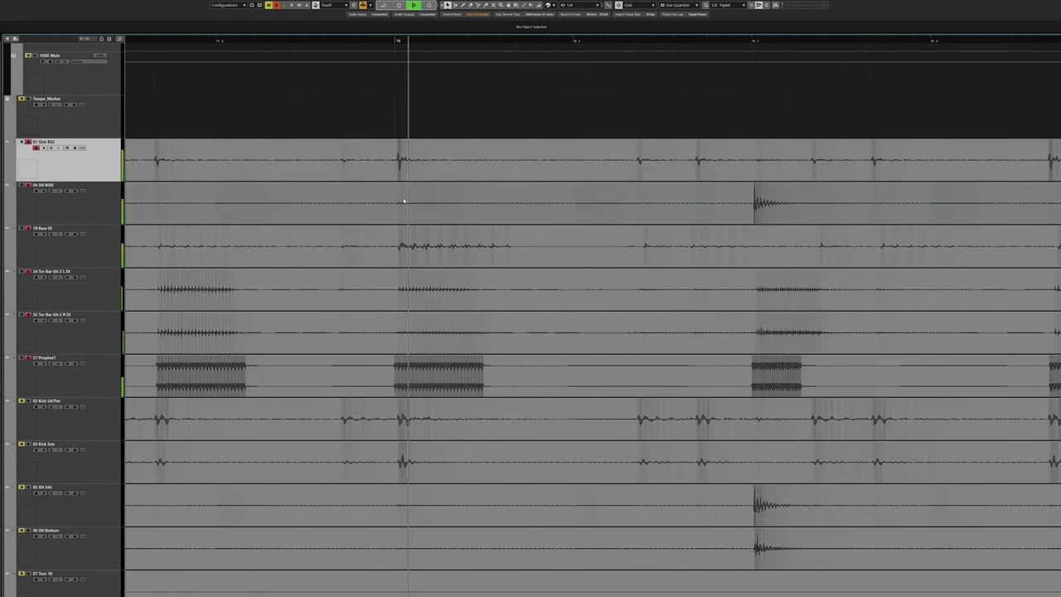
pyautogui.press('space')
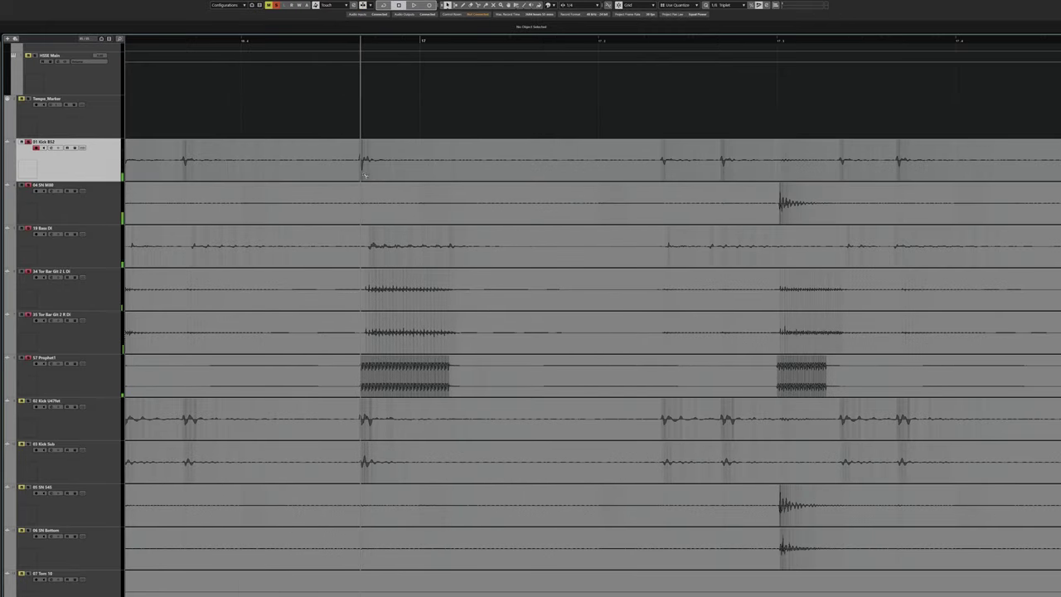
# Compare the kick, bass, guitar and Prophet hits around bar 17 with the grid, replay that passage and stop playback.
pyautogui.scroll(3, 518, 188)
pyautogui.scroll(-3, 518, 187)
pyautogui.click(361, 281)
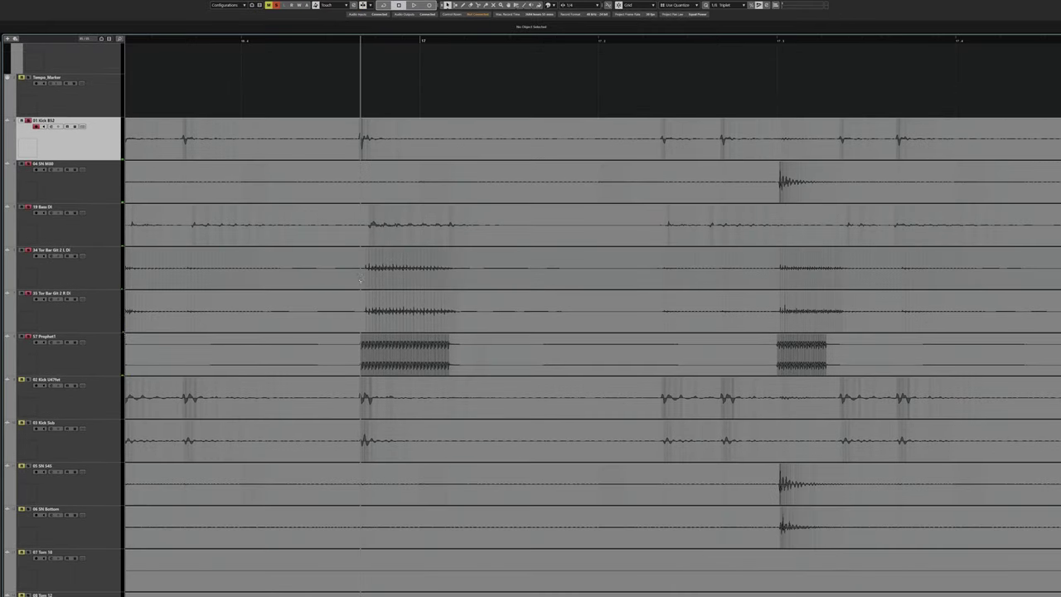
pyautogui.hscroll(1, 391, 262)
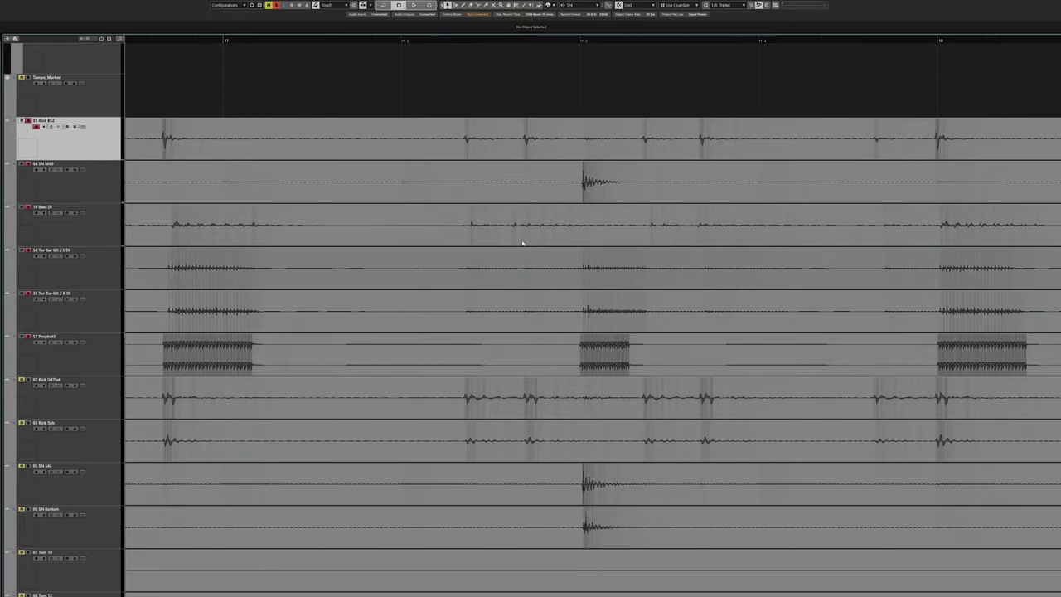
pyautogui.hscroll(3, 514, 256)
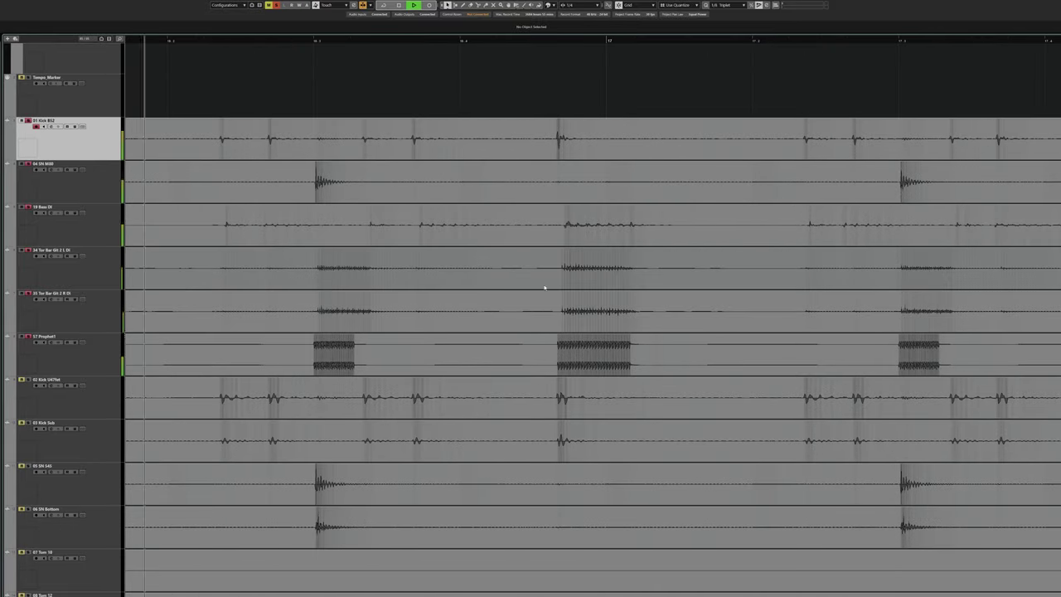
pyautogui.hscroll(1, 539, 285)
pyautogui.hscroll(1, 539, 285)
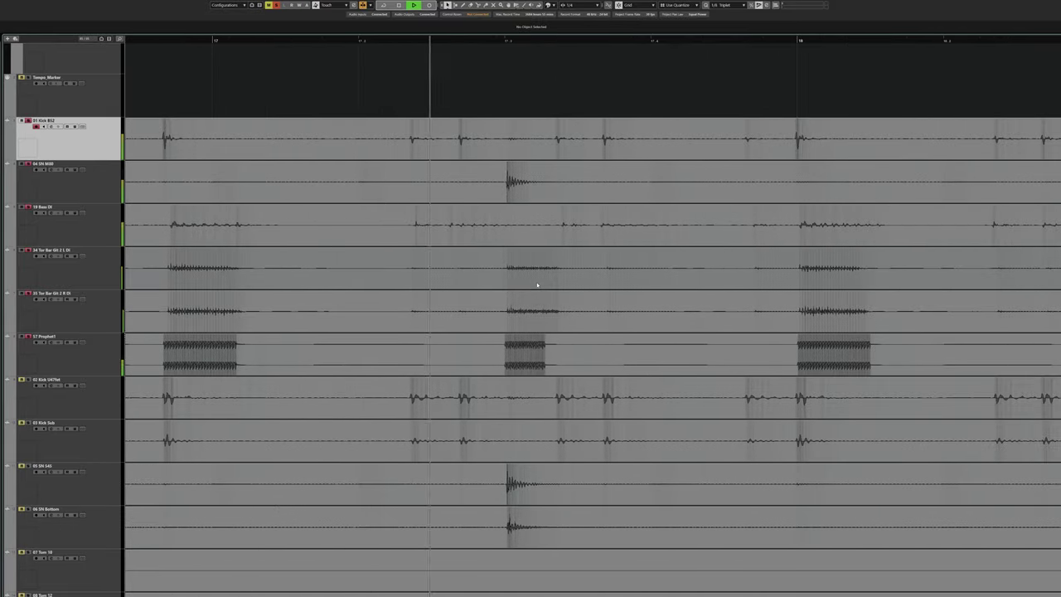
pyautogui.press('space')
# Survey the rest of the song at arrangement level and play the full-band section around bar 128.
pyautogui.press('g')
pyautogui.press('g')
pyautogui.press('g')
pyautogui.press('g')
pyautogui.press('g')
pyautogui.press('g')
pyautogui.hscroll(6, 572, 294)
pyautogui.hscroll(20, 599, 304)
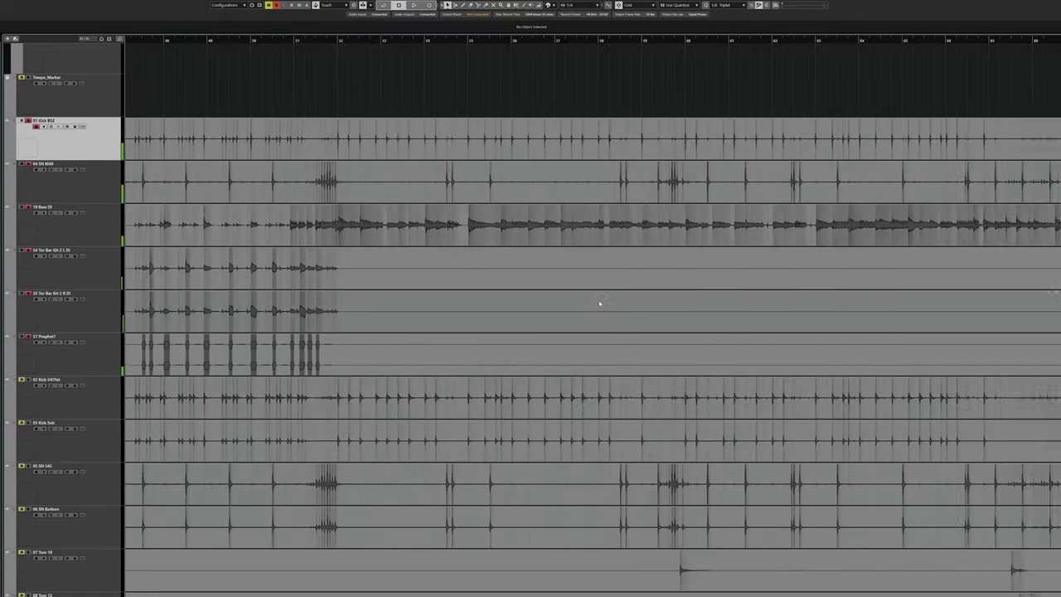
pyautogui.hscroll(4, 605, 306)
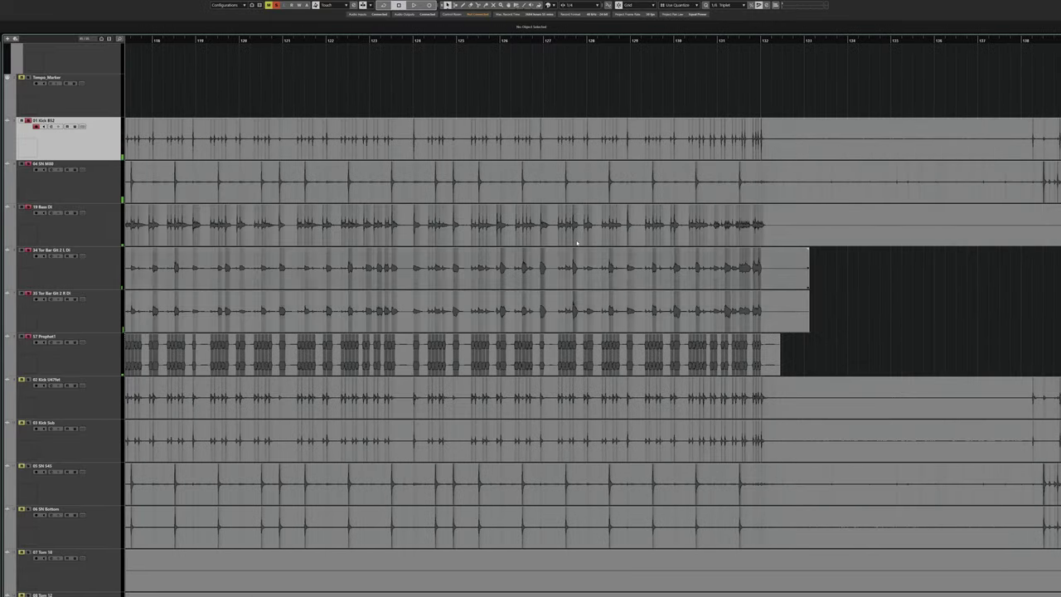
pyautogui.scroll(2, 668, 184)
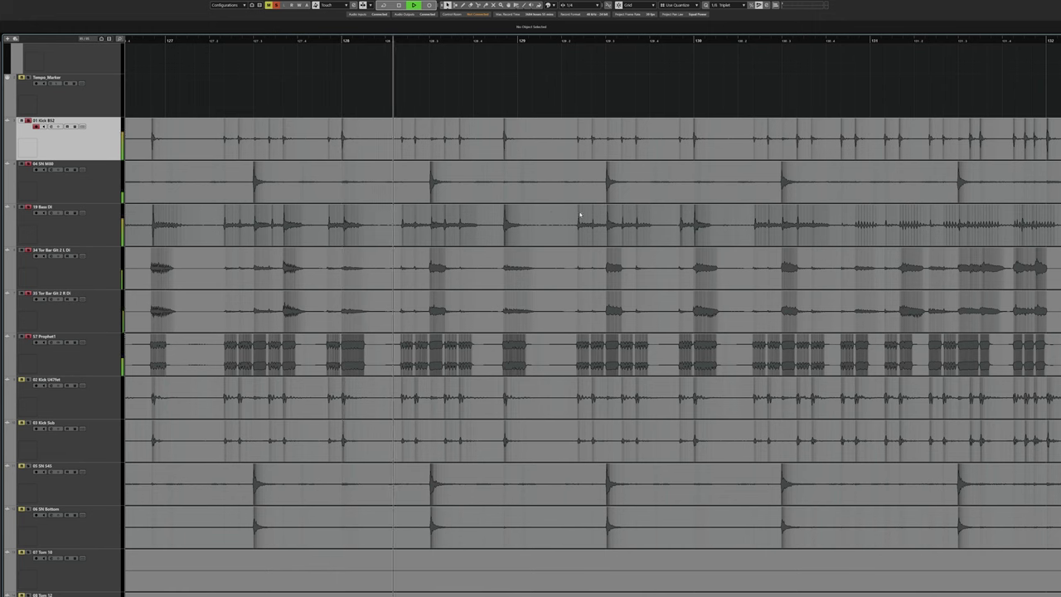
pyautogui.scroll(-2, 679, 234)
# Find the snare fill around bars 186 to 188, play its beginning and stop to inspect the hits.
pyautogui.hscroll(20, 700, 240)
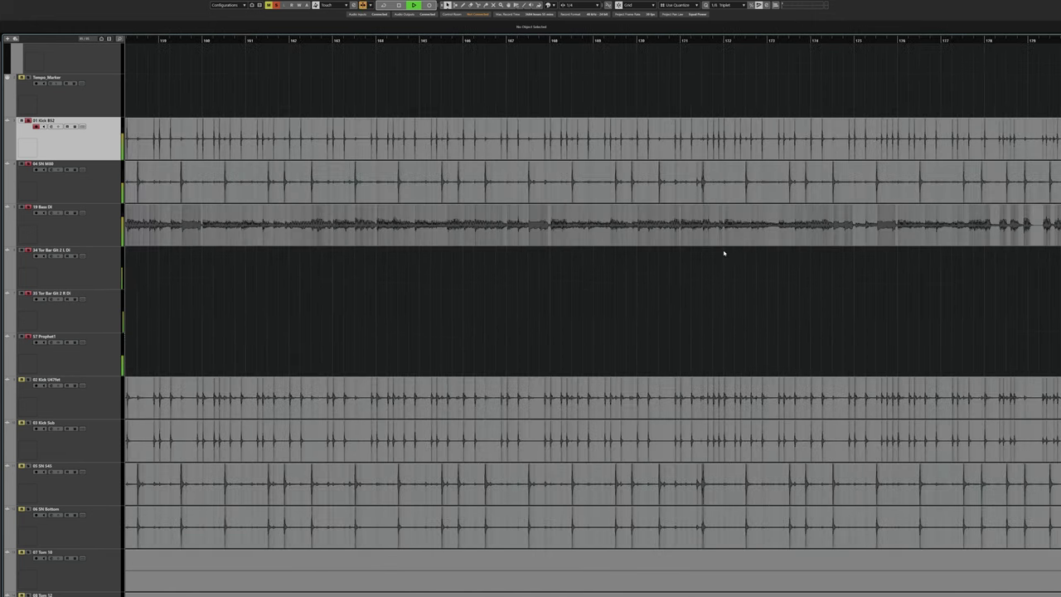
pyautogui.press('space')
pyautogui.press('space')
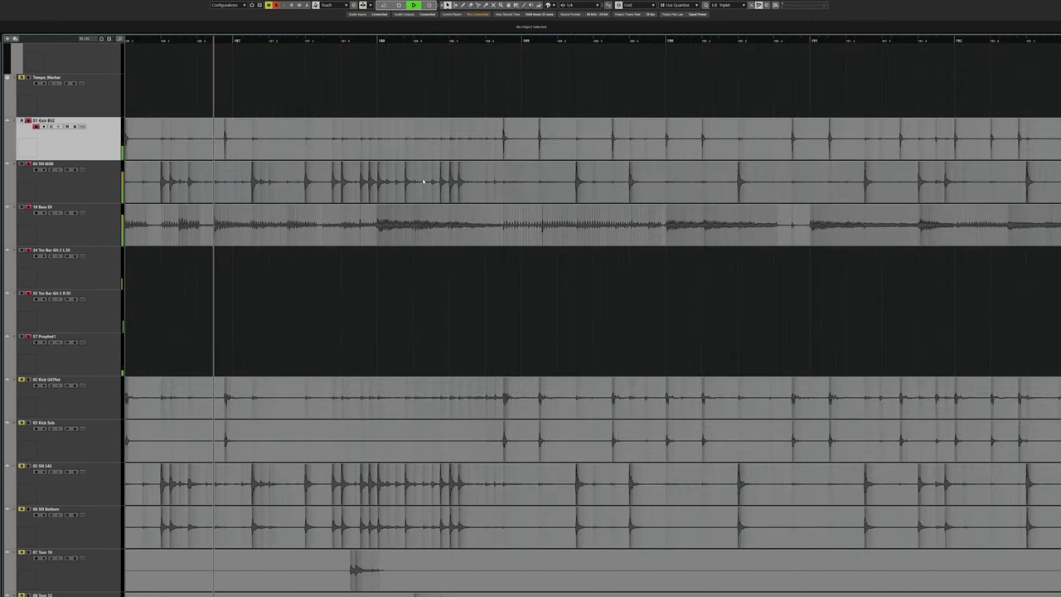
pyautogui.press('h')
pyautogui.press('h')
pyautogui.press('h')
pyautogui.press('space')
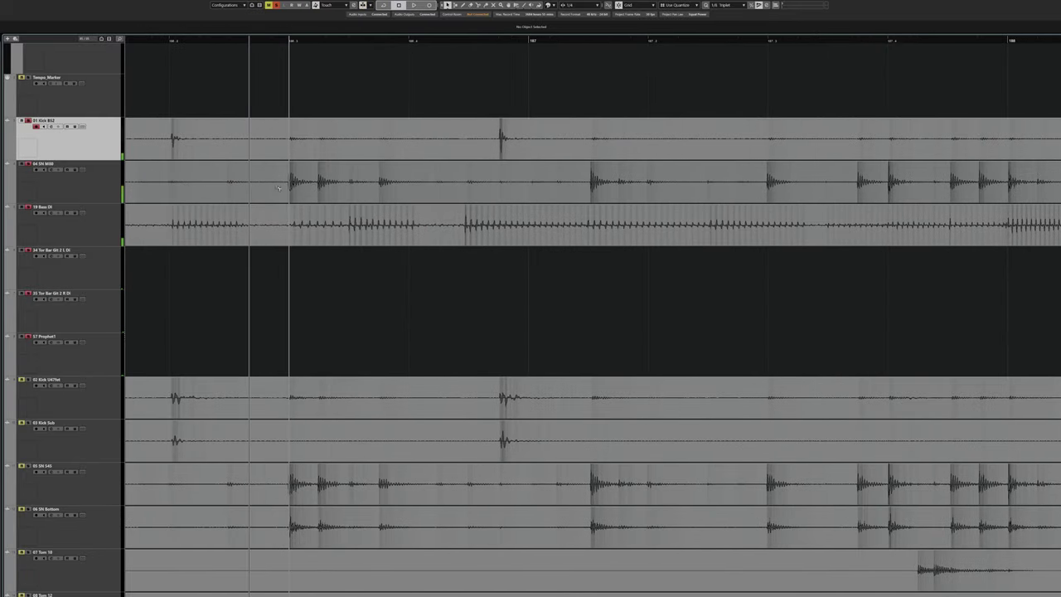
# Replay the snare fill from beat 3 of bar 186 through bar 188, comparing it with the grid, and stop playback.
pyautogui.press('space')
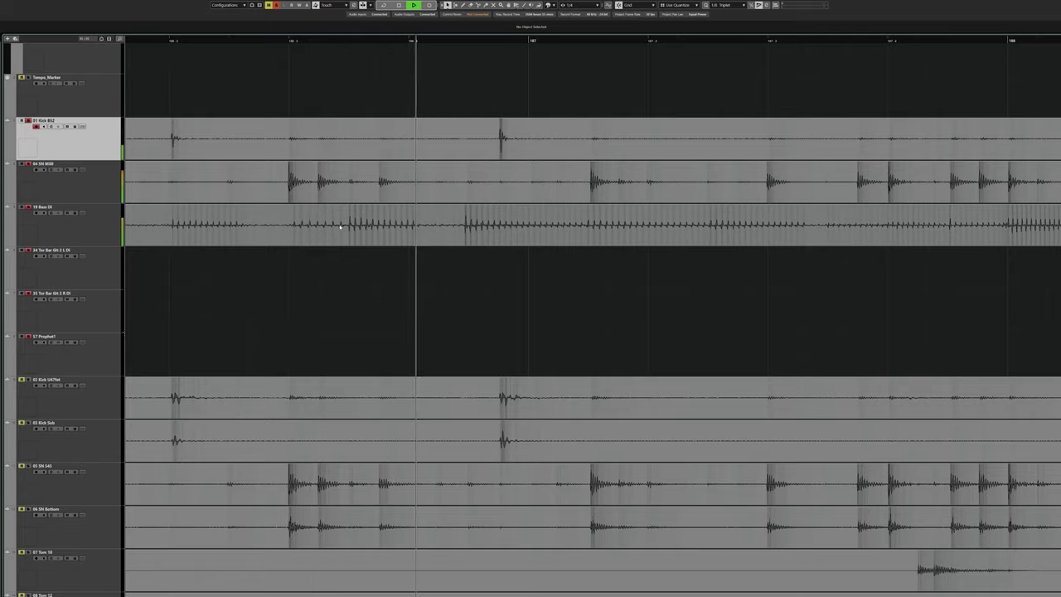
pyautogui.press('g')
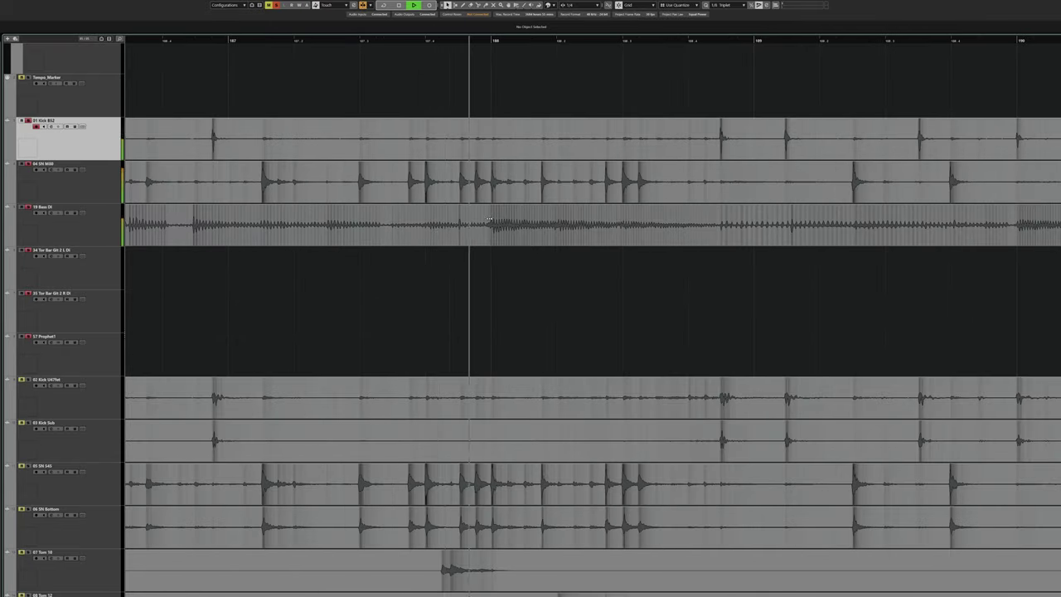
pyautogui.press('h')
pyautogui.press('h')
pyautogui.press('space')
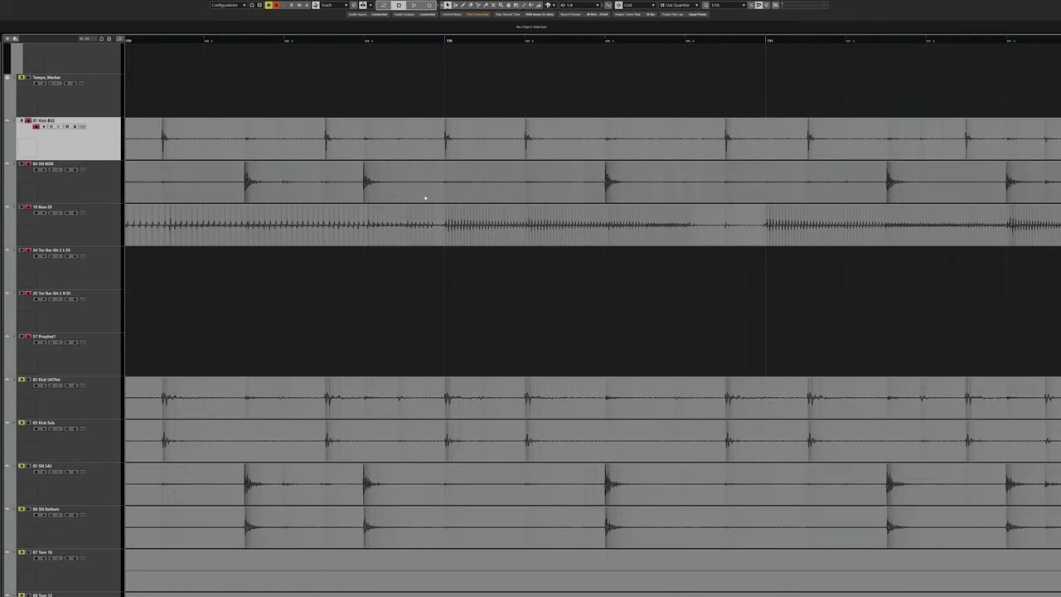
# Inspect the kick and snare hits from bar 189 to the song's ending against a 1/16 grid.
pyautogui.click(366, 134)
pyautogui.click(446, 136)
pyautogui.click(525, 142)
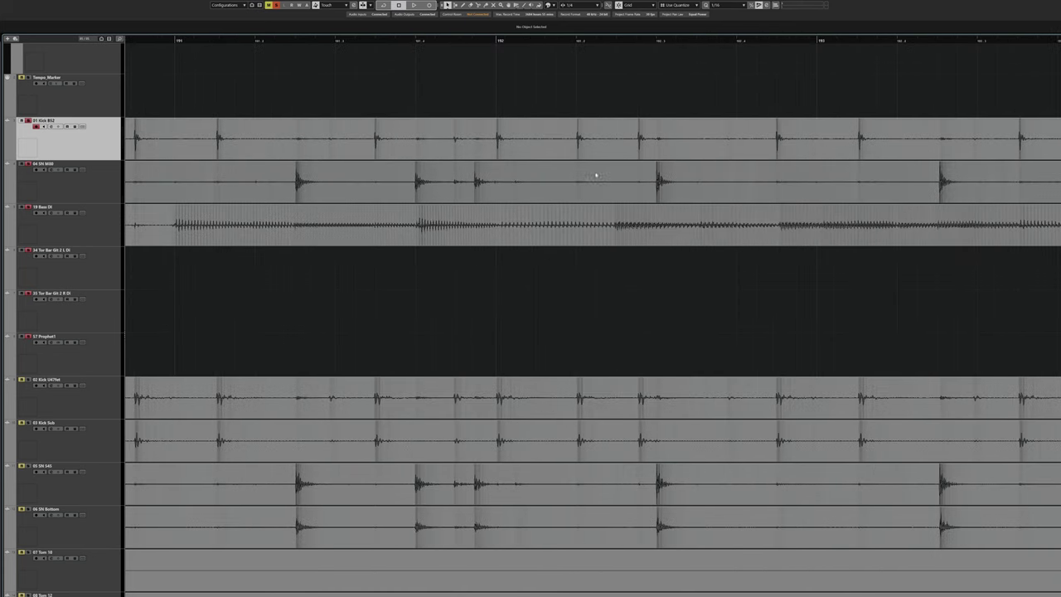
pyautogui.press('g')
pyautogui.press('g')
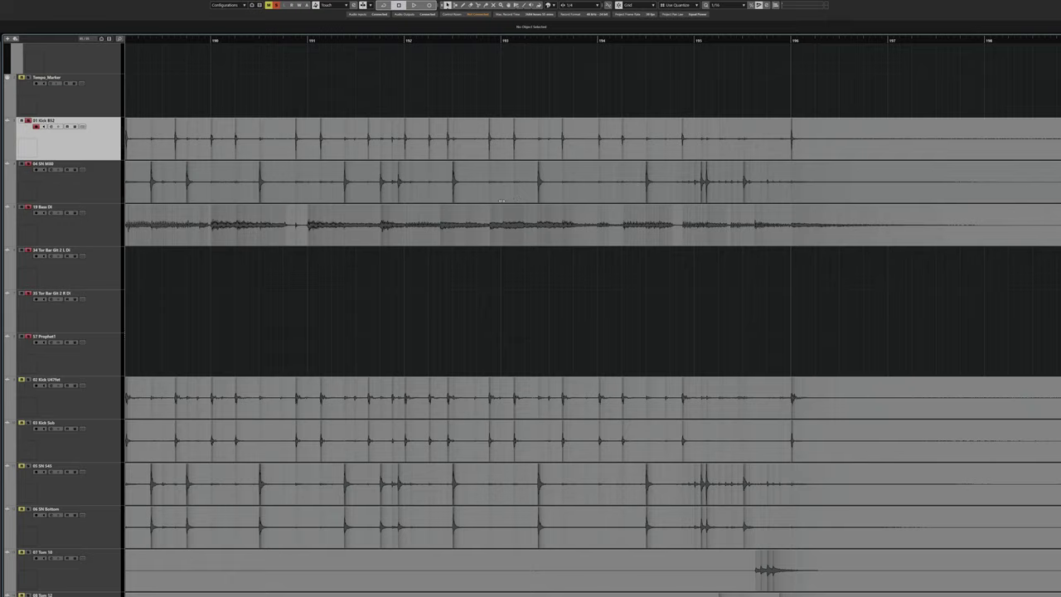
pyautogui.hscroll(-8, 440, 204)
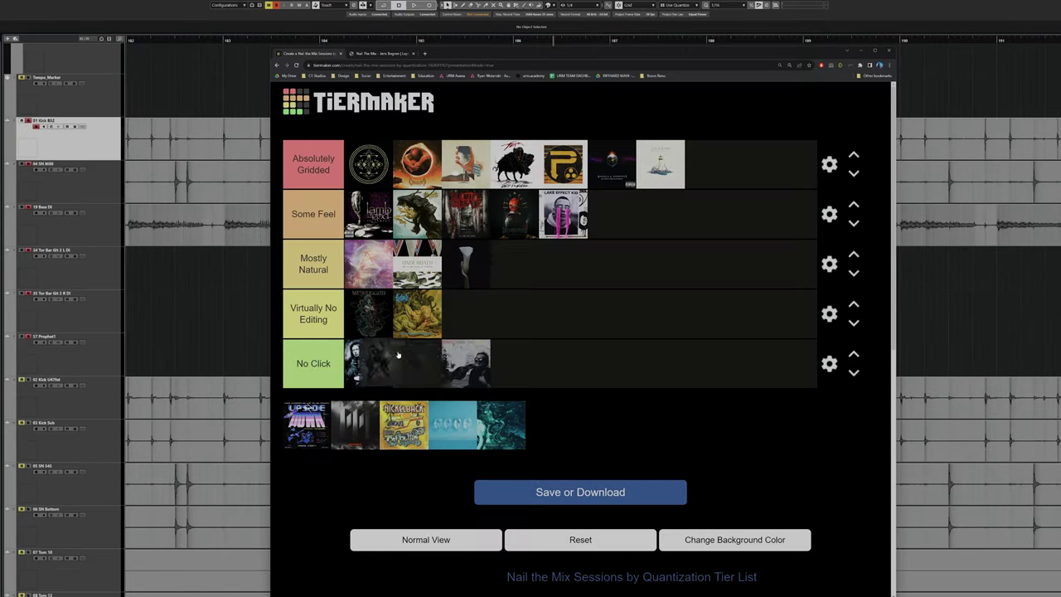
# Switch to the TierMaker list in the browser, place the Leprous cover in the Mostly Natural tier, and return to the Cubase project.
pyautogui.moveTo(398, 355); pyautogui.dragTo(365, 278)
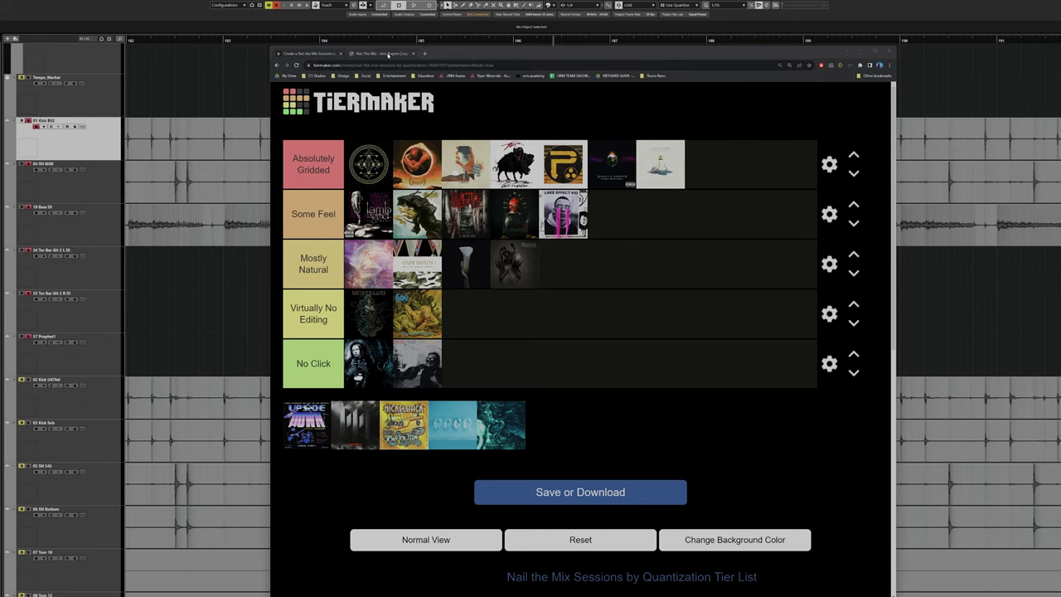
pyautogui.click(388, 54)
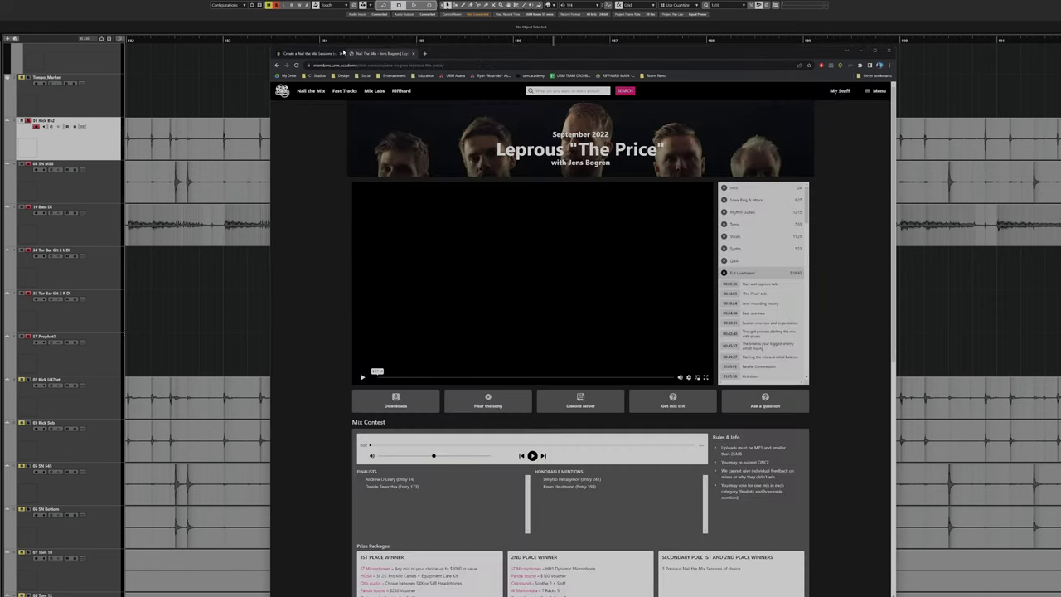
pyautogui.click(309, 54)
pyautogui.click(212, 338)
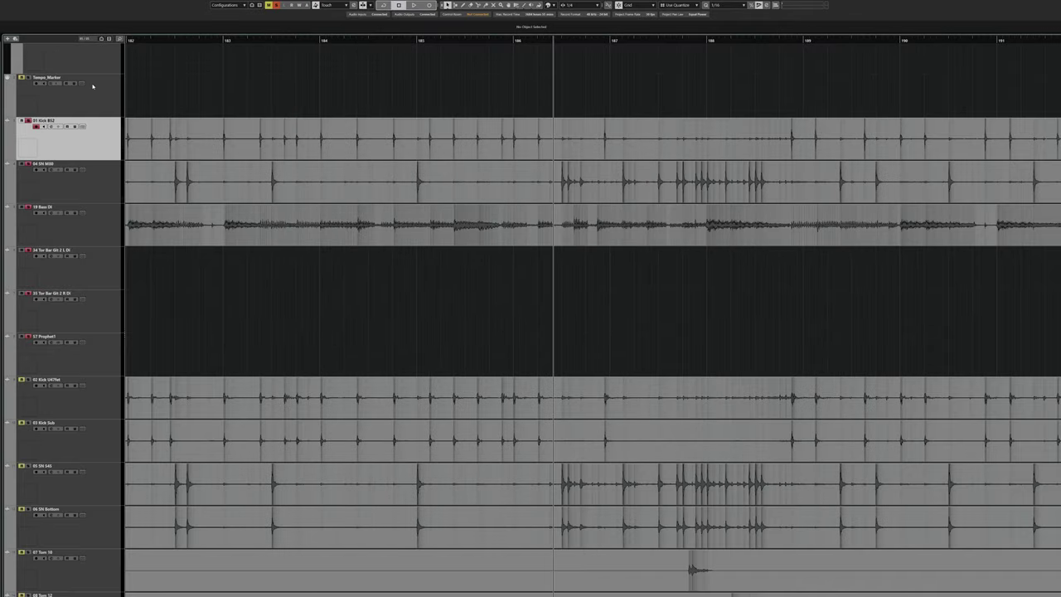
# Open the next session's project, play its drums from around bar 132 to bar 134 against the grid, and stop playback.
pyautogui.hotkey('ctrl', 'o')
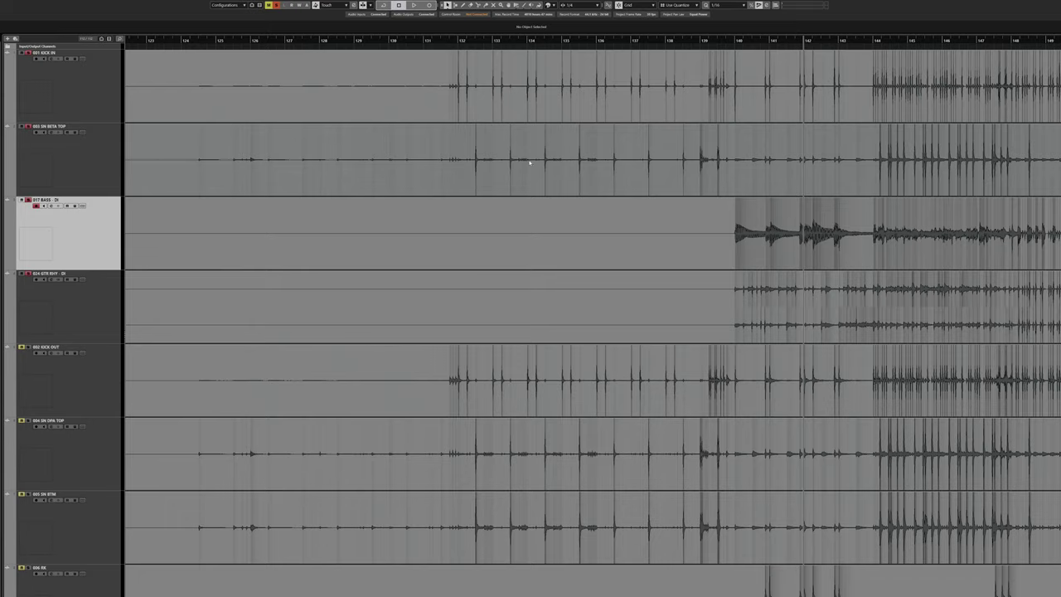
pyautogui.click(476, 40)
pyautogui.press('space')
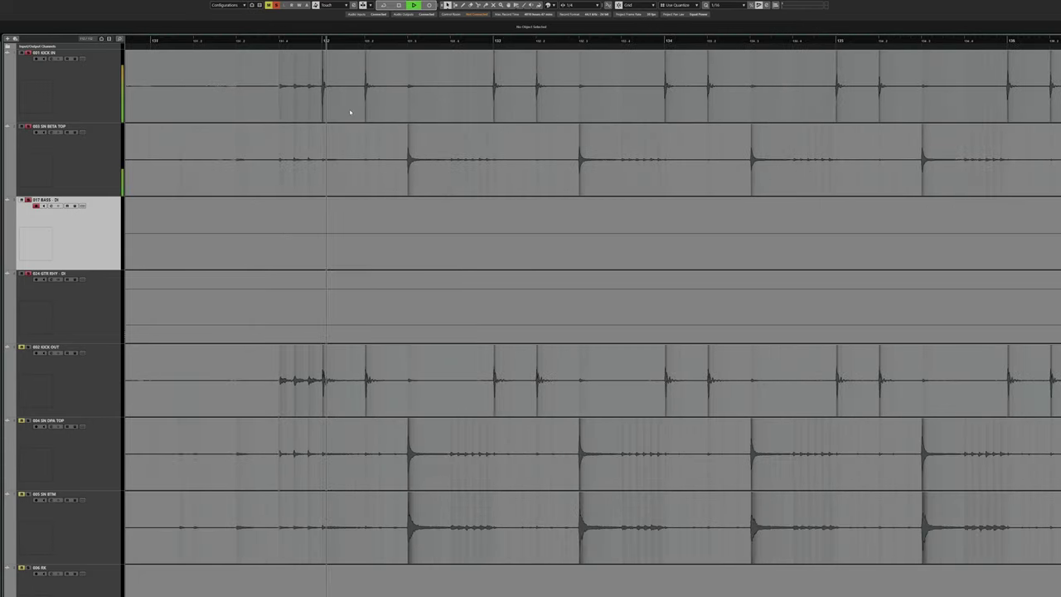
pyautogui.hscroll(1, 420, 131)
pyautogui.scroll(1, 387, 137)
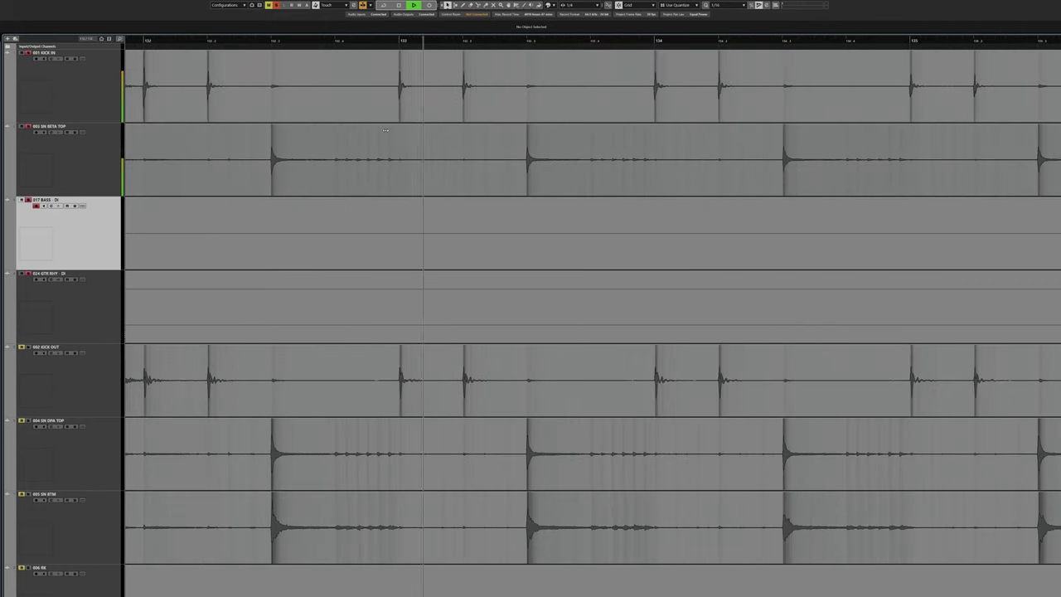
pyautogui.hscroll(2, 386, 141)
pyautogui.press('space')
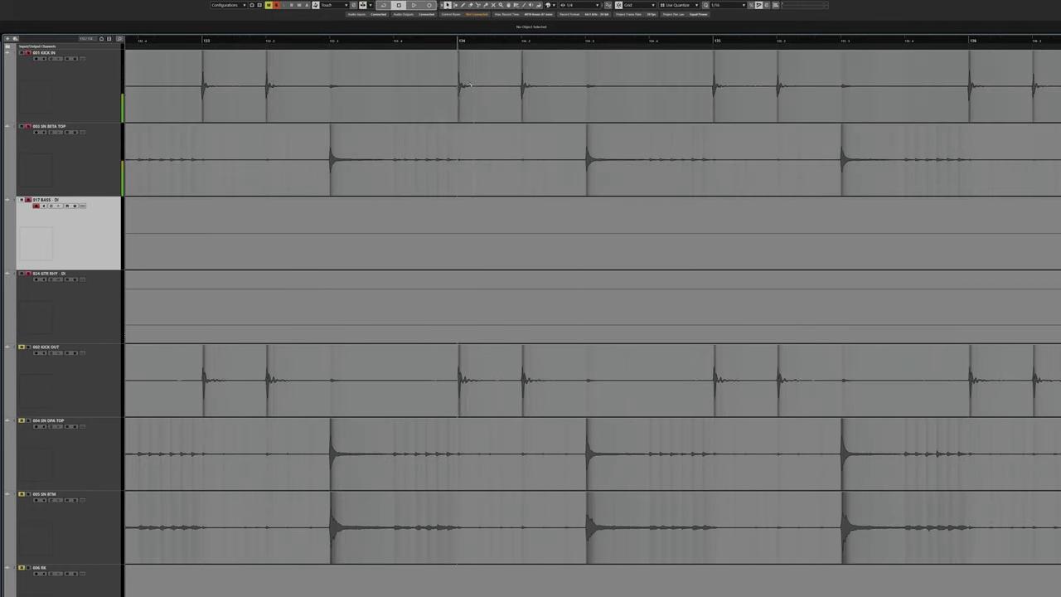
# Inspect the kick and snare hits from bar 132 towards bar 140 against the grid.
pyautogui.scroll(3, 477, 101)
pyautogui.hscroll(3, 580, 125)
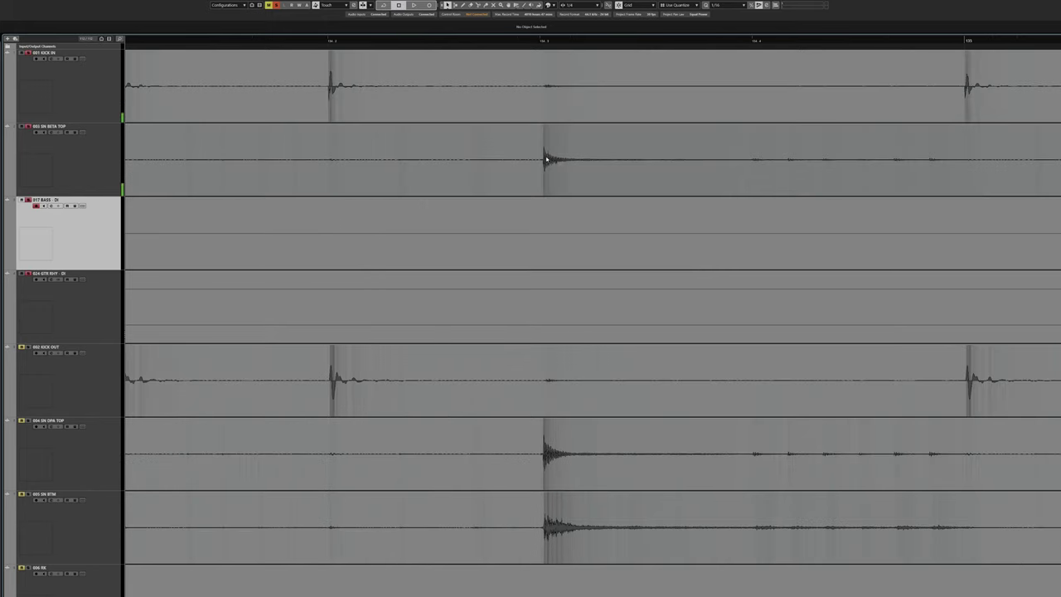
pyautogui.hscroll(4, 546, 162)
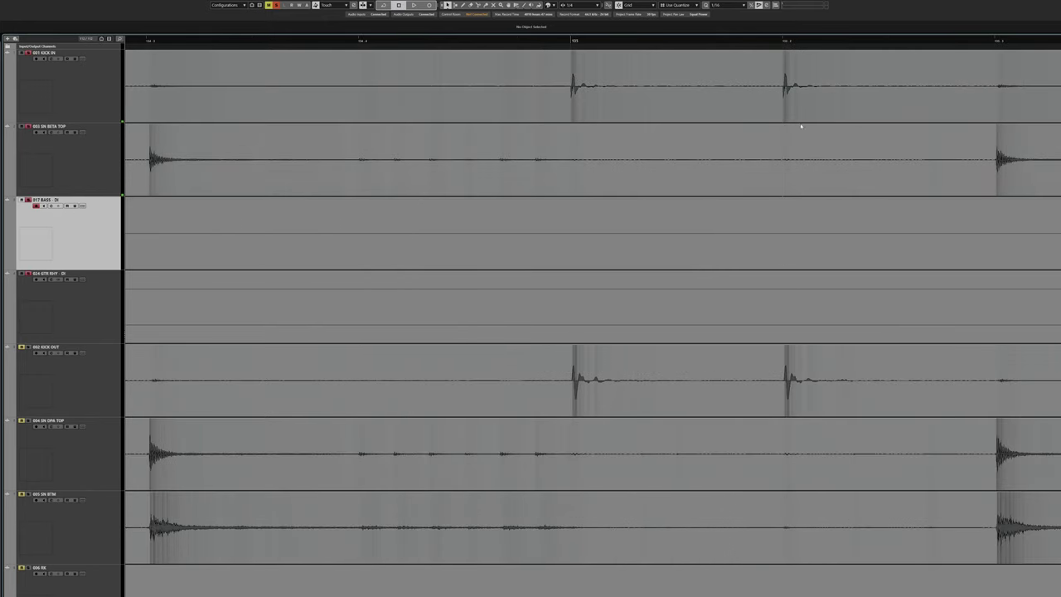
pyautogui.hscroll(4, 801, 127)
pyautogui.hscroll(4, 611, 185)
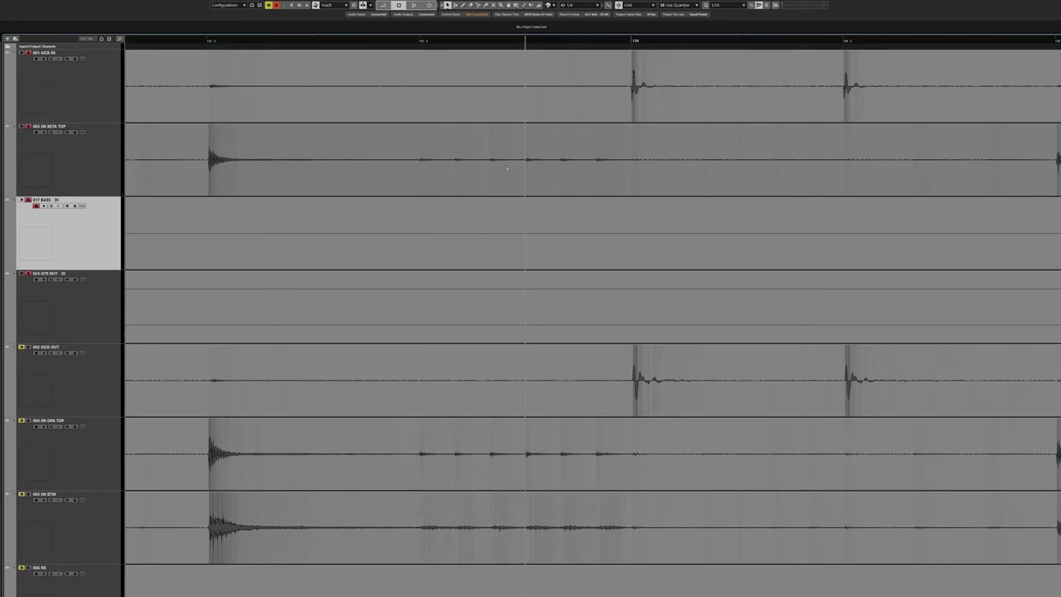
pyautogui.hscroll(4, 647, 176)
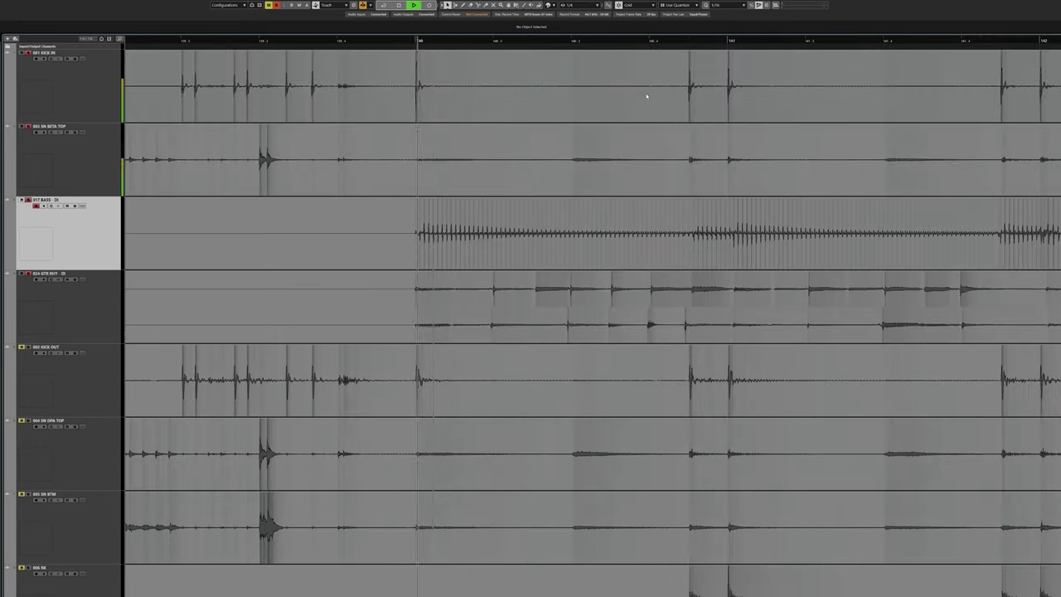
# Play the section from bar 140 to bar 142, comparing the kick, bass and guitar tracks, and stop playback.
pyautogui.hscroll(2, 593, 127)
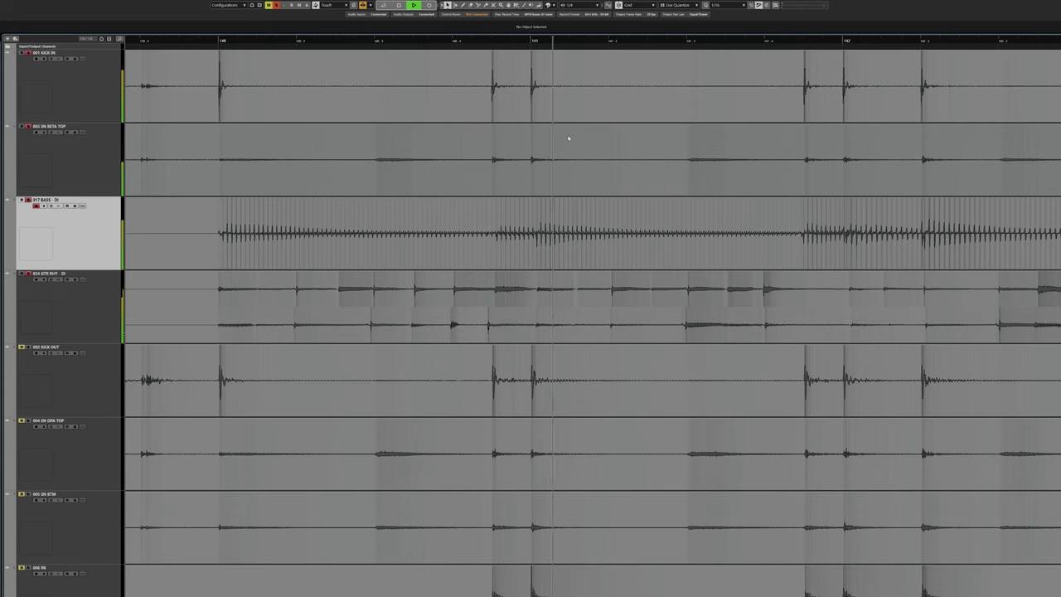
pyautogui.hscroll(2, 563, 138)
pyautogui.hscroll(2, 563, 138)
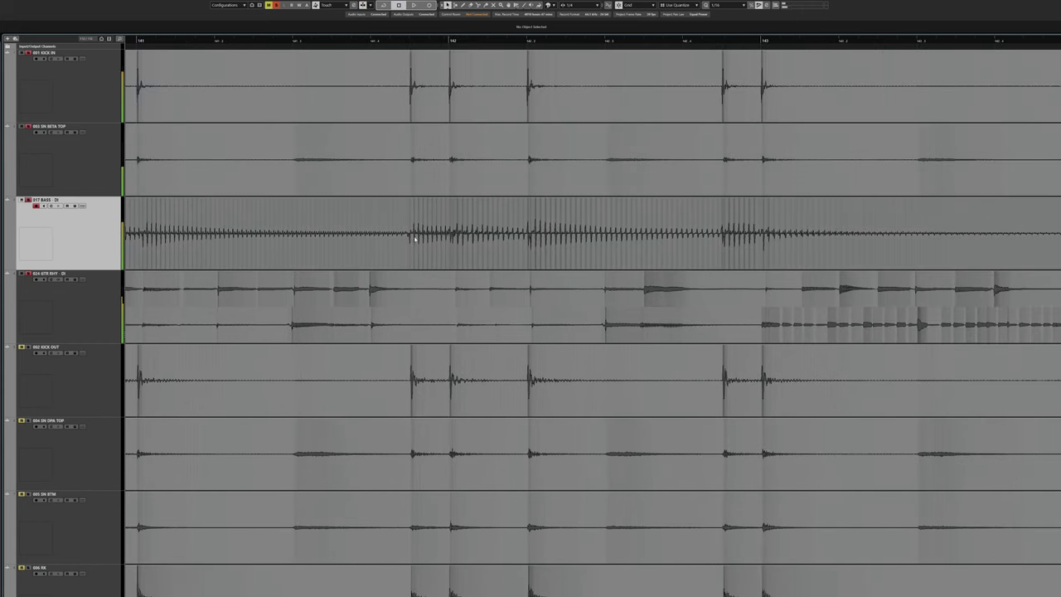
# Compare the rhythm guitar DI with the kick and bass hits from beat 2 of bar 142 through bar 143.
pyautogui.scroll(3, 592, 320)
pyautogui.hscroll(3, 552, 317)
pyautogui.click(500, 329)
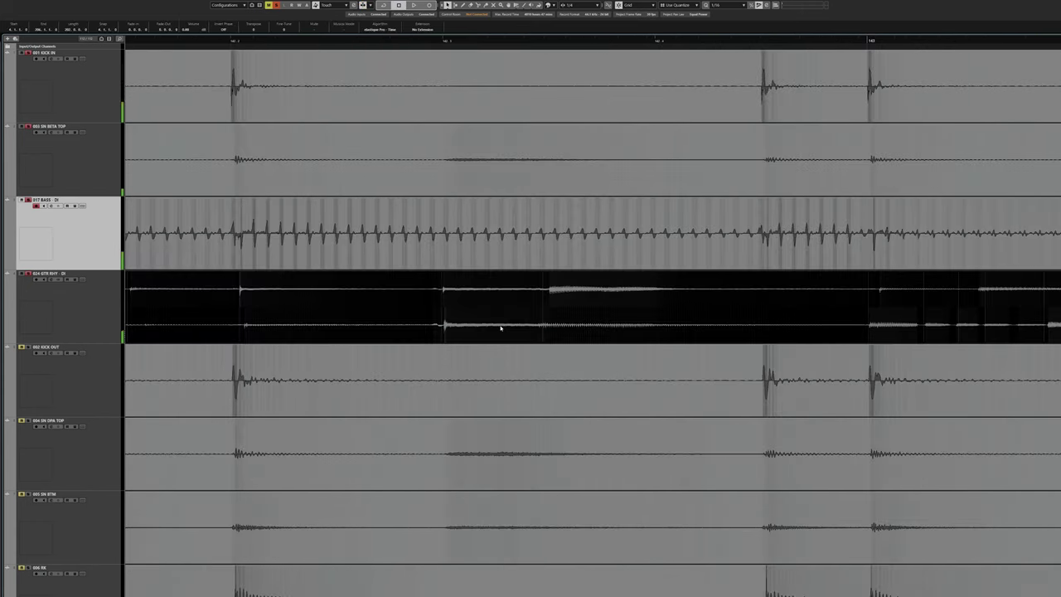
pyautogui.click(232, 42)
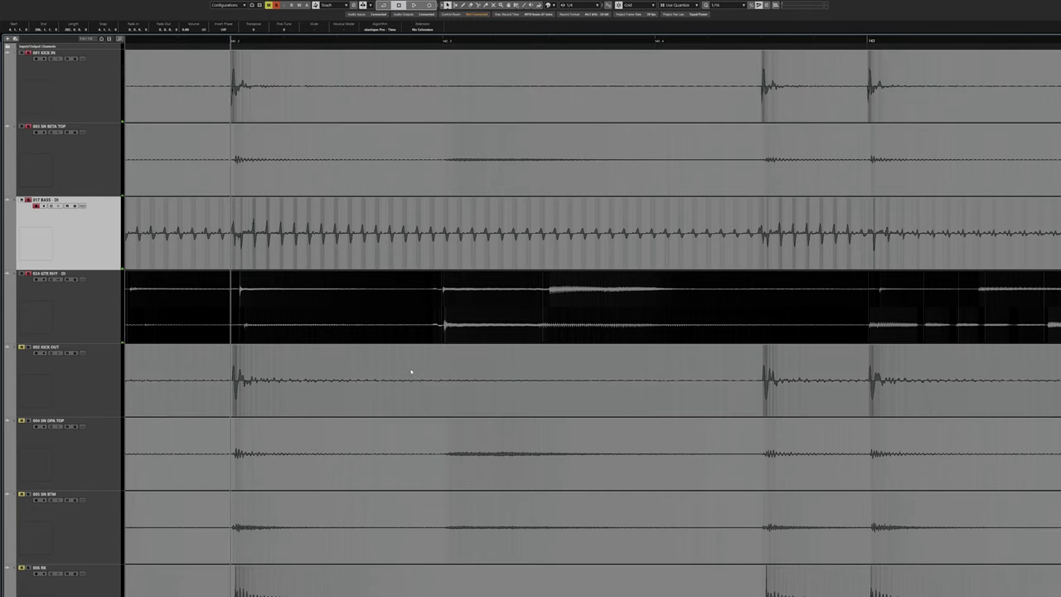
pyautogui.hscroll(3, 411, 372)
pyautogui.hscroll(2, 505, 306)
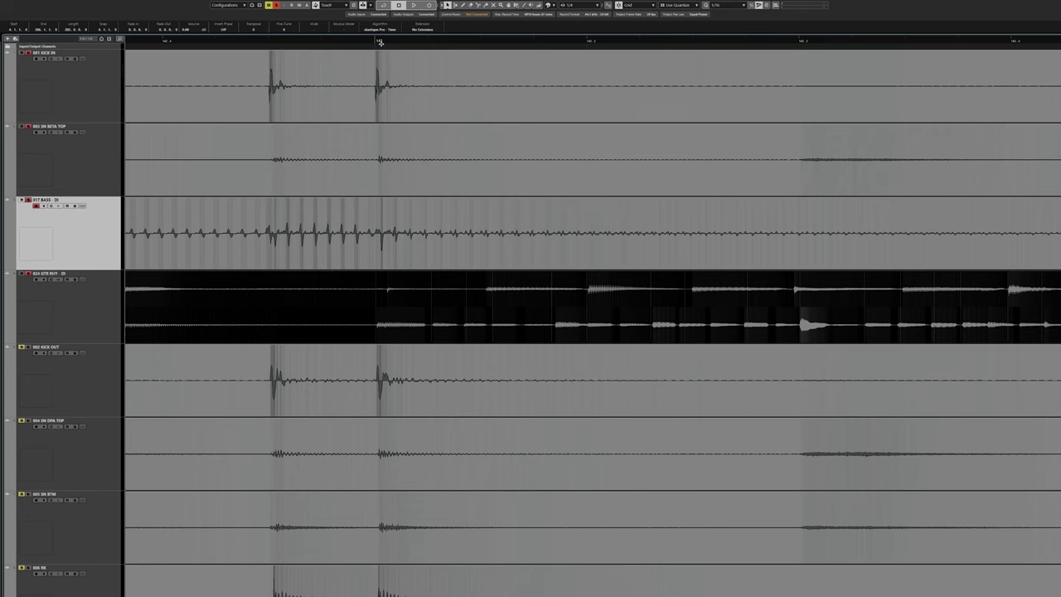
pyautogui.hscroll(1, 316, 291)
# Play the riff from bar 144, stop, and check its kick, snare and guitar hits up to bar 146.
pyautogui.press('space')
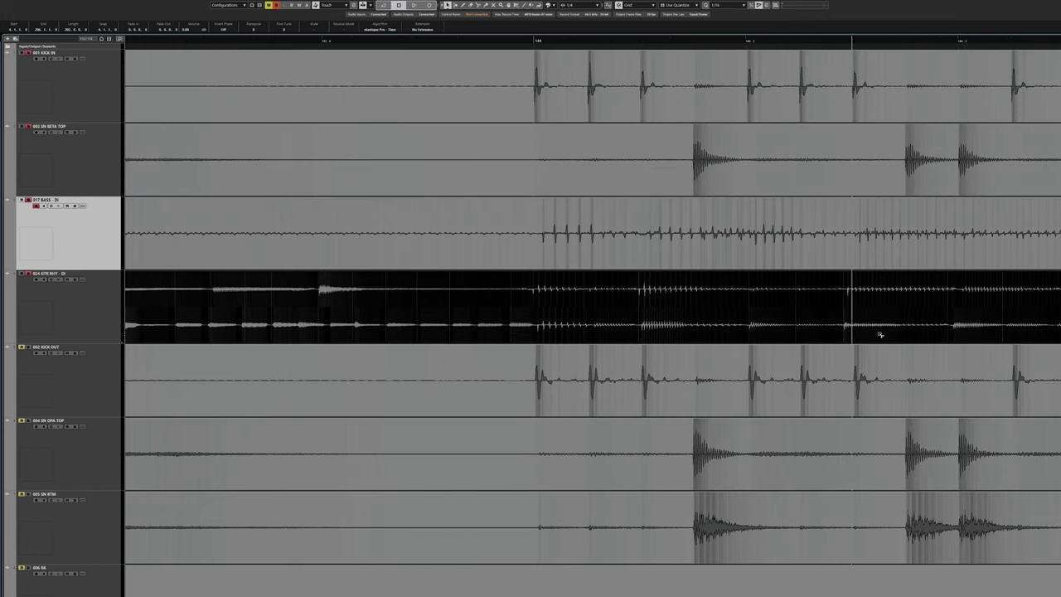
pyautogui.press('space')
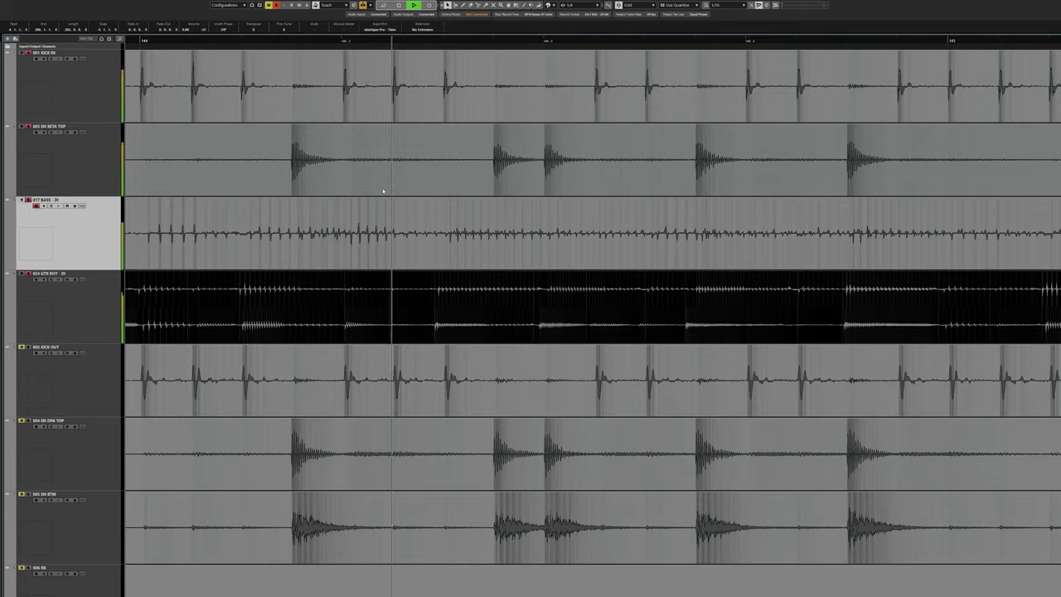
pyautogui.hscroll(1, 378, 191)
pyautogui.press('space')
pyautogui.moveTo(444, 41); pyautogui.dragTo(353, 41)
pyautogui.hscroll(3, 747, 149)
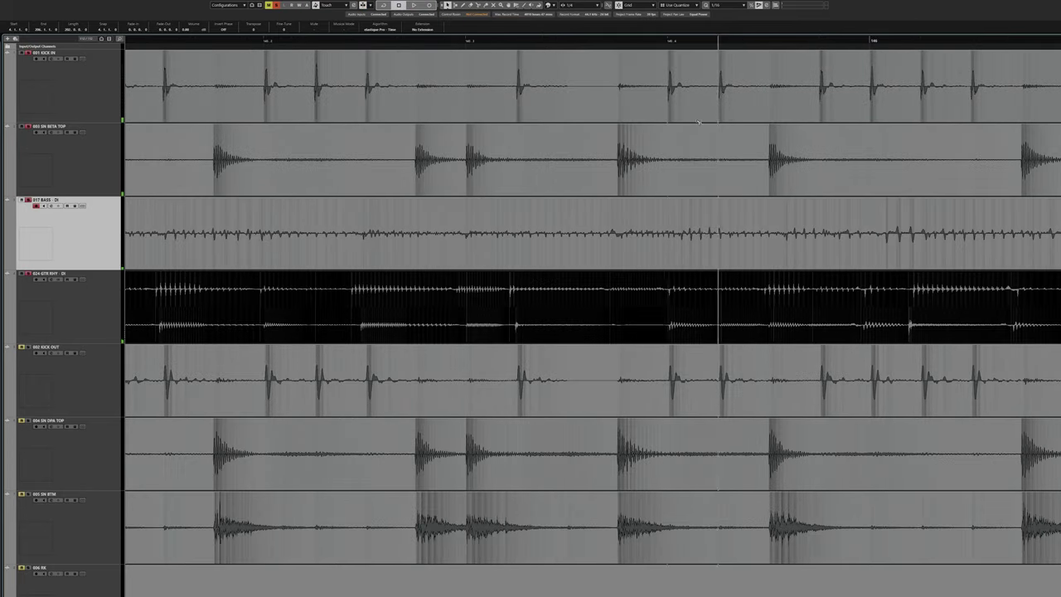
# Play bars 180 to 182, stop, and place the cursor at the bass note after beat 2 of bar 182.
pyautogui.hscroll(15, 698, 122)
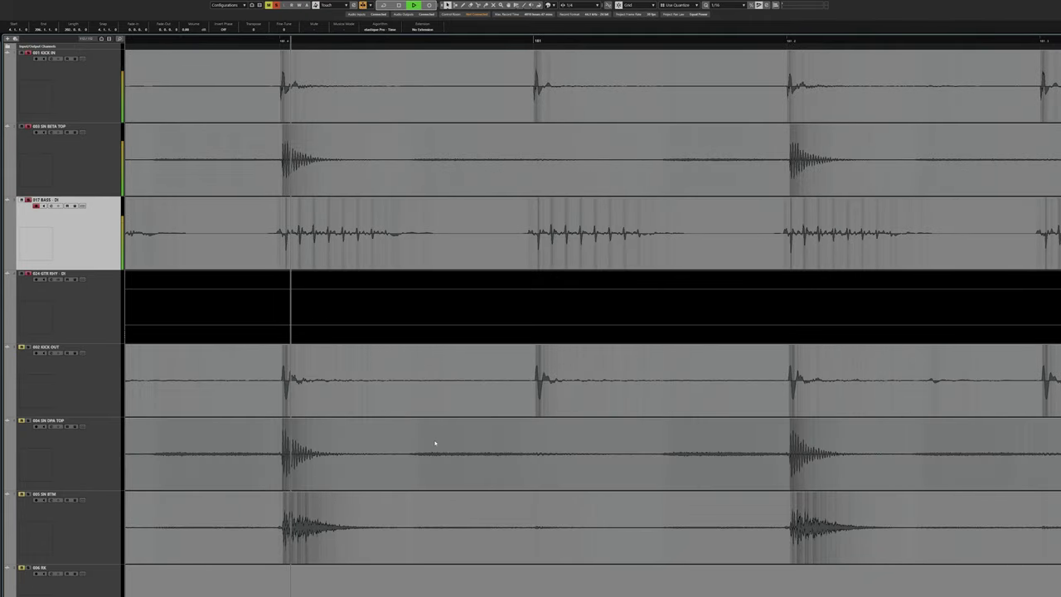
pyautogui.hscroll(8, 418, 442)
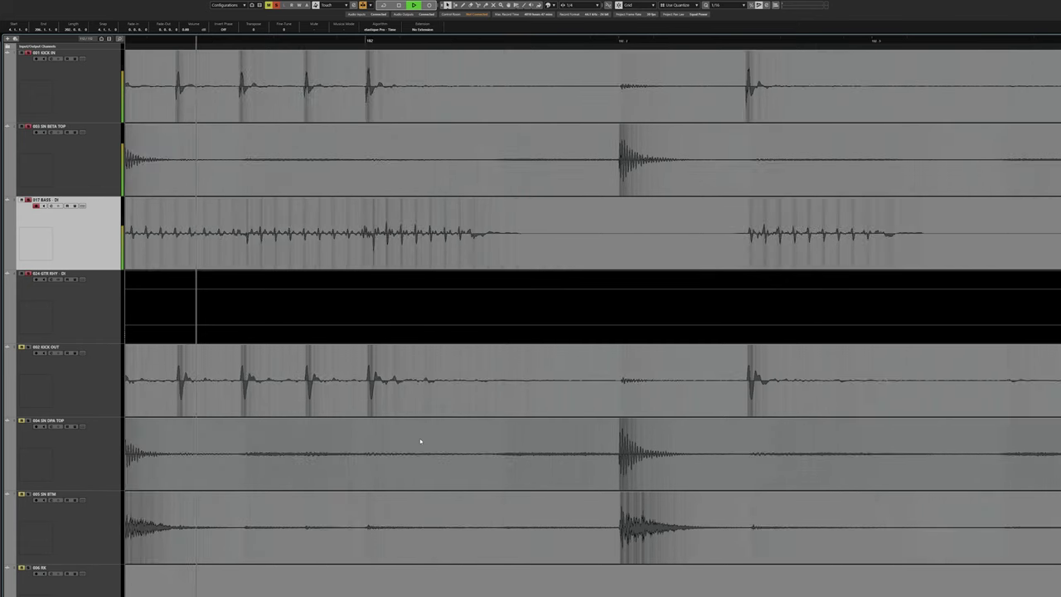
pyautogui.scroll(-2, 421, 440)
pyautogui.press('space')
pyautogui.keyDown('alt'); pyautogui.keyDown('shift'); pyautogui.click(600, 244); pyautogui.keyUp('shift'); pyautogui.keyUp('alt')
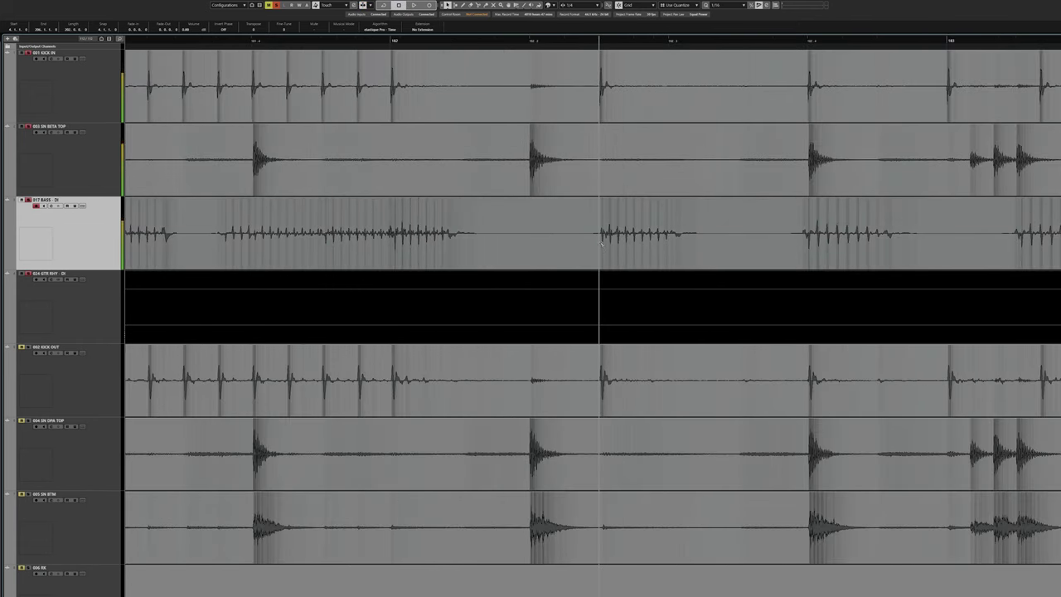
# Check the bass notes against the drum hits from bar 182 to 184, and go back through the preceding bars to 175.
pyautogui.hscroll(5, 665, 244)
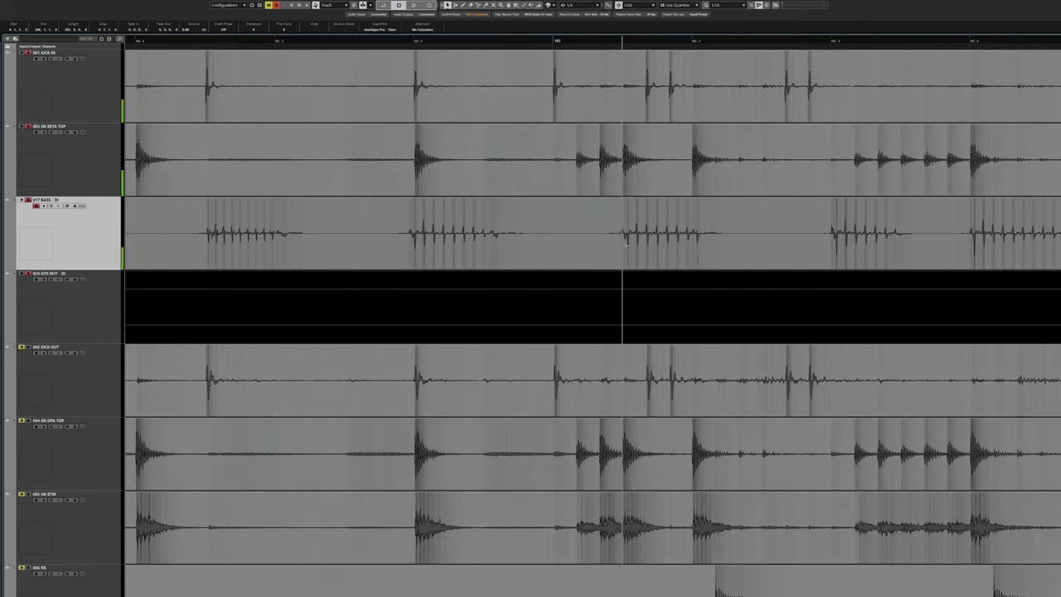
pyautogui.hscroll(3, 597, 249)
pyautogui.hscroll(4, 706, 265)
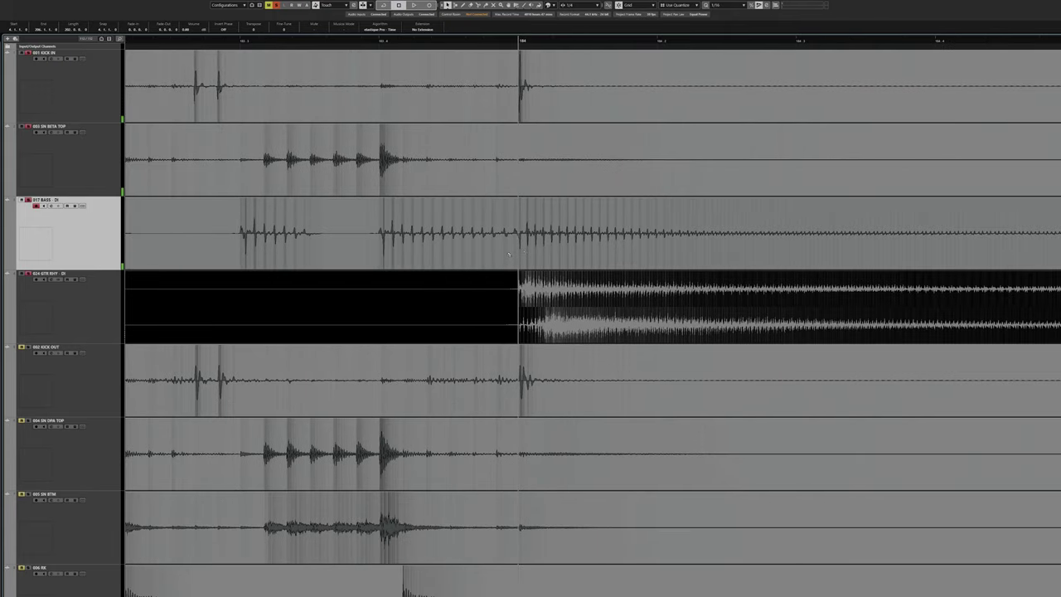
pyautogui.hscroll(-5, 524, 252)
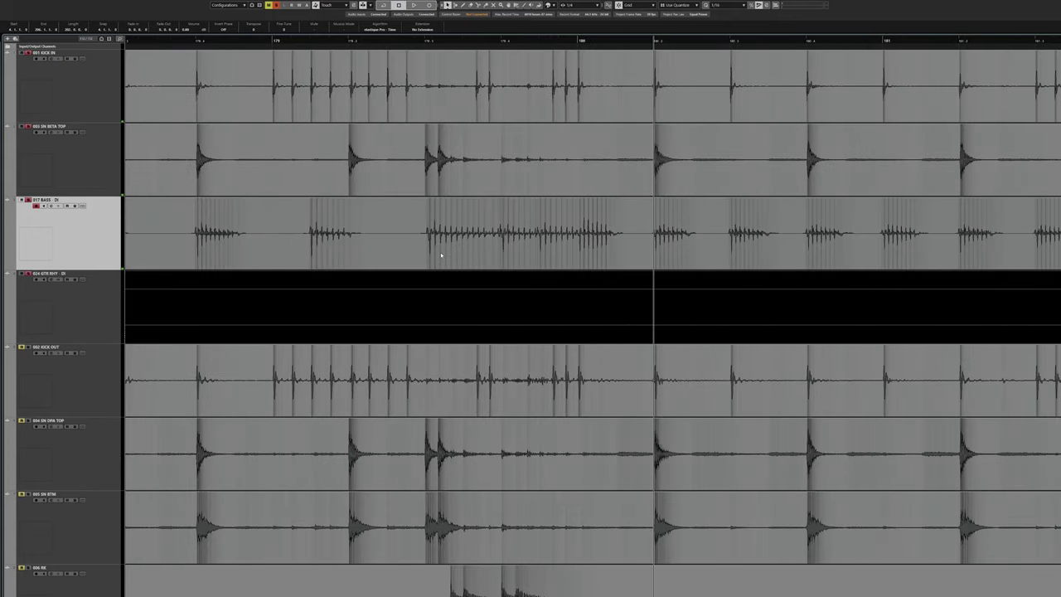
pyautogui.hscroll(-6, 314, 234)
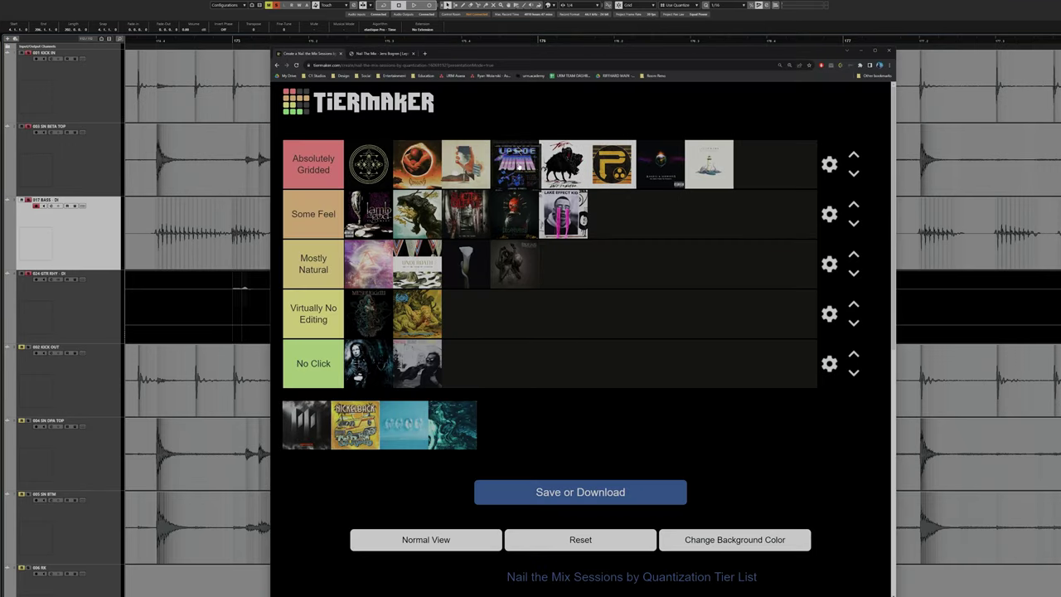
# Place the bison cover ahead of the Upside Down cover in the Absolutely Gridded tier, and switch to the next session's Cubase project.
pyautogui.moveTo(519, 168); pyautogui.dragTo(574, 176)
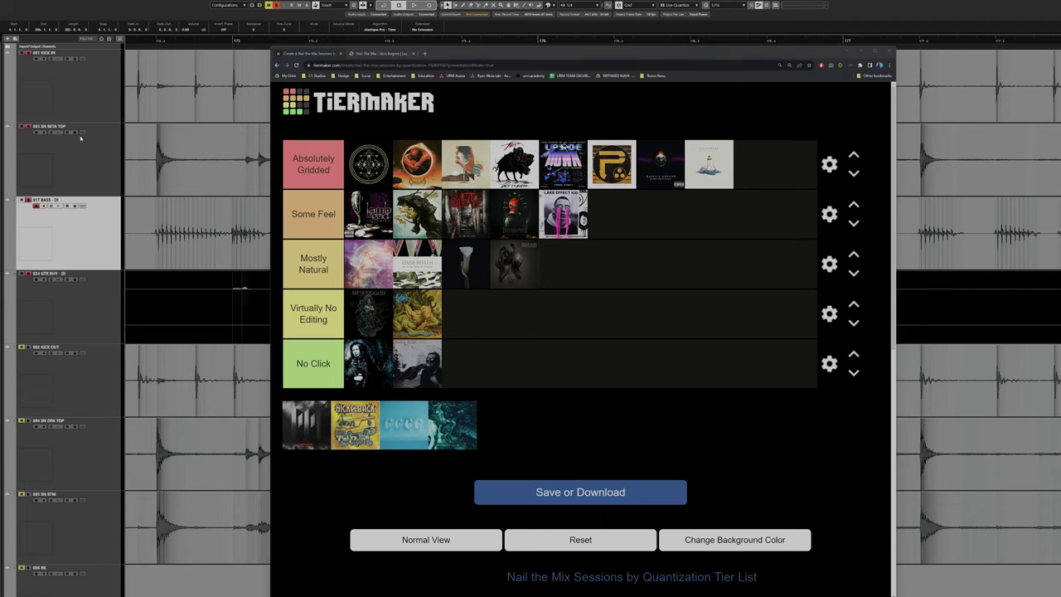
pyautogui.click(382, 54)
pyautogui.click(510, 147)
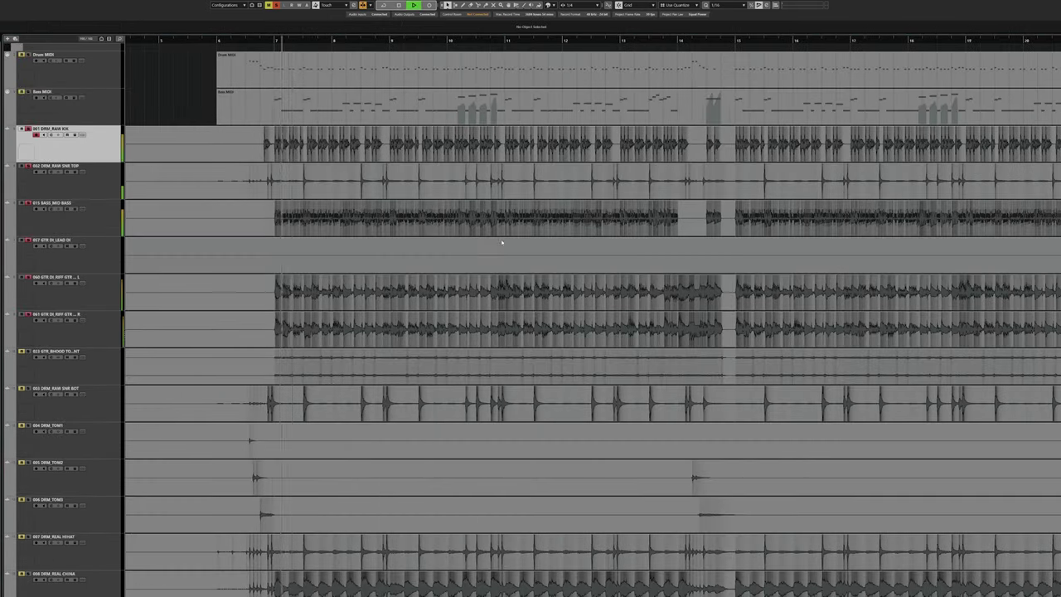
# Play the new session up to bar 8 and open the Drum MIDI part in the drum editor.
pyautogui.scroll(10, 340, 225)
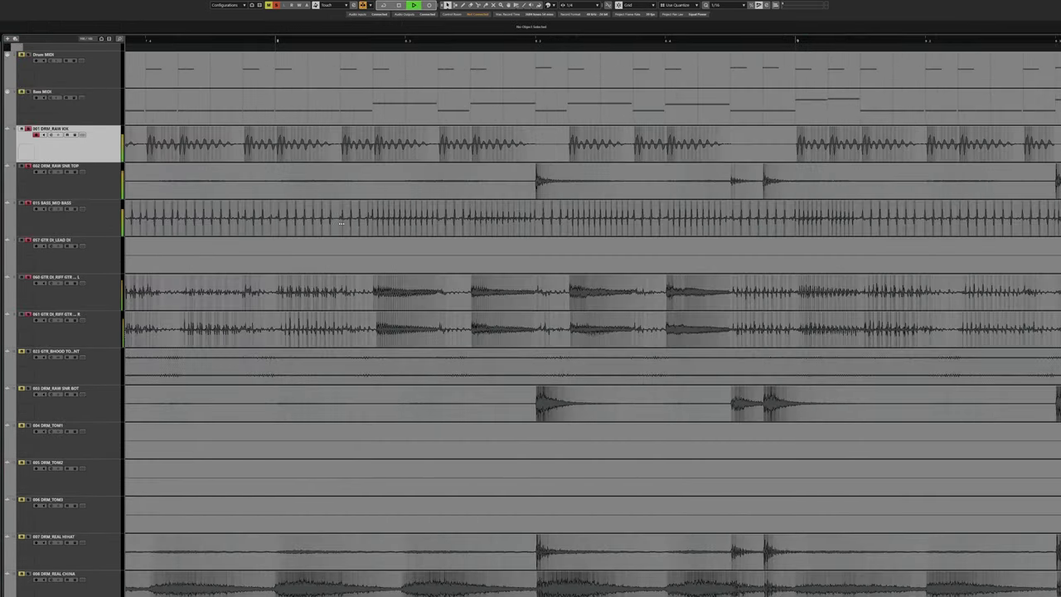
pyautogui.scroll(3, 432, 223)
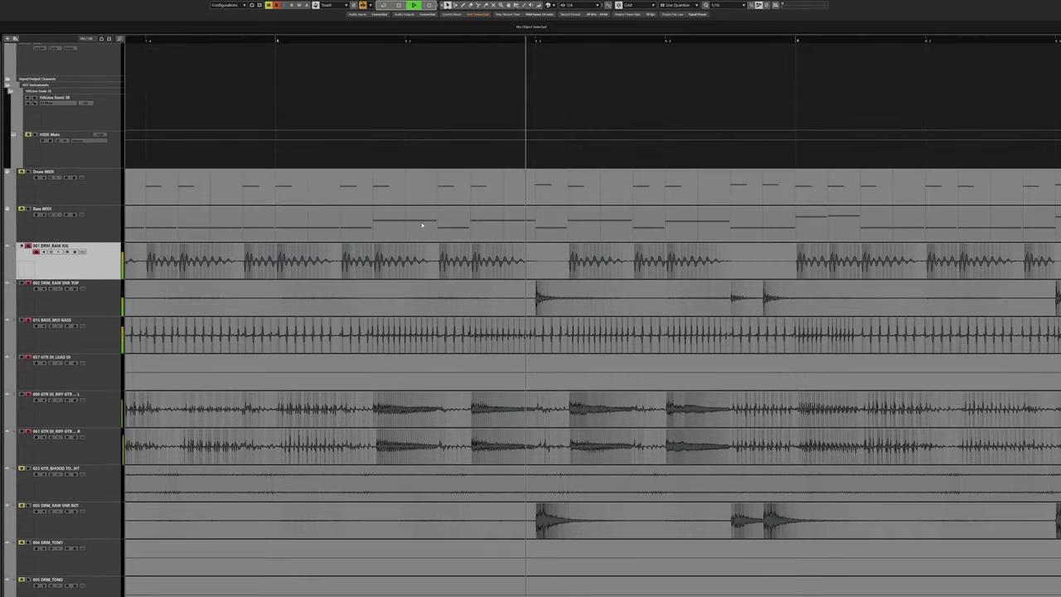
pyautogui.doubleClick(329, 192)
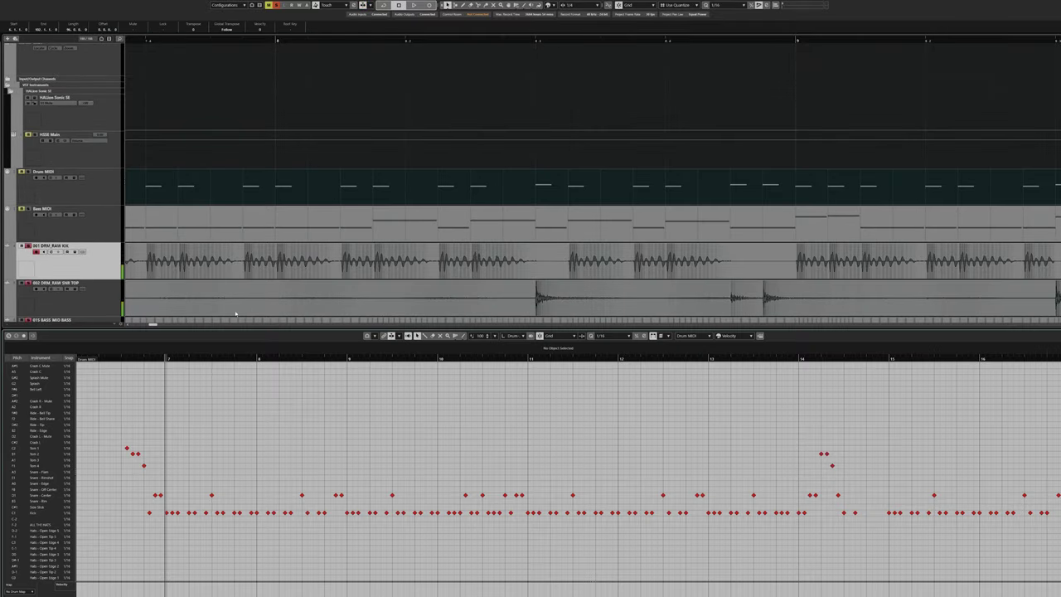
# Inspect the programmed kick and snare notes from bar 7 onward against the 1/16 grid.
pyautogui.press('h')
pyautogui.press('h')
pyautogui.press('h')
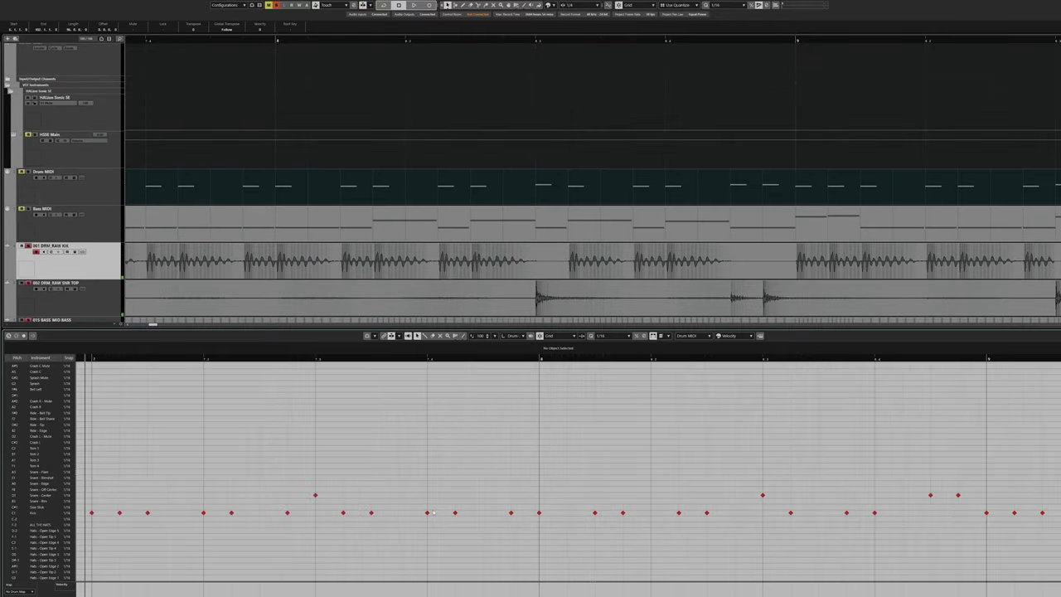
pyautogui.hscroll(3, 421, 519)
pyautogui.hscroll(3, 422, 520)
pyautogui.hscroll(15, 535, 509)
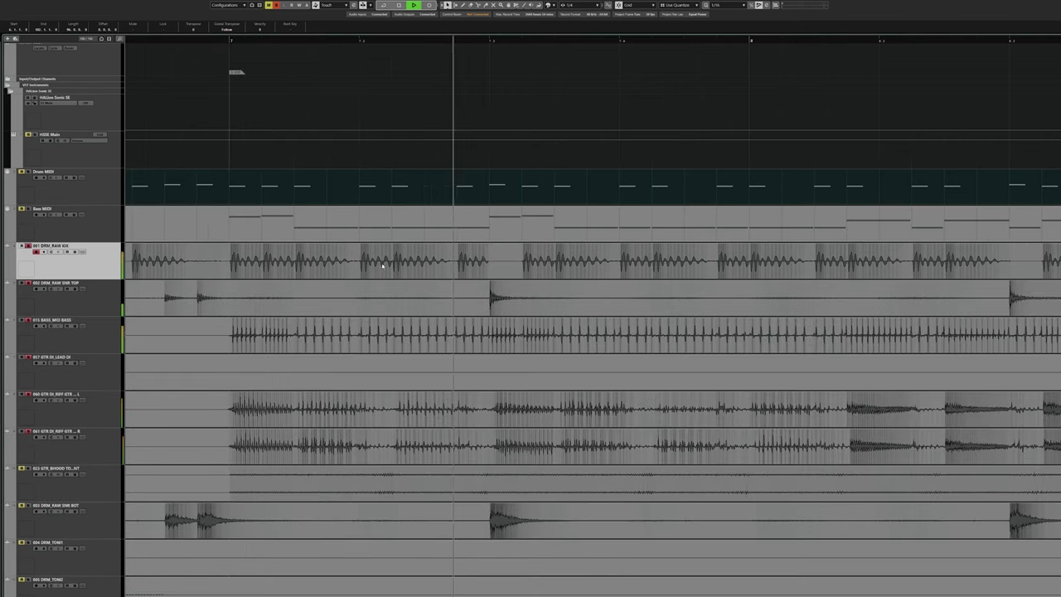
# Play from bar 7 with the raw kick and mid bass events highlighted, and stop to compare them around bar 8.
pyautogui.click(385, 265)
pyautogui.hscroll(4, 348, 281)
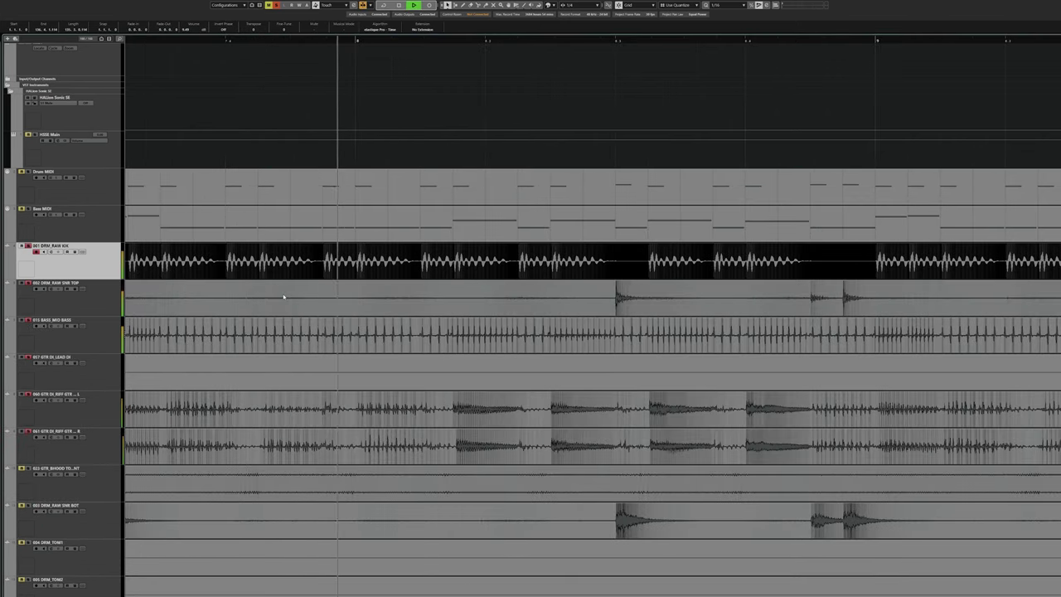
pyautogui.hscroll(1, 284, 296)
pyautogui.press('space')
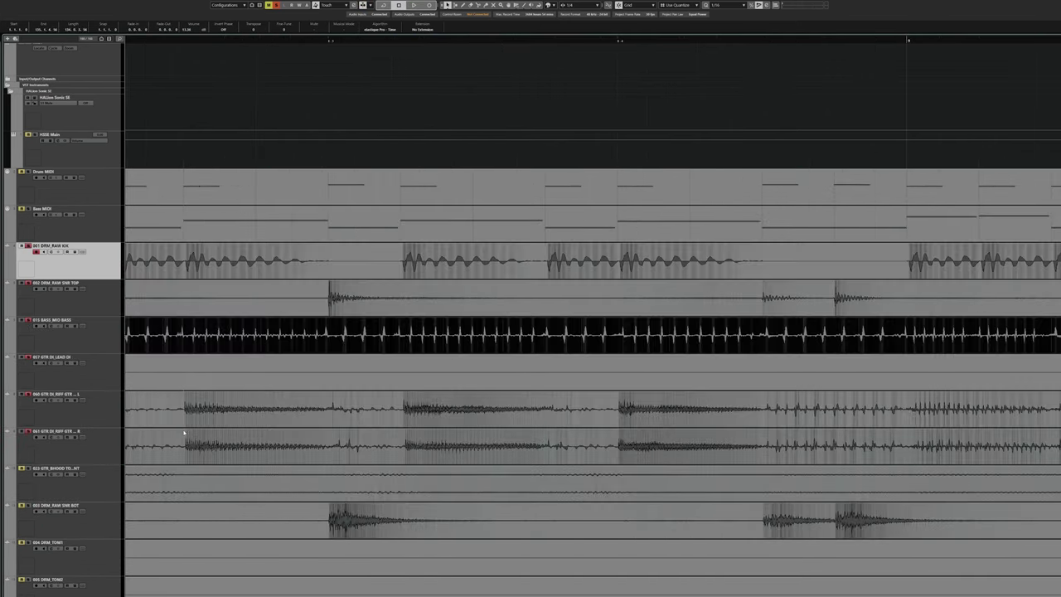
# Play from around beat 3 of bar 8, stop, and inspect the two riff guitar DIs against the kick and bass through bar 10.
pyautogui.press('space')
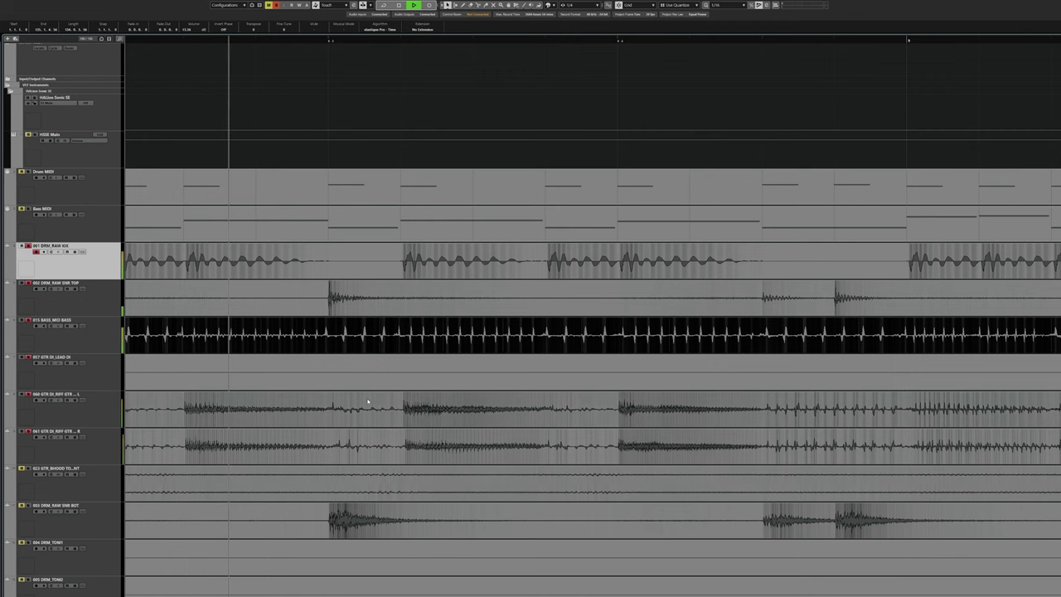
pyautogui.press('space')
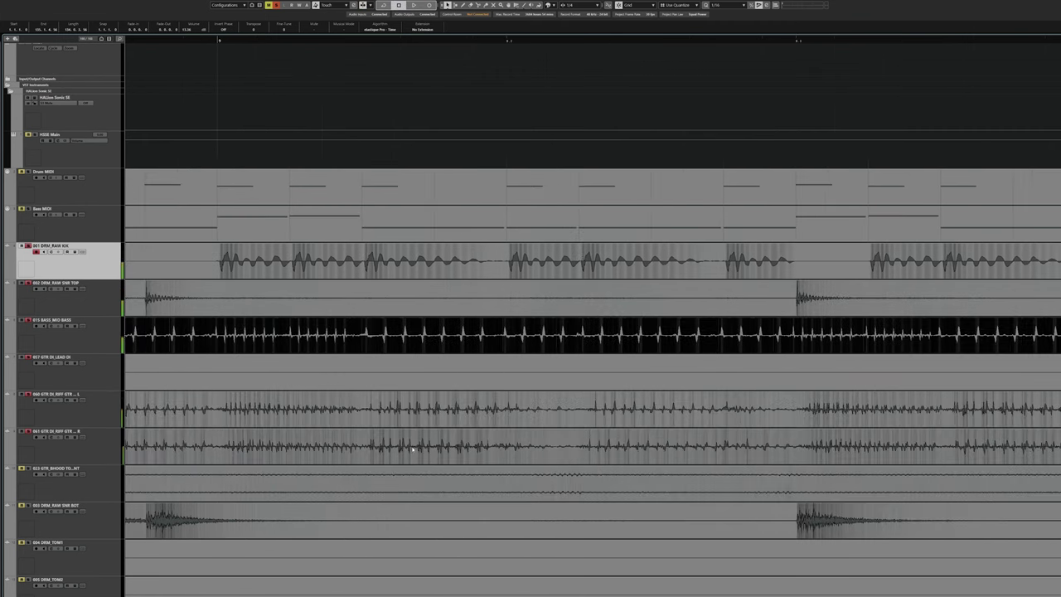
pyautogui.hscroll(2, 385, 426)
pyautogui.hscroll(3, 512, 437)
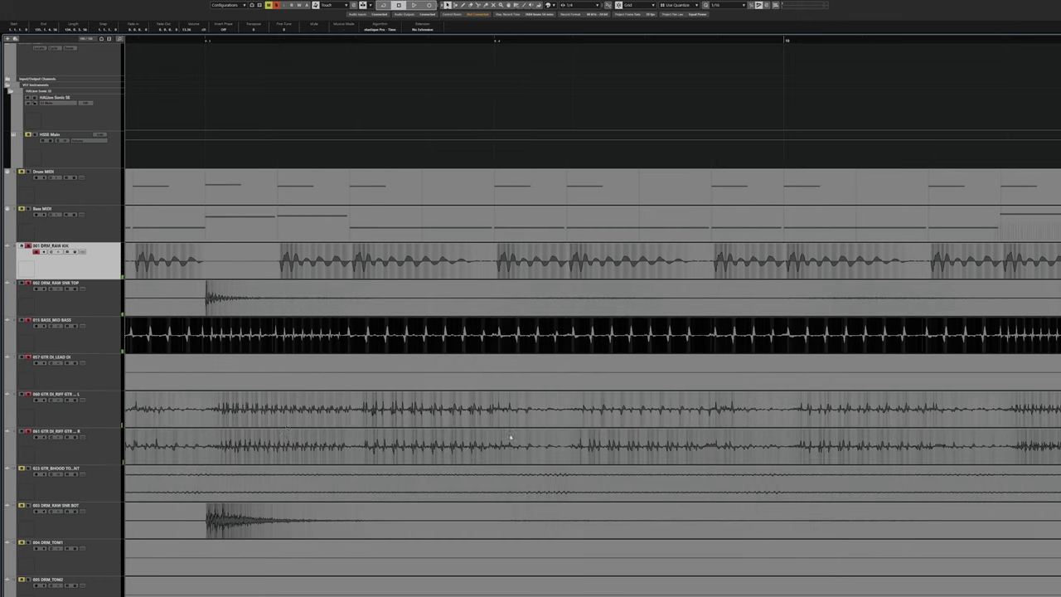
pyautogui.hscroll(2, 369, 426)
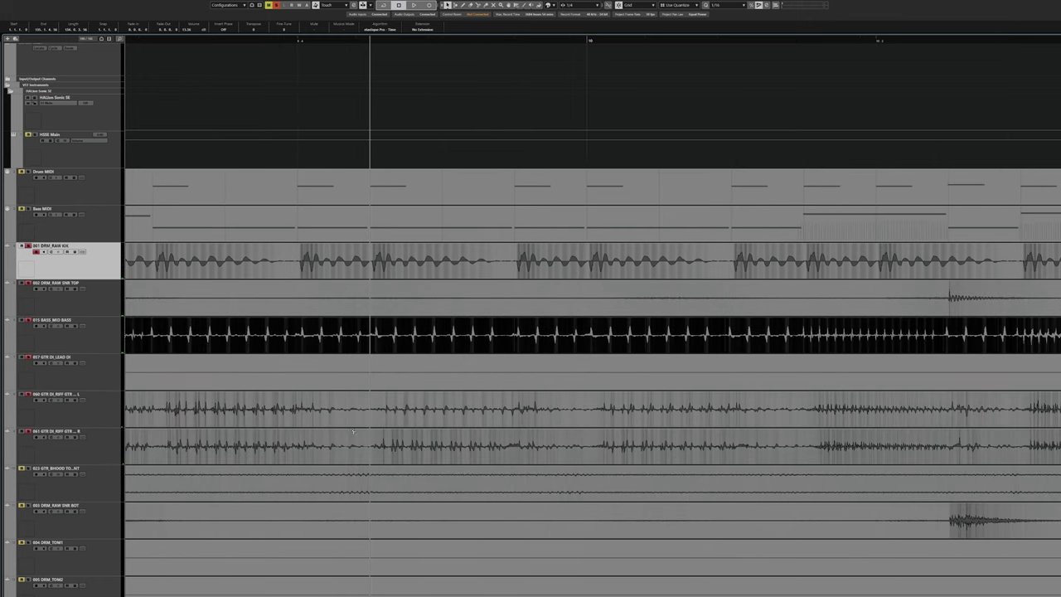
pyautogui.hscroll(3, 465, 439)
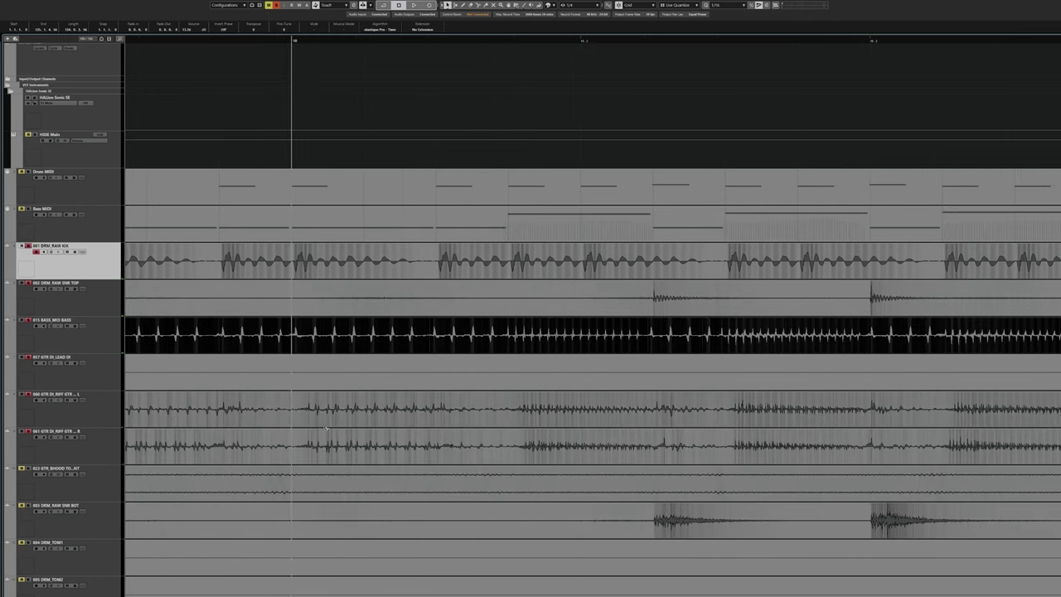
# Open the Bass MIDI part in the editor and inspect its notes from bar 7 to bar 11 against the grid.
pyautogui.hscroll(2, 515, 431)
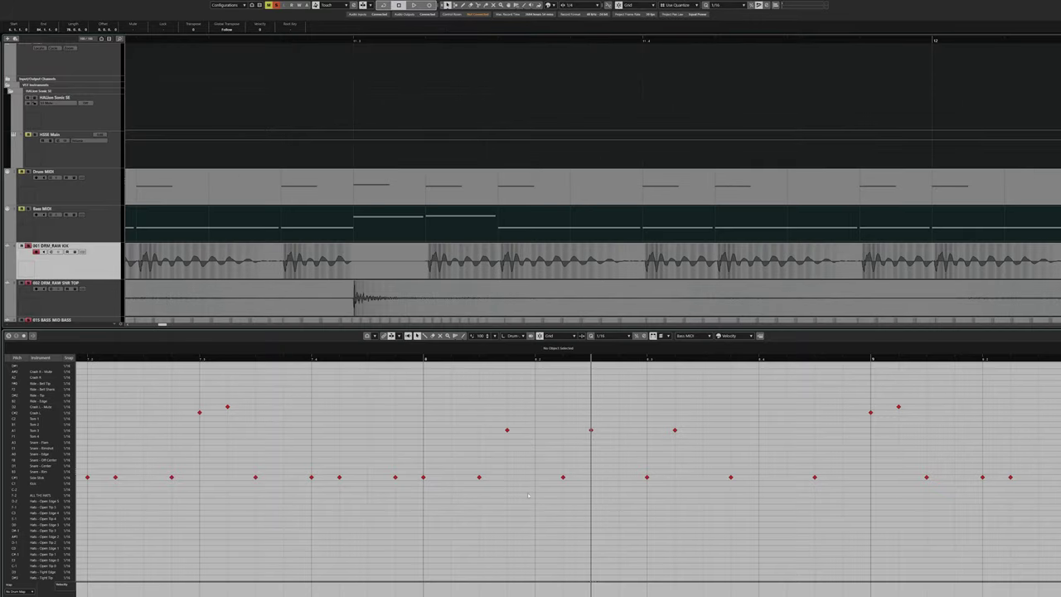
pyautogui.hscroll(10, 528, 495)
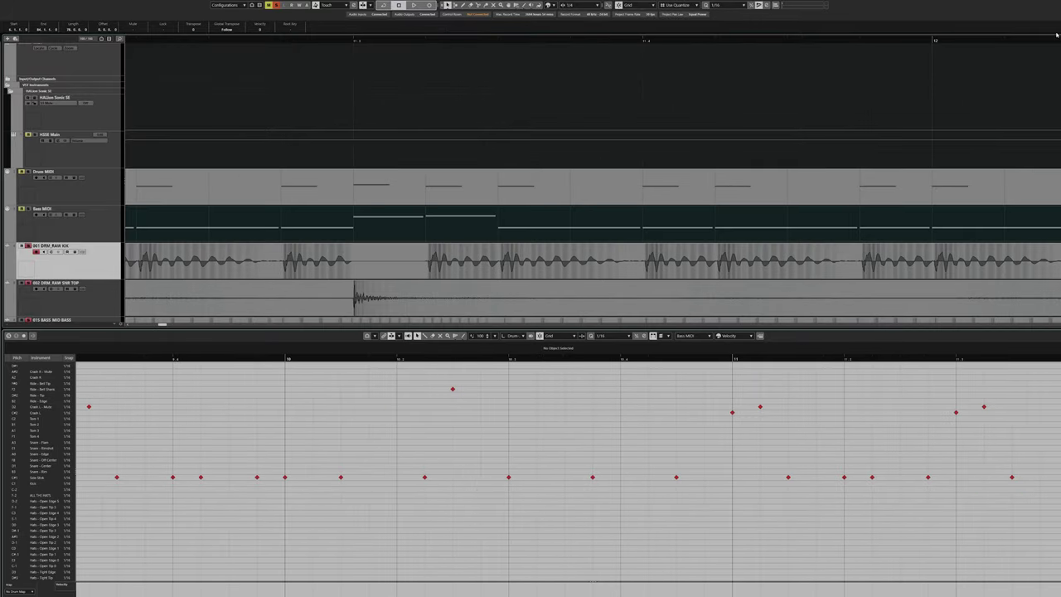
# Close the MIDI editor and compare the mid bass audio against the Bass MIDI notes and kick just before bar 12.
pyautogui.hotkey('ctrl', 'e')
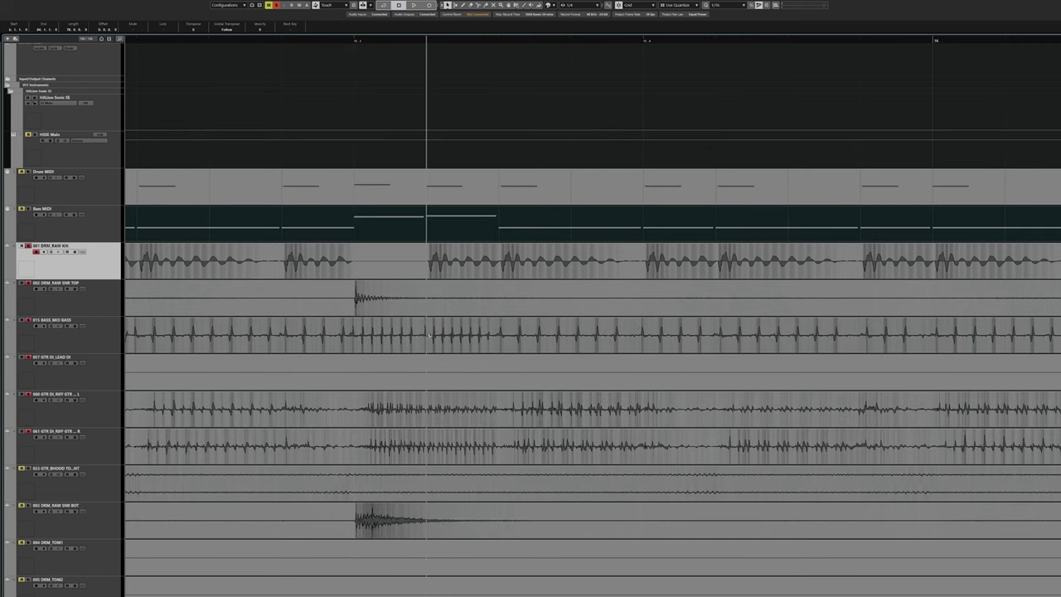
pyautogui.moveTo(428, 335); pyautogui.dragTo(489, 334)
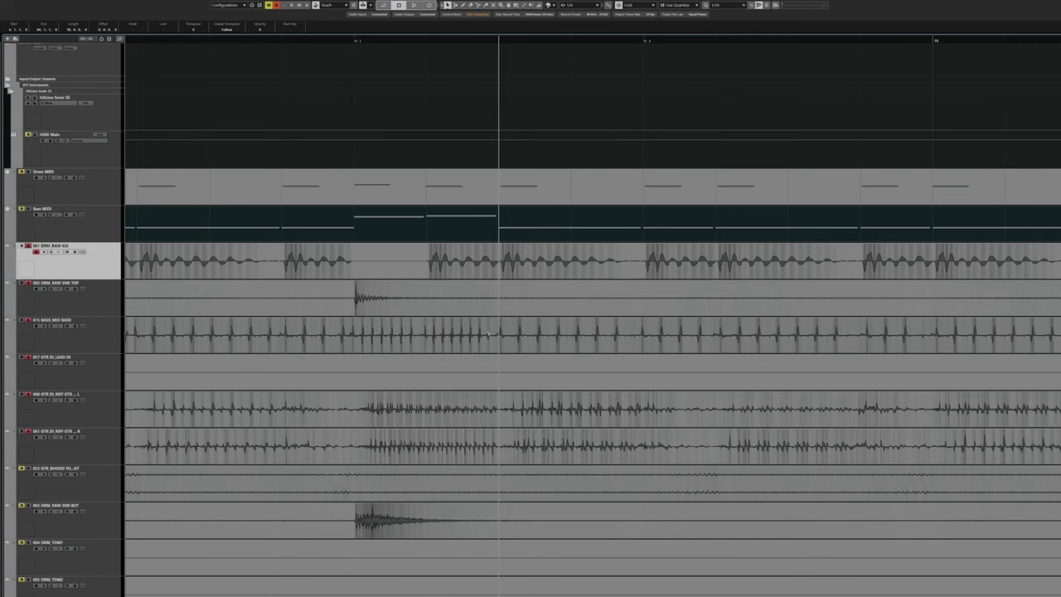
pyautogui.moveTo(497, 216); pyautogui.dragTo(430, 216)
pyautogui.moveTo(357, 233); pyautogui.dragTo(490, 338)
pyautogui.hscroll(2, 672, 351)
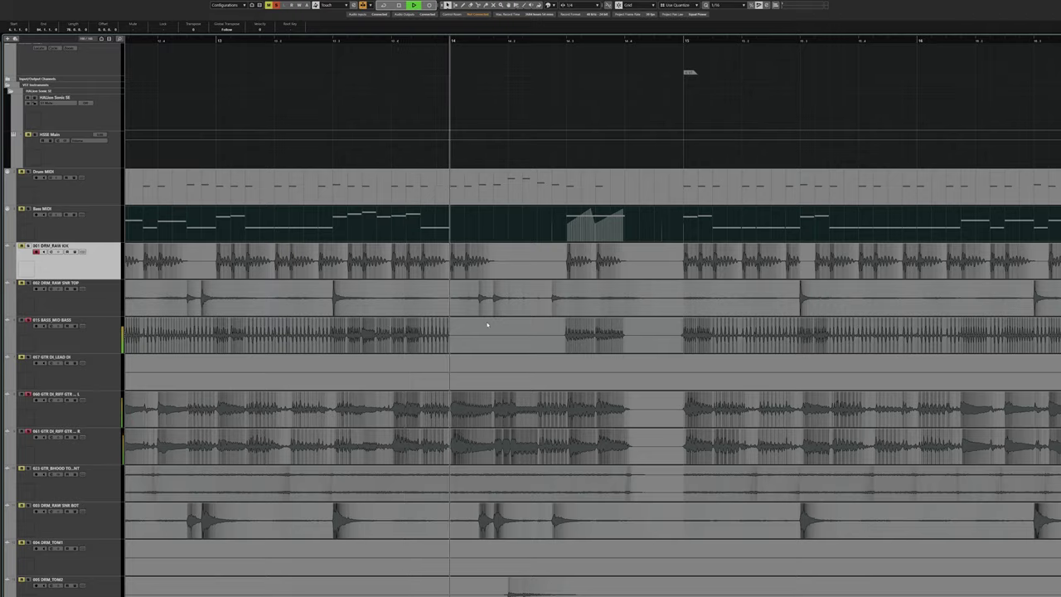
# Play the passage around bar 14 with the programmed drum MIDI audible, and stop to check it against the recorded parts.
pyautogui.press('space')
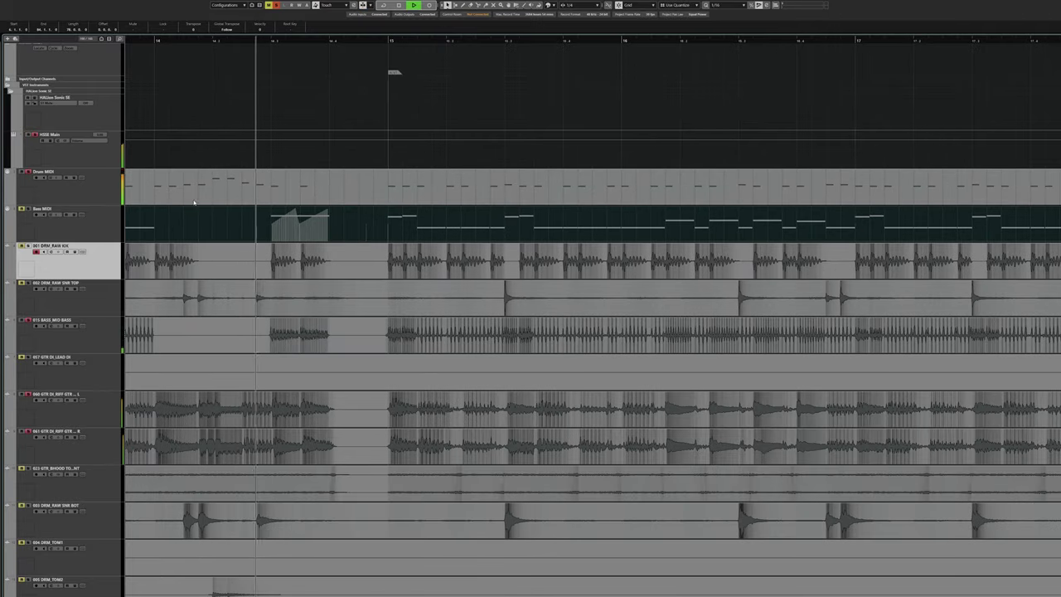
pyautogui.press('space')
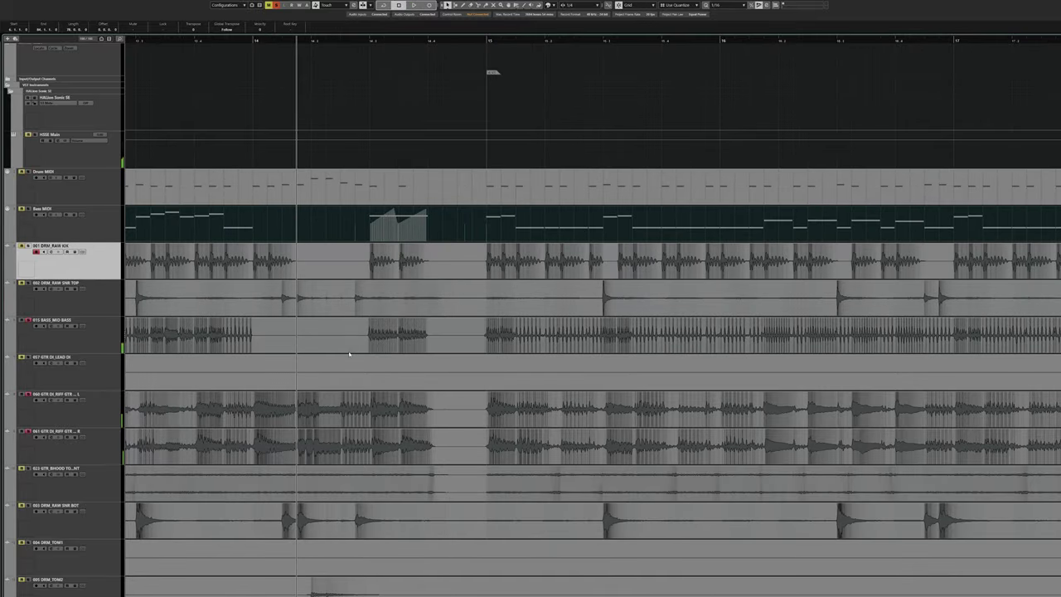
pyautogui.hscroll(-3, 315, 344)
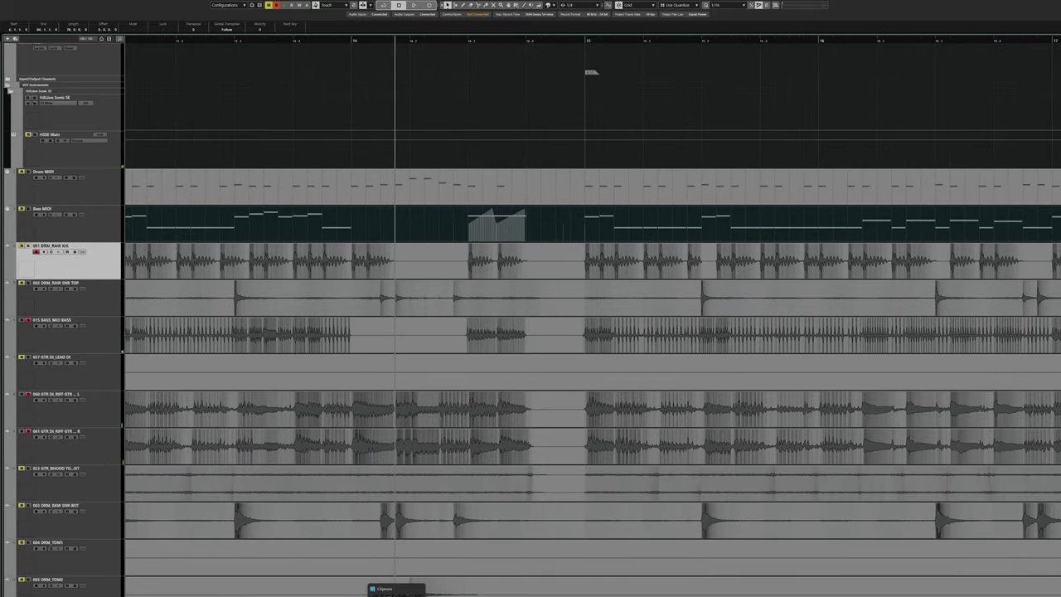
# Switch to the browser and bring up the Nail the Mix Sessions by Quantization tier list on TierMaker.
pyautogui.click(445, 589)
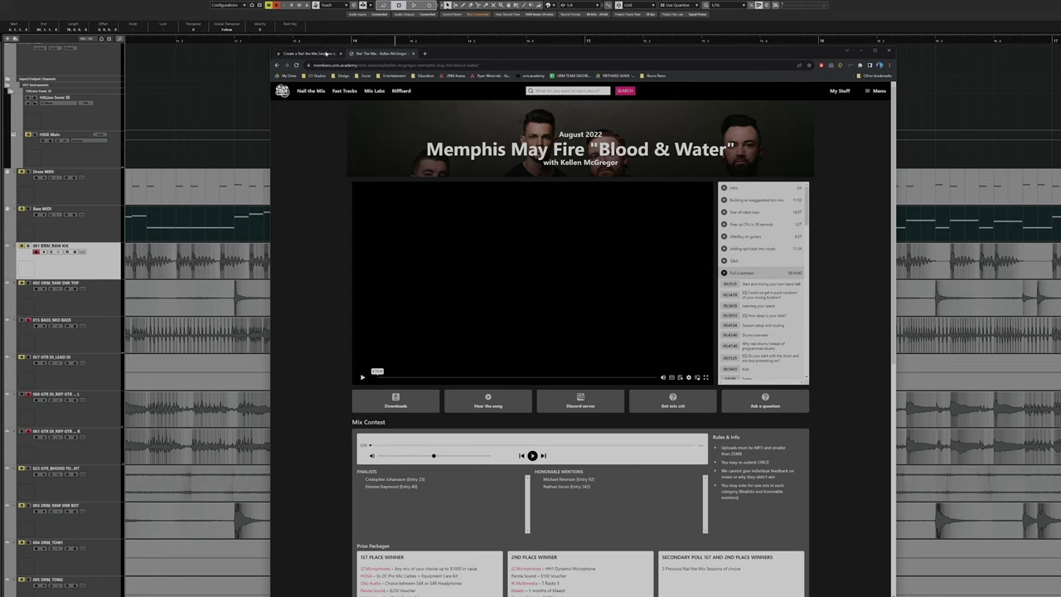
pyautogui.click(325, 53)
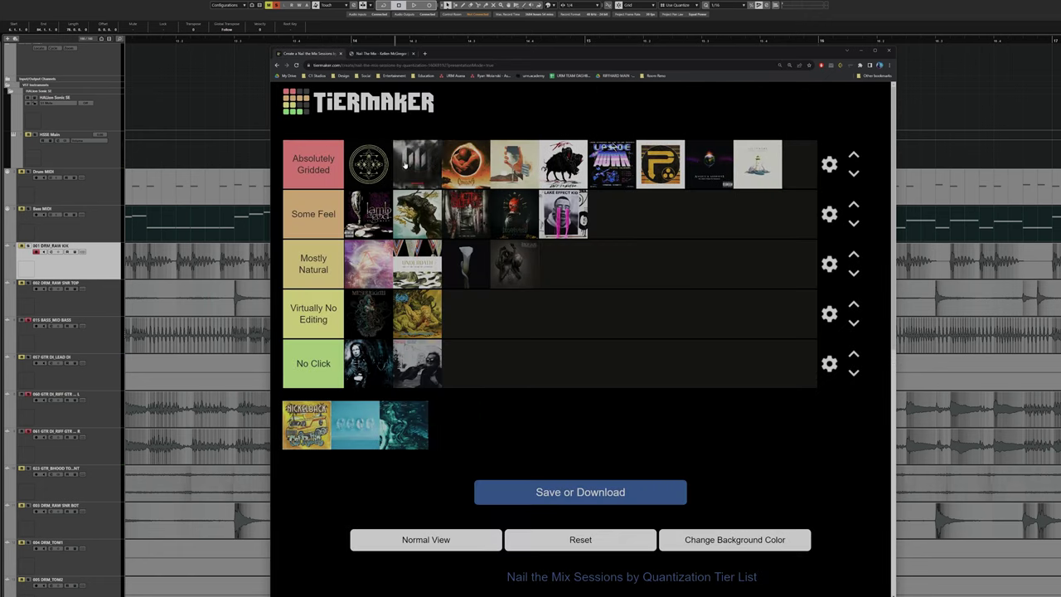
# Open the 2023 05 - Nickelback project from its folder in the Nail The Mix directory in Cubase.
pyautogui.click(61, 6)
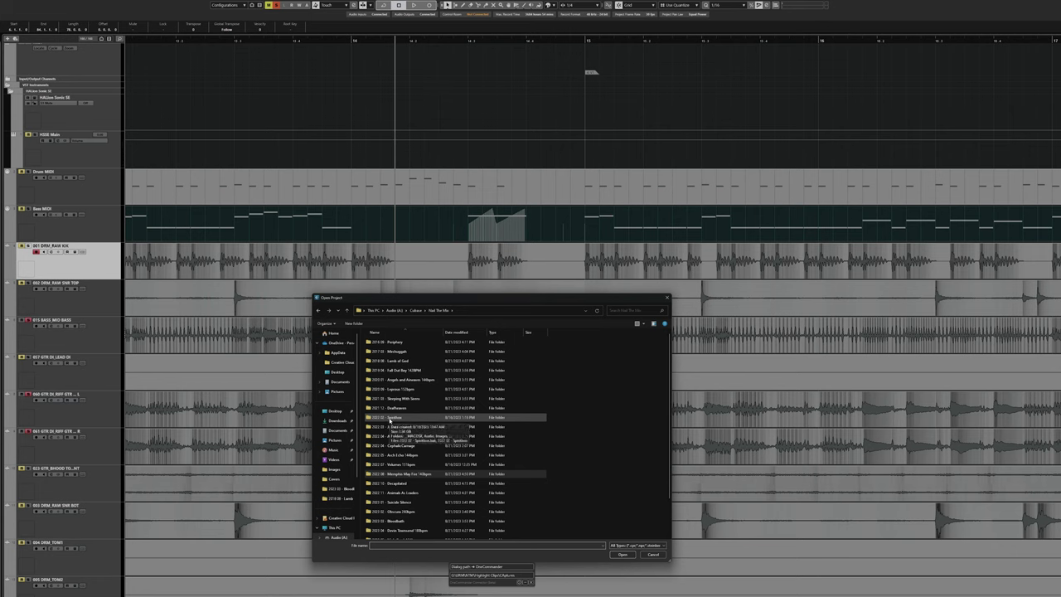
pyautogui.scroll(-2, 413, 431)
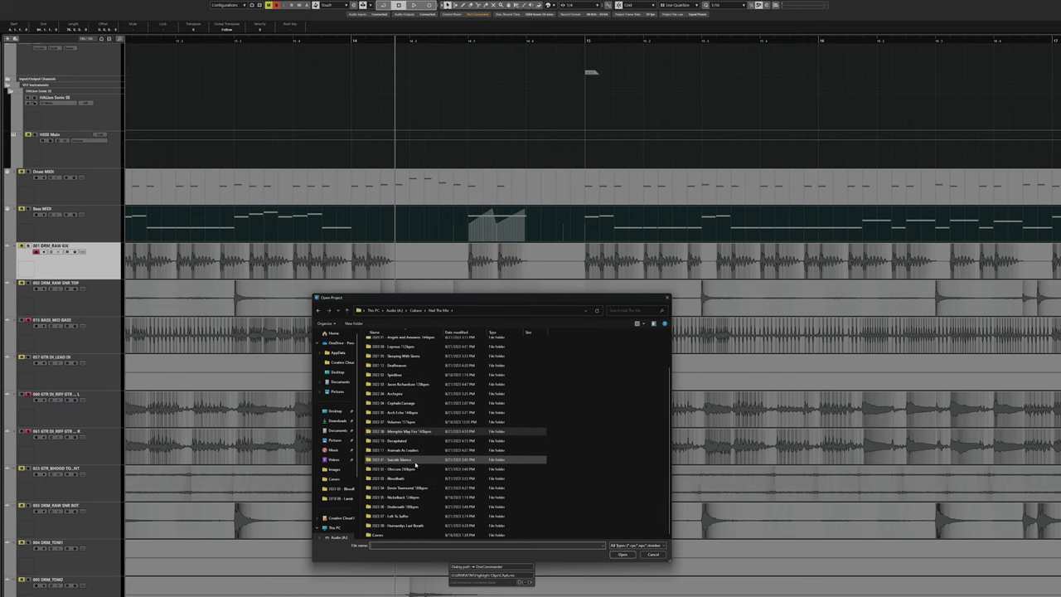
pyautogui.doubleClick(410, 498)
pyautogui.click(397, 390)
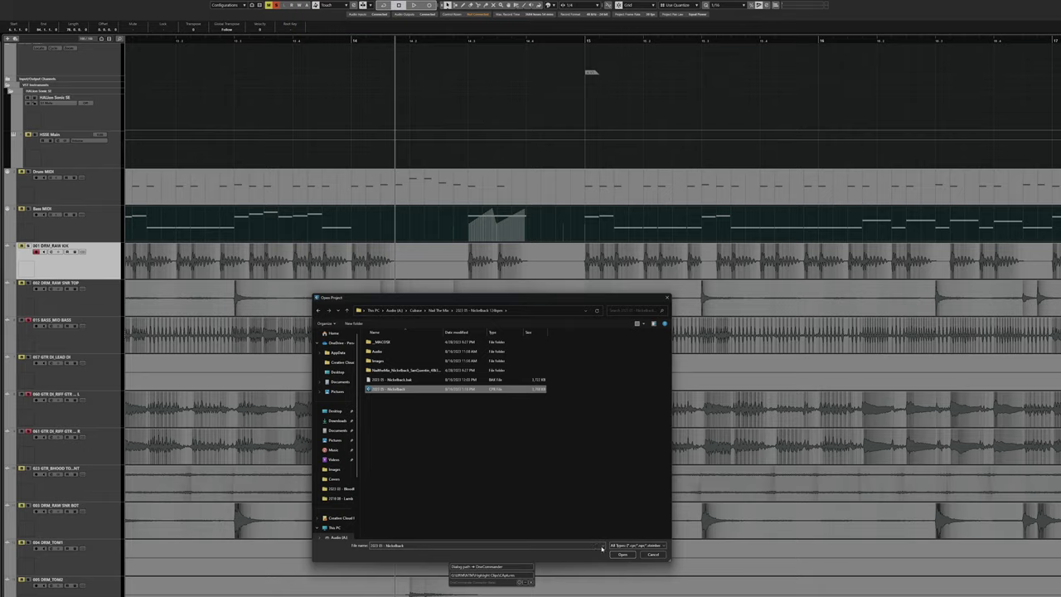
pyautogui.click(613, 554)
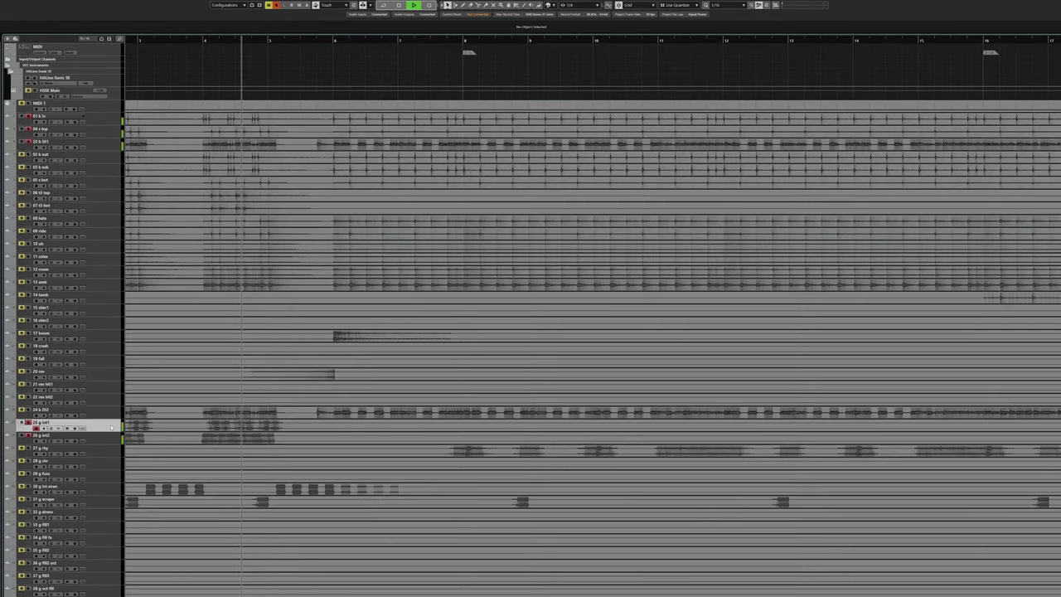
# Move the g int1 and g int2 guitar tracks directly beneath the b DI1 bass track.
pyautogui.moveTo(111, 428); pyautogui.dragTo(94, 170)
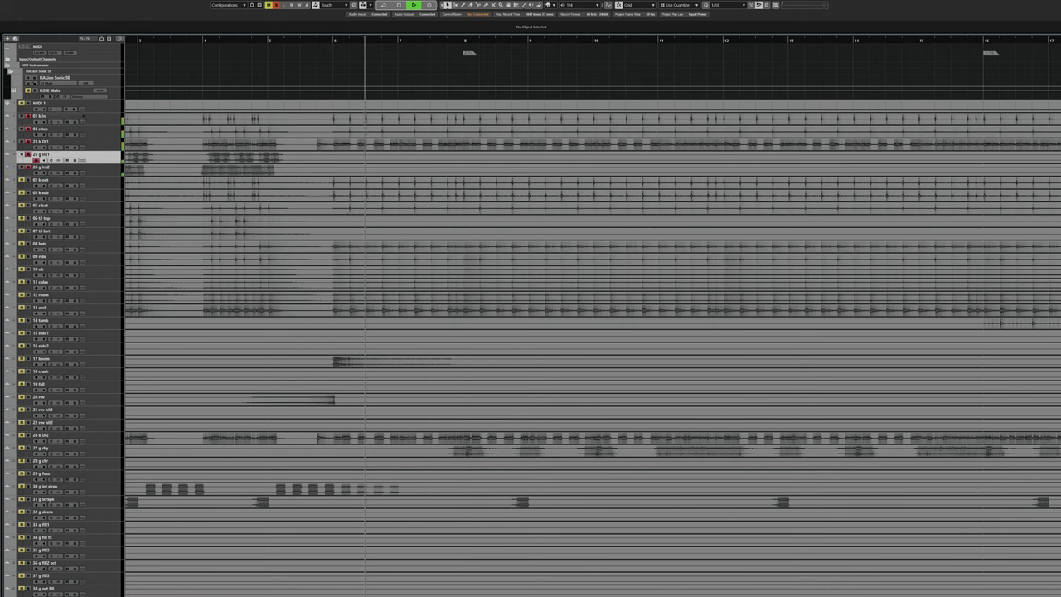
pyautogui.click(106, 167)
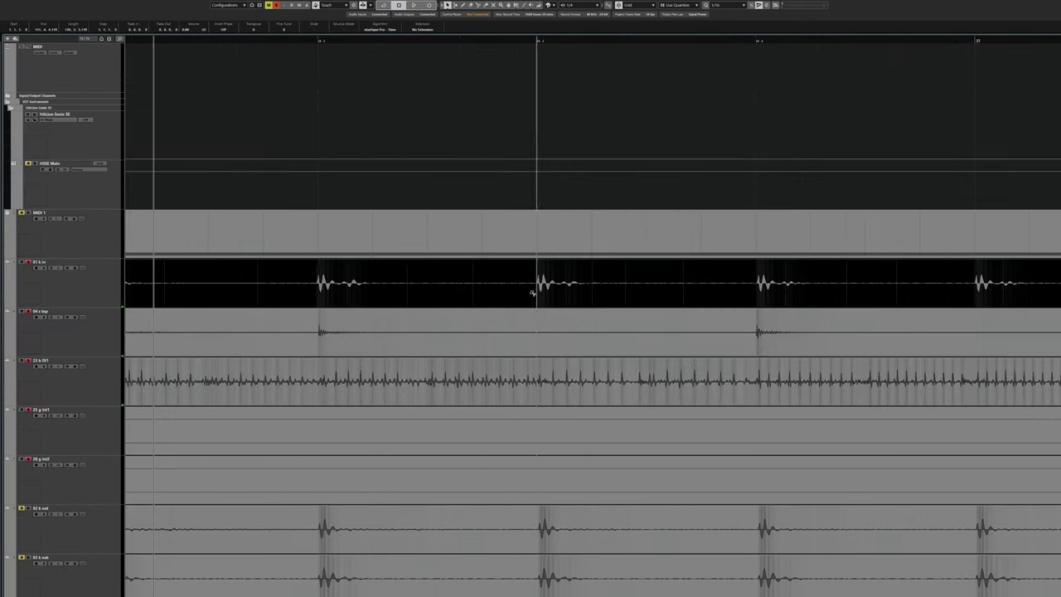
# Inspect the kick hits from around bar 28, and play the kick, snare and bass DI around bar 33 to compare their timing.
pyautogui.hscroll(11, 561, 285)
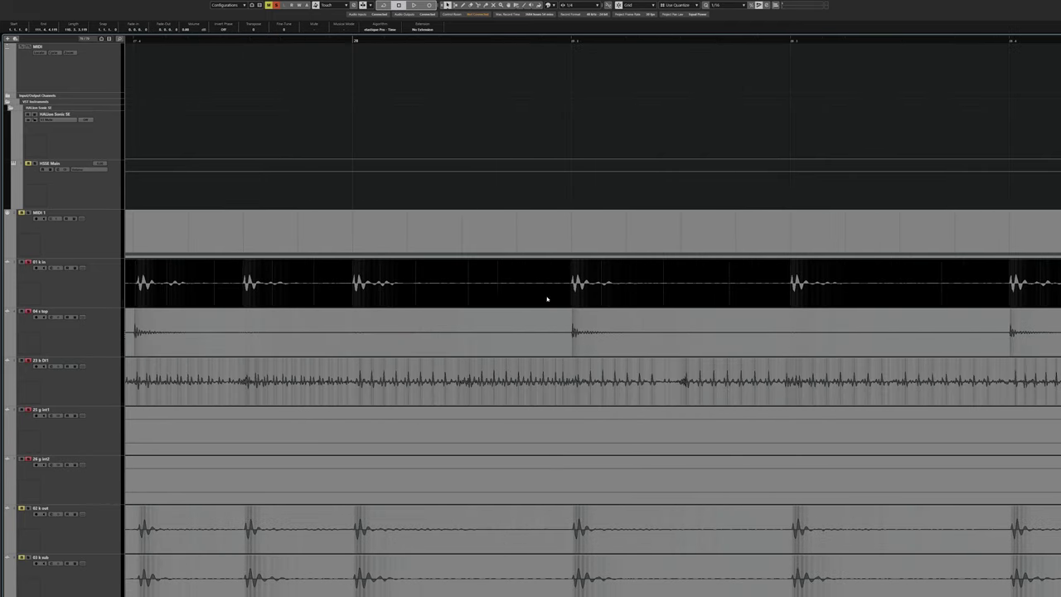
pyautogui.click(624, 387)
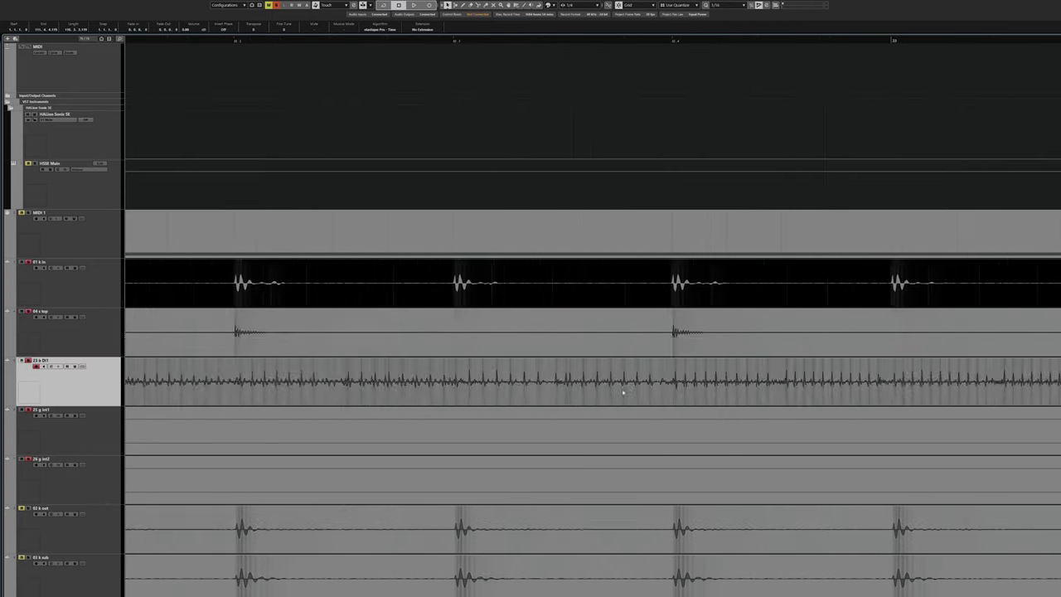
pyautogui.press('space')
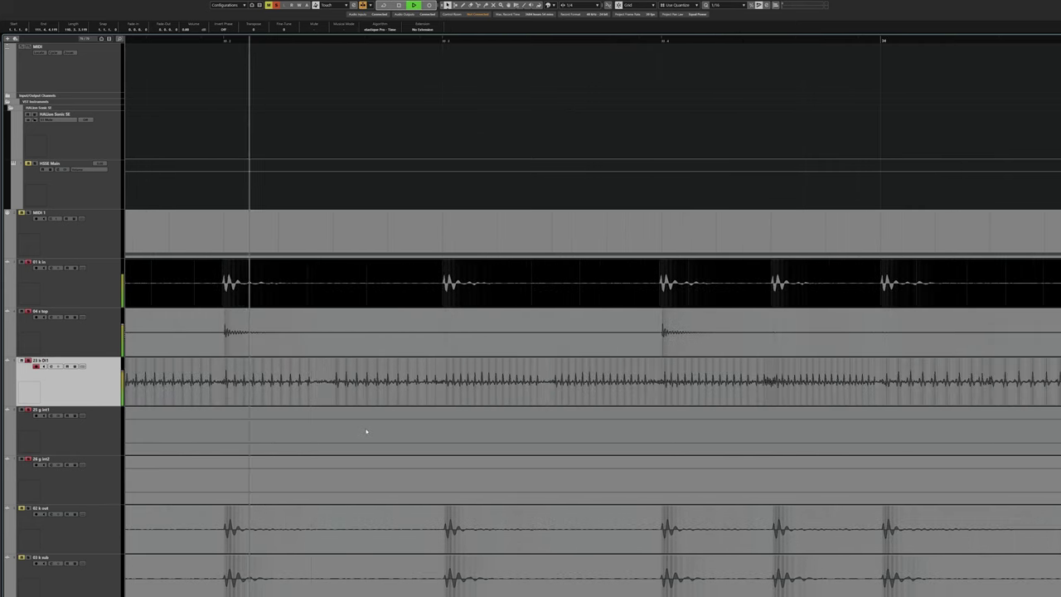
pyautogui.press('space')
pyautogui.keyDown('alt'); pyautogui.keyDown('shift'); pyautogui.click(256, 381); pyautogui.keyUp('shift'); pyautogui.keyUp('alt')
pyautogui.press('space')
pyautogui.press('space')
# Examine the bass DI transients against the kick and the grid from bar 34 to around bar 38.
pyautogui.hscroll(3, 484, 399)
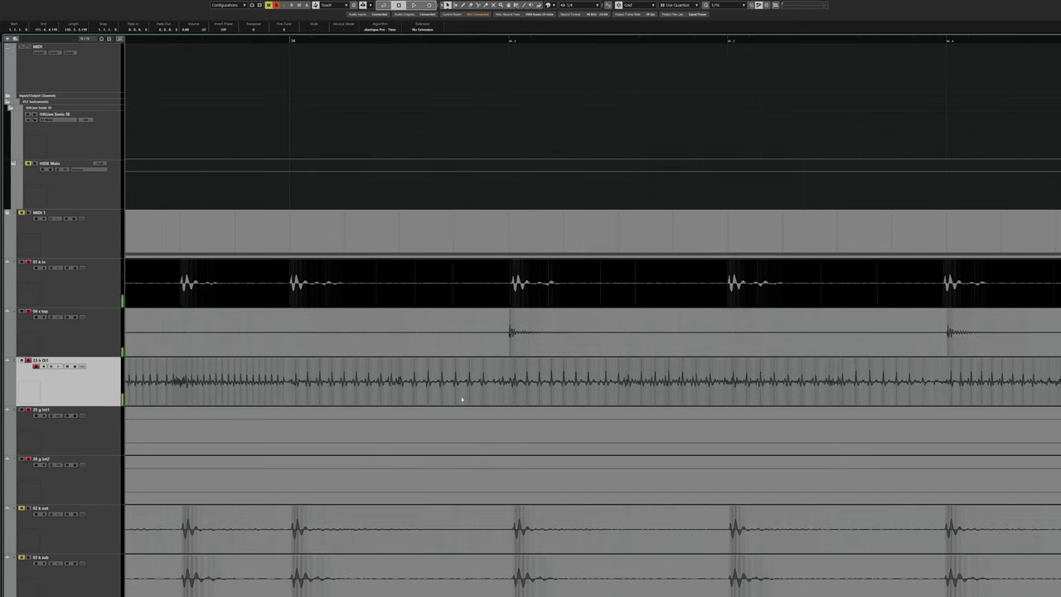
pyautogui.hscroll(1, 524, 382)
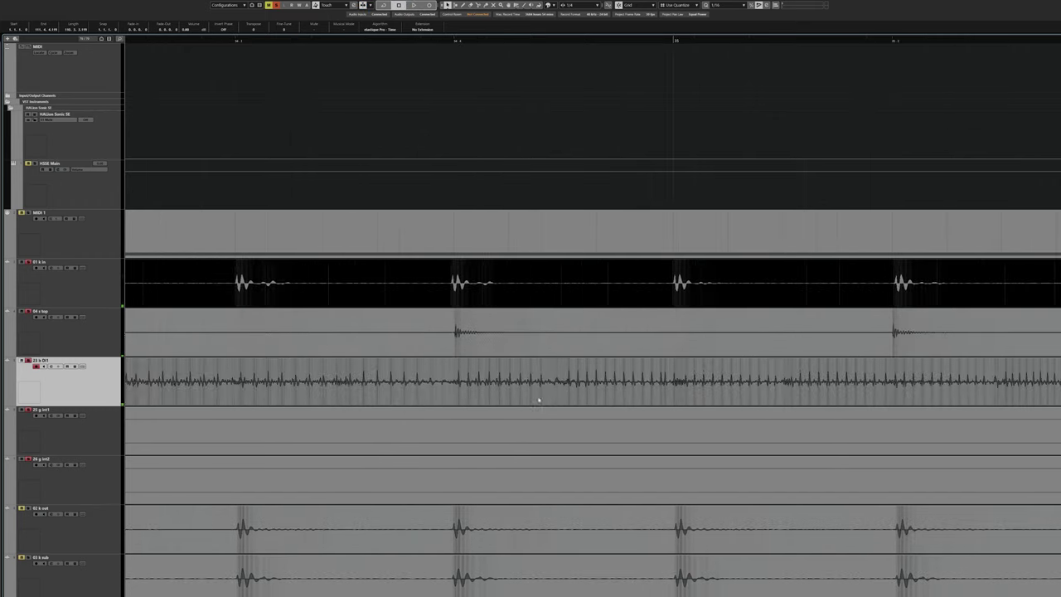
pyautogui.hscroll(1, 474, 398)
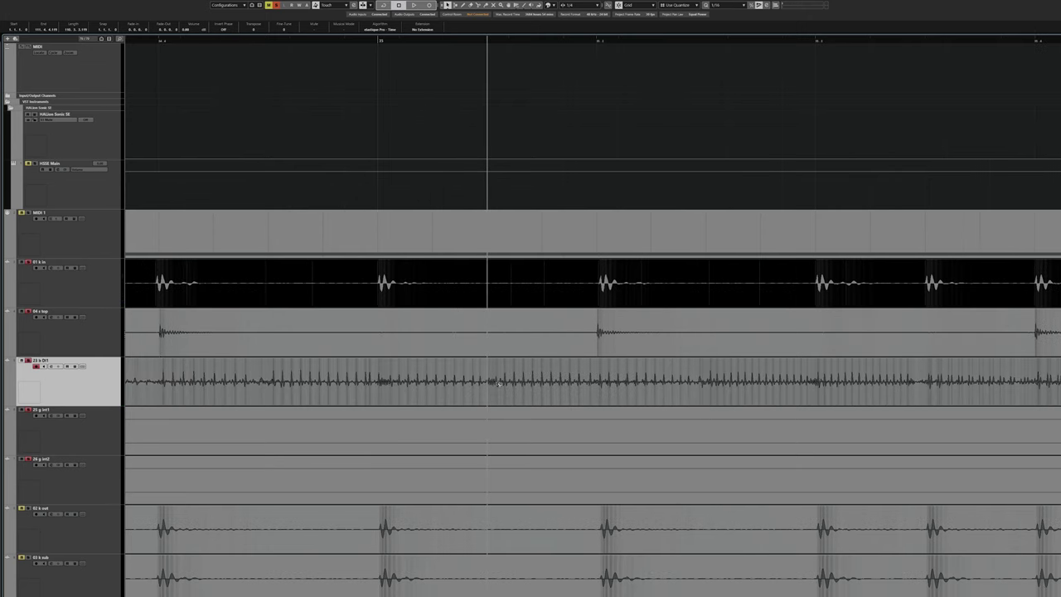
pyautogui.hscroll(3, 539, 398)
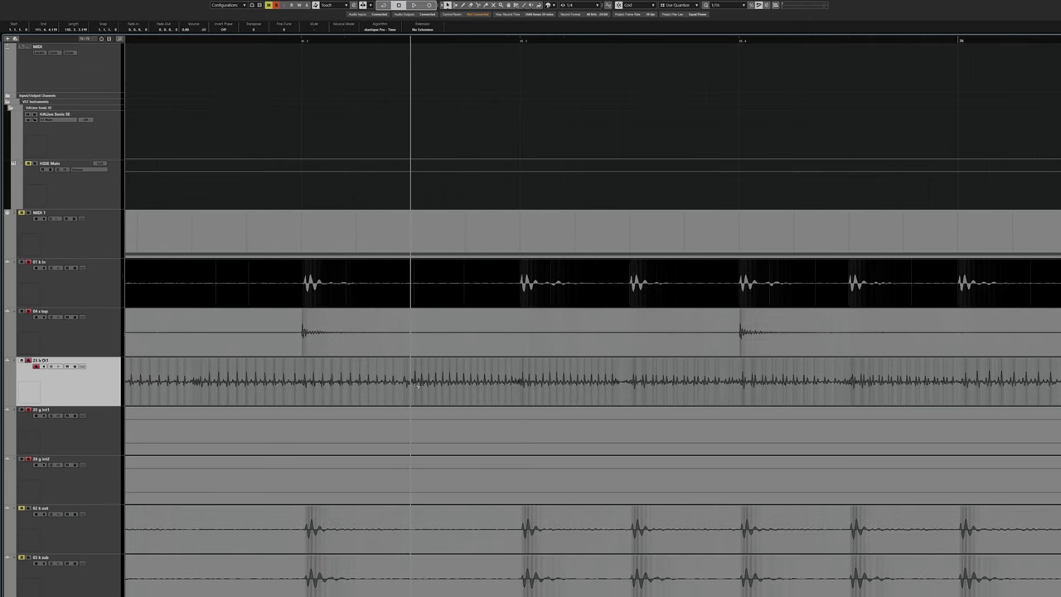
pyautogui.hscroll(4, 634, 389)
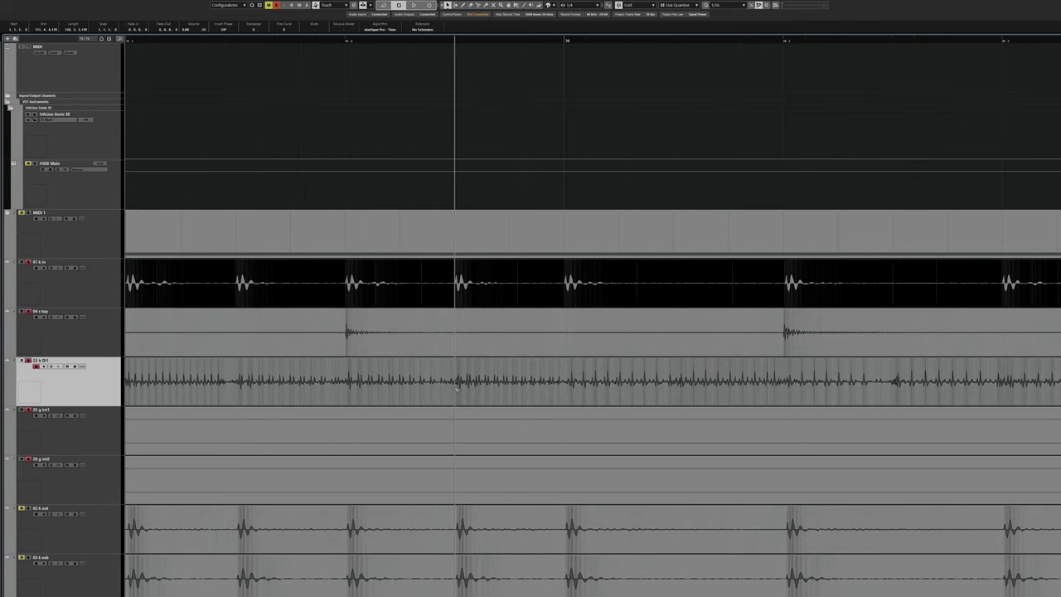
pyautogui.hscroll(3, 589, 388)
# Place the g rhy and g chr guitars beneath the bass DI and inspect where g rhy enters just before bar 42.
pyautogui.scroll(-3, 497, 406)
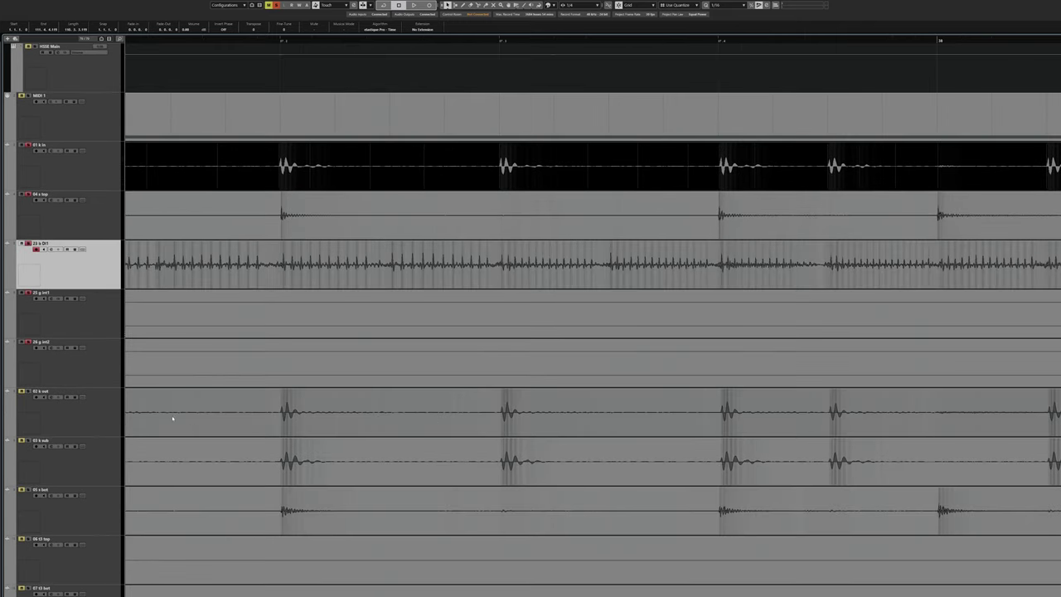
pyautogui.scroll(3, 278, 369)
pyautogui.press('g')
pyautogui.hscroll(4, 358, 407)
pyautogui.press('g')
pyautogui.hscroll(3, 501, 438)
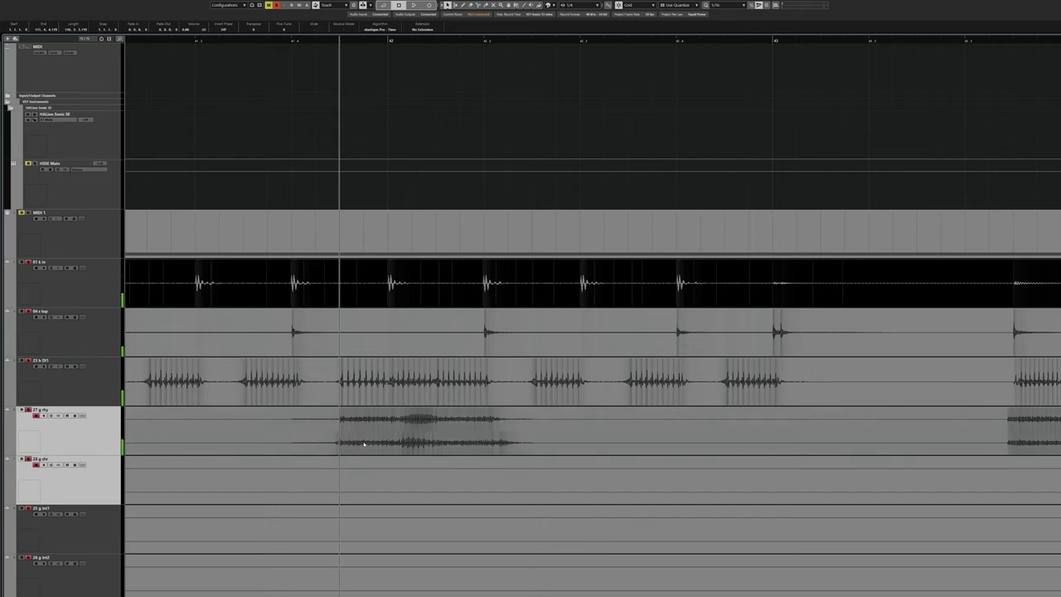
pyautogui.click(351, 428)
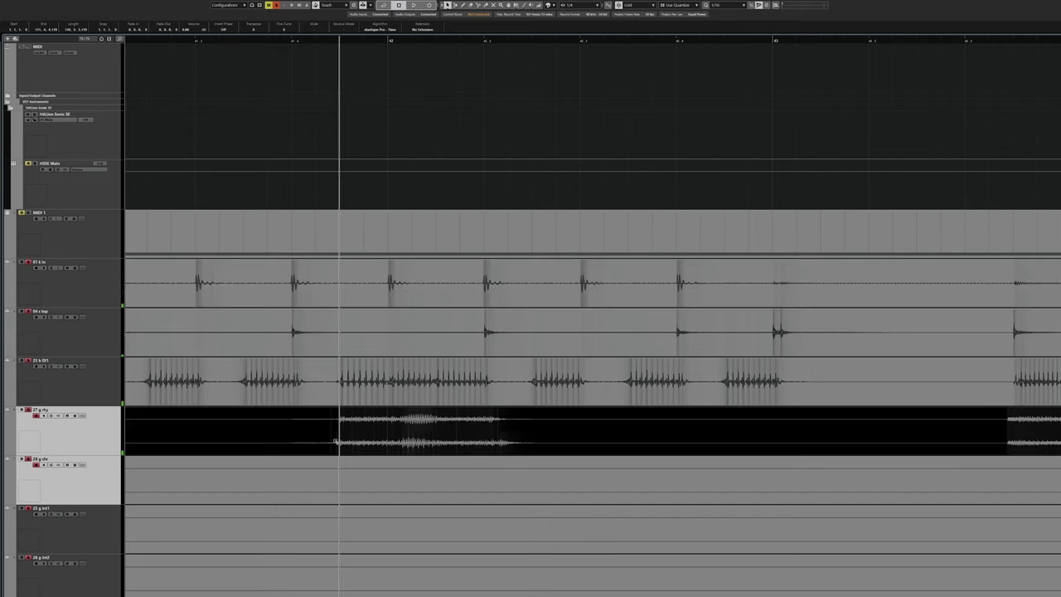
pyautogui.press('h')
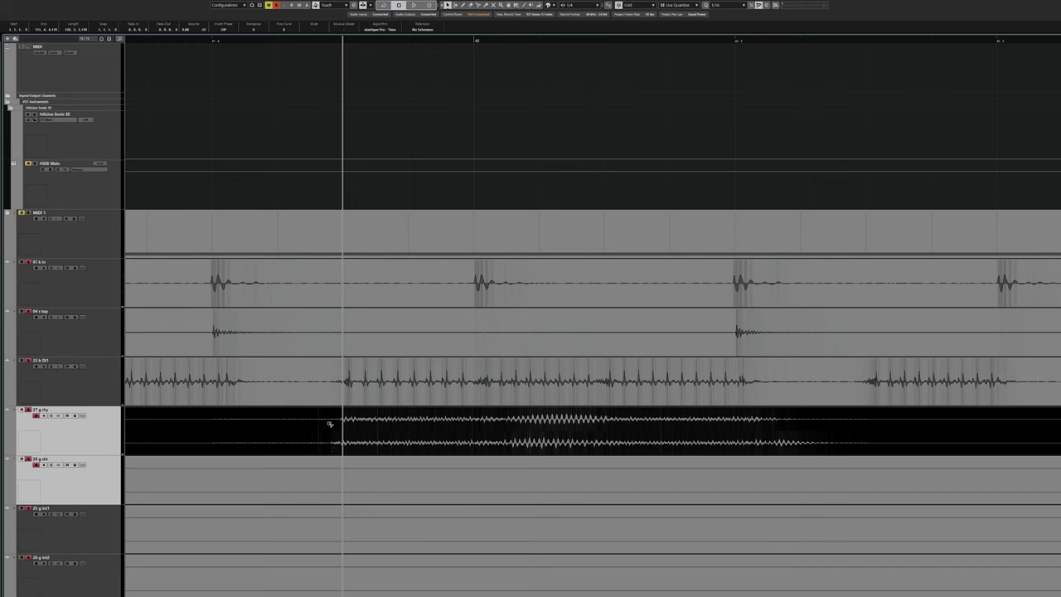
# Inspect the g rhy guitar entries against the kick, snare and bass DI from bar 43 to bar 52.
pyautogui.hscroll(3, 365, 439)
pyautogui.press('g')
pyautogui.hscroll(8, 581, 450)
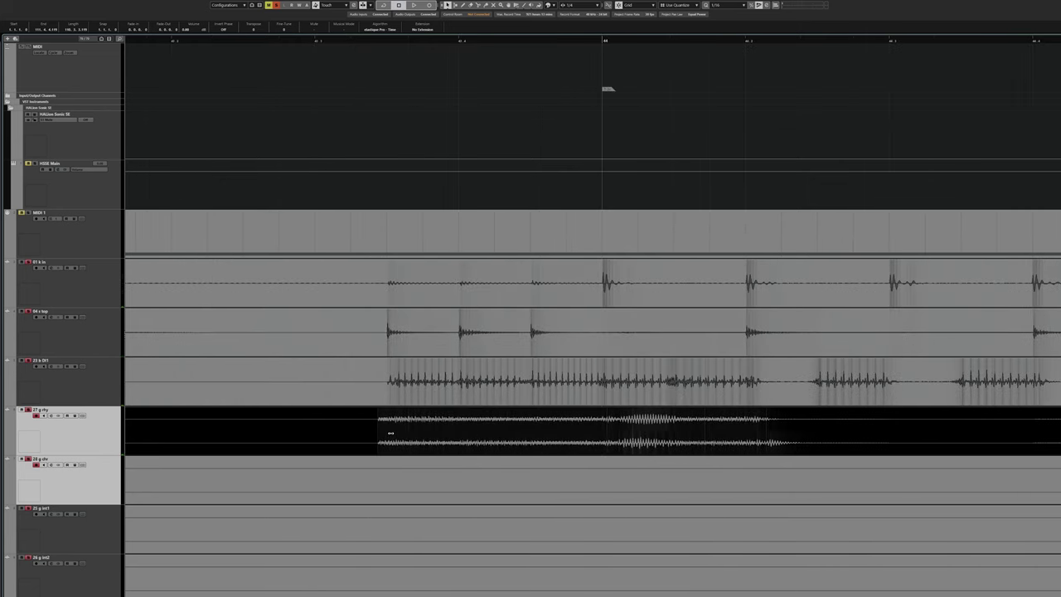
pyautogui.scroll(-1, 390, 432)
pyautogui.hscroll(10, 449, 440)
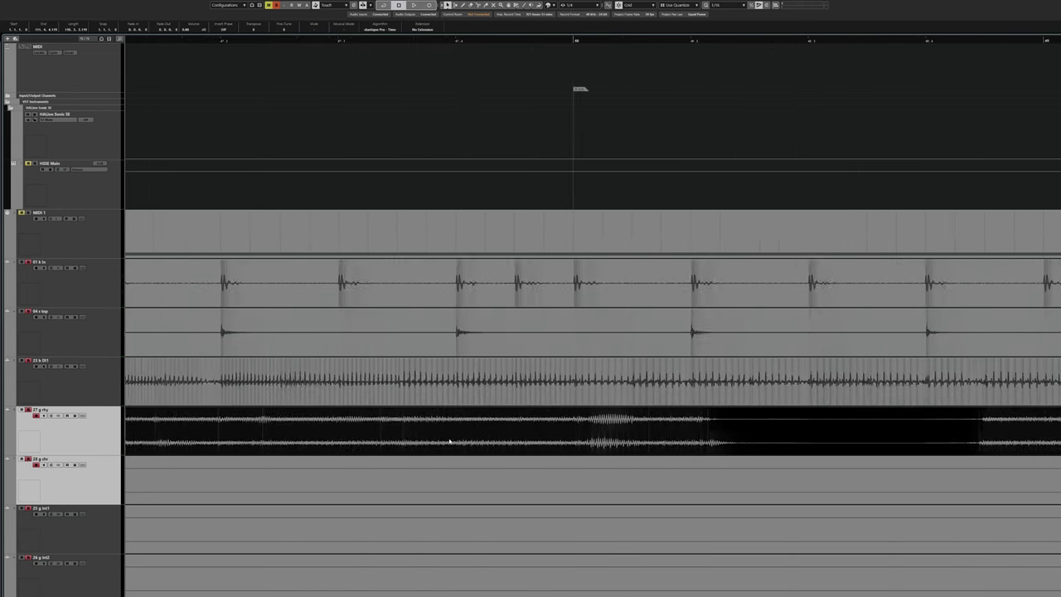
pyautogui.hscroll(10, 451, 442)
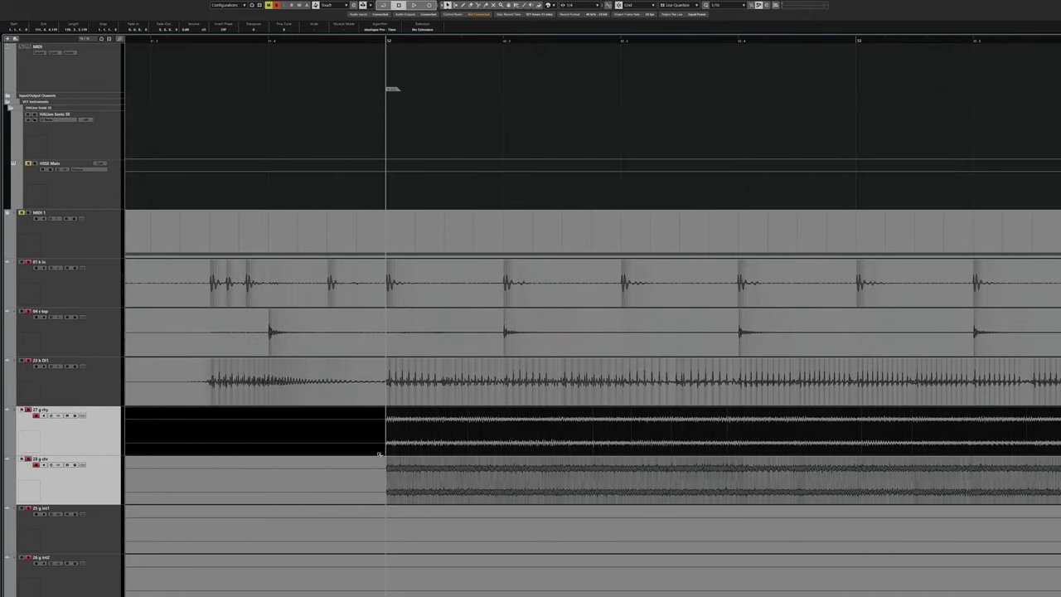
# Play from just before bar 52 into the section with both rhythm and chorus guitars, and stop around bar 53.
pyautogui.click(337, 42)
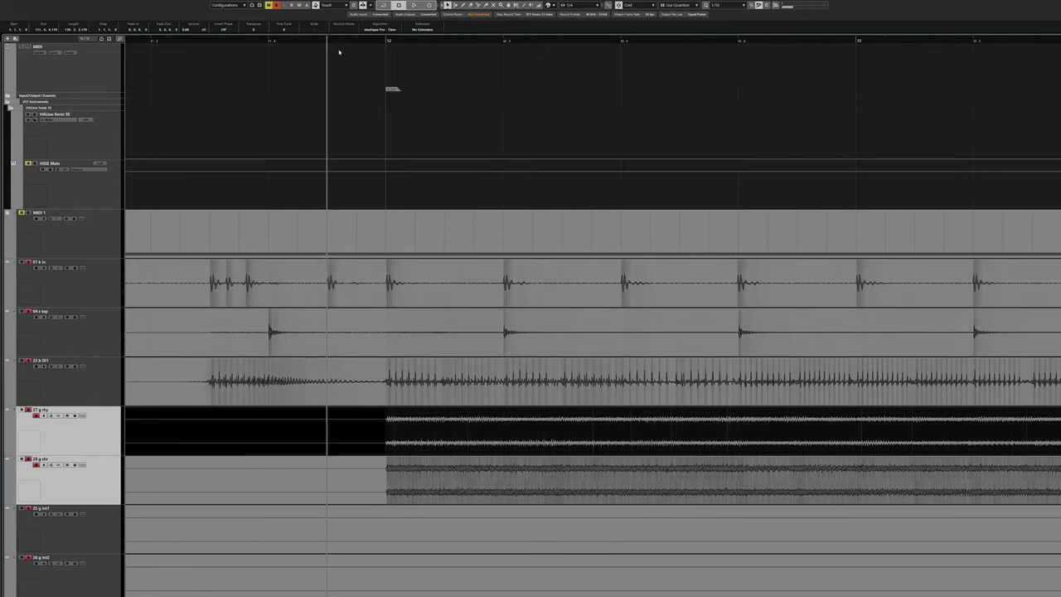
pyautogui.hscroll(2, 439, 405)
pyautogui.press('space')
pyautogui.hscroll(4, 439, 404)
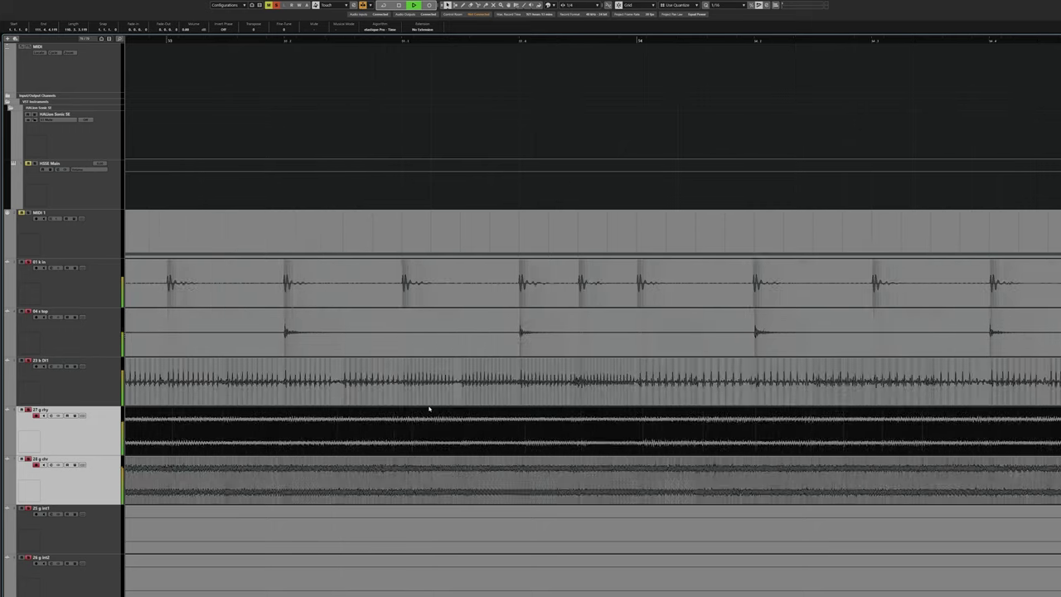
pyautogui.hscroll(2, 437, 403)
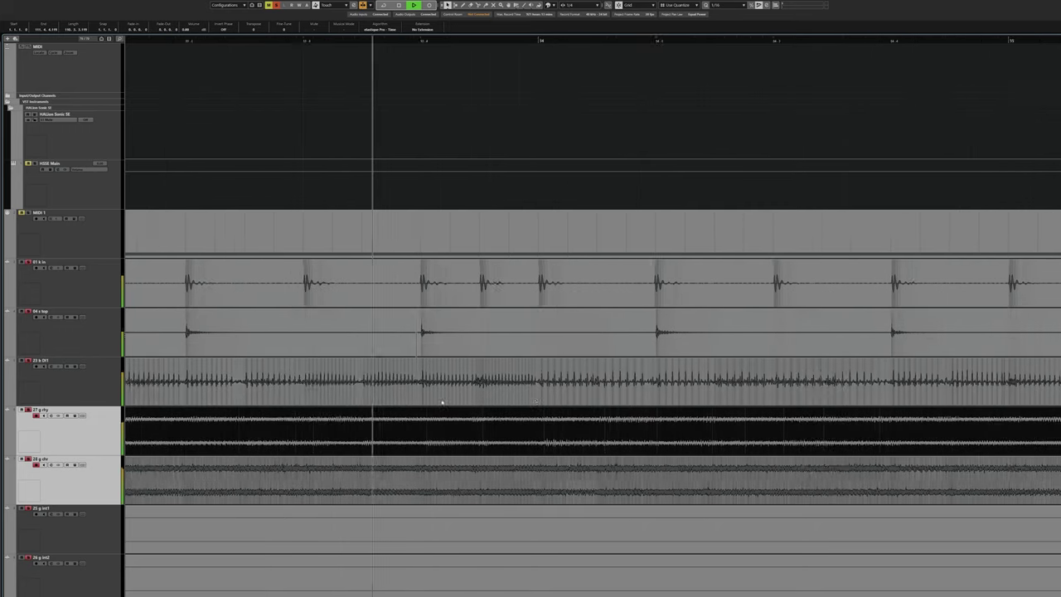
pyautogui.press('space')
# Play the stops leading into bar 60 and examine the g rhy and g chr cutoffs against the bass and kick.
pyautogui.hscroll(7, 459, 415)
pyautogui.hscroll(10, 452, 416)
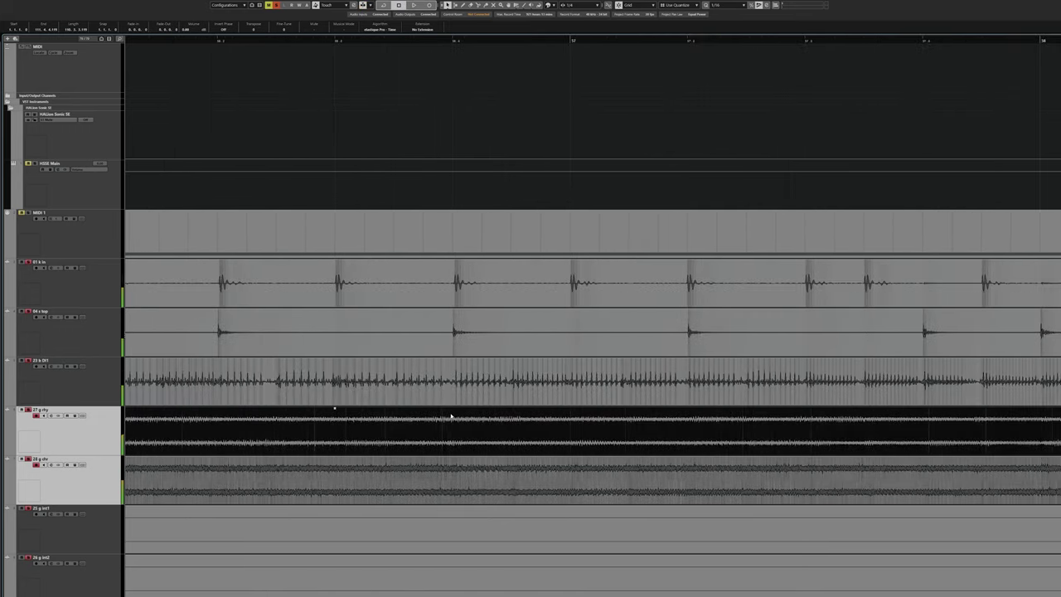
pyautogui.press('space')
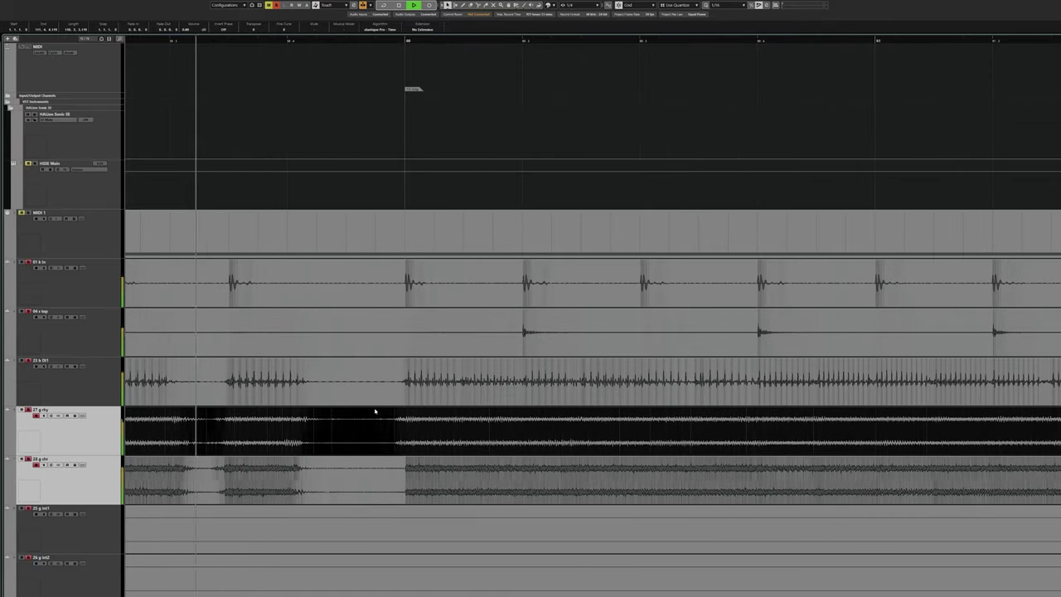
pyautogui.hscroll(-5, 337, 421)
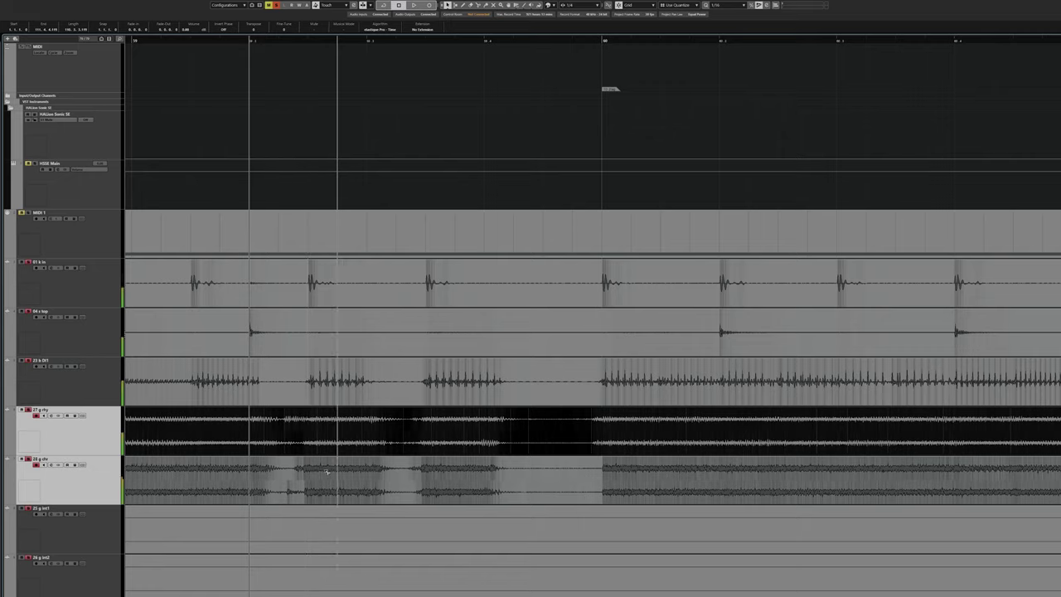
# Examine the g rhy and g chr guitars against the kick, snare and bass DI from bar 60 to bar 78.
pyautogui.hscroll(11, 524, 482)
pyautogui.hscroll(3, 628, 483)
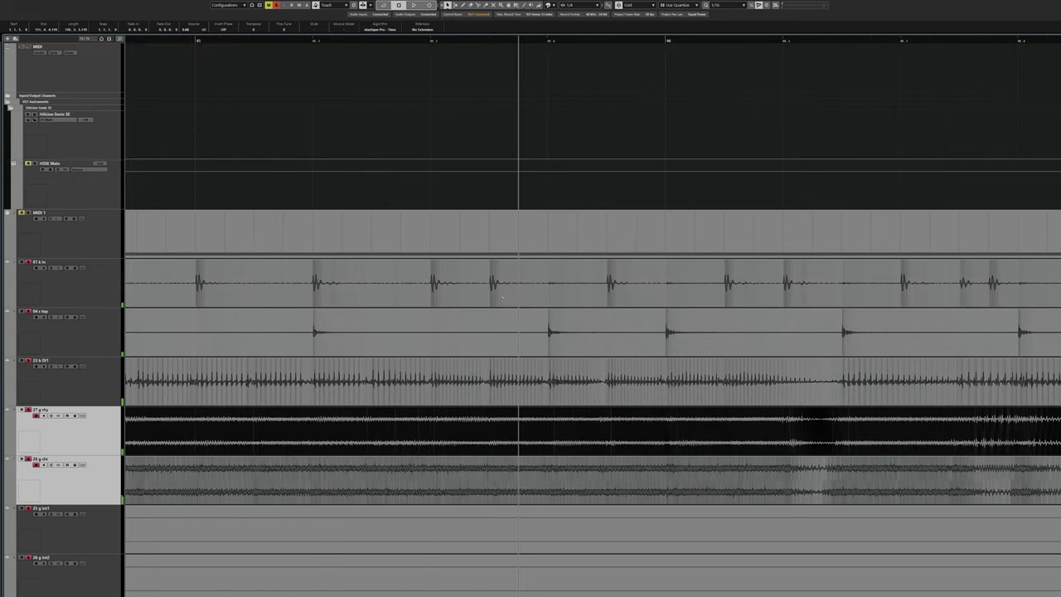
pyautogui.scroll(-4, 664, 362)
pyautogui.hscroll(8, 663, 407)
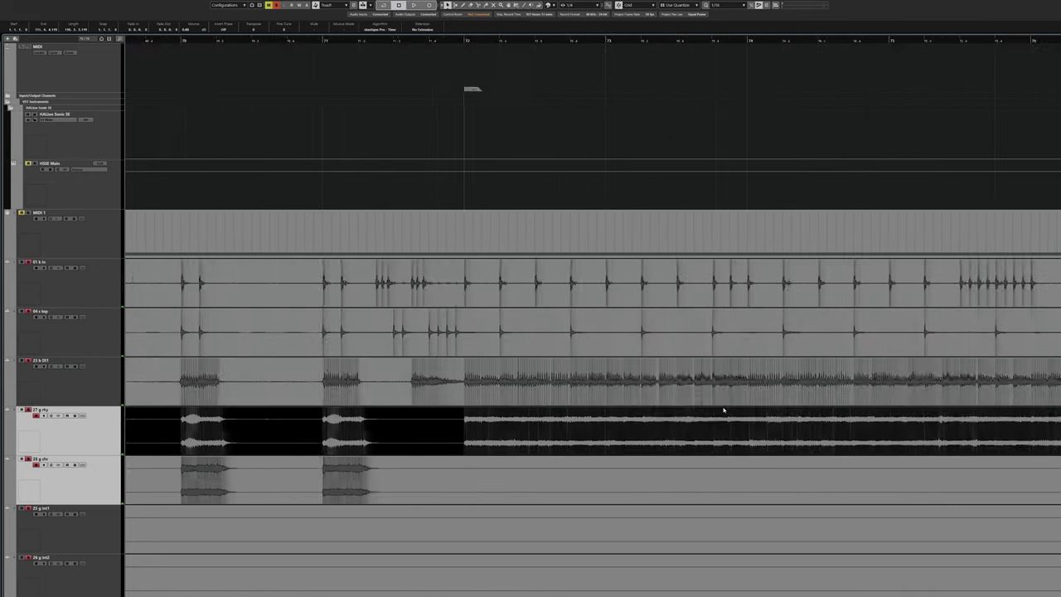
pyautogui.scroll(3, 514, 286)
pyautogui.press('space')
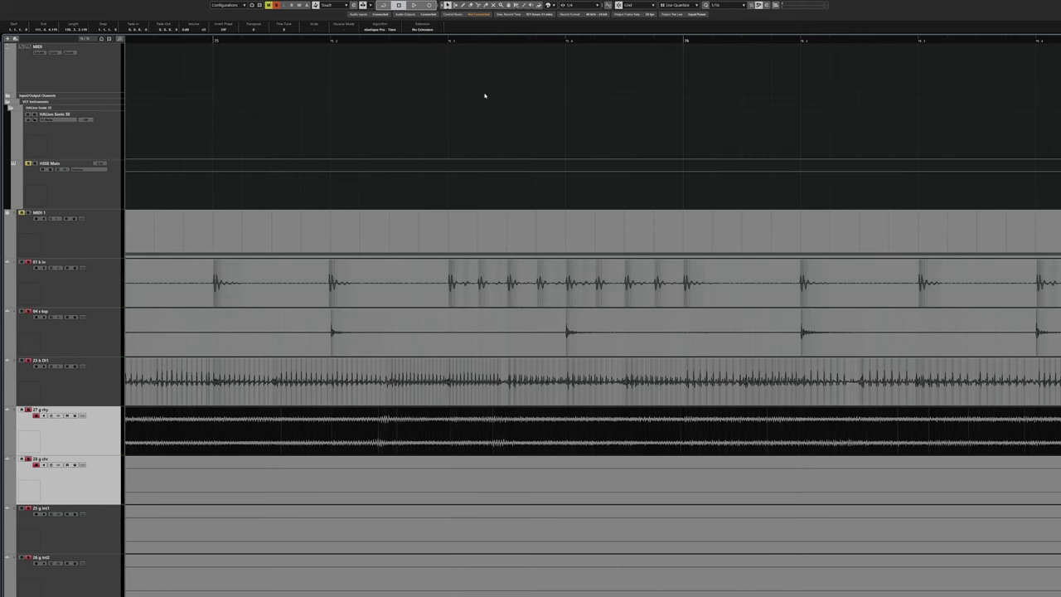
pyautogui.press('space')
pyautogui.press('space')
pyautogui.hscroll(4, 865, 339)
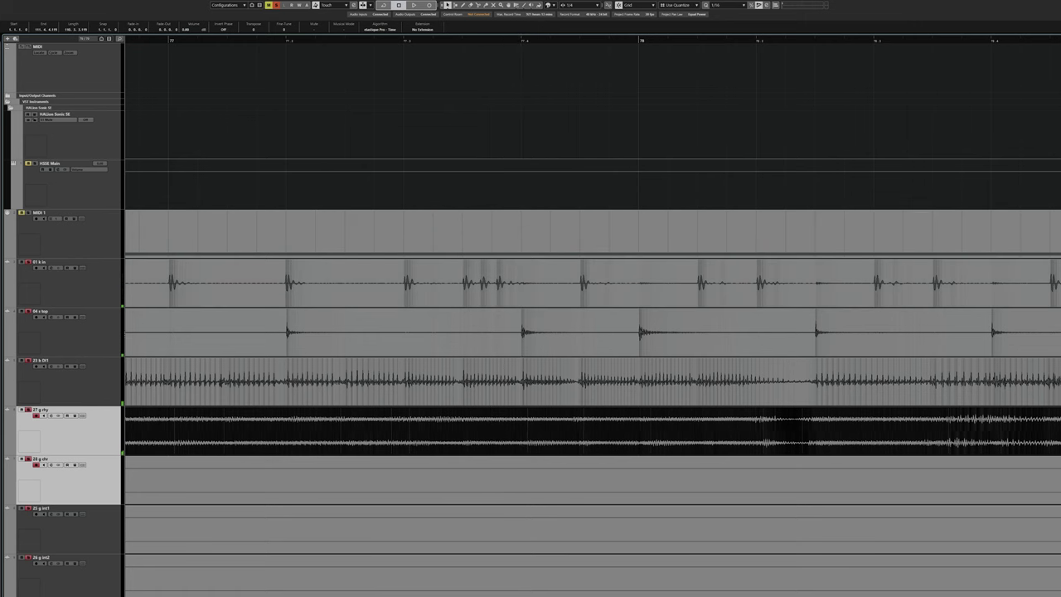
pyautogui.moveTo(420, 168)
pyautogui.mouseDown()
pyautogui.moveTo(483, 180)
pyautogui.moveTo(390, 174)
pyautogui.moveTo(410, 168)
pyautogui.mouseUp()
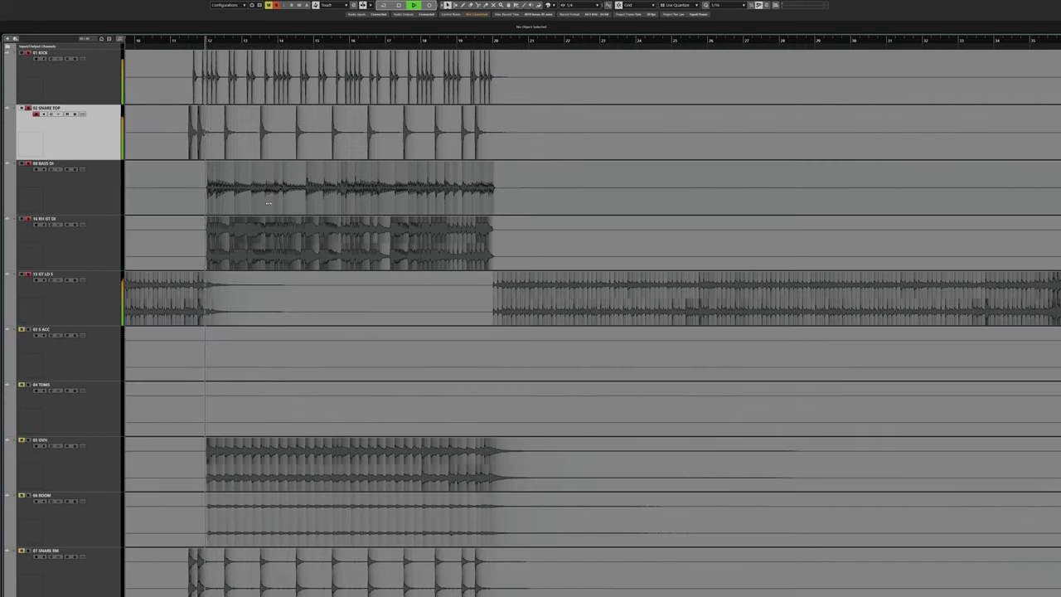
# Select the kick event and place the cursor on the kick hit just before the fourth beat of bar 13.
pyautogui.press('h')
pyautogui.press('h')
pyautogui.press('h')
pyautogui.press('h')
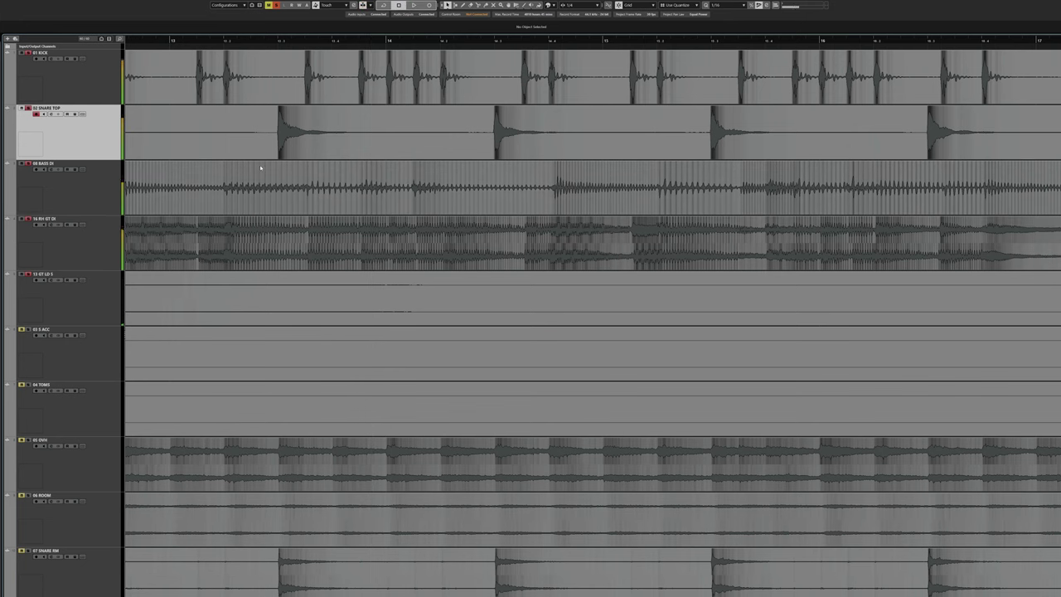
pyautogui.click(305, 41)
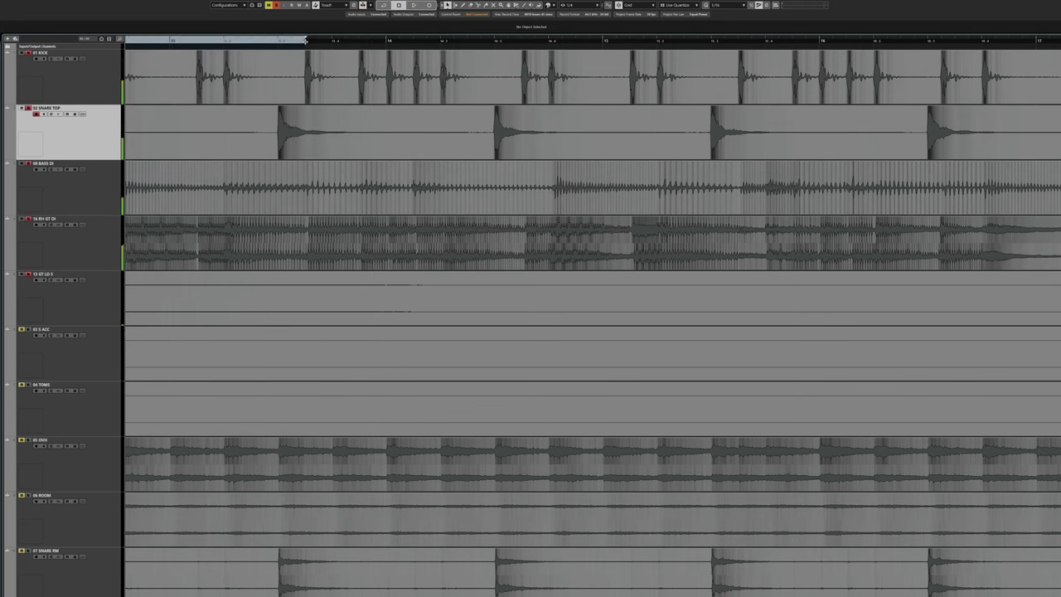
pyautogui.press('h')
pyautogui.press('h')
pyautogui.press('h')
pyautogui.press('h')
pyautogui.press('h')
pyautogui.press('h')
pyautogui.click(349, 84)
pyautogui.press('g')
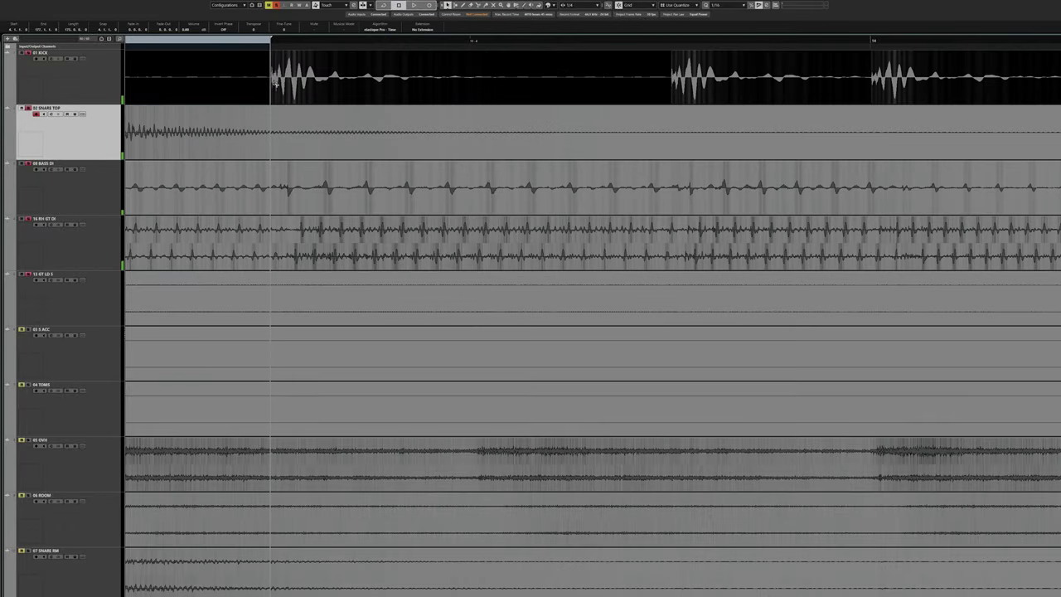
# Step through the following kick transients to beat 2 of bar 14 and compare them with the snare and DI tracks.
pyautogui.hotkey('alt', 'n')
pyautogui.hotkey('alt', 'n')
pyautogui.hotkey('alt', 'n')
pyautogui.hotkey('alt', 'n')
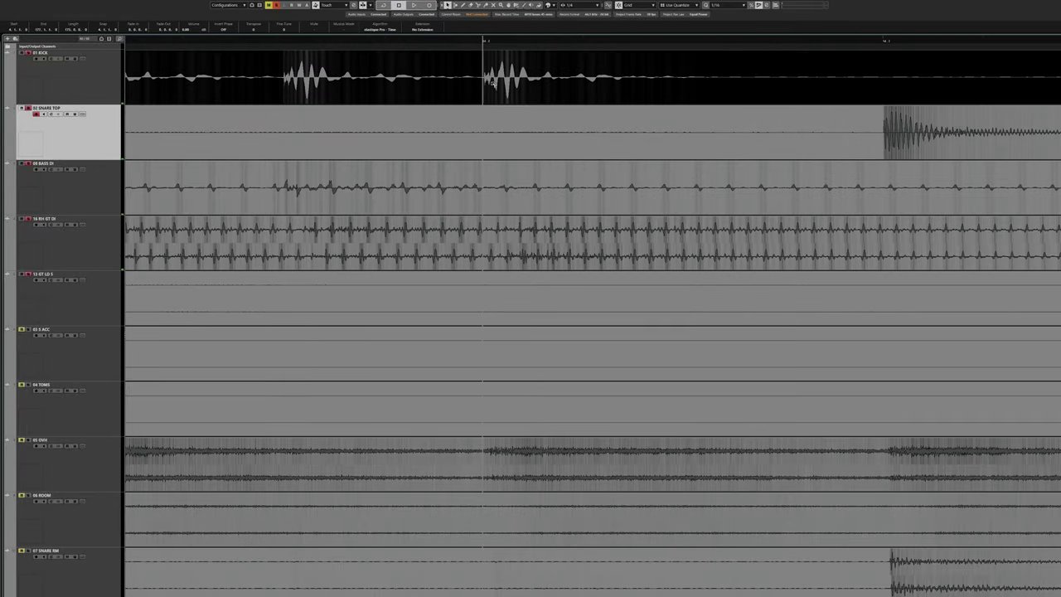
pyautogui.scroll(-3, 596, 137)
pyautogui.scroll(-5, 481, 331)
pyautogui.scroll(5, 480, 329)
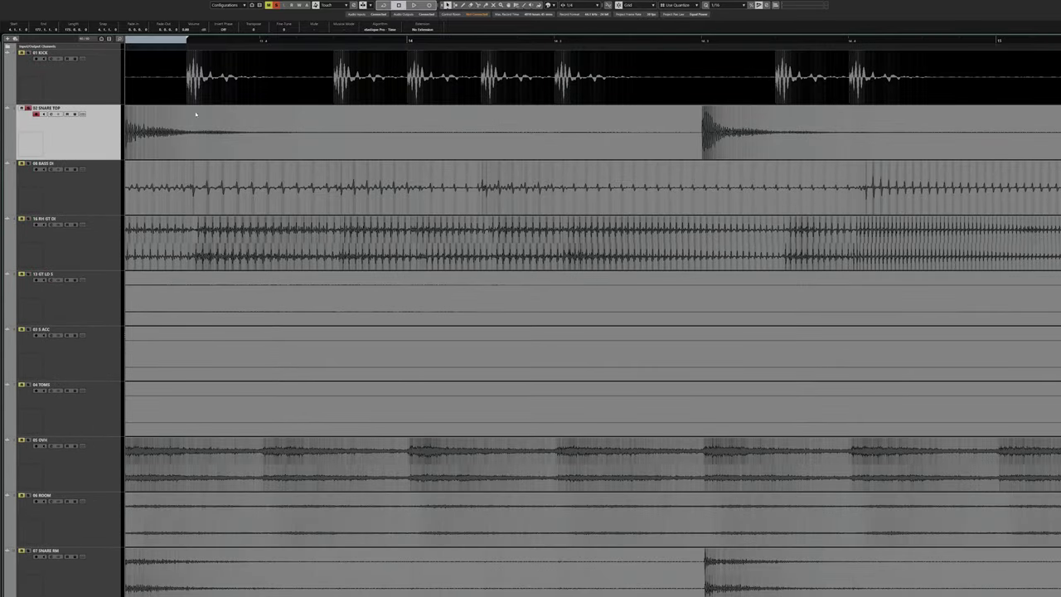
# Play the soloed snare top track around bars 12 and 13 and stop playback.
pyautogui.hscroll(-5, 369, 125)
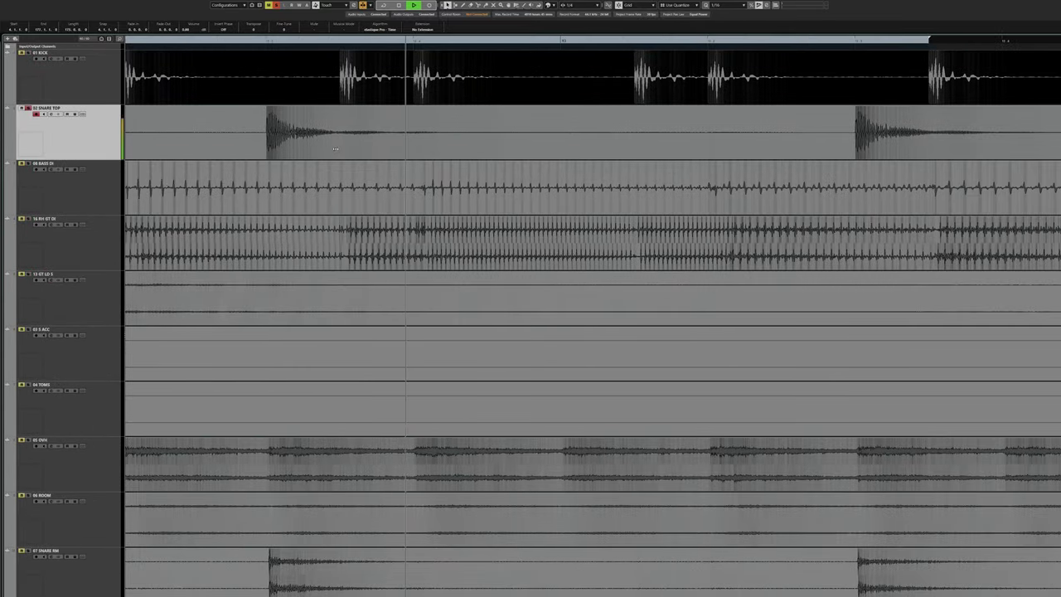
pyautogui.scroll(-8, 334, 148)
pyautogui.scroll(-3, 315, 302)
pyautogui.press('space')
pyautogui.scroll(-5, 315, 302)
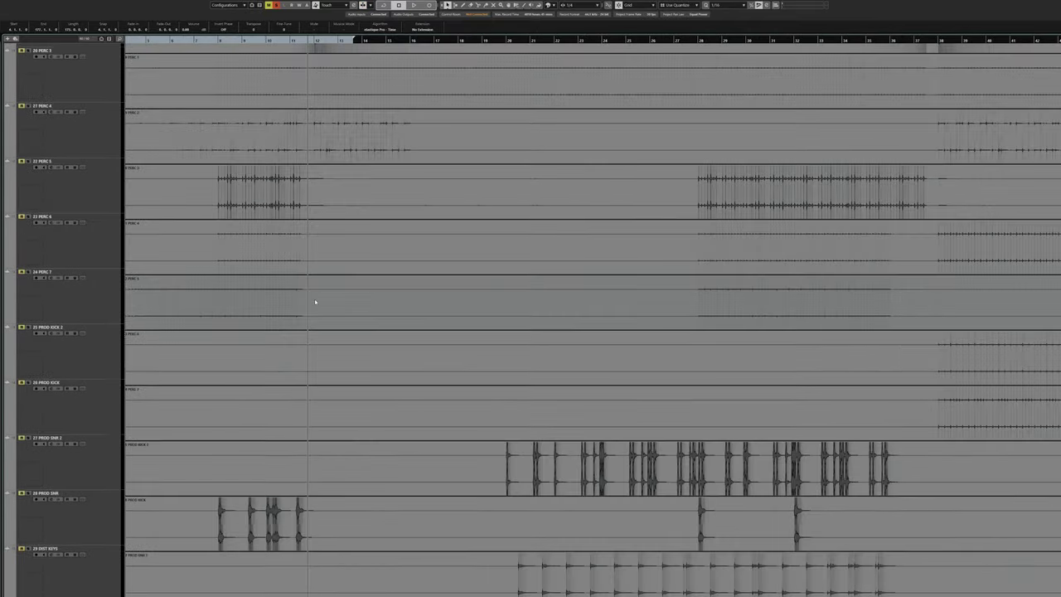
# Look through the percussion and production tracks and return to the kick and snare entry around bar 12.
pyautogui.scroll(-15, 315, 302)
pyautogui.scroll(10, 315, 308)
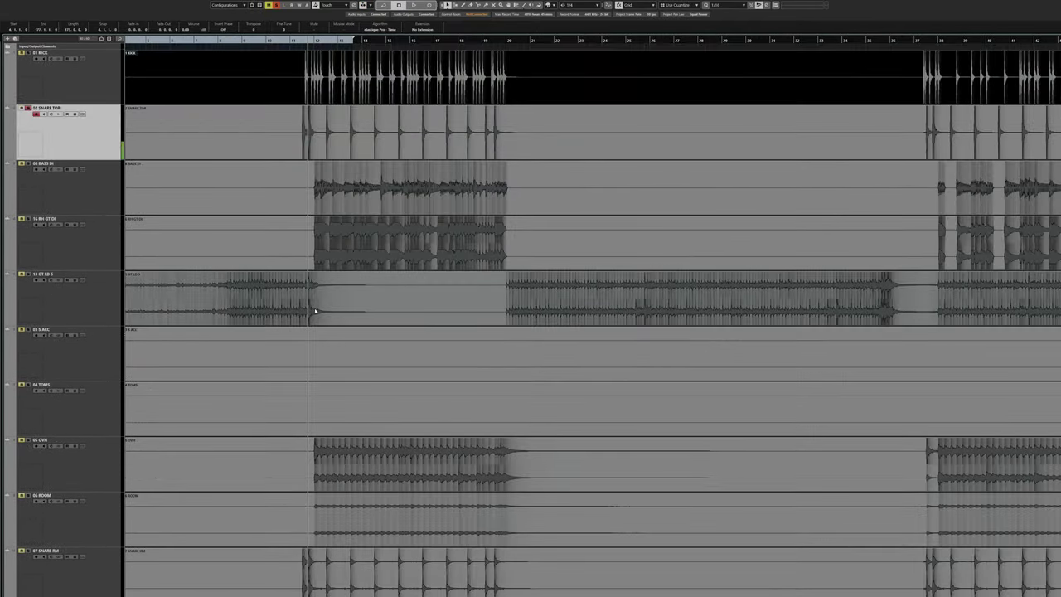
pyautogui.scroll(-5, 315, 308)
pyautogui.scroll(5, 315, 308)
pyautogui.scroll(6, 301, 72)
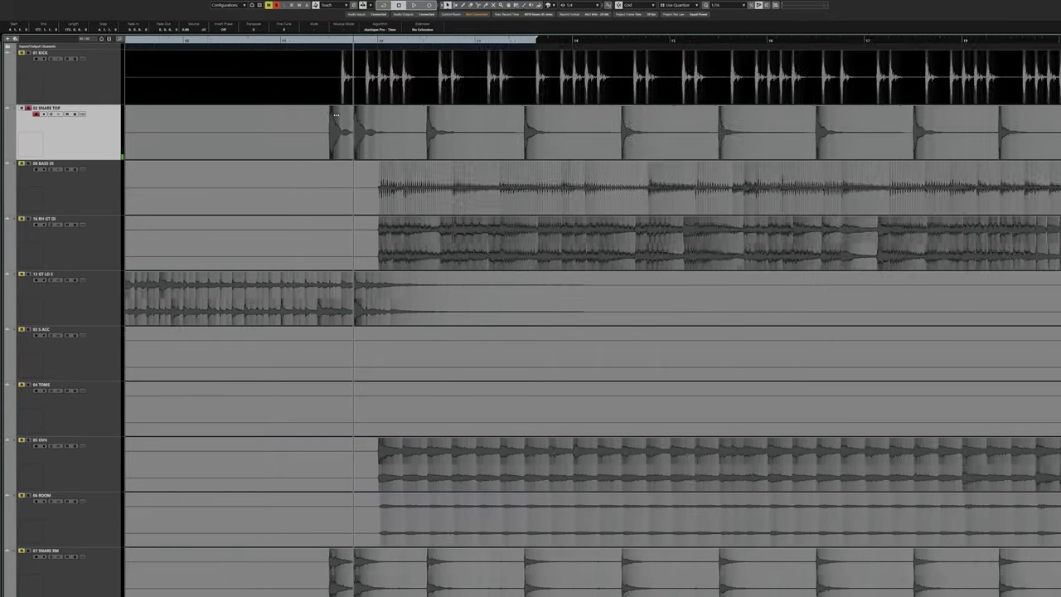
# Solo the kick along with the snare top and play them from just before bar 12 into the following bars.
pyautogui.click(28, 53)
pyautogui.press('space')
pyautogui.hscroll(3, 324, 158)
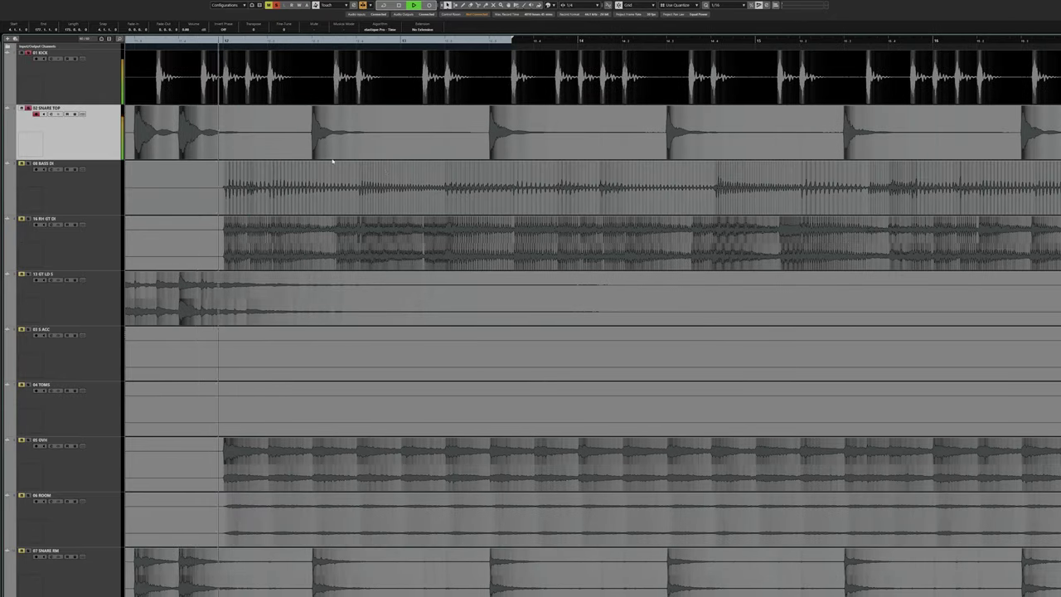
pyautogui.scroll(3, 315, 166)
pyautogui.hscroll(3, 315, 173)
pyautogui.scroll(3, 300, 172)
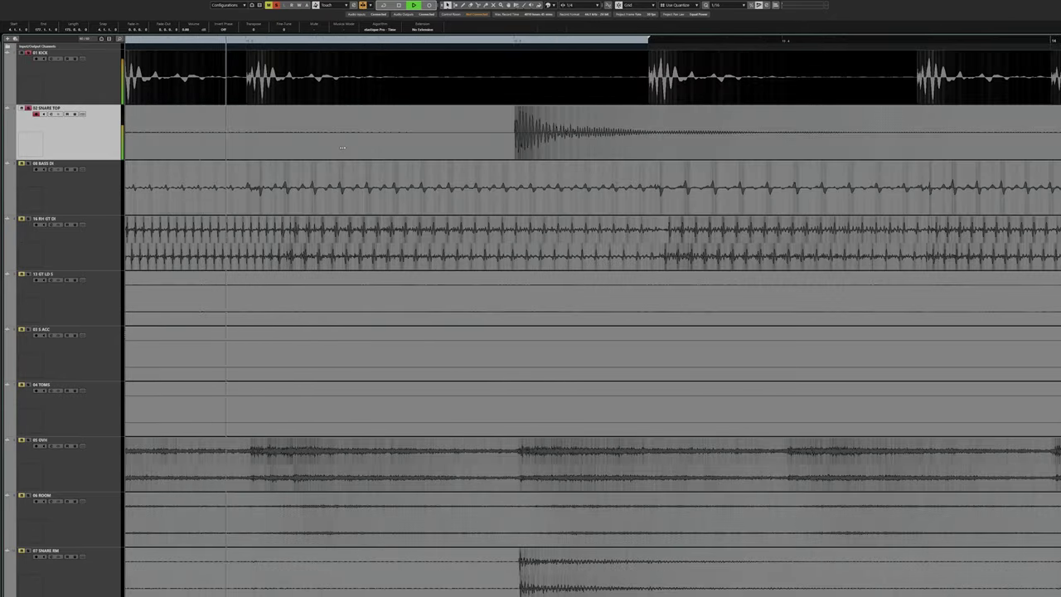
pyautogui.hscroll(3, 310, 172)
pyautogui.scroll(-4, 324, 174)
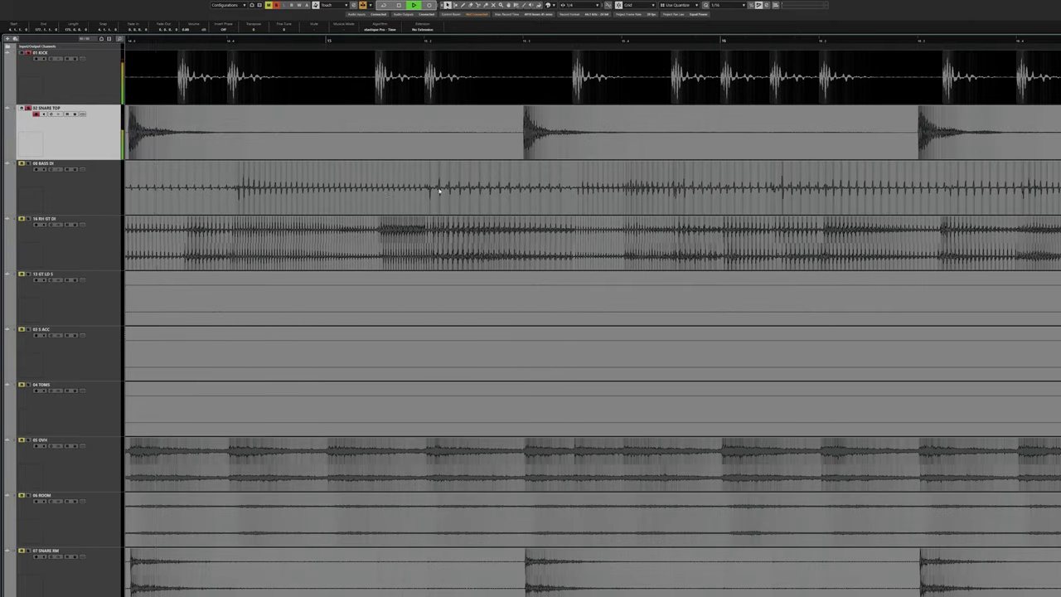
pyautogui.press('space')
# Add the bass DI to the solo and play it with the kick and snare from the last beat of bar 14.
pyautogui.click(28, 163)
pyautogui.keyDown('alt'); pyautogui.keyDown('shift'); pyautogui.click(235, 193); pyautogui.keyUp('shift'); pyautogui.keyUp('alt')
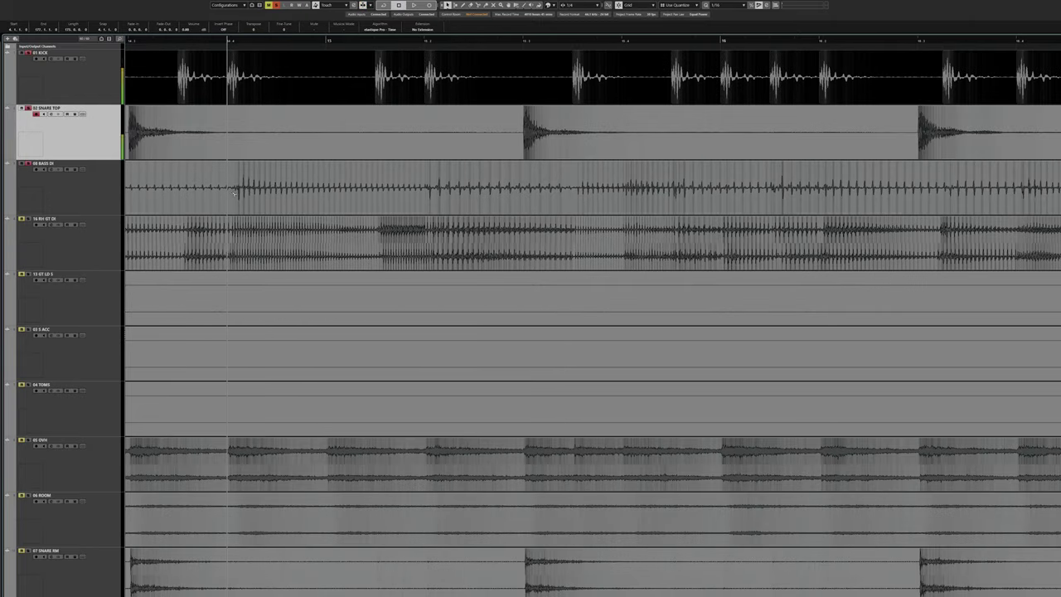
pyautogui.press('space')
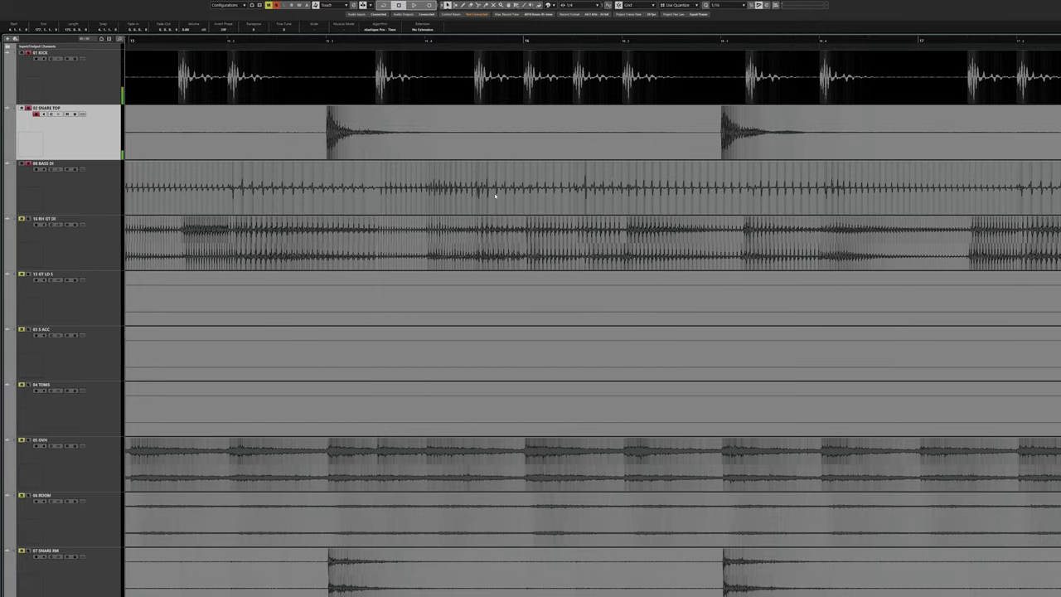
pyautogui.press('space')
# Solo the RH GT DI guitars as well and play the section into bar 17.
pyautogui.click(74, 251)
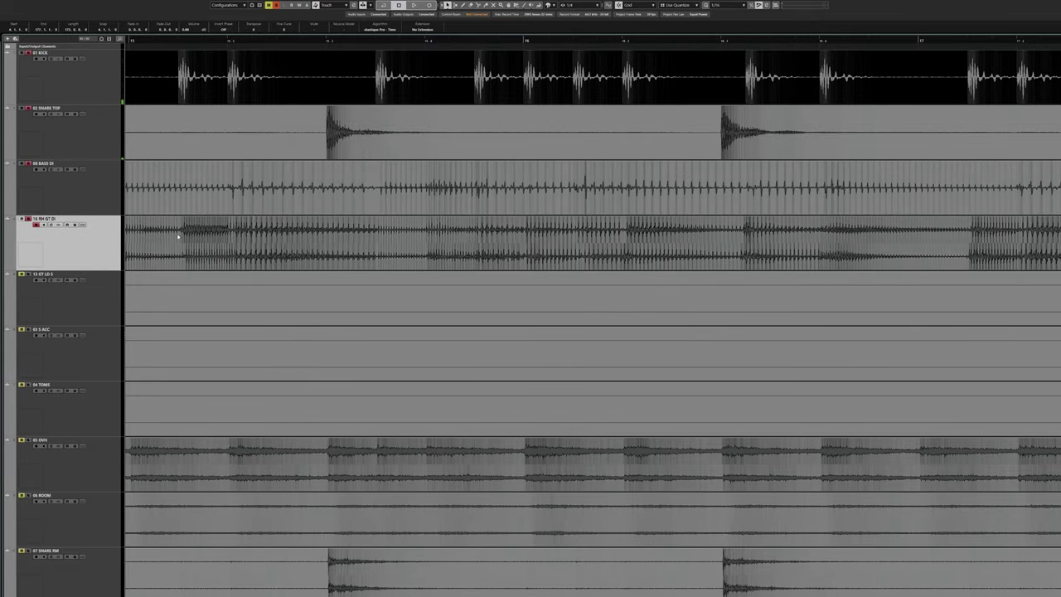
pyautogui.press('space')
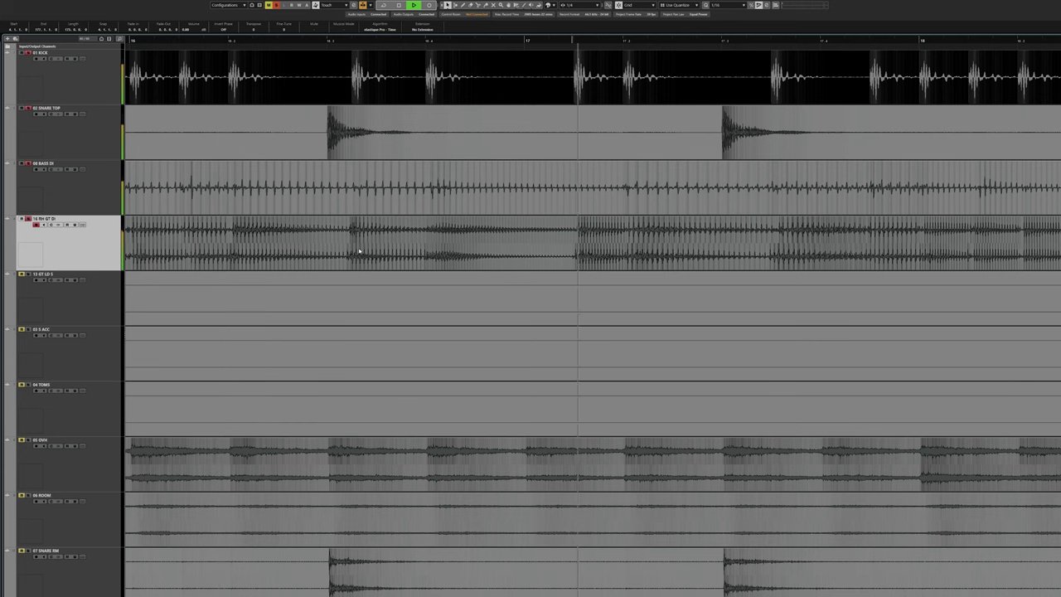
pyautogui.press('space')
# Set the cursor on the guitar entry just after bar 17 and play to about the middle of bar 19.
pyautogui.hscroll(3, 569, 254)
pyautogui.moveTo(328, 41); pyautogui.dragTo(278, 41)
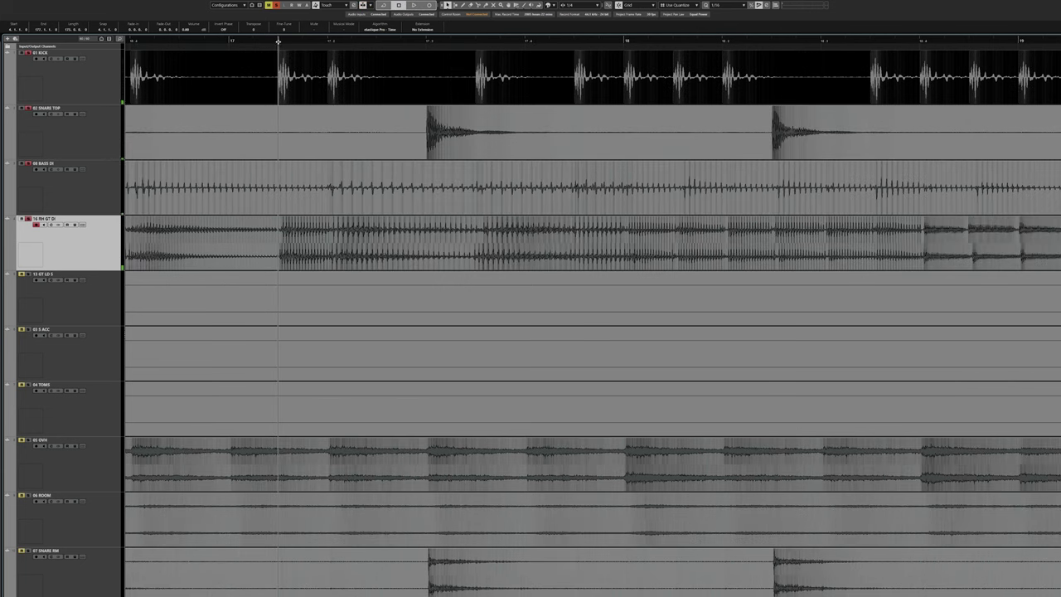
pyautogui.press('space')
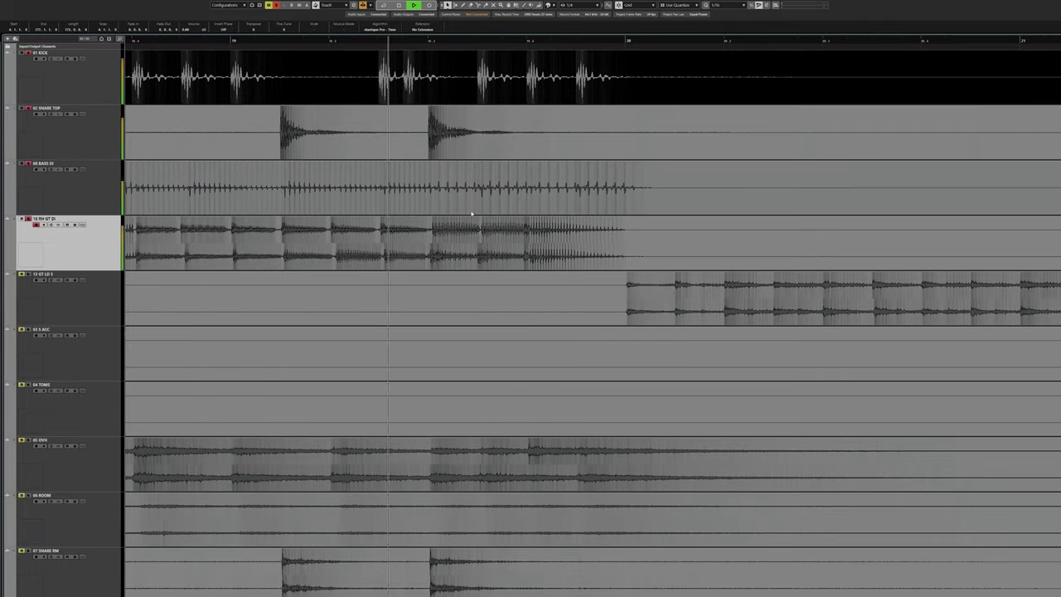
pyautogui.press('space')
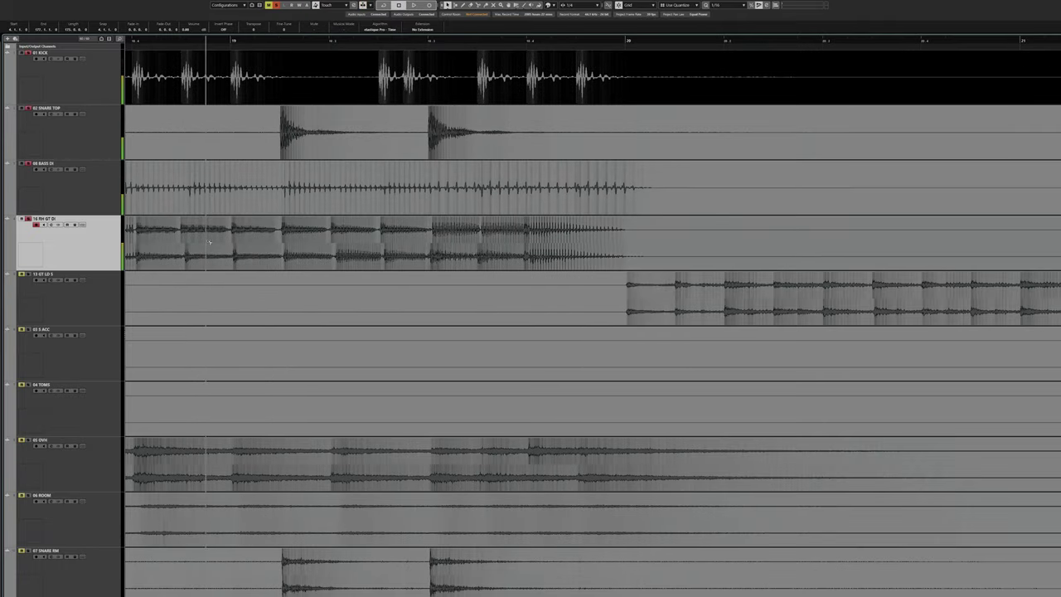
# Inspect the RH GT DI chord changes in bar 19 and their cutoff at bar 20 against the kick and snare.
pyautogui.click(267, 229)
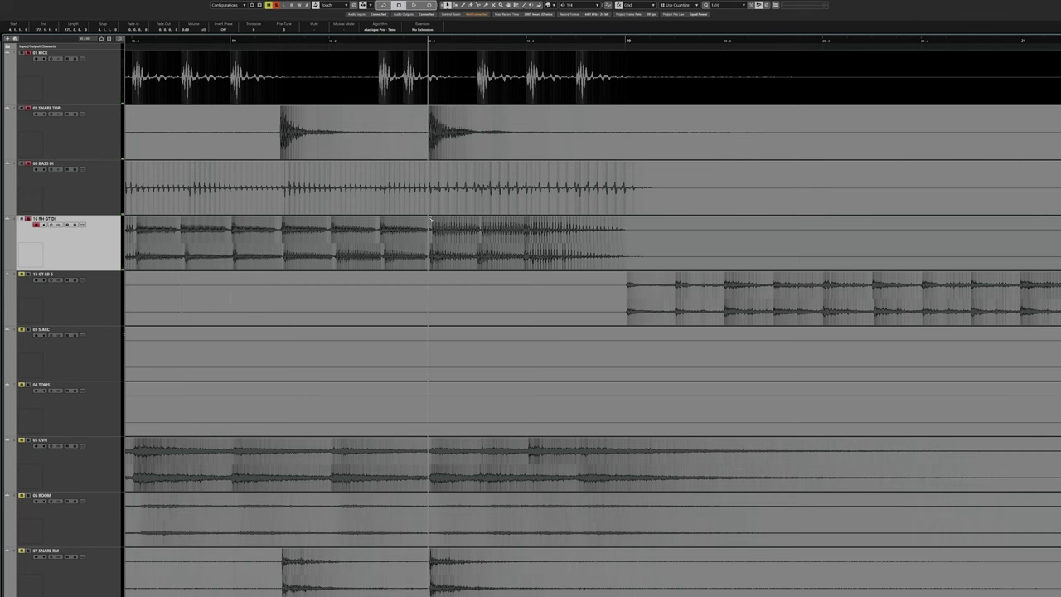
pyautogui.hscroll(3, 202, 302)
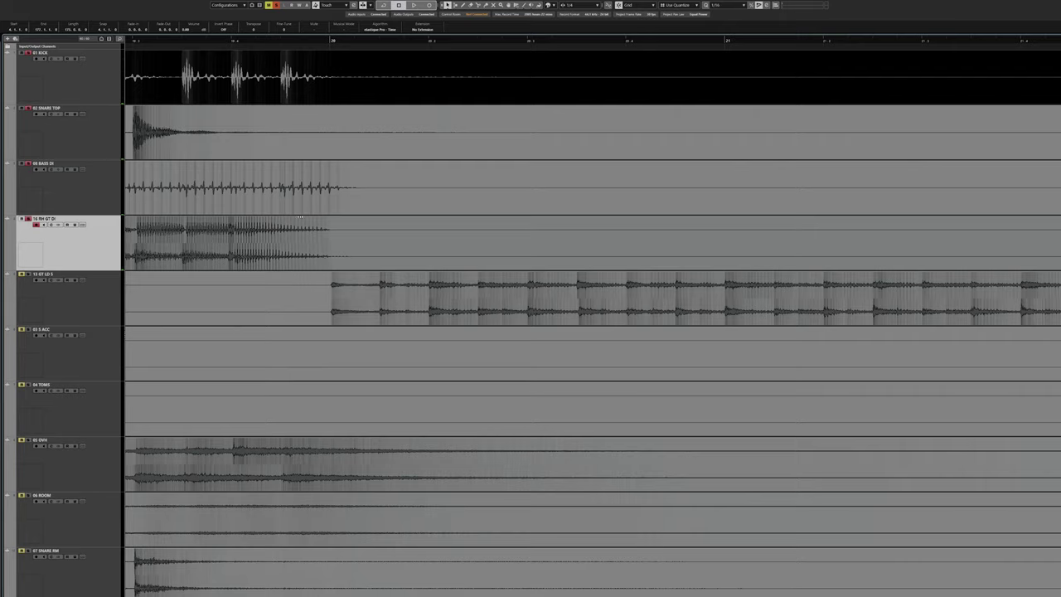
pyautogui.press('g')
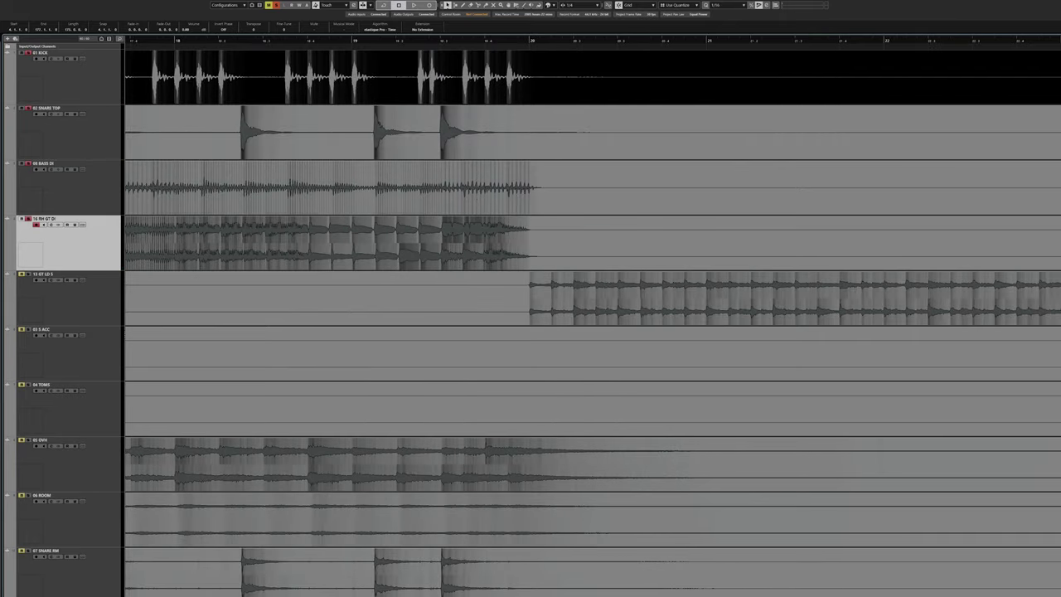
# Rank the Volumes session in the tier list and open the Animals As Leaders project from the Nail The Mix folder.
pyautogui.hotkey('alt', 'Tab')
pyautogui.moveTo(309, 469); pyautogui.dragTo(531, 180)
pyautogui.hotkey('ctrl', 'o')
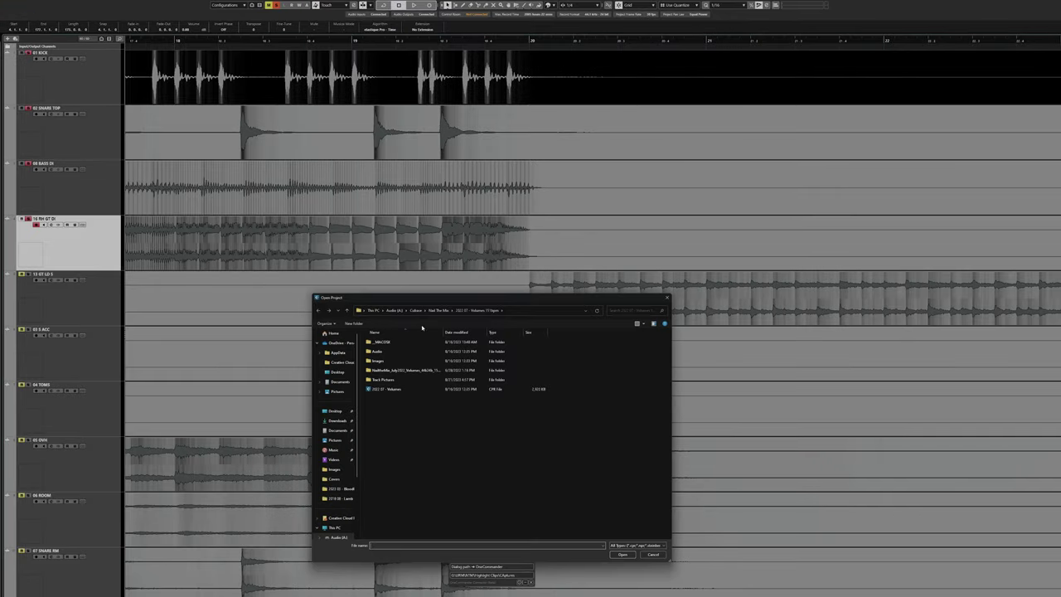
pyautogui.click(446, 311)
pyautogui.scroll(-2, 415, 464)
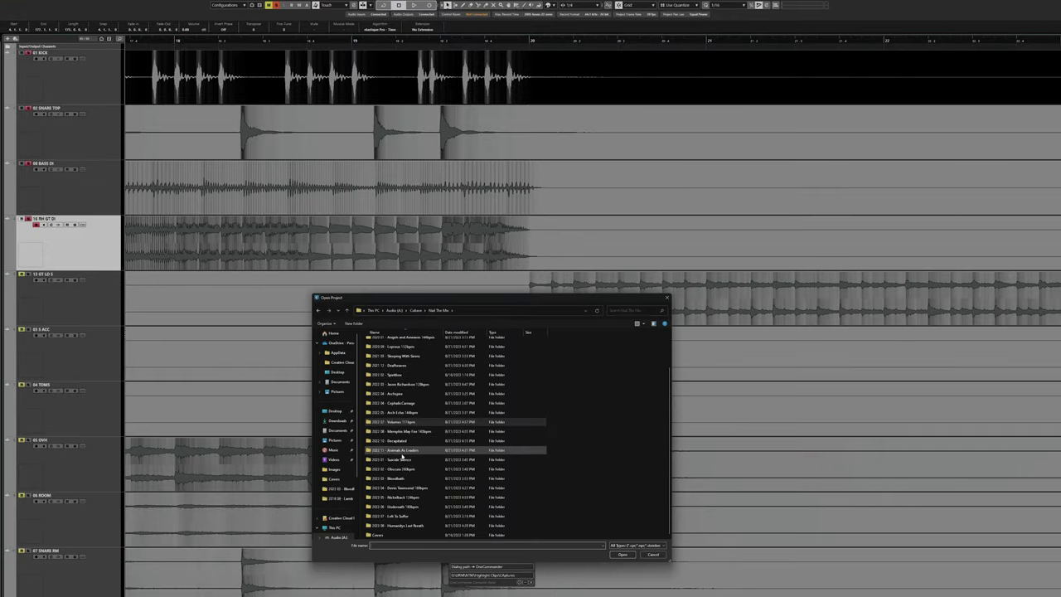
pyautogui.doubleClick(399, 451)
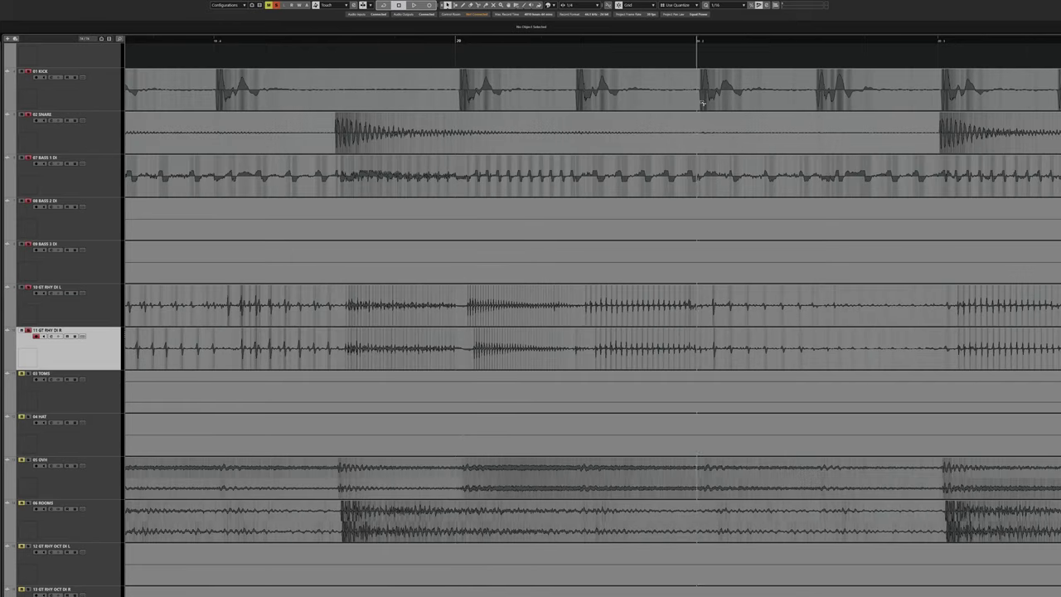
# Solo the snare and play it from beat 3 of bar 20 into bar 24, checking its hits against the grid.
pyautogui.hscroll(2, 713, 107)
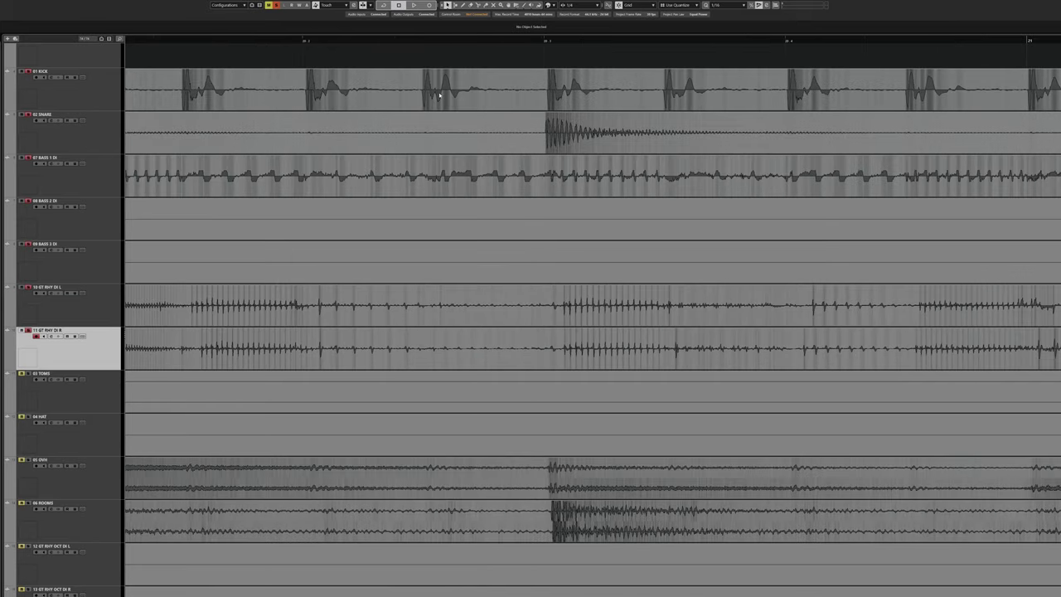
pyautogui.hscroll(2, 418, 111)
pyautogui.click(224, 124)
pyautogui.press('space')
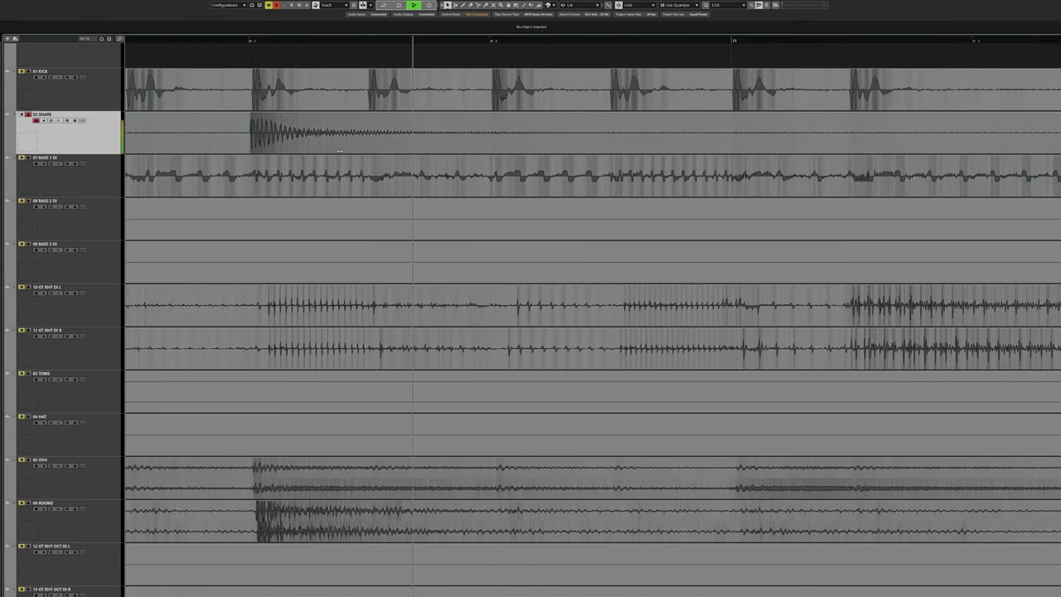
pyautogui.scroll(-2, 342, 152)
pyautogui.scroll(-2, 341, 153)
pyautogui.hscroll(2, 369, 157)
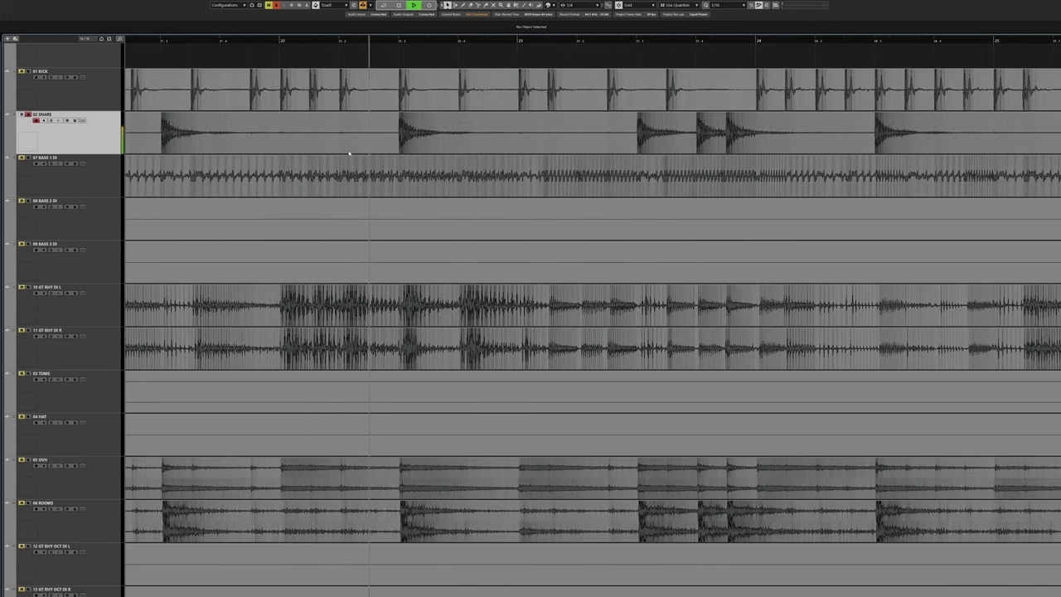
pyautogui.hscroll(2, 349, 154)
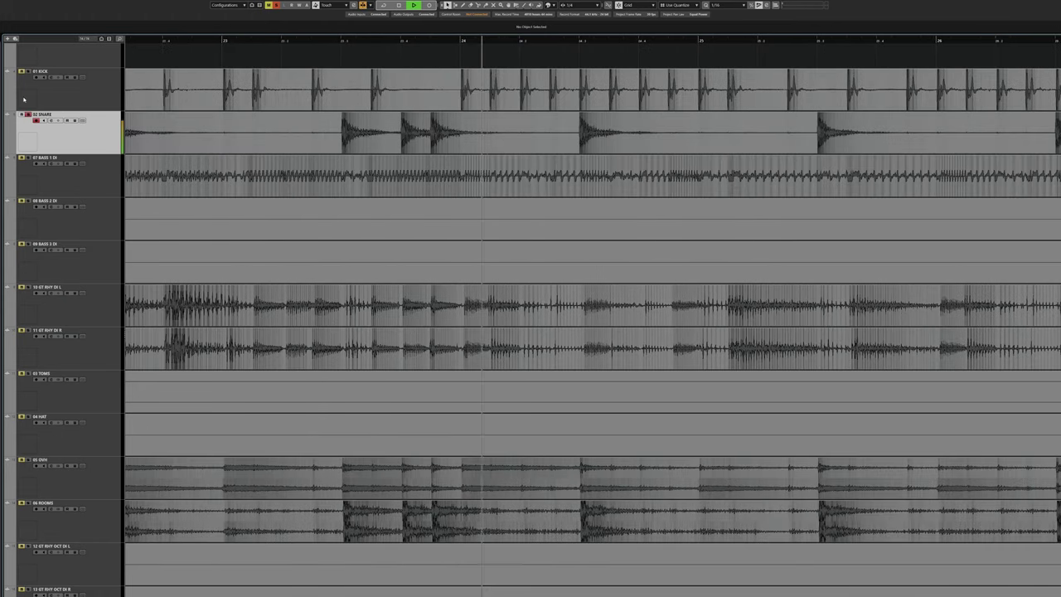
pyautogui.press('space')
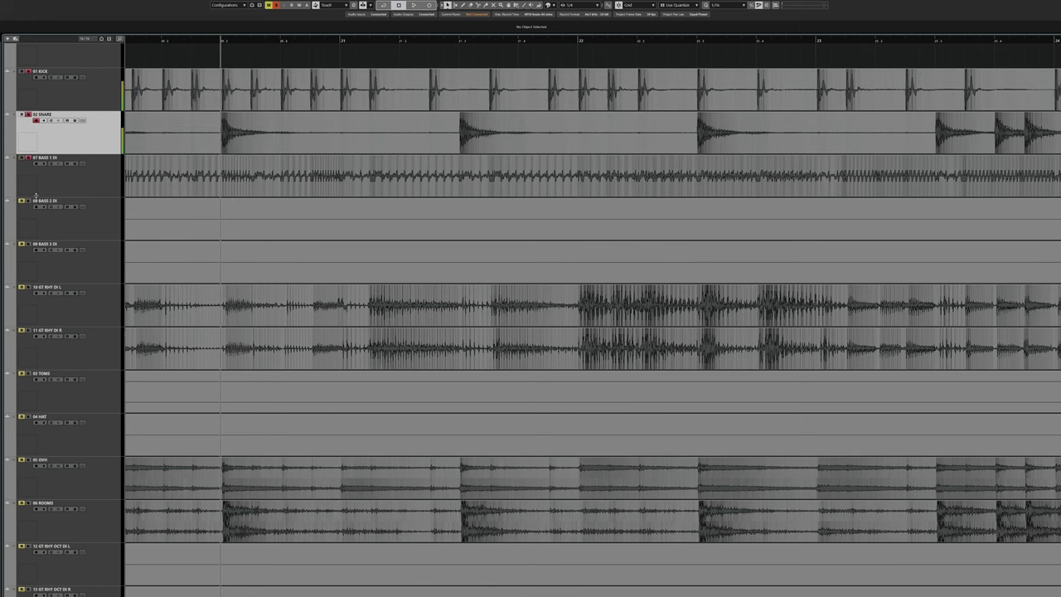
# Solo the GT RHY DI L and R guitars with the drums and bass, play from beat 3 of bar 20, and inspect their grid alignment through bar 27.
pyautogui.click(23, 287)
pyautogui.press('h')
pyautogui.press('space')
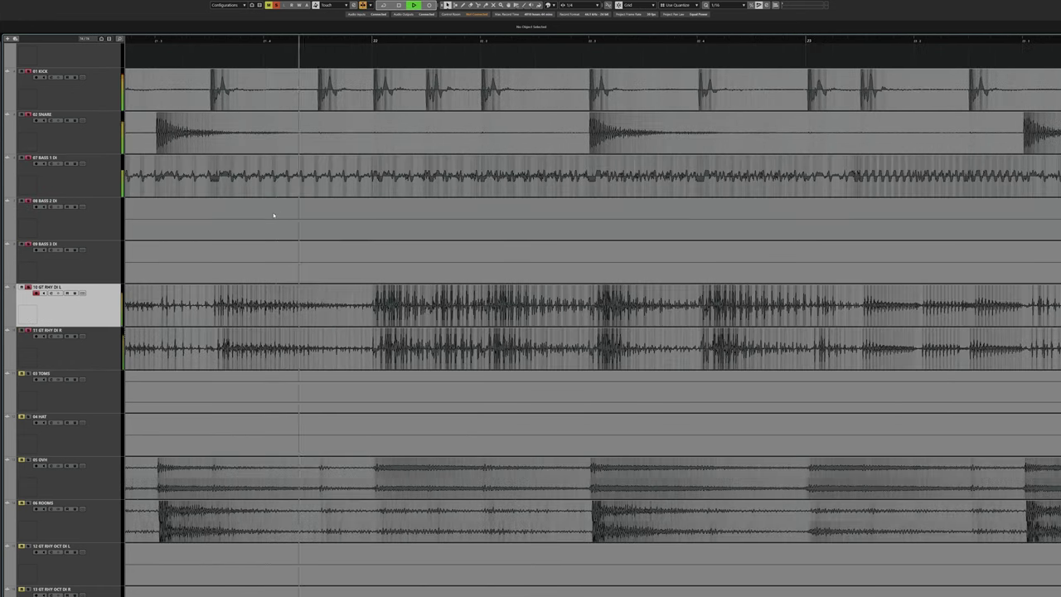
pyautogui.press('space')
pyautogui.hscroll(3, 514, 320)
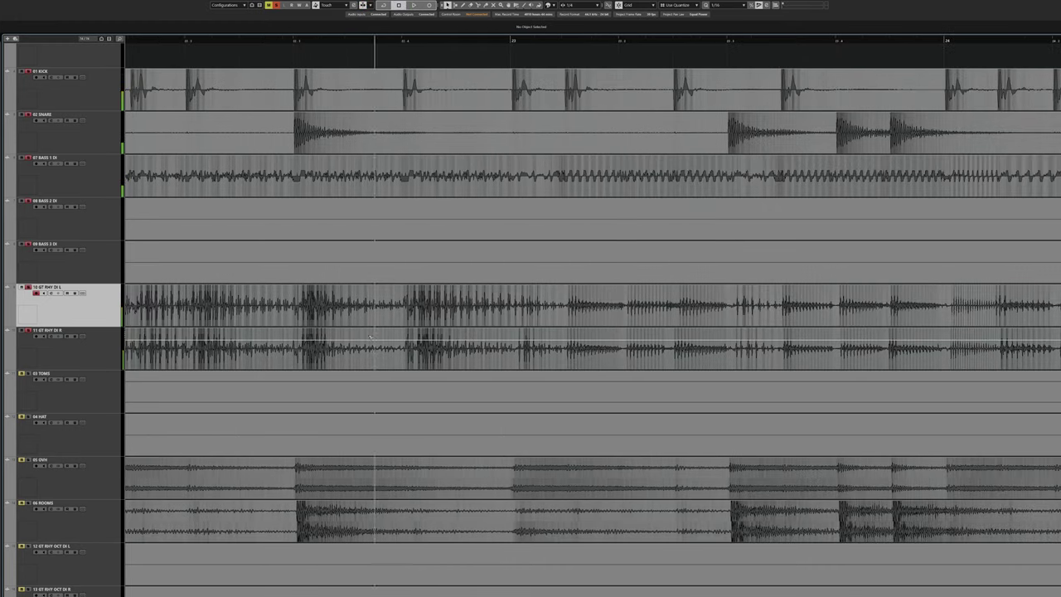
pyautogui.hscroll(2, 366, 358)
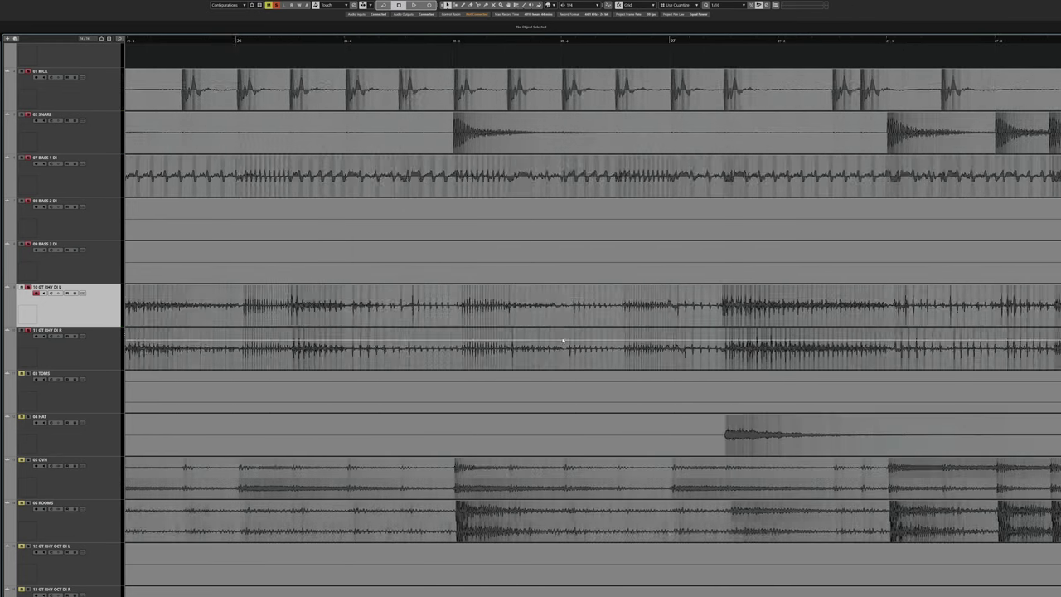
pyautogui.hscroll(2, 483, 332)
# Solo BASS 1 DI and play it around the end of bar 26, then examine the BASS 2 DI, kick, snare and hat across bars 38 to 61.
pyautogui.press('space')
pyautogui.press('space')
pyautogui.keyDown('ctrl'); pyautogui.click(28, 158); pyautogui.keyUp('ctrl')
pyautogui.press('space')
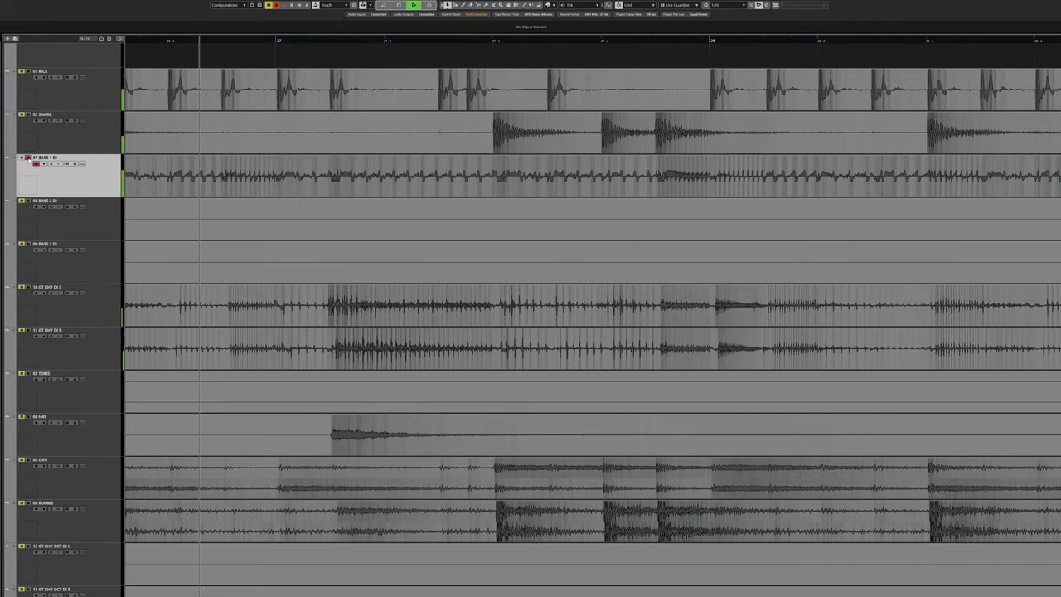
pyautogui.hscroll(1, 364, 203)
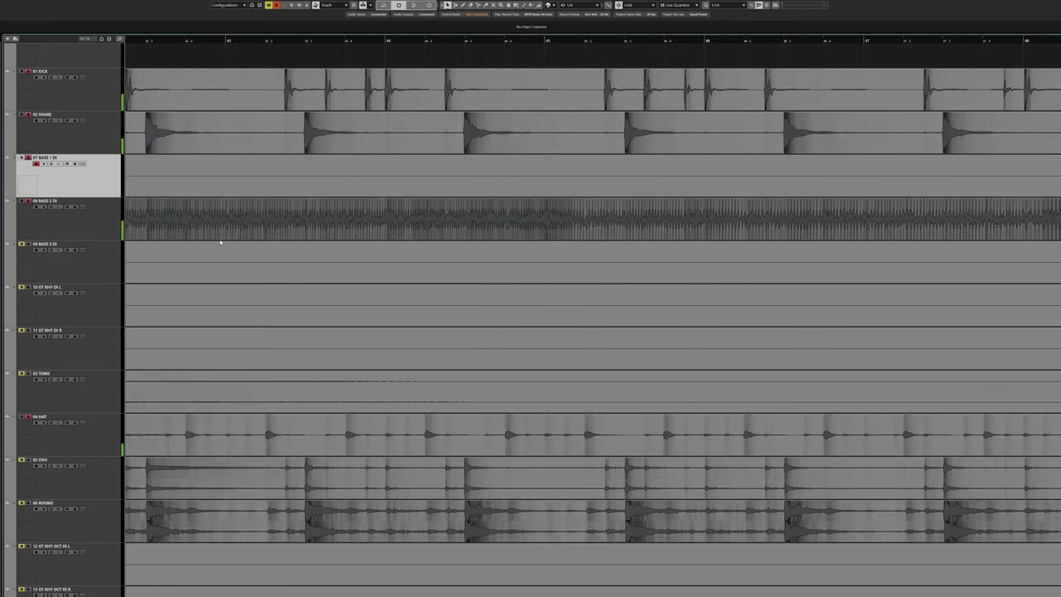
pyautogui.hscroll(-6, 221, 242)
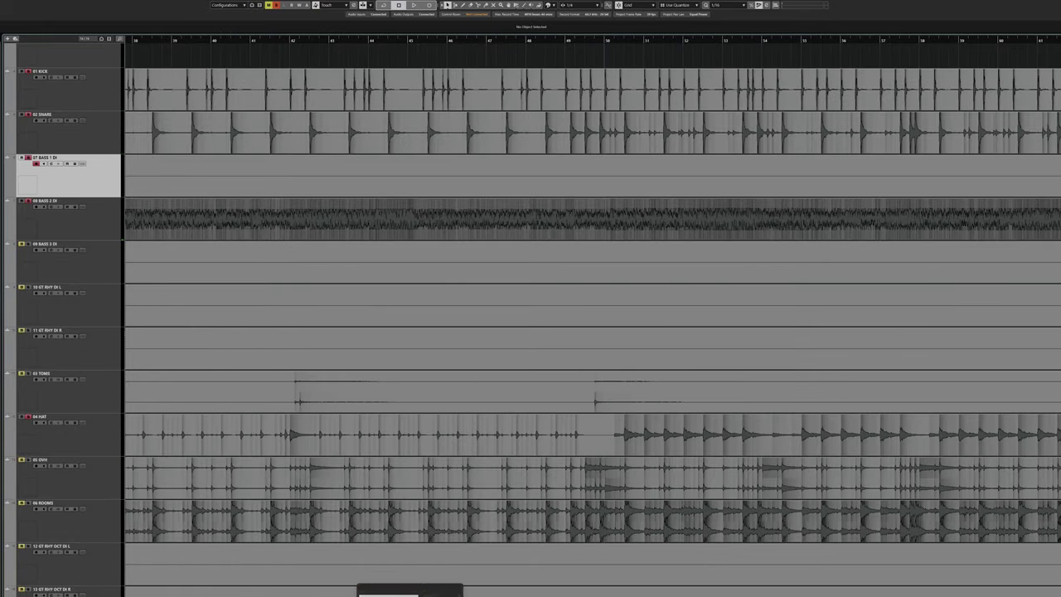
# Switch to the TierMaker page in the browser and rank the Animals As Leaders session in the Absolutely Gridded tier.
pyautogui.click(410, 594)
pyautogui.moveTo(304, 479); pyautogui.dragTo(430, 149)
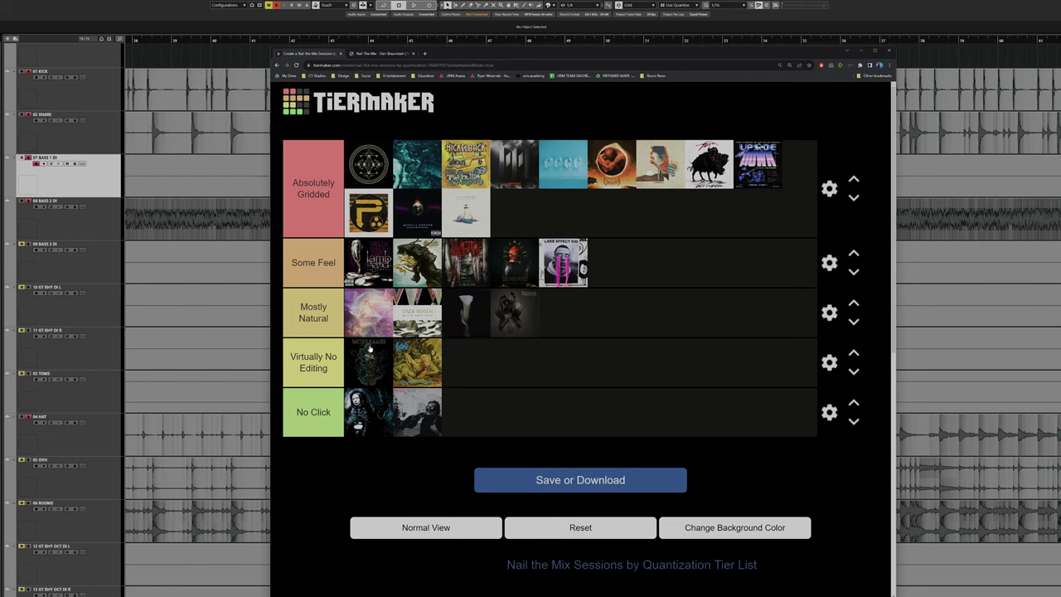
pyautogui.moveTo(357, 353); pyautogui.dragTo(417, 354)
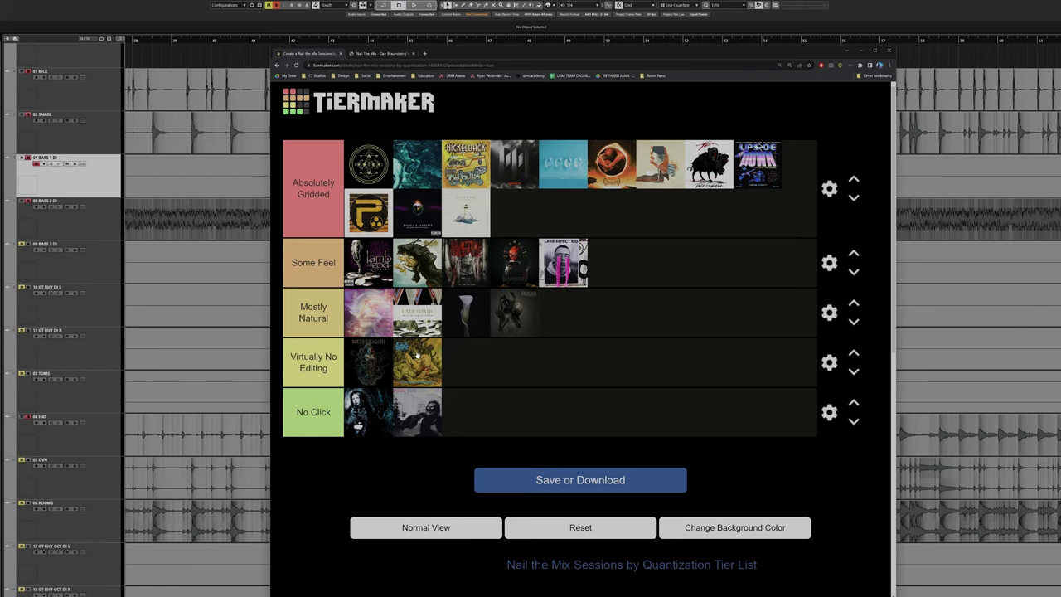